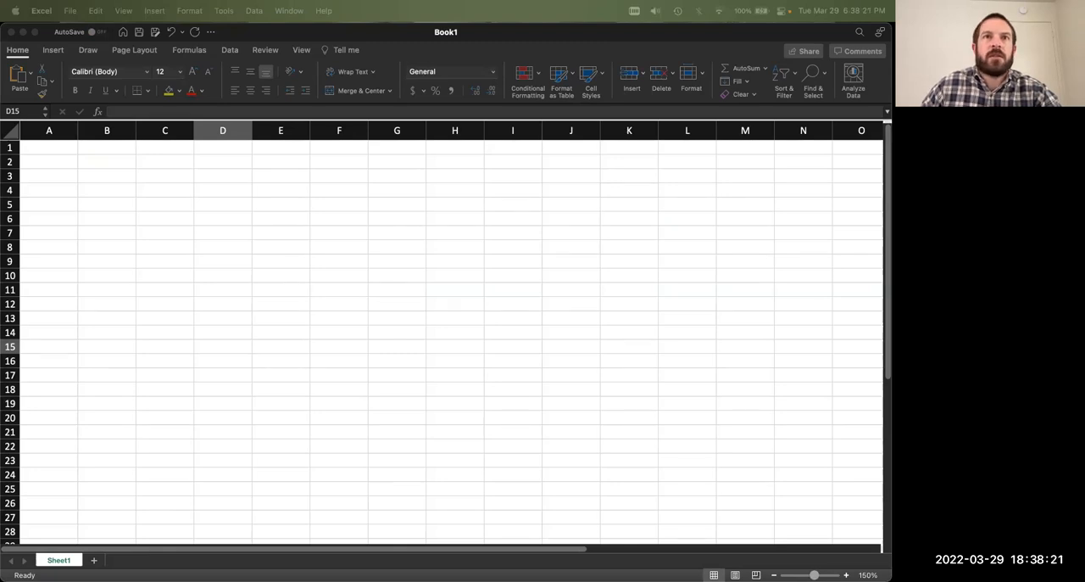
Step: Switch to the Exercise2 document in Word and read the introduction about the Nitrogen pollution report
drag(543, 2, 325, 12)
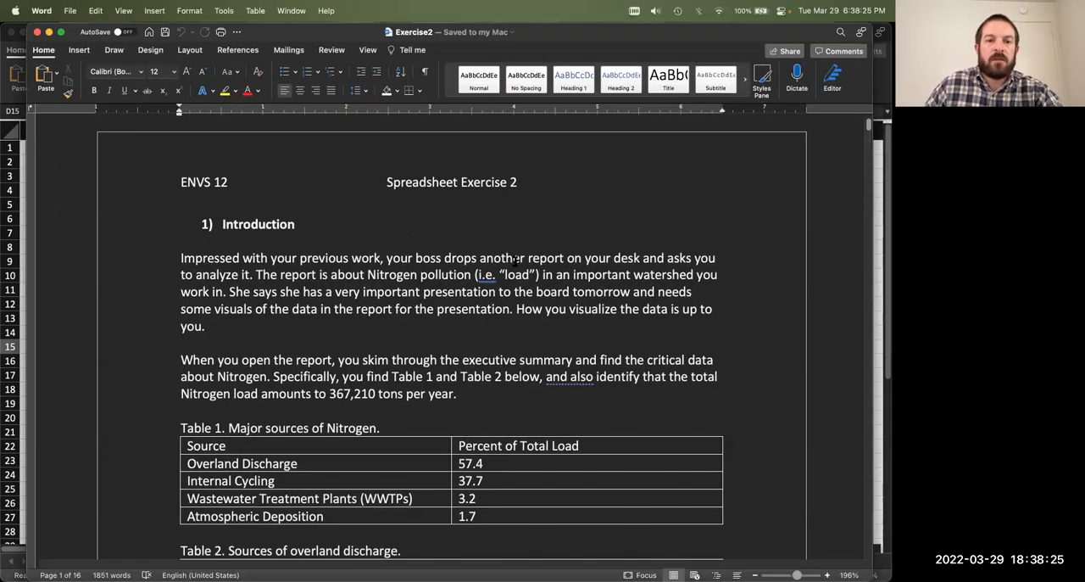
scroll(515, 261, down, 2)
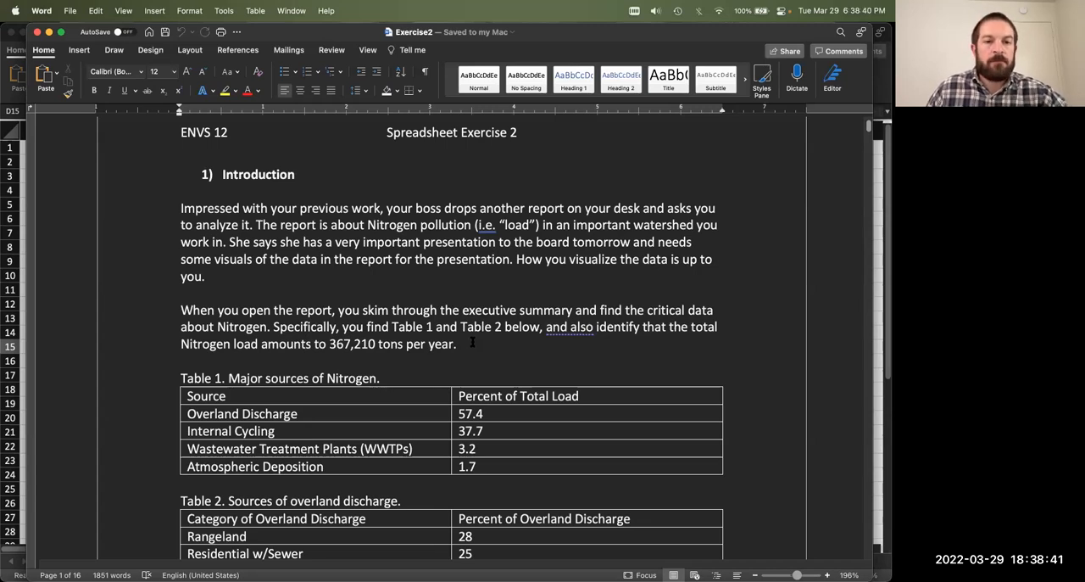
scroll(472, 342, down, 1)
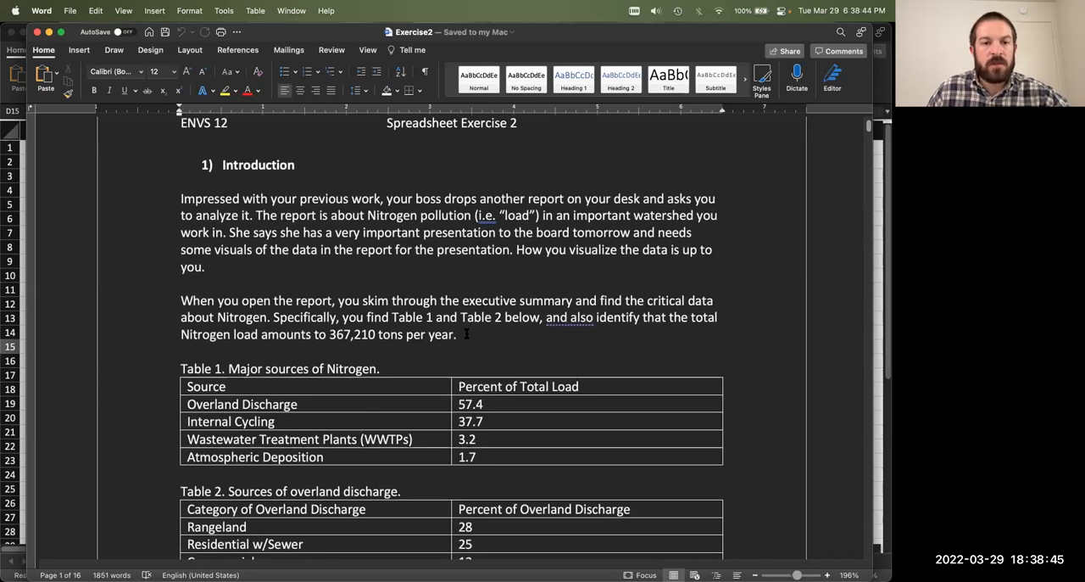
scroll(466, 335, down, 5)
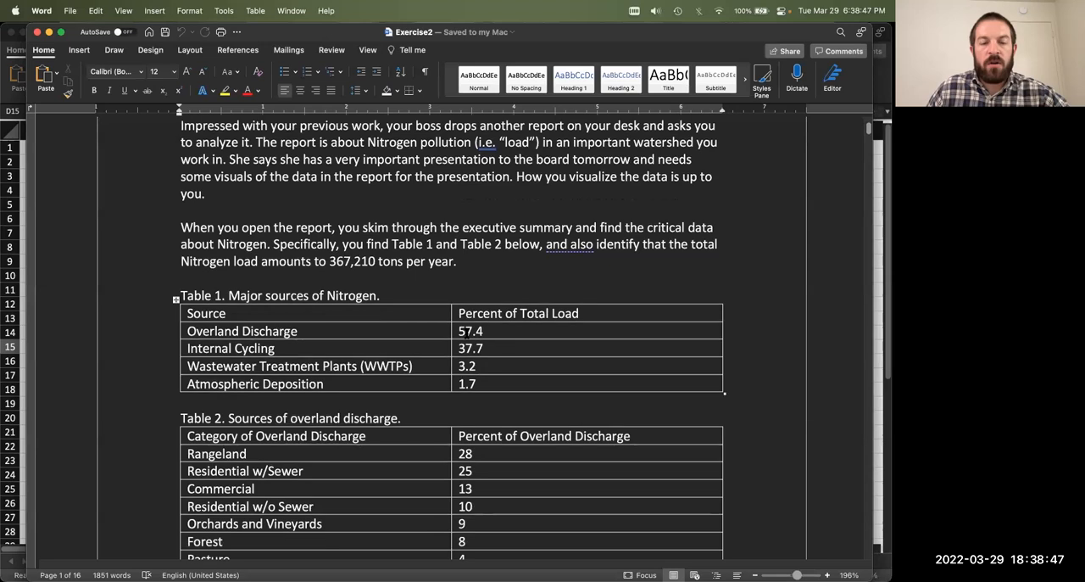
scroll(466, 334, up, 3)
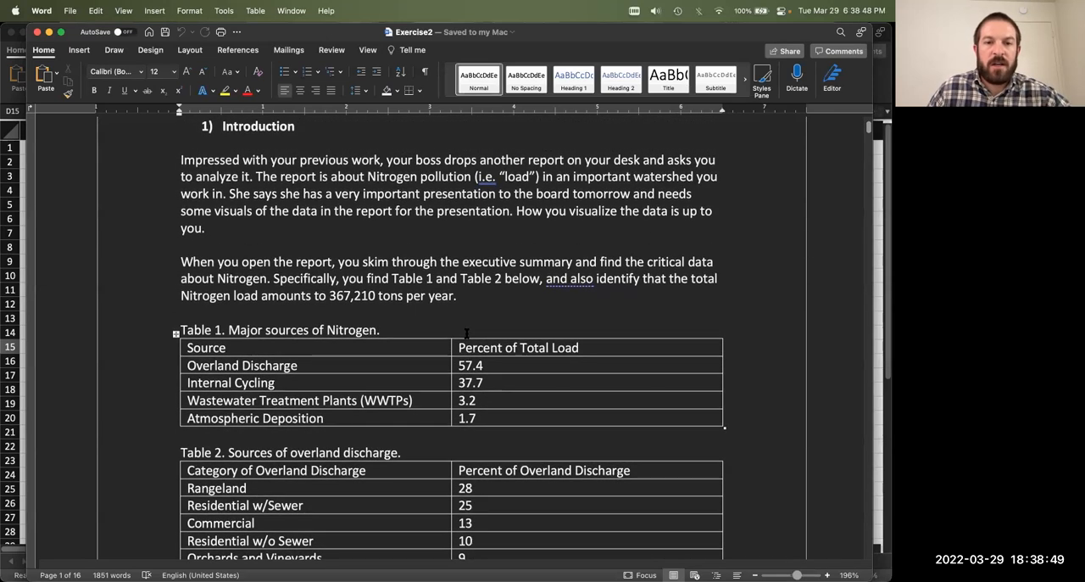
scroll(466, 334, down, 1)
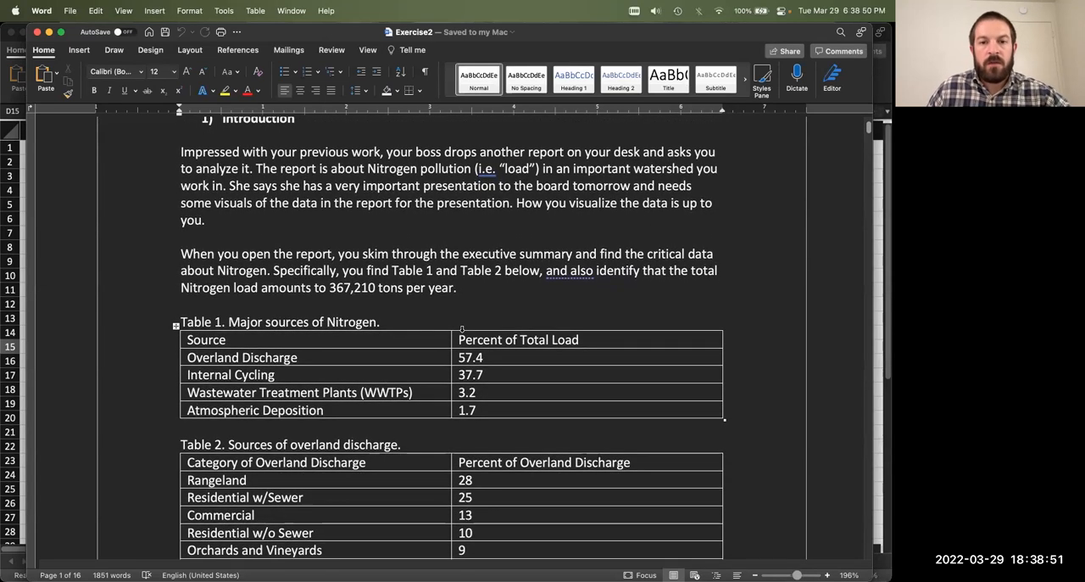
scroll(459, 330, down, 1)
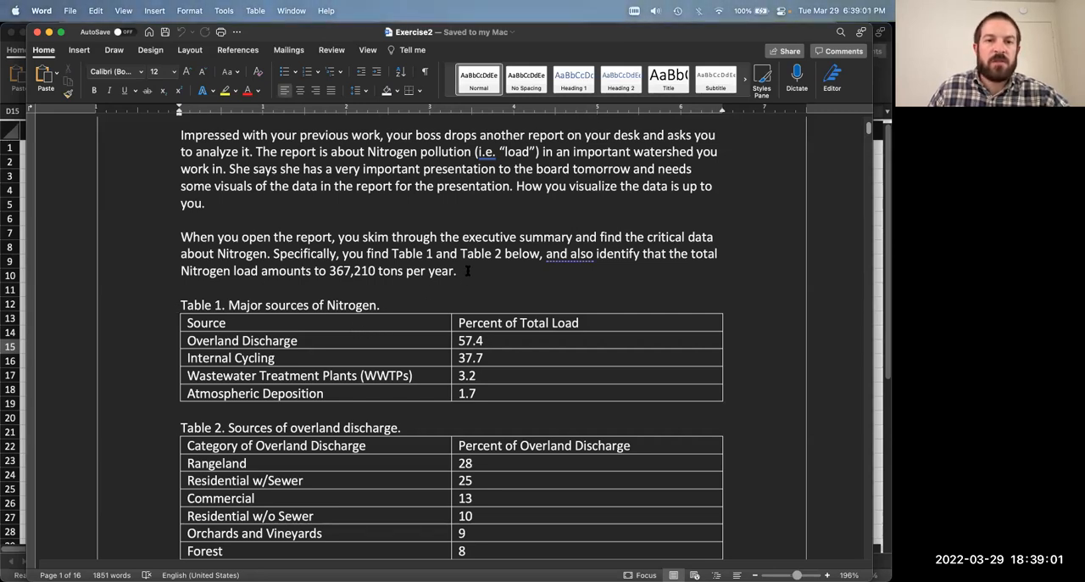
Step: Examine the total yearly Nitrogen load stated at the end of the introduction's second paragraph
drag(467, 271, 329, 272)
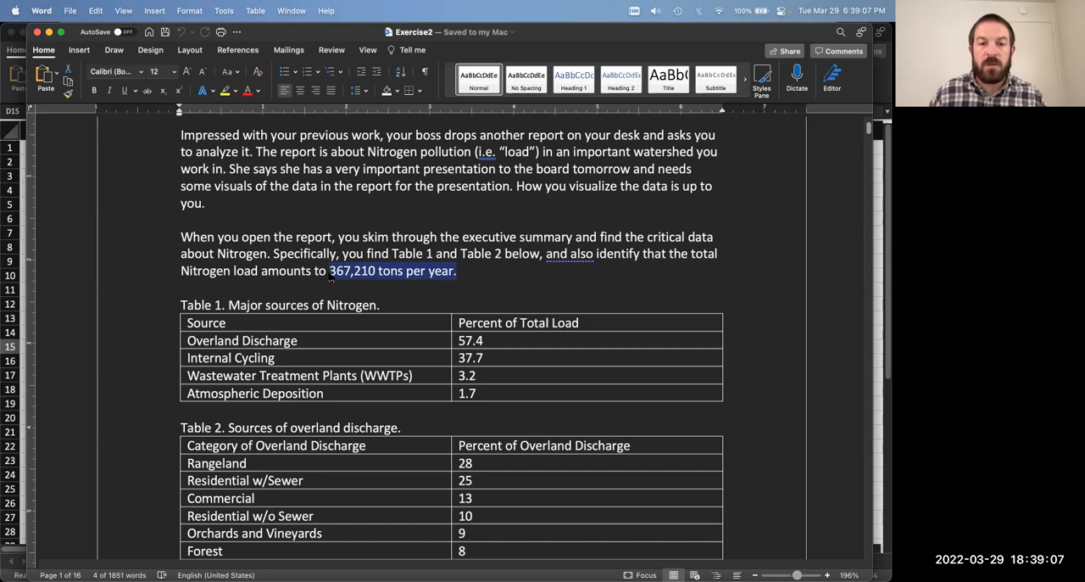
click(304, 273)
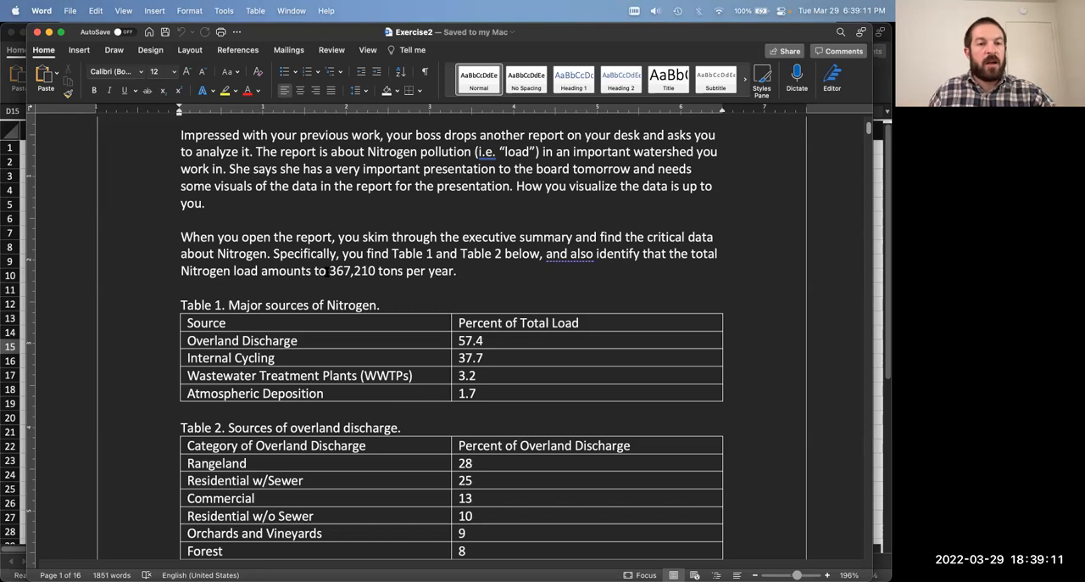
drag(329, 272, 460, 271)
click(459, 271)
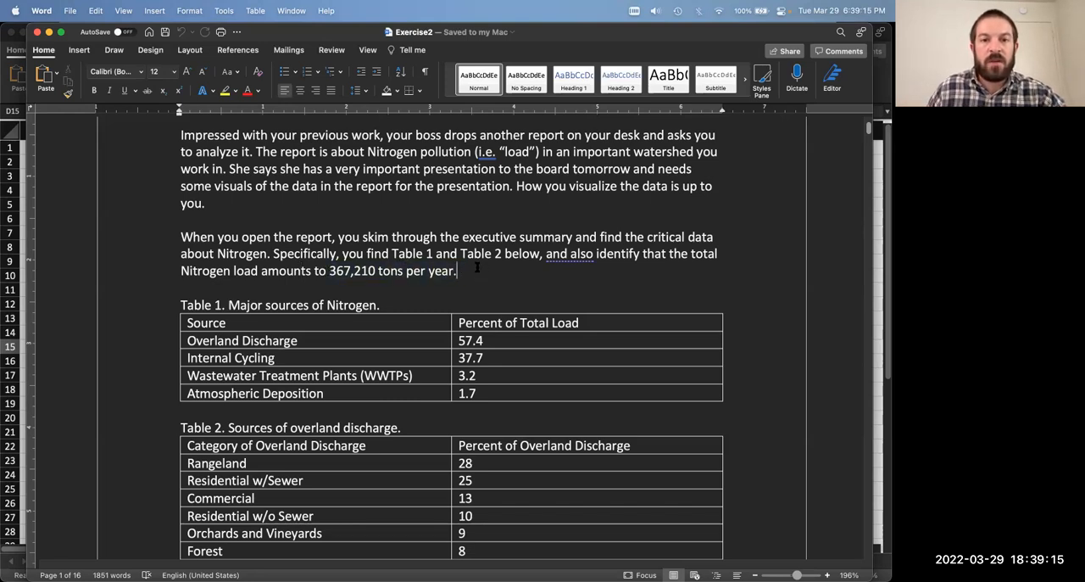
scroll(484, 269, down, 8)
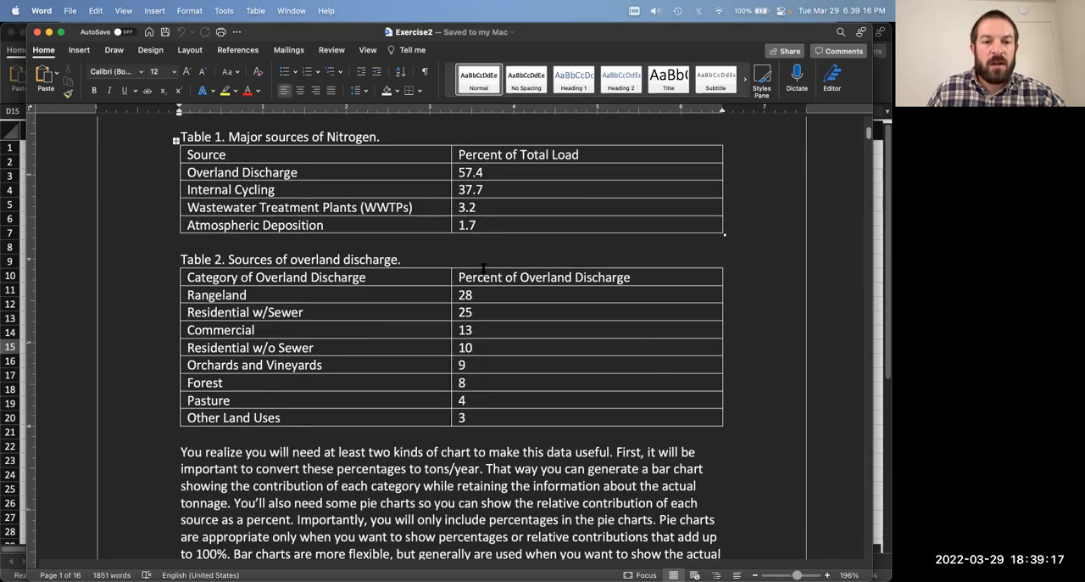
scroll(483, 269, up, 8)
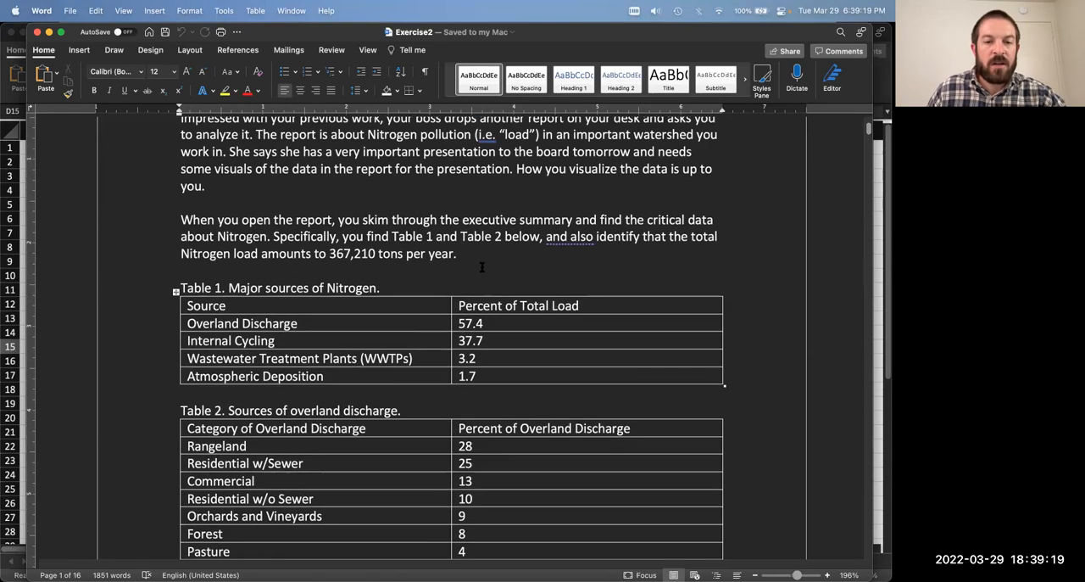
drag(459, 255, 363, 253)
click(458, 253)
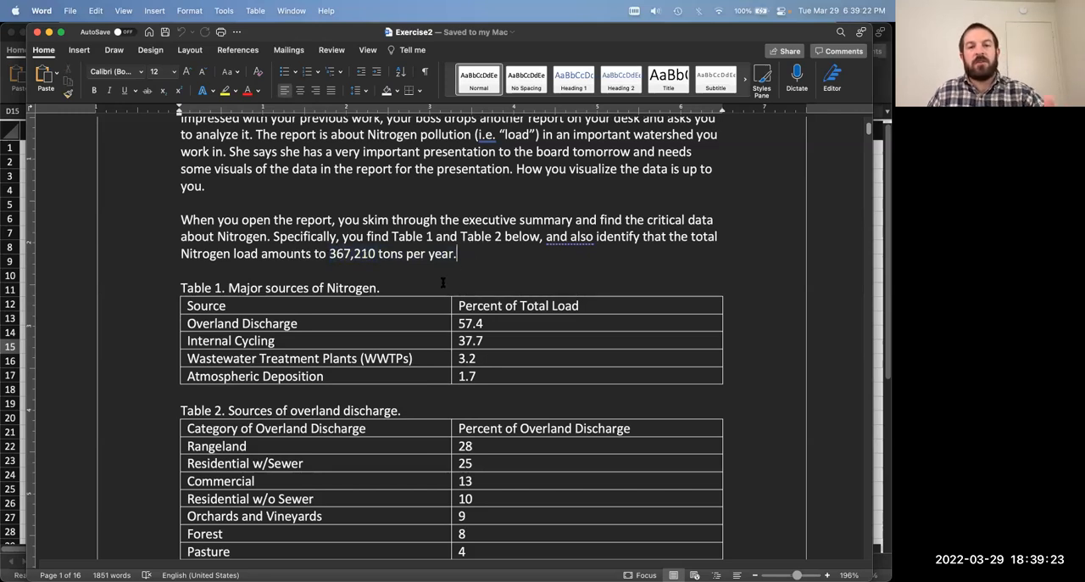
drag(330, 253, 458, 255)
click(465, 257)
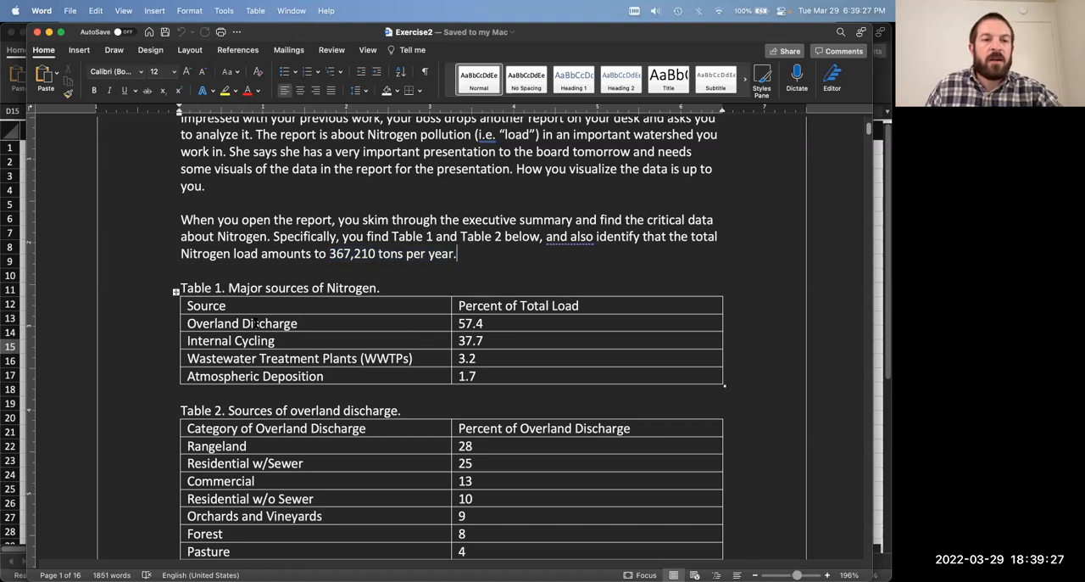
Step: Review each Nitrogen source in Table 1 and its percentage, relating them to the total load stated above the table
drag(187, 323, 250, 326)
click(526, 371)
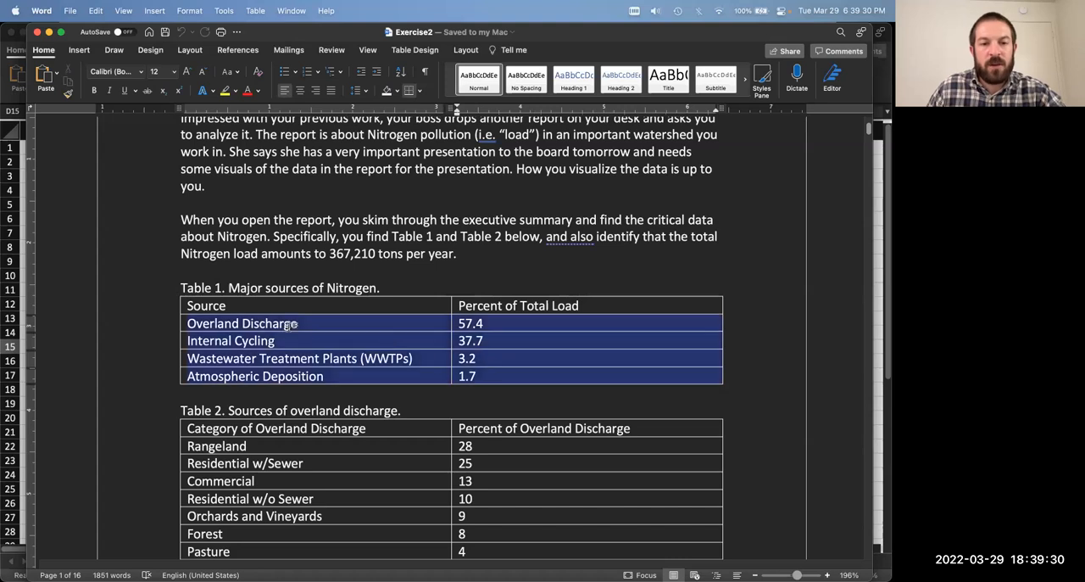
click(249, 330)
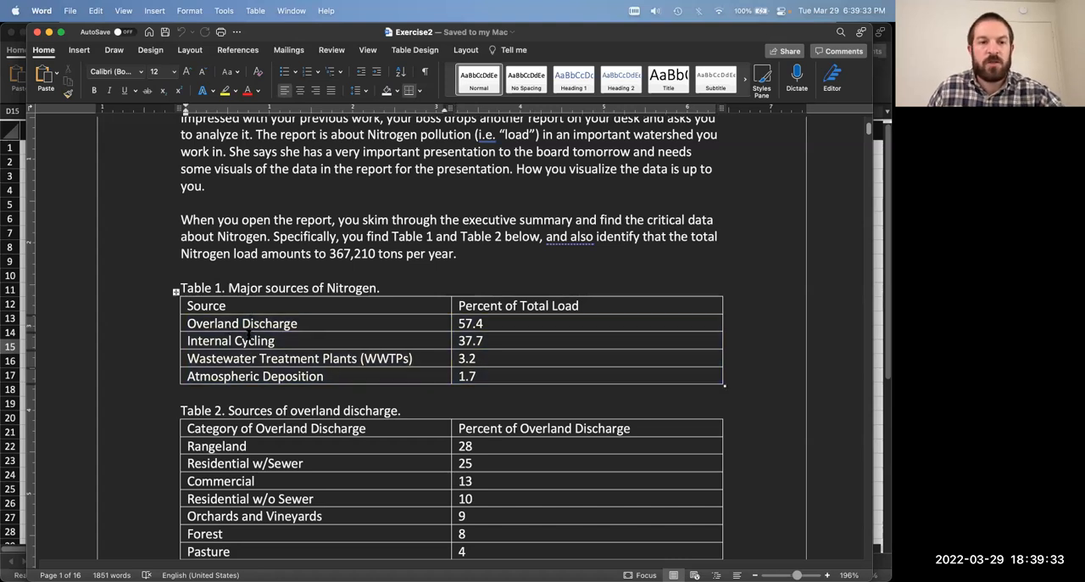
drag(186, 323, 299, 323)
click(312, 323)
drag(187, 340, 278, 340)
drag(188, 358, 264, 377)
click(264, 377)
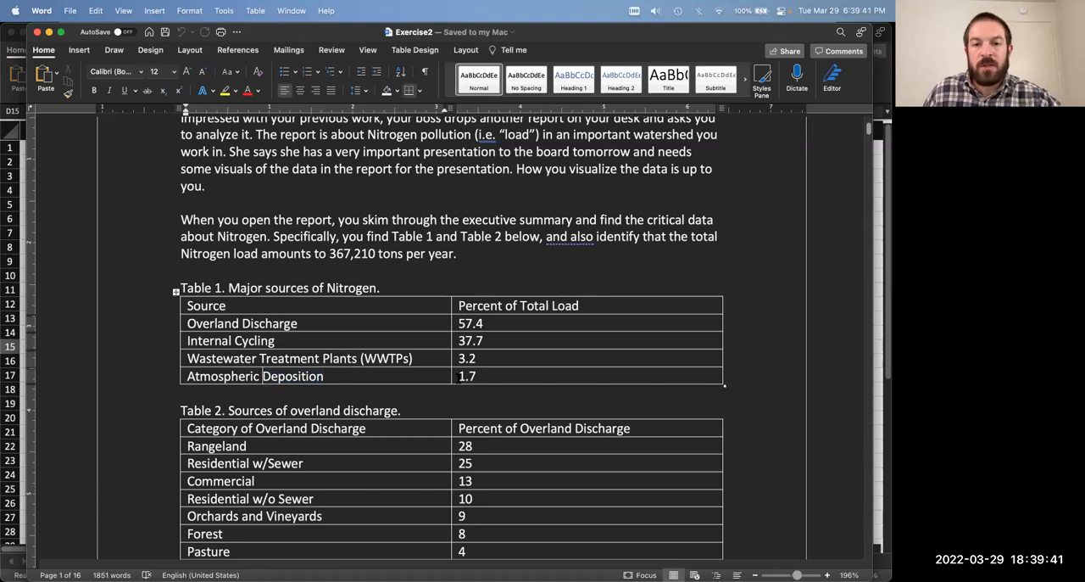
drag(462, 305, 496, 367)
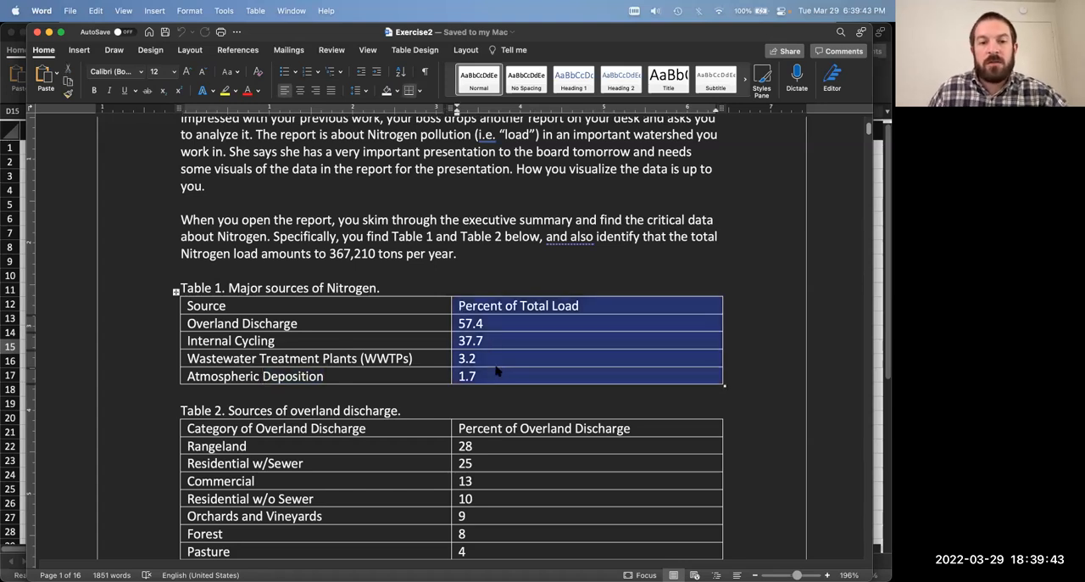
click(496, 368)
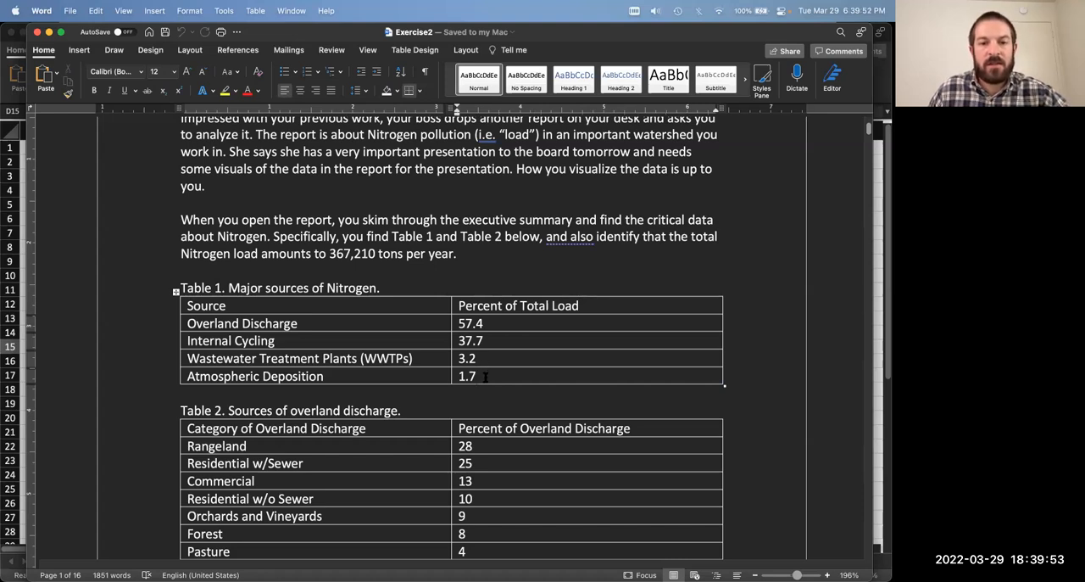
drag(329, 254, 374, 254)
click(463, 254)
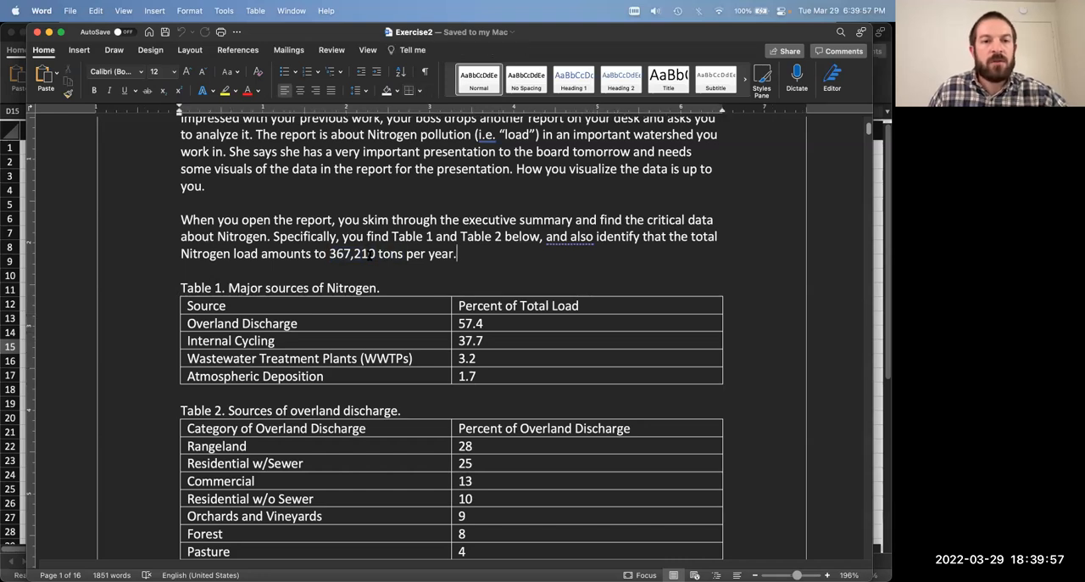
click(491, 324)
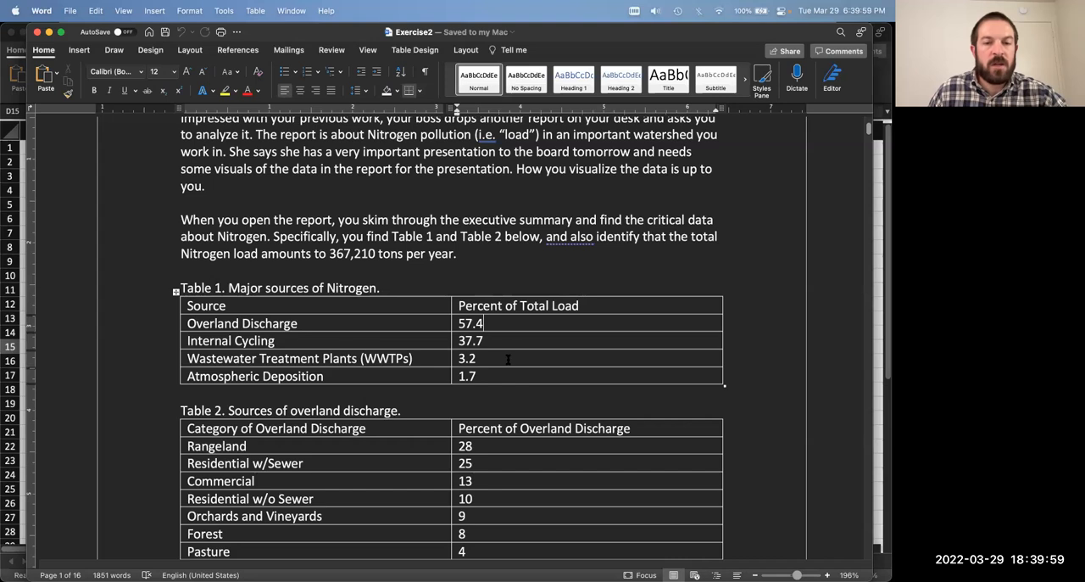
Step: Examine Table 2 with the categories of overland discharge and their percentages
scroll(503, 363, down, 1)
scroll(503, 363, down, 5)
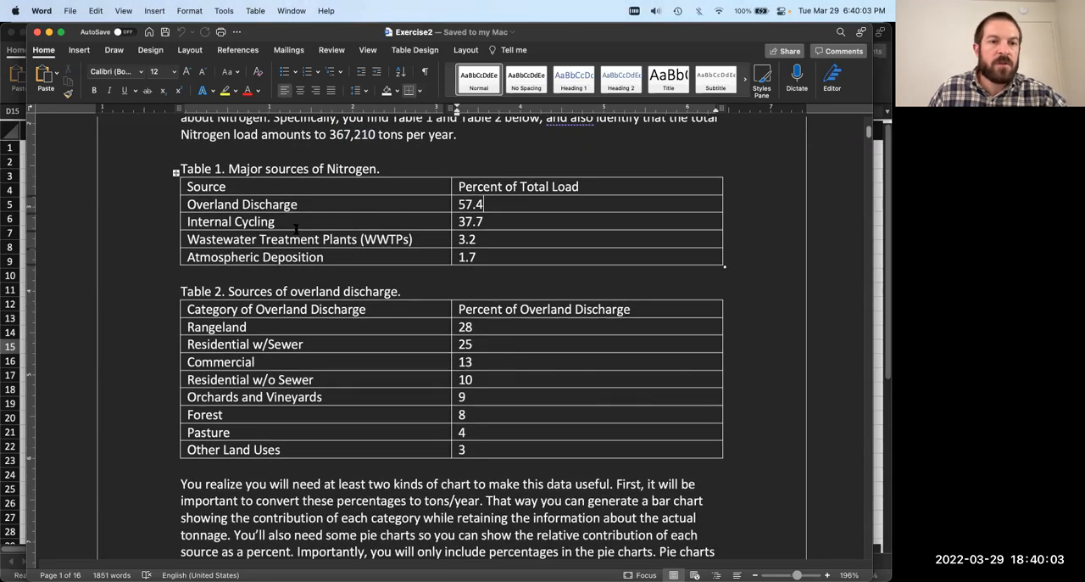
scroll(364, 339, down, 1)
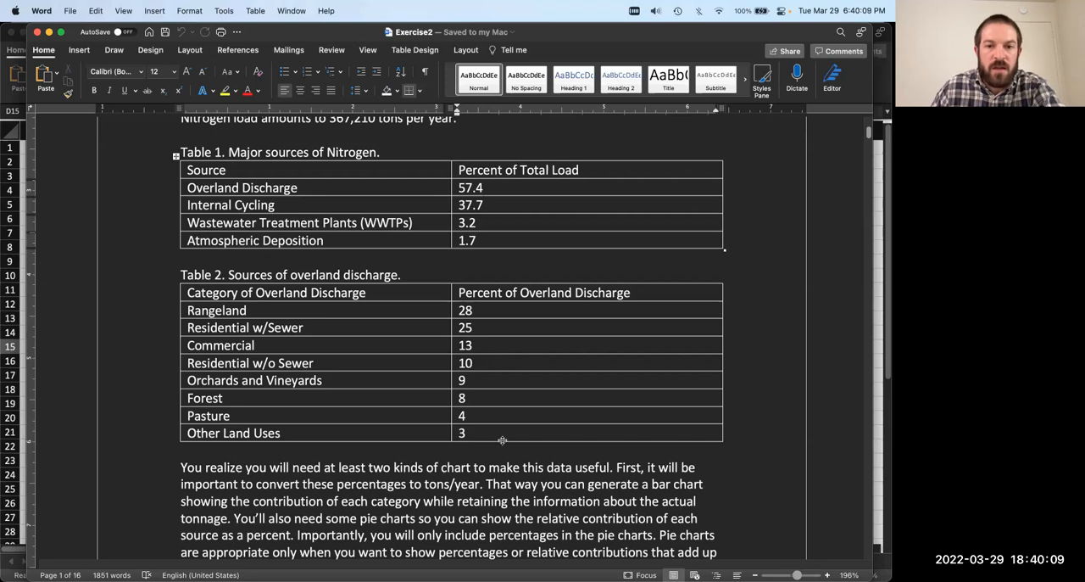
drag(492, 434, 189, 295)
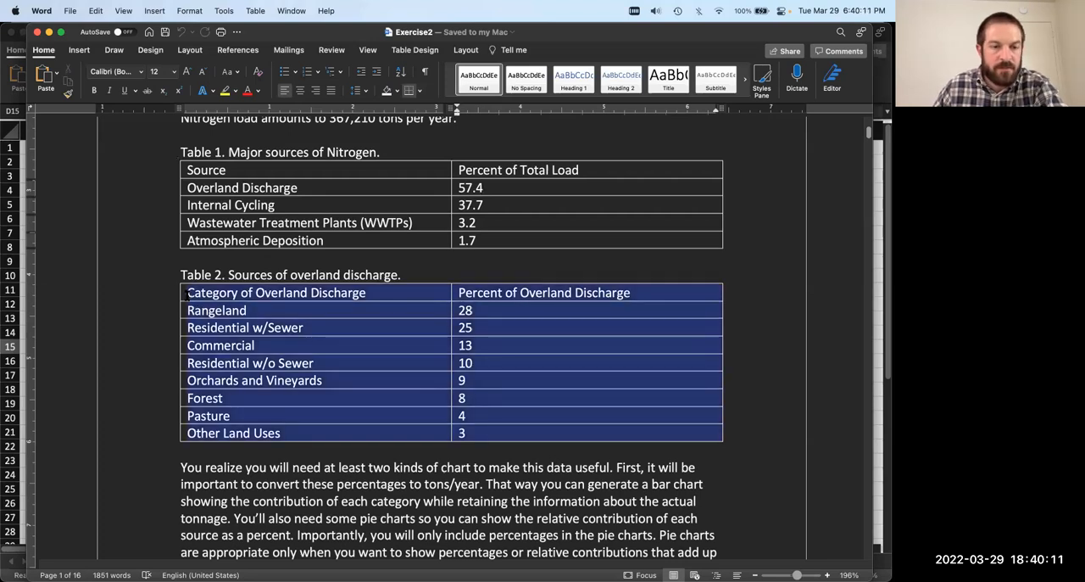
click(301, 401)
Step: Compare the Overland Discharge percentage in Table 1 with the total Nitrogen load in the introduction
drag(200, 189, 278, 189)
click(279, 191)
double_click(471, 188)
click(535, 186)
scroll(402, 253, up, 1)
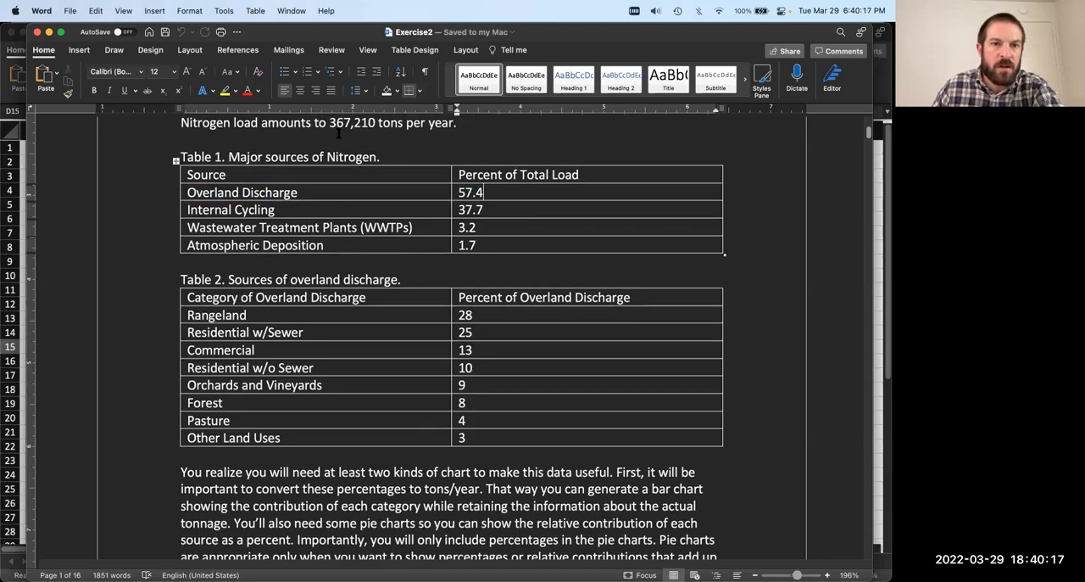
drag(329, 124, 374, 124)
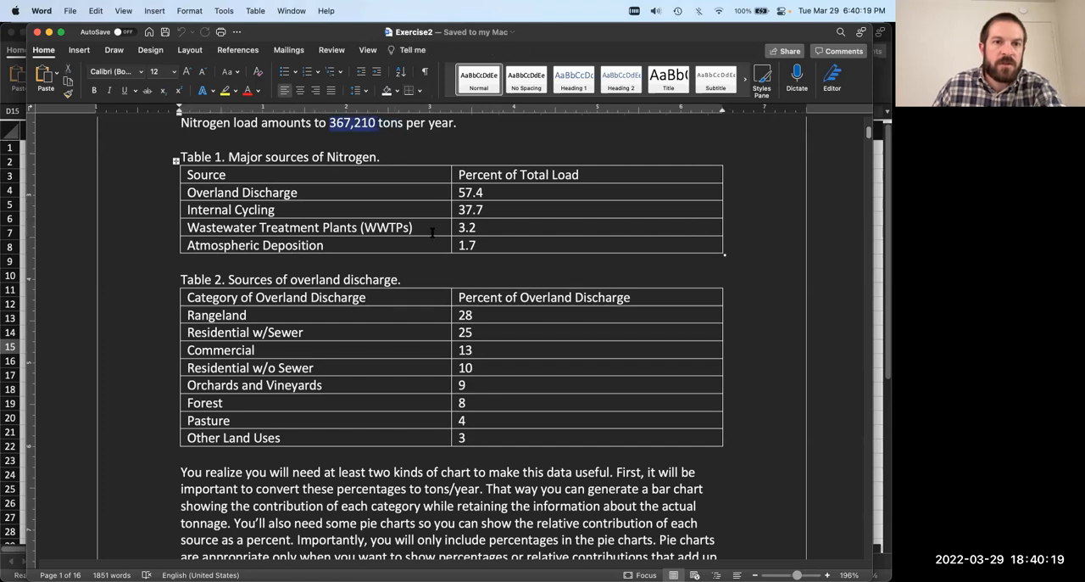
click(507, 245)
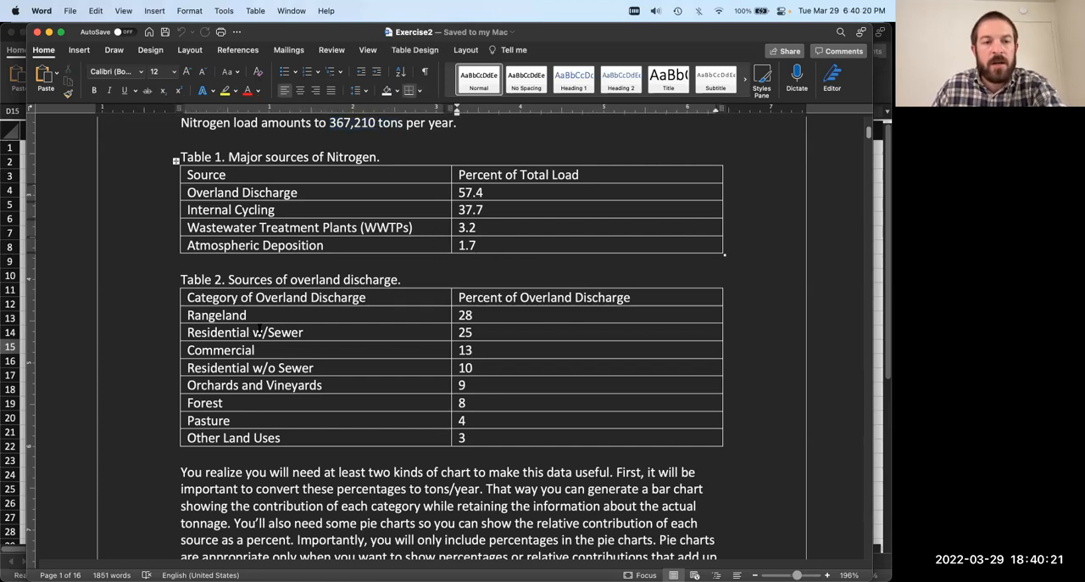
Step: Review the Rangeland, Residential w/Sewer, Commercial and Residential w/o Sewer categories in Table 2
drag(187, 315, 280, 314)
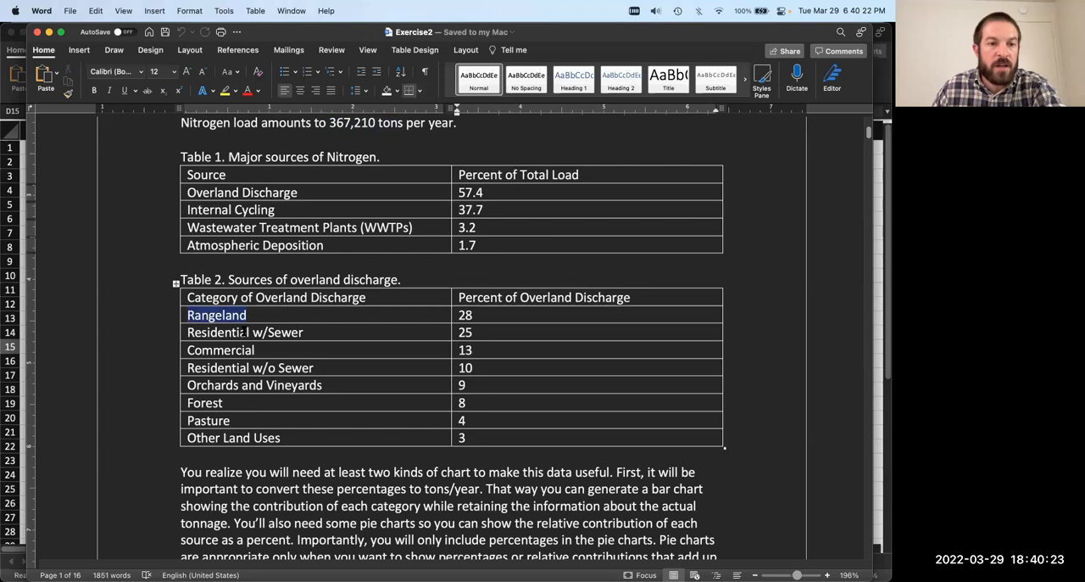
drag(187, 332, 349, 333)
drag(188, 350, 272, 354)
click(268, 367)
drag(336, 370, 219, 333)
click(218, 333)
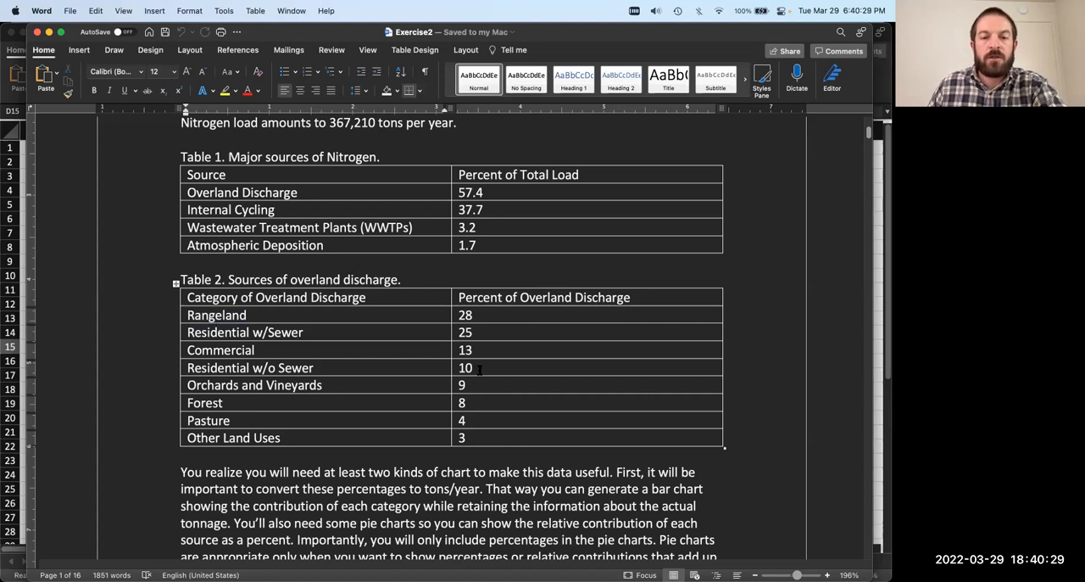
Step: Check the Overland Discharge share in Table 1 and the total yearly tonnage as the bases for Table 2's percentages
drag(481, 194, 429, 194)
click(500, 193)
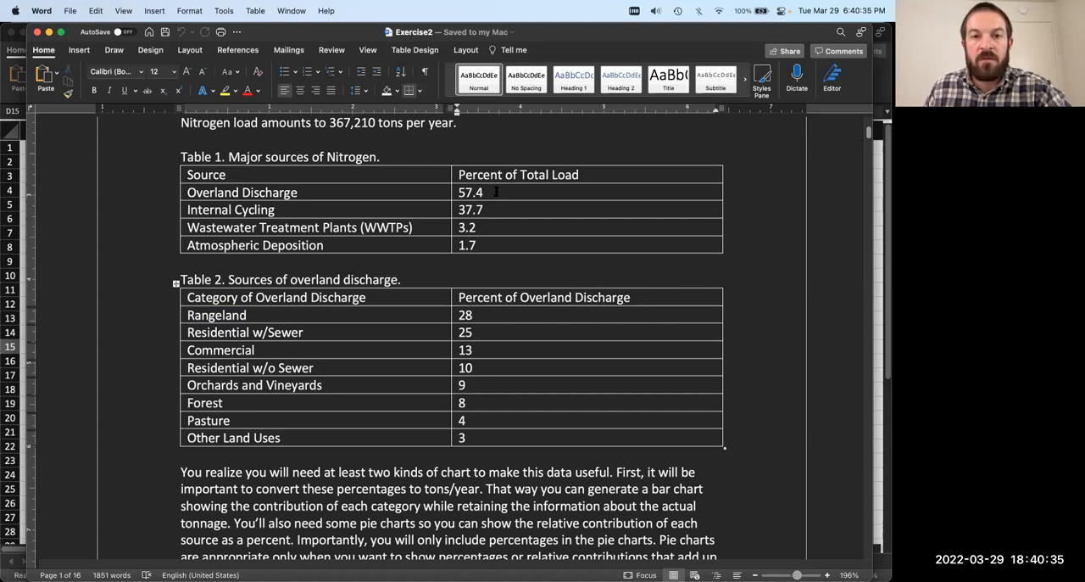
scroll(495, 187, up, 1)
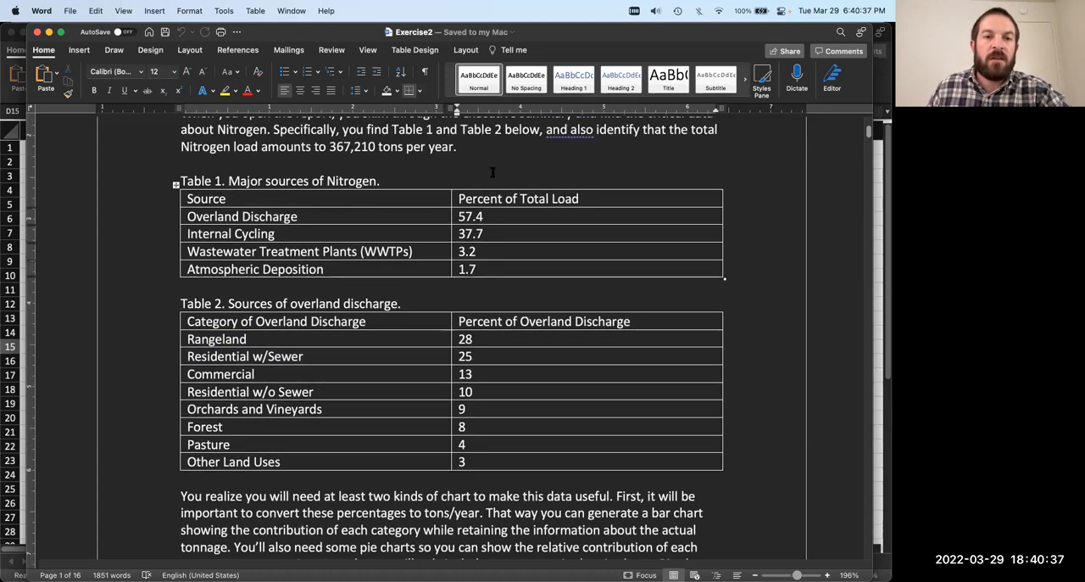
double_click(357, 147)
click(368, 149)
click(463, 145)
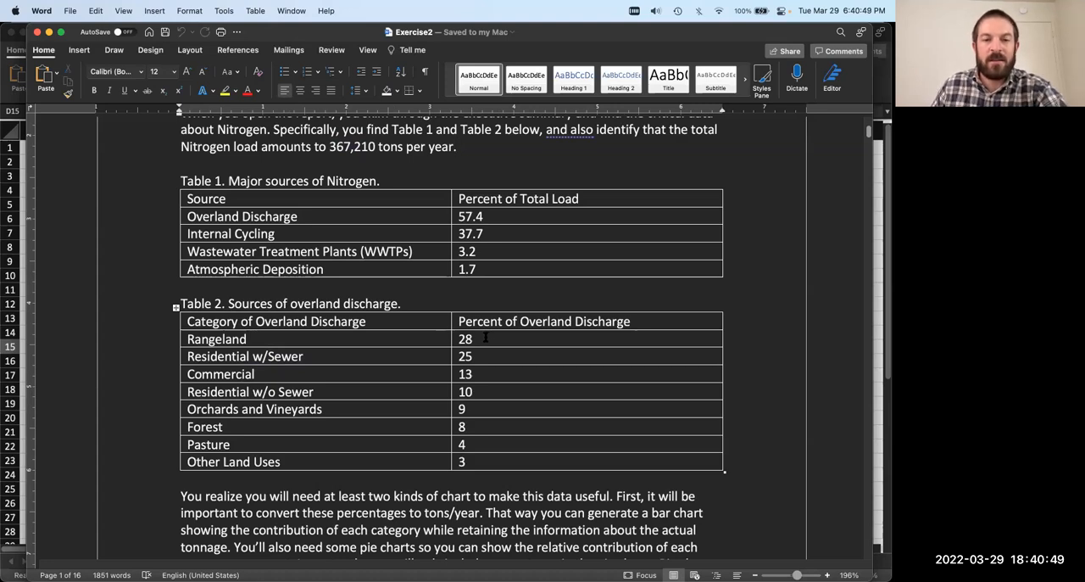
Step: Review the rest of Table 2 and the paragraphs below it on converting percentages to tons/year and choosing chart types
scroll(489, 343, down, 1)
scroll(491, 346, down, 1)
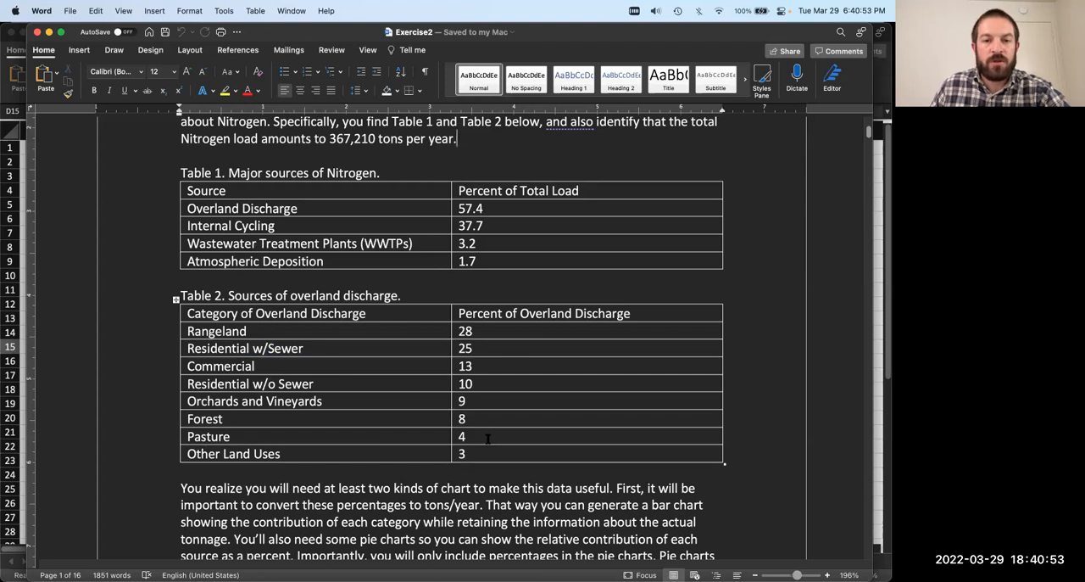
scroll(485, 436, down, 5)
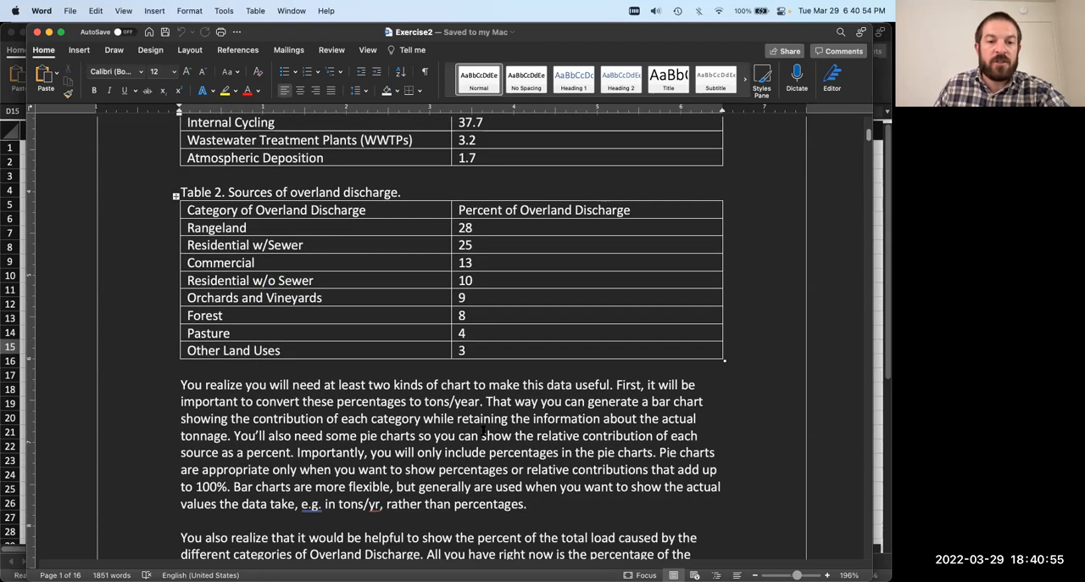
scroll(483, 433, up, 3)
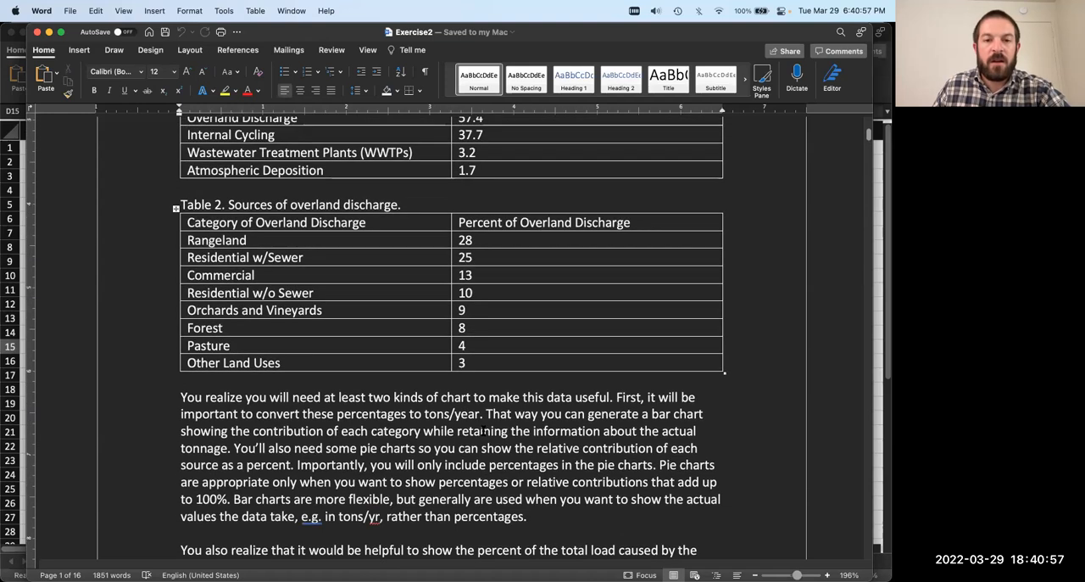
scroll(465, 437, down, 2)
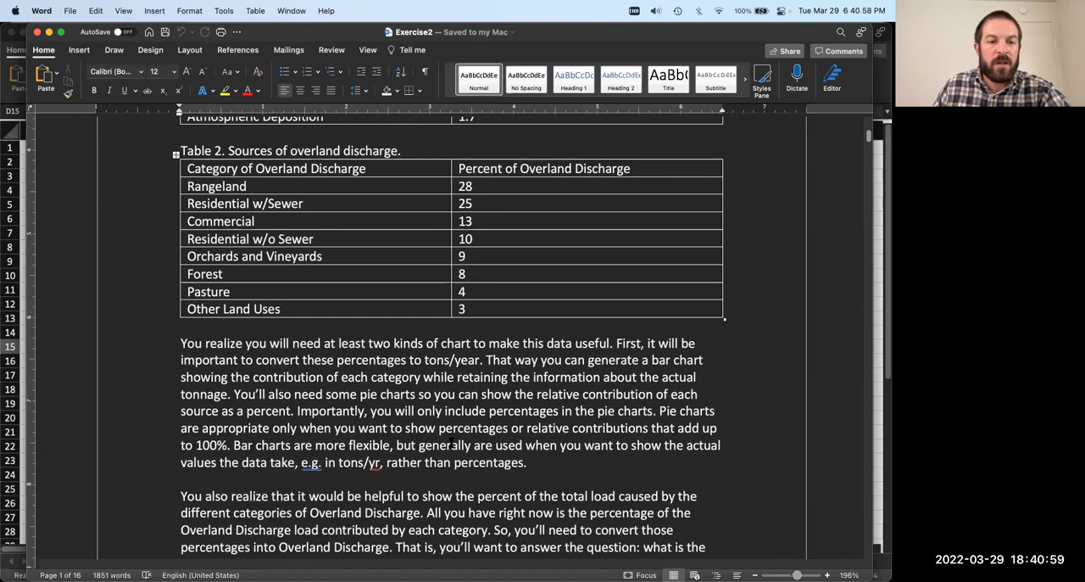
scroll(450, 441, down, 2)
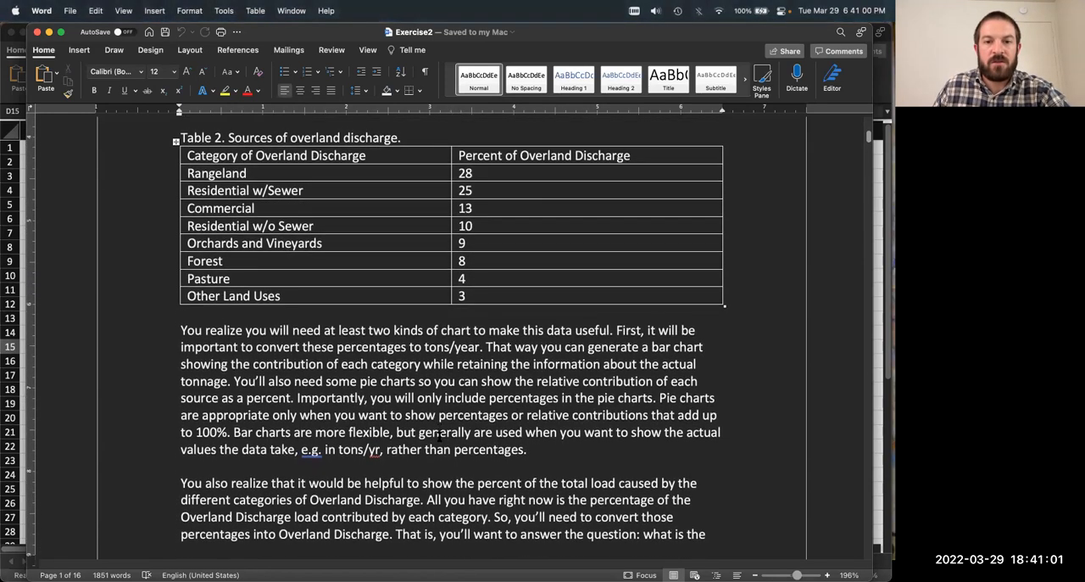
scroll(438, 437, down, 6)
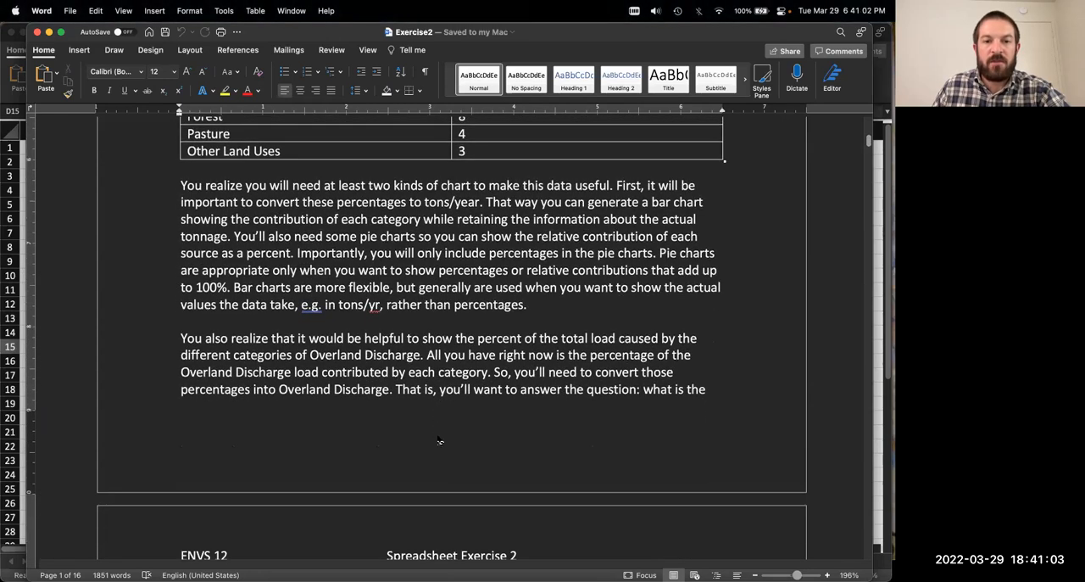
scroll(438, 441, down, 1)
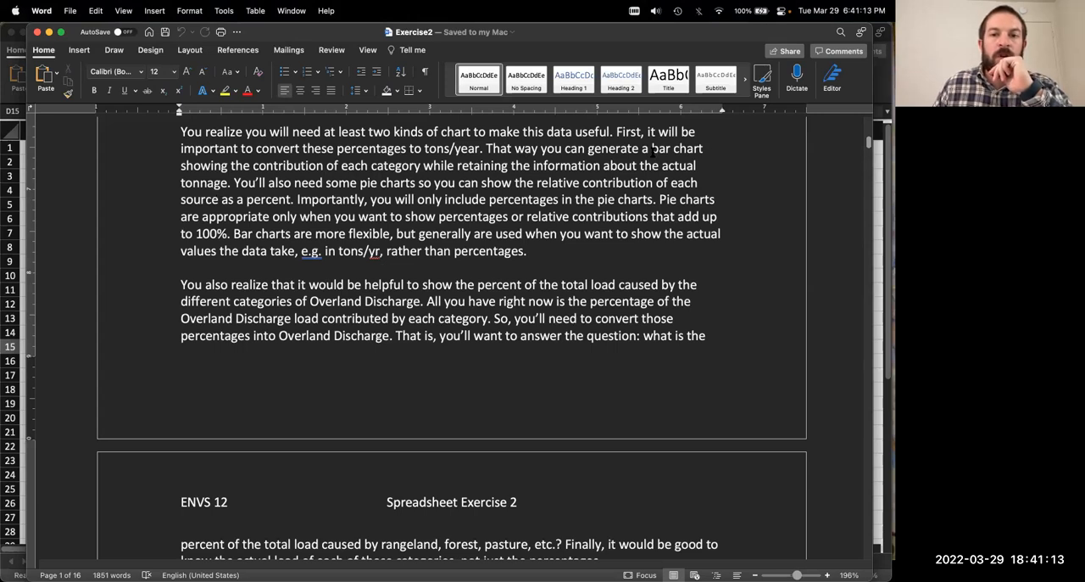
Step: Highlight the phrases "bar chart" and "pie charts" in the chart paragraph and enlarge the document view to 230%
drag(653, 149, 715, 148)
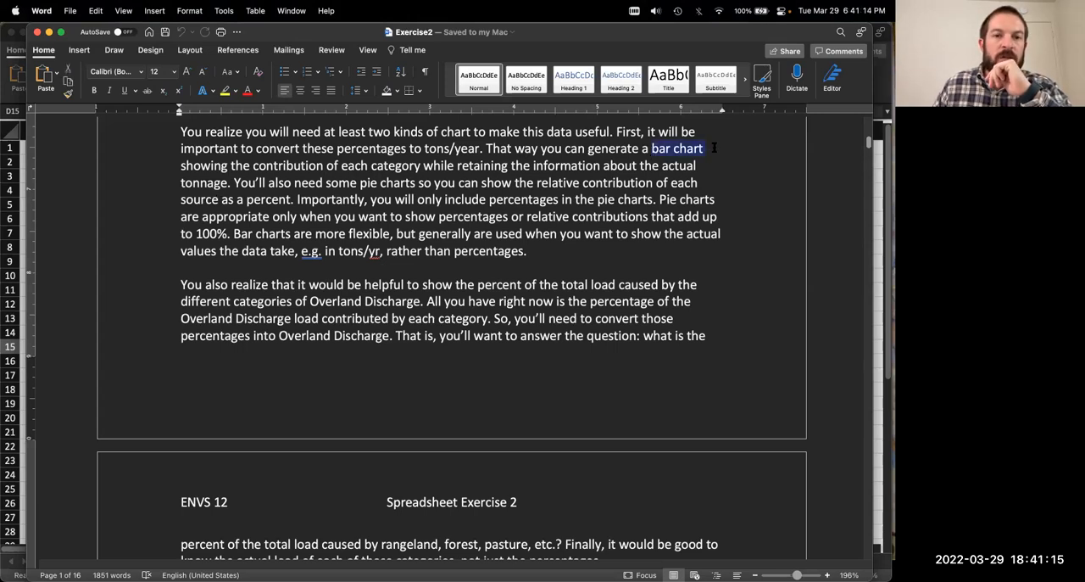
drag(361, 183, 414, 183)
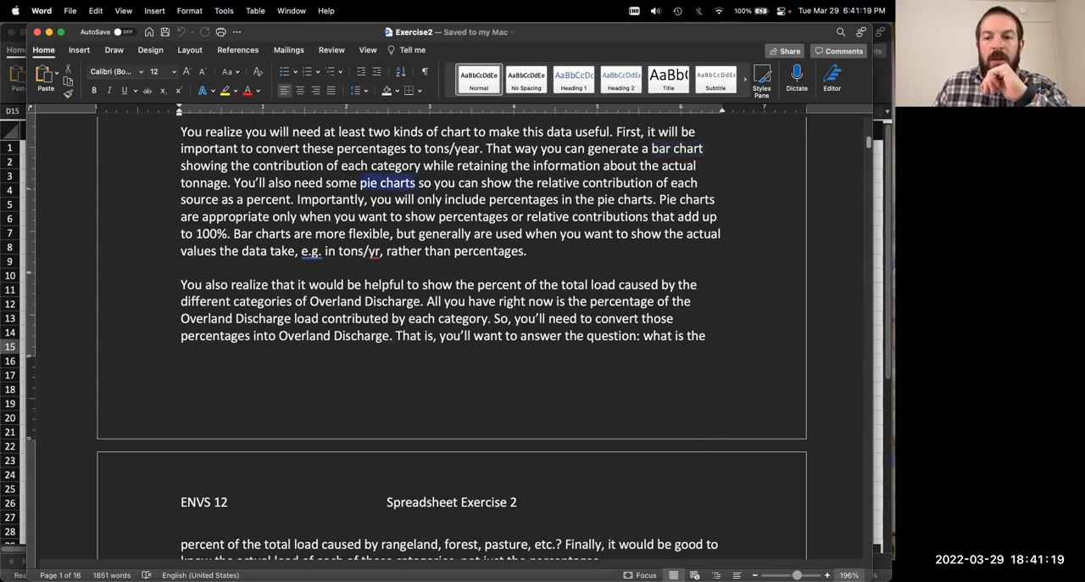
click(827, 575)
click(827, 574)
click(827, 575)
click(828, 575)
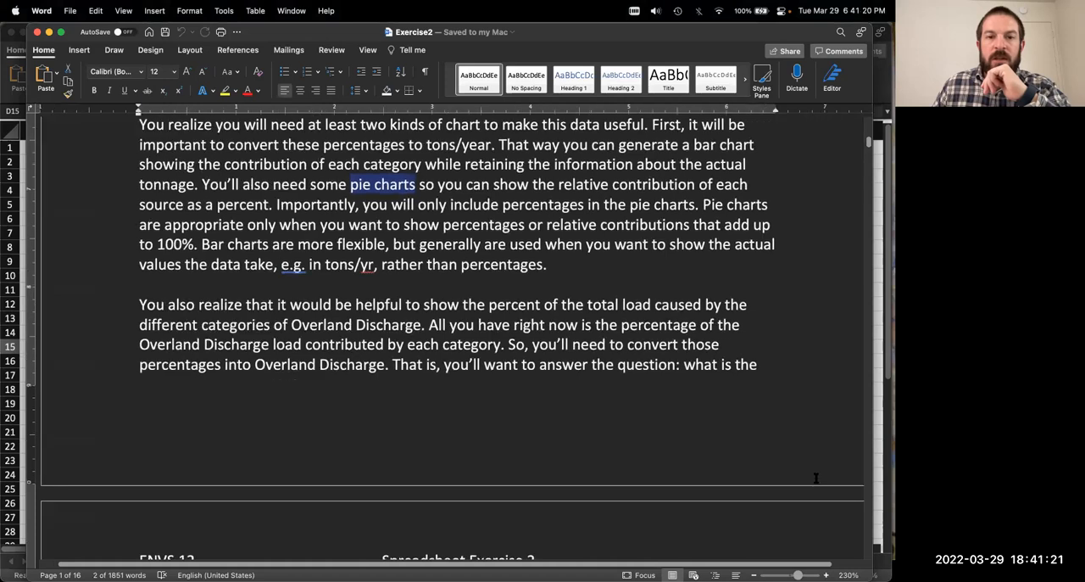
Step: Compare the uses of bar charts and pie charts described in the paragraph, marking each chart type in the text
scroll(727, 381, up, 1)
drag(695, 170, 765, 171)
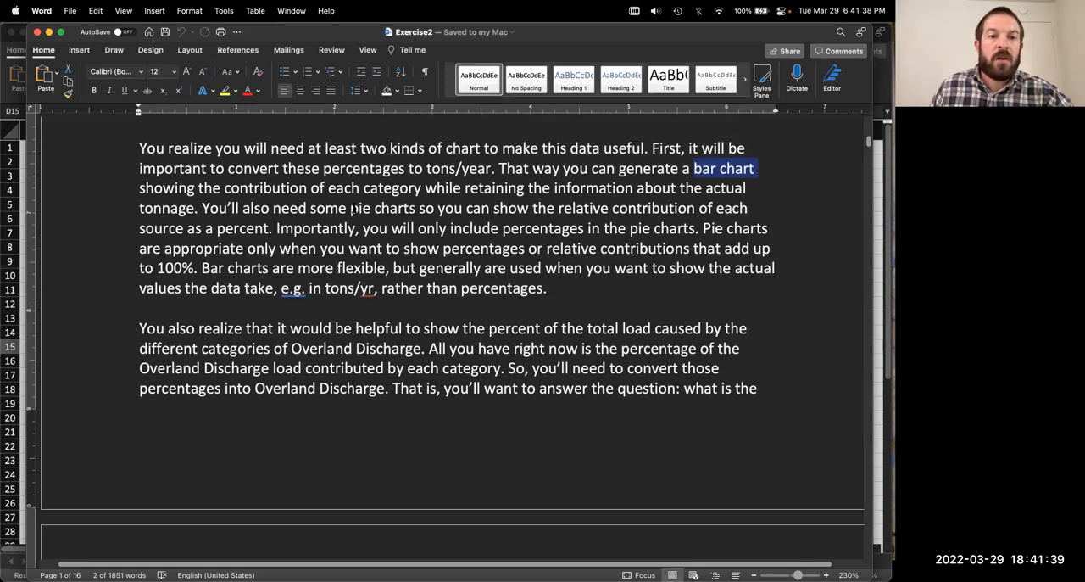
drag(351, 210, 408, 212)
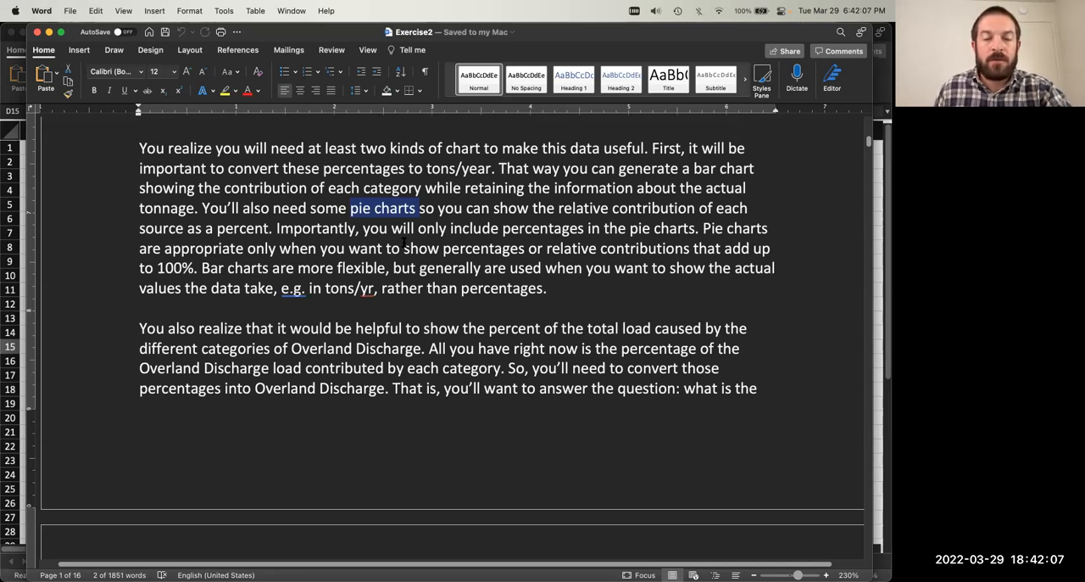
click(416, 248)
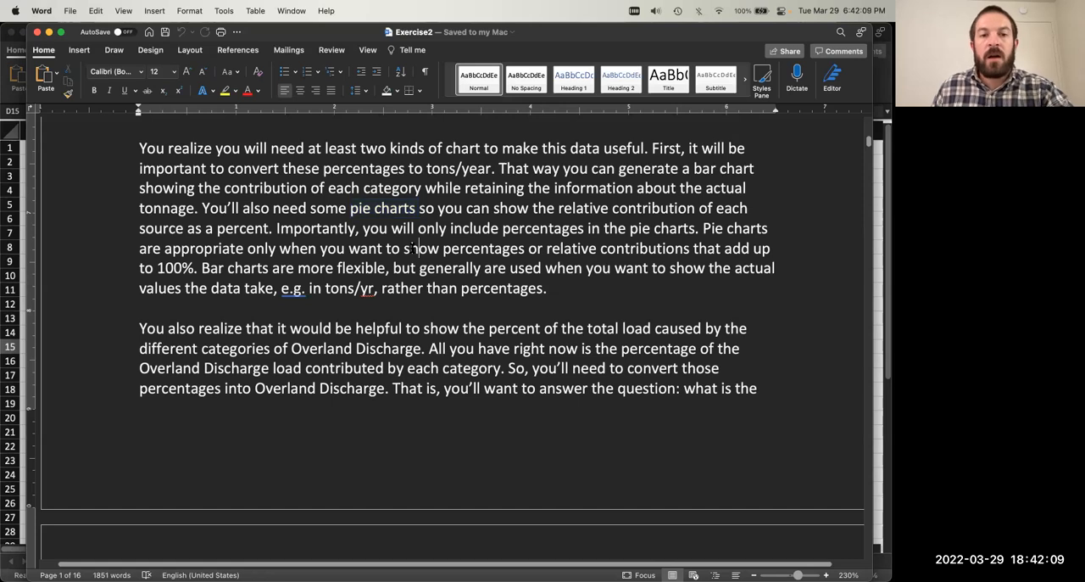
drag(352, 211, 417, 211)
click(397, 222)
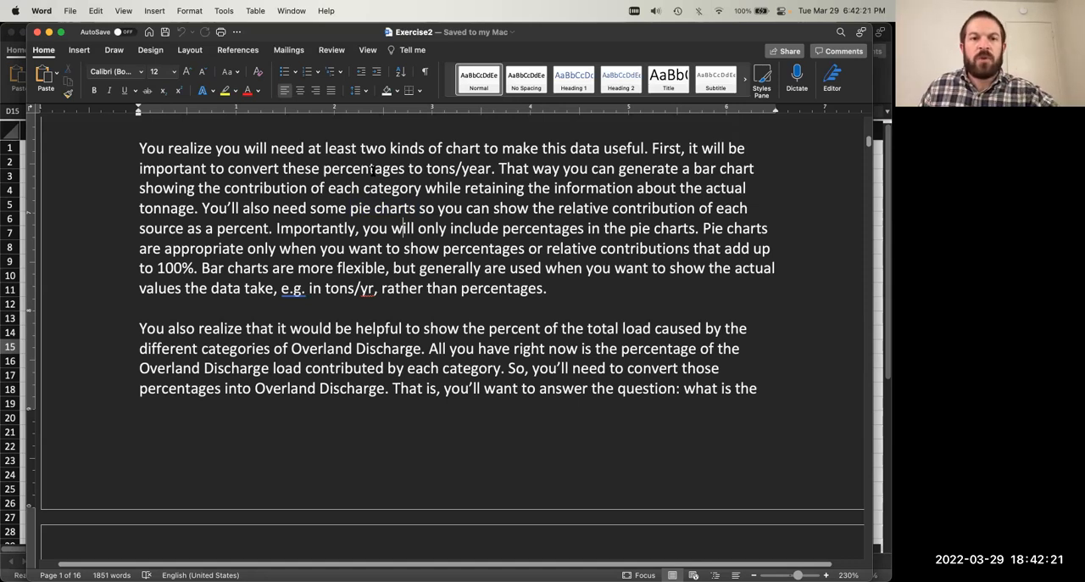
mouse_move(350, 209)
mouse_down()
mouse_move(416, 209)
mouse_move(341, 209)
mouse_move(350, 210)
mouse_up()
click(353, 222)
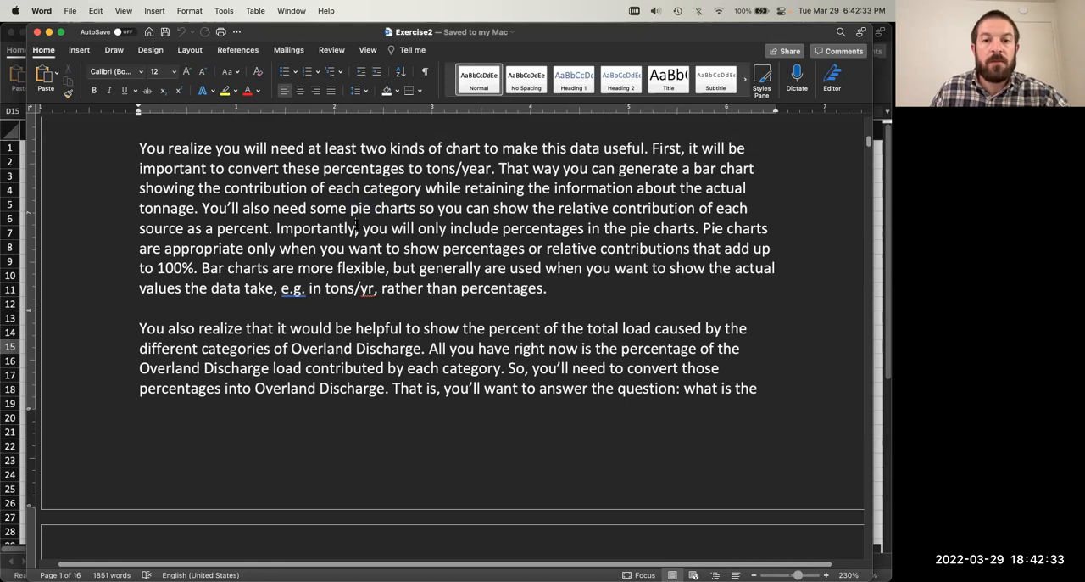
Step: Read the chart requirements on page 2 and the "Getting the Data Ready" instructions down to Figure 1
scroll(353, 211, down, 6)
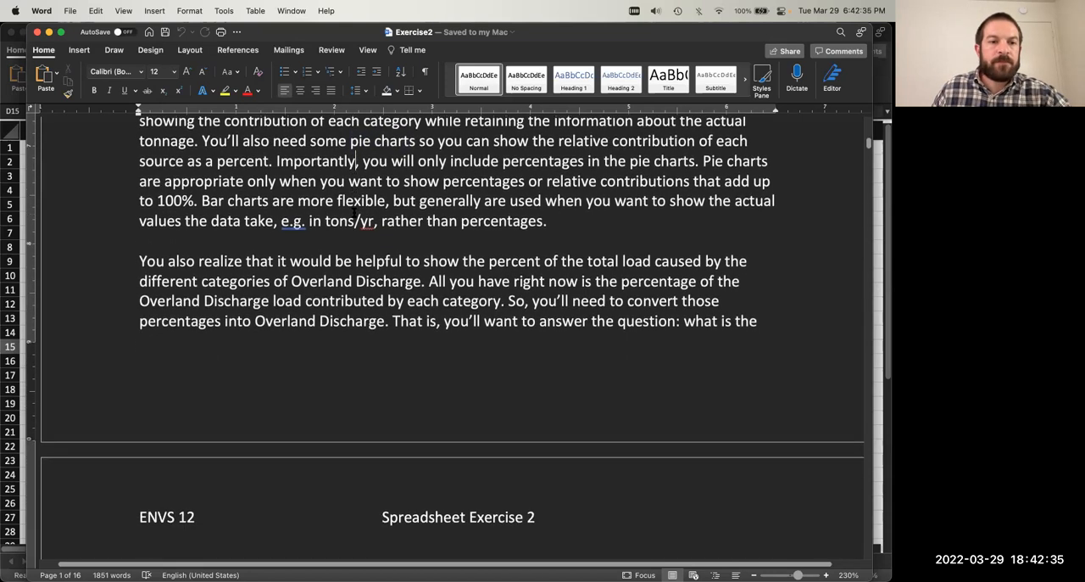
scroll(353, 212, up, 1)
scroll(352, 213, down, 7)
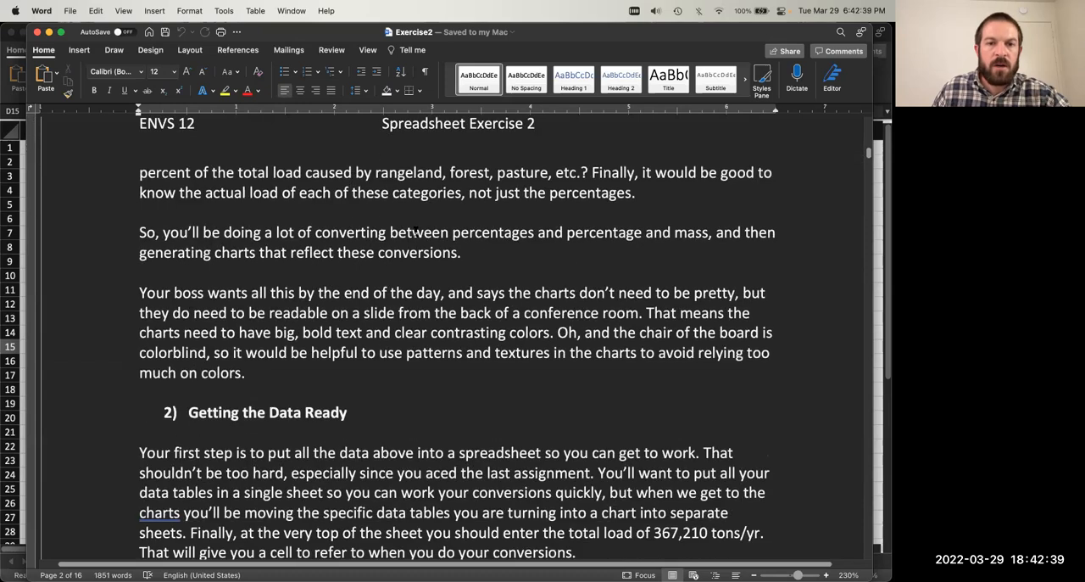
scroll(416, 230, down, 3)
scroll(416, 230, down, 2)
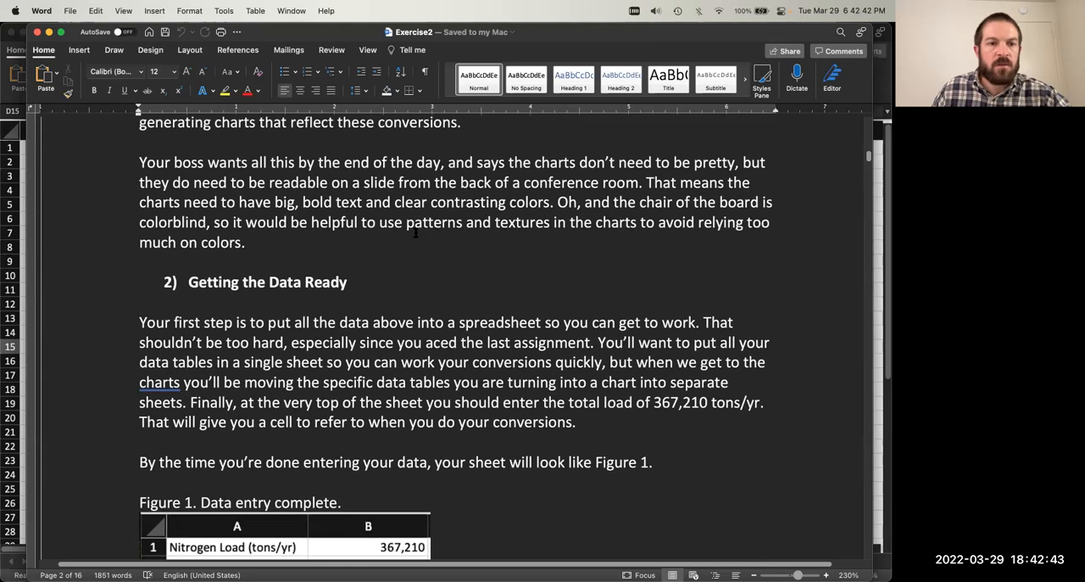
scroll(415, 235, down, 4)
Step: Move the exercise document aside to uncover the Book1 workbook and select all of Table 1, Major sources of Nitrogen
drag(580, 32, 598, 0)
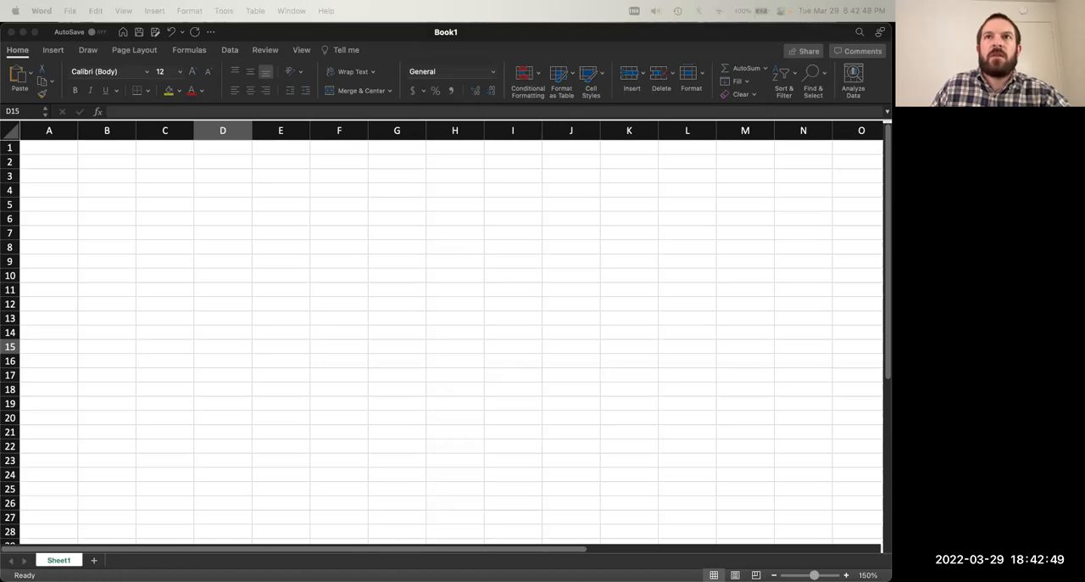
drag(661, 0, 397, 138)
scroll(401, 292, up, 12)
scroll(400, 291, up, 6)
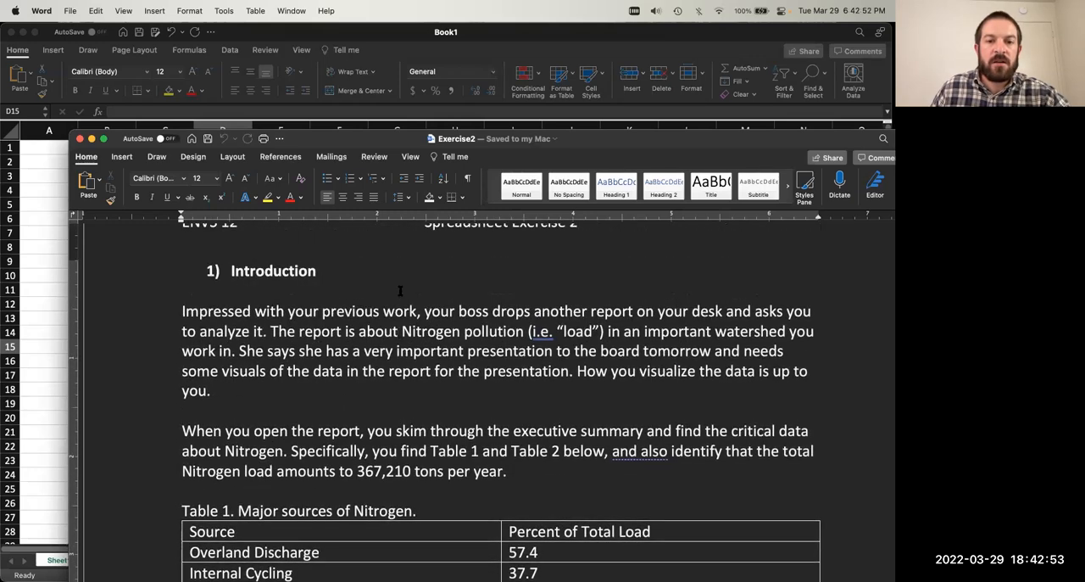
scroll(400, 290, down, 3)
click(301, 433)
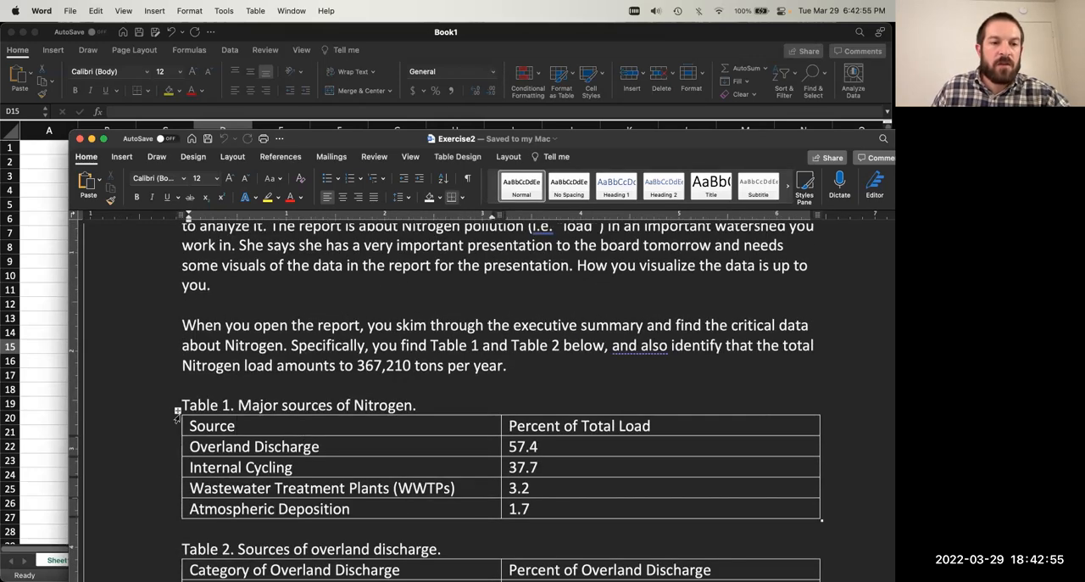
click(176, 418)
click(176, 412)
key(super+c)
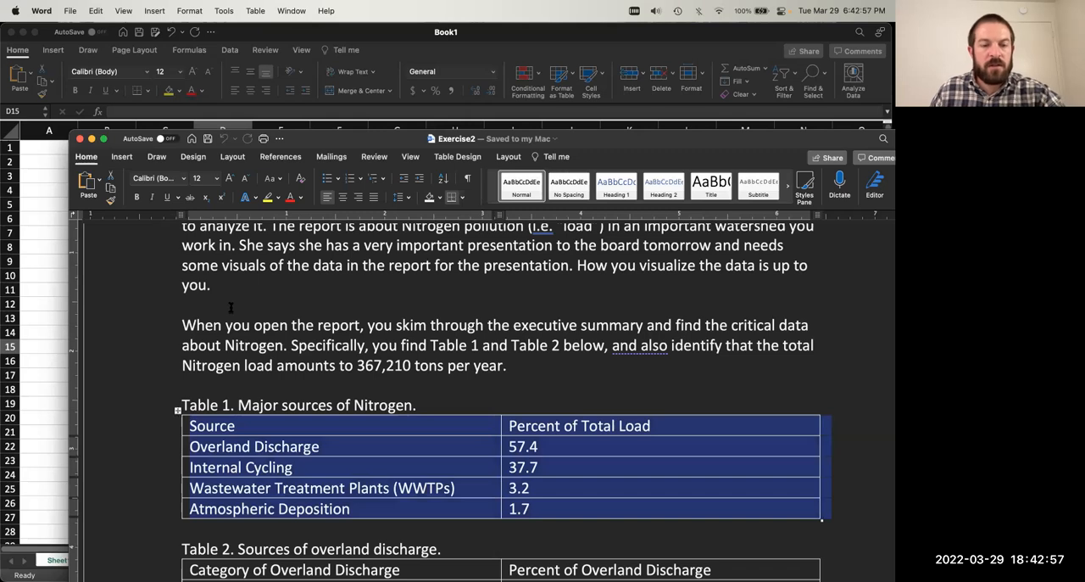
Step: Copy Table 1 into the Excel workbook Book1 starting at cell A1, using Match Destination Formatting
drag(367, 142, 498, 42)
click(54, 147)
click(53, 147)
key(super+v)
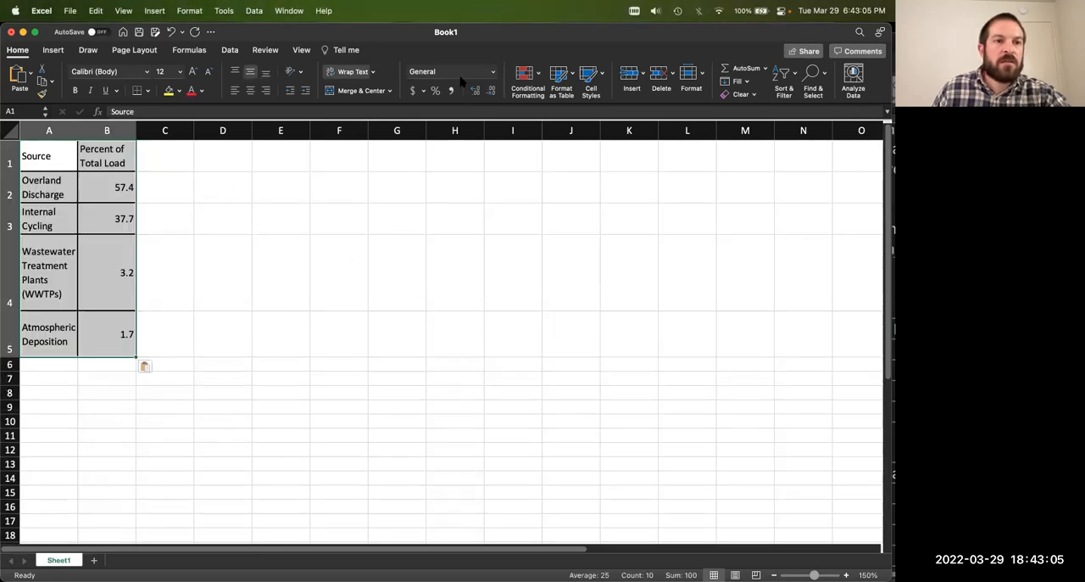
click(145, 367)
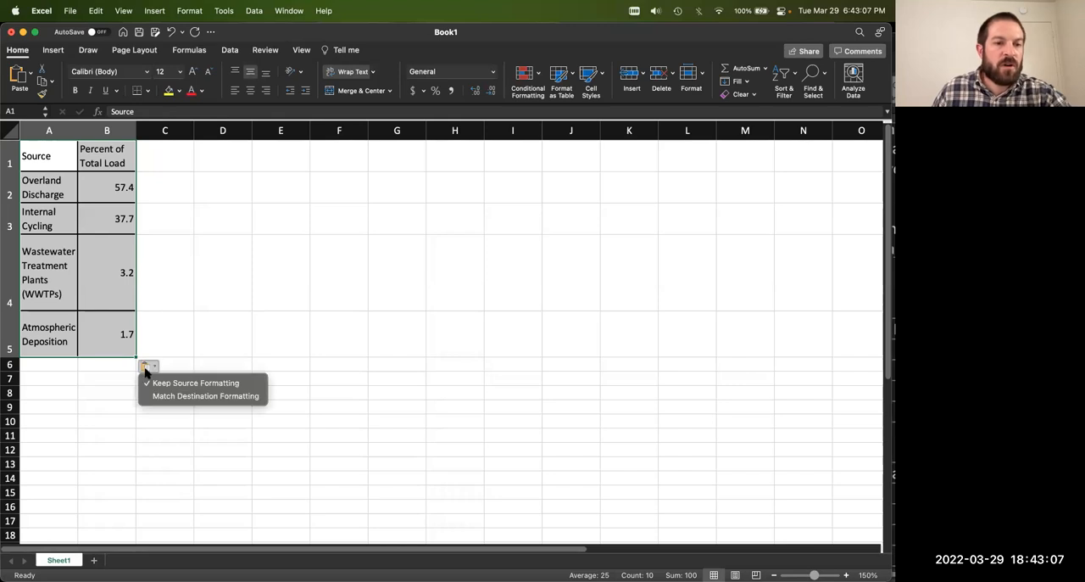
click(154, 396)
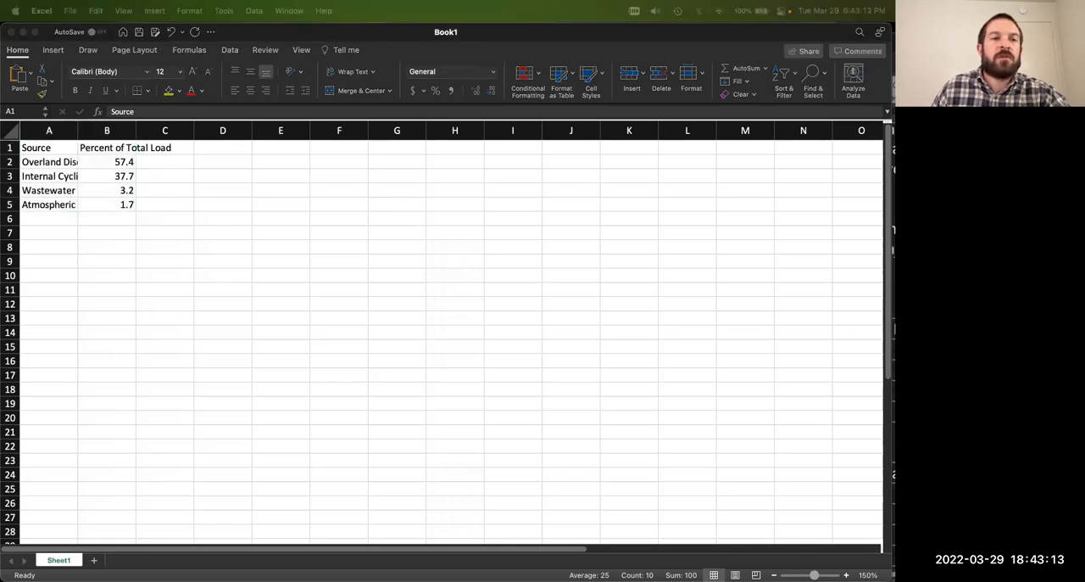
click(322, 172)
click(38, 150)
click(107, 202)
drag(60, 161, 108, 221)
click(109, 232)
click(117, 207)
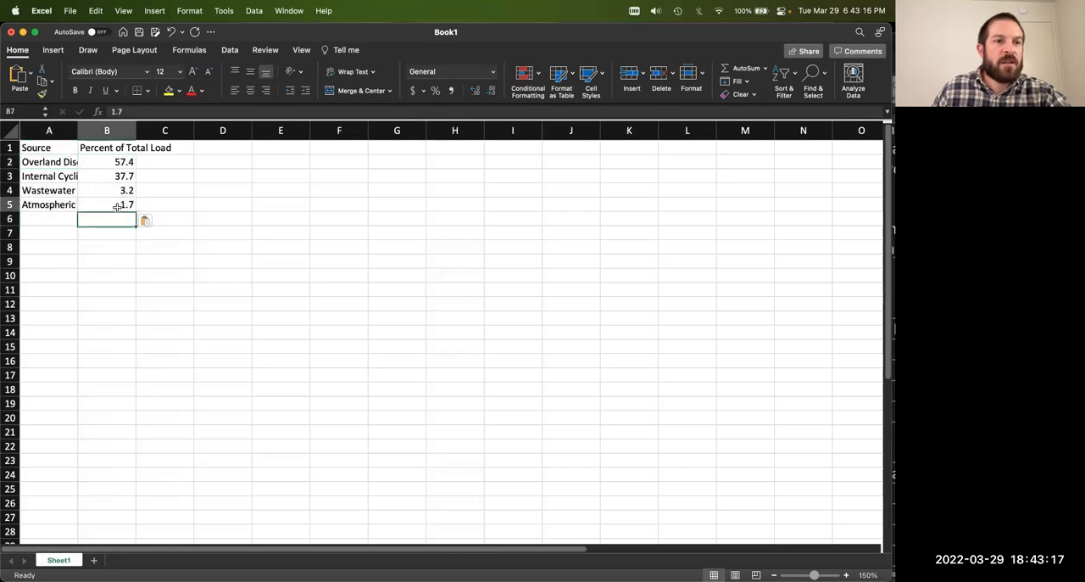
Step: Insert three blank rows above the Source and Percent of Total Load header row
click(8, 148)
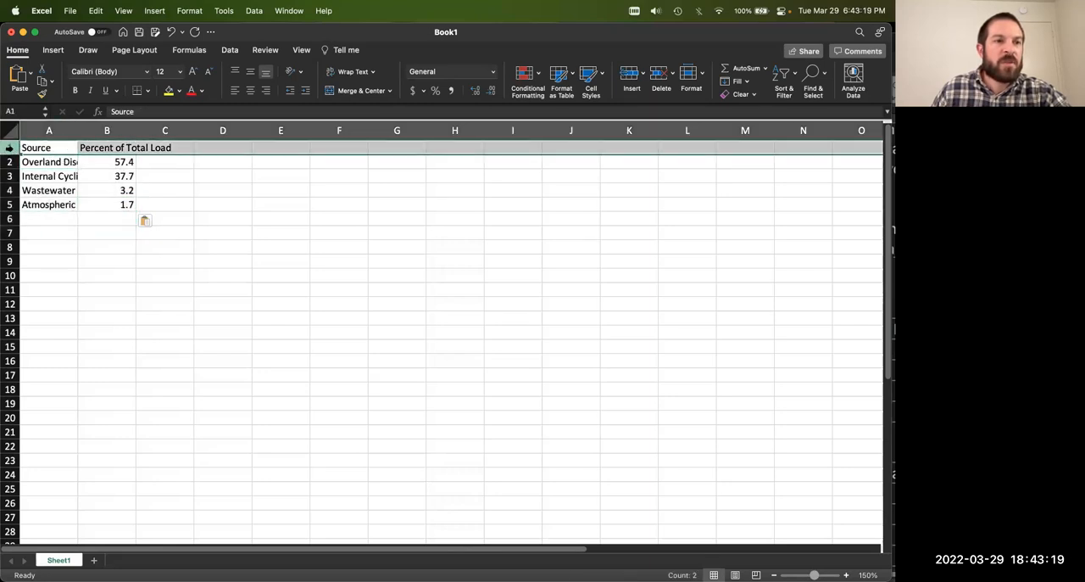
right_click(8, 148)
click(58, 214)
right_click(9, 149)
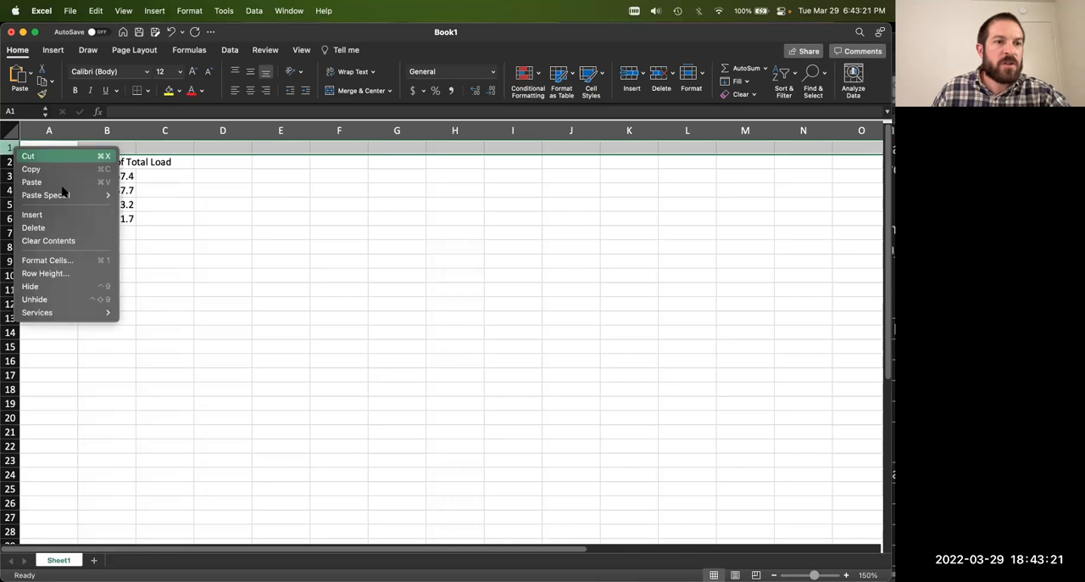
click(51, 214)
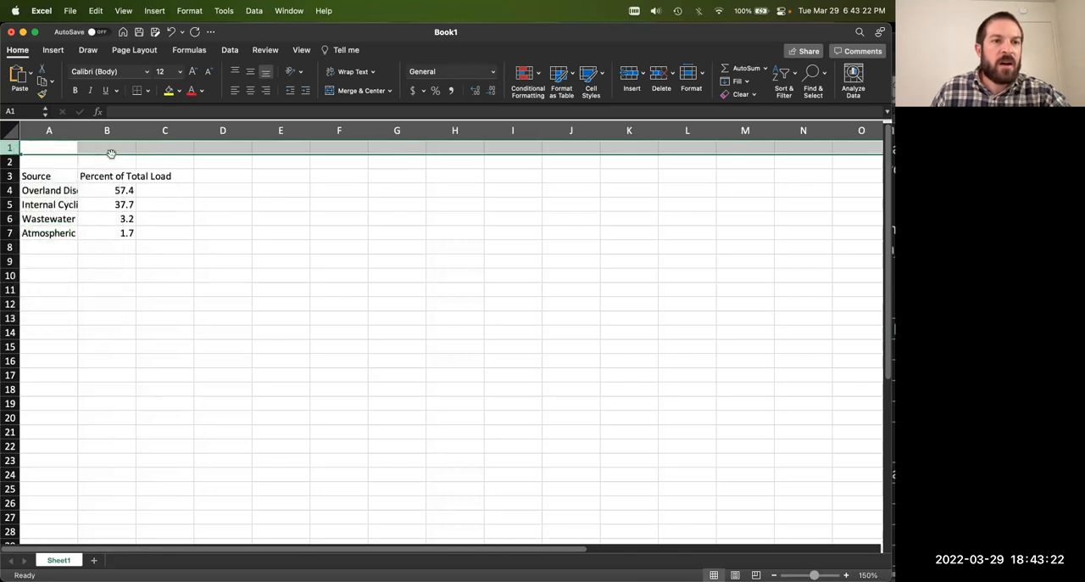
right_click(12, 148)
click(38, 213)
click(192, 209)
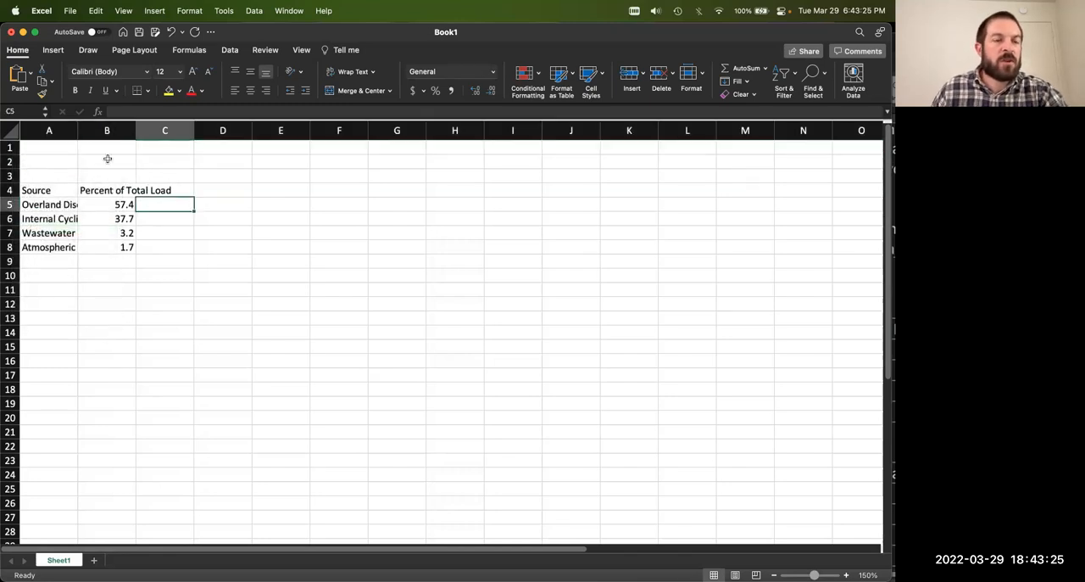
right_click(10, 148)
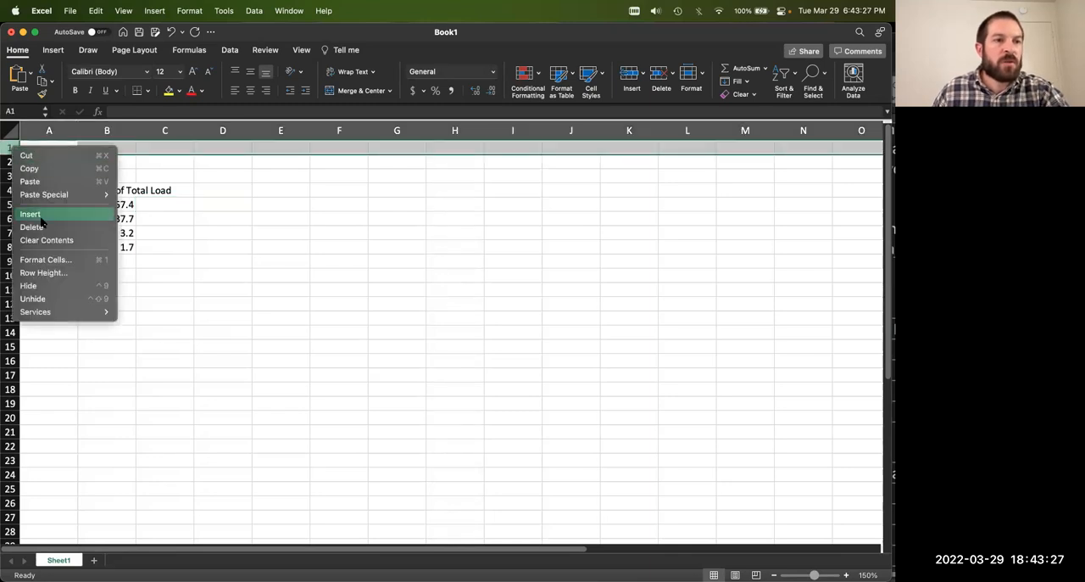
click(40, 217)
key(super+z)
Step: Insert one more blank row at row 3, above the pasted Nitrogen sources table
click(74, 151)
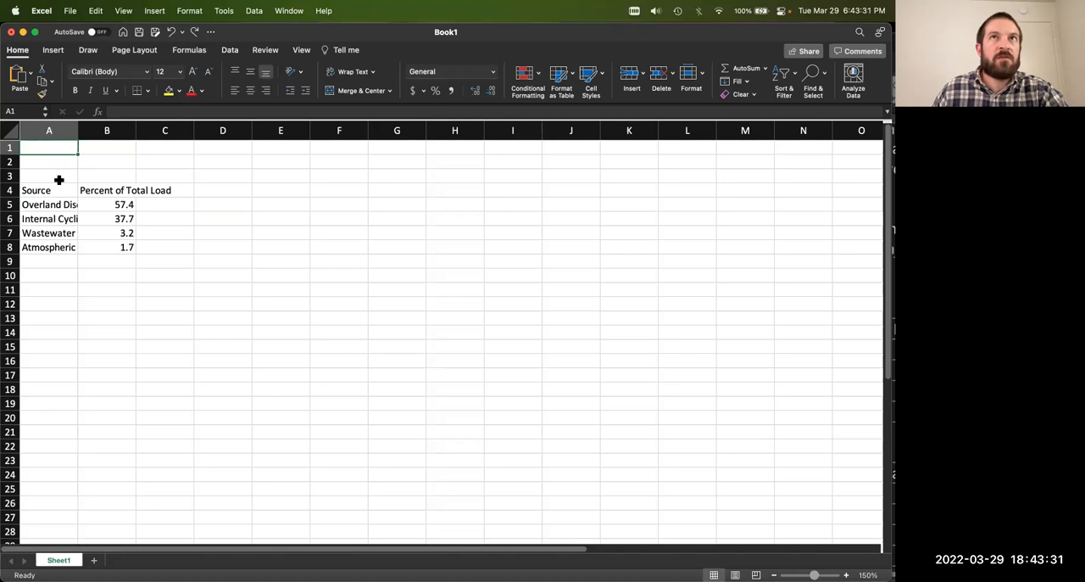
right_click(10, 175)
click(51, 245)
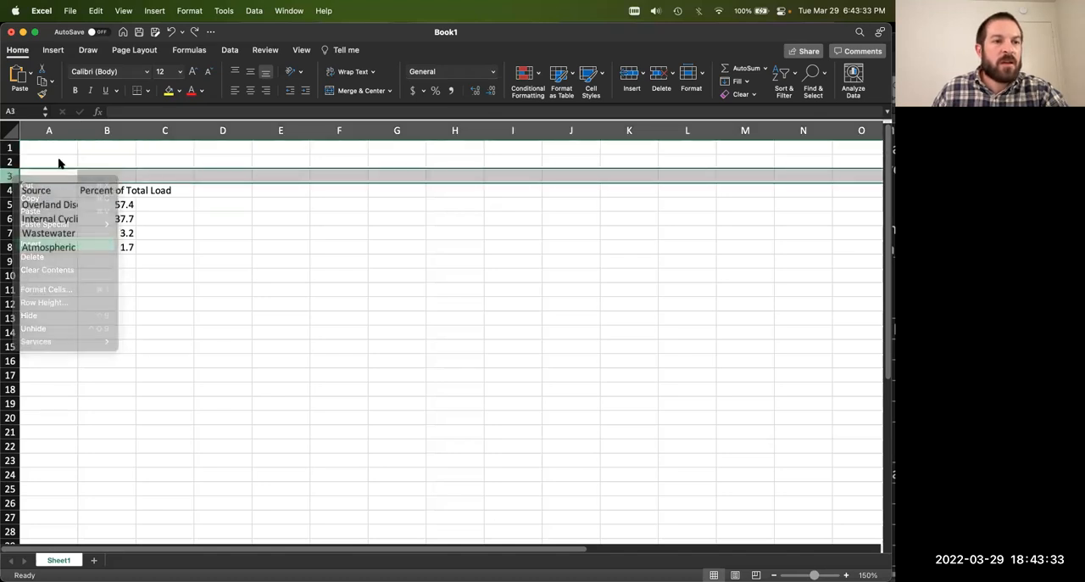
Step: Enter the label "Nitrogen Load (tons/yr)" in cell A1
click(58, 146)
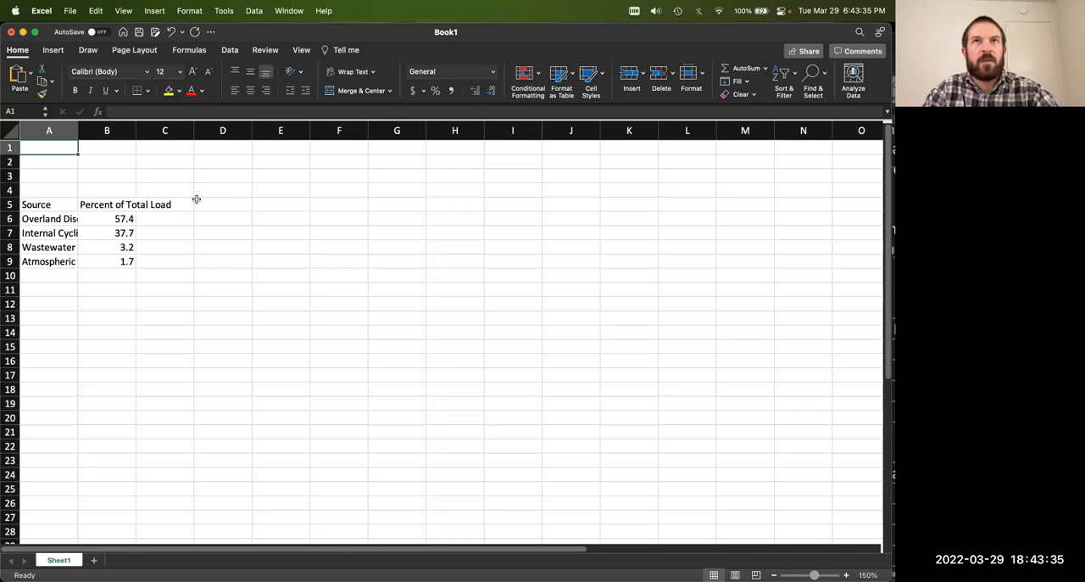
text(Nit)
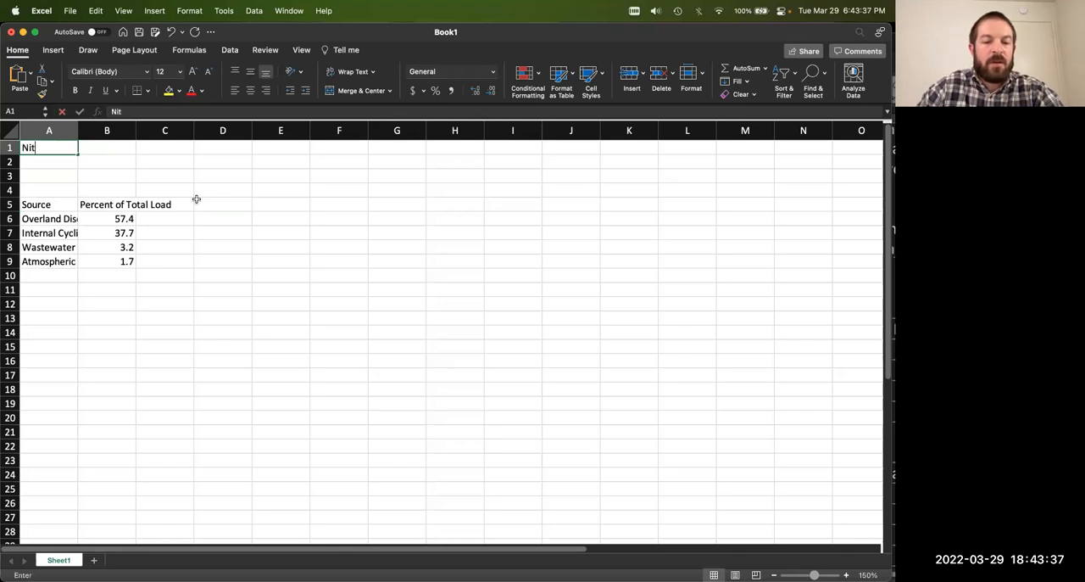
text(rogen )
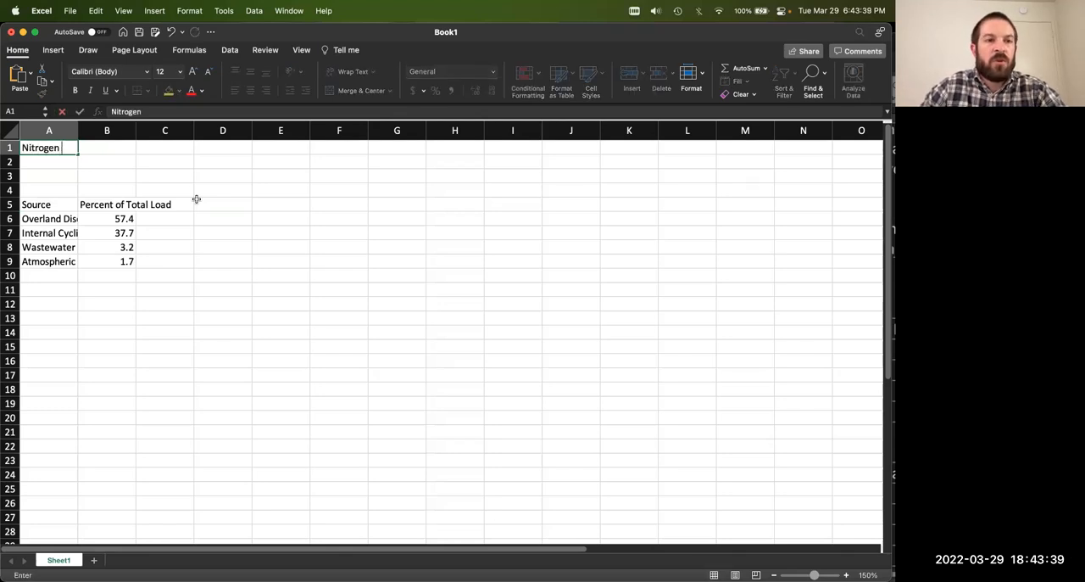
text(Load (tons/yr))
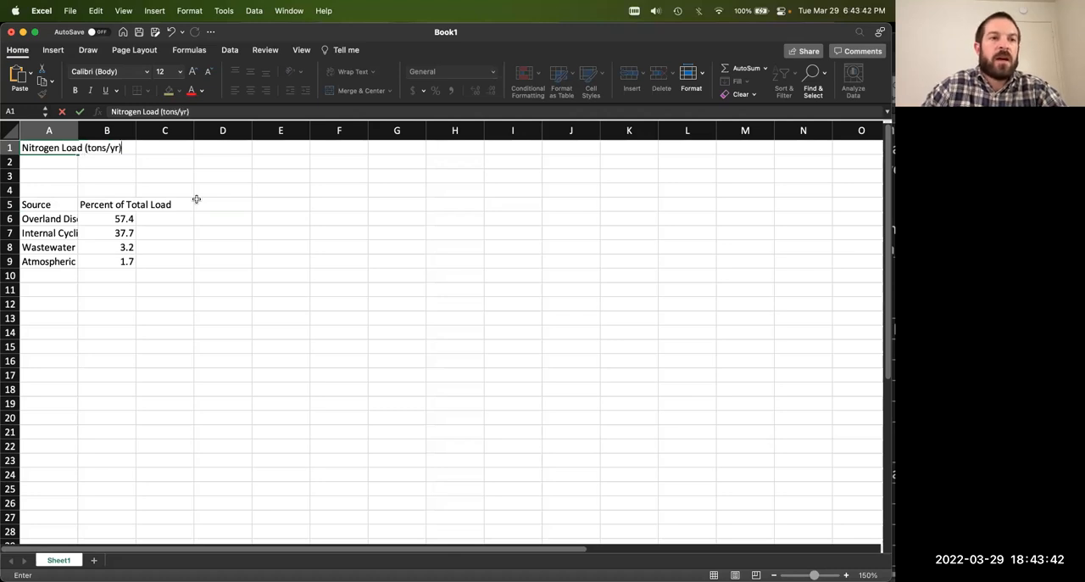
key(Tab)
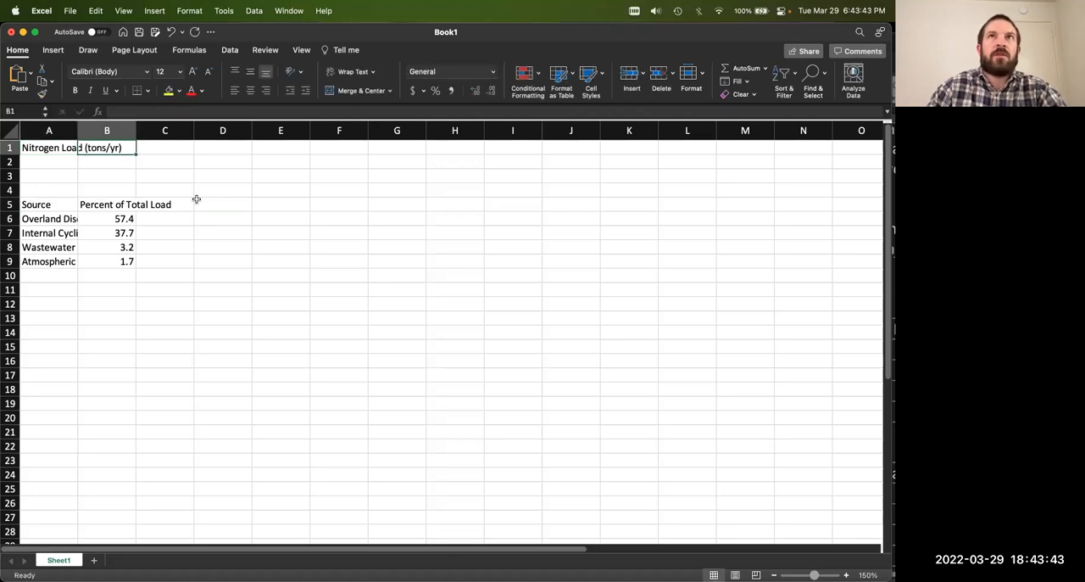
Step: Widen column A slightly and enter 367,210 as the nitrogen load in cell B1
mouse_move(77, 129)
mouse_down()
mouse_move(149, 129)
mouse_move(89, 129)
mouse_up()
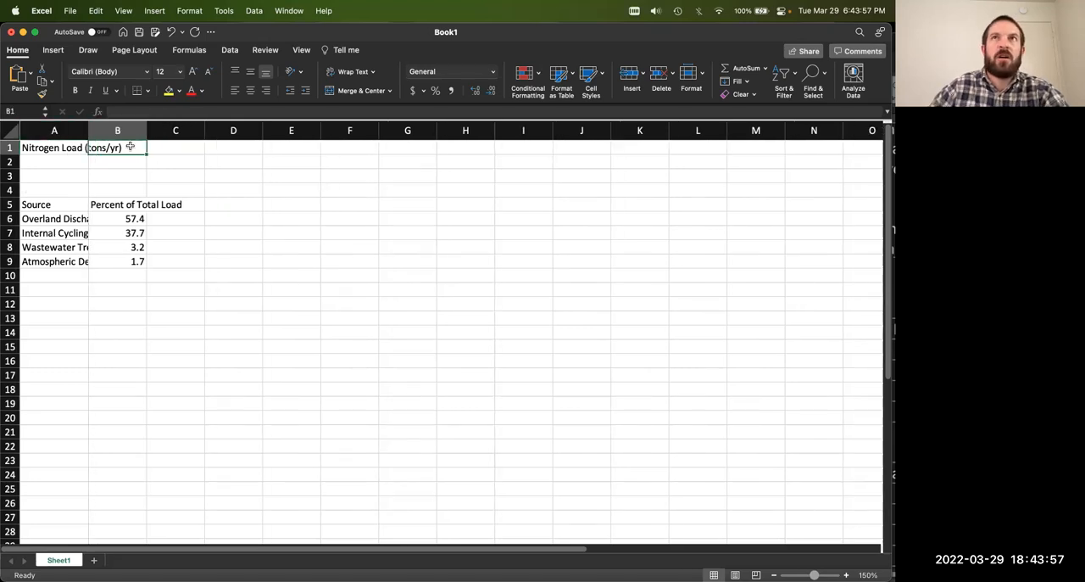
text(367,210)
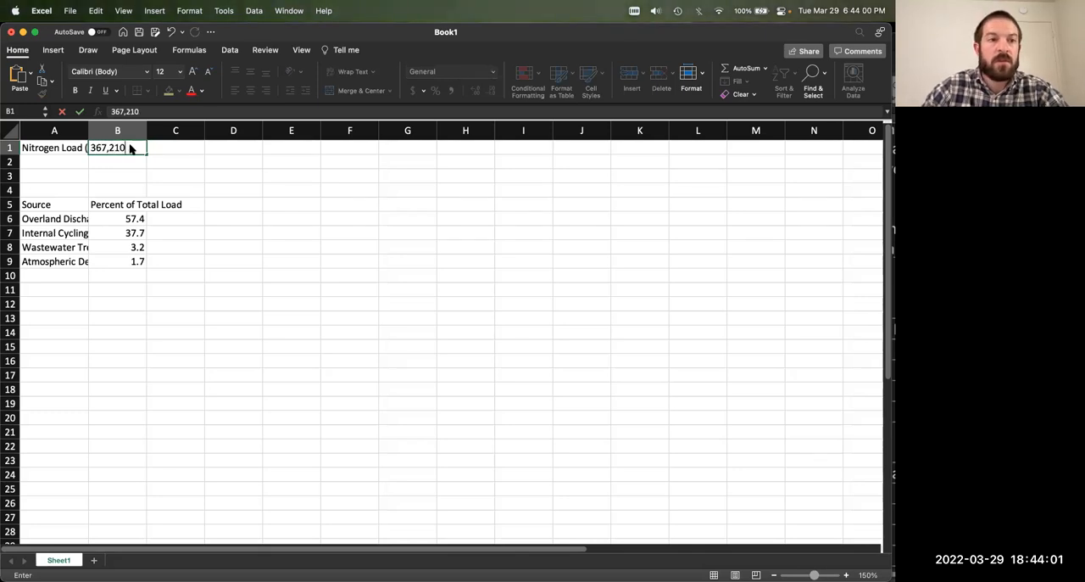
key(Return)
click(119, 150)
Step: Widen column A until the load label and all the source names fit in full
click(83, 148)
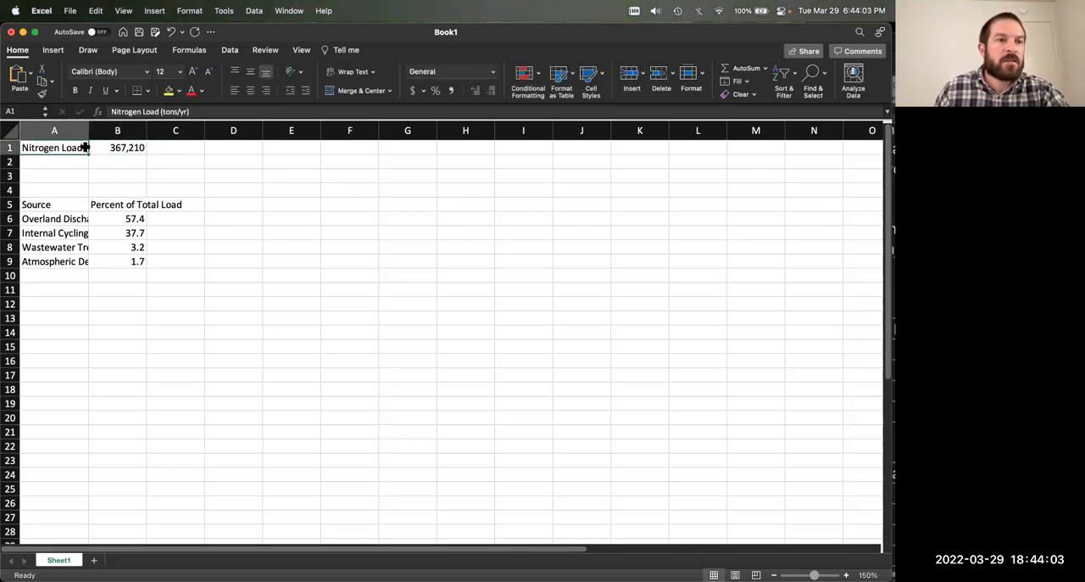
drag(89, 133, 128, 134)
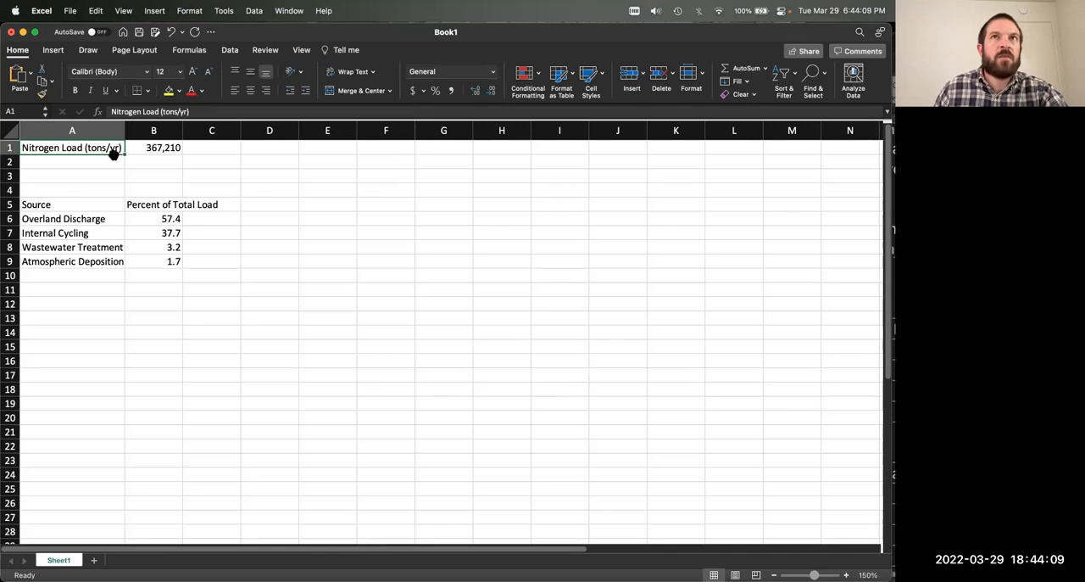
drag(125, 132, 198, 133)
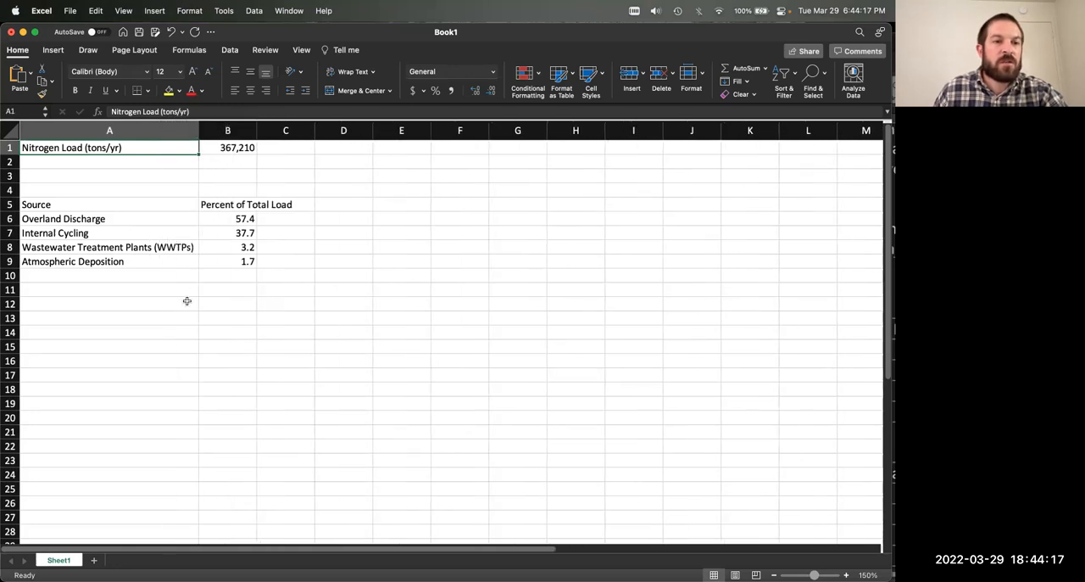
Step: Shorten the wastewater treatment plants entry in A8 to "WWTPs" and narrow column A to fit the remaining labels
click(181, 247)
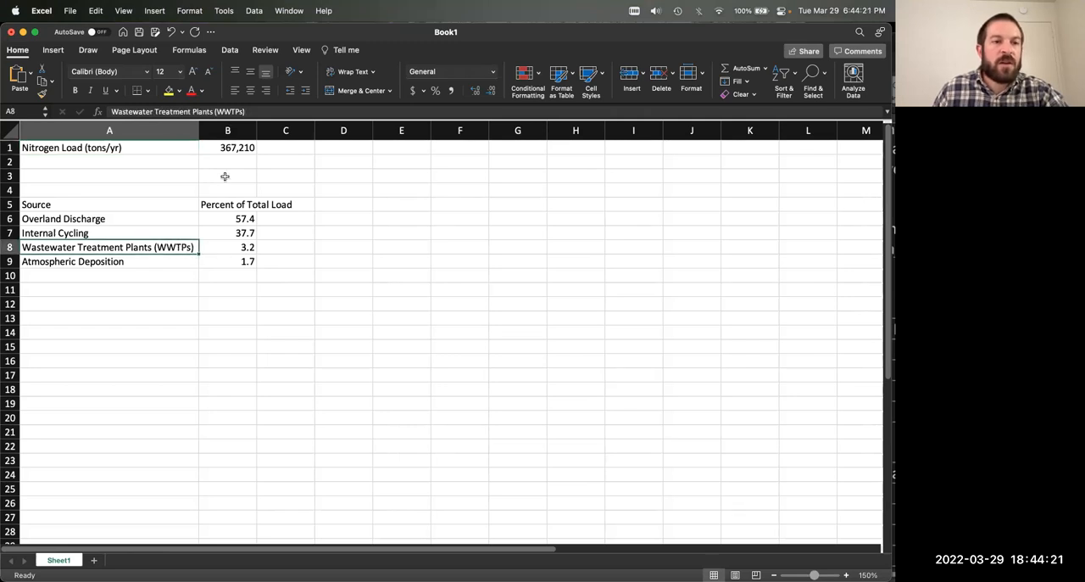
drag(217, 111, 104, 111)
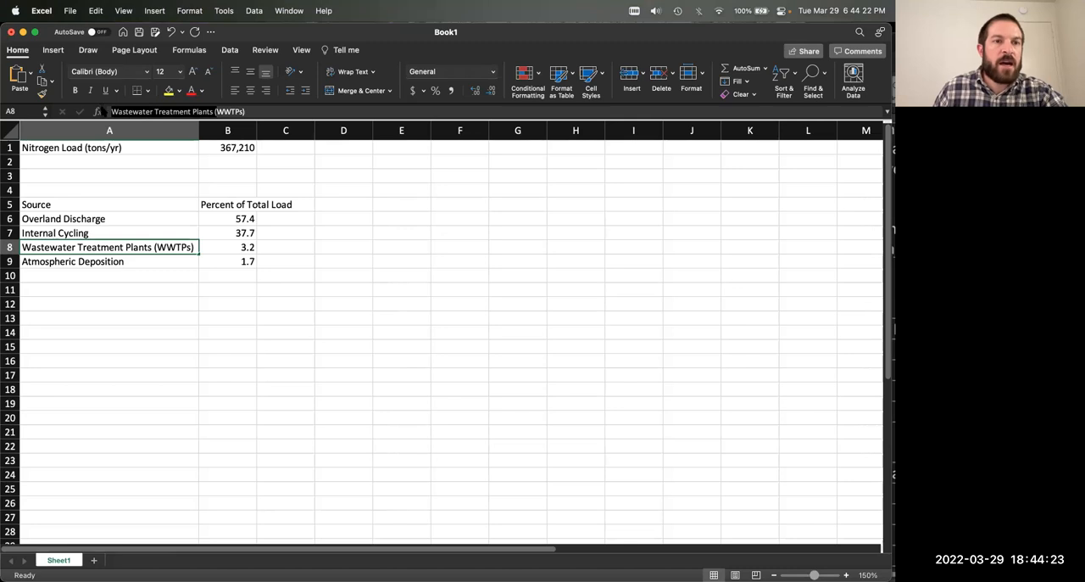
key(BackSpace)
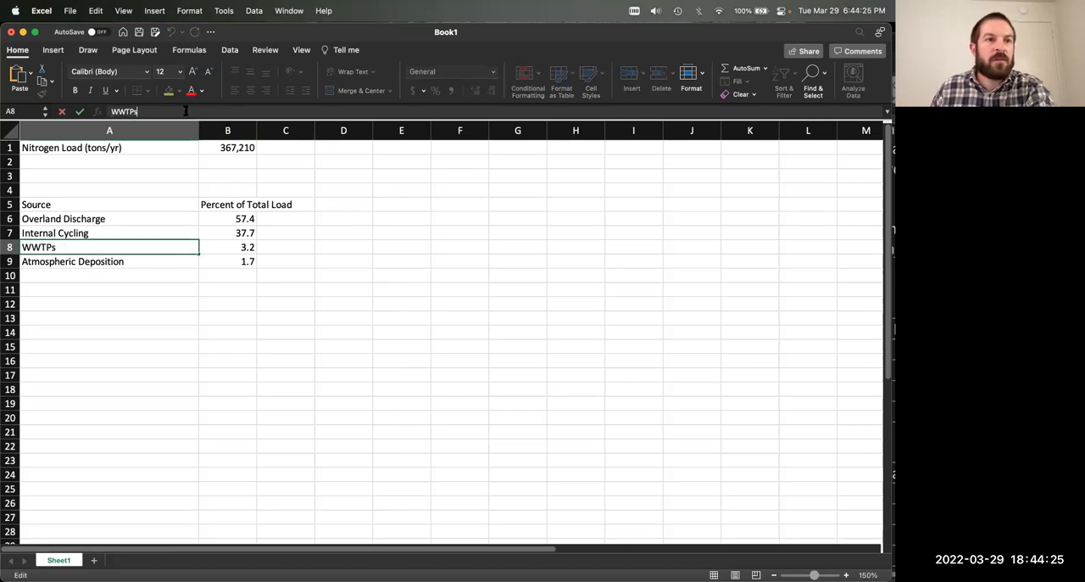
key(Return)
drag(199, 130, 131, 136)
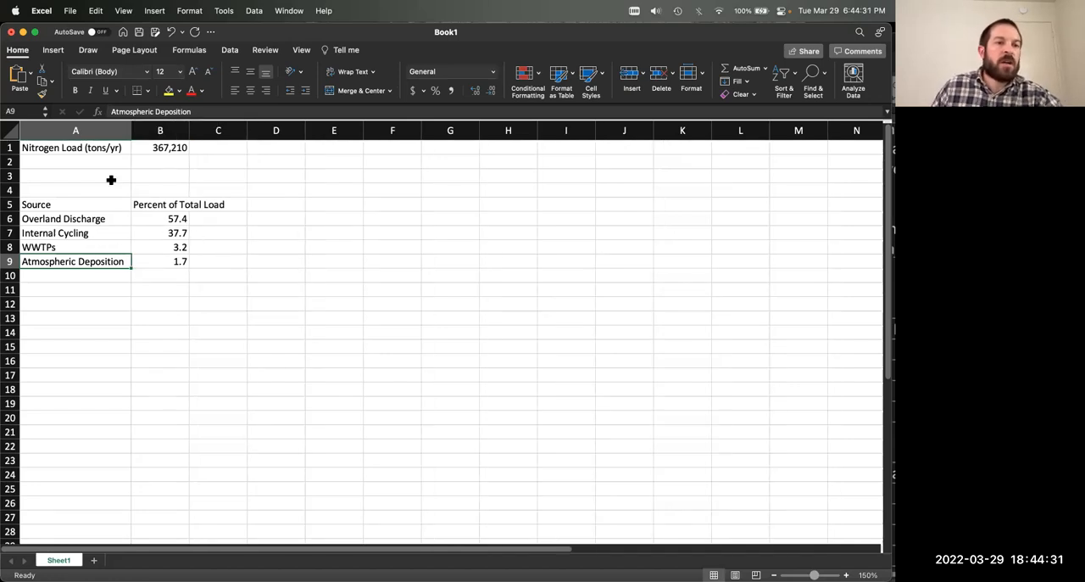
Step: Widen column B to fit its header and rename the header in B5 as "Overall Percentage"
drag(102, 149, 107, 260)
click(158, 288)
drag(190, 132, 231, 133)
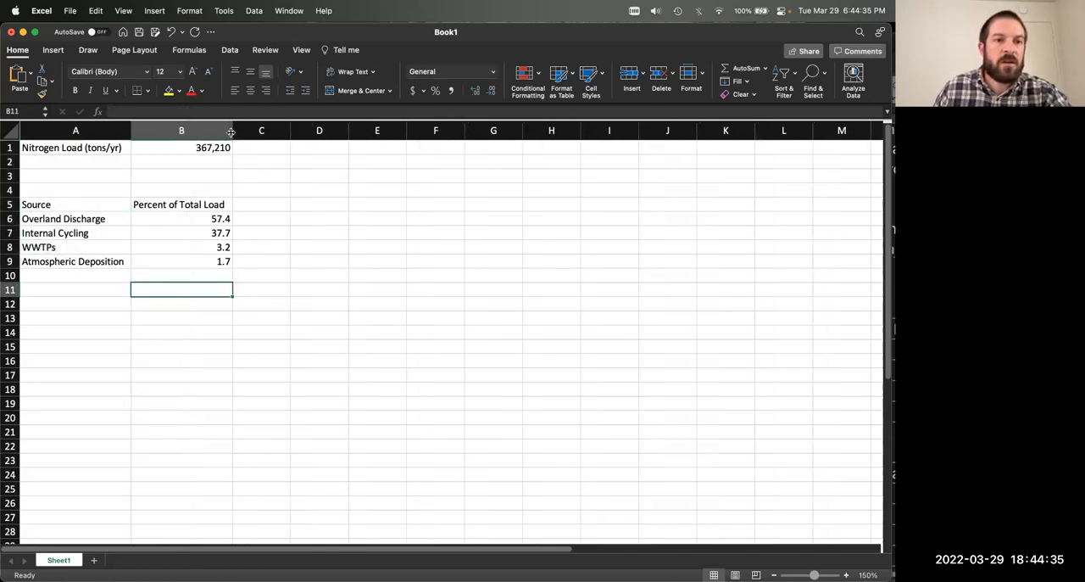
click(212, 207)
triple_click(200, 111)
text(Ov)
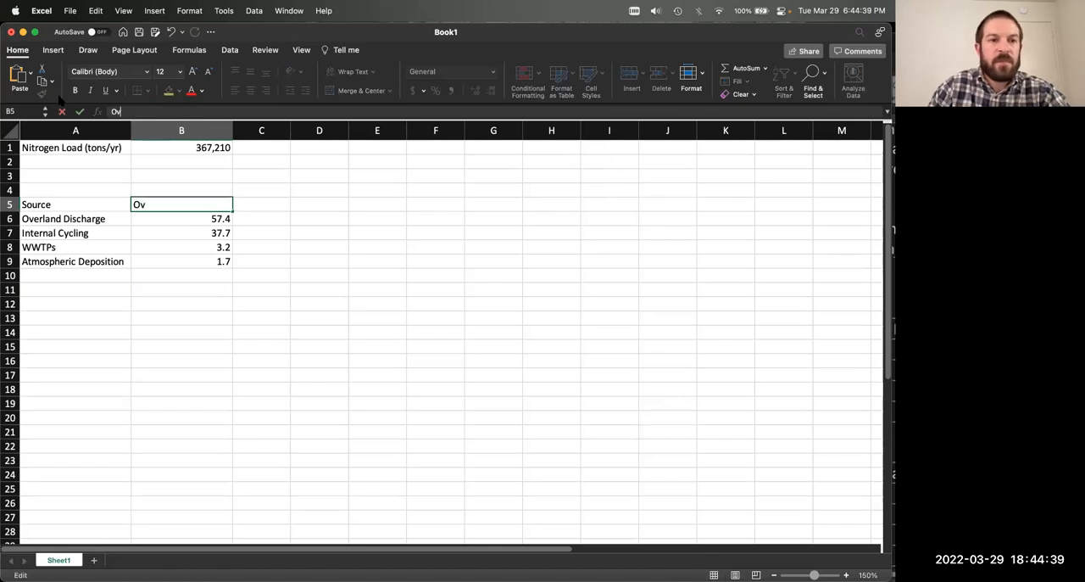
text(erall Percentage)
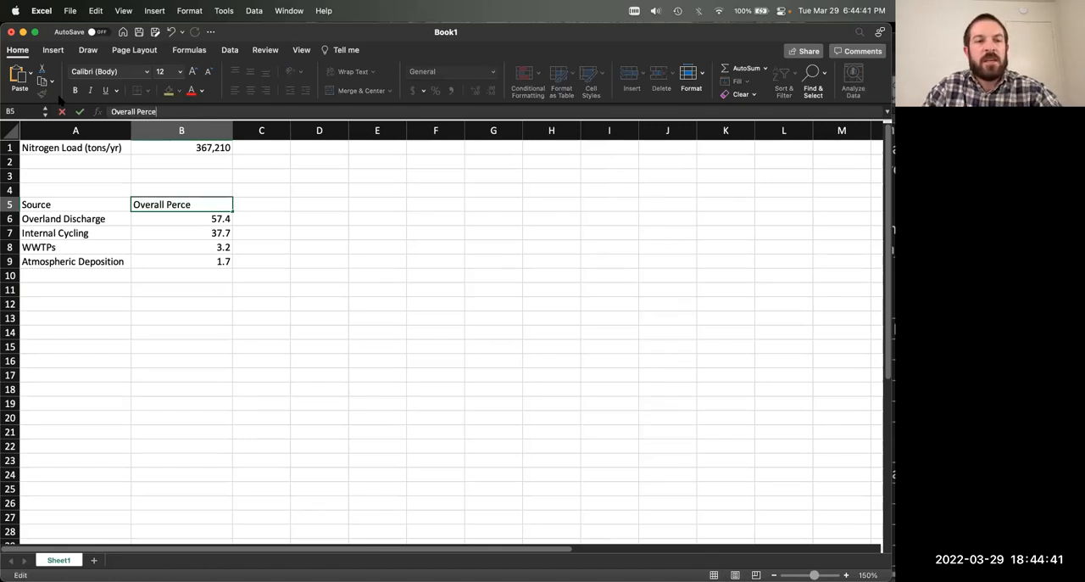
key(Return)
click(172, 204)
click(271, 234)
mouse_move(217, 219)
mouse_down()
mouse_move(222, 264)
mouse_move(206, 219)
mouse_up()
click(258, 261)
click(283, 230)
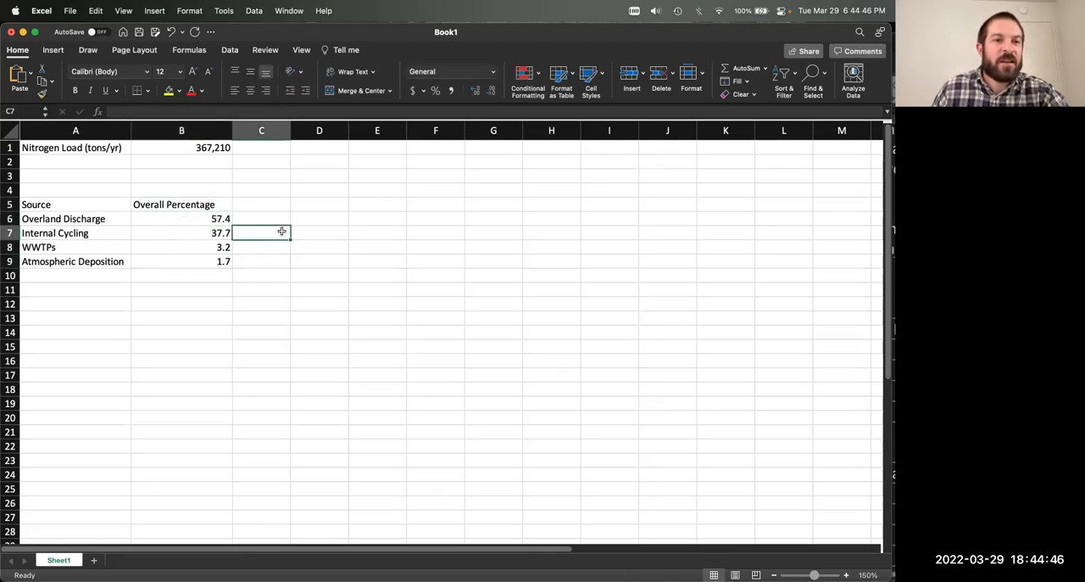
click(183, 204)
drag(174, 214, 181, 261)
click(318, 262)
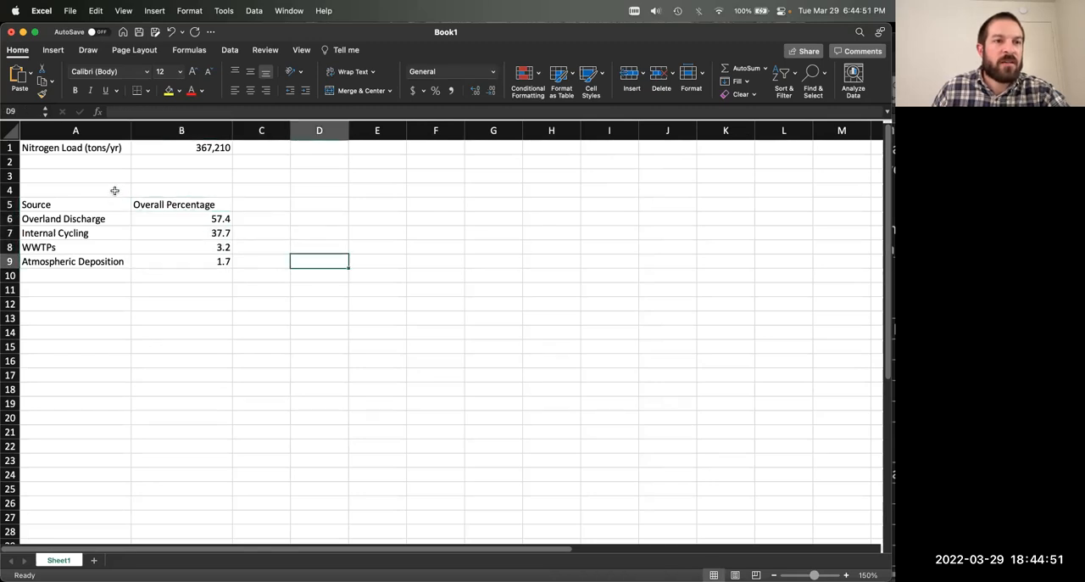
Step: Enter the title "Table 1. Major sources of Nitrogen" in cell A4, above the table headers
click(114, 191)
text(Table)
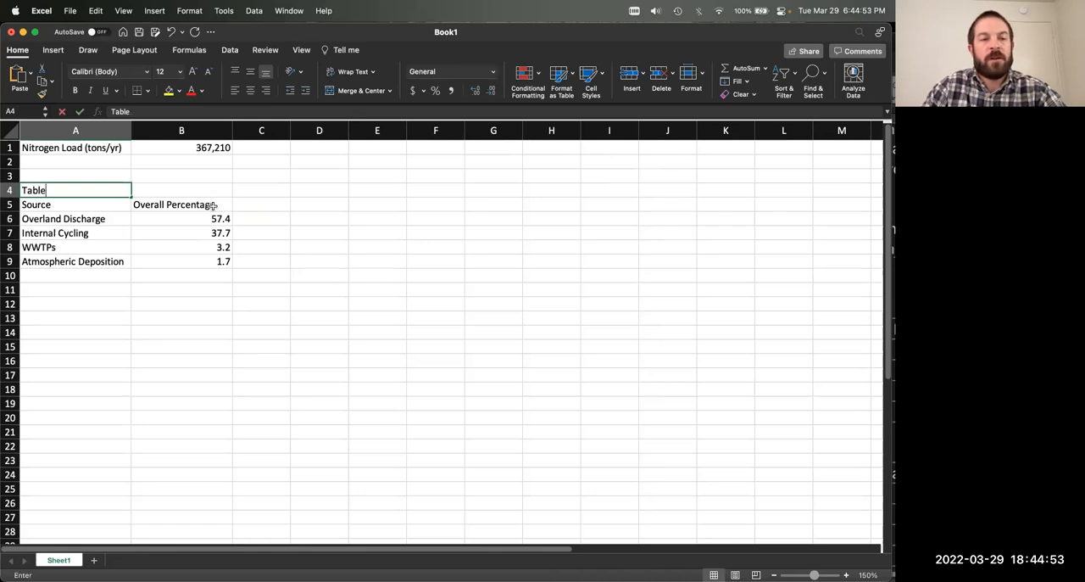
text( 1. Major sources of Nitrogen)
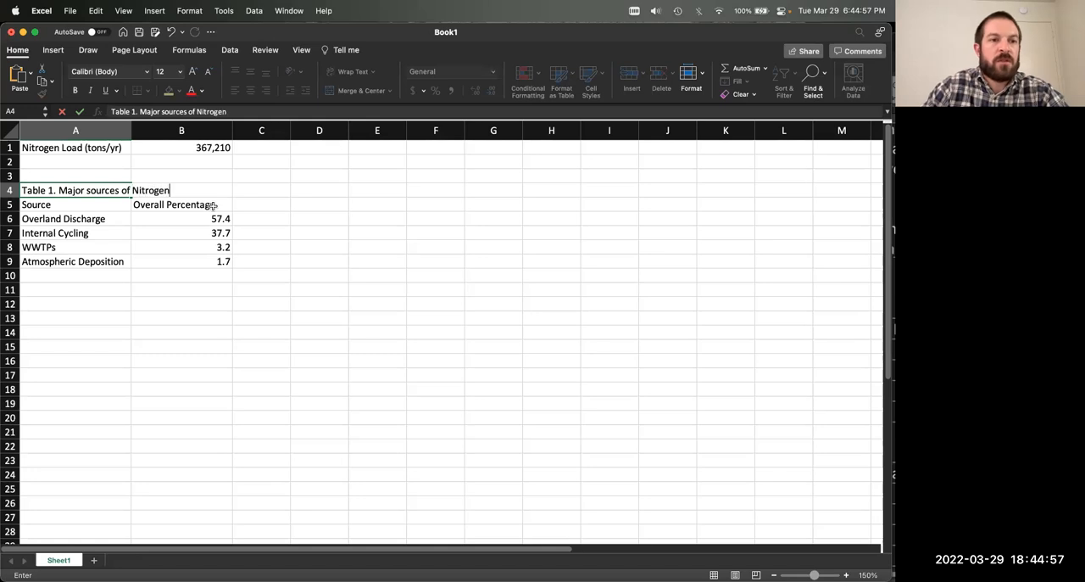
key(Return)
click(269, 247)
click(74, 190)
drag(74, 190, 206, 262)
click(319, 303)
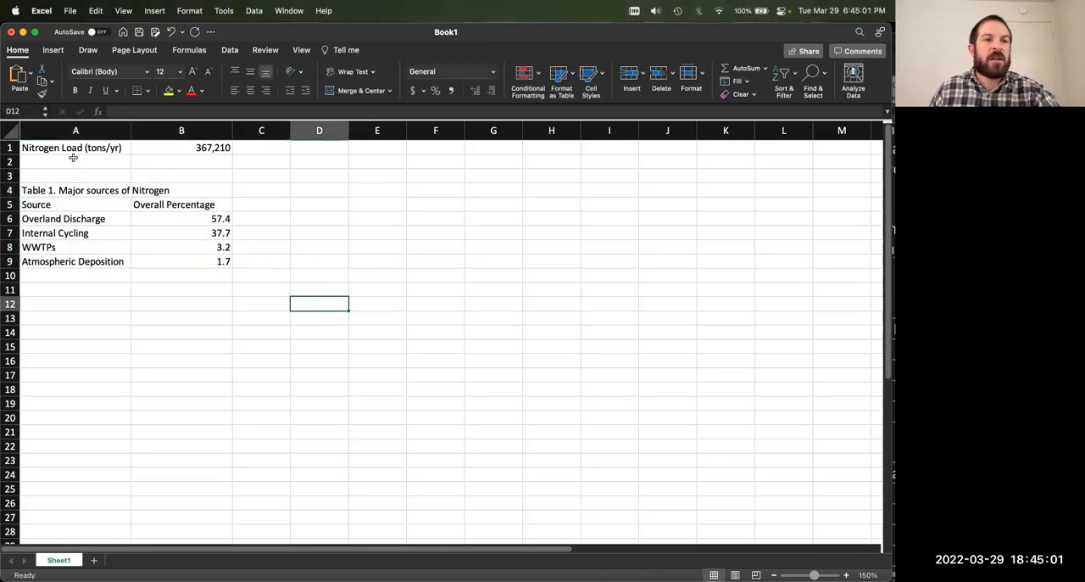
click(175, 147)
click(108, 147)
click(138, 147)
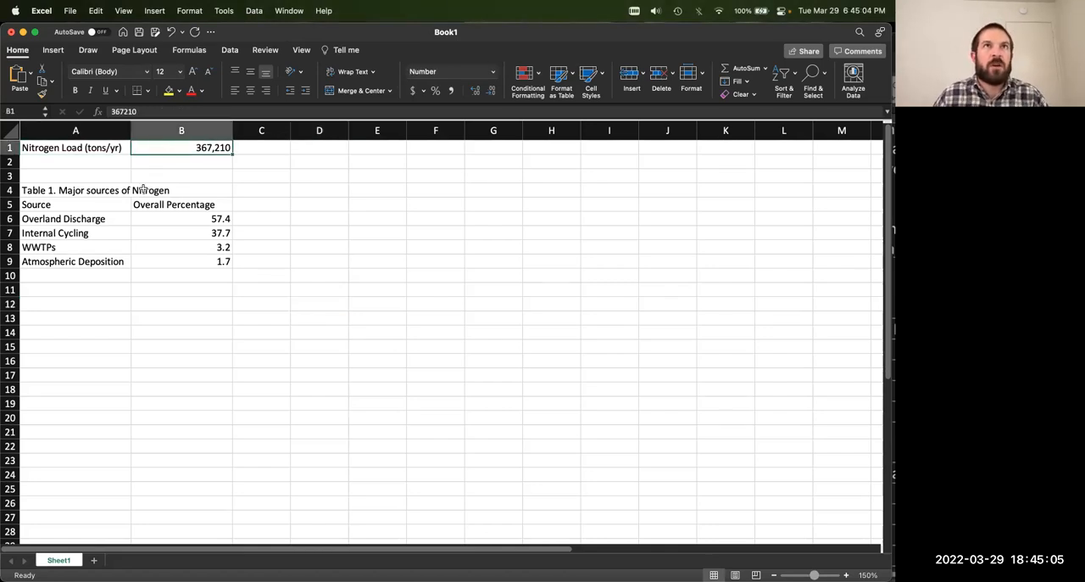
mouse_move(61, 190)
mouse_down()
mouse_move(195, 261)
mouse_move(216, 261)
mouse_move(50, 205)
mouse_up()
click(293, 280)
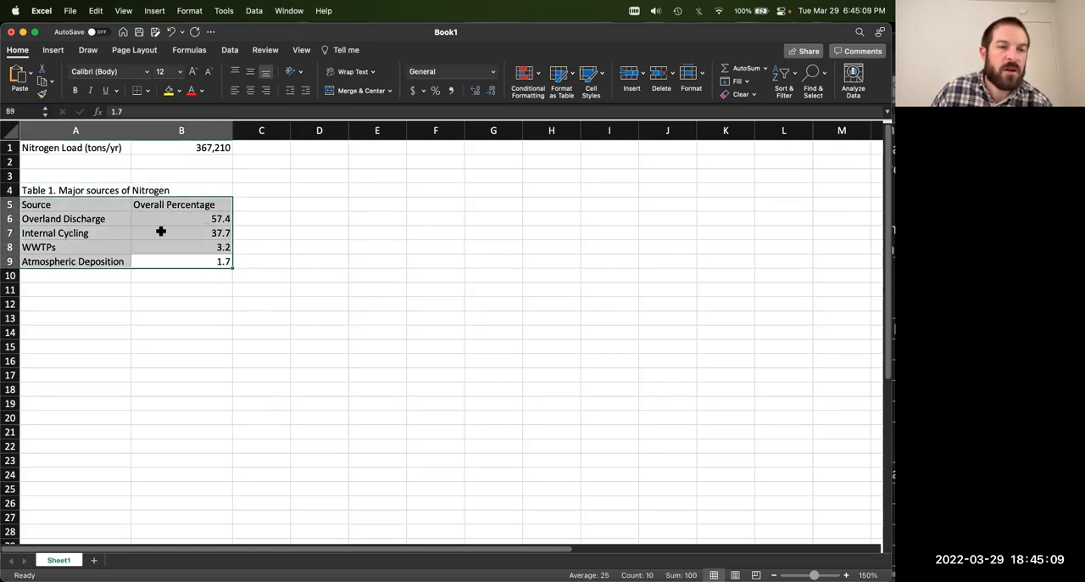
Step: Open the Format Cells settings for the percentage values in B6:B9 and move the dialog clear of the data
click(161, 231)
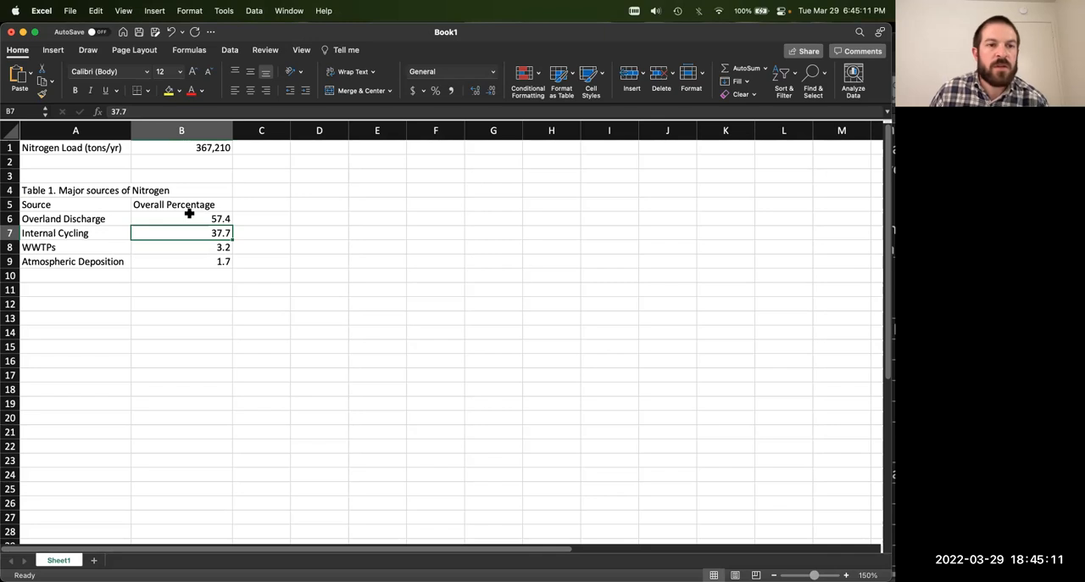
drag(189, 216, 211, 257)
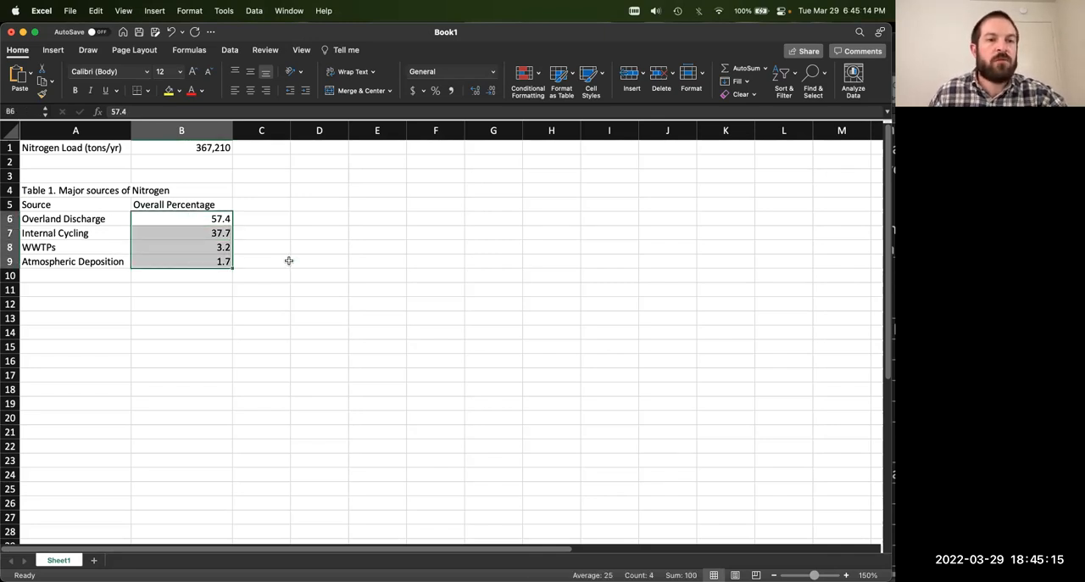
right_click(195, 236)
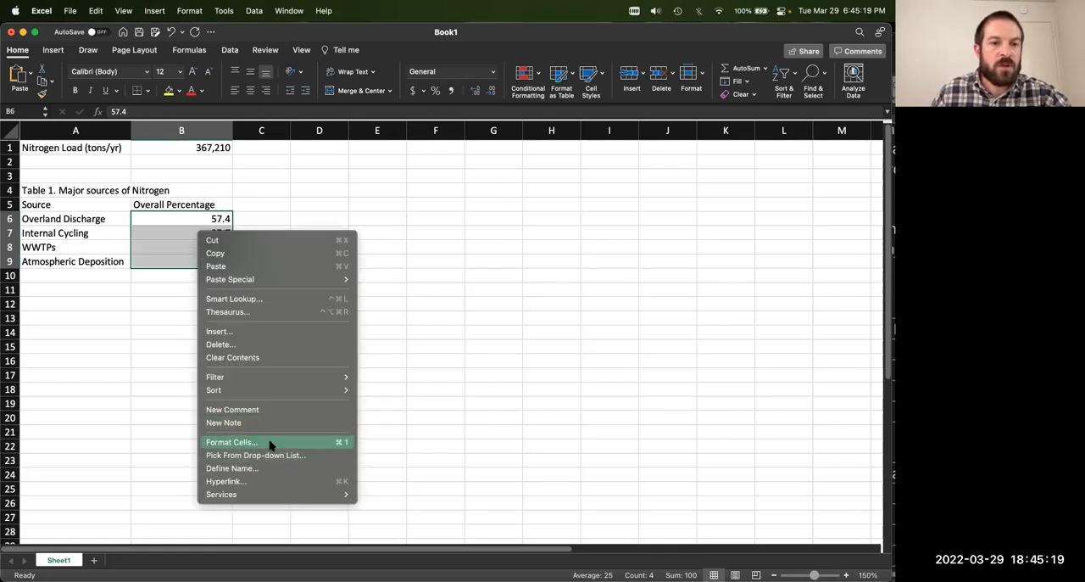
click(130, 341)
drag(187, 215, 179, 259)
right_click(173, 240)
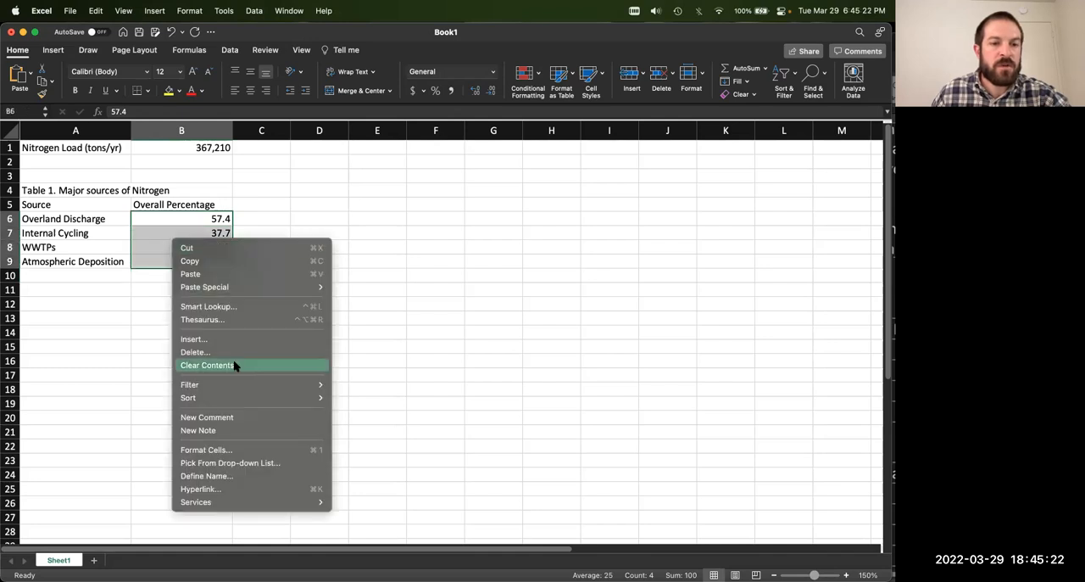
click(234, 452)
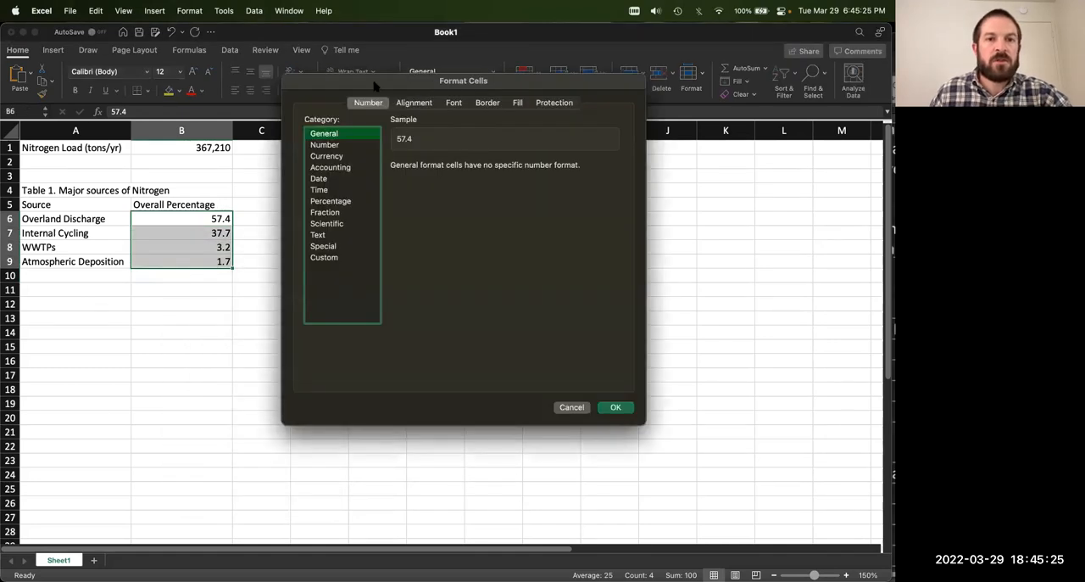
drag(361, 171, 353, 171)
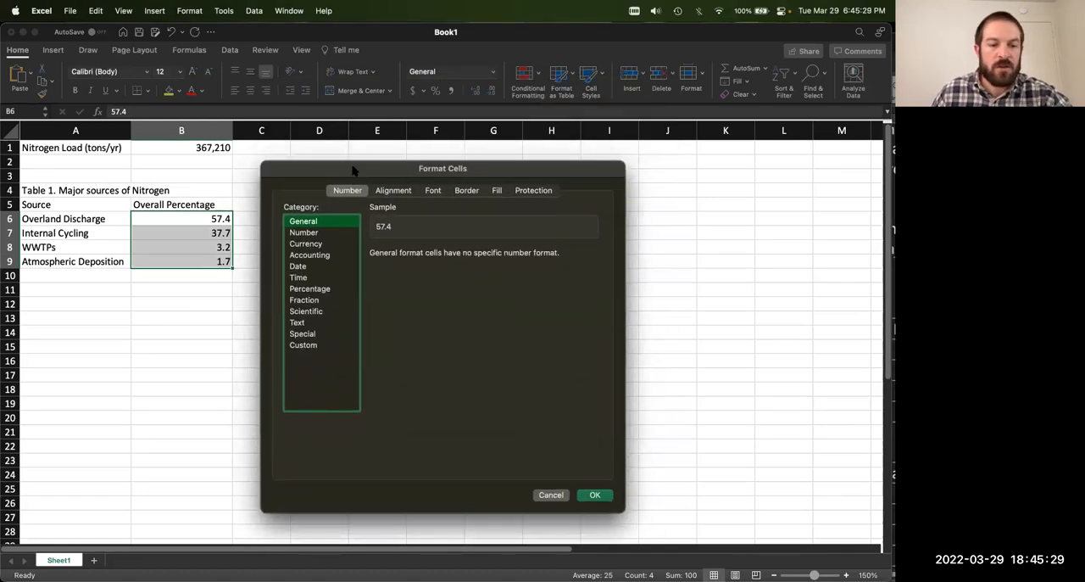
drag(355, 170, 353, 169)
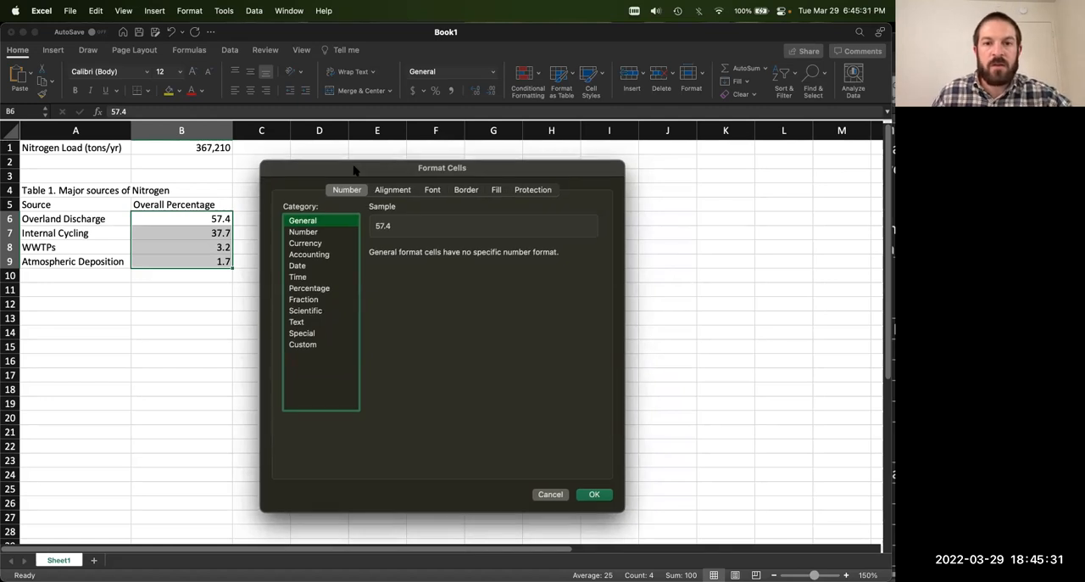
Step: Try the Number category with one decimal place and no thousands separator for the selected percentage values
click(322, 232)
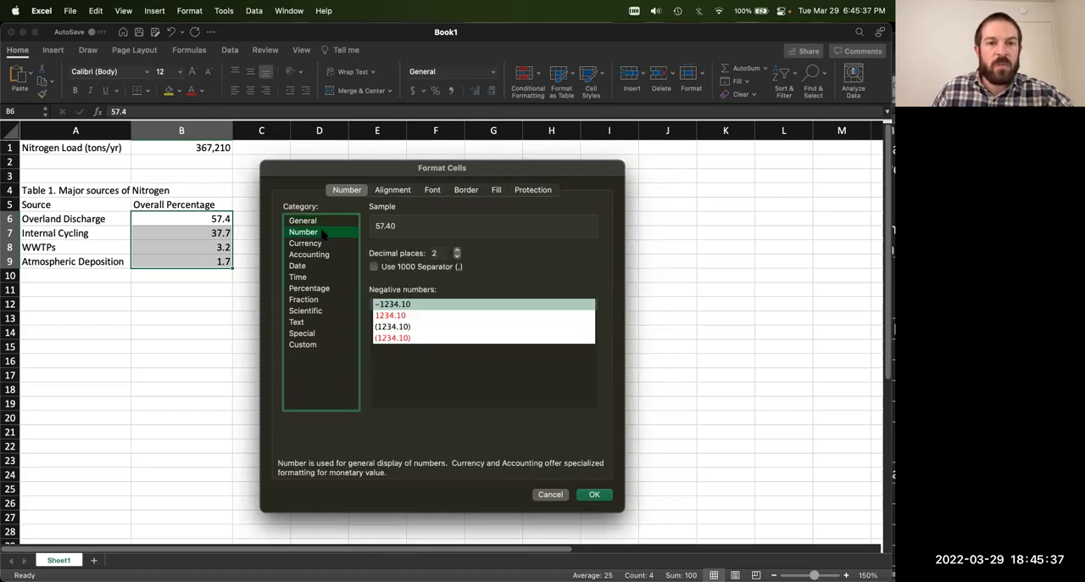
click(457, 257)
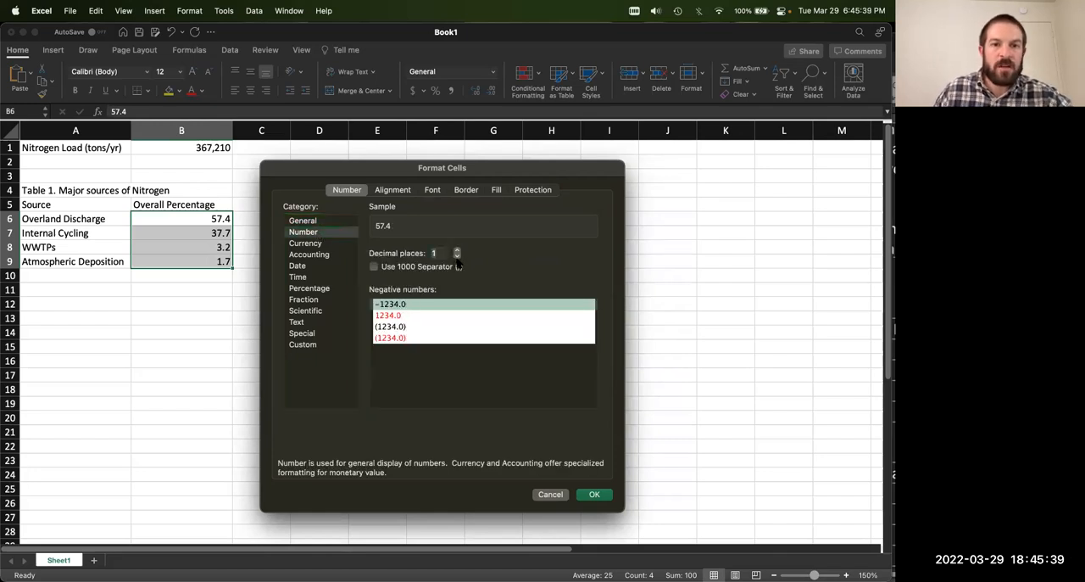
click(457, 251)
click(457, 251)
click(457, 251)
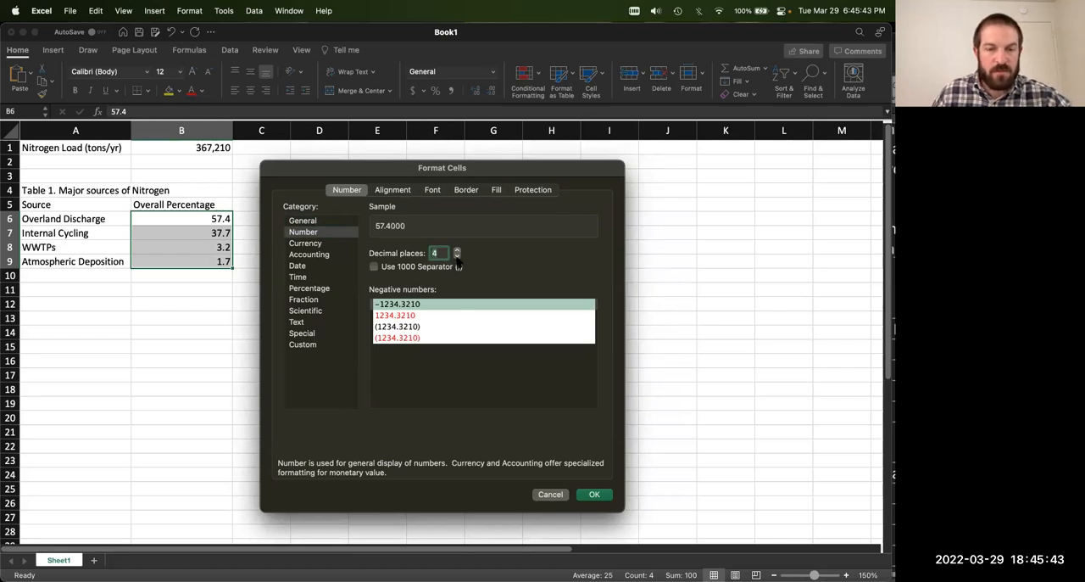
click(457, 256)
click(457, 256)
click(457, 256)
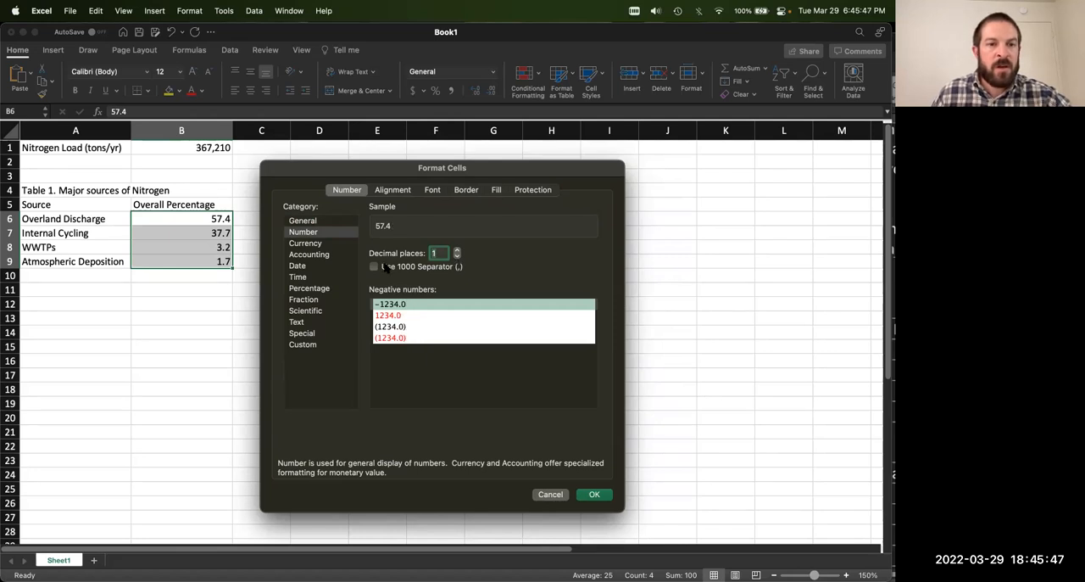
click(402, 268)
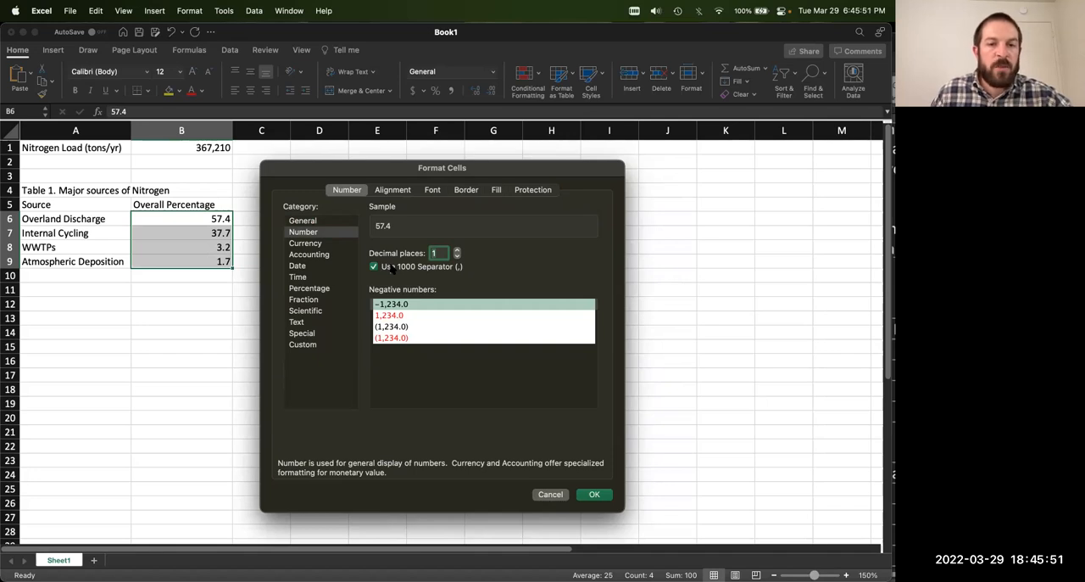
click(392, 269)
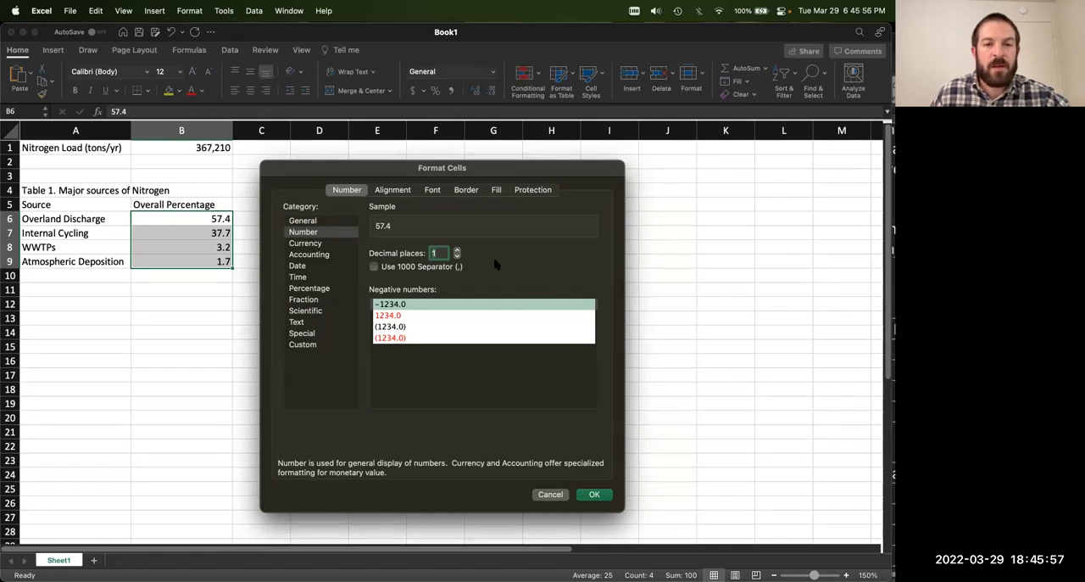
Step: Try the Percentage format with one decimal place on B6:B9 and undo it
click(326, 289)
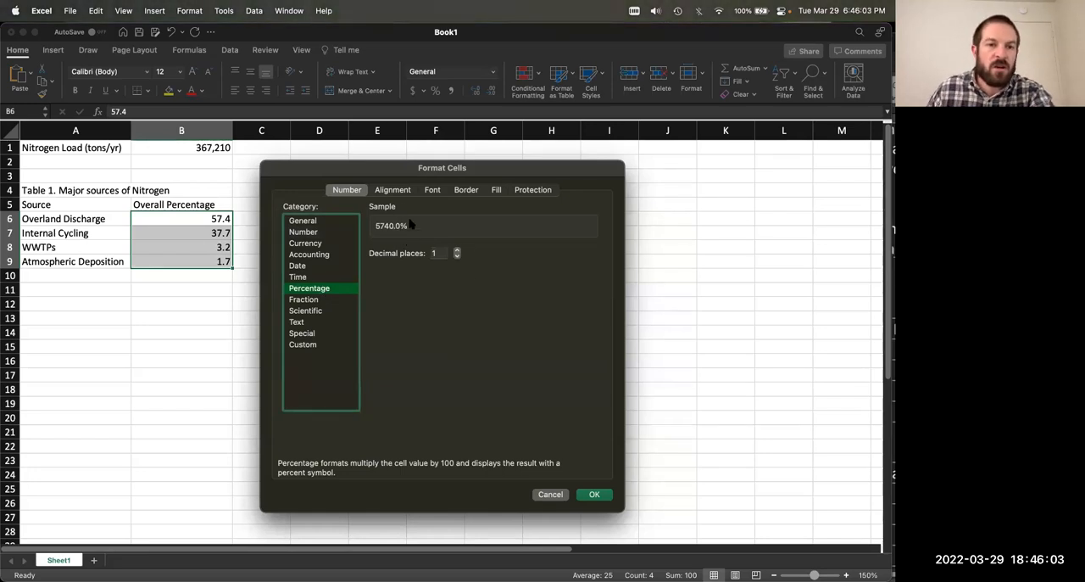
click(595, 494)
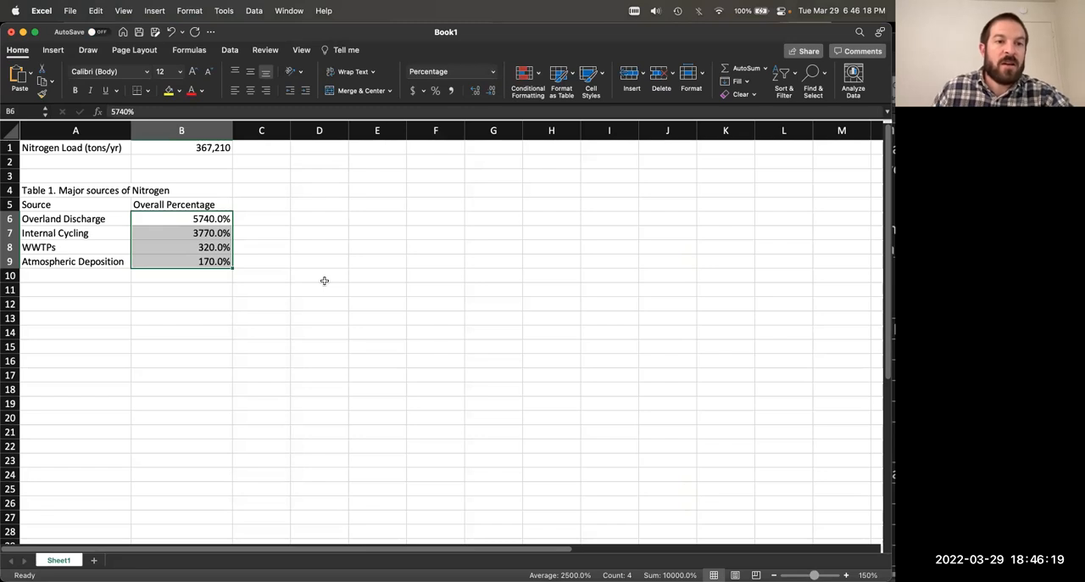
key(super+z)
click(263, 215)
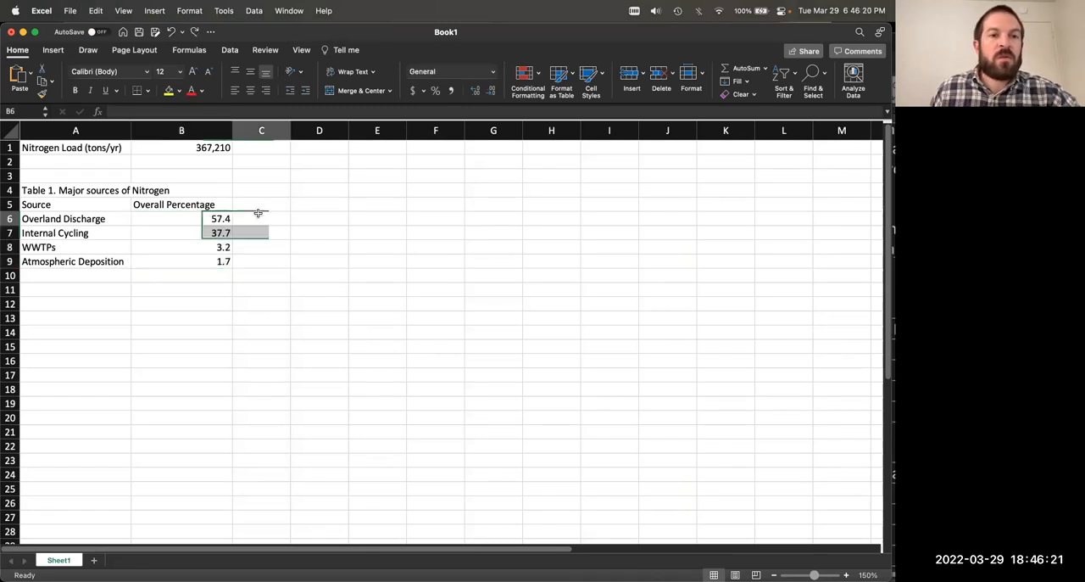
click(189, 223)
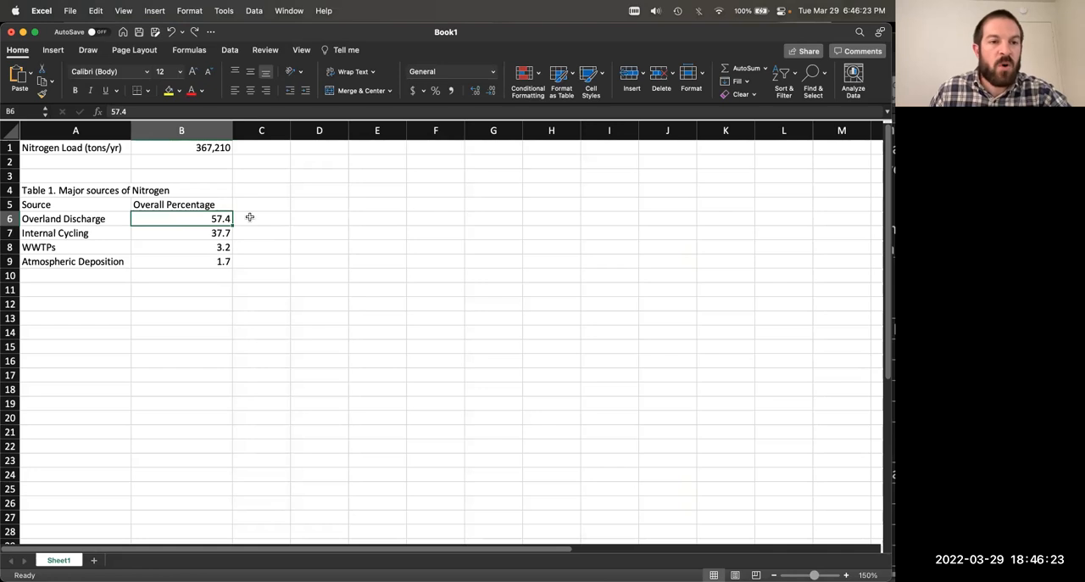
drag(209, 219, 231, 259)
click(293, 259)
drag(213, 218, 224, 258)
click(281, 257)
click(219, 210)
click(219, 215)
Step: Add the header "Proportion" in C5 and enter 0.574 for Overland Discharge in C6
click(247, 205)
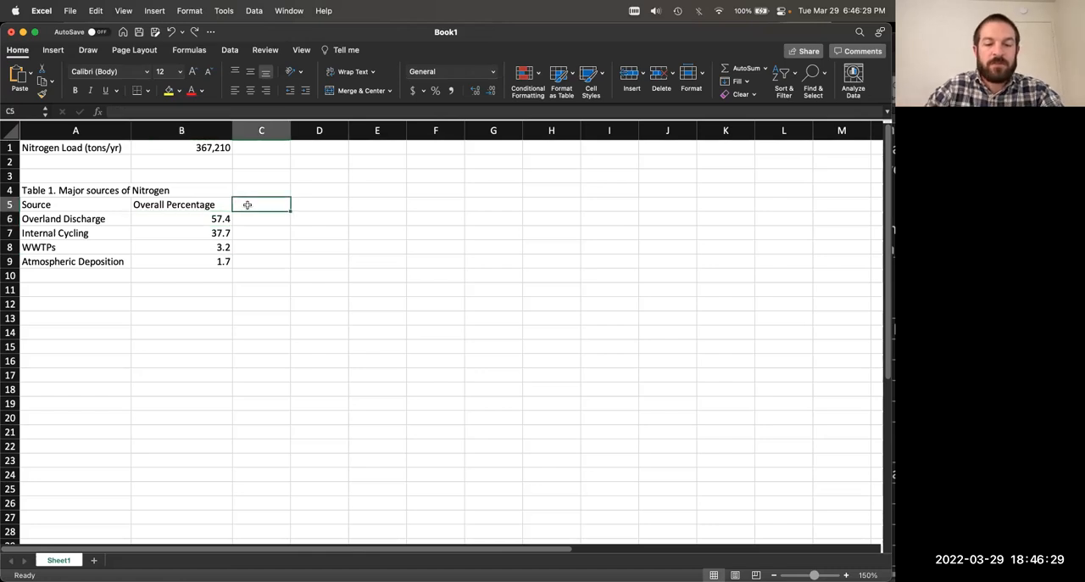
text(Proportion)
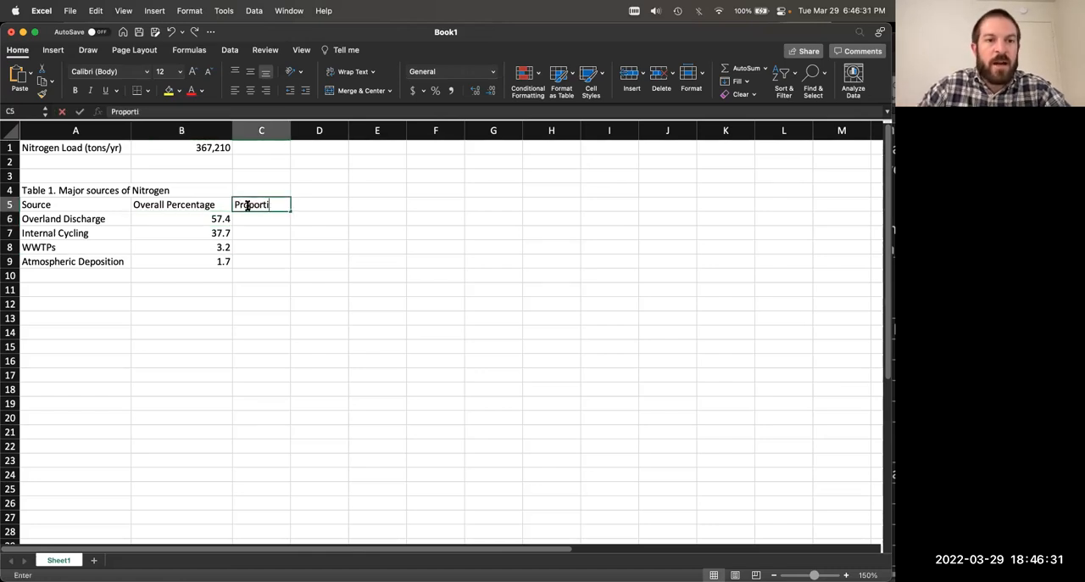
key(Return)
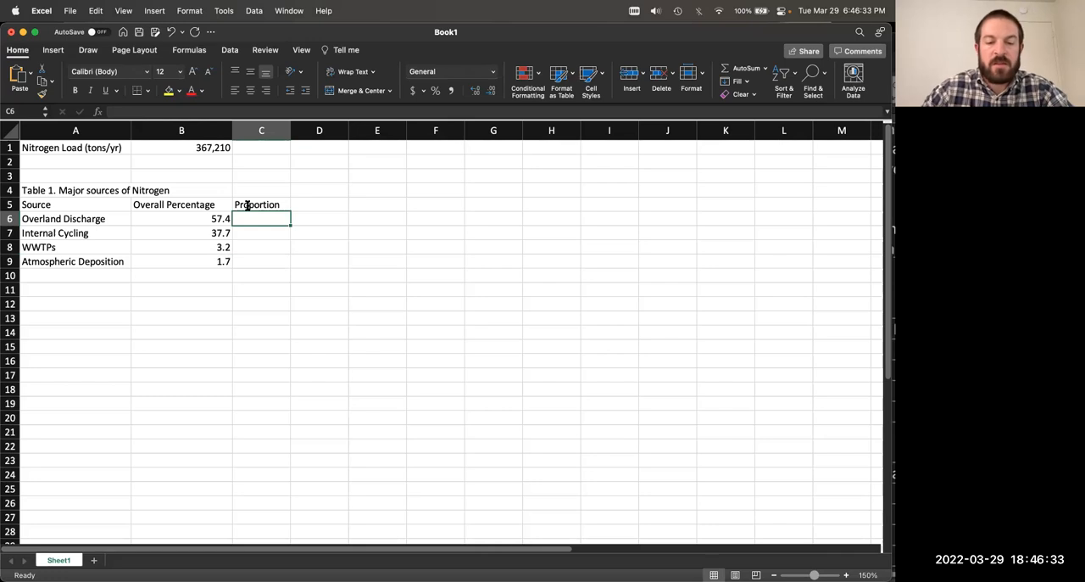
text(0.574)
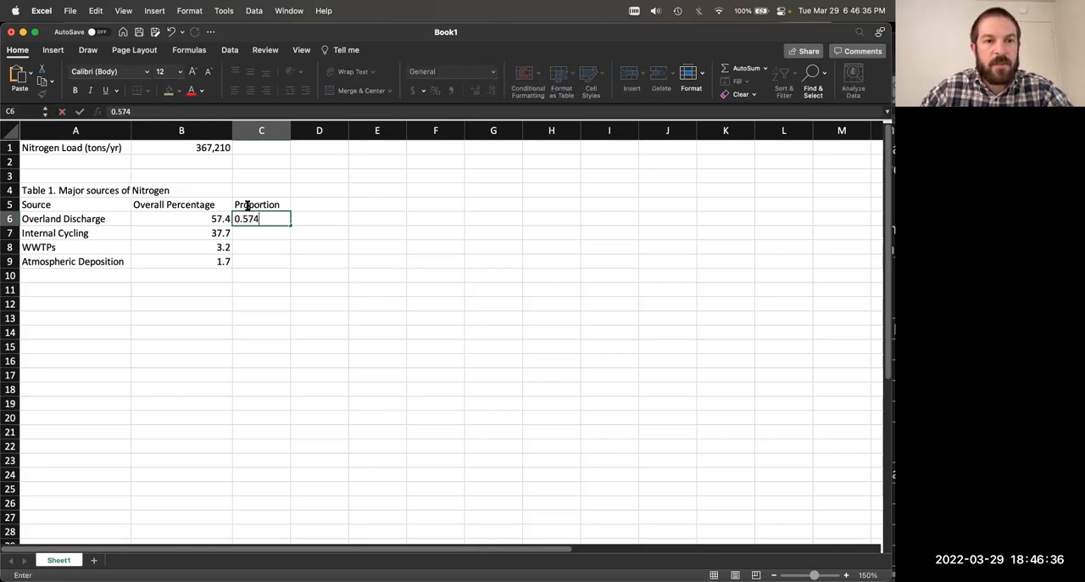
key(Return)
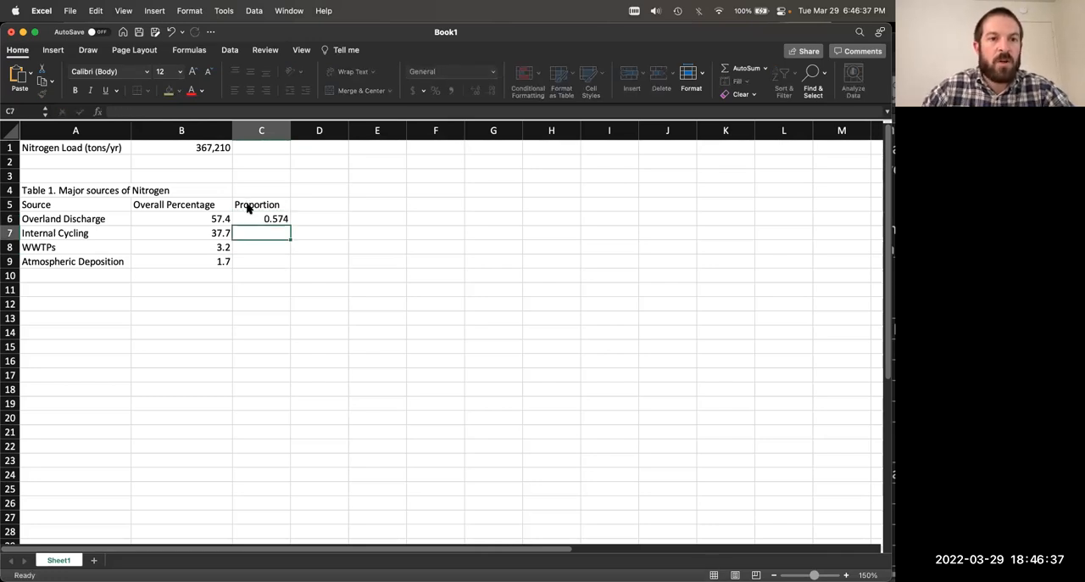
Step: Enter the Internal Cycling proportion in C7 as 0.377
text(0.37.)
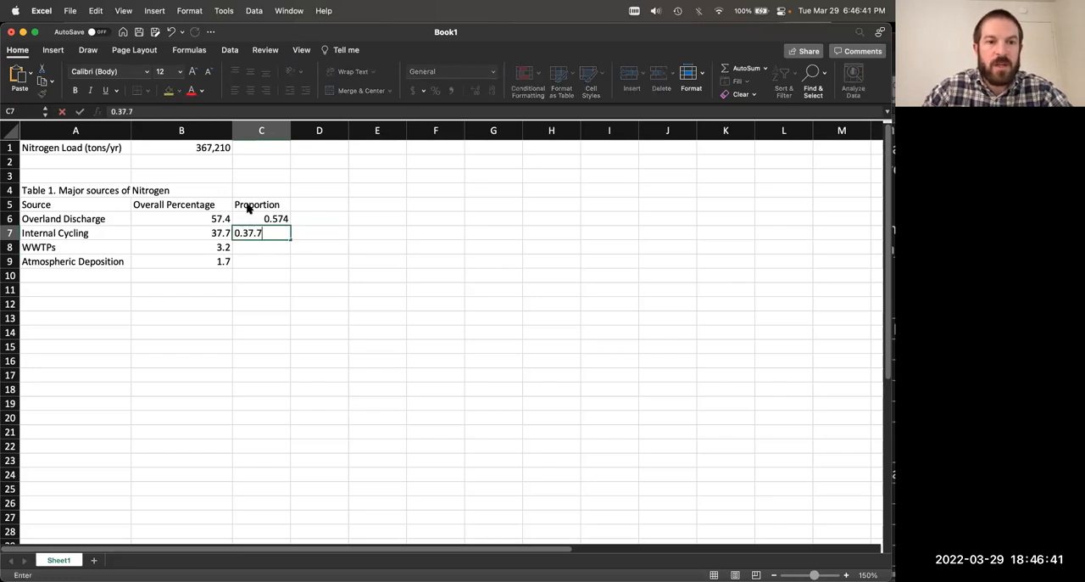
text(7)
key(Return)
key(Up)
text(0.377)
key(Return)
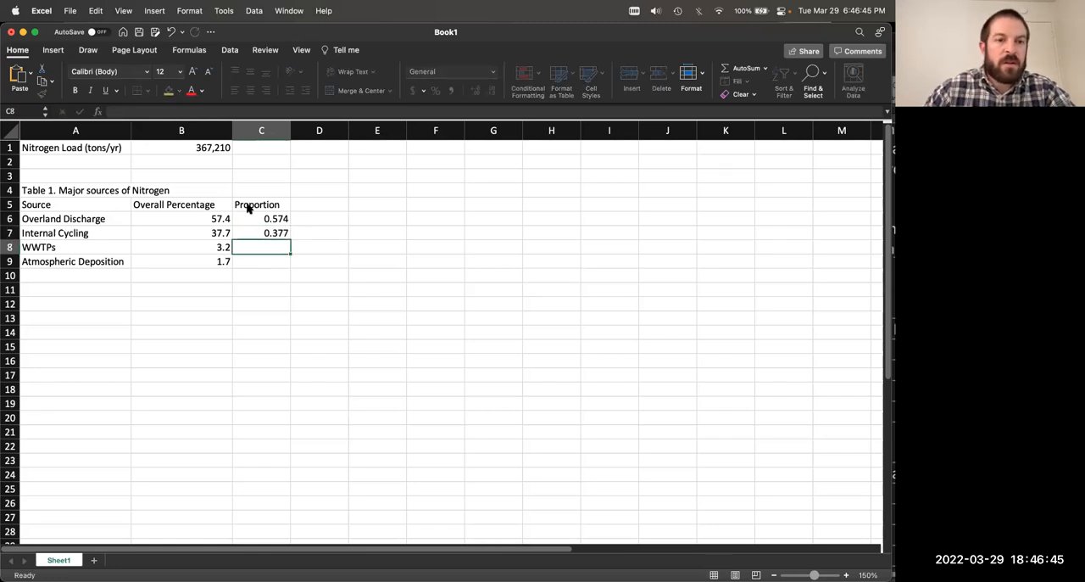
Step: Enter the proportions 0.032 for WWTPs in C8 and 0.017 for Atmospheric Deposition in C9
text(0.032)
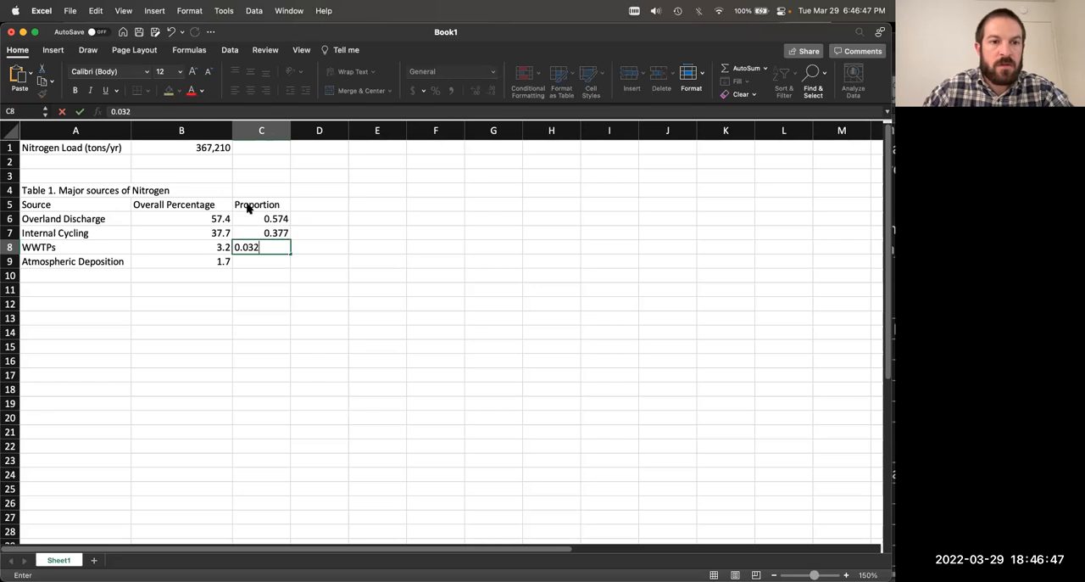
key(Return)
text(0.017)
key(Return)
key(Up)
key(Up)
key(Up)
key(Up)
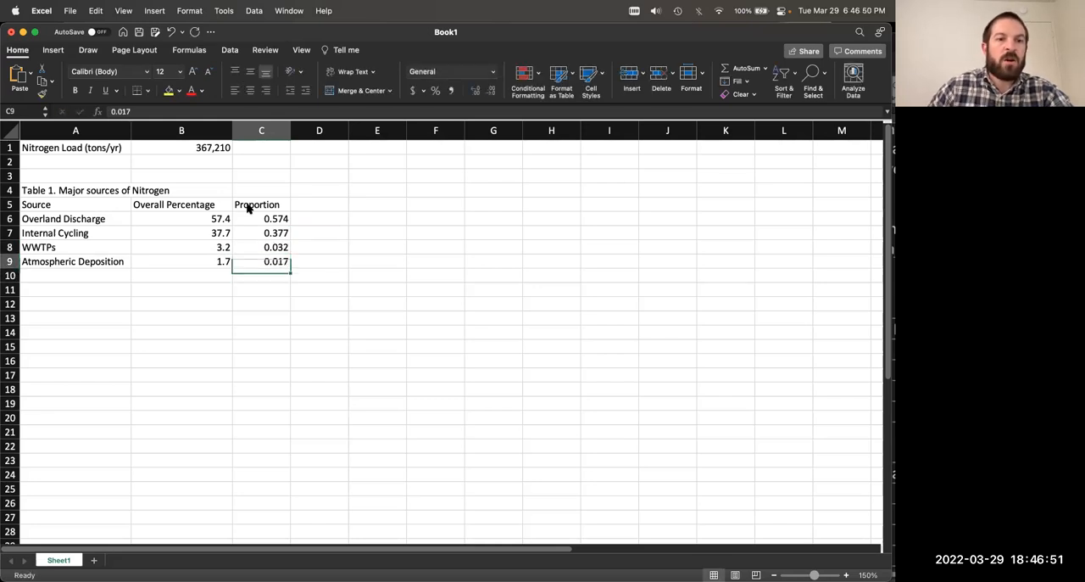
click(195, 221)
click(246, 219)
click(174, 220)
click(276, 220)
click(208, 222)
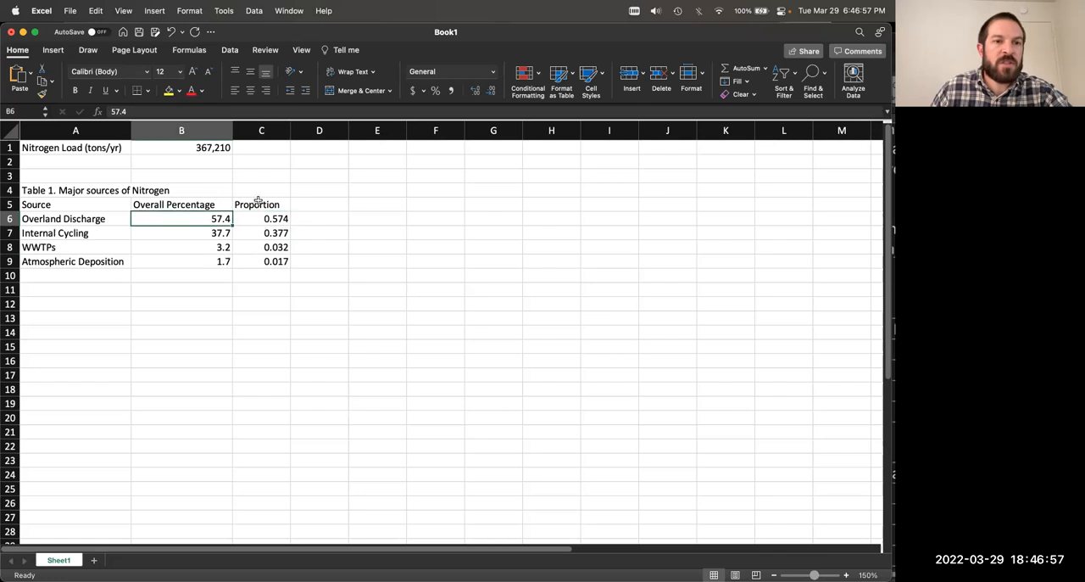
click(216, 150)
Step: Enter the formula =B1*B6 in D6 to multiply the nitrogen load by the Overland Discharge percentage
click(318, 220)
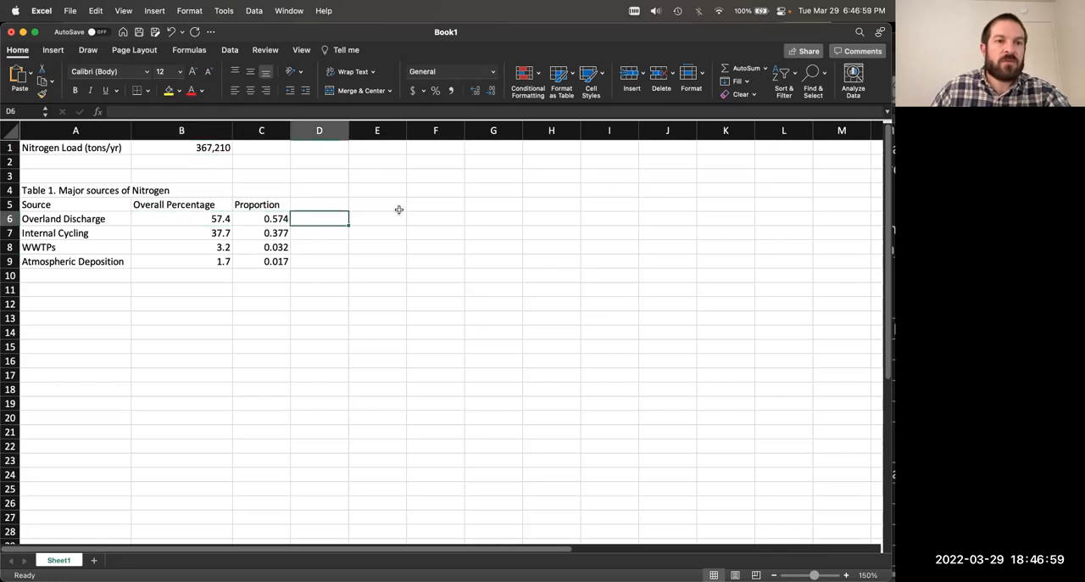
text(=)
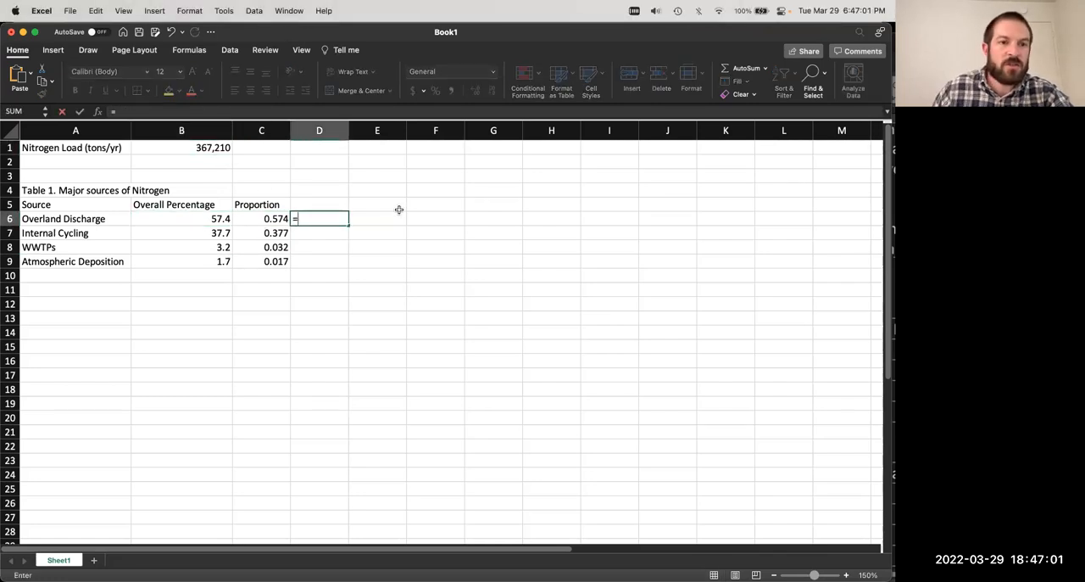
click(194, 150)
text(*)
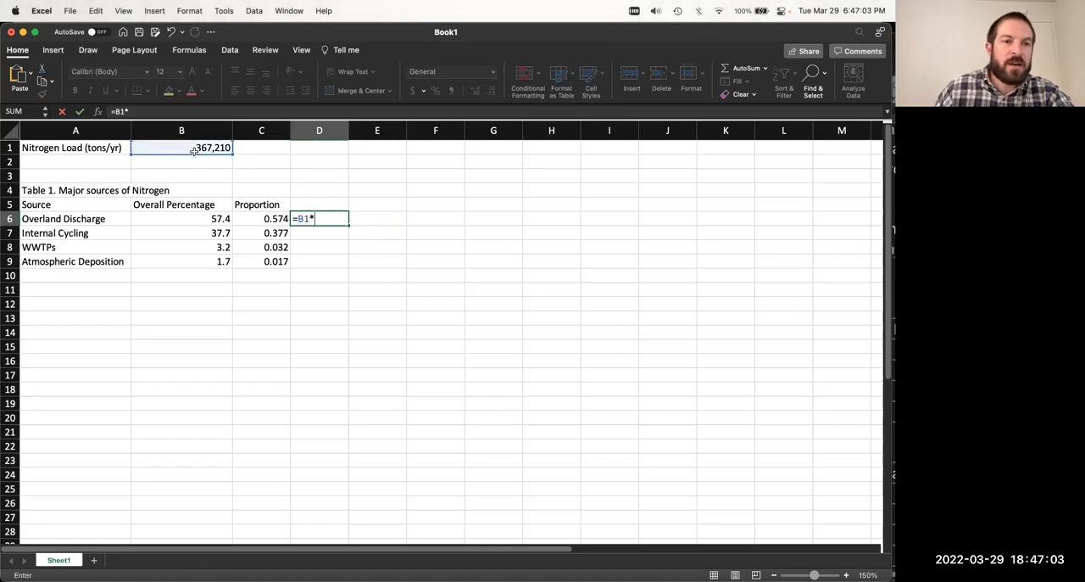
click(202, 218)
key(Return)
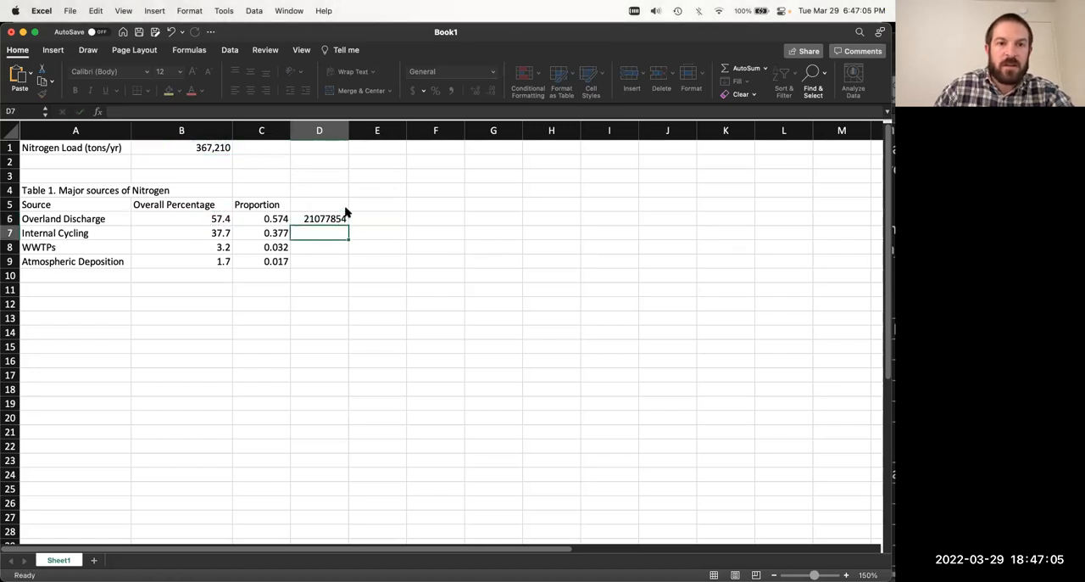
click(336, 220)
click(195, 150)
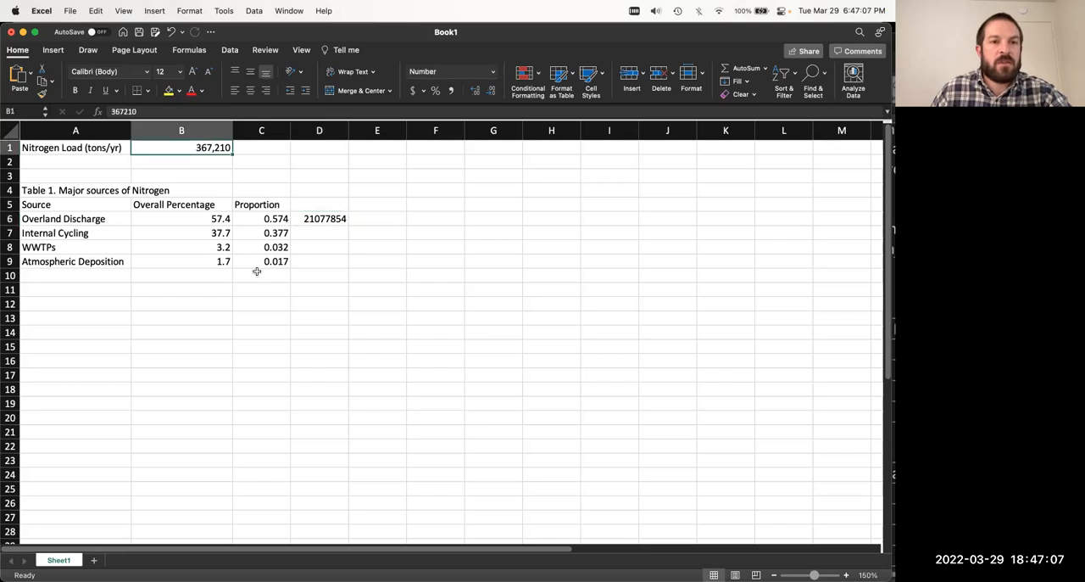
click(219, 219)
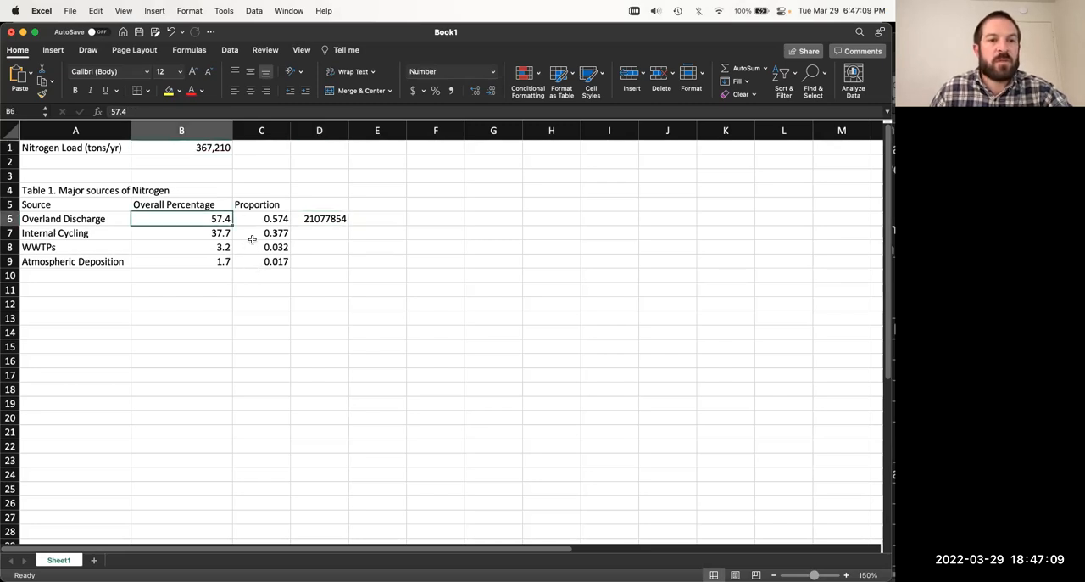
click(213, 153)
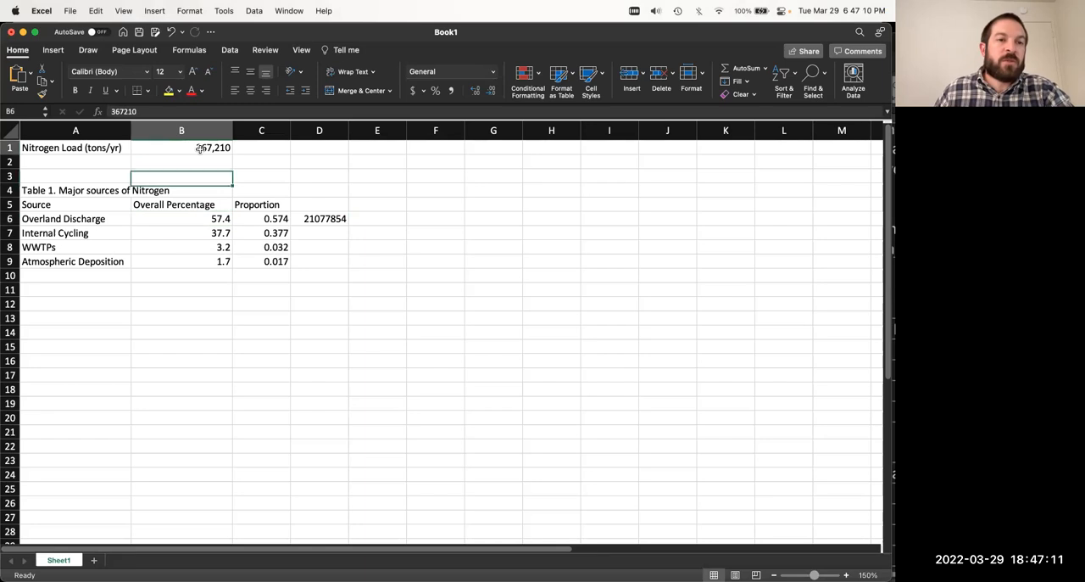
click(183, 218)
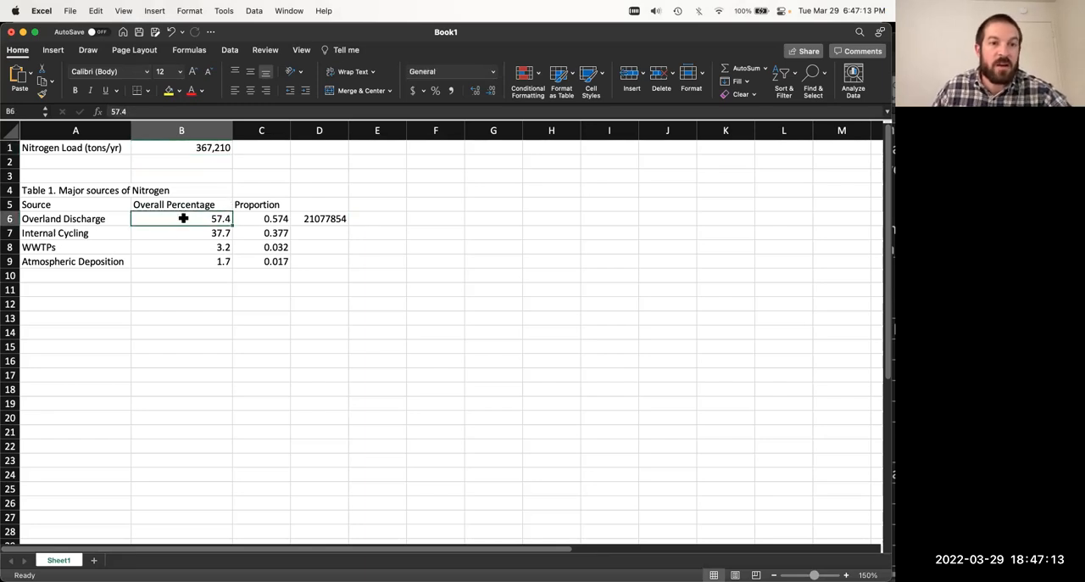
Step: Change the formula in D6 to =B1*C6 so it multiplies the nitrogen load by the proportion
click(331, 219)
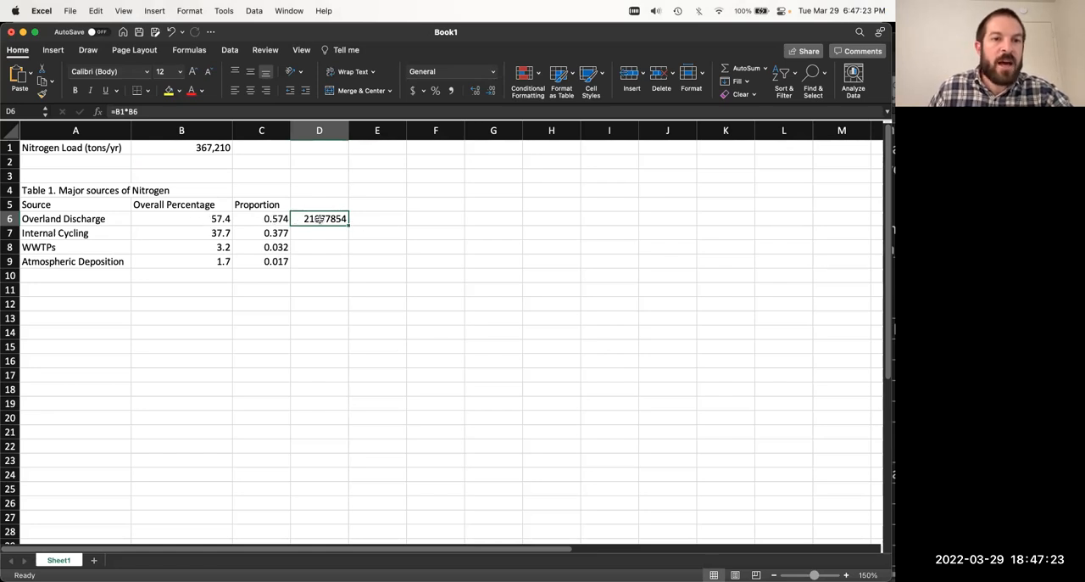
click(254, 113)
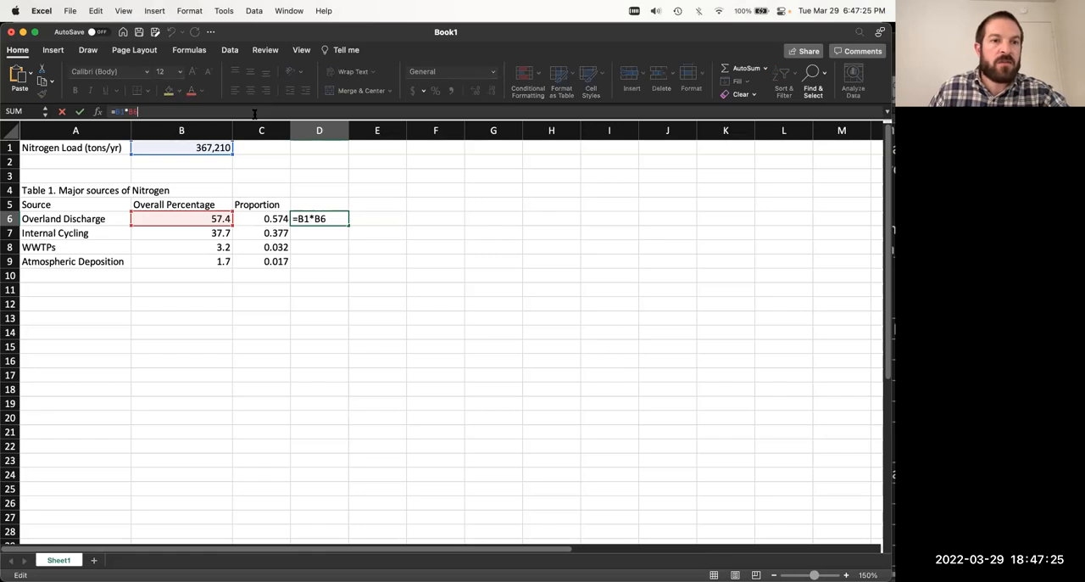
click(249, 218)
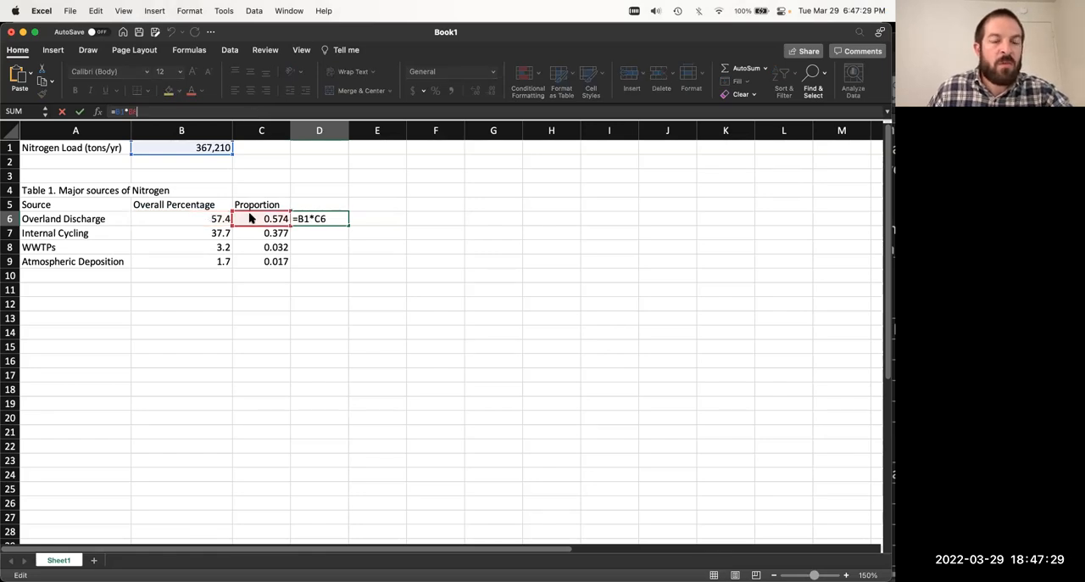
key(Return)
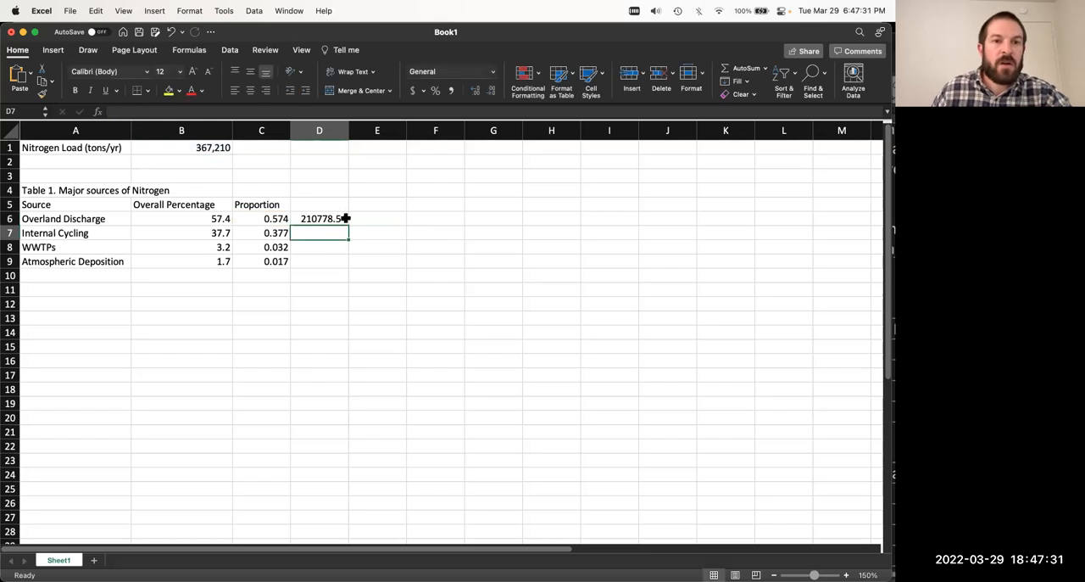
click(346, 218)
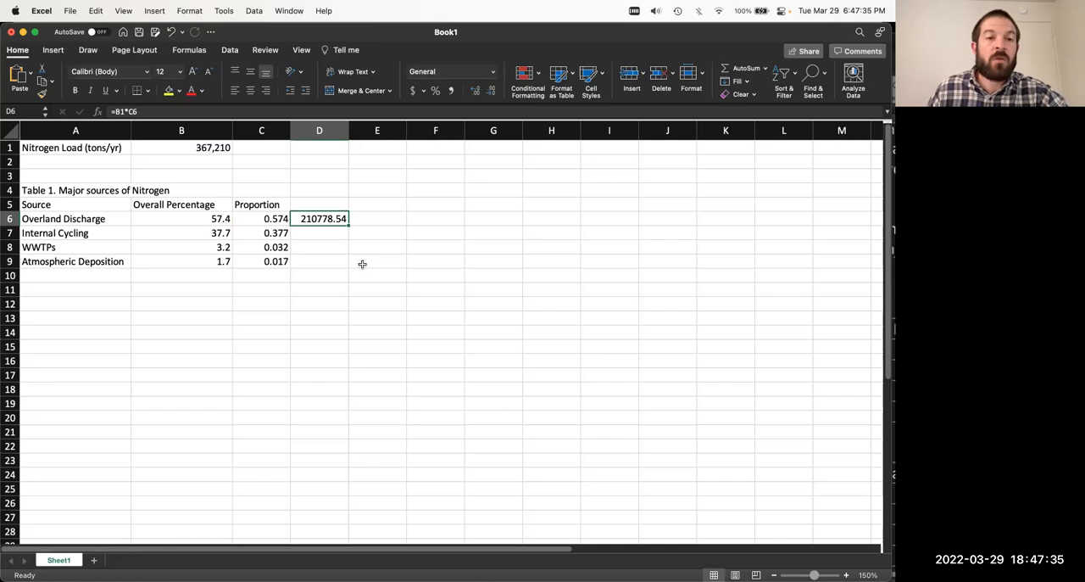
click(354, 261)
click(222, 220)
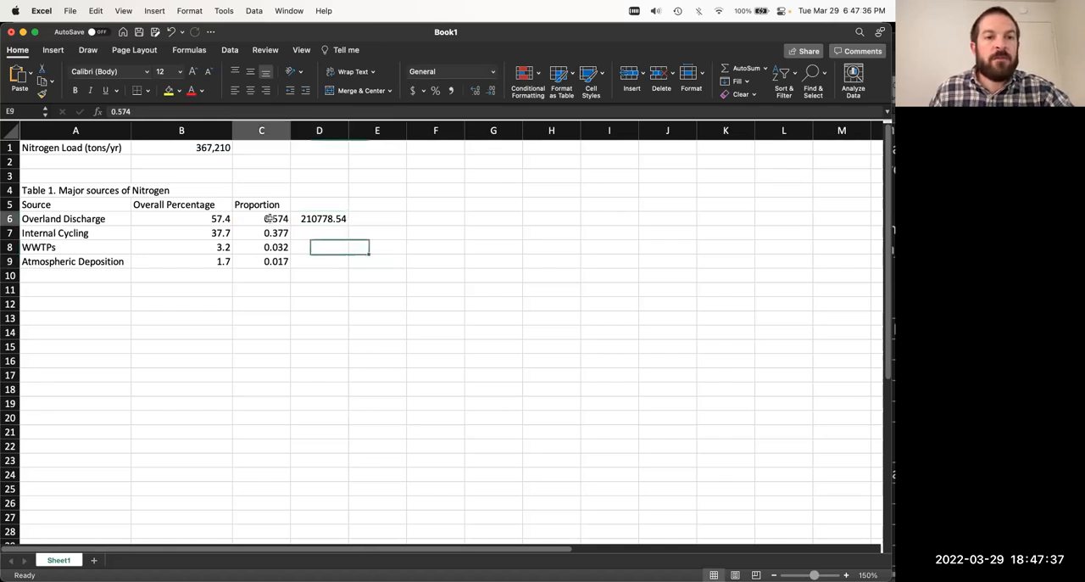
click(337, 218)
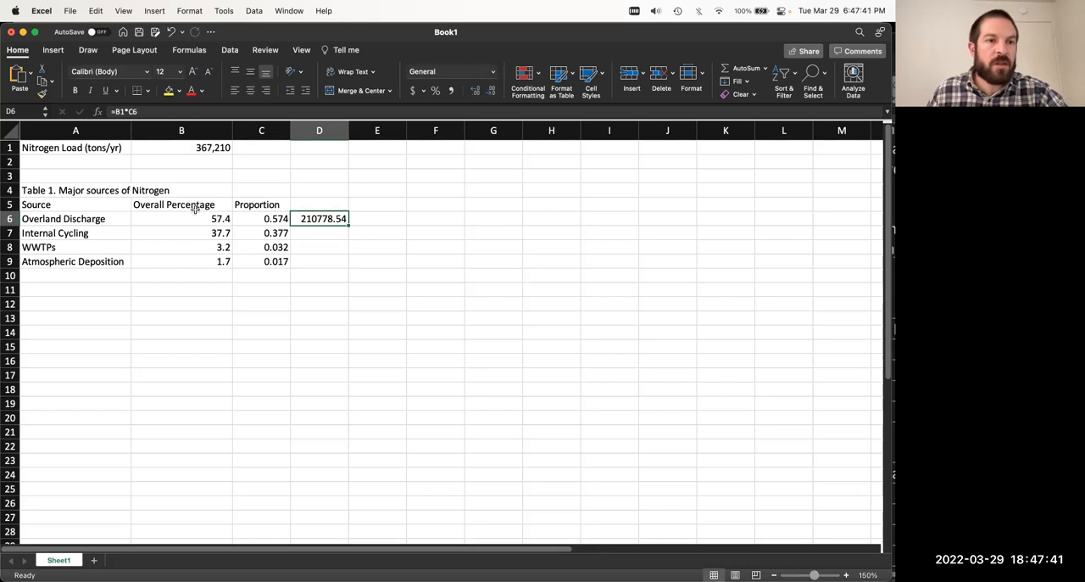
Step: Clear the nitrogen load formula from D6
click(318, 203)
click(318, 219)
key(Delete)
Step: Examine the Proportion column in C5:C9 against the Overall Percentage values and the nitrogen load
drag(262, 205, 355, 266)
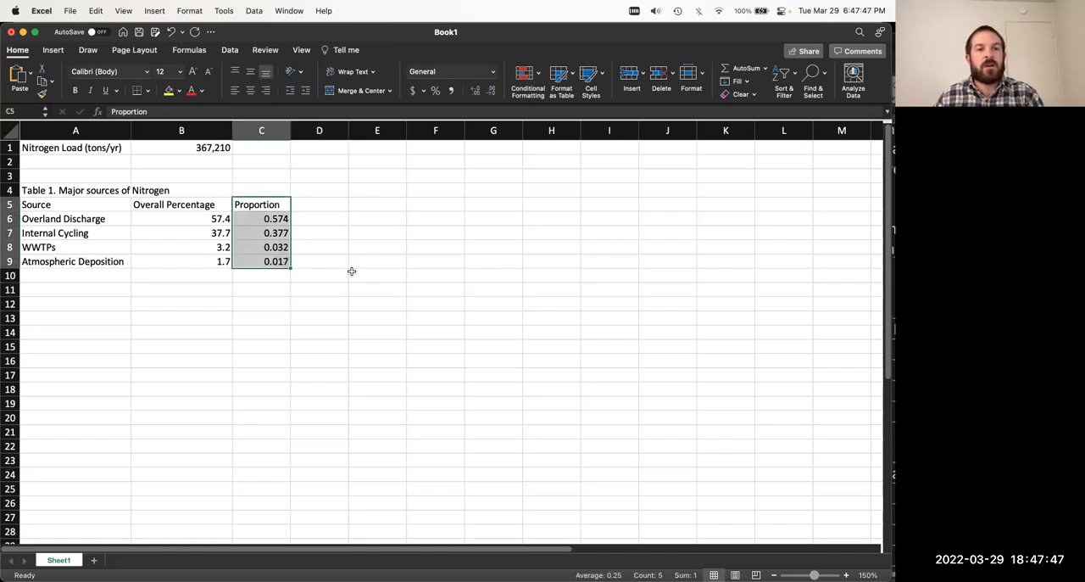
click(346, 273)
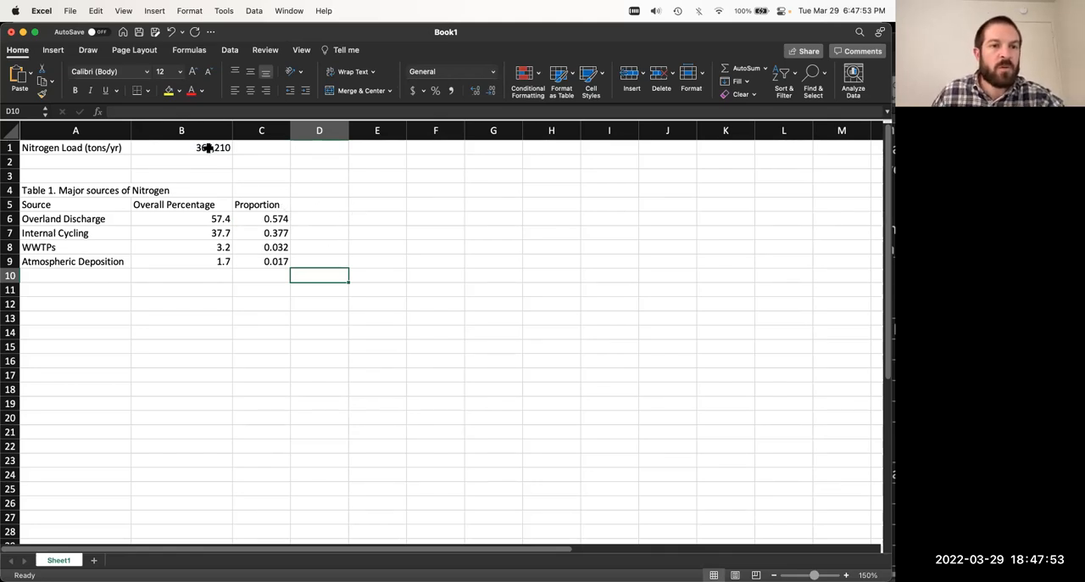
click(246, 219)
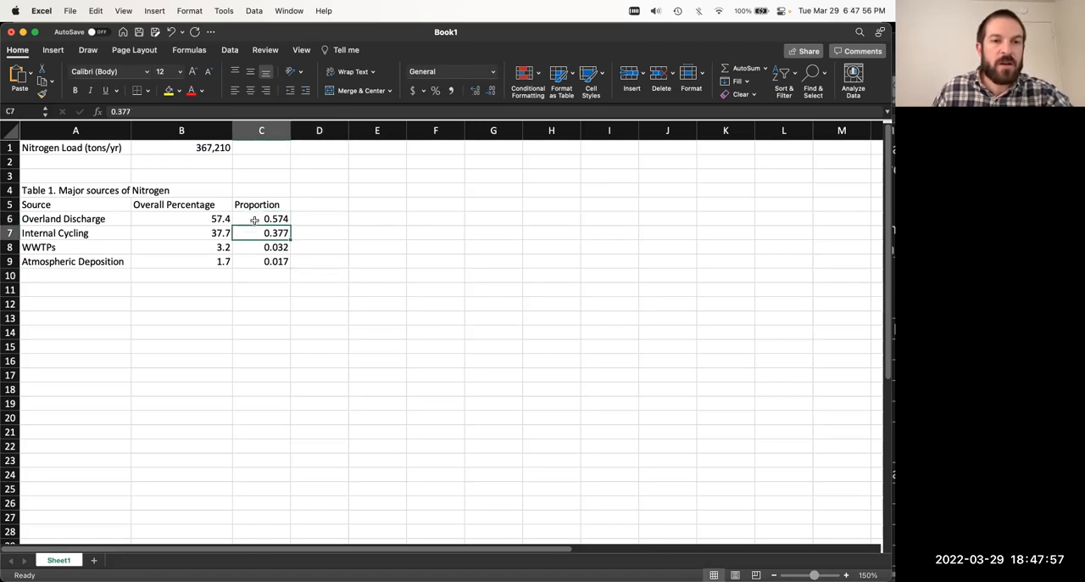
click(253, 232)
click(249, 217)
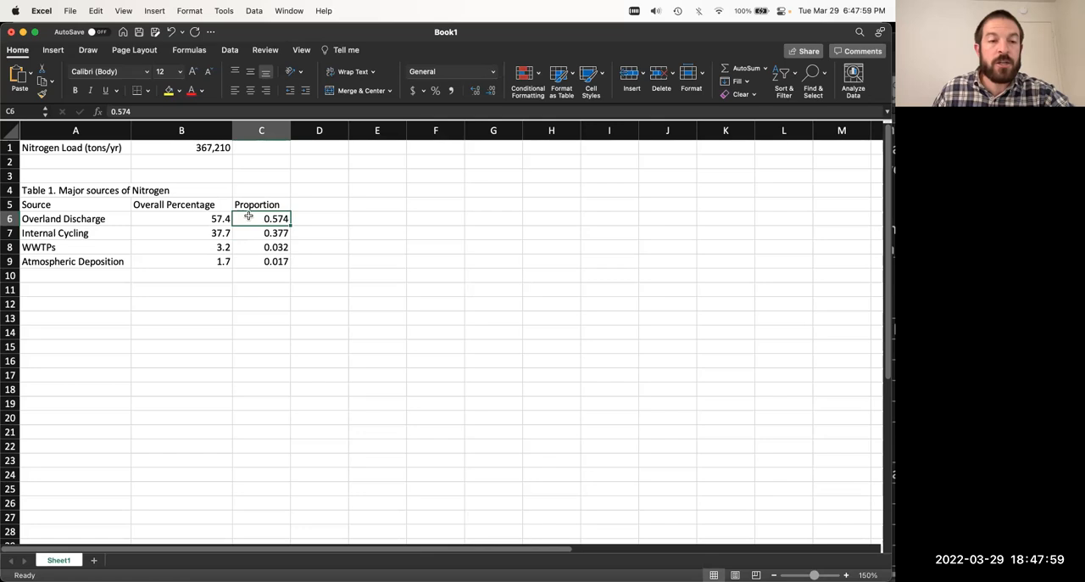
click(208, 220)
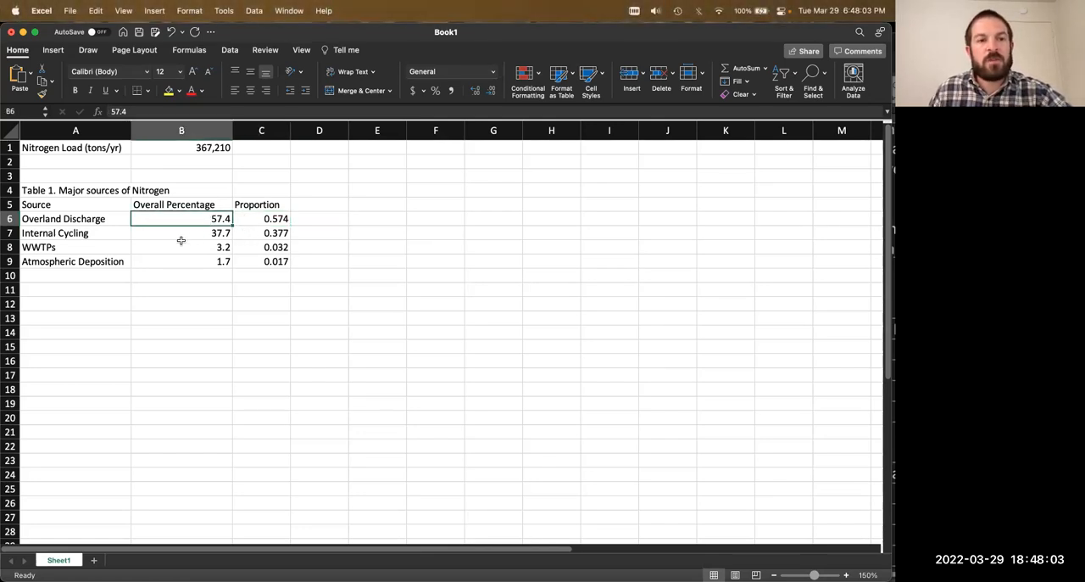
click(78, 206)
drag(253, 207, 270, 261)
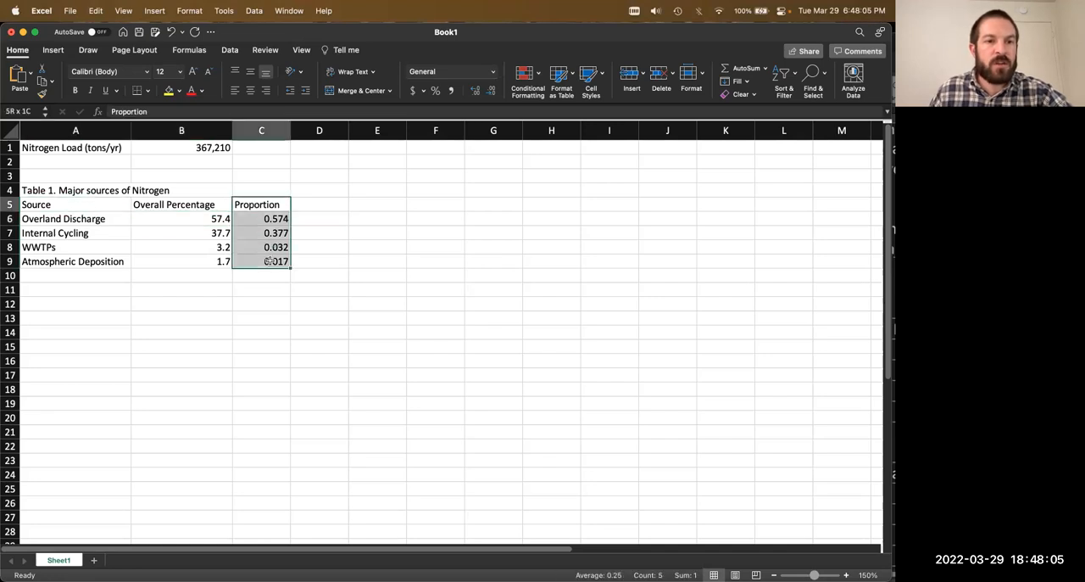
click(420, 260)
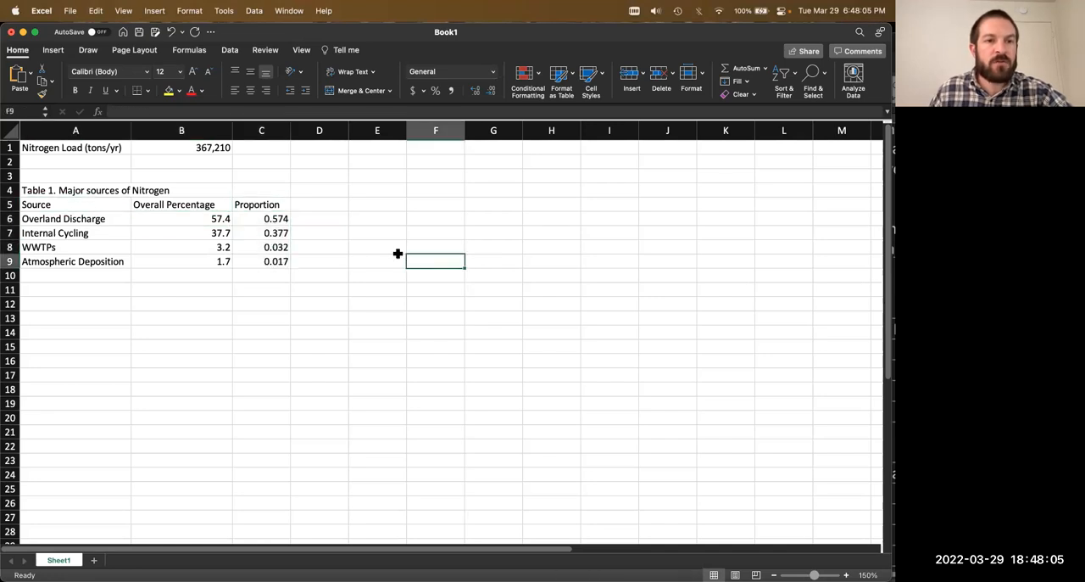
Step: Enter the formula =B1*B6/100 in D6 to convert the Overland Discharge percentage directly into tons per year
click(219, 216)
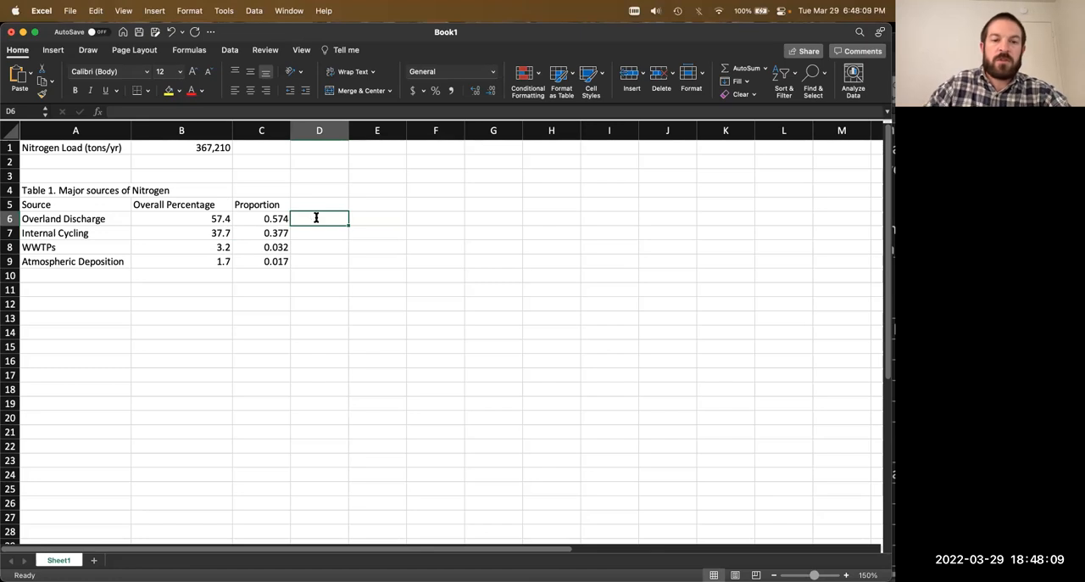
text(=)
click(193, 148)
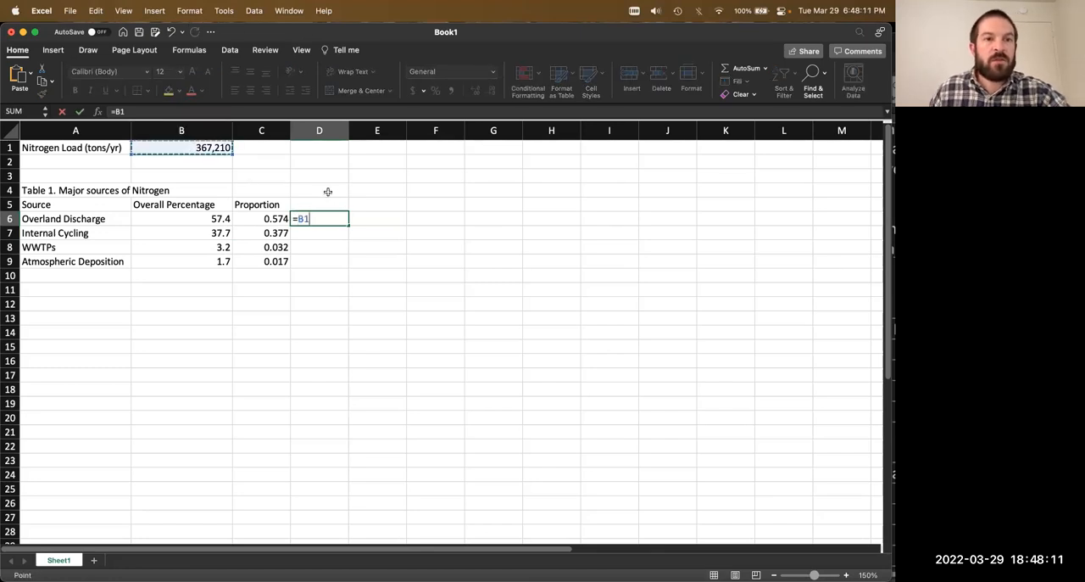
text(*)
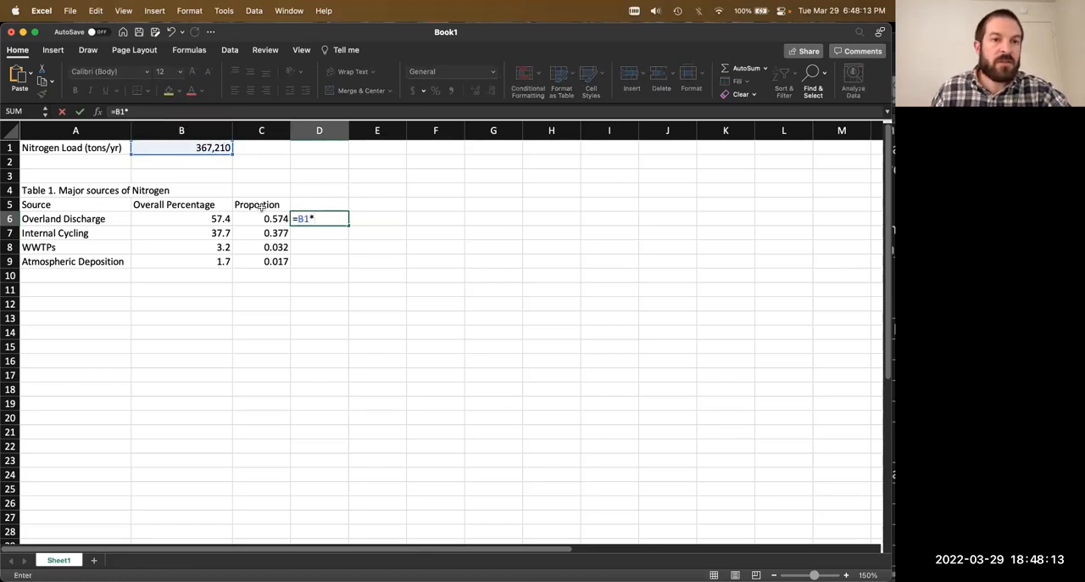
click(207, 218)
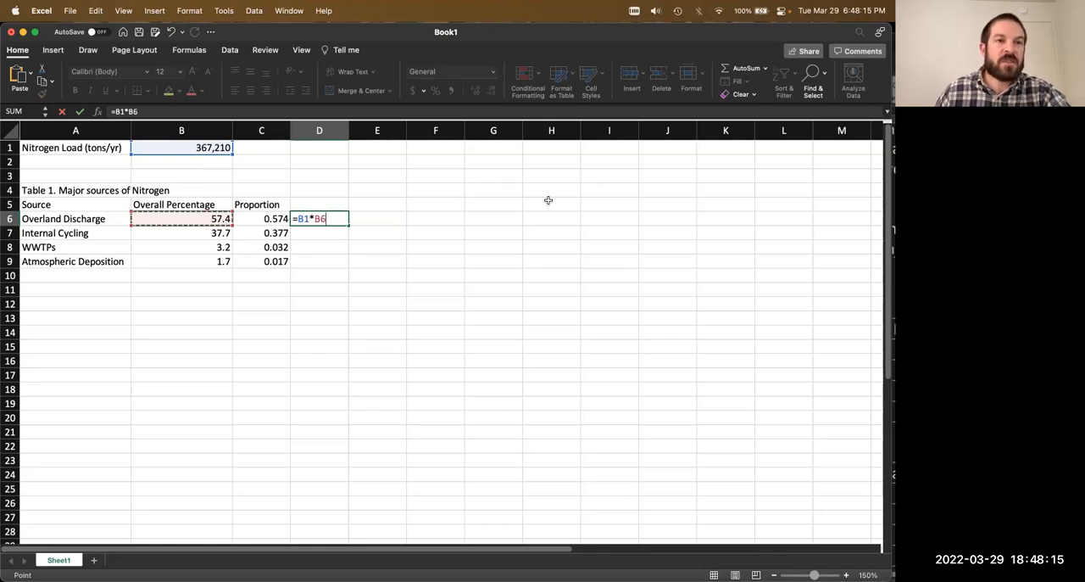
click(448, 112)
text(/100)
key(Return)
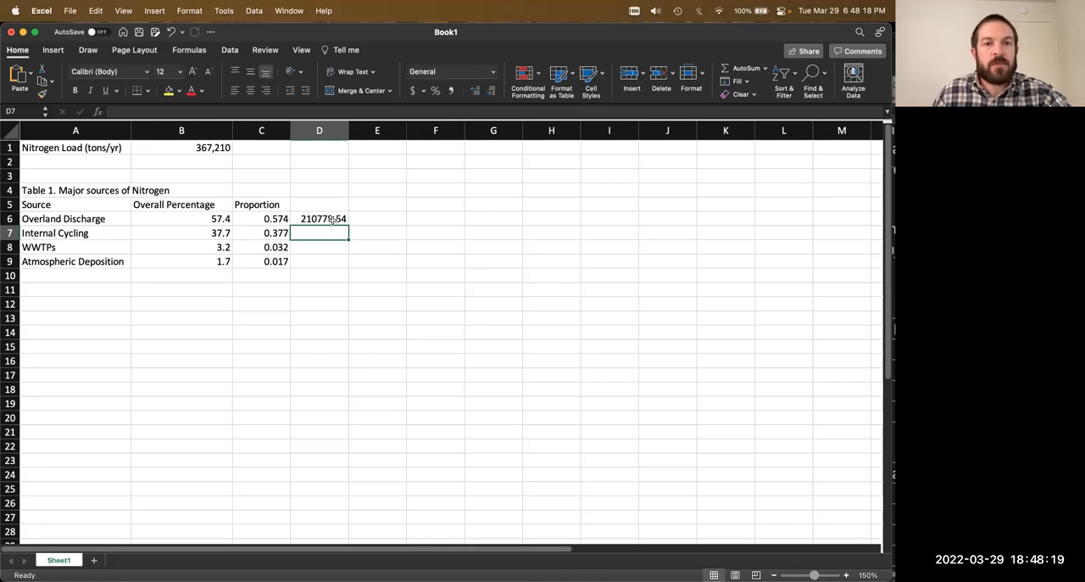
Step: Review the formula in D6, then clear the cell
key(Up)
click(194, 111)
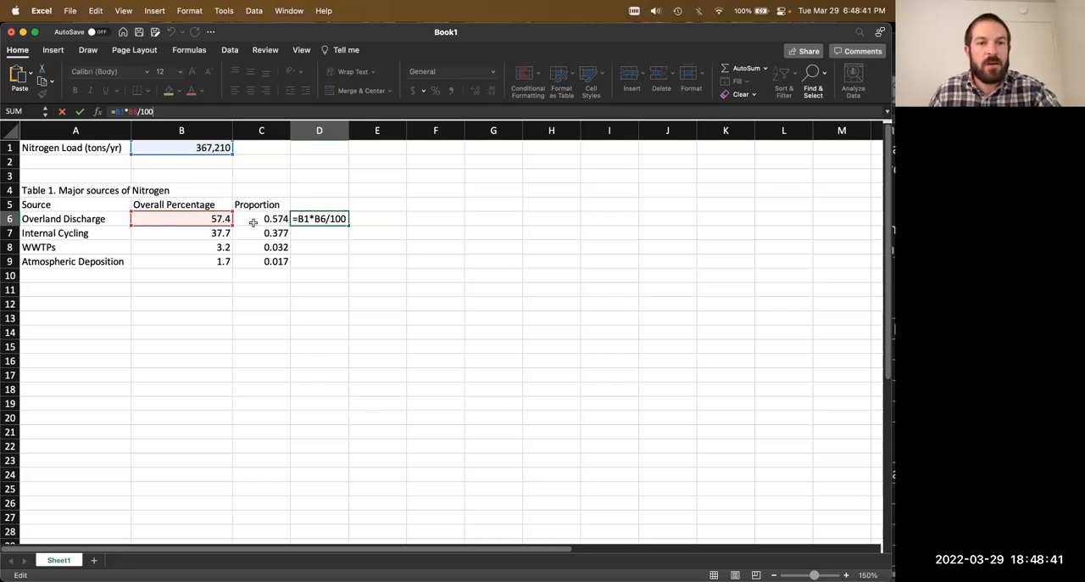
key(Return)
click(351, 244)
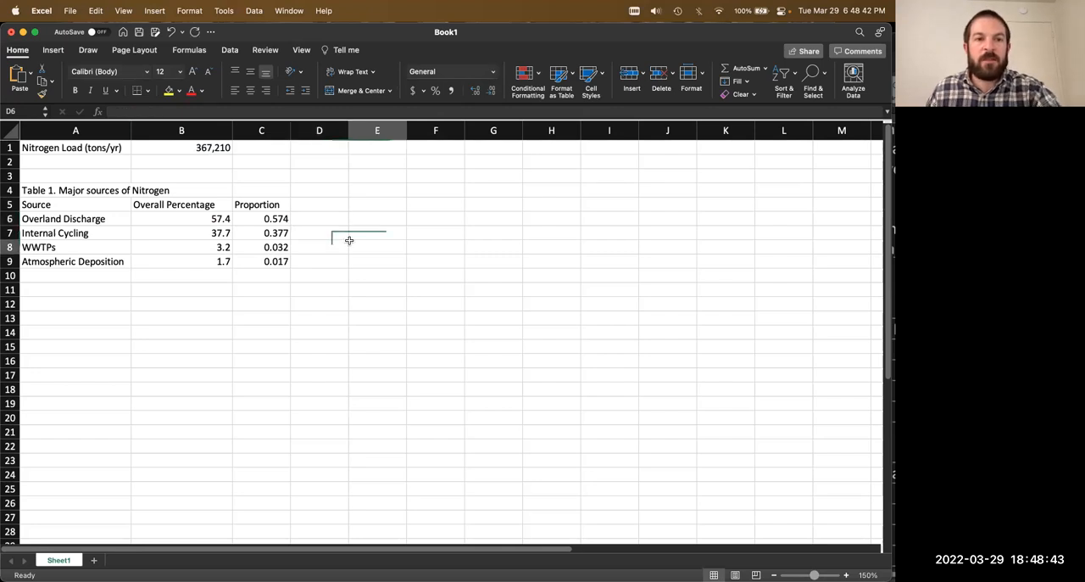
key(super+s)
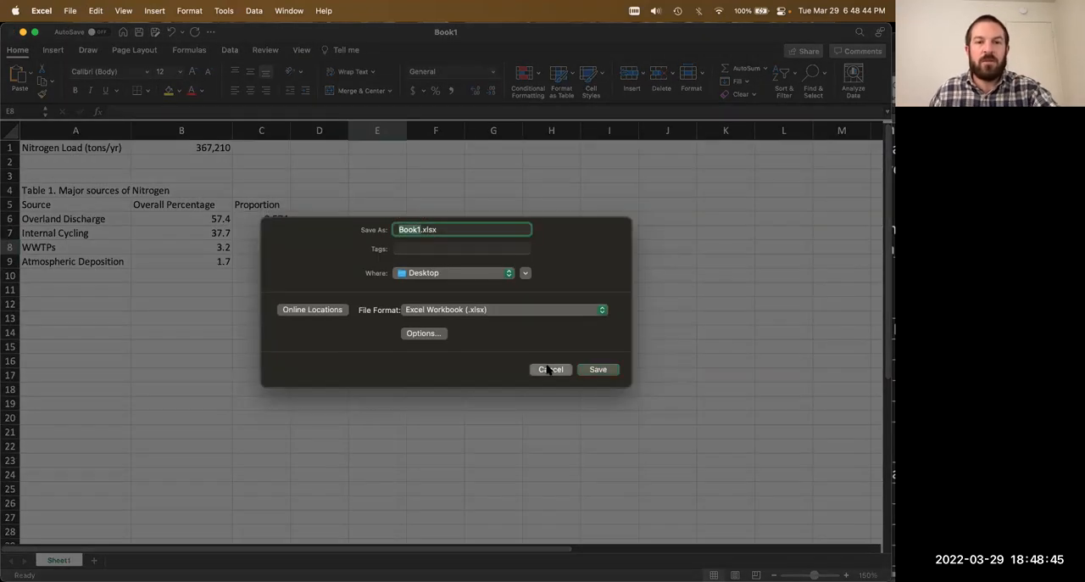
click(552, 369)
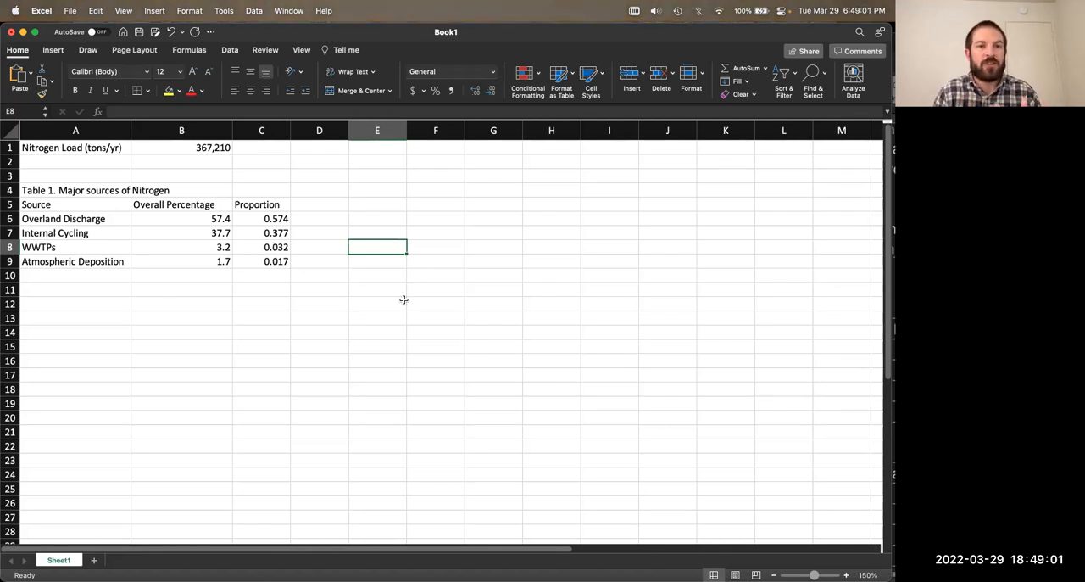
click(211, 217)
click(315, 265)
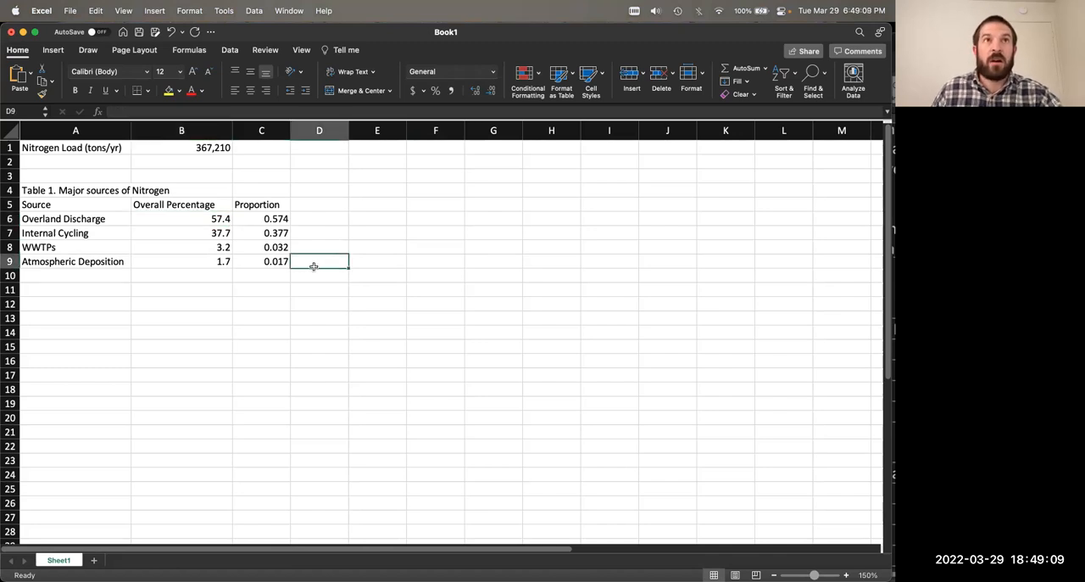
click(291, 309)
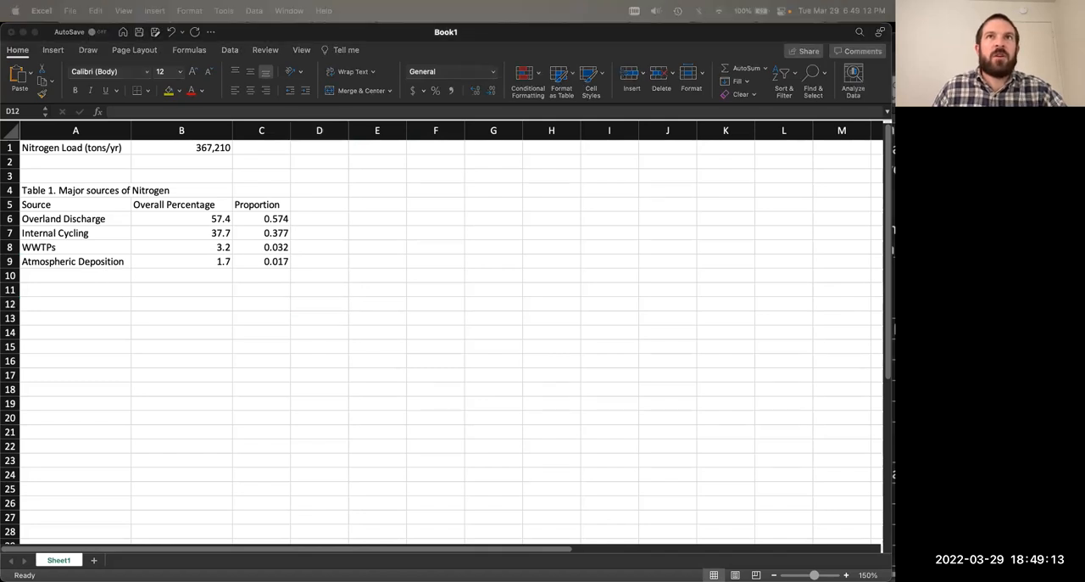
key(super+c)
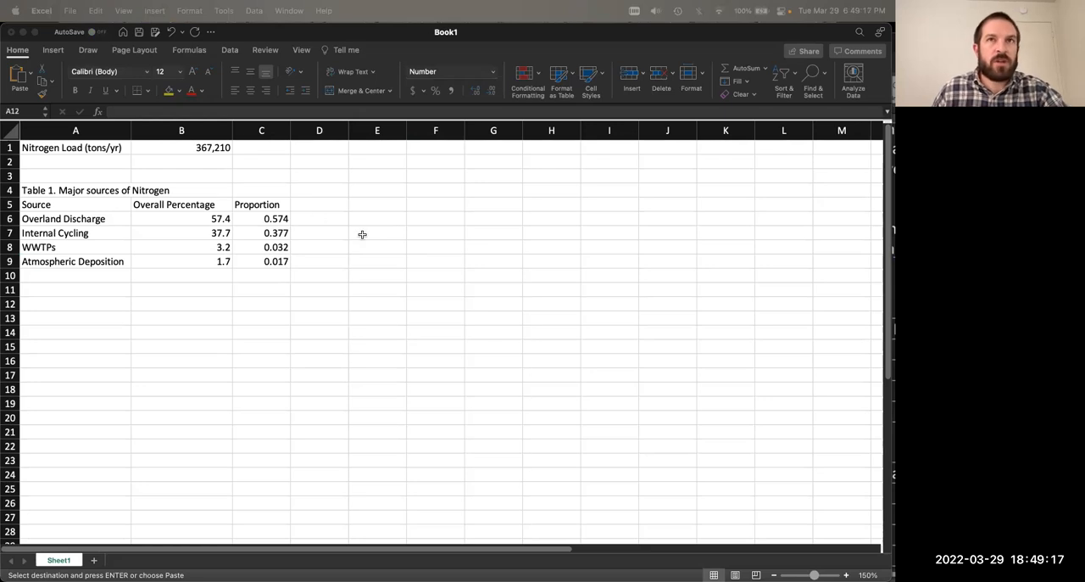
Step: Delete the Proportion heading and its values from C5:C9
click(361, 229)
drag(267, 204, 283, 266)
key(Delete)
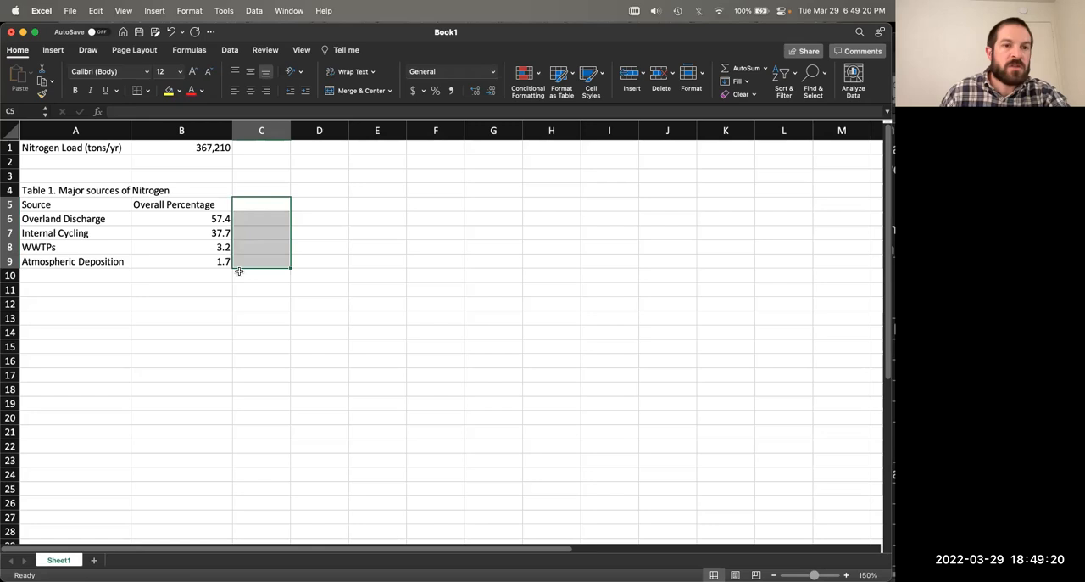
Step: Copy in Table 2, Sources of Overland Discharge, with its nitrogen sources and overland percentages, starting at A12
click(57, 301)
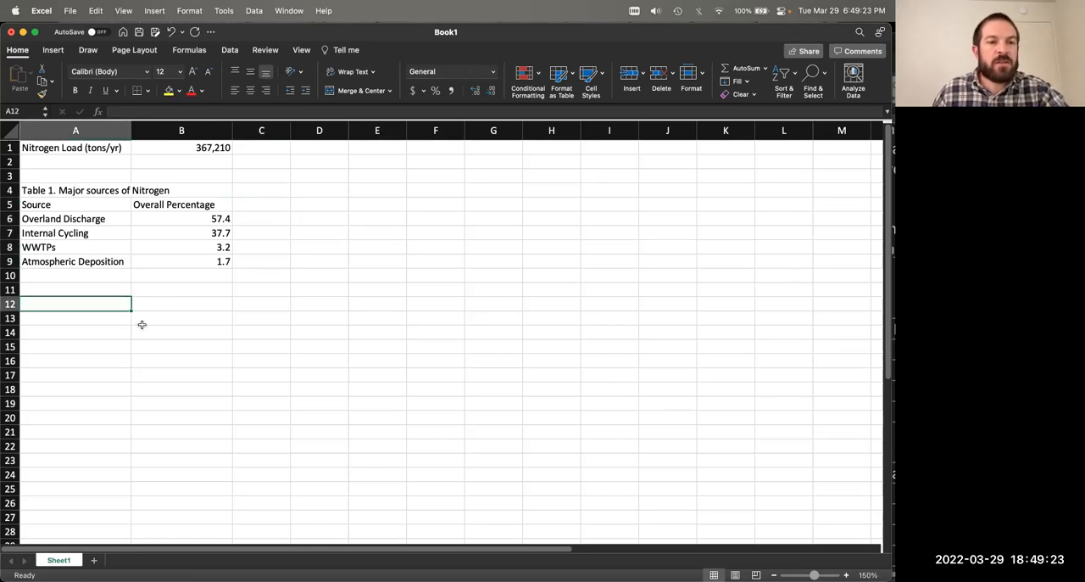
key(super+c)
click(109, 279)
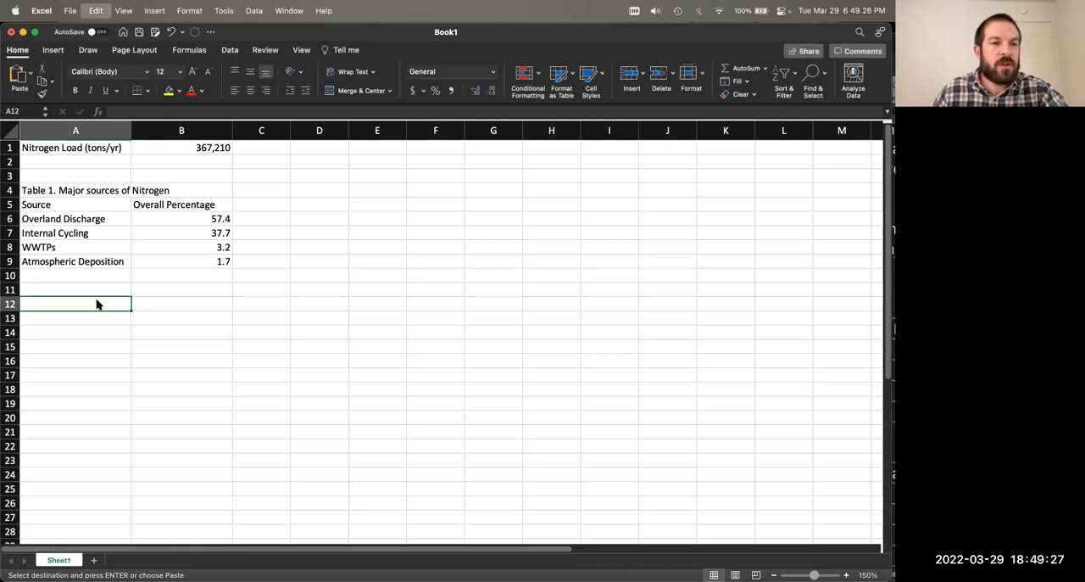
key(super+v)
click(365, 318)
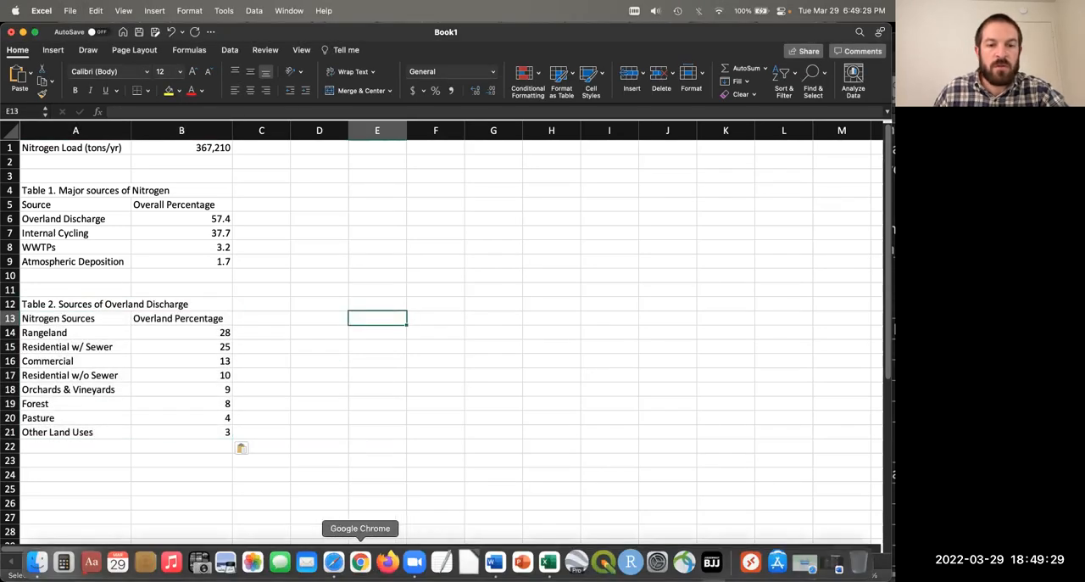
Step: Switch to the Exercise2 document in Word, examine Table 1 and Table 2, and return to the Excel workbook
click(495, 561)
click(624, 298)
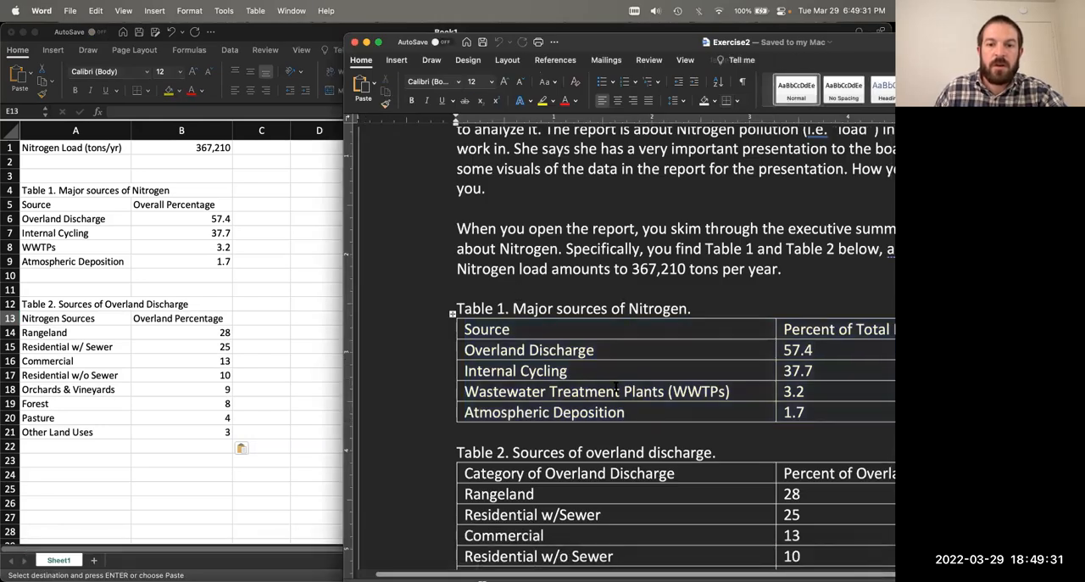
scroll(624, 340, down, 5)
drag(435, 41, 429, 40)
double_click(430, 41)
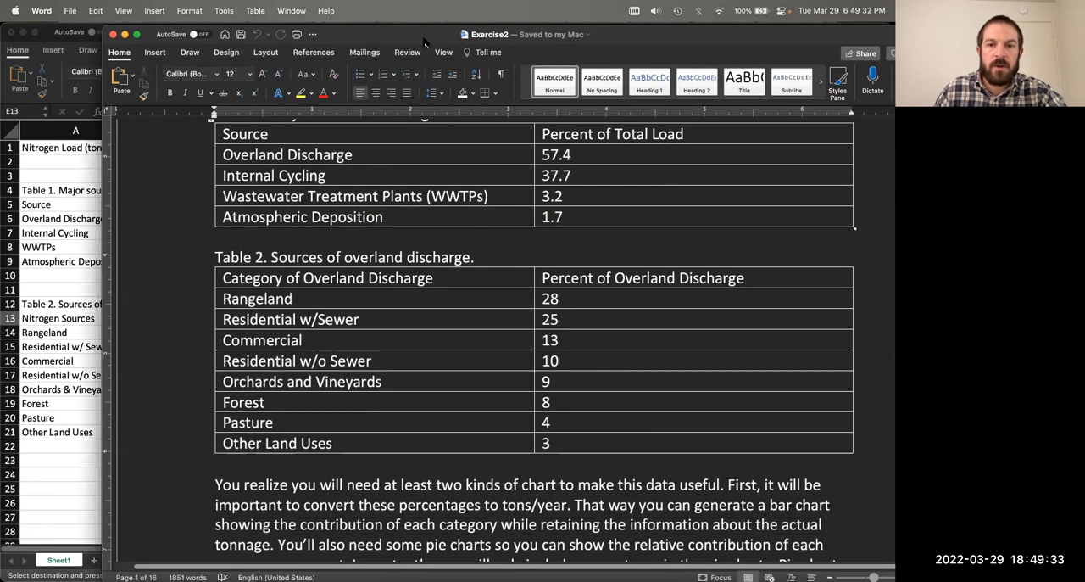
drag(423, 38, 401, 35)
scroll(519, 232, up, 4)
scroll(515, 215, down, 1)
drag(473, 52, 464, 67)
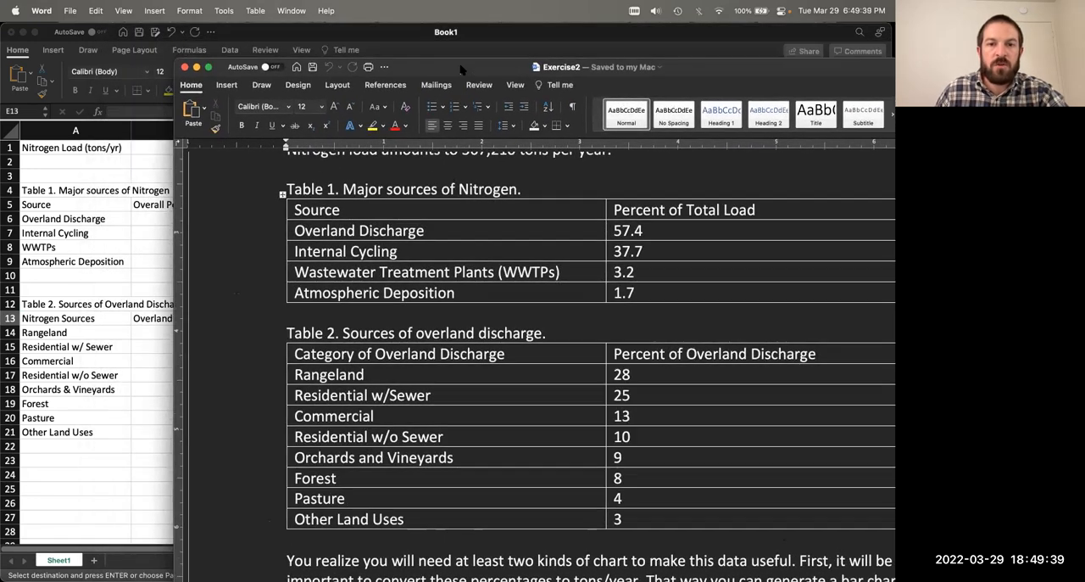
click(511, 33)
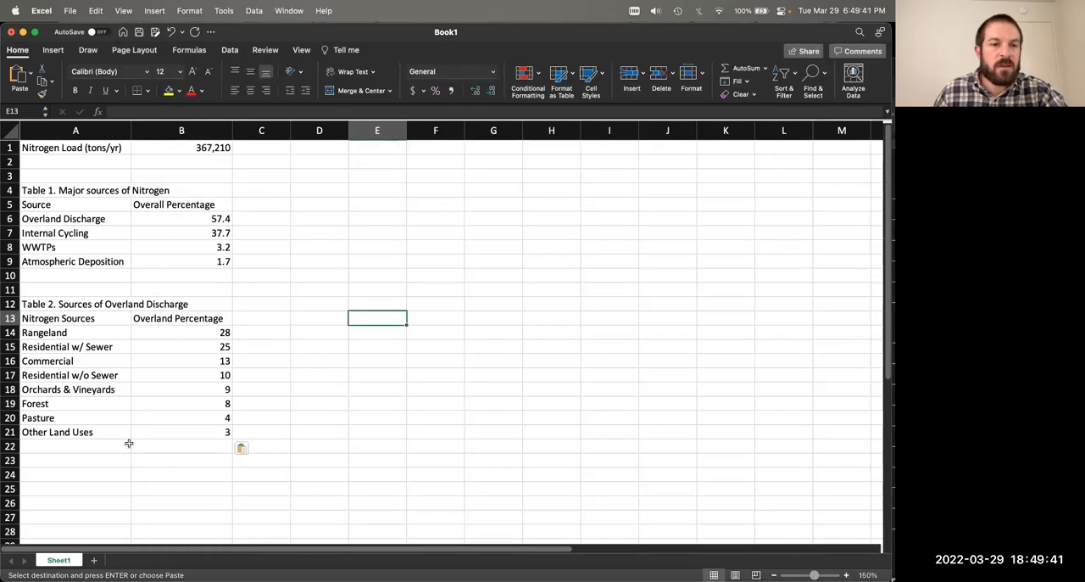
Step: Review the pasted overland discharge sources and percentages in A12:B21
drag(90, 306, 171, 432)
click(254, 403)
click(288, 332)
click(298, 354)
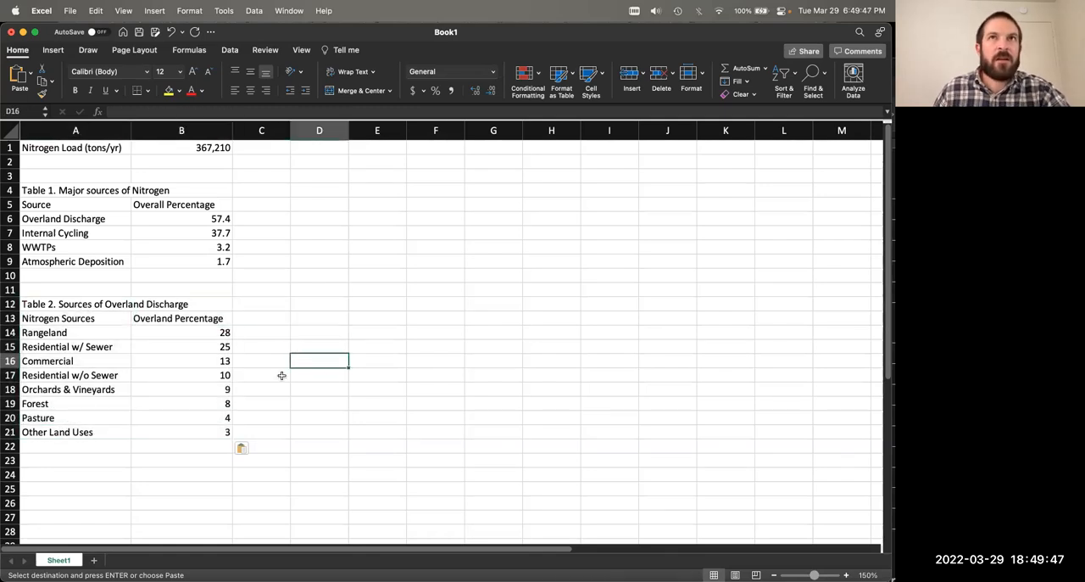
click(350, 332)
scroll(347, 335, down, 1)
scroll(347, 334, down, 4)
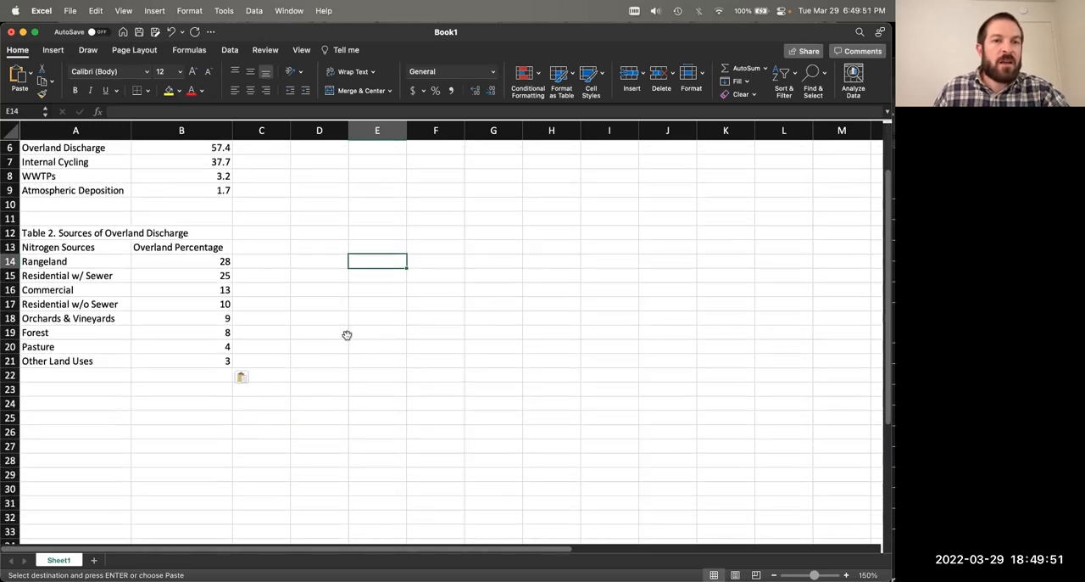
Step: Switch to the Exercise2 document in Word, examine Figure 1 with the completed data entry, and place it beside the spreadsheet
click(830, 564)
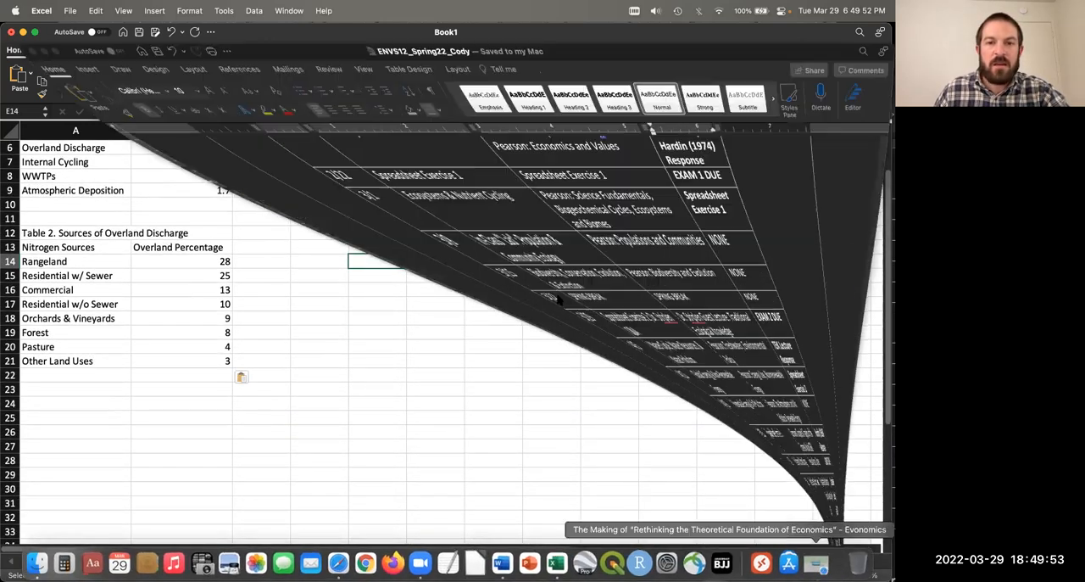
key(super+w)
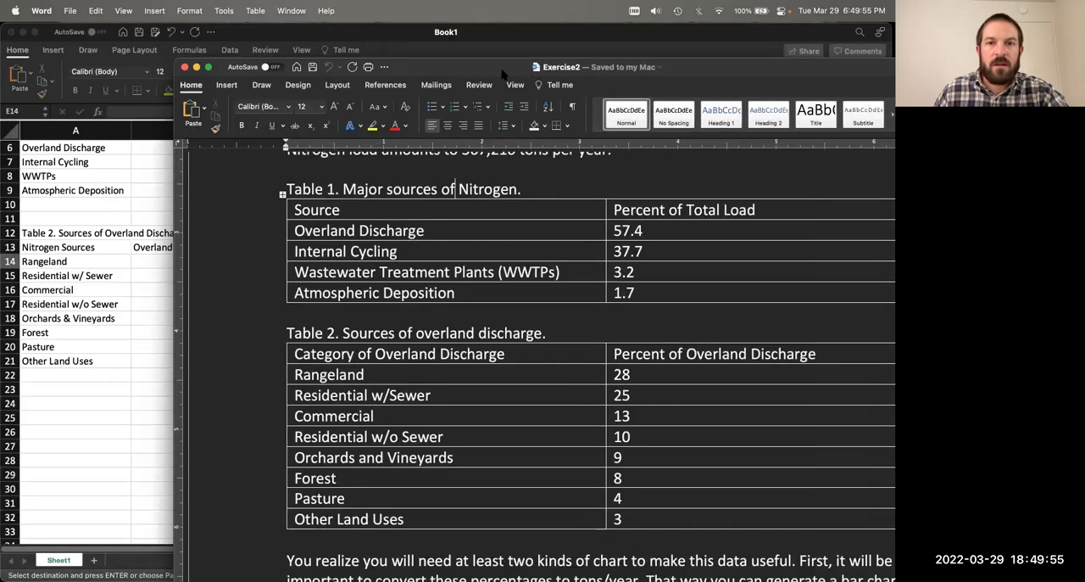
drag(504, 71, 448, 38)
scroll(462, 399, down, 15)
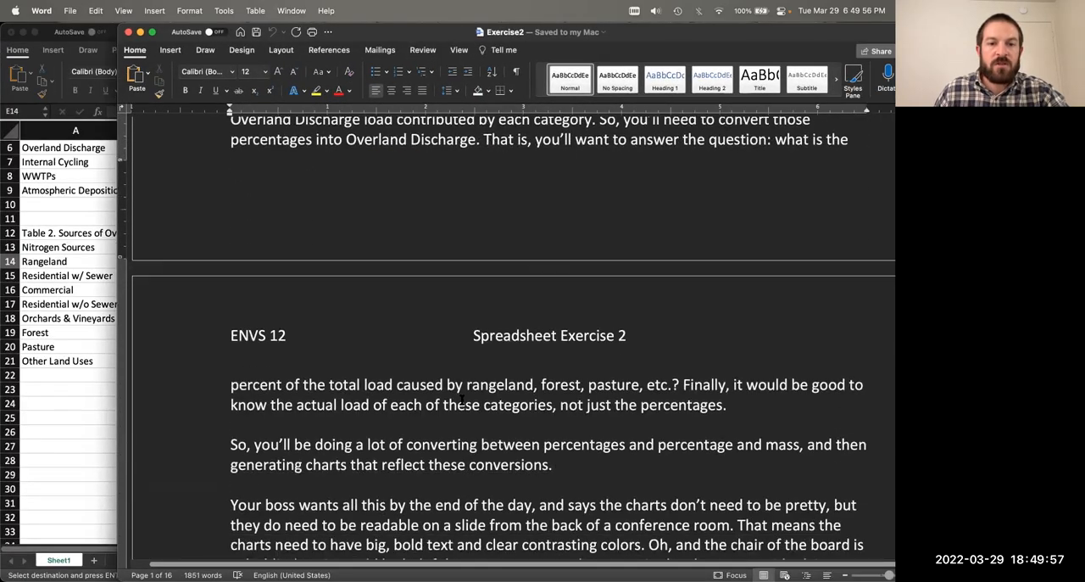
scroll(462, 399, down, 10)
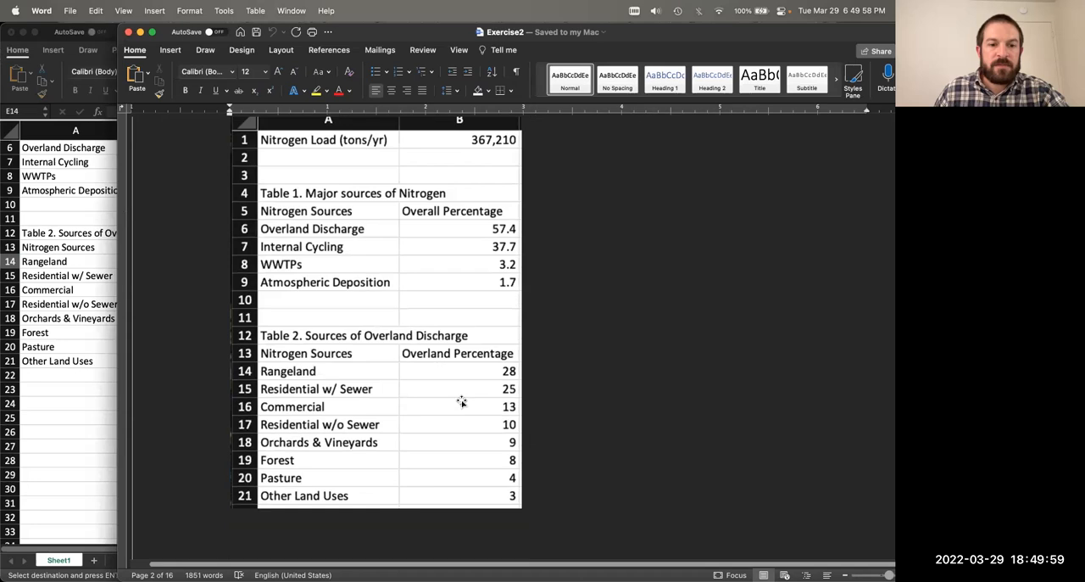
scroll(461, 401, up, 3)
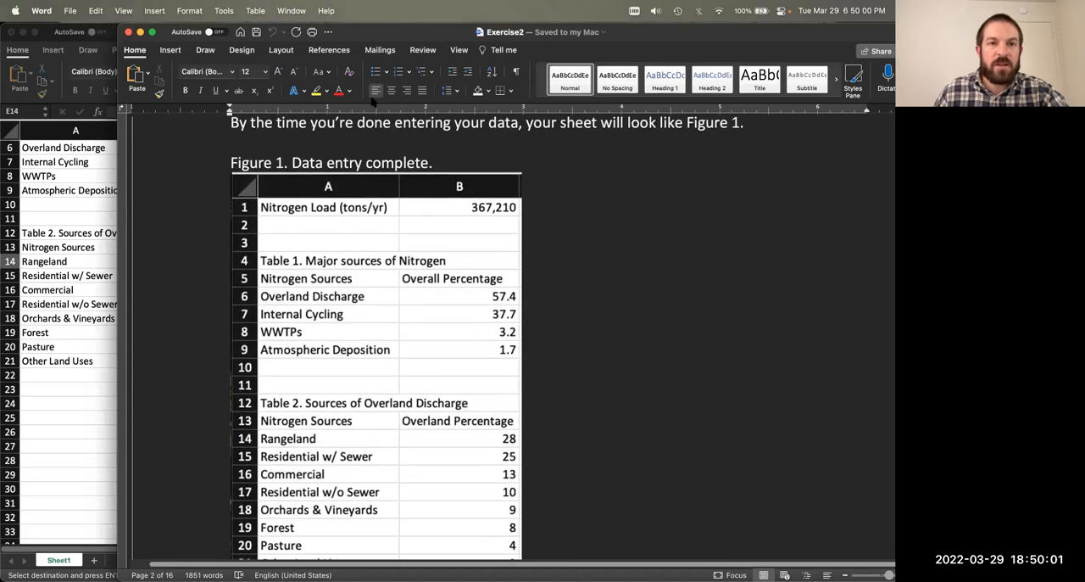
drag(367, 36, 591, 17)
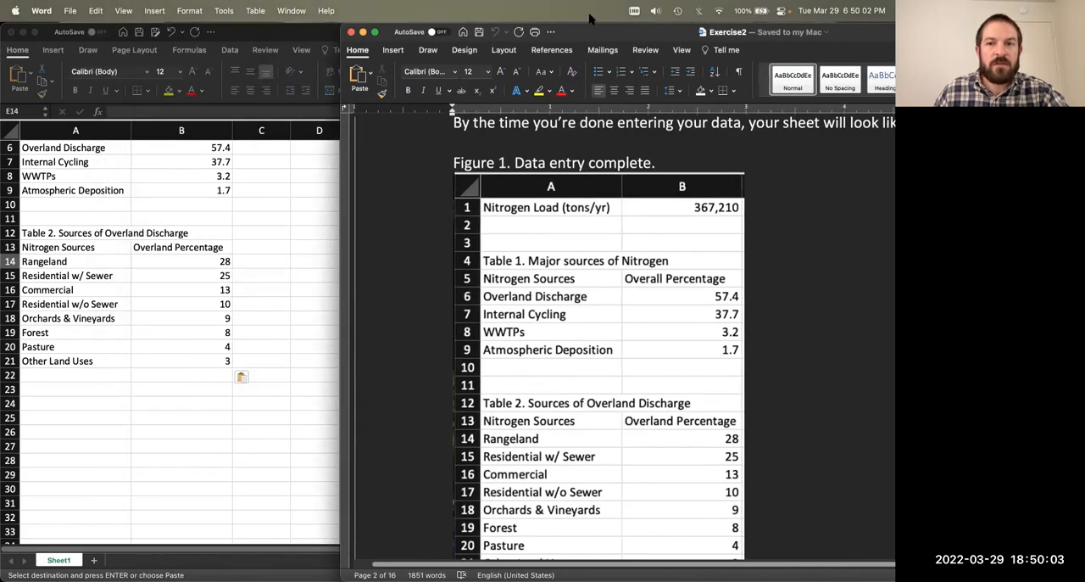
Step: Examine Figure 2 with Table 3, Overall Percentages Disaggregated, in the Exercise2 document, moving the window so both columns show
scroll(741, 462, down, 15)
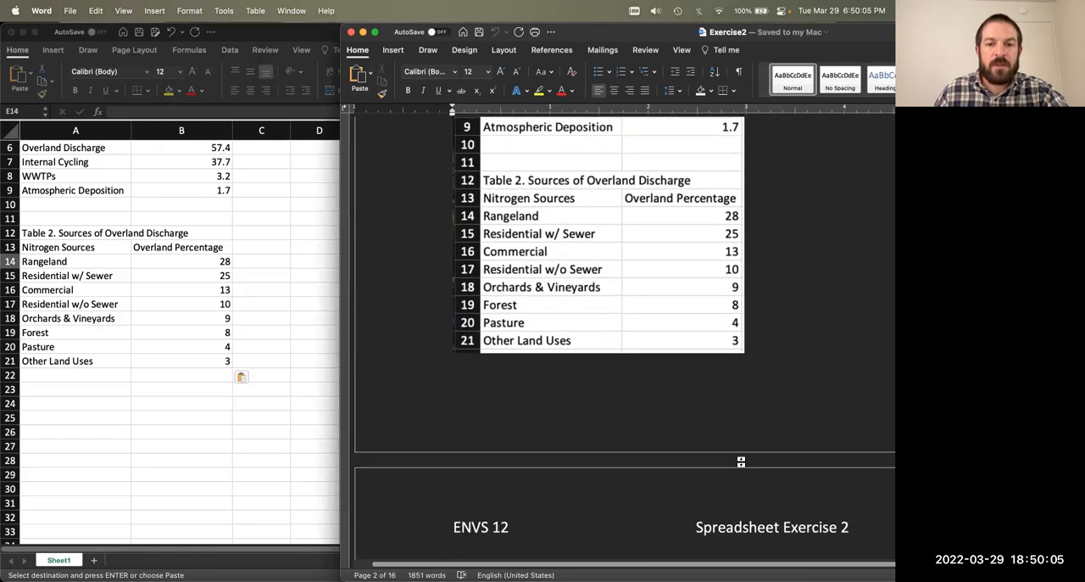
scroll(741, 462, down, 5)
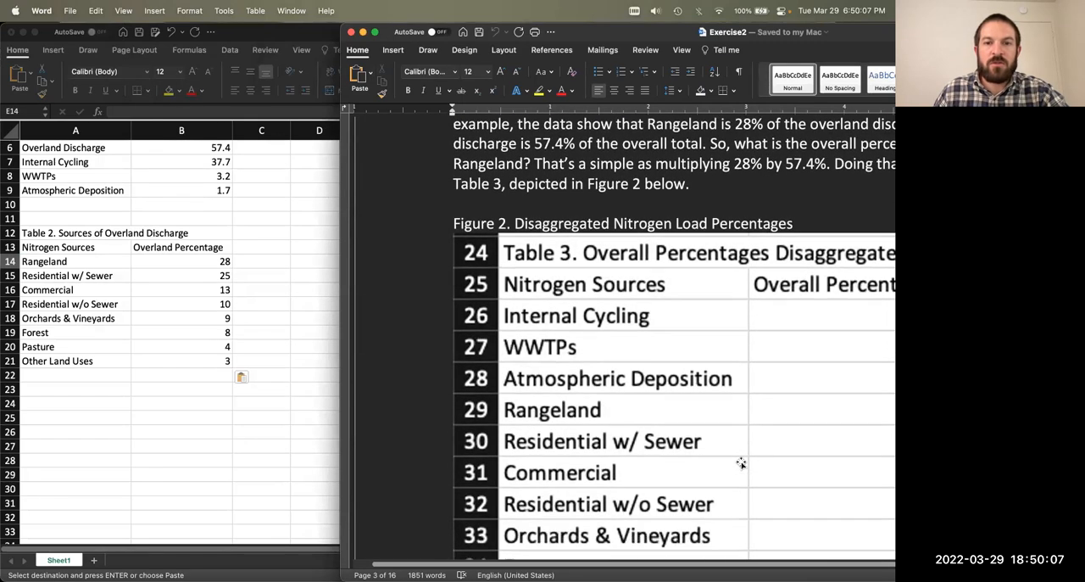
scroll(741, 462, down, 1)
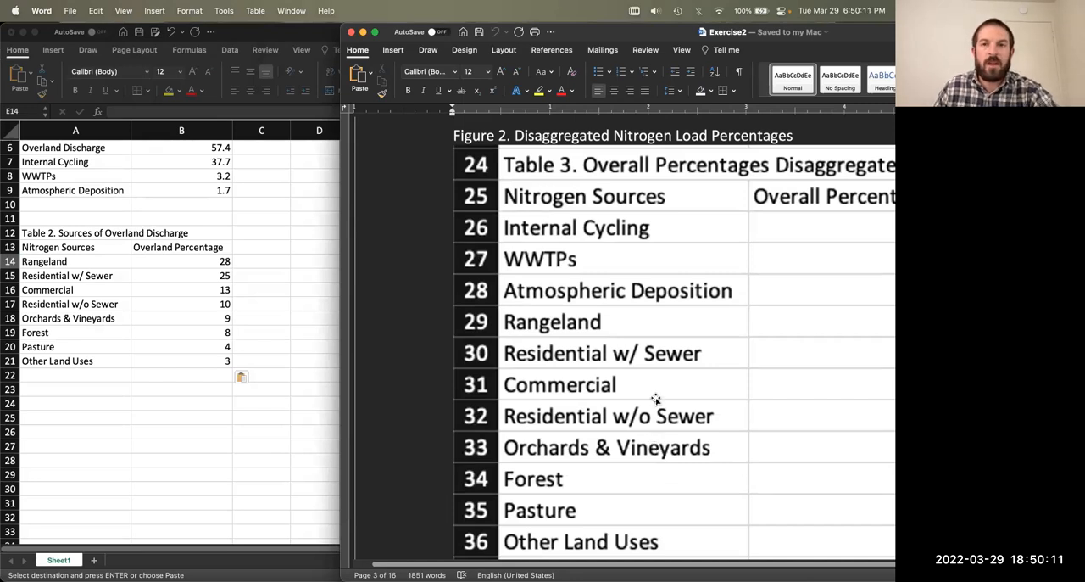
drag(651, 37, 558, 17)
scroll(709, 327, up, 2)
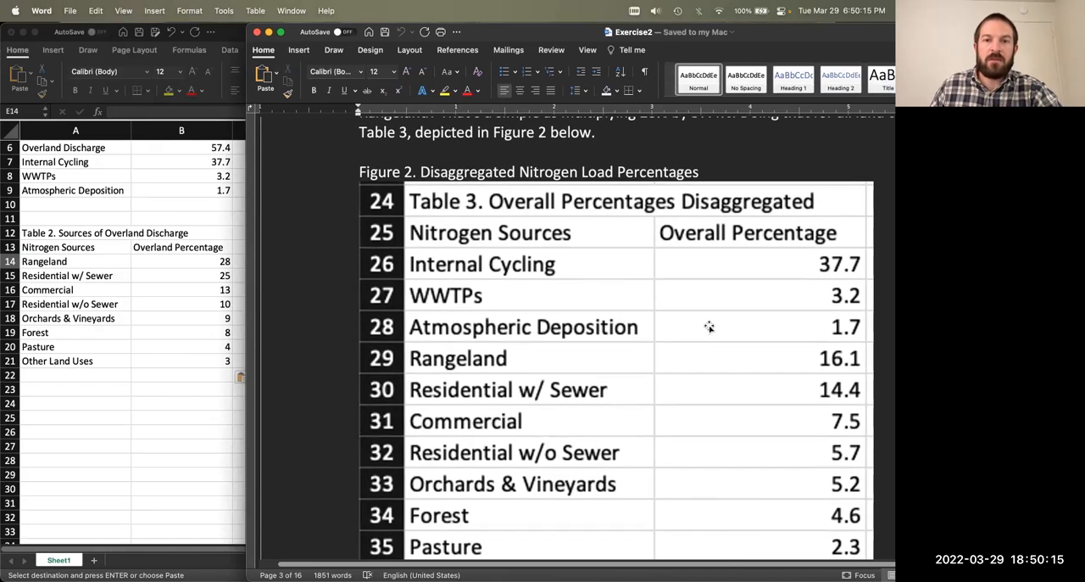
scroll(708, 327, down, 1)
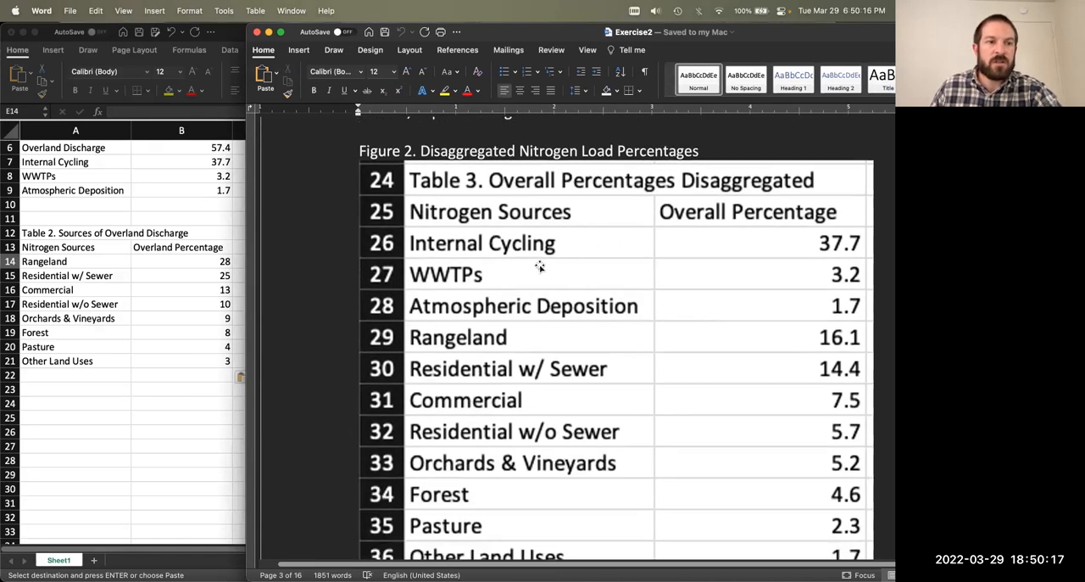
Step: Switch to the Excel workbook and compare the Overland Discharge percentage in B6 with the Table 2 overland percentages in B14:B21
click(133, 163)
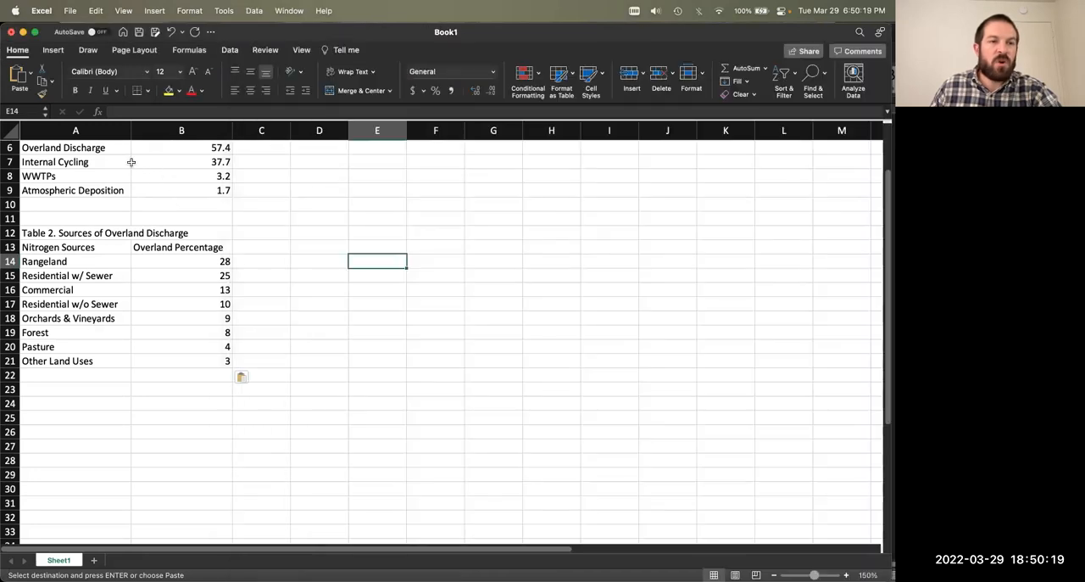
drag(95, 146, 168, 147)
scroll(198, 229, up, 2)
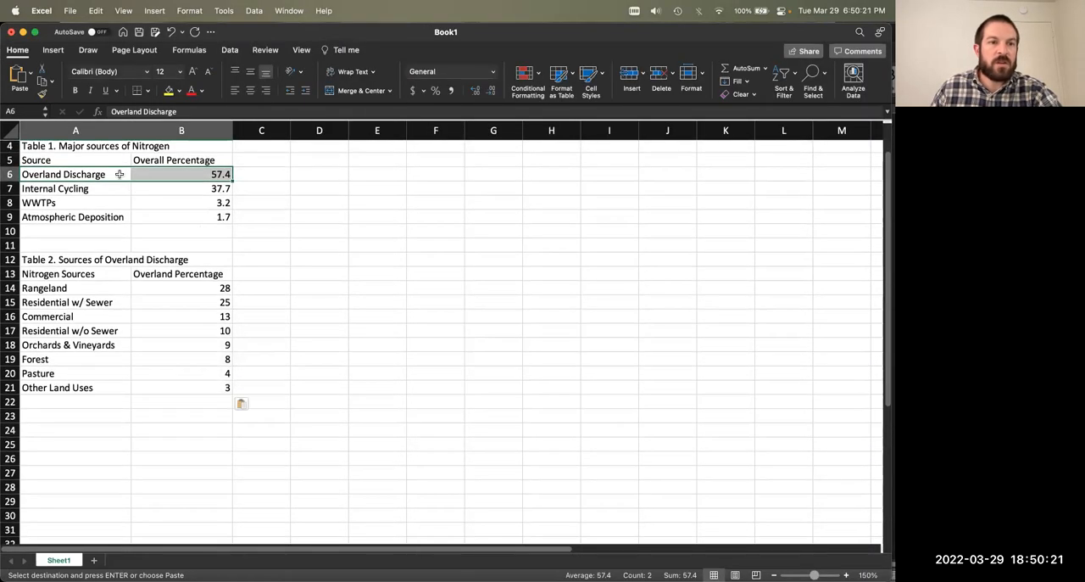
click(170, 174)
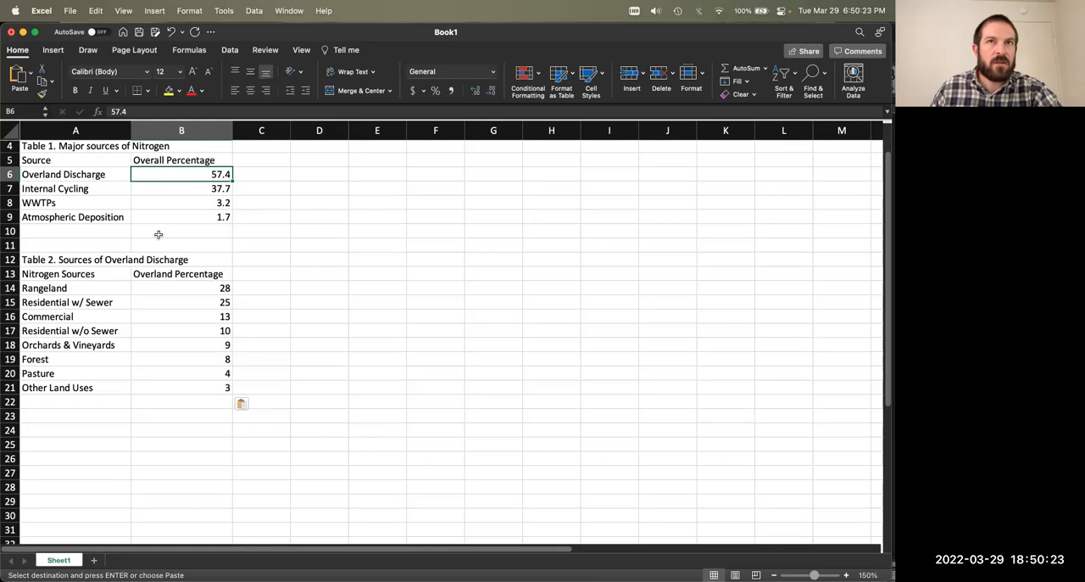
click(168, 286)
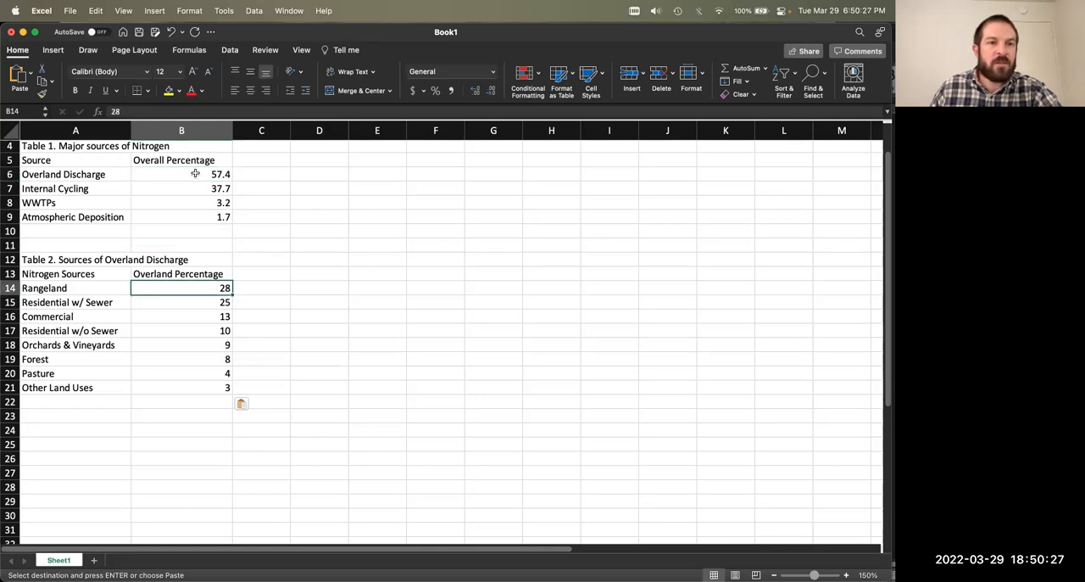
click(195, 174)
mouse_move(196, 290)
mouse_down()
mouse_move(194, 384)
mouse_move(206, 287)
mouse_up()
click(259, 374)
click(206, 286)
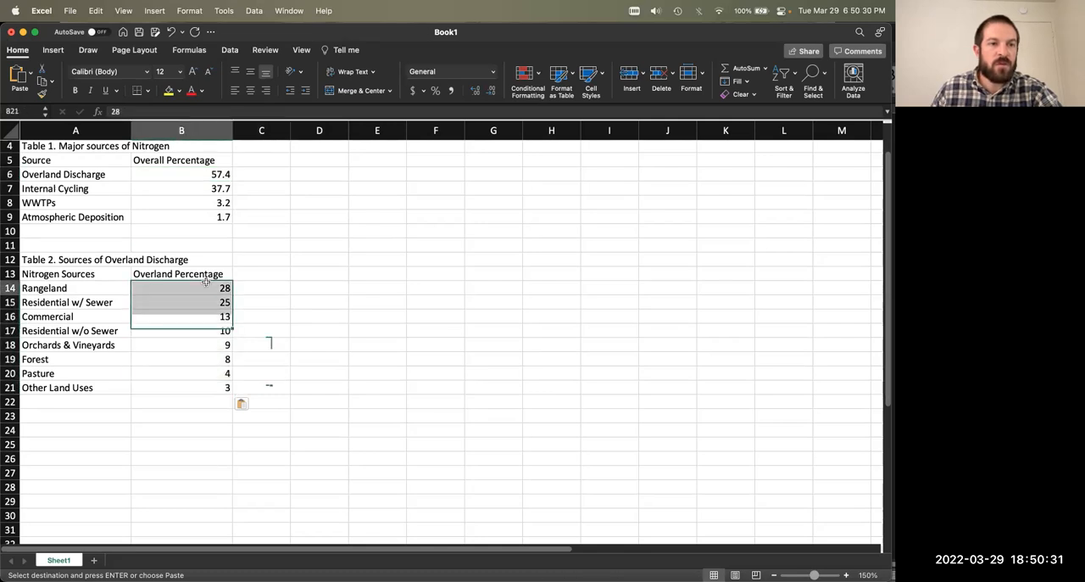
drag(78, 366, 172, 364)
click(181, 391)
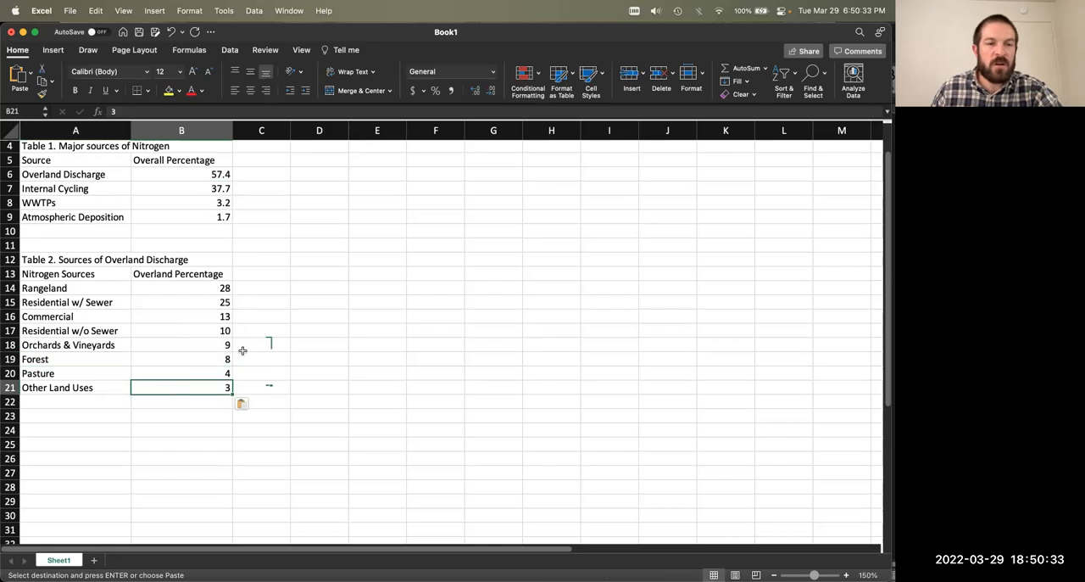
Step: Review Table 1, Major sources of Nitrogen, in A4:B9
scroll(68, 149, up, 1)
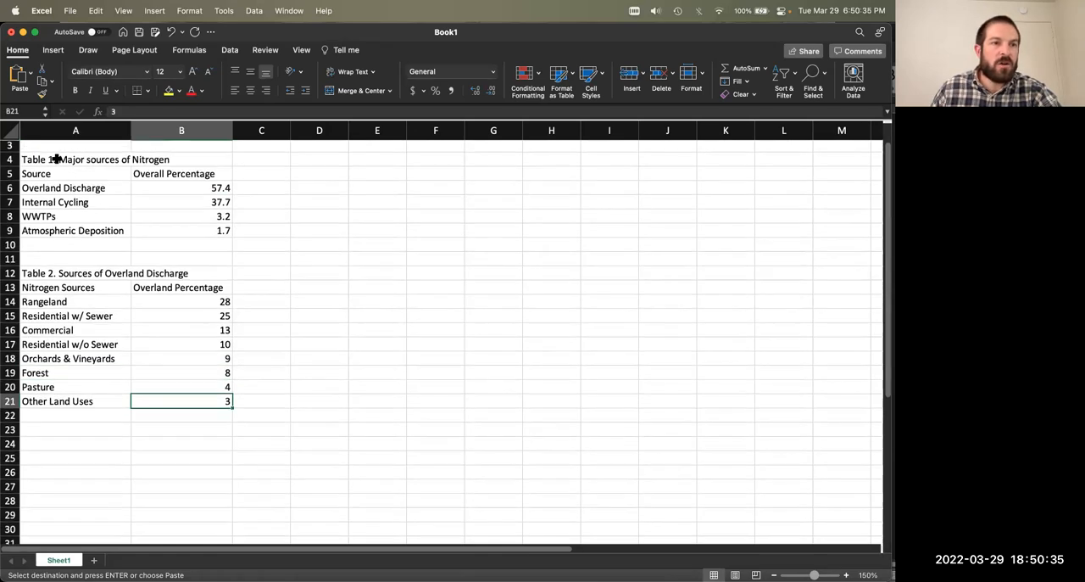
click(62, 160)
drag(62, 161, 213, 242)
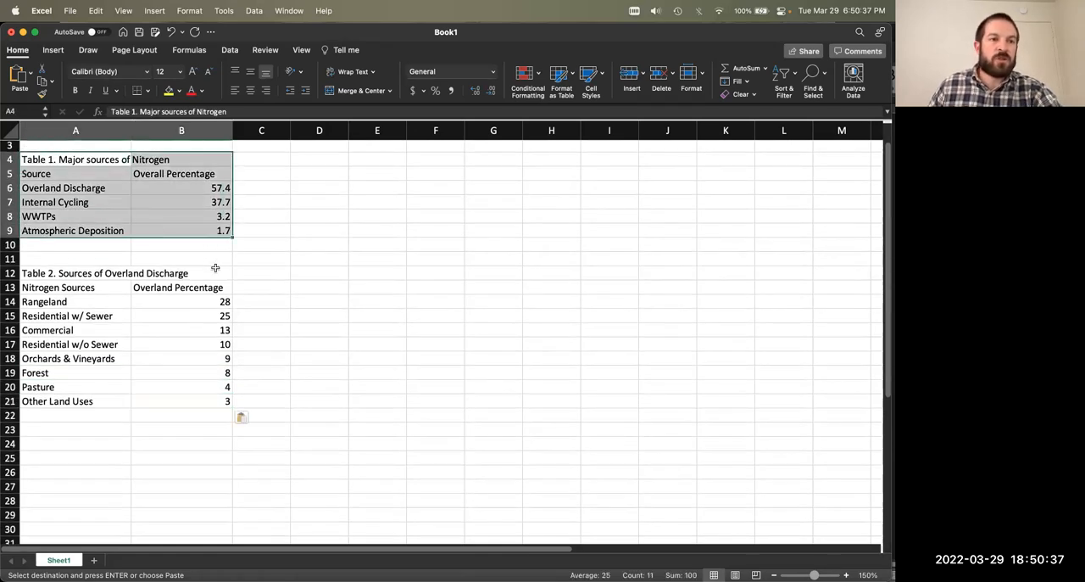
click(273, 285)
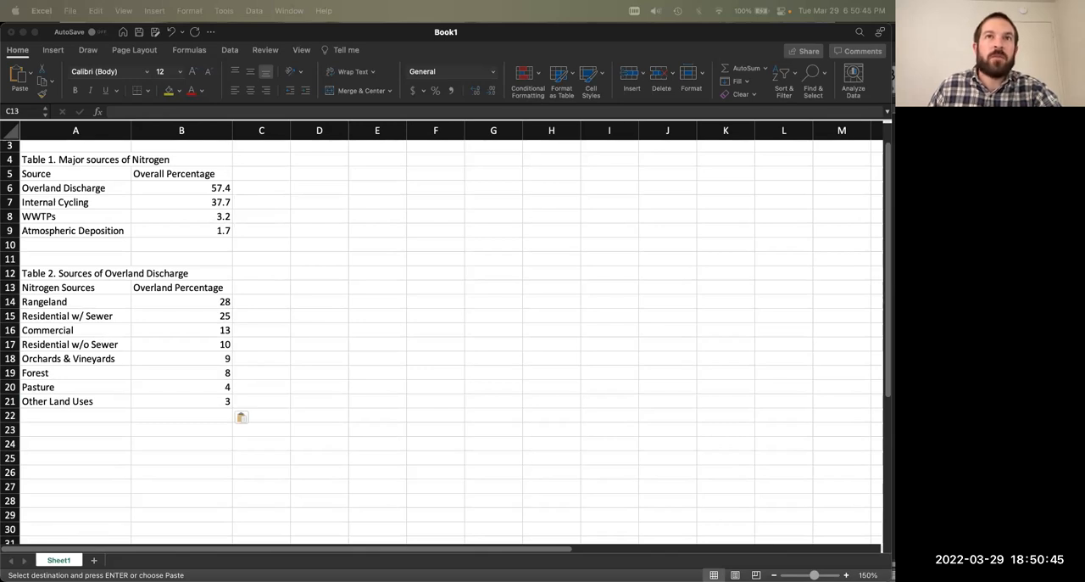
click(340, 278)
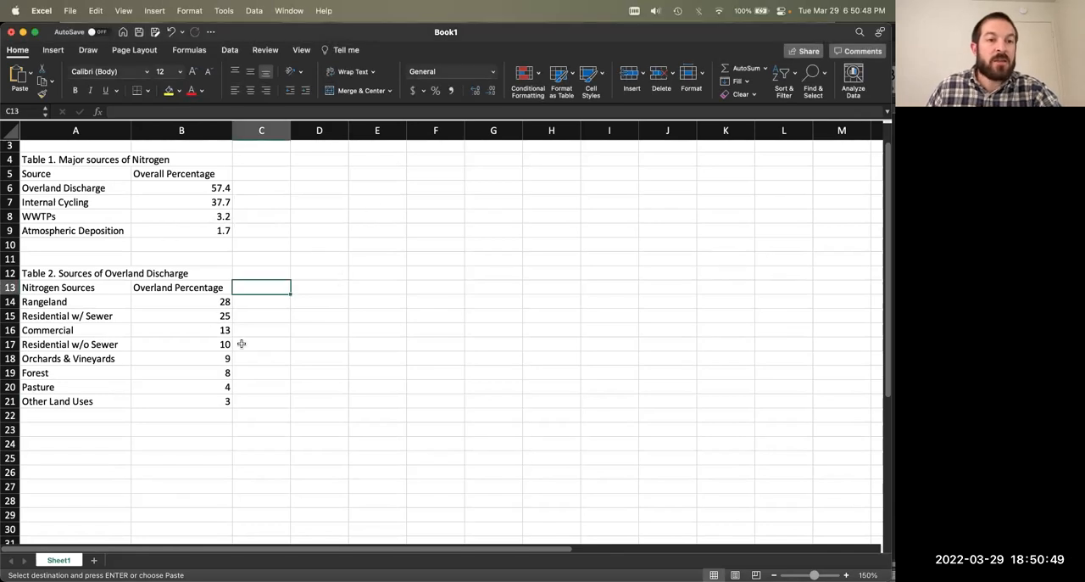
Step: Enter the title "Table 3. Overall Percentages Disaggregated" in A24
click(105, 445)
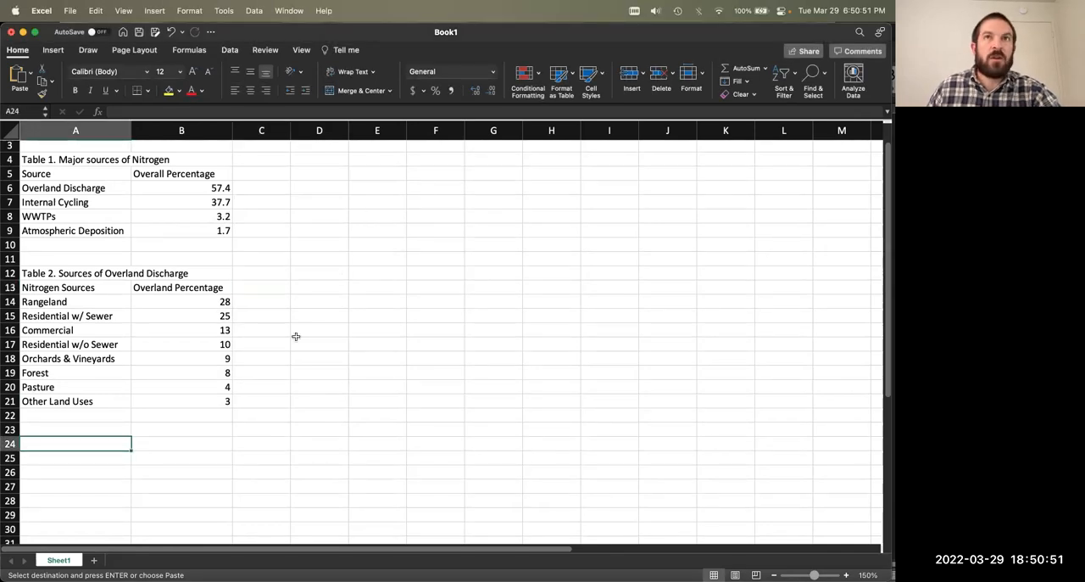
text(Table 3. Overall Per)
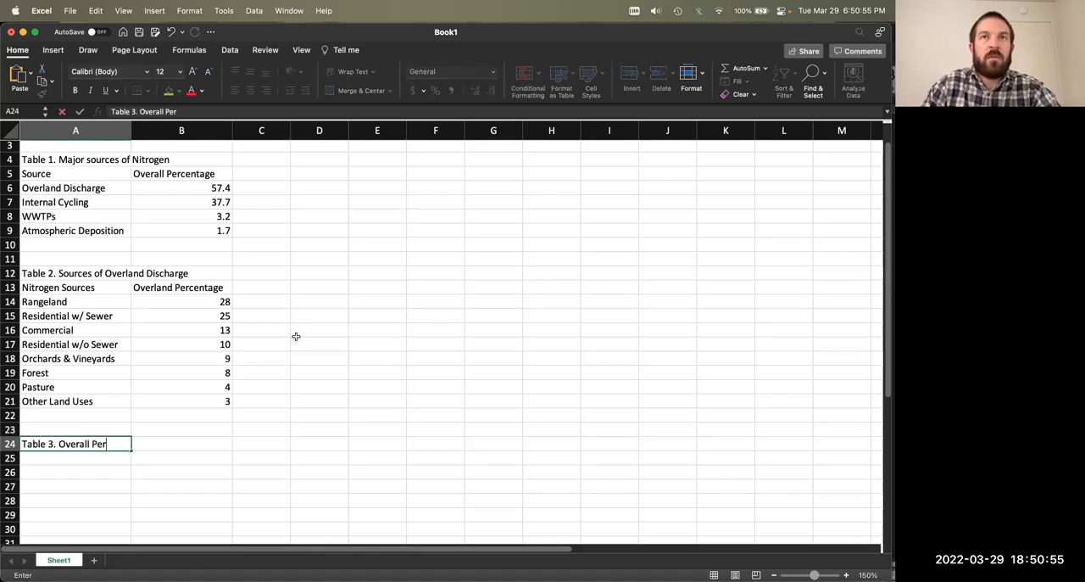
text(centages of )
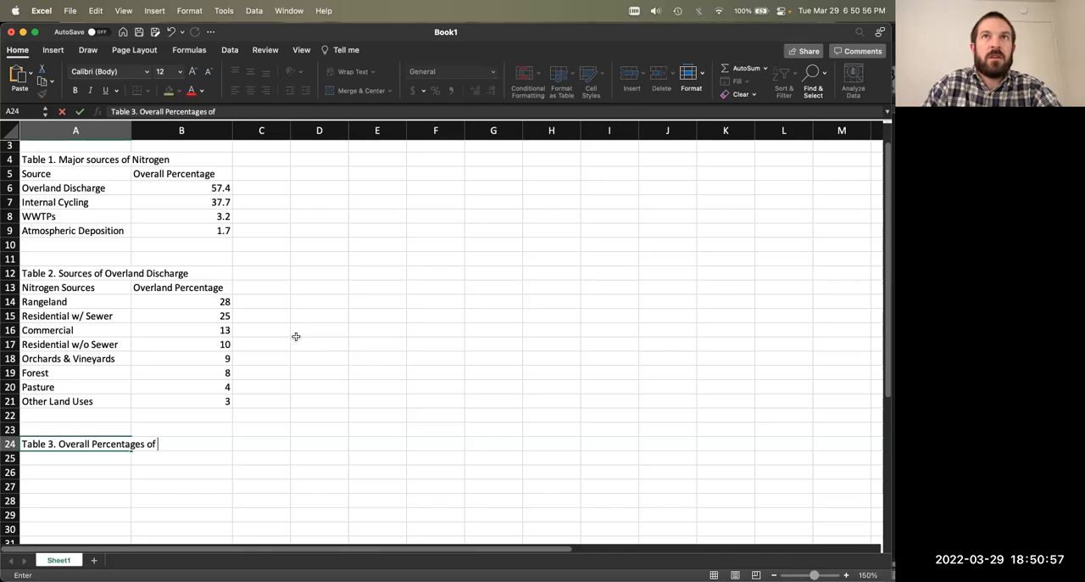
text( Disaggregated)
key(Return)
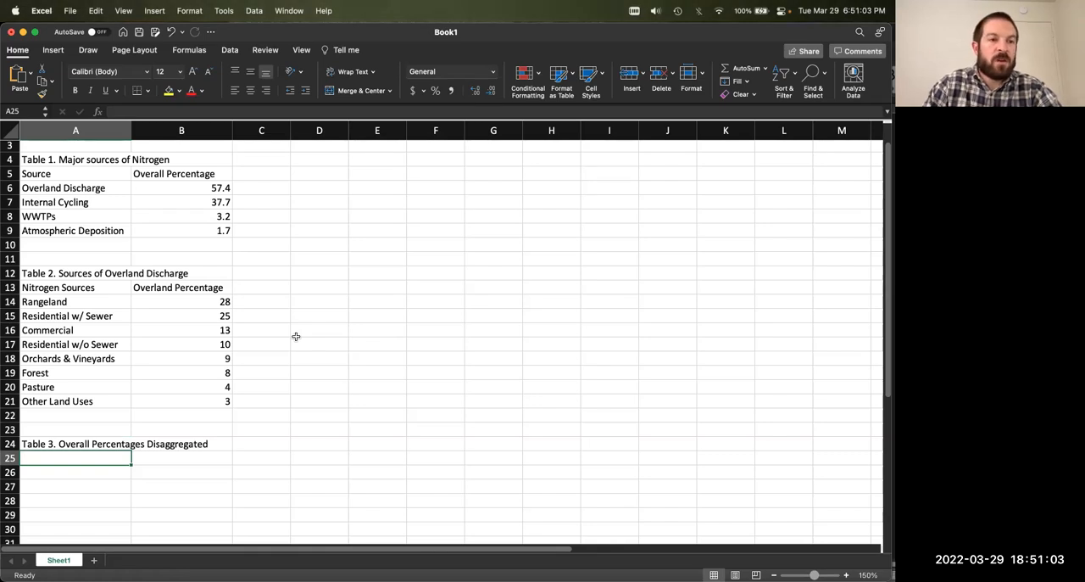
Step: Copy the Nitrogen Sources header from A13 to A25 and the Overall Percentage header from B5 to B25
click(129, 288)
key(super+c)
click(118, 458)
key(super+v)
click(194, 173)
key(super+c)
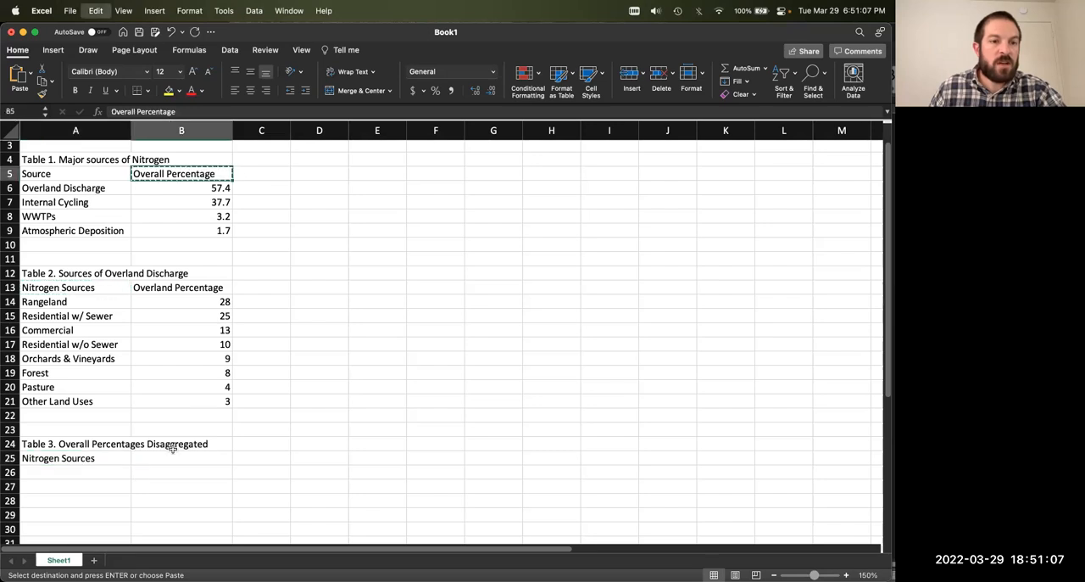
click(173, 458)
key(super+v)
click(348, 372)
Step: Copy the Internal Cycling, WWTPs and Atmospheric Deposition rows with their percentages from A7:B9 into Table 3 starting at A26
scroll(148, 385, down, 1)
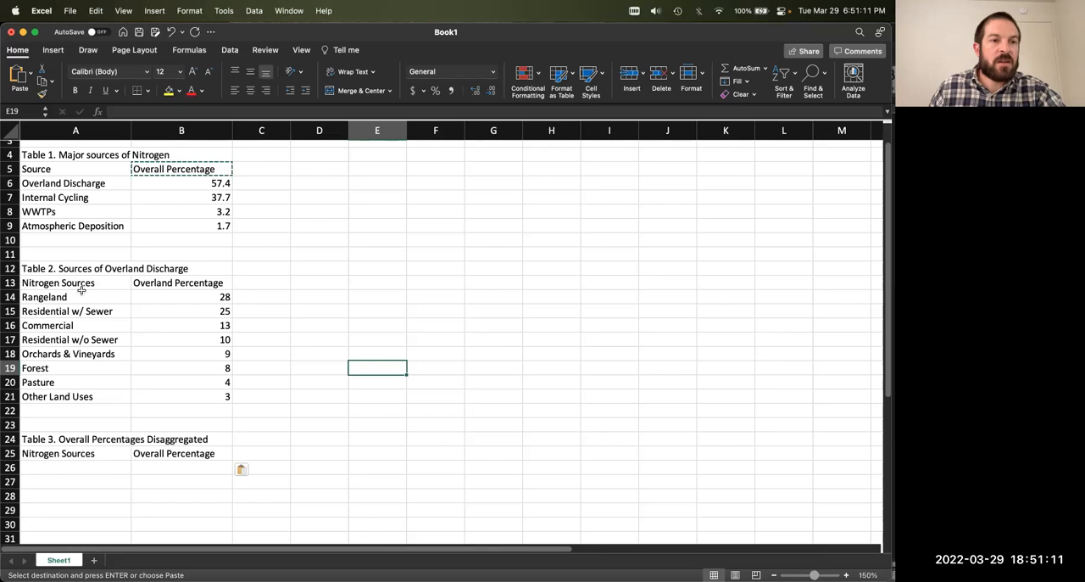
click(78, 197)
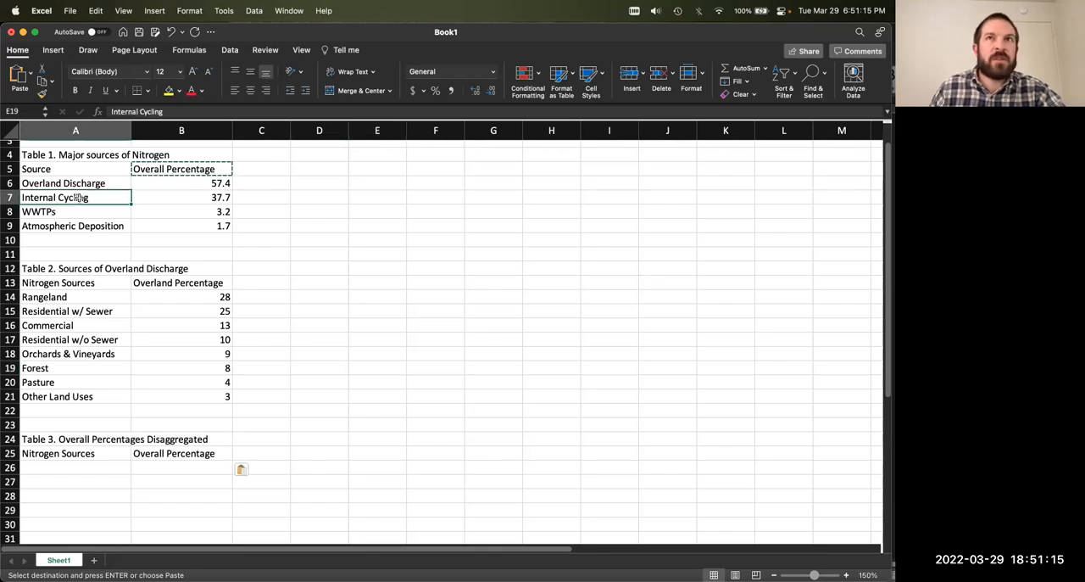
drag(78, 196, 135, 225)
key(super+c)
click(60, 468)
key(super+v)
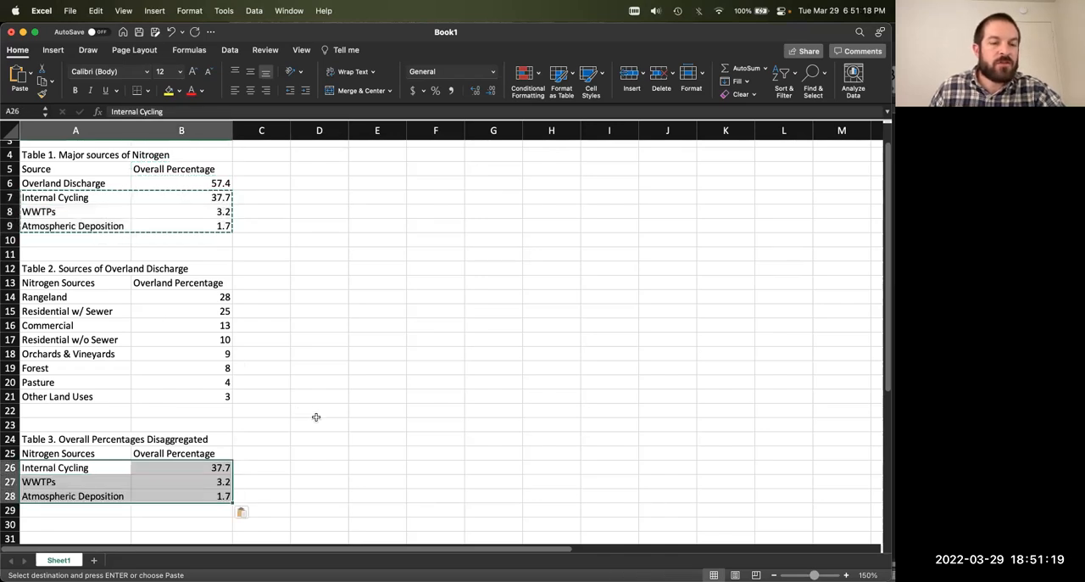
scroll(294, 419, down, 3)
key(Down)
key(Down)
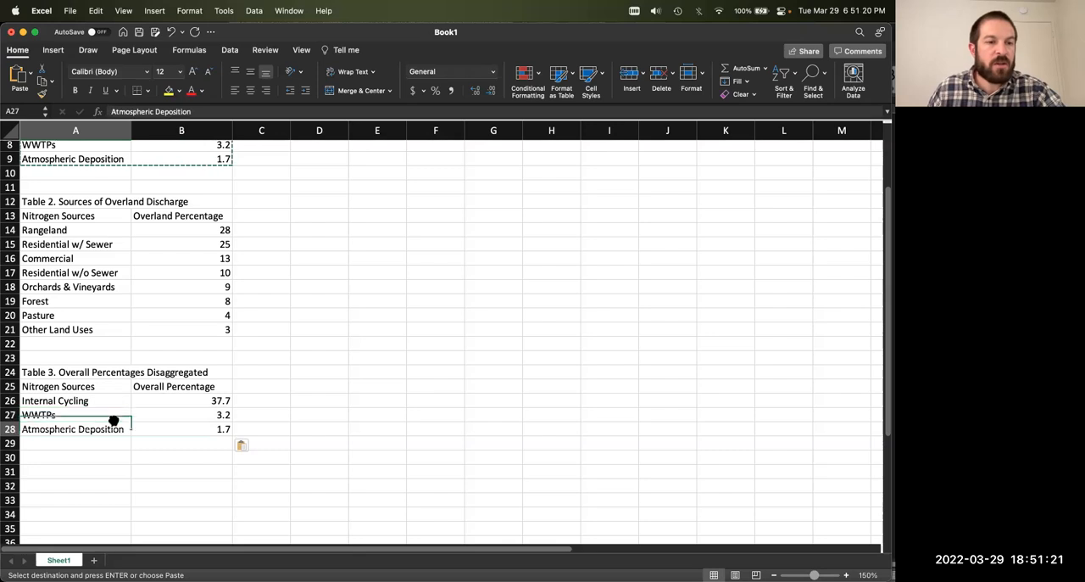
Step: Copy the eight overland source names, Rangeland through Other Land Uses, from A14:A21 into Table 3 starting at A29
scroll(148, 413, up, 5)
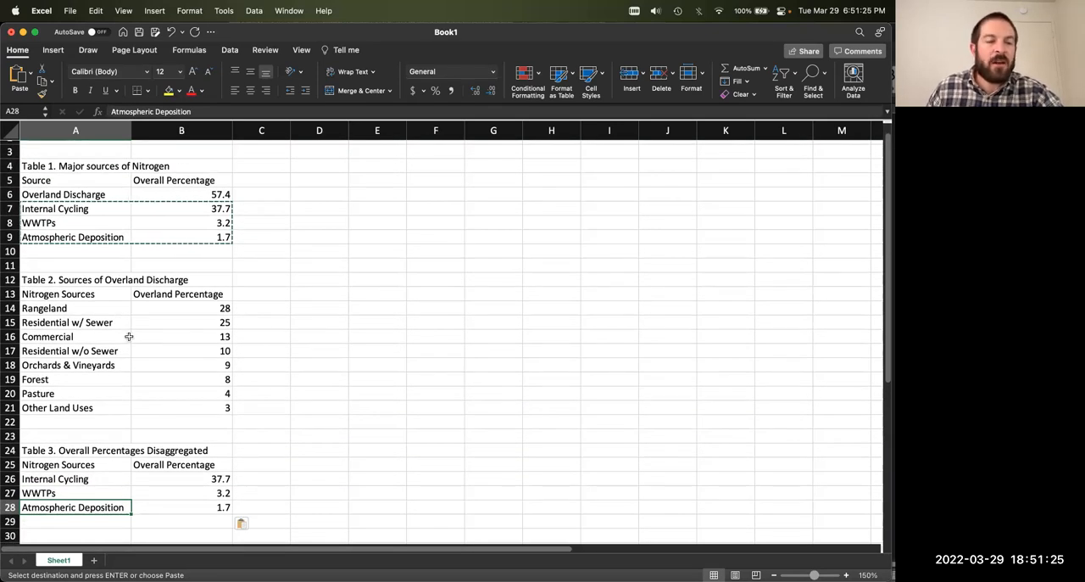
scroll(128, 337, down, 1)
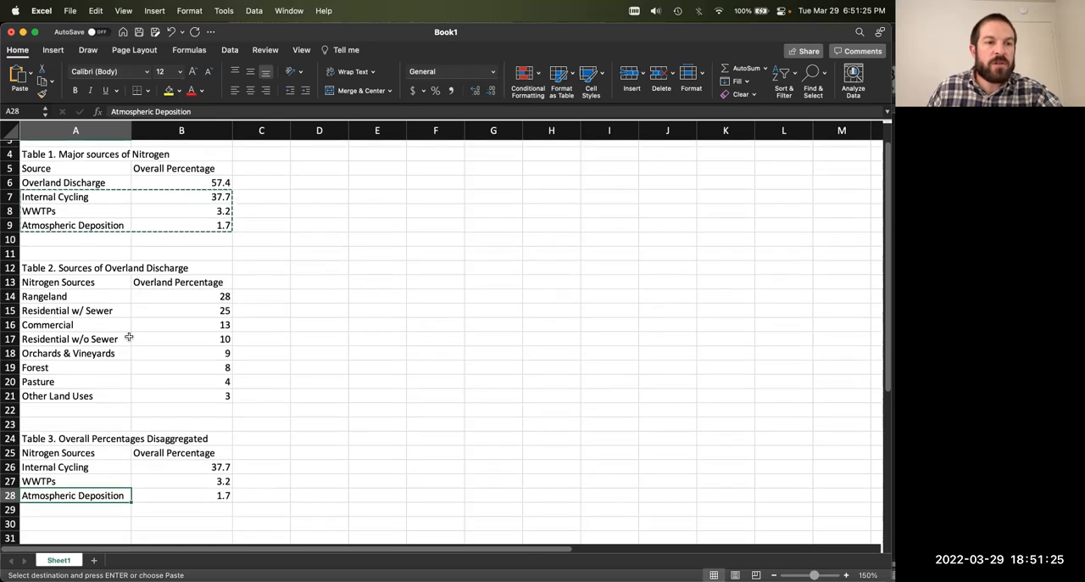
click(77, 298)
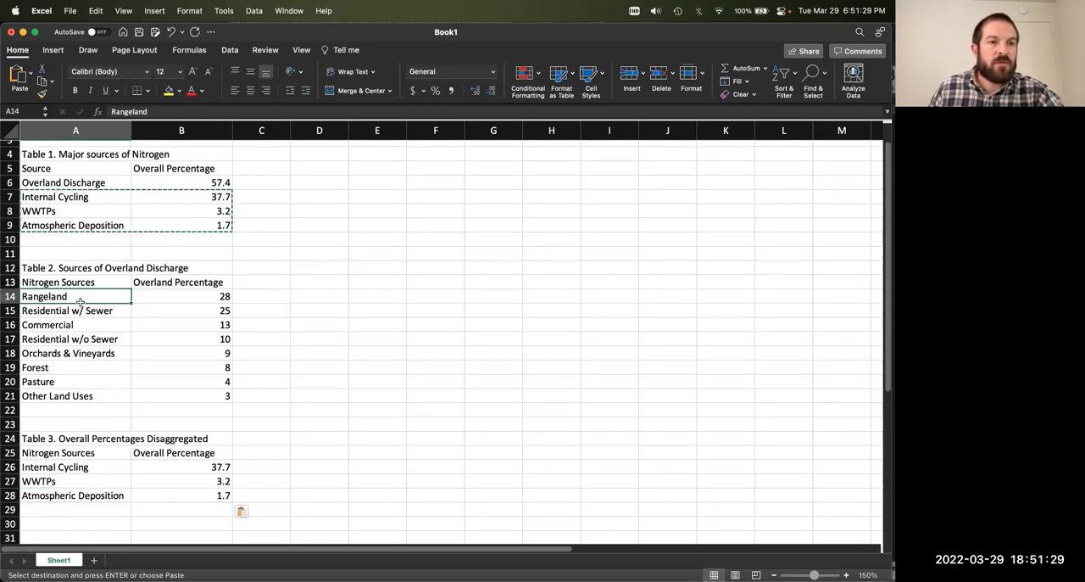
shift+click(88, 395)
key(super+c)
scroll(167, 369, down, 3)
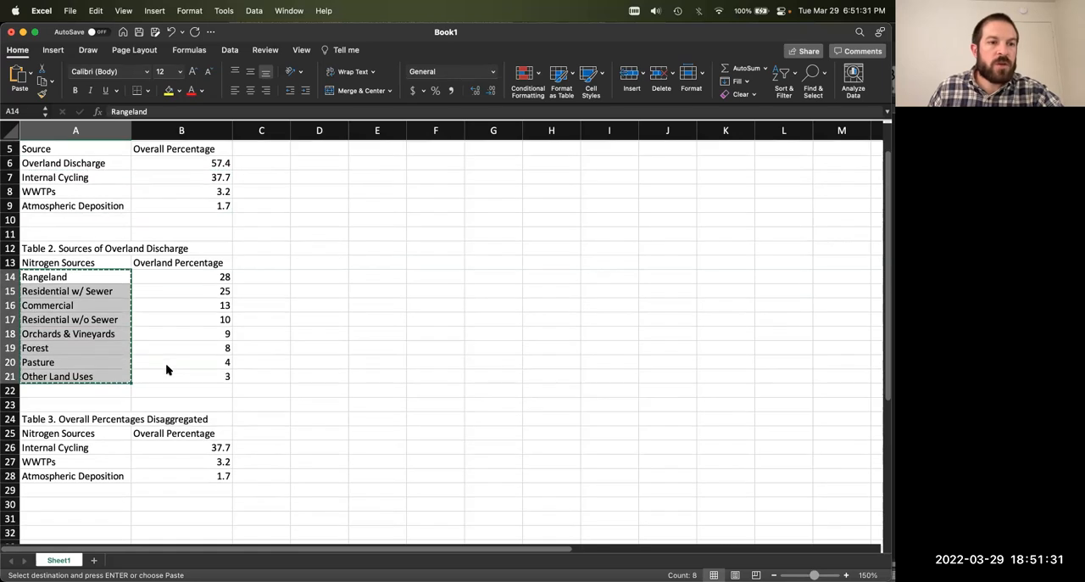
click(96, 467)
key(super+v)
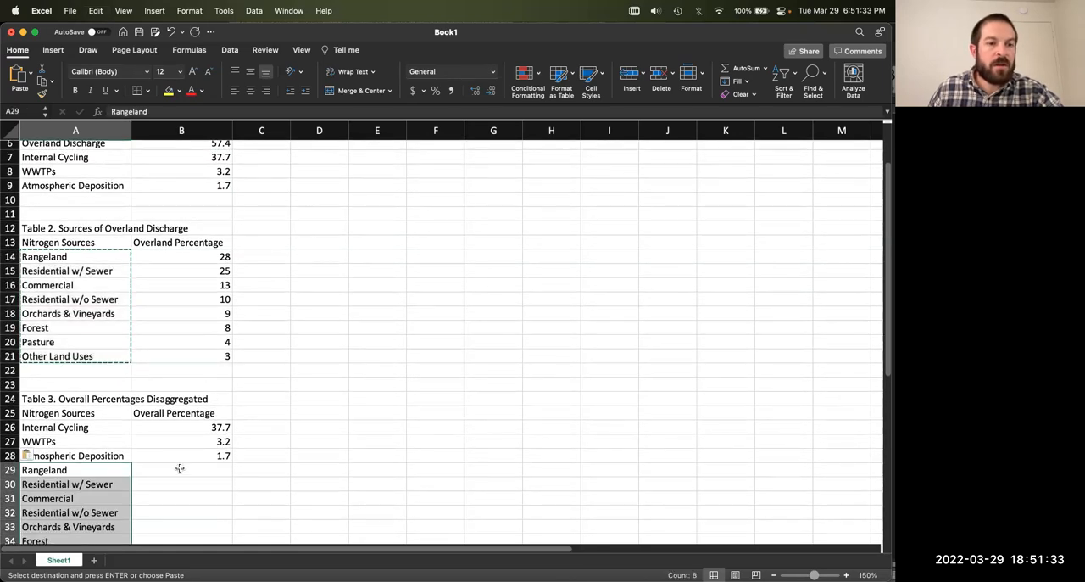
Step: Enter the Rangeland overall percentage formula =(B14/100)*B6 in B29 of Table 3
click(182, 472)
scroll(256, 379, up, 1)
scroll(254, 377, up, 2)
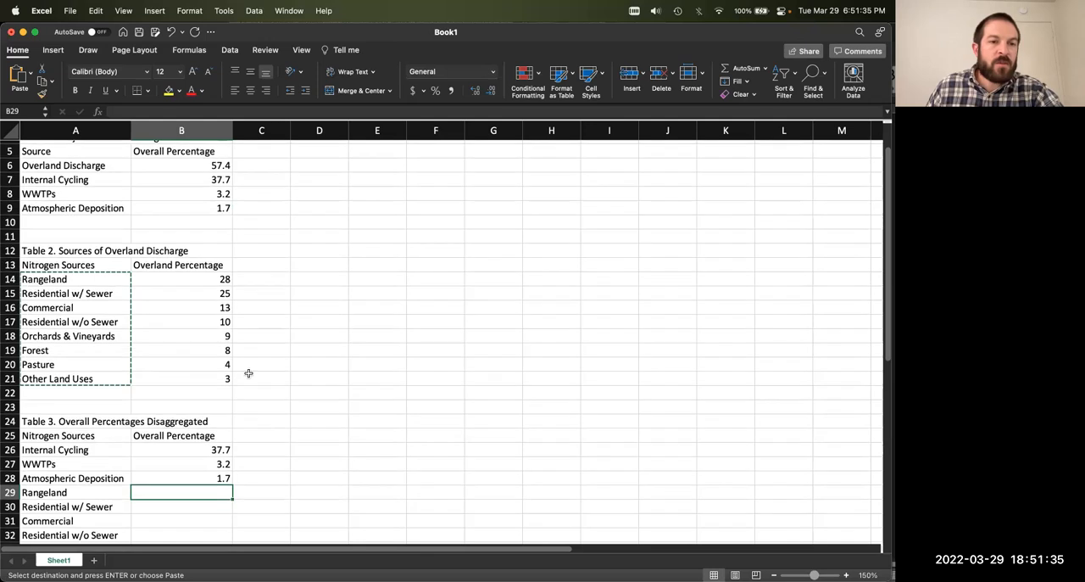
text(=)
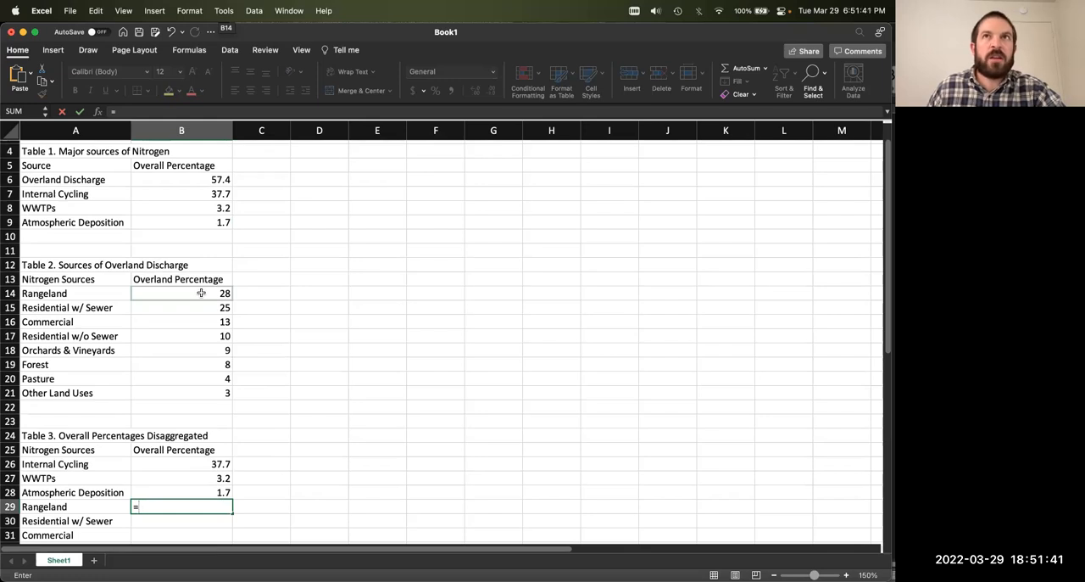
click(200, 293)
click(149, 107)
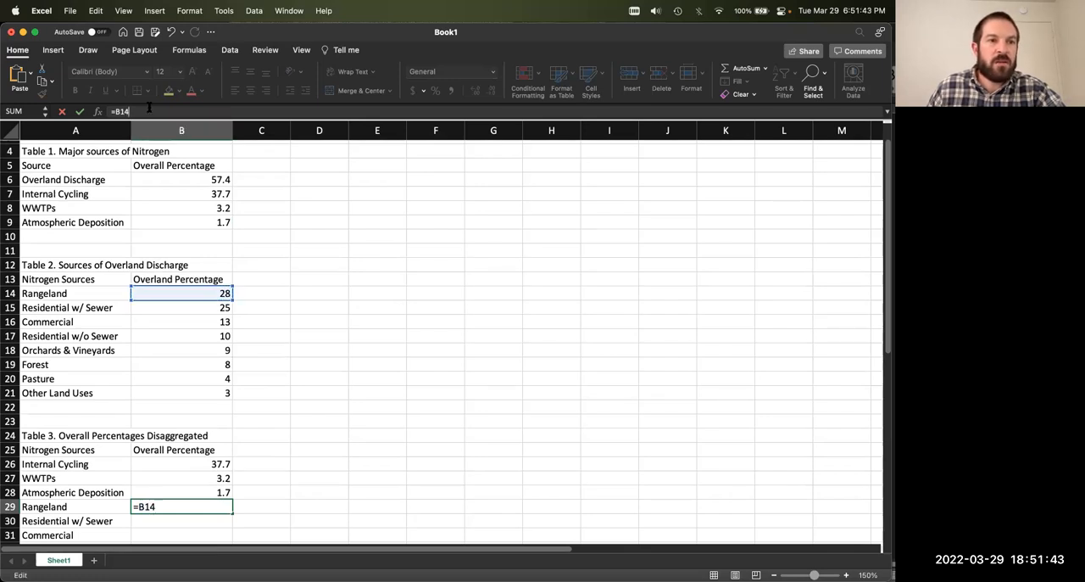
text(/100)
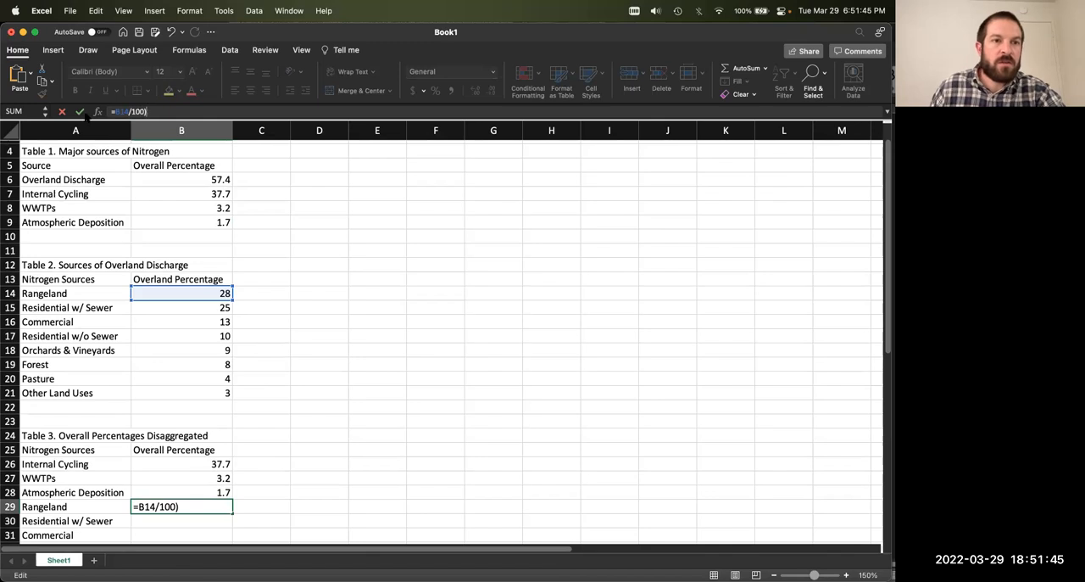
text(()
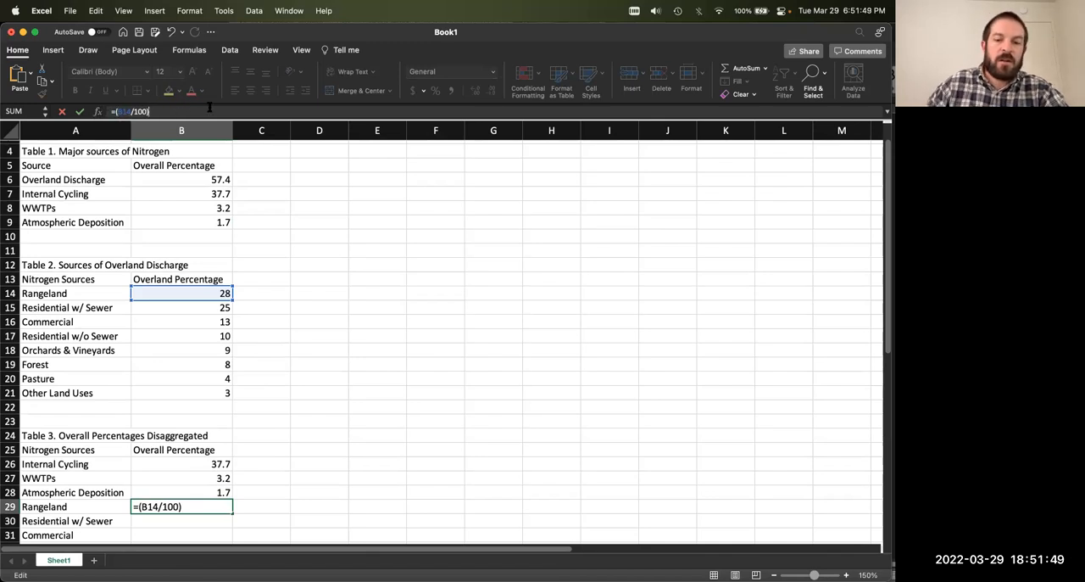
text(*)
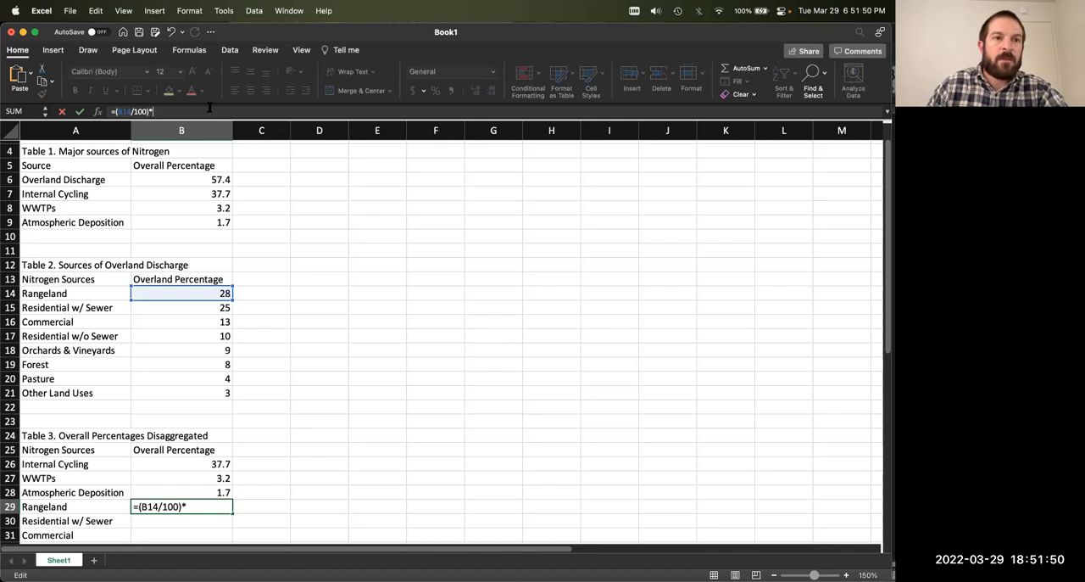
click(222, 179)
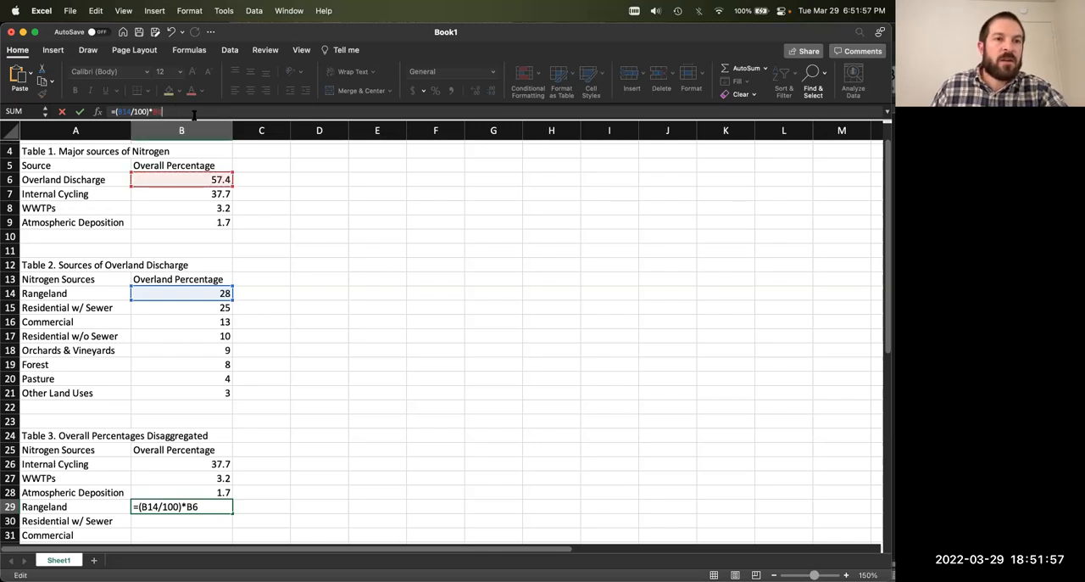
Step: Make the Overland Discharge reference in the B29 formula absolute as $B$6 and commit the formula
text($)
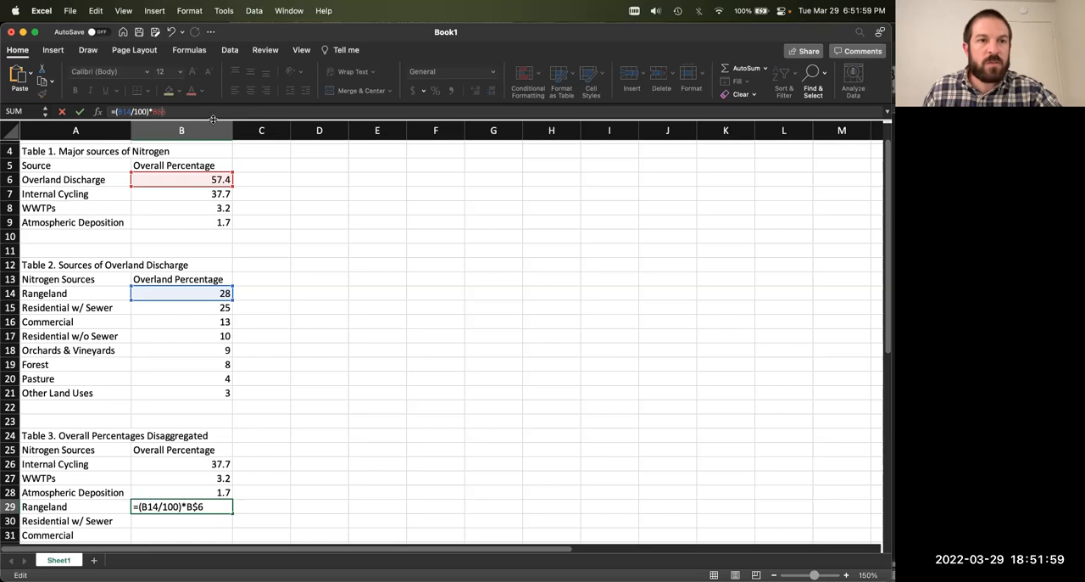
click(156, 111)
text($)
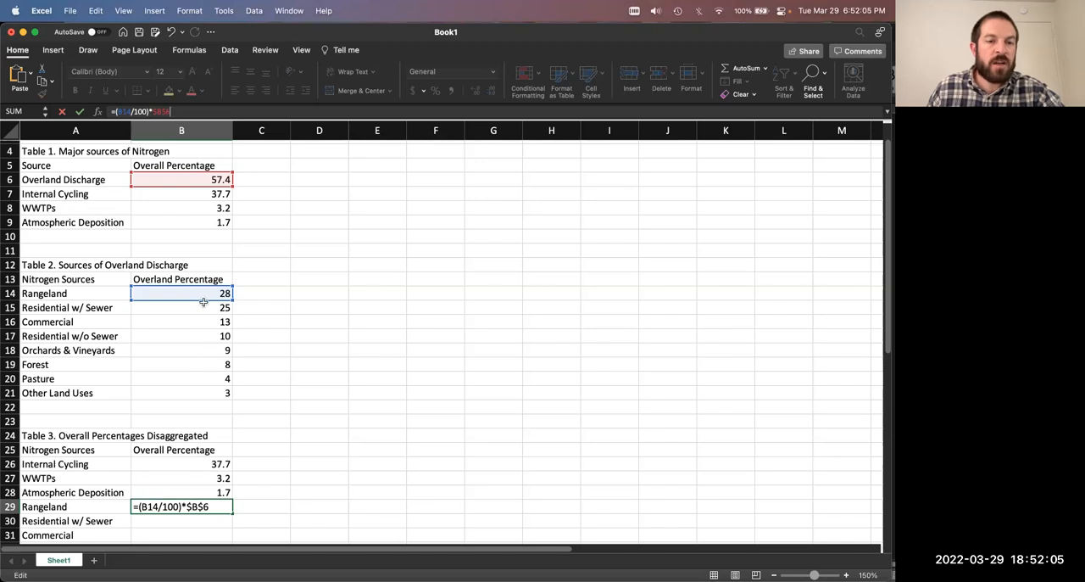
scroll(209, 509, down, 1)
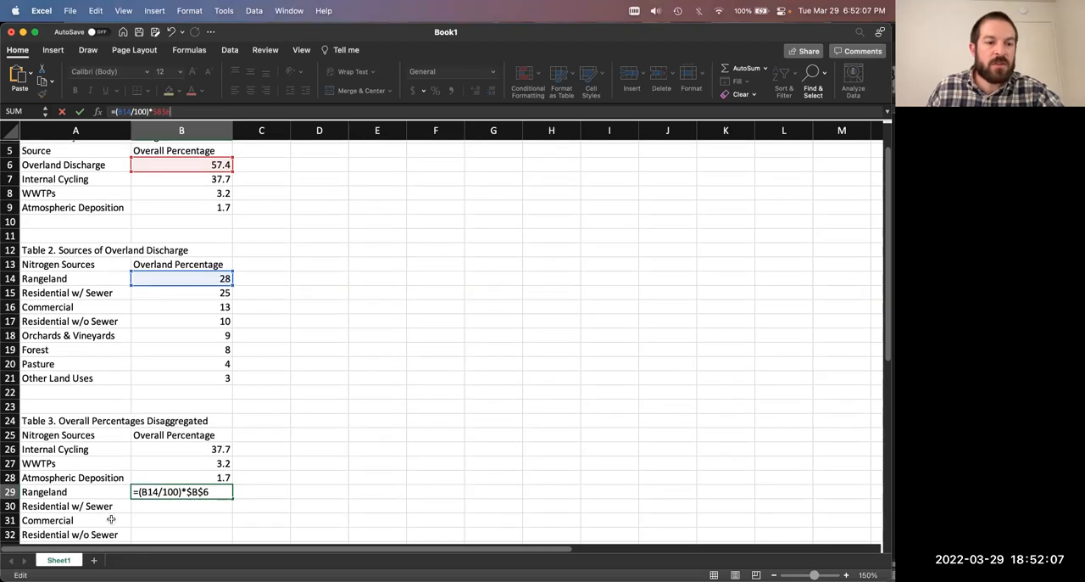
scroll(221, 206, up, 1)
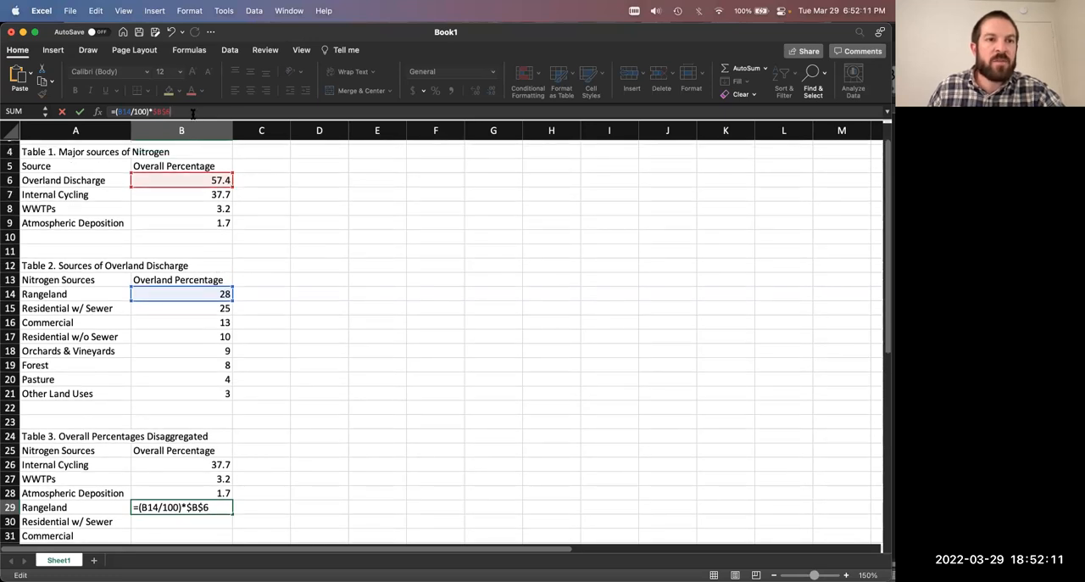
key(Return)
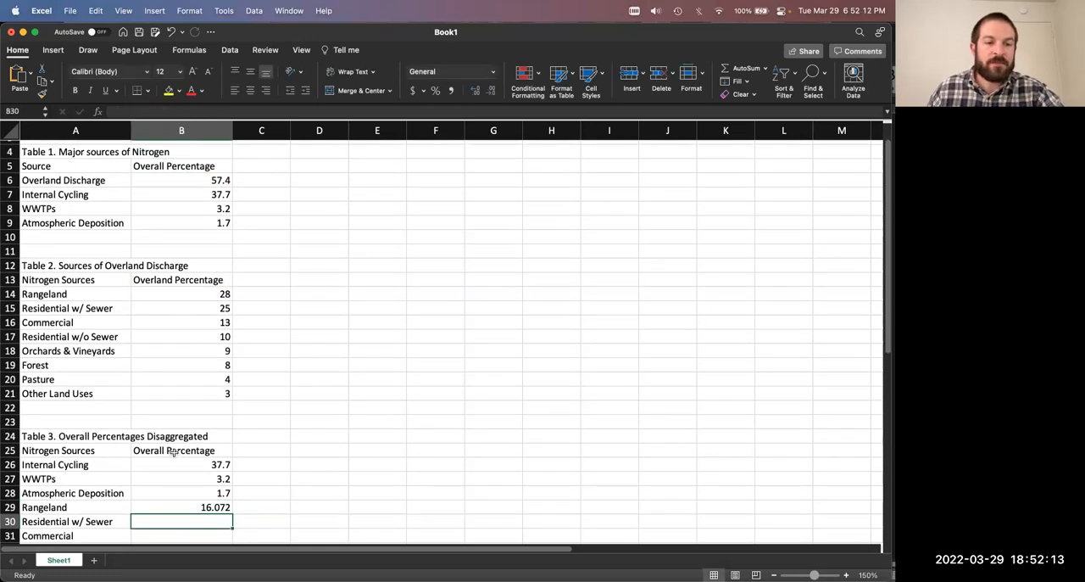
Step: Fill the Rangeland formula from B29 down through Other Land Uses in B36
scroll(187, 478, down, 5)
click(201, 435)
scroll(243, 435, down, 2)
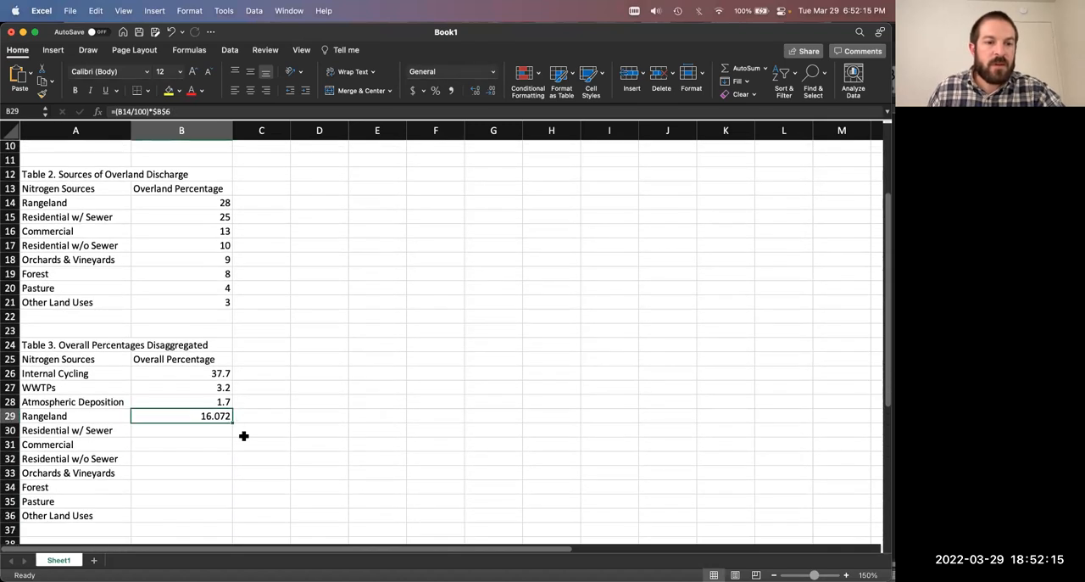
double_click(232, 422)
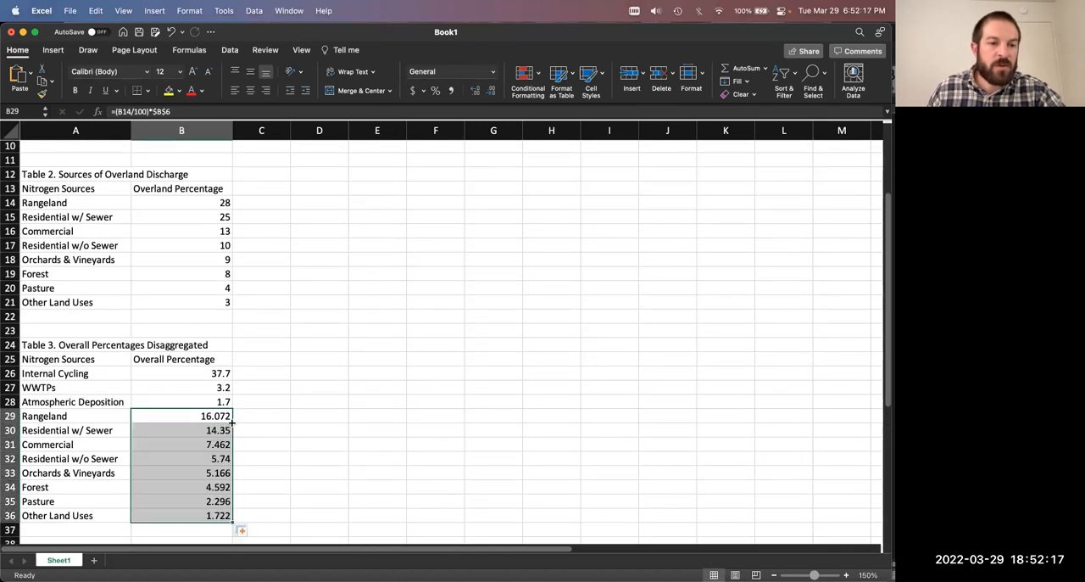
Step: Format the overland source percentages in B29:B36 as Number with one decimal place
scroll(280, 402, down, 3)
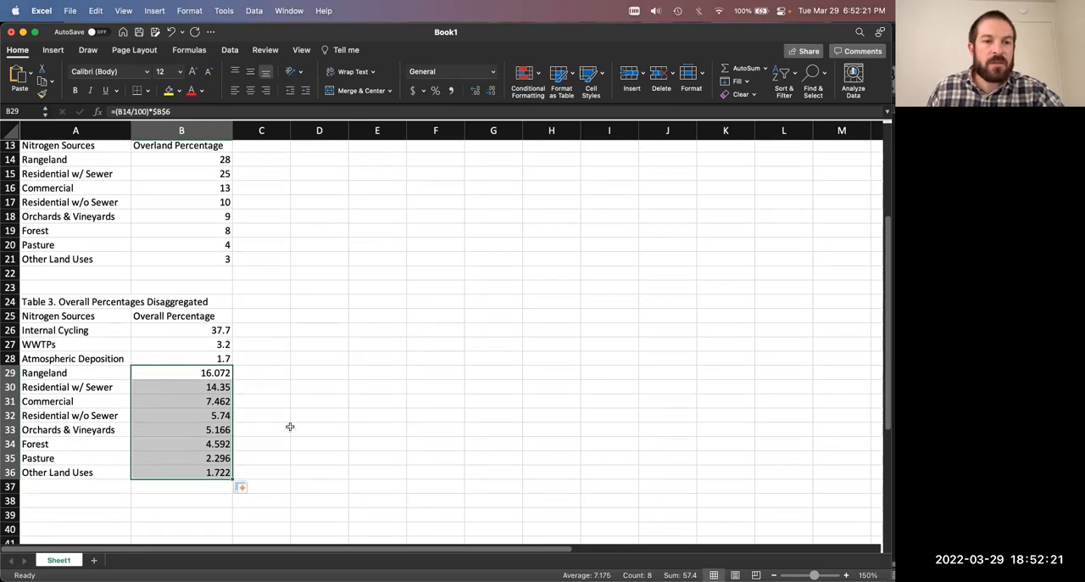
key(super+1)
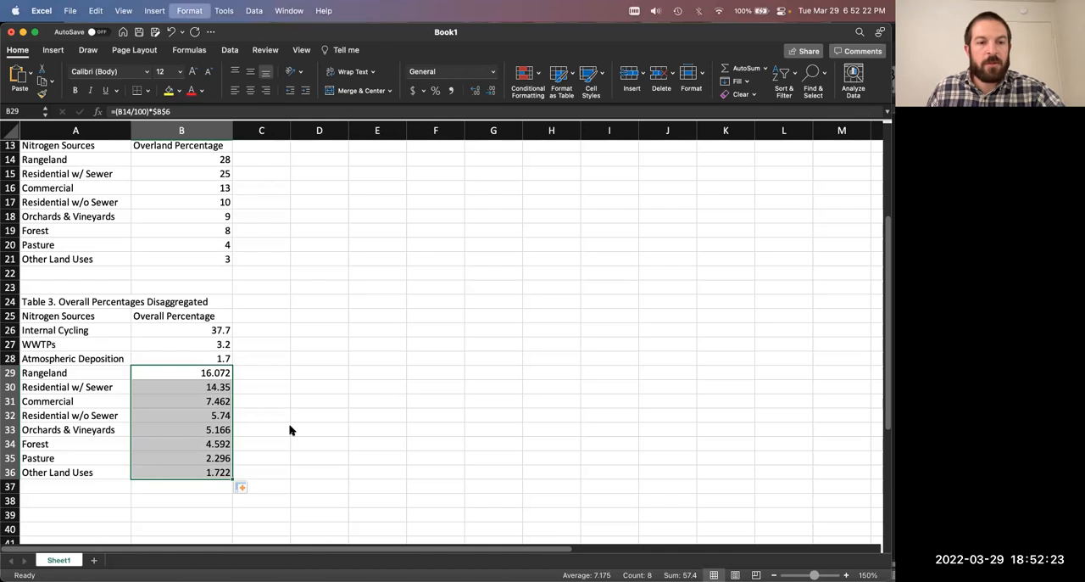
click(309, 145)
click(463, 170)
click(596, 407)
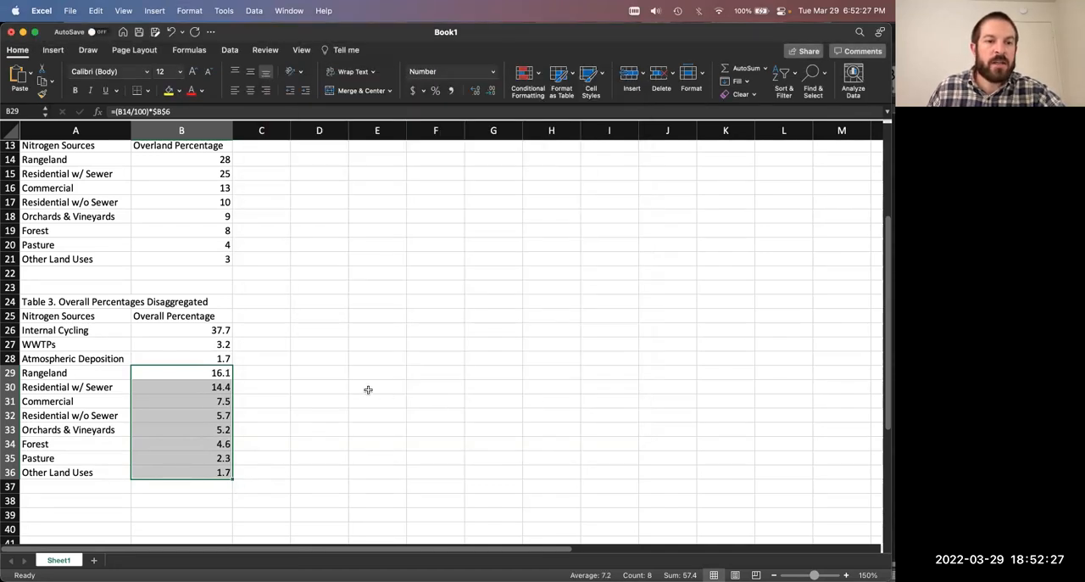
click(367, 387)
Step: Add a row labelled "Total" in A37 of Table 3 with the formula =SUM(B26:B36) in B37
scroll(311, 361, down, 3)
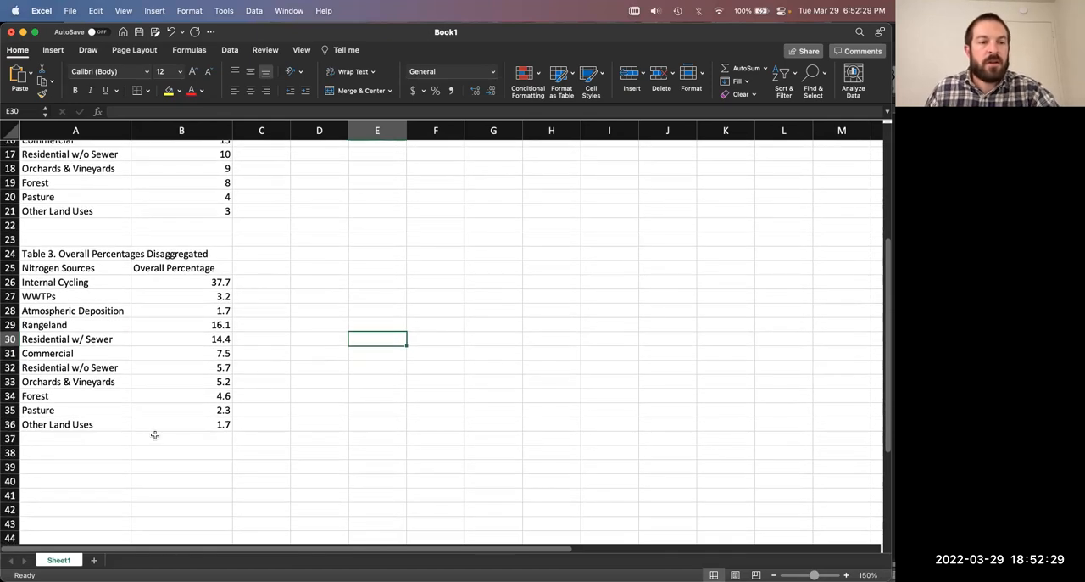
click(110, 437)
text(Total)
key(Return)
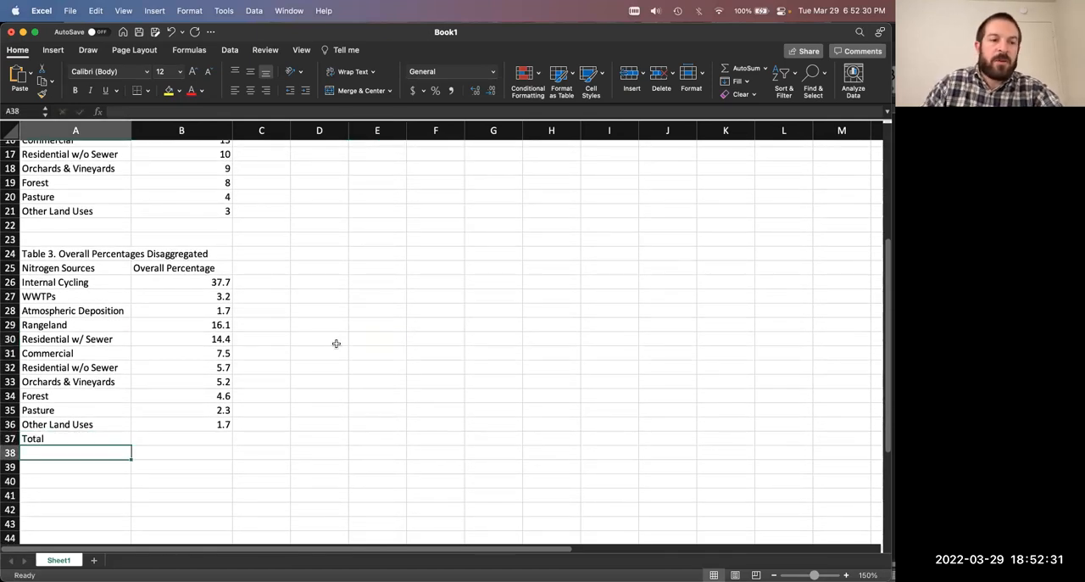
key(Up)
key(Right)
text(=sum()
drag(222, 282, 227, 419)
text())
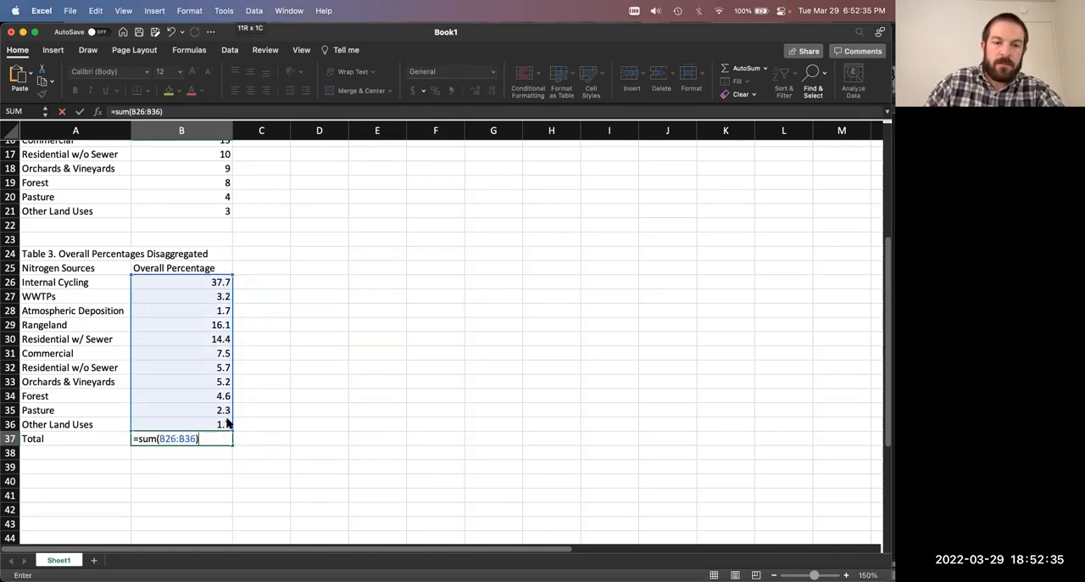
key(Return)
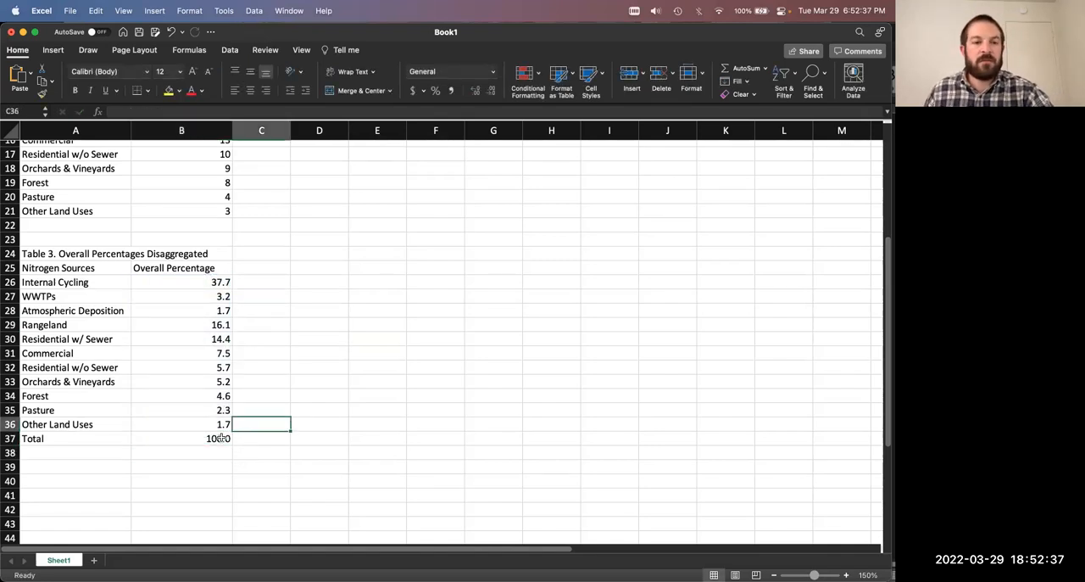
key(Up)
Step: Save the workbook to the Mac under the name Book1
click(324, 382)
key(super+s)
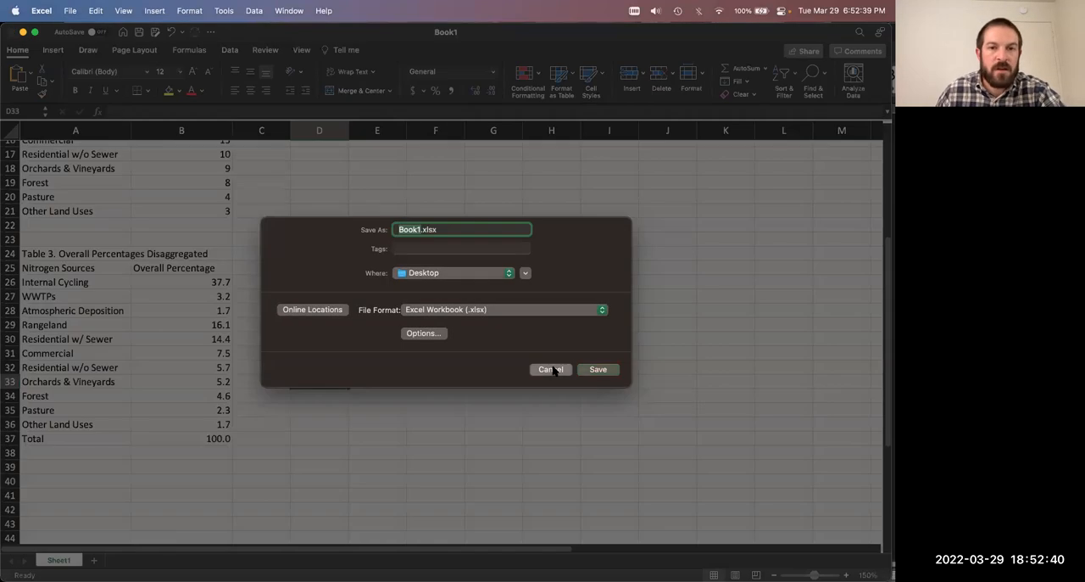
click(551, 370)
click(312, 342)
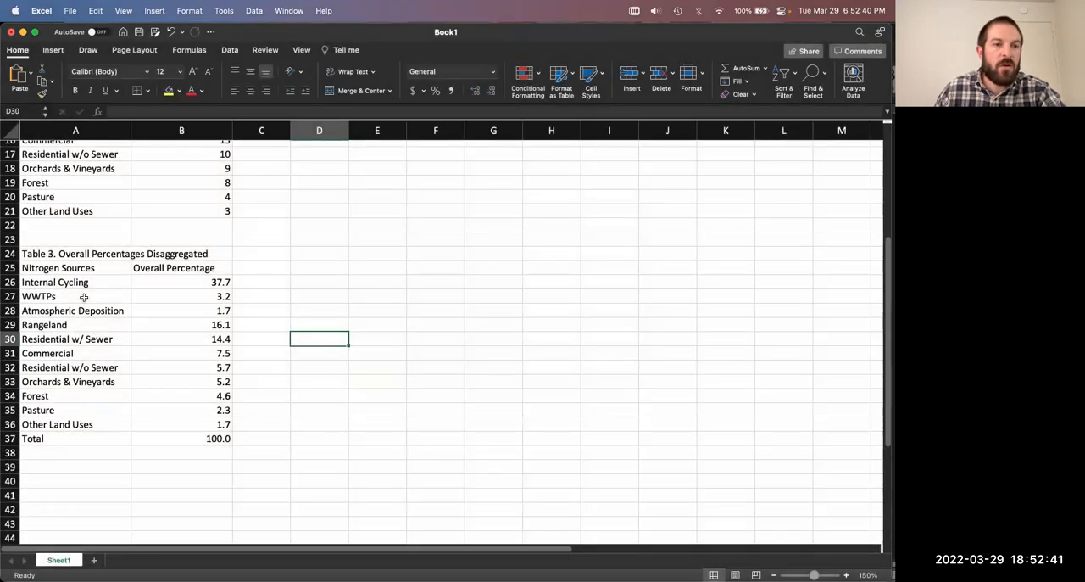
key(super+s)
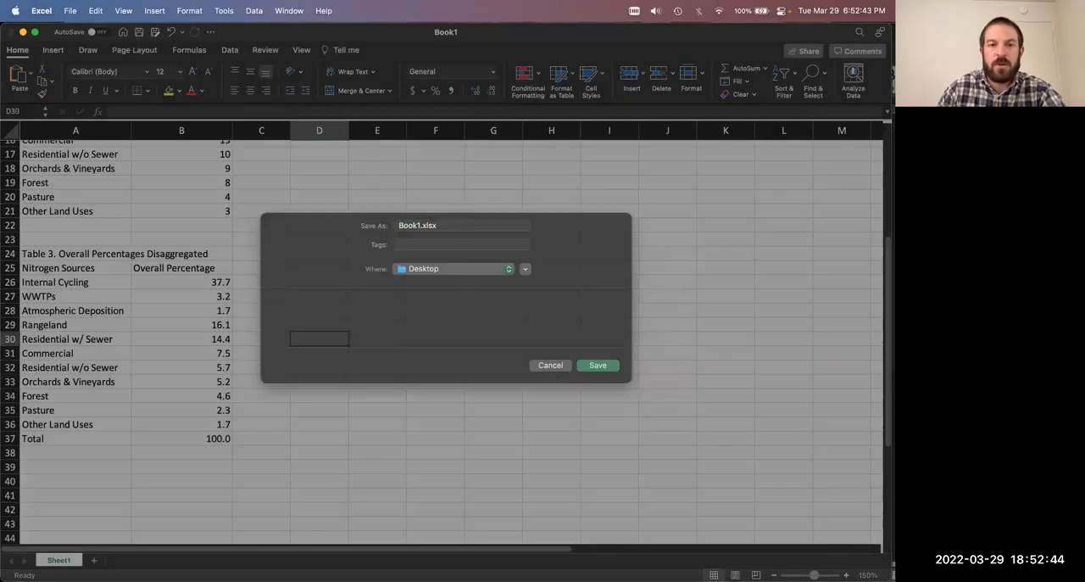
key(Return)
click(238, 224)
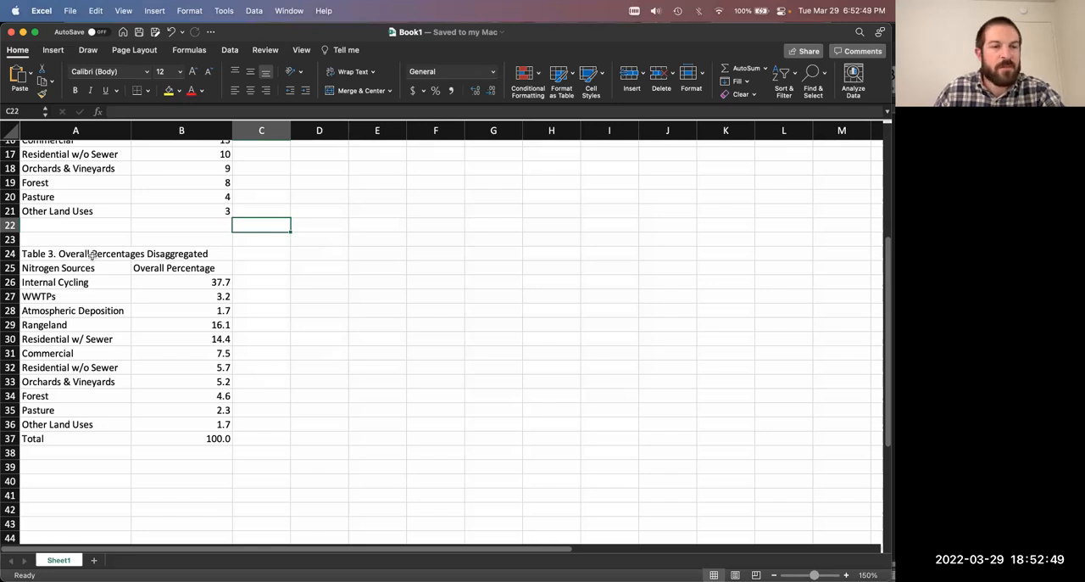
Step: Review the Table 3 percentages together with the Nitrogen Load (tons/yr) value in B1
drag(44, 254, 184, 438)
click(282, 421)
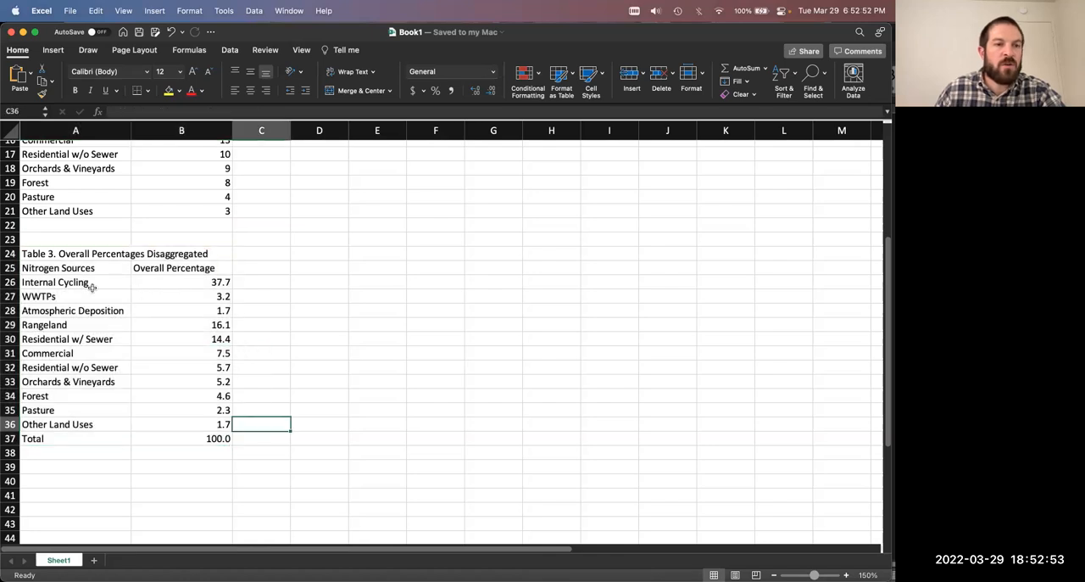
scroll(136, 295, up, 5)
scroll(133, 367, down, 3)
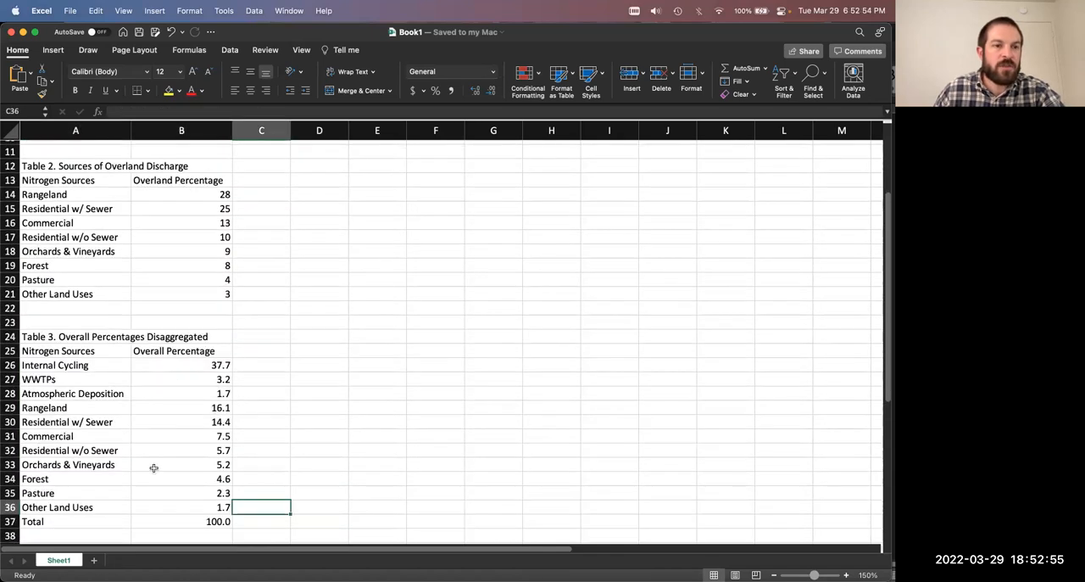
scroll(144, 450, down, 1)
scroll(136, 428, up, 5)
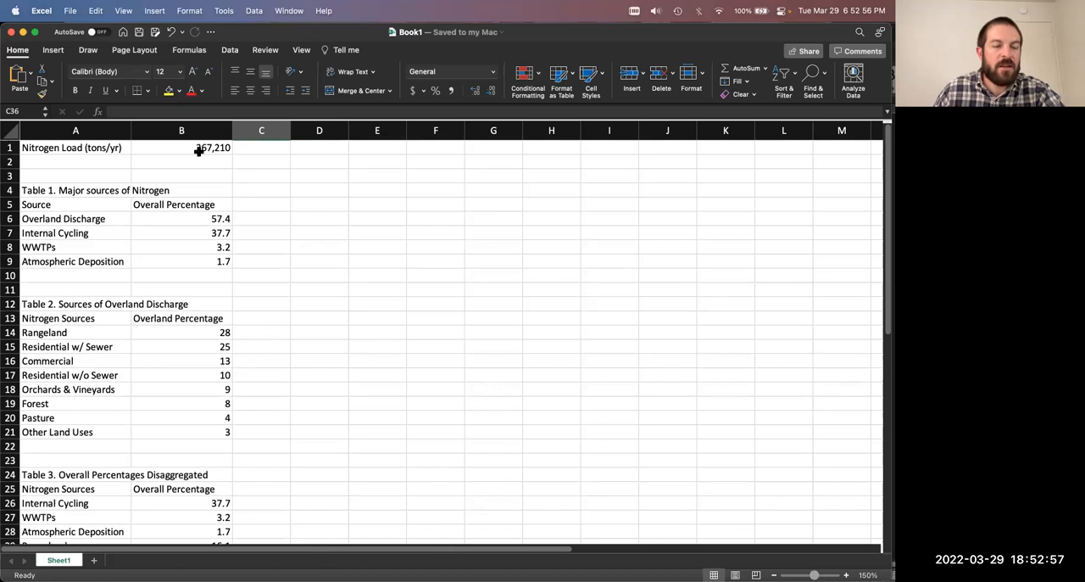
scroll(207, 305, down, 5)
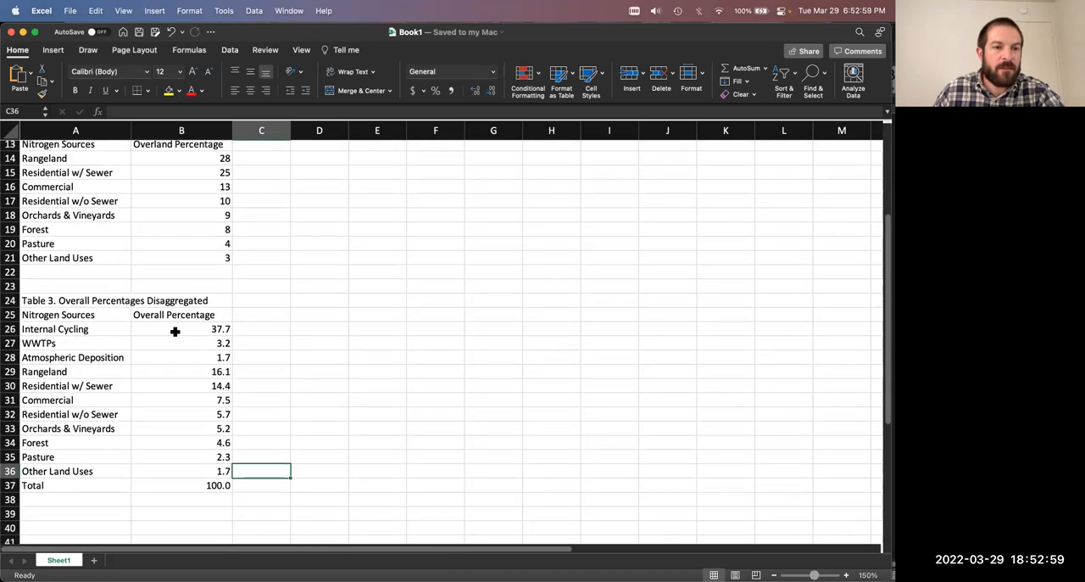
scroll(102, 325, up, 5)
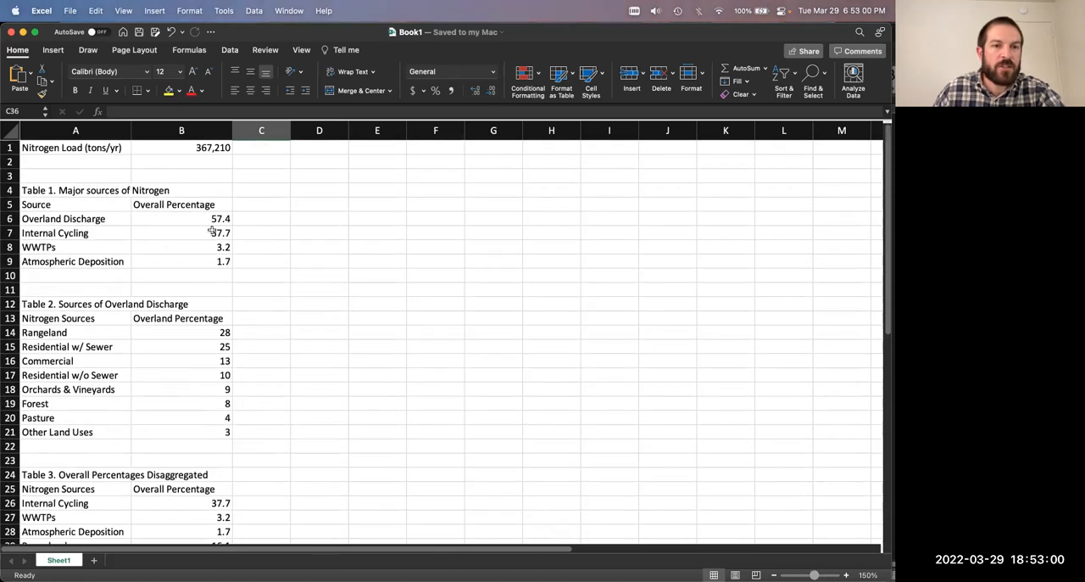
click(204, 146)
scroll(260, 336, down, 5)
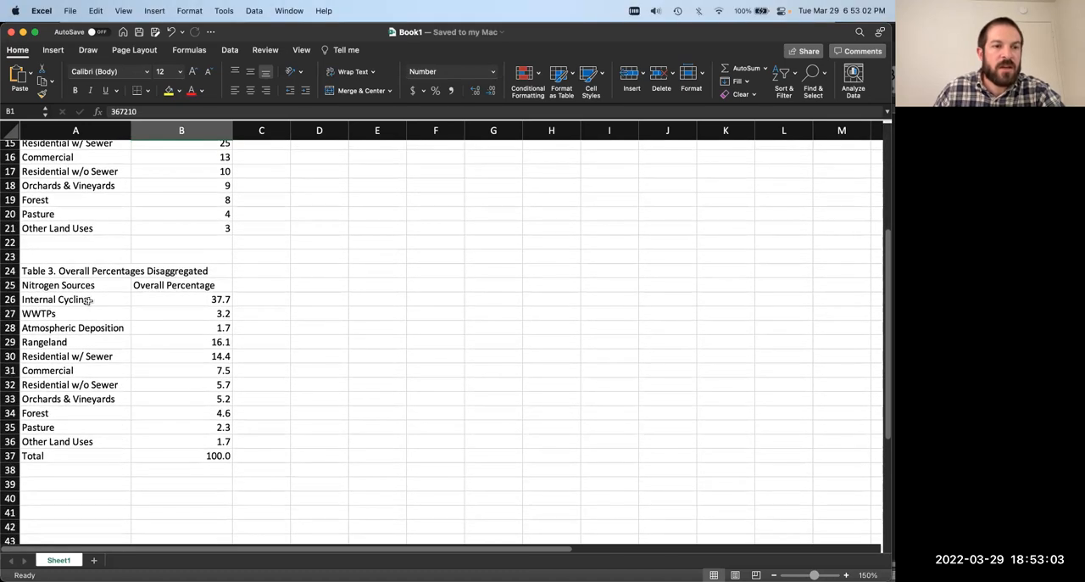
drag(55, 299, 174, 441)
click(335, 437)
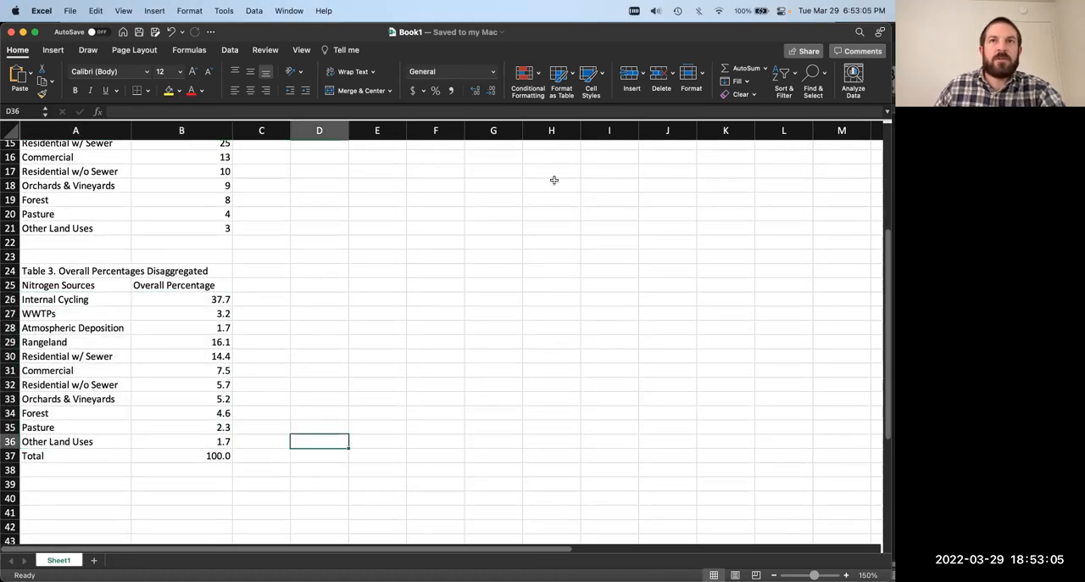
Step: Switch to the Exercise2 document in Word, move its window fully into view and read the instructions for Tables 4 and 5
mouse_move(857, 575)
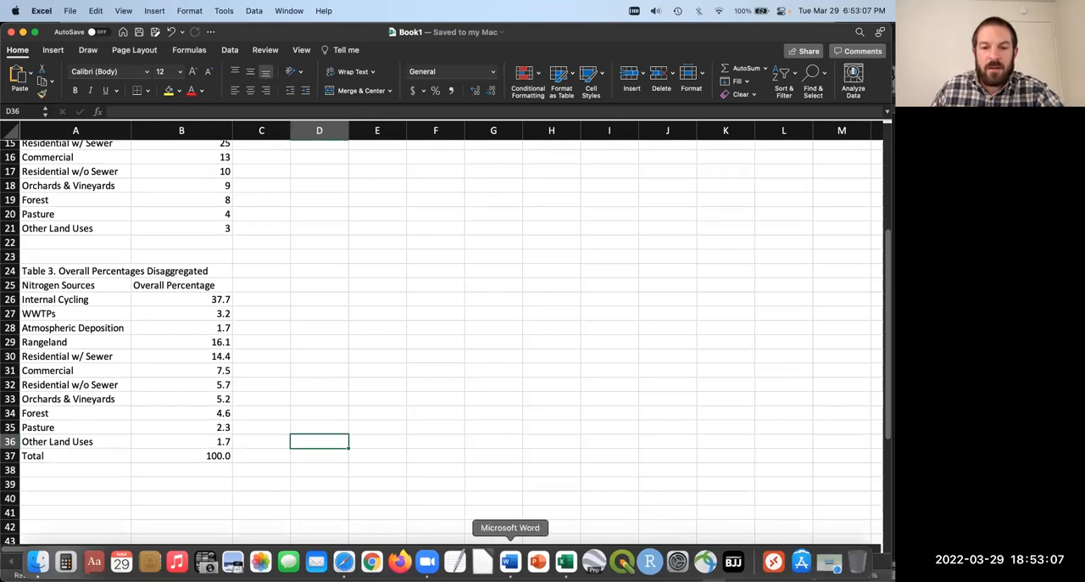
click(510, 562)
scroll(628, 338, down, 8)
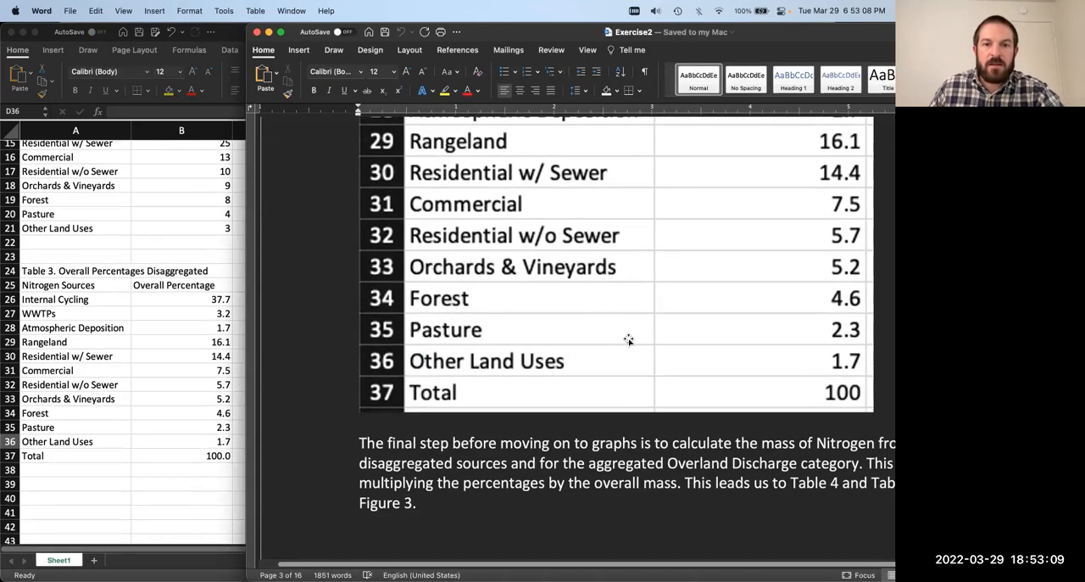
drag(746, 31, 633, 15)
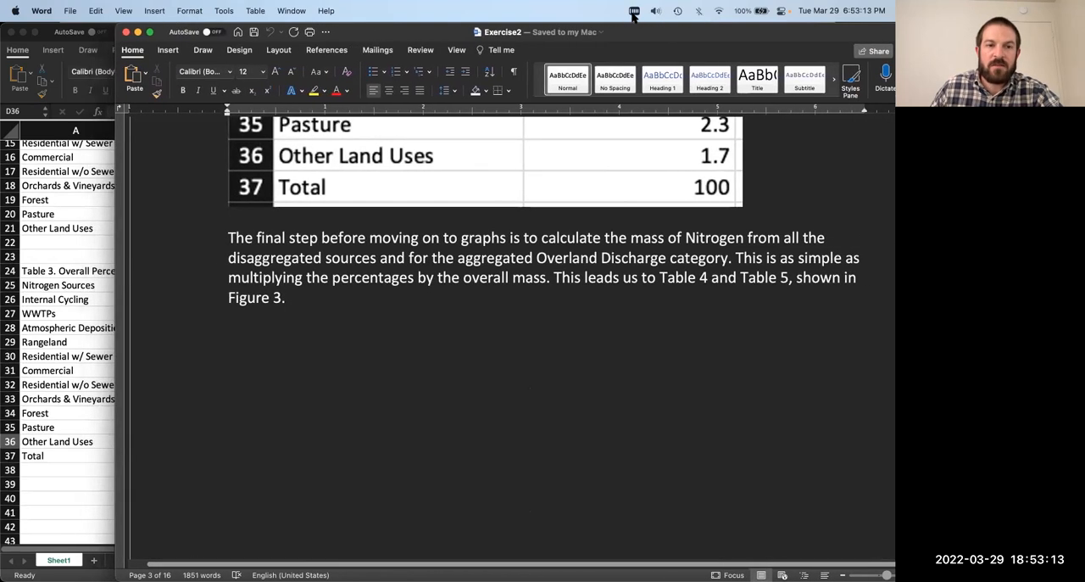
Step: Read further in the Exercise2 document to Figure 3 and examine the layout of Table 4
scroll(693, 363, down, 2)
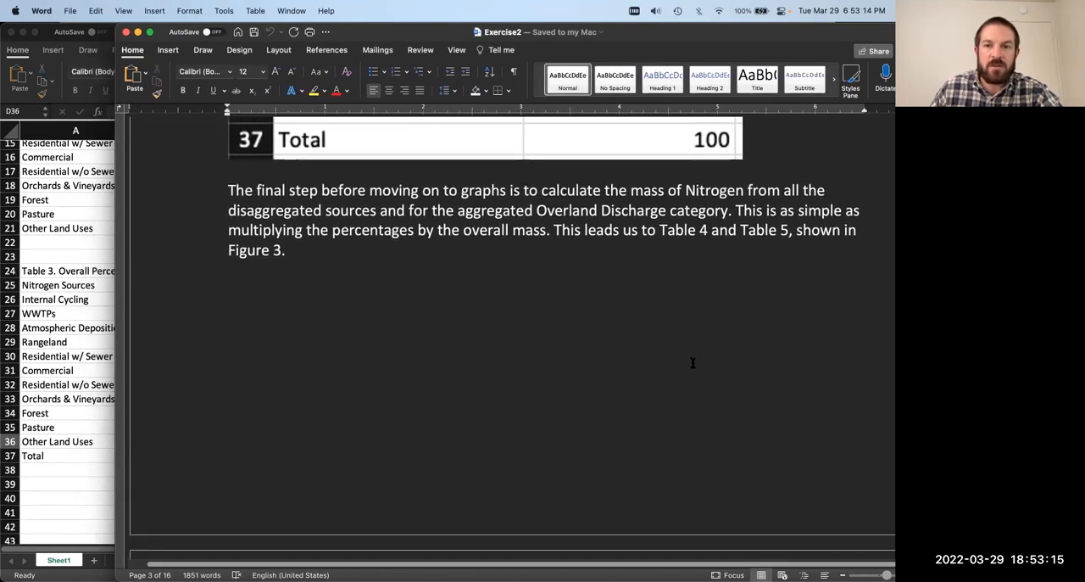
scroll(693, 362, down, 2)
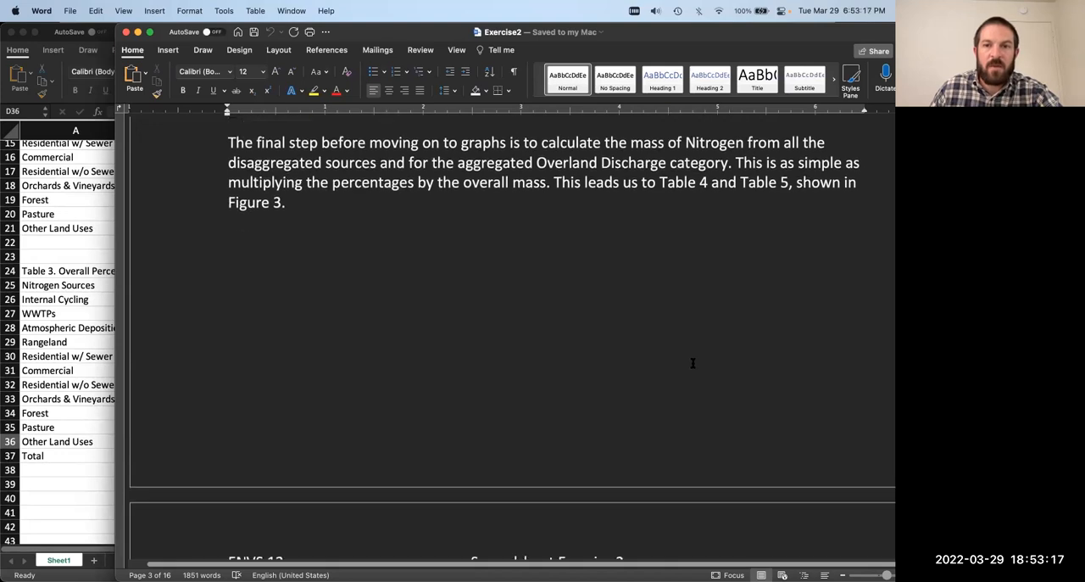
scroll(692, 362, down, 2)
scroll(692, 363, down, 18)
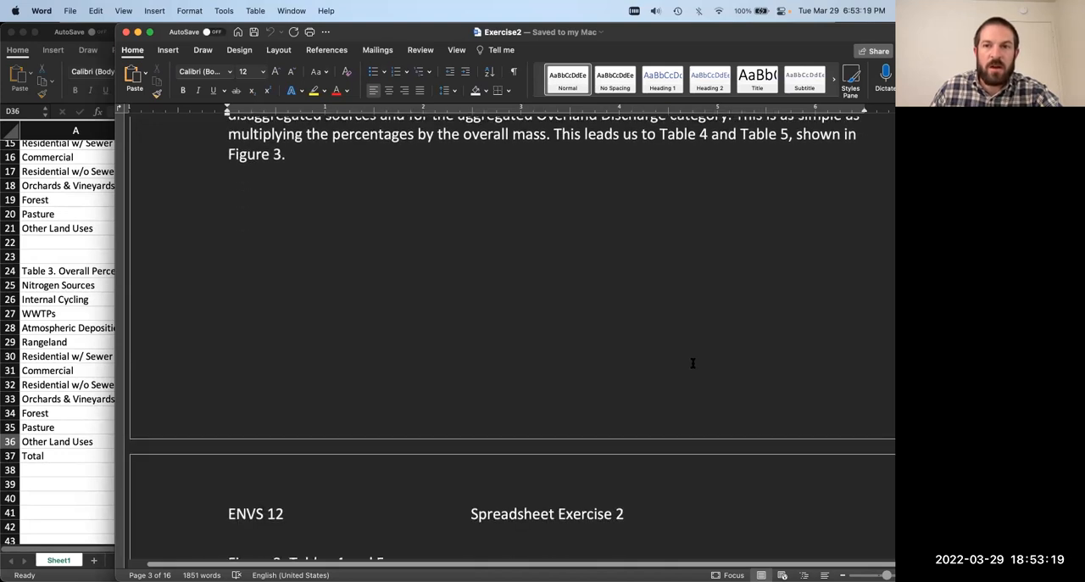
scroll(693, 364, down, 15)
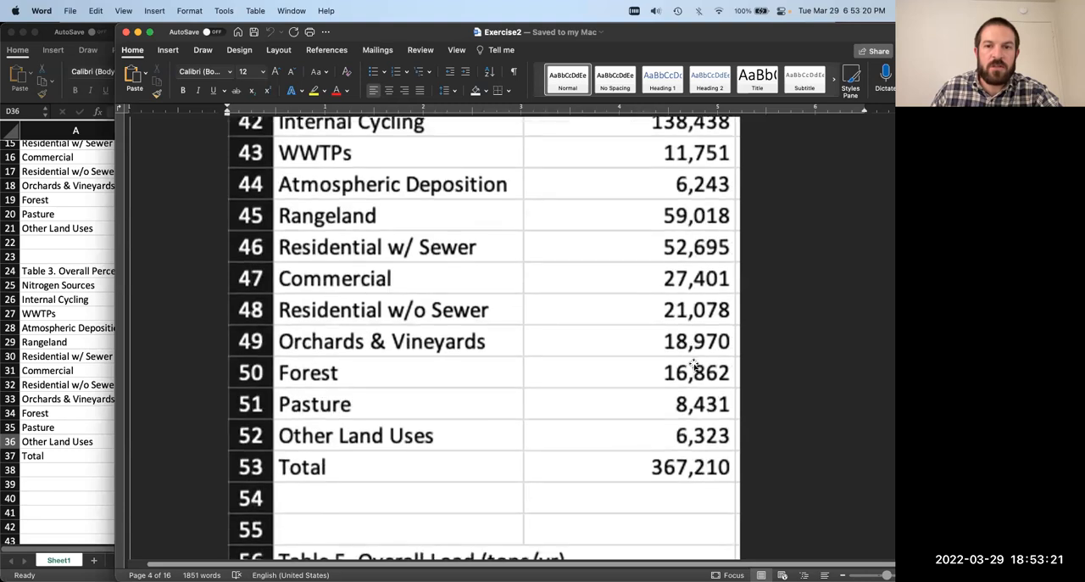
scroll(693, 364, up, 6)
scroll(693, 364, up, 8)
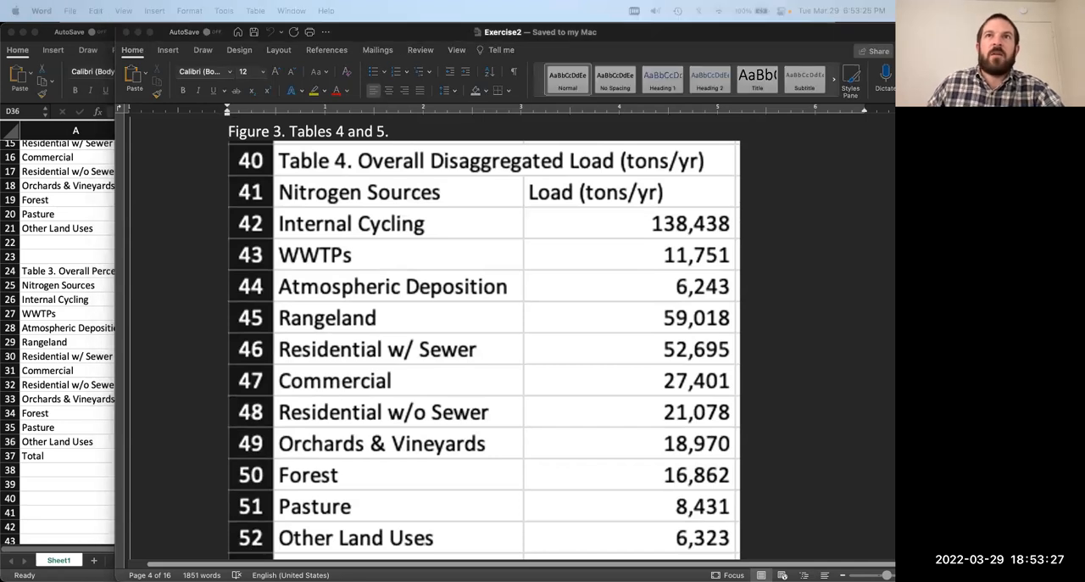
Step: Put the Word document aside, return to the Excel workbook and enter the title "Table 4. Overall Diaggregated Load (tons/yr)" in A40
drag(334, 26, 534, 85)
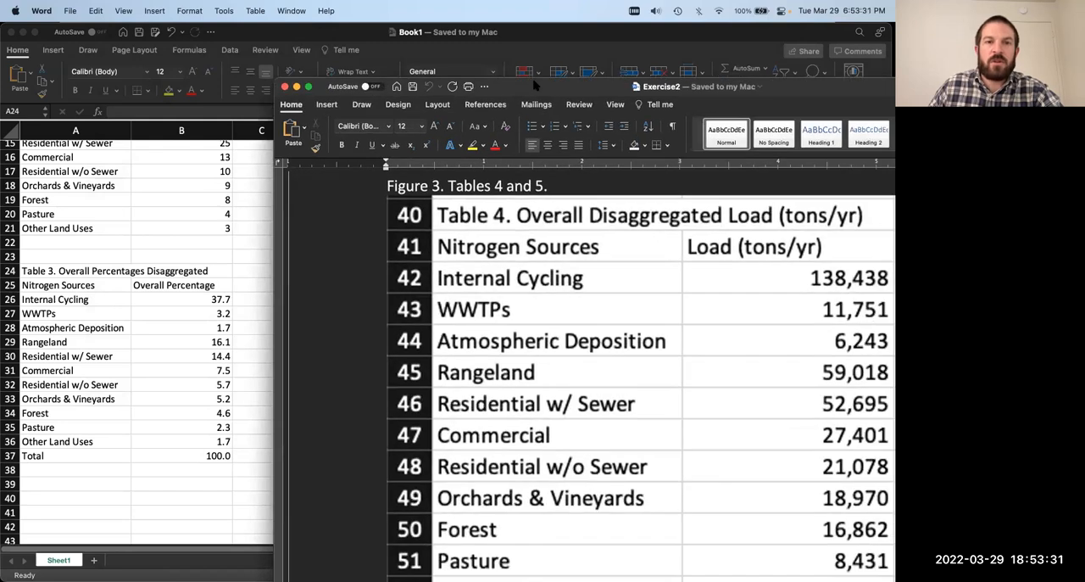
click(297, 86)
click(70, 492)
click(64, 501)
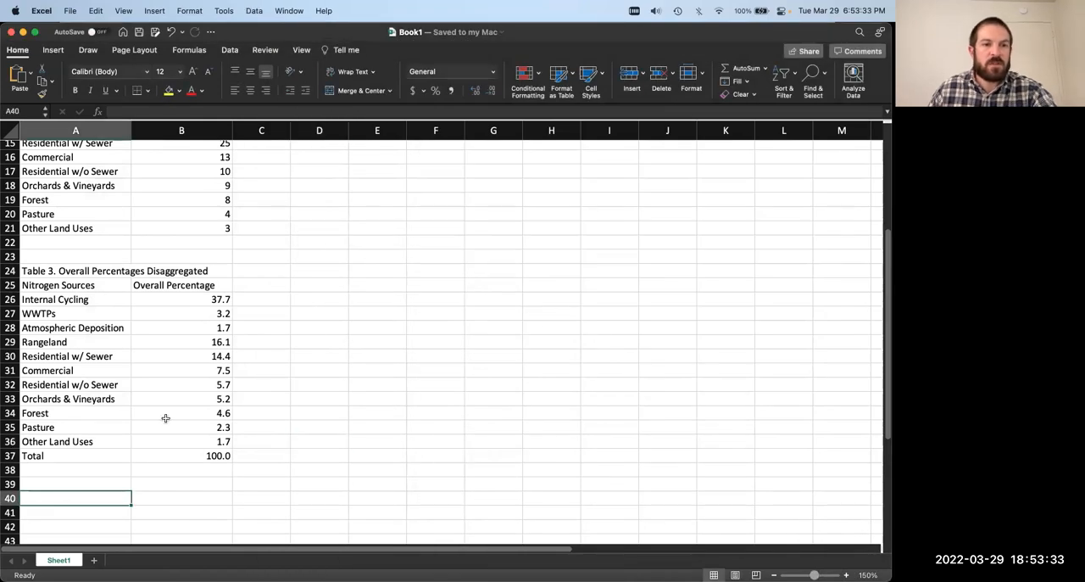
text(Table )
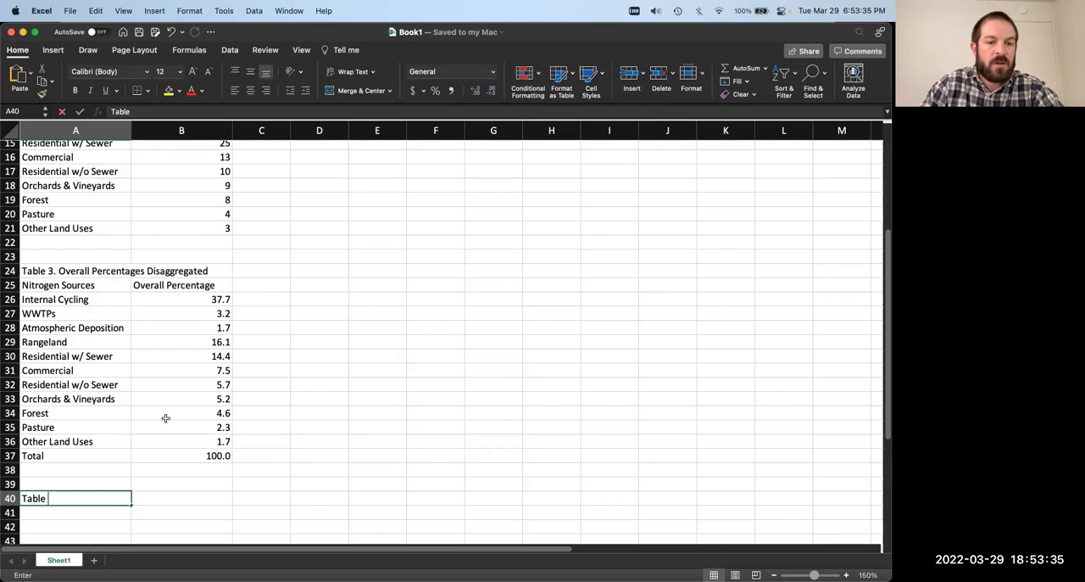
text(4. Overall D)
text(isa)
key(BackSpace)
text(saggregarted Load ()
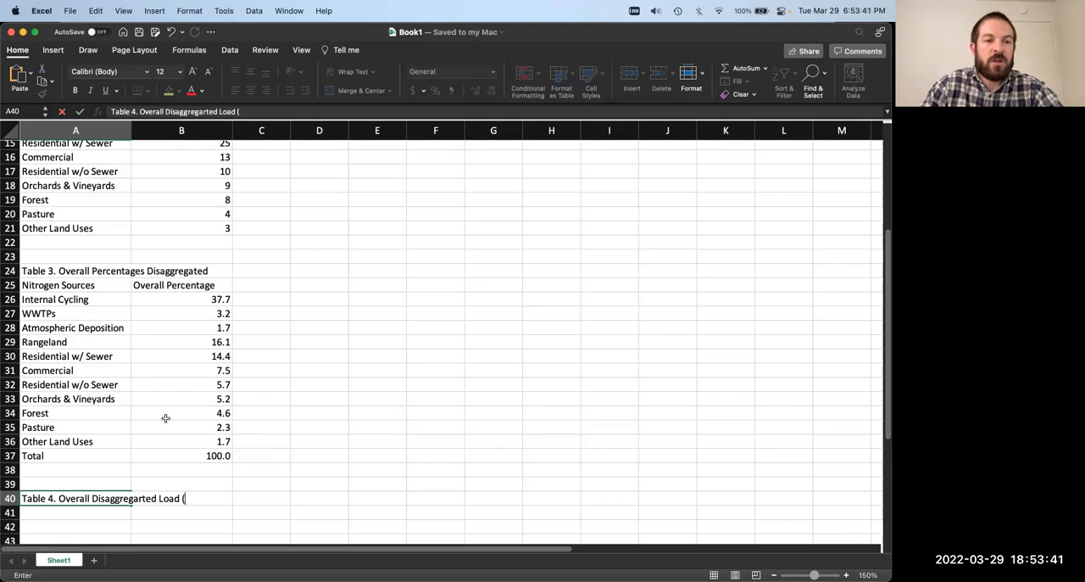
double_click(205, 105)
text(Diaggregated)
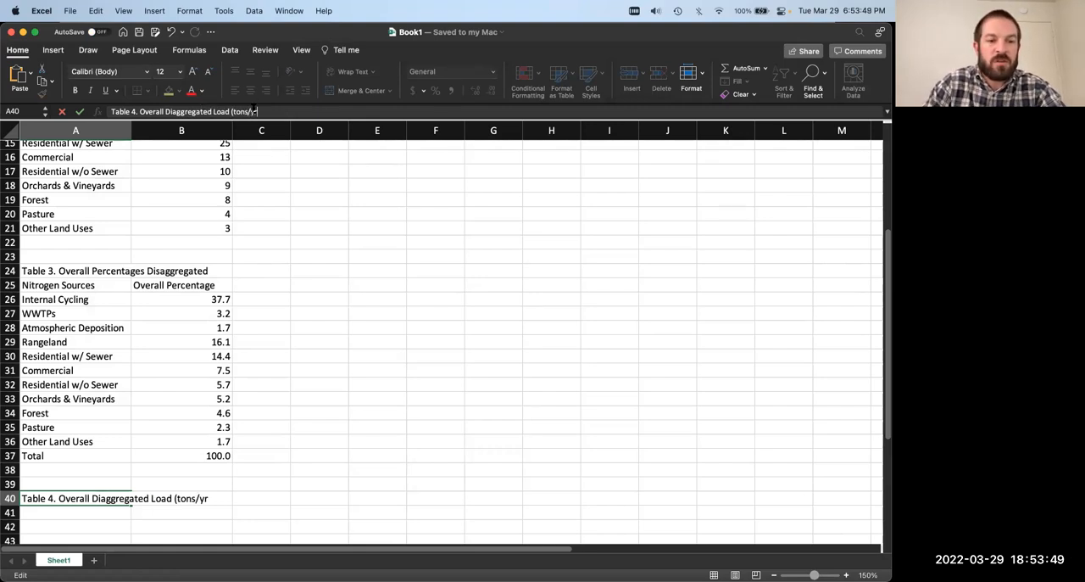
key(Return)
Step: Copy the Table 3 column headings from A25:B25 into A41:B41 as the headings of Table 4
scroll(144, 352, down, 1)
scroll(144, 352, down, 5)
scroll(102, 280, up, 2)
click(74, 217)
drag(74, 203, 192, 208)
key(super+c)
click(108, 430)
key(super+v)
Step: Change the Table 4 heading in B41 to "Load (tons/yr)"
click(174, 431)
double_click(147, 111)
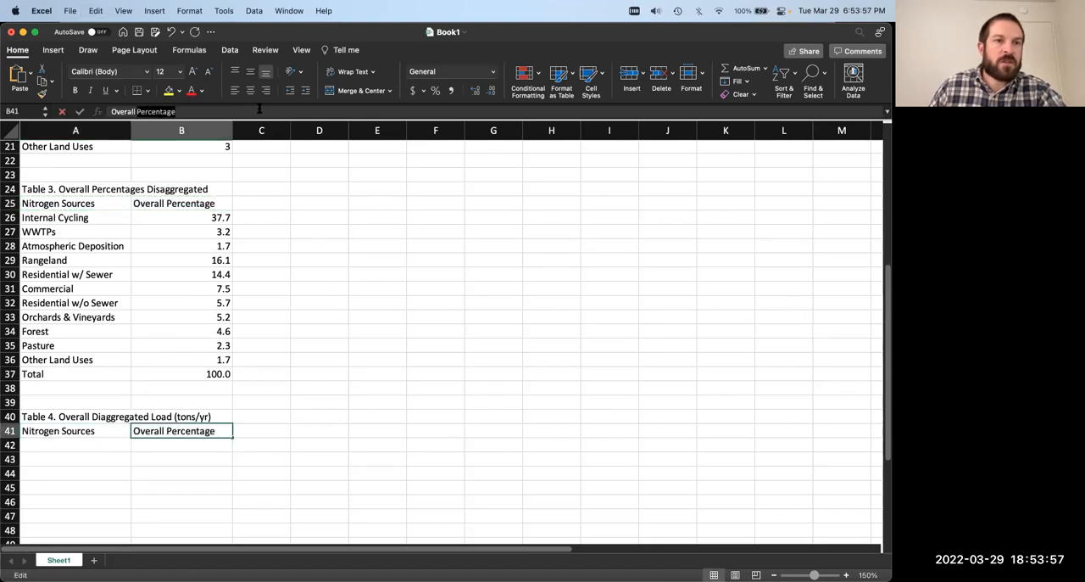
text(L)
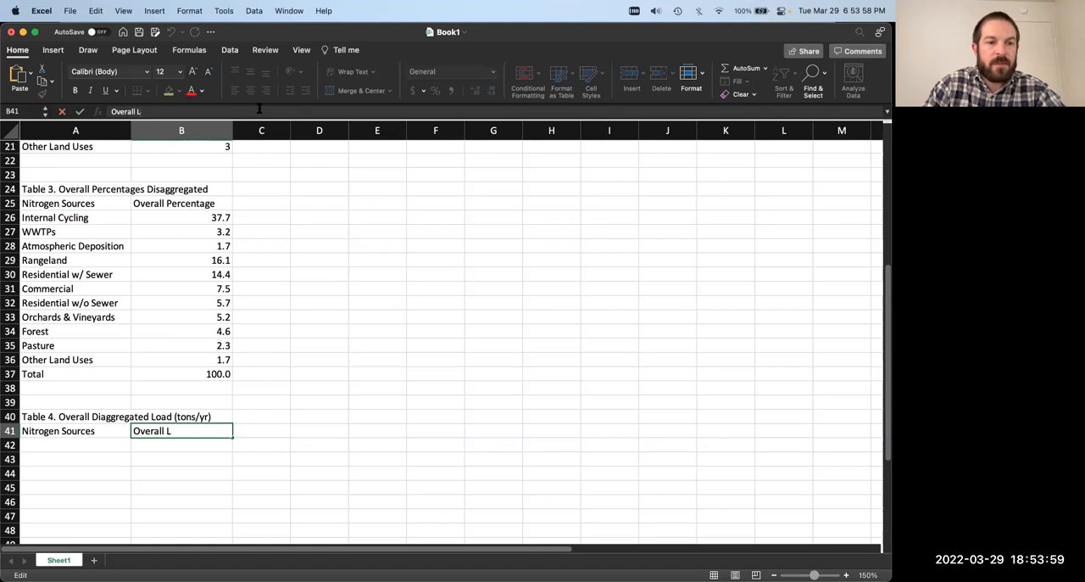
text(o)
key(BackSpace)
key(BackSpace)
key(BackSpace)
key(BackSpace)
key(BackSpace)
key(BackSpace)
key(BackSpace)
key(BackSpace)
key(BackSpace)
key(BackSpace)
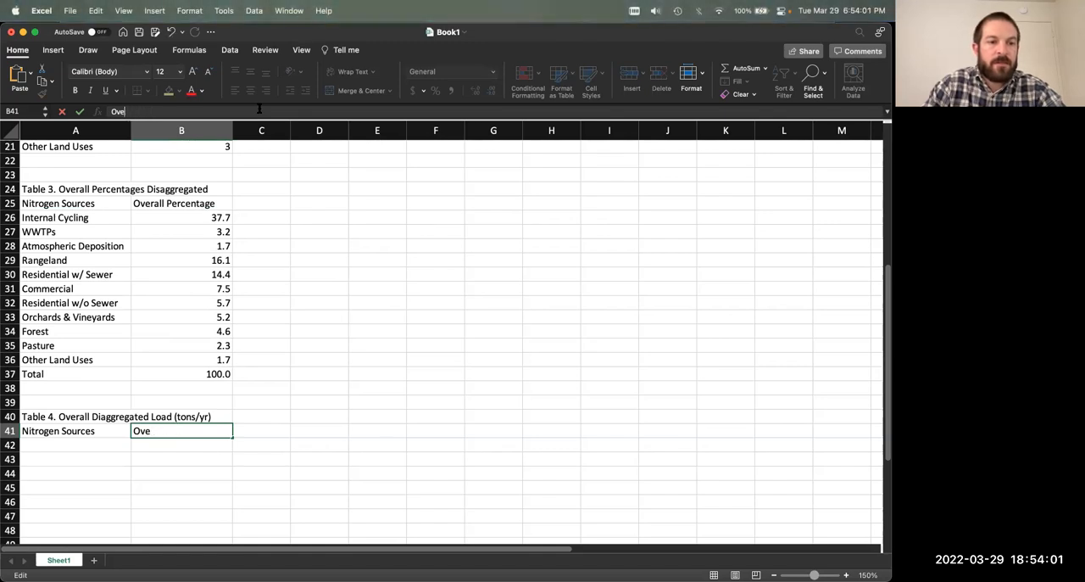
text(Load)
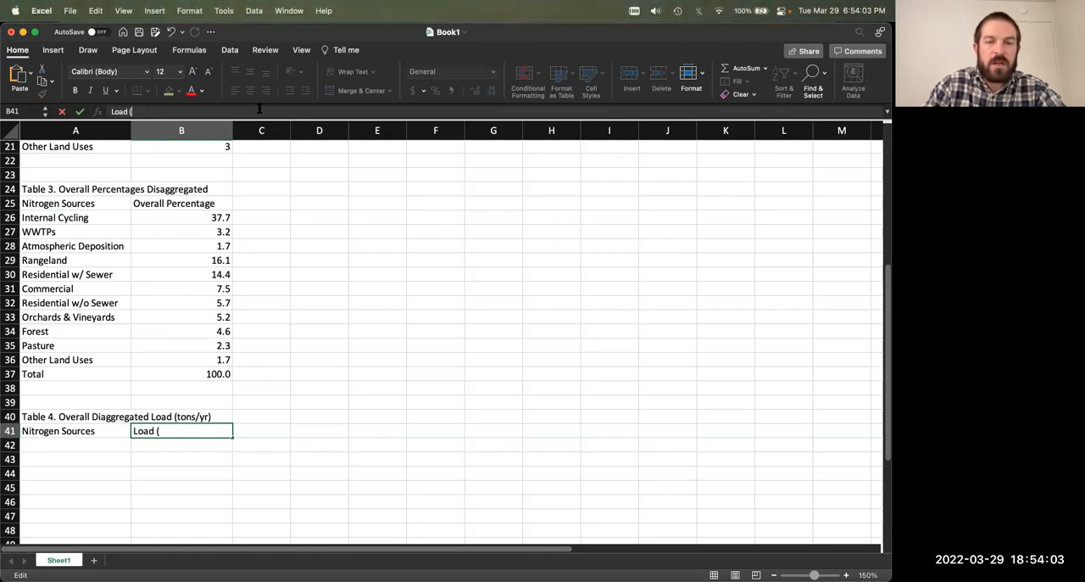
text( (tons/yr)
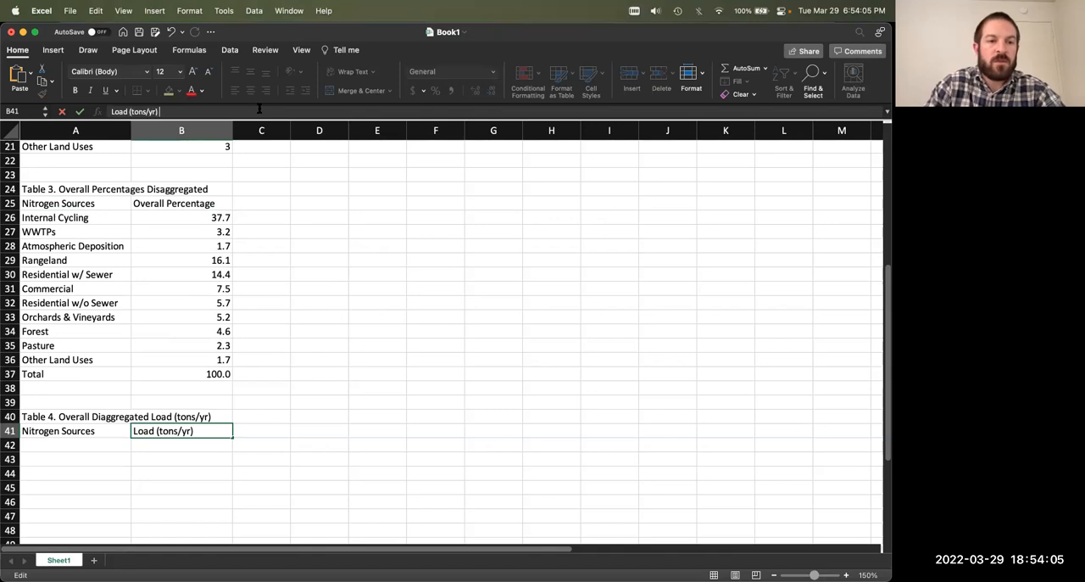
text())
key(Return)
Step: Copy the nitrogen source labels, including Total, from A26:A37 into Table 4 starting at A42
click(116, 427)
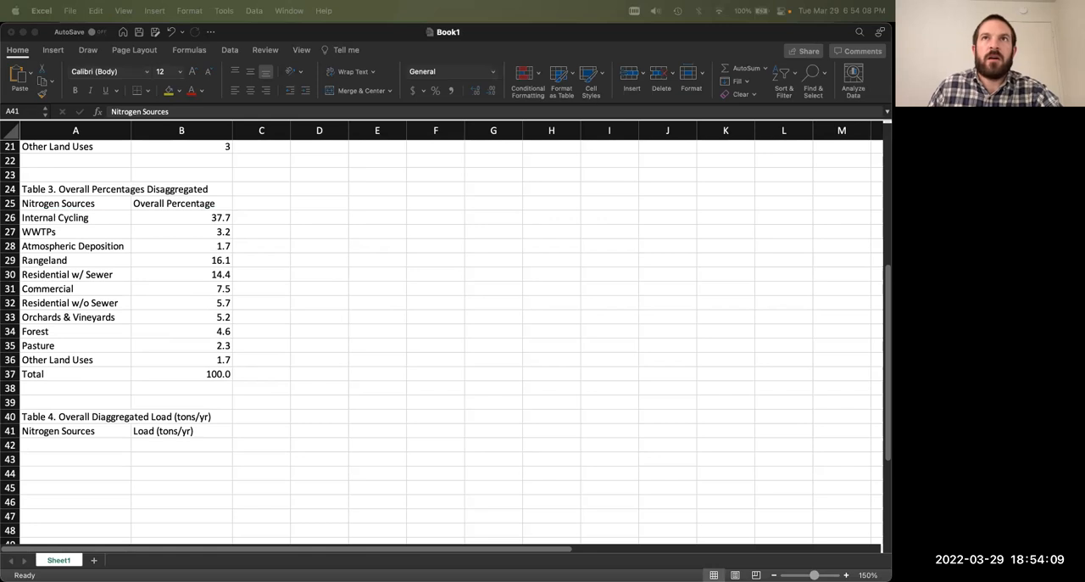
key(super+c)
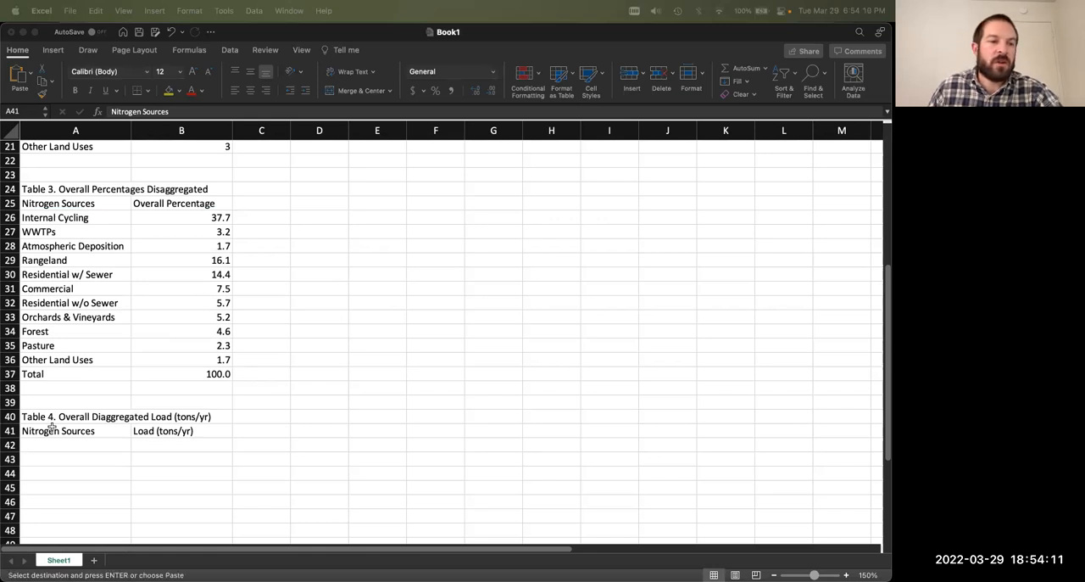
click(129, 328)
drag(72, 222, 93, 372)
key(super+c)
click(116, 441)
key(super+v)
scroll(196, 441, down, 3)
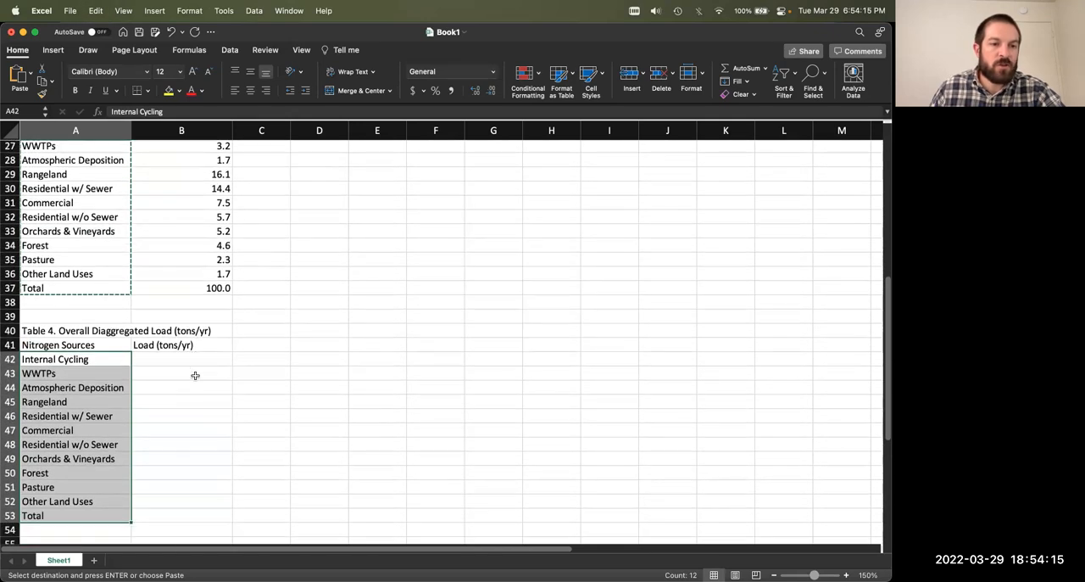
Step: Start the Internal Cycling load formula in B42 with the Table 3 percentage as a fraction, =(B26/100)
click(175, 357)
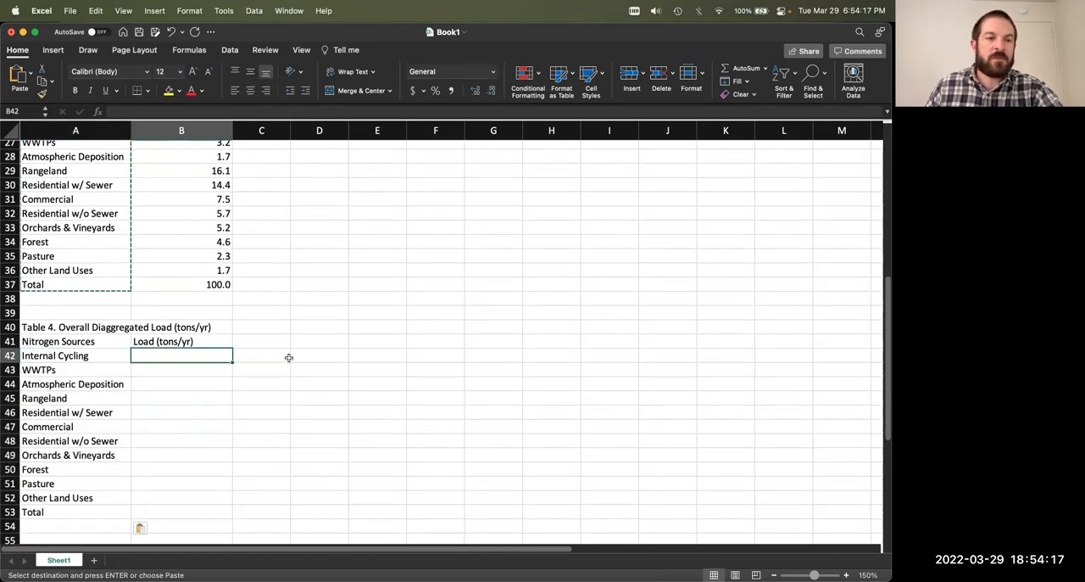
scroll(288, 357, up, 3)
scroll(287, 358, down, 4)
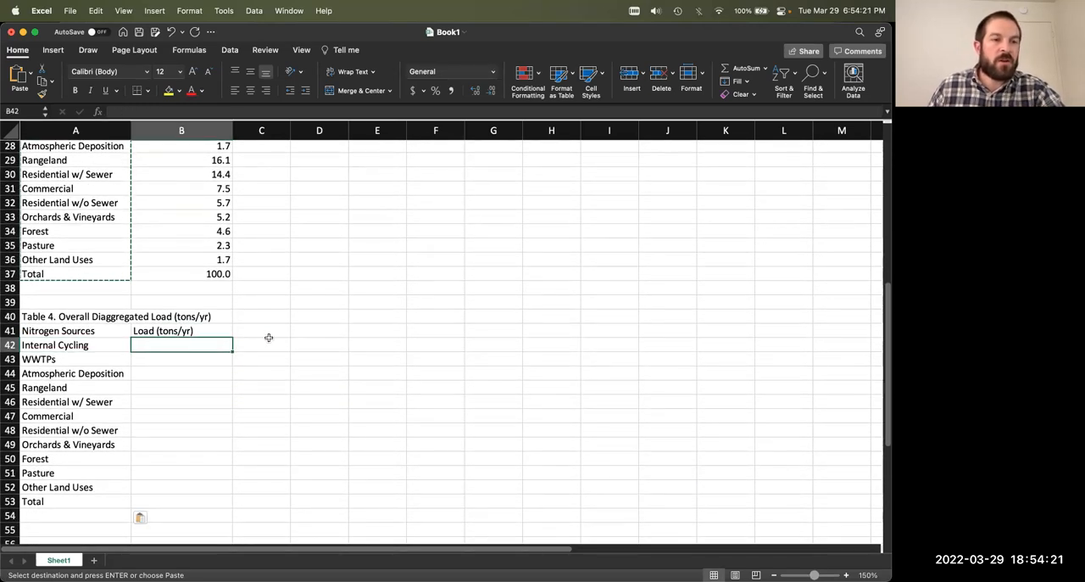
scroll(260, 336, up, 3)
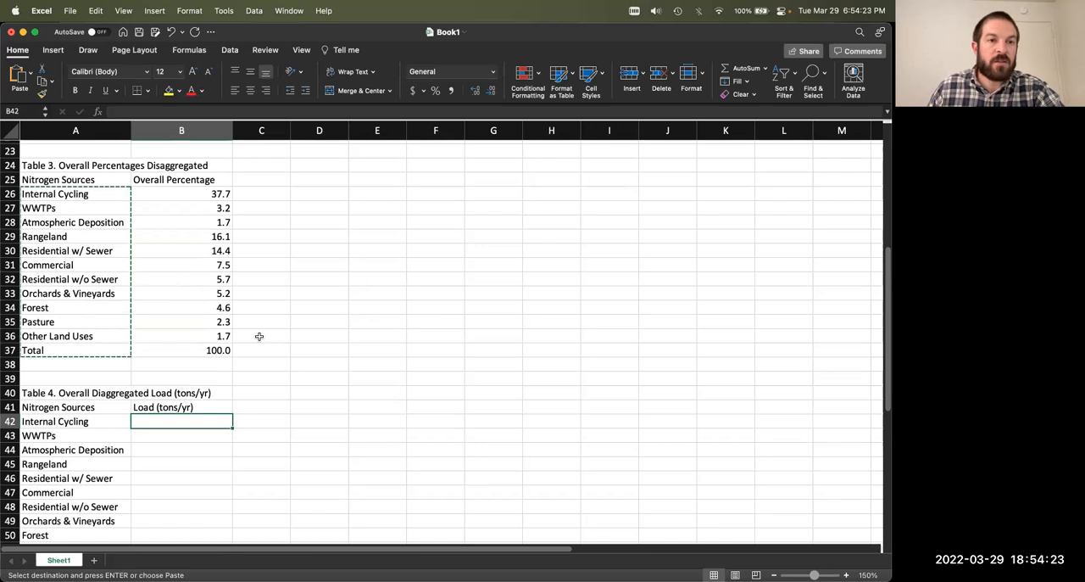
text(=)
click(203, 194)
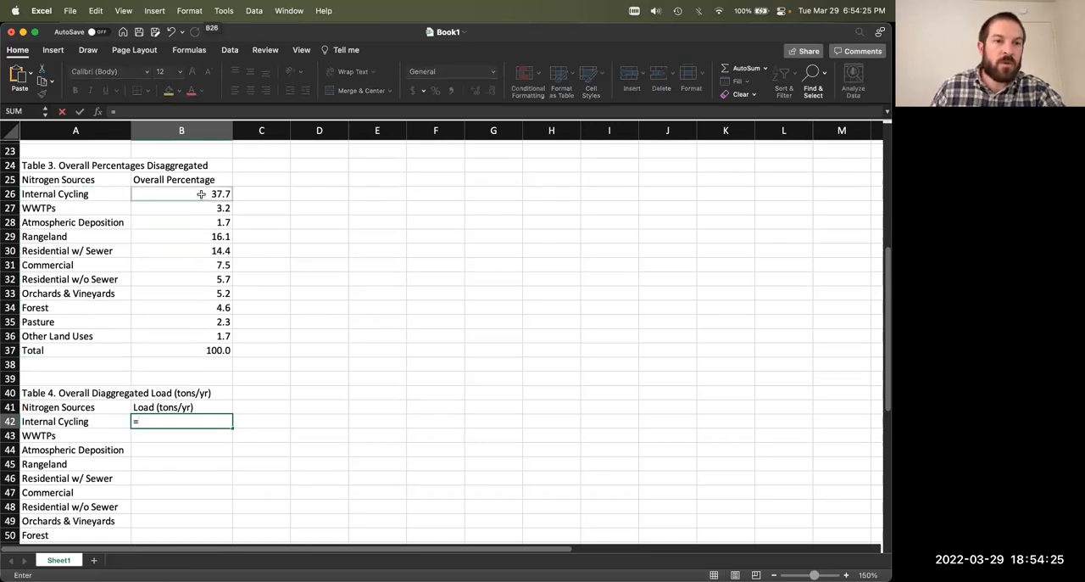
click(155, 113)
text(/100))
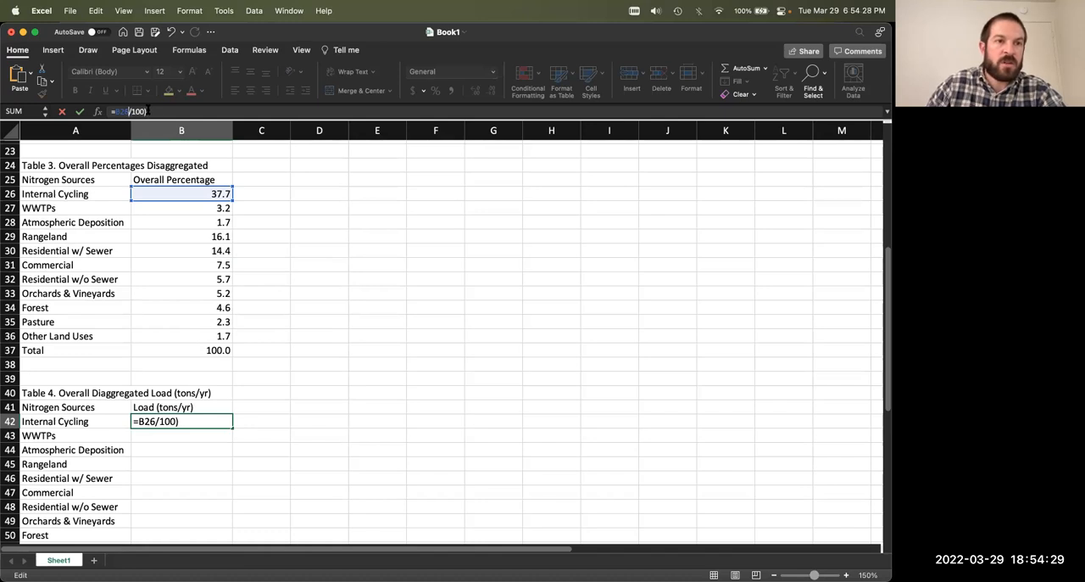
text(()
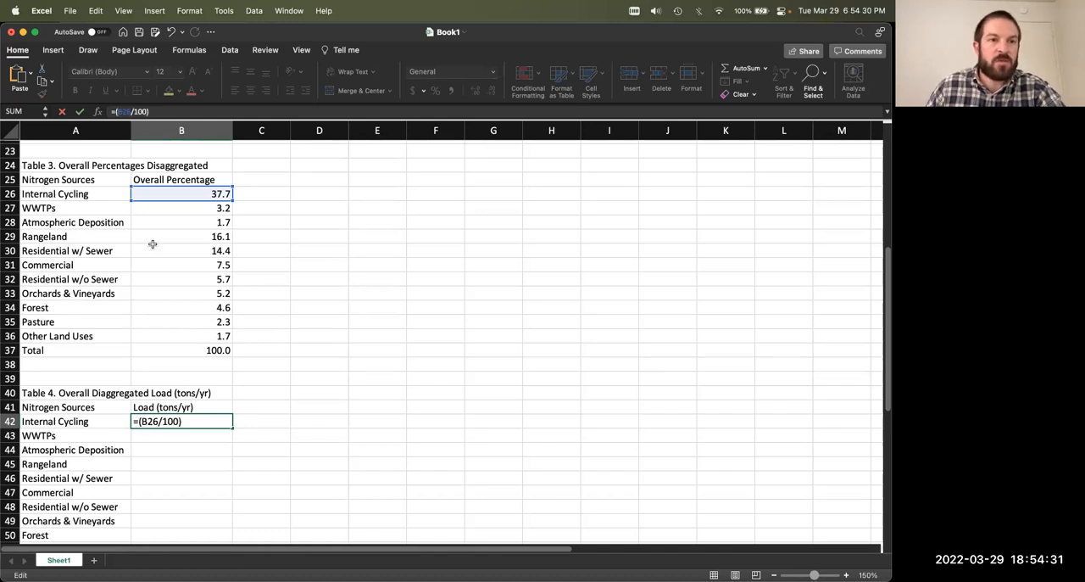
Step: Complete the B42 formula by multiplying by the Nitrogen Load as an absolute reference, giving =(B26/100)*$B$1
scroll(152, 244, up, 2)
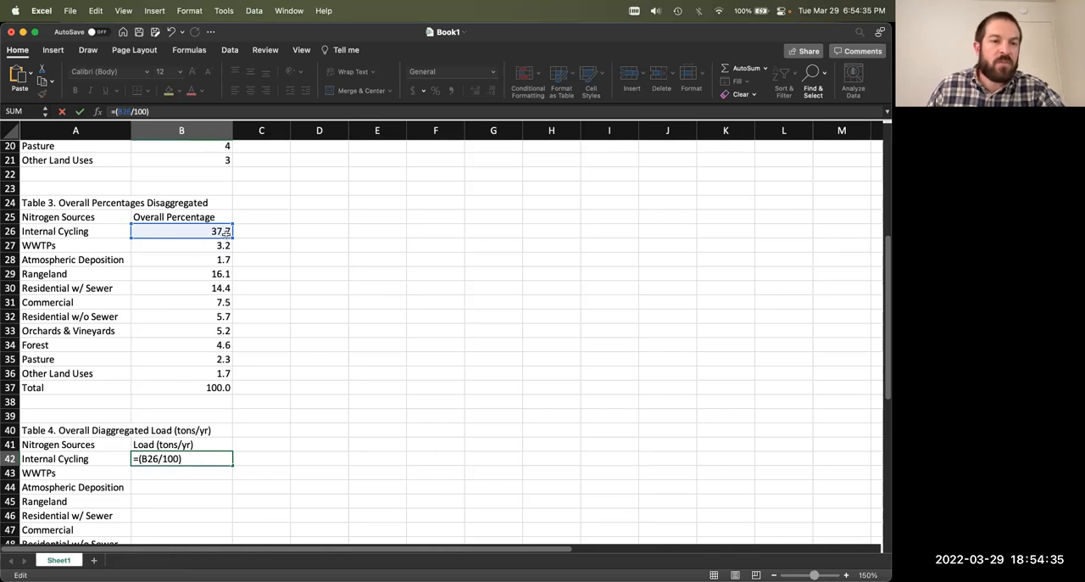
scroll(219, 287, up, 3)
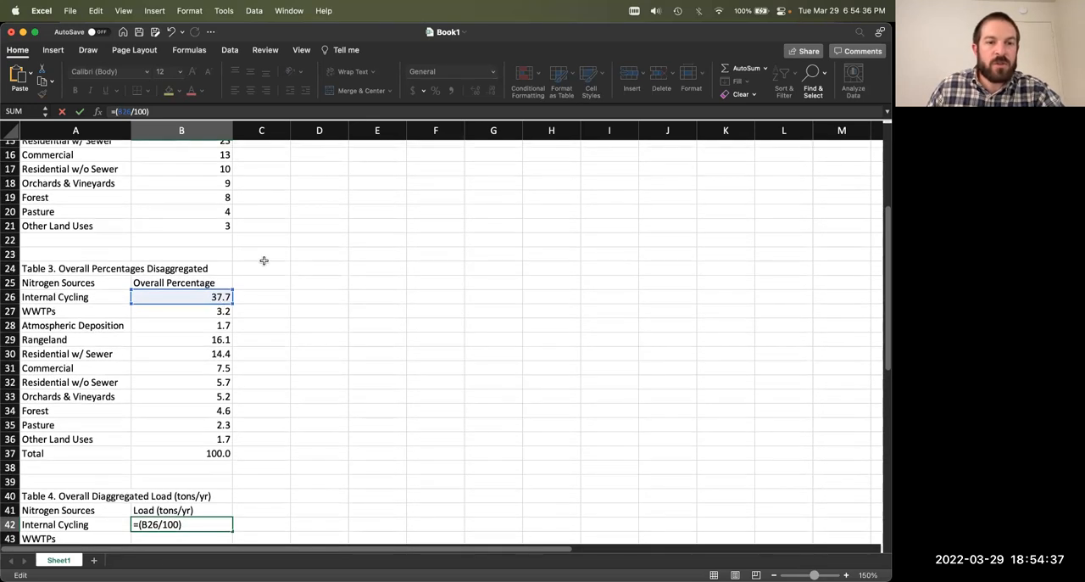
scroll(267, 259, up, 5)
text(*)
key(BackSpace)
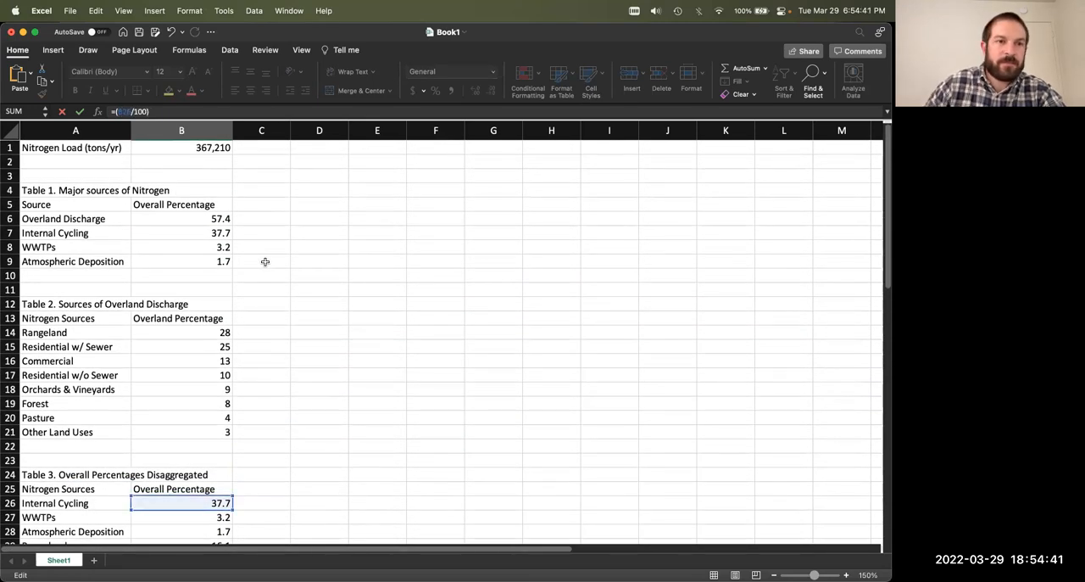
text(*)
click(193, 148)
click(166, 111)
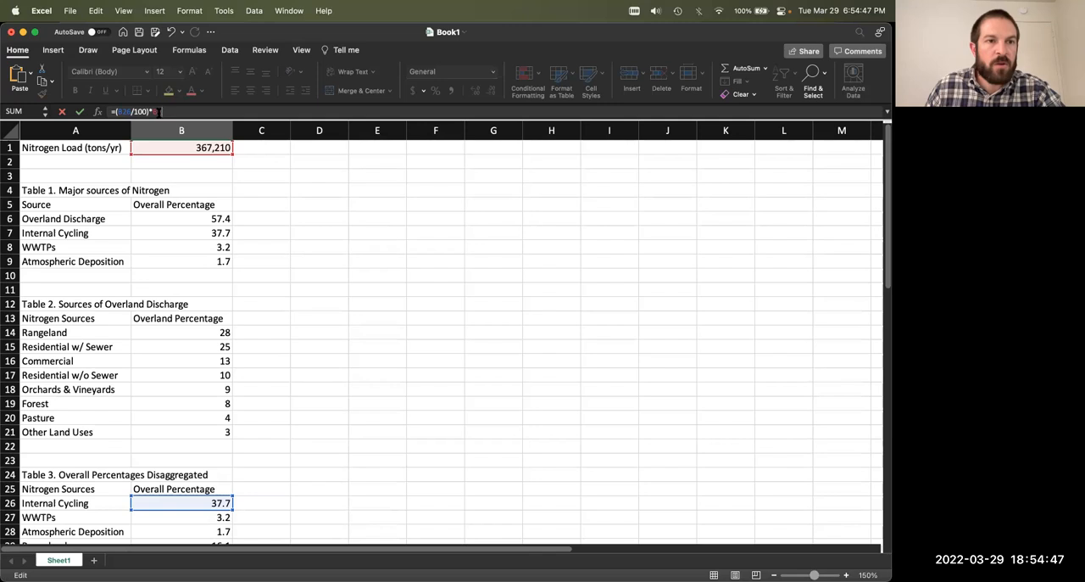
click(155, 112)
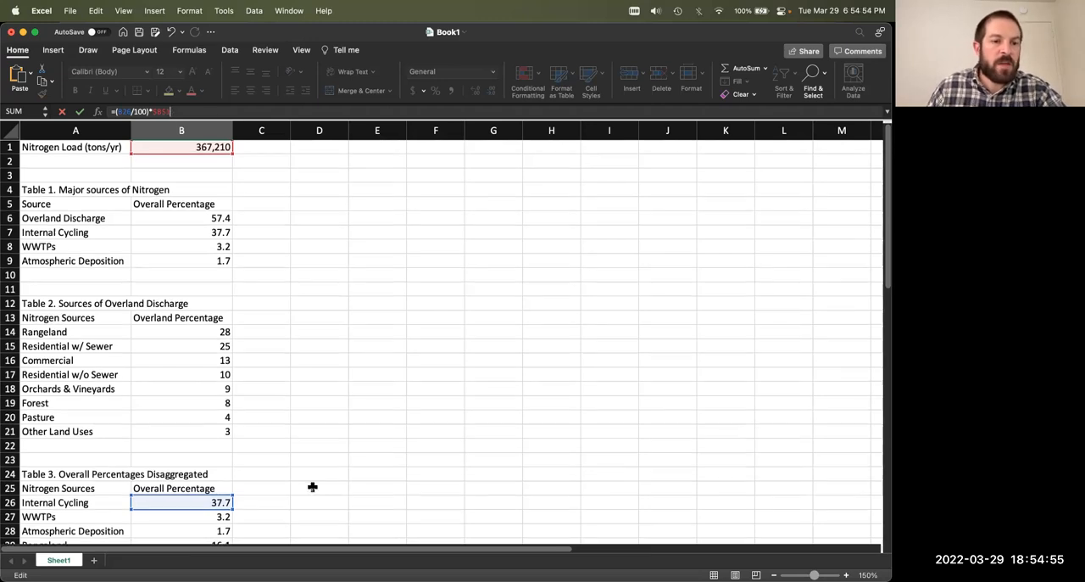
scroll(311, 480, down, 10)
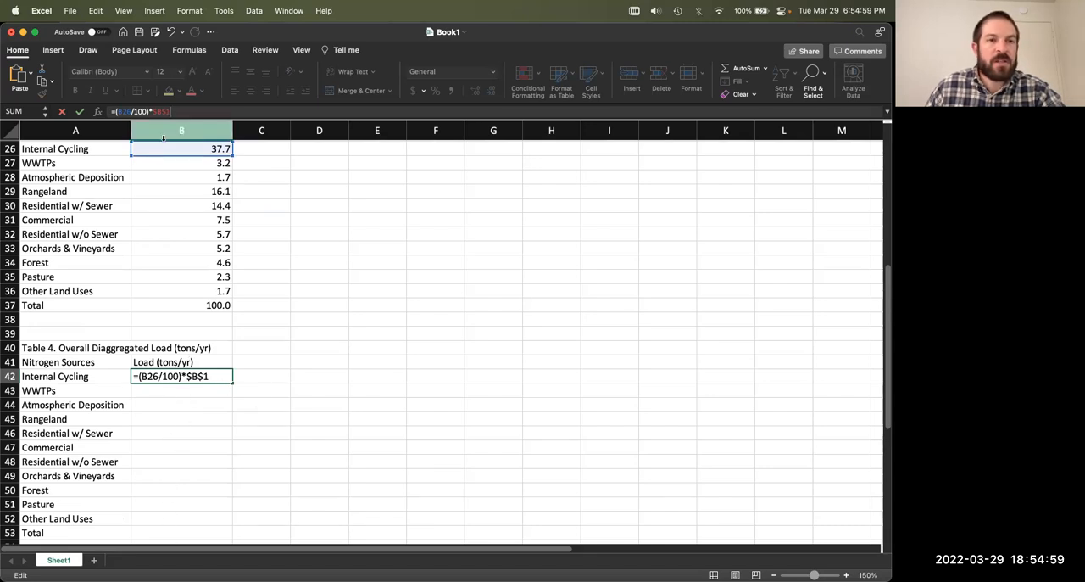
scroll(245, 187, up, 10)
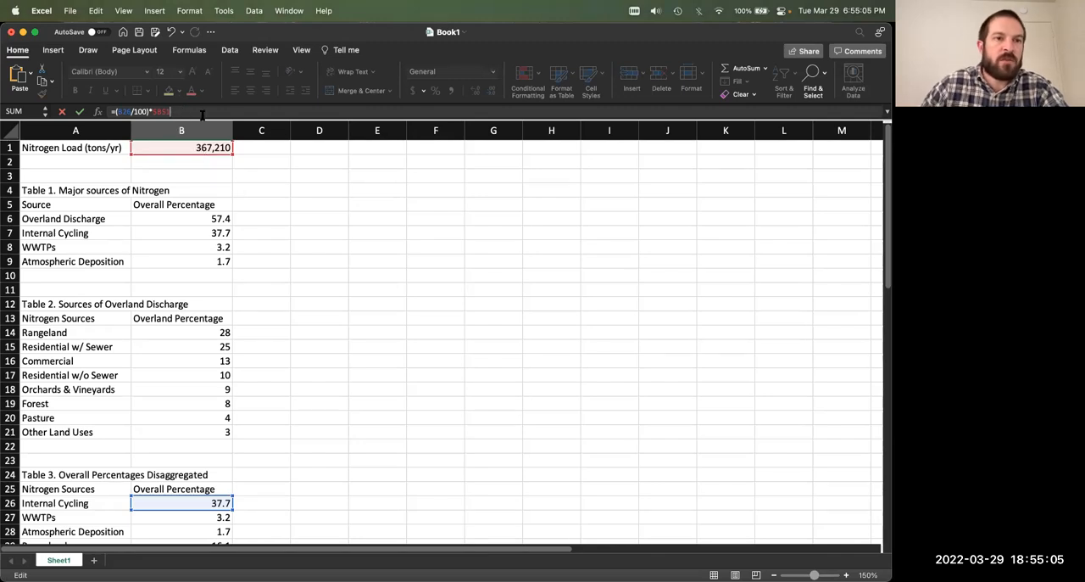
key(Return)
Step: Try filling the B42 load formula down through B53 and undo the fill
scroll(264, 371, down, 6)
key(Up)
scroll(264, 371, down, 3)
double_click(231, 275)
click(317, 297)
key(cmd+z)
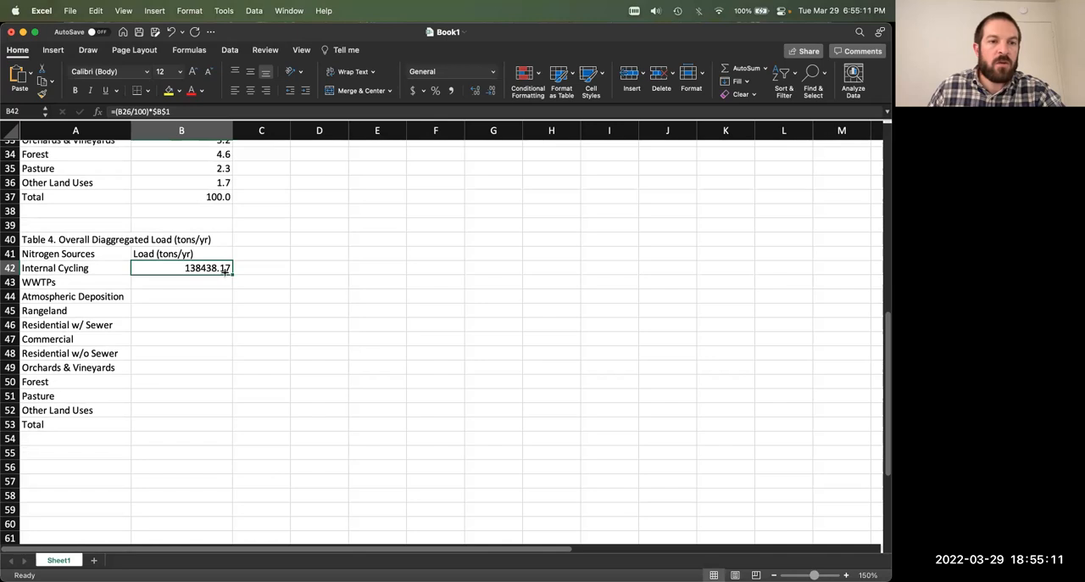
drag(233, 275, 231, 427)
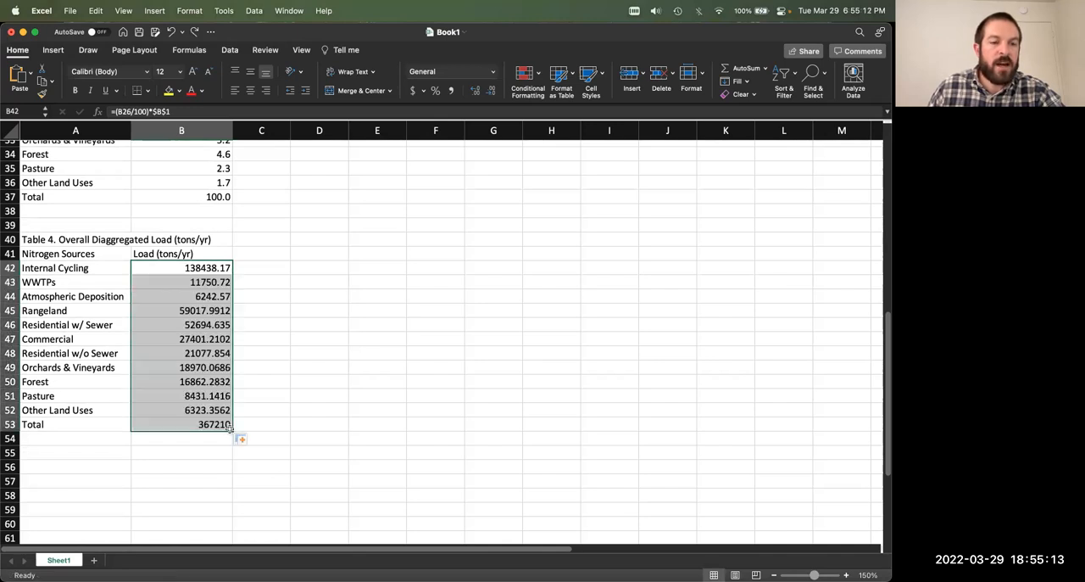
click(338, 329)
click(212, 269)
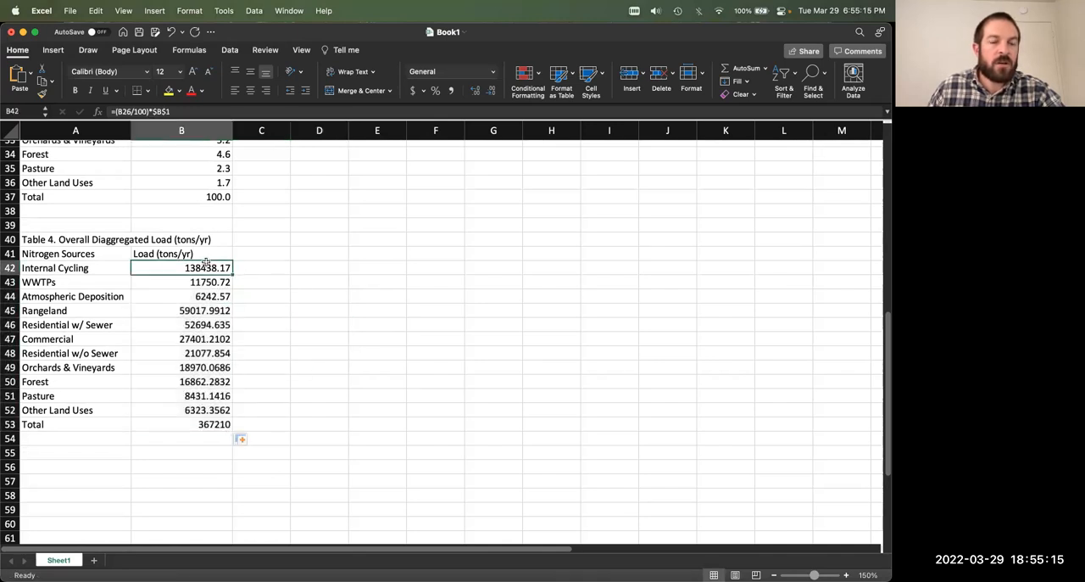
key(cmd+z)
Step: Copy the B42 load formula and paste it cell by cell into B43 through B49
key(cmd+c)
key(Down)
key(cmd+v)
key(Down)
key(cmd+v)
key(Down)
key(cmd+v)
key(Down)
key(cmd+v)
key(Down)
key(cmd+v)
key(Down)
key(cmd+v)
key(Down)
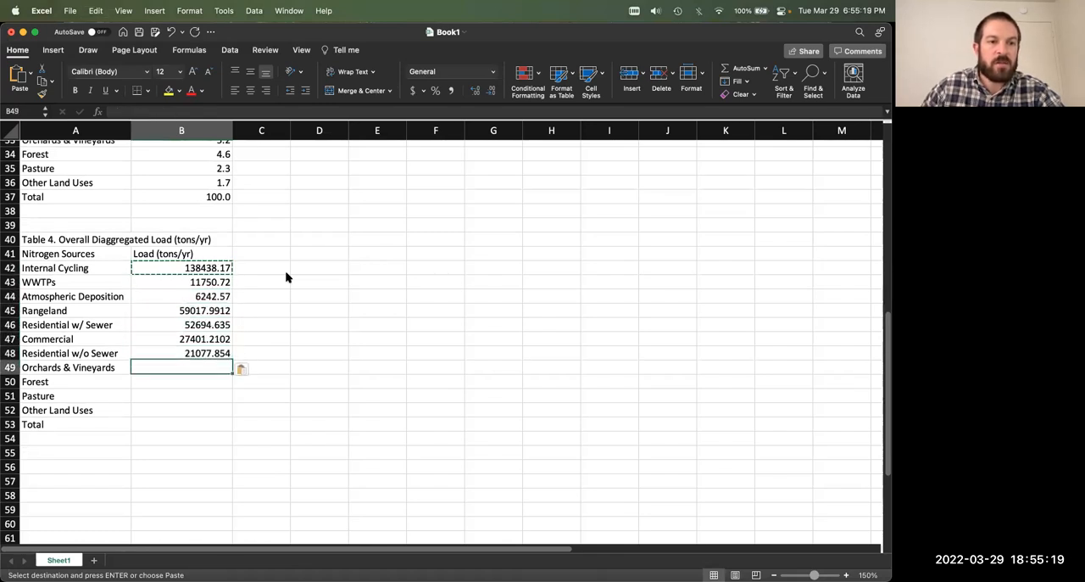
key(cmd+v)
key(Down)
Step: Fill the load formula from B49 down through the Total row in B53
click(211, 369)
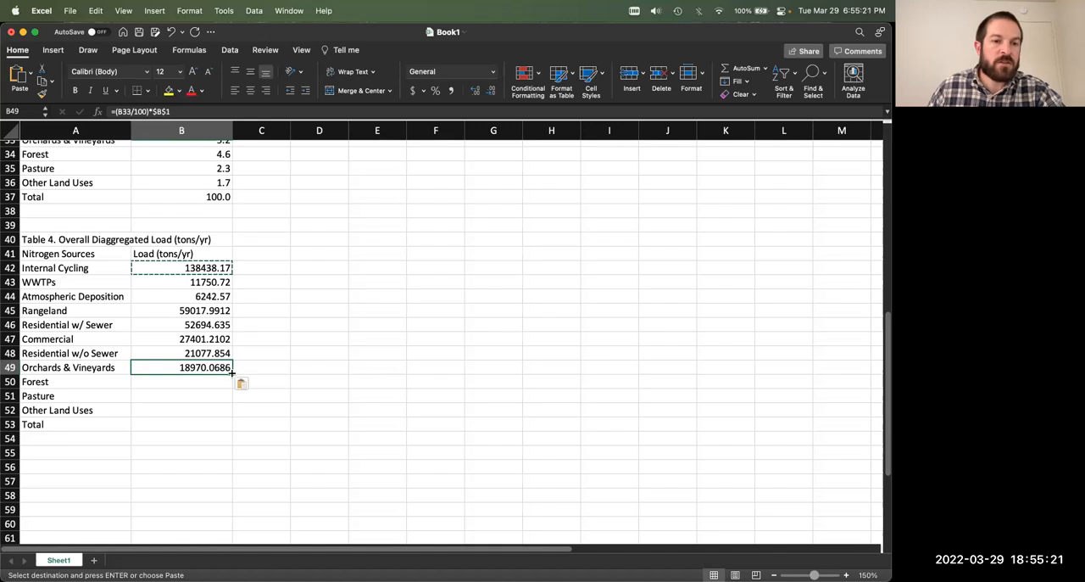
double_click(231, 374)
click(310, 340)
Step: Open the cell formatting settings for the Table 4 loads in B42:B53 and move the dialog clear of the data
drag(217, 268, 216, 421)
key(super+1)
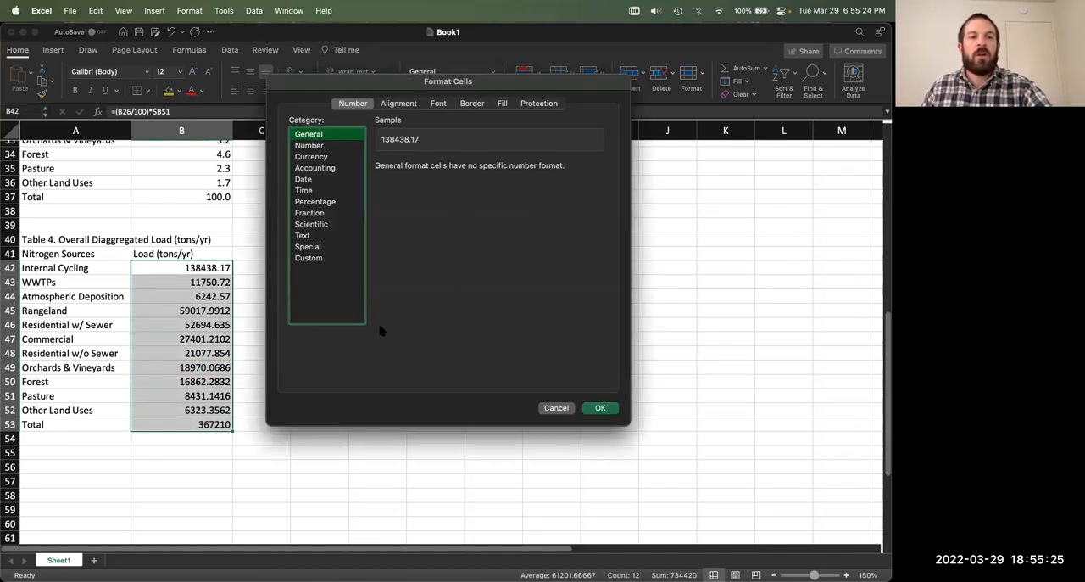
drag(341, 89, 452, 167)
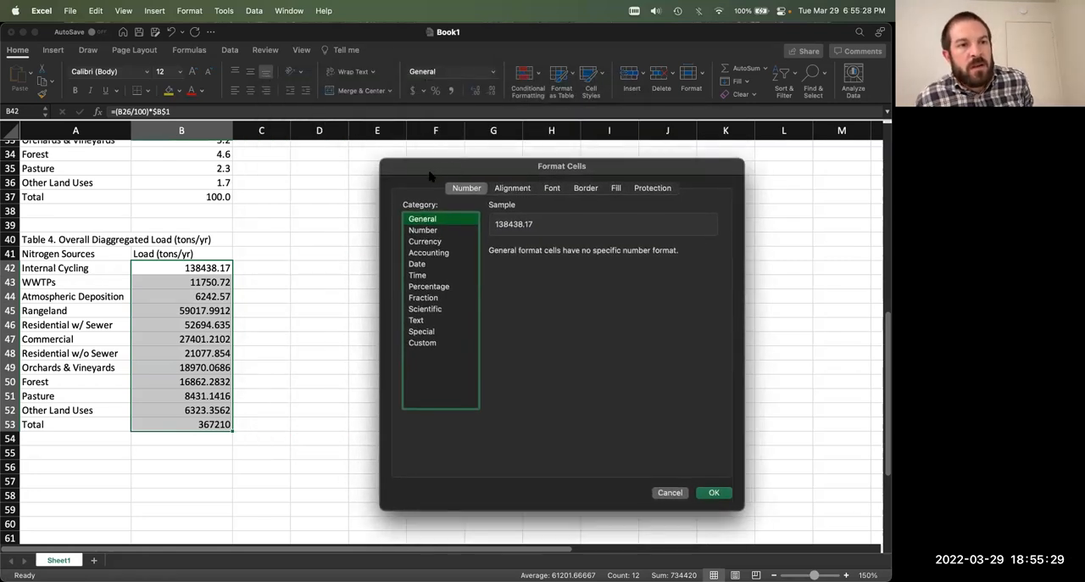
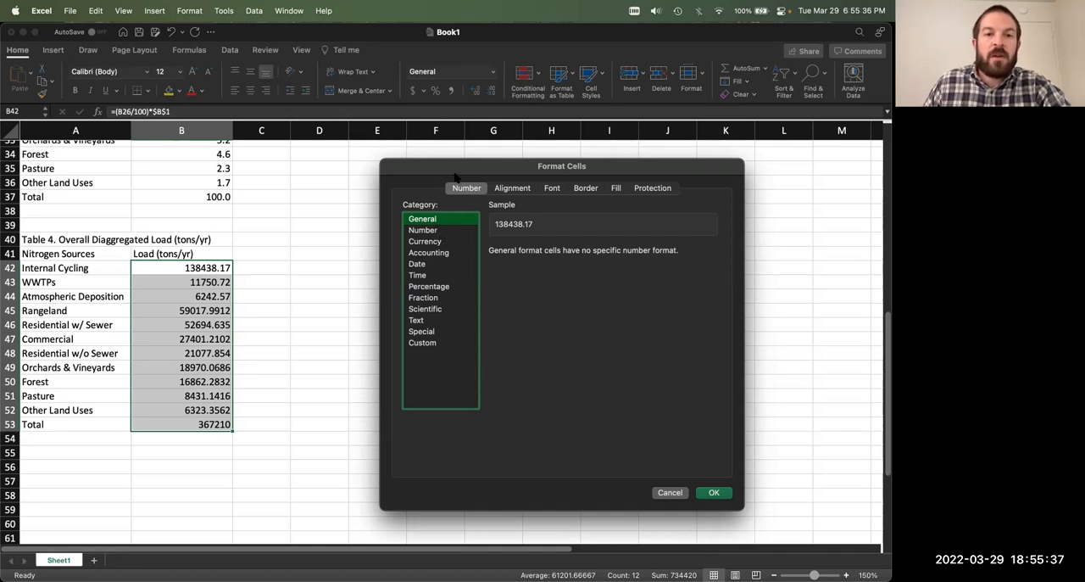
Step: Format the Table 4 loads in B42:B53 as Number with 0 decimal places and a thousands separator
drag(452, 171, 415, 178)
click(407, 242)
click(517, 273)
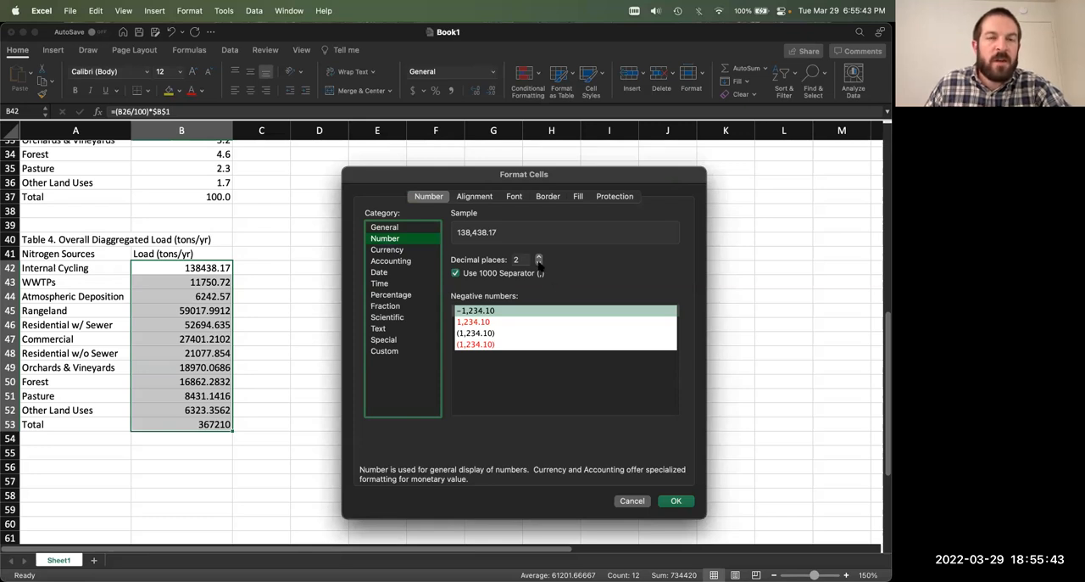
click(539, 263)
click(539, 263)
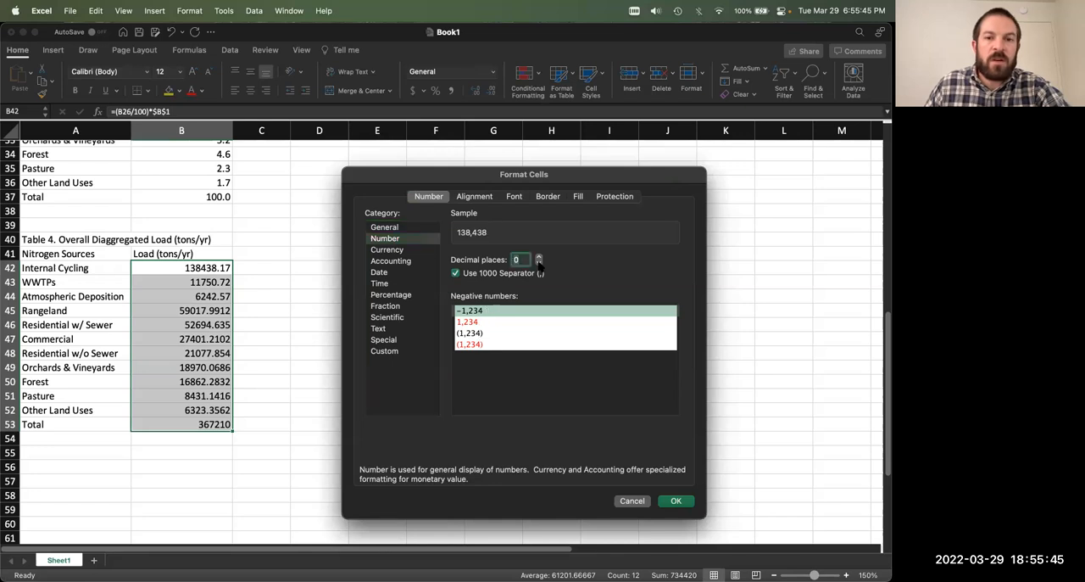
click(675, 502)
click(382, 299)
Step: Review Tables 1 through 4 to compare the source percentages with the disaggregated loads
scroll(249, 415, down, 1)
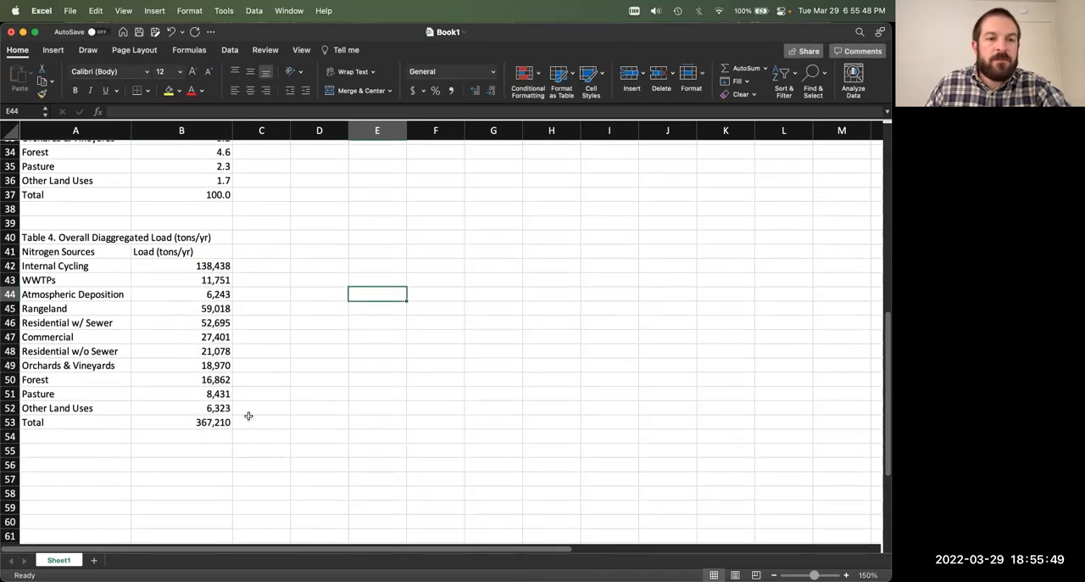
scroll(249, 416, up, 15)
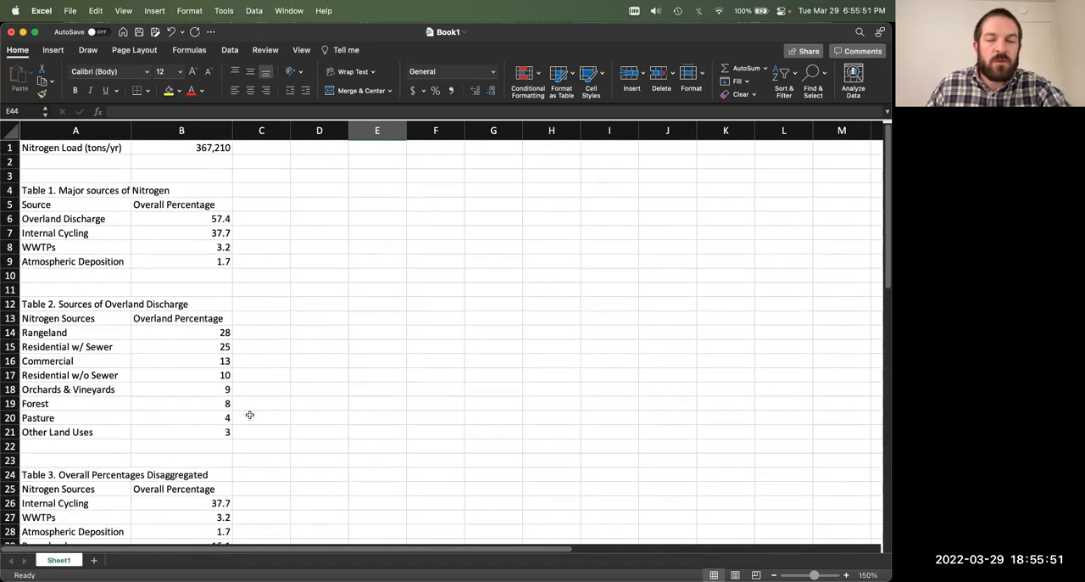
scroll(249, 415, down, 6)
scroll(248, 415, up, 3)
scroll(248, 414, down, 7)
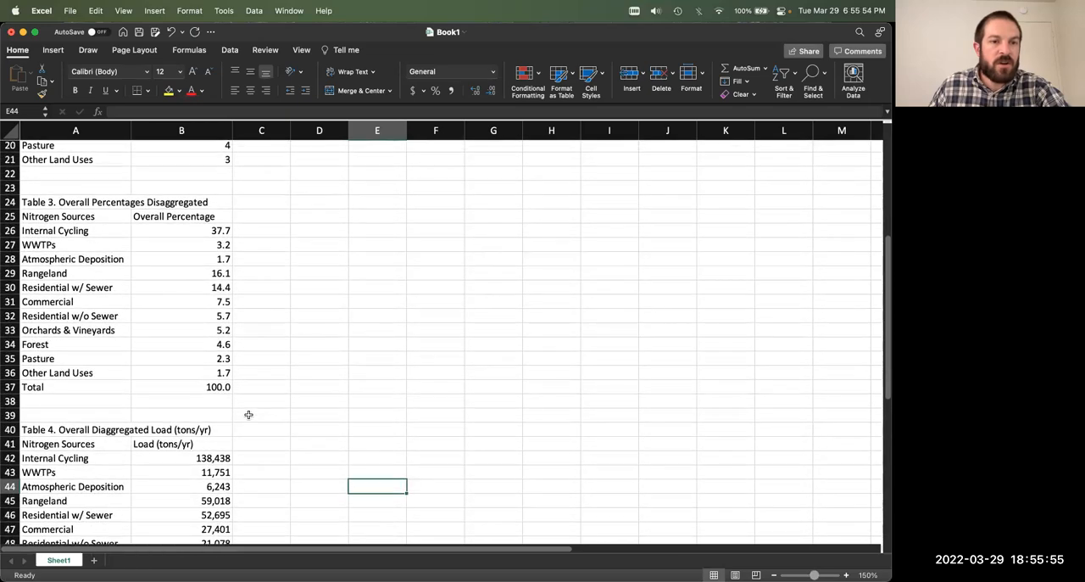
scroll(249, 414, up, 12)
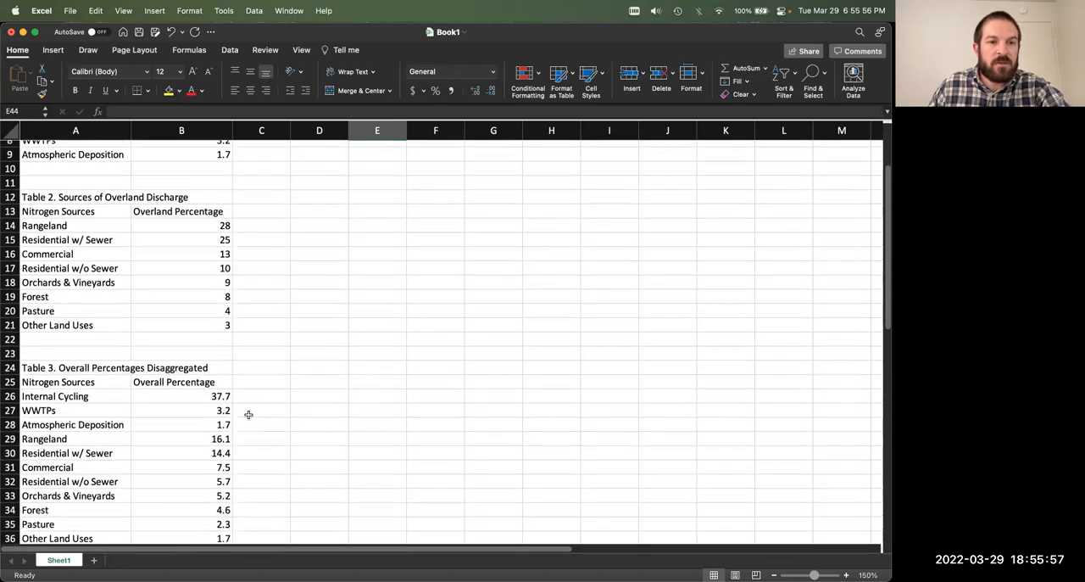
scroll(249, 414, down, 13)
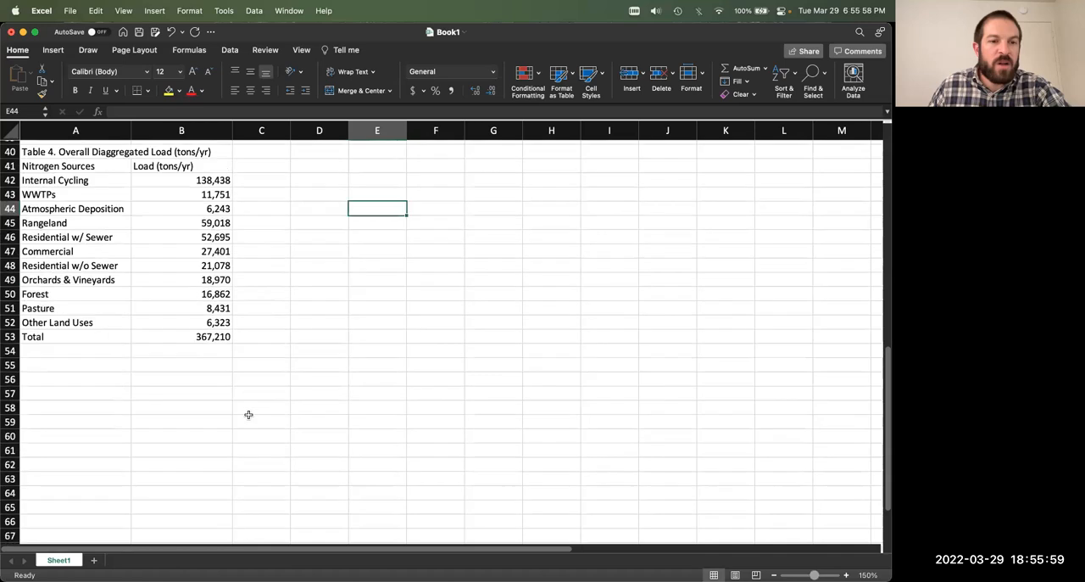
scroll(248, 415, up, 3)
scroll(248, 415, down, 1)
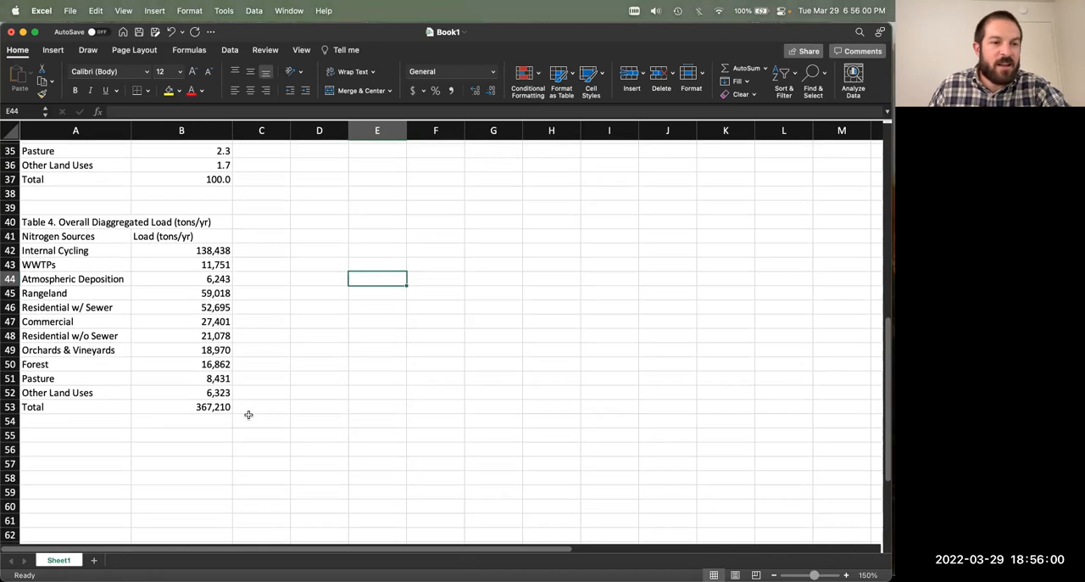
Step: Enter the title "Table 5. Overall Load (tons/yr)" in A56
click(90, 449)
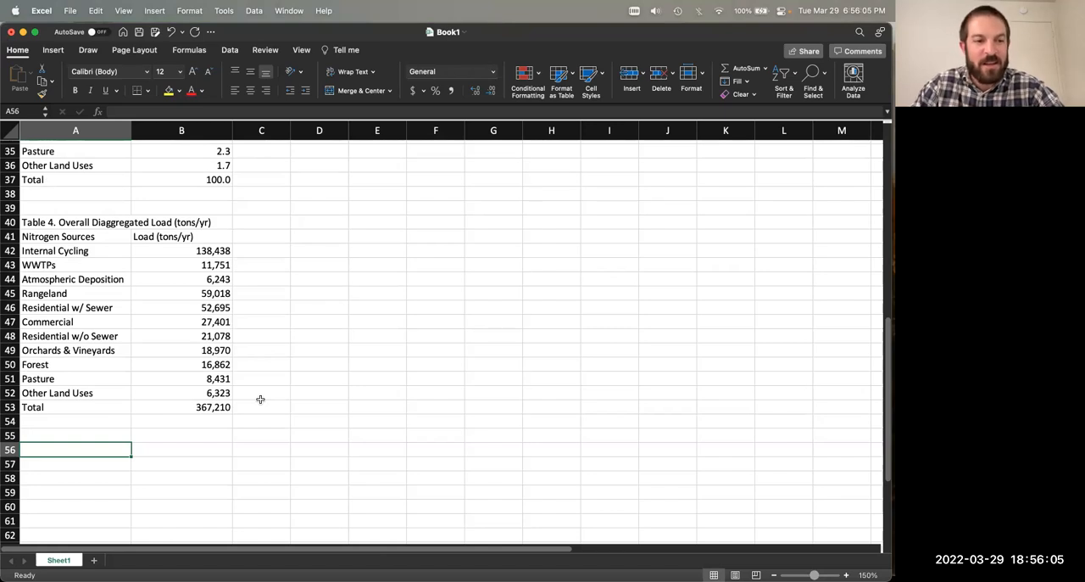
text(Table 5.)
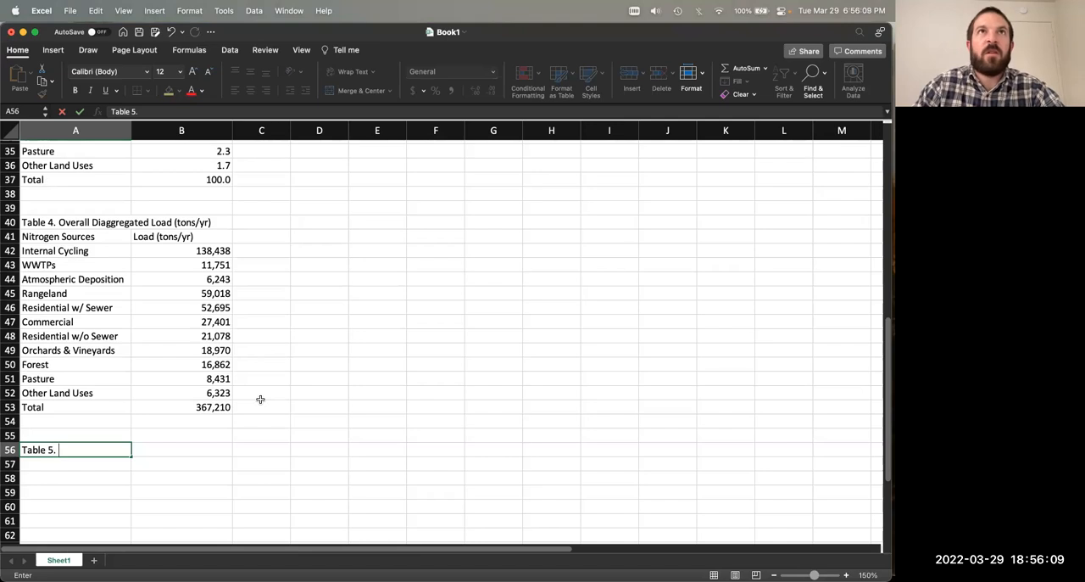
text( O)
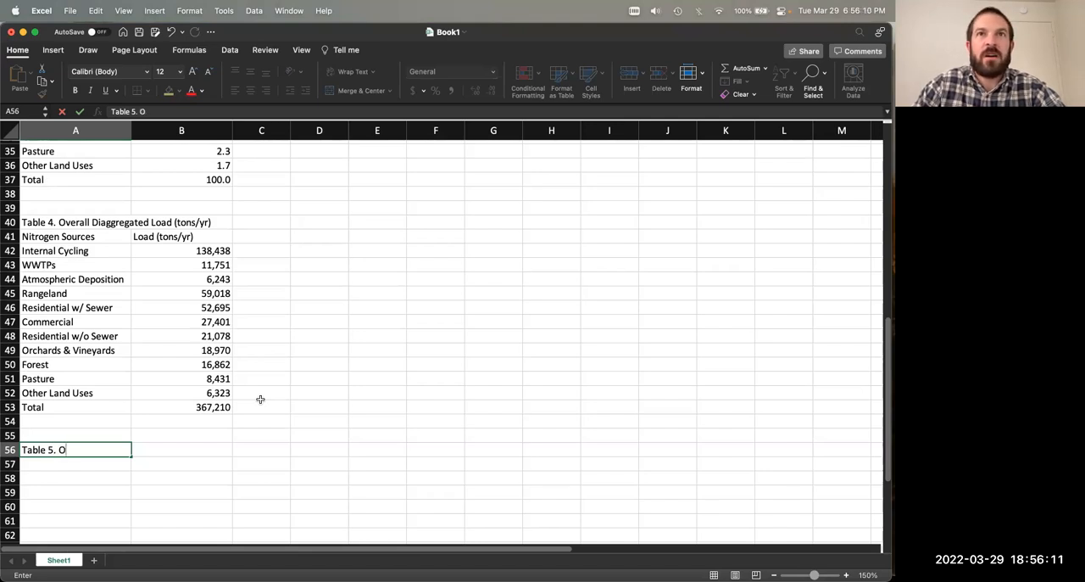
text(verall Load (tons/yr())
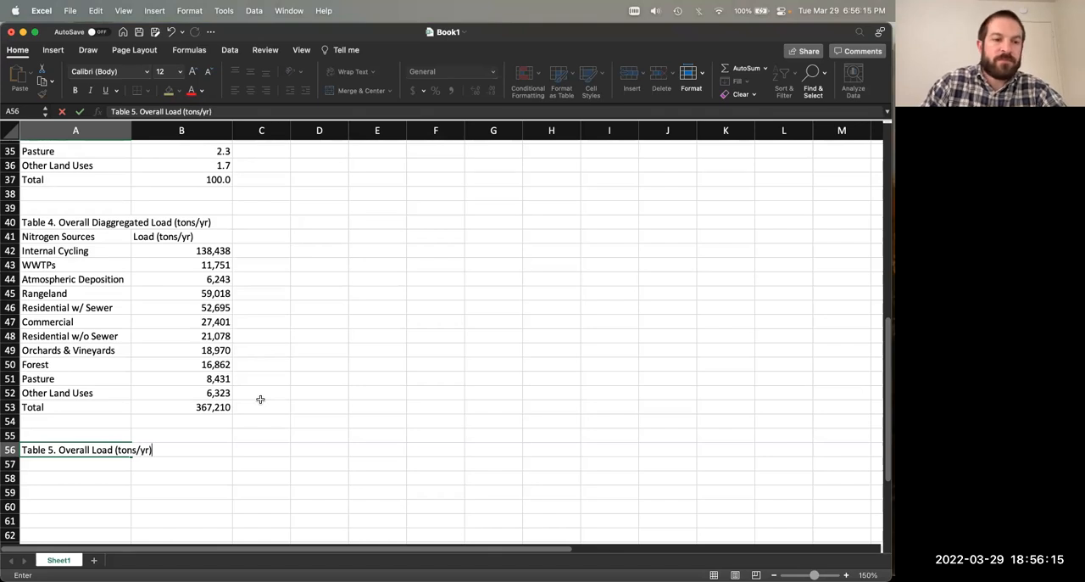
key(Return)
Step: Copy the four source names from Table 1 (A6:A9) into A57:A60 under the Table 5 title
scroll(156, 395, down, 1)
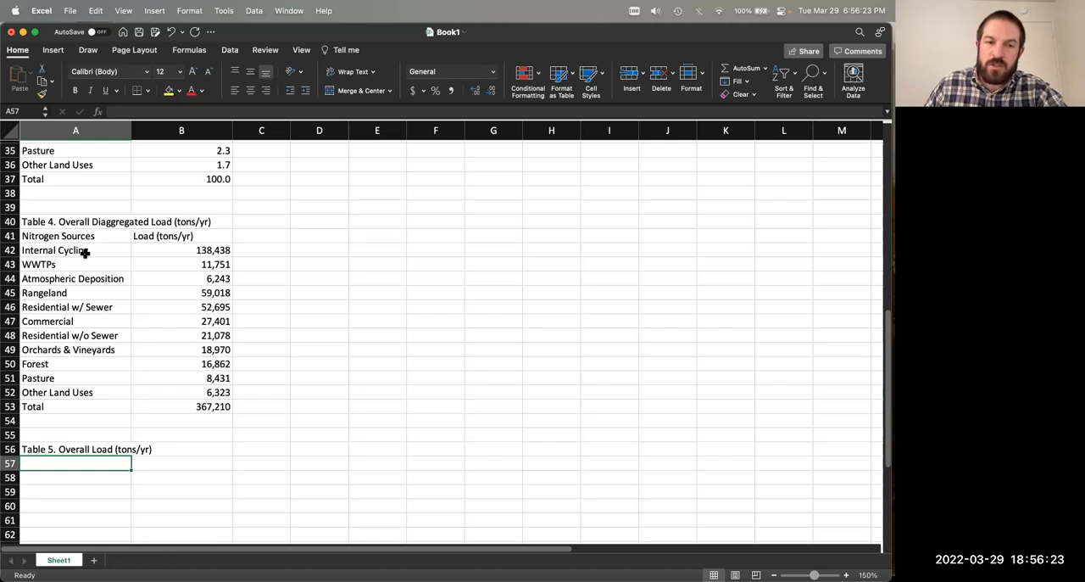
scroll(161, 276, up, 5)
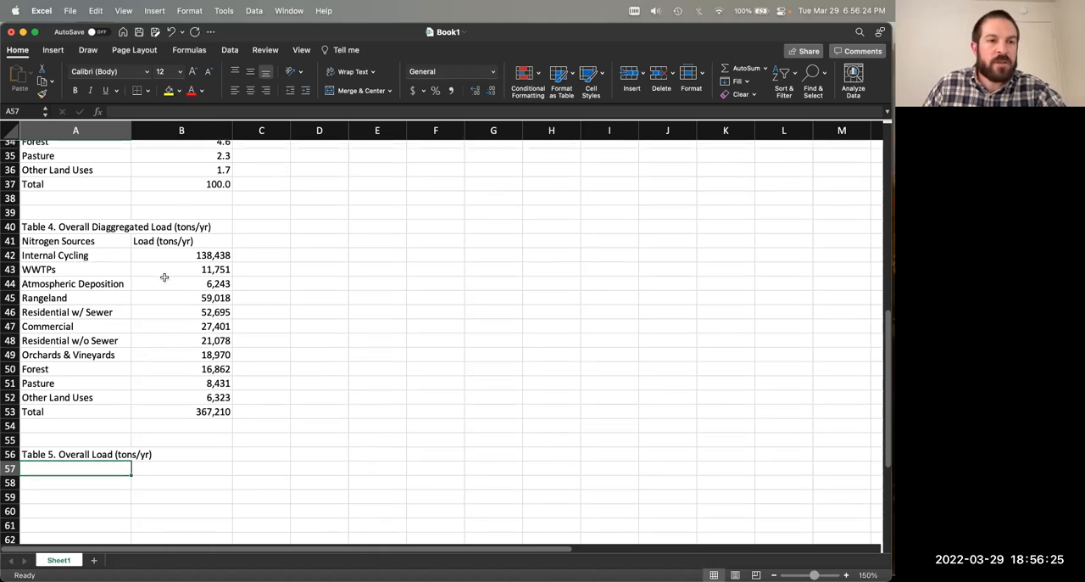
scroll(165, 277, down, 4)
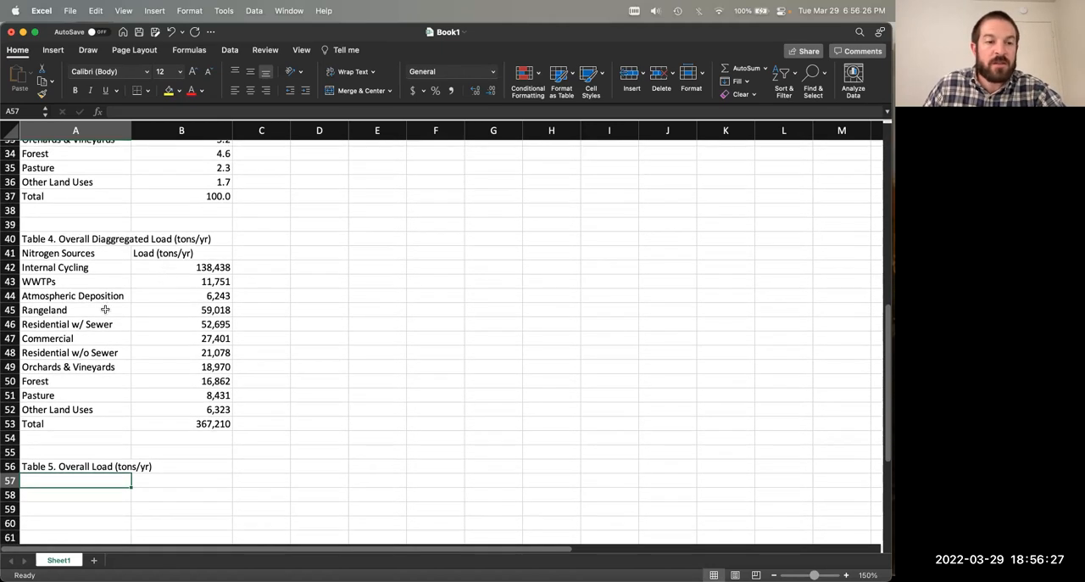
scroll(125, 356, down, 4)
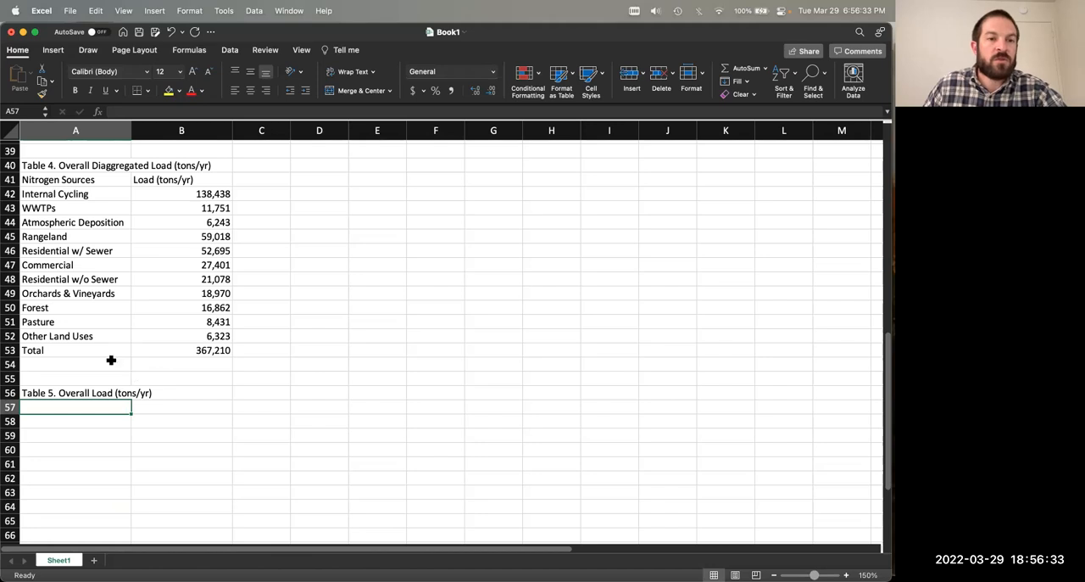
scroll(79, 246, up, 15)
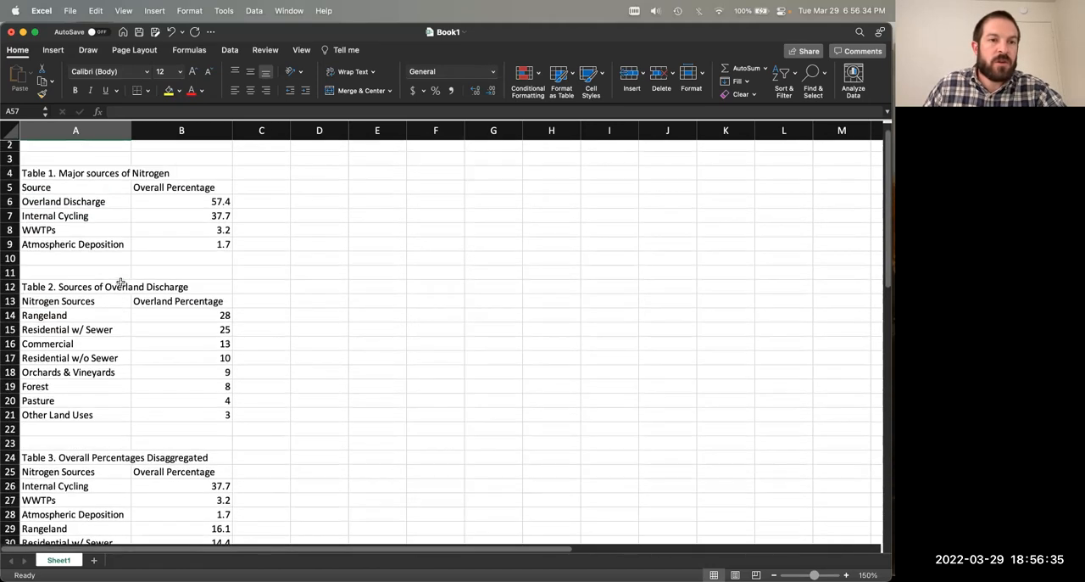
drag(67, 218, 106, 263)
key(super+c)
scroll(178, 332, down, 10)
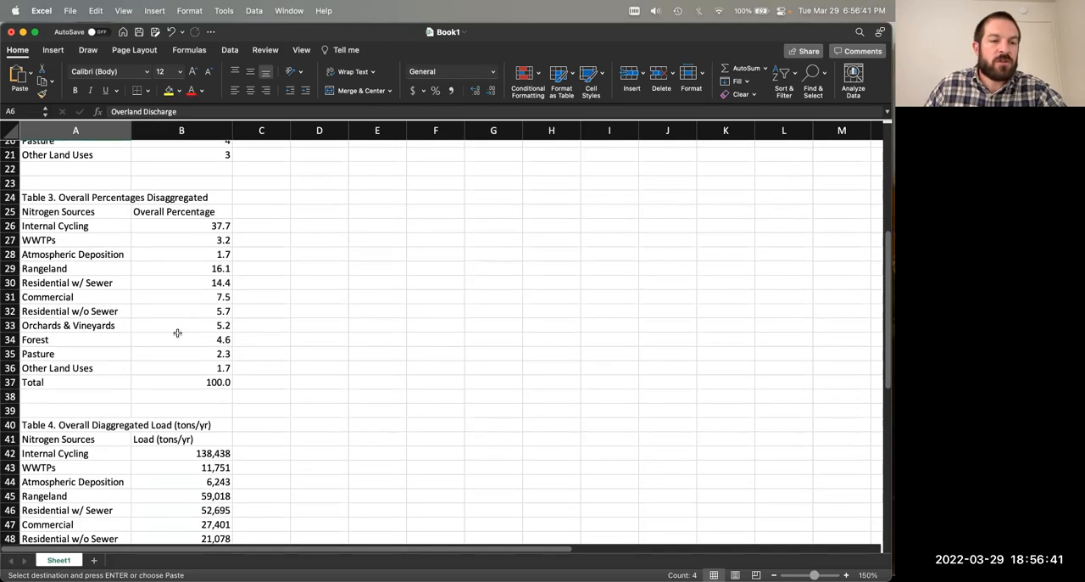
scroll(177, 332, down, 11)
click(51, 368)
key(super+v)
Step: Add the label "Total" in A61 below the Table 5 source names
click(85, 424)
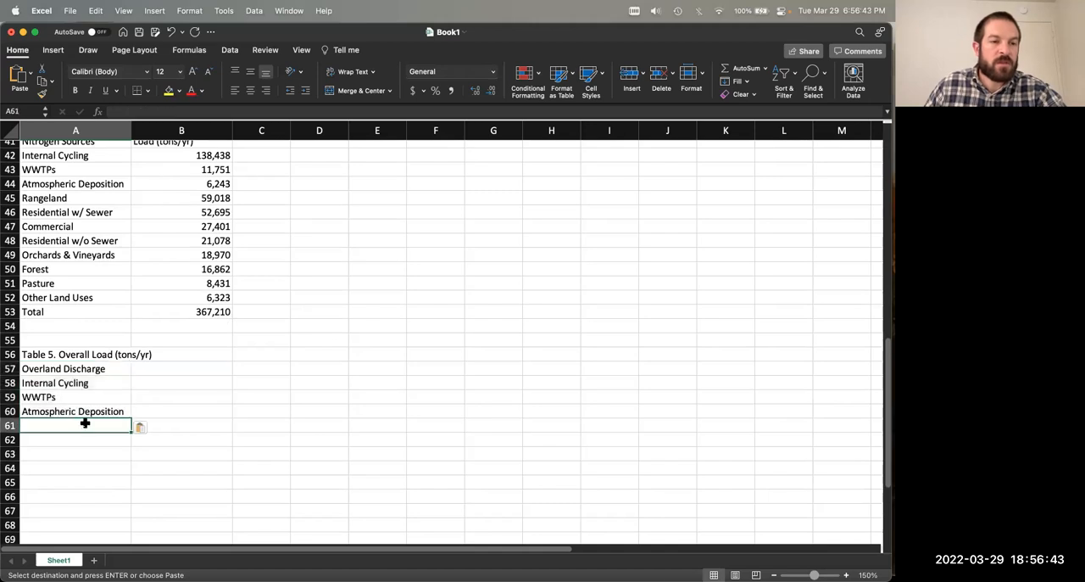
text(Total)
key(Up)
key(Up)
key(Up)
key(Up)
key(Up)
key(Right)
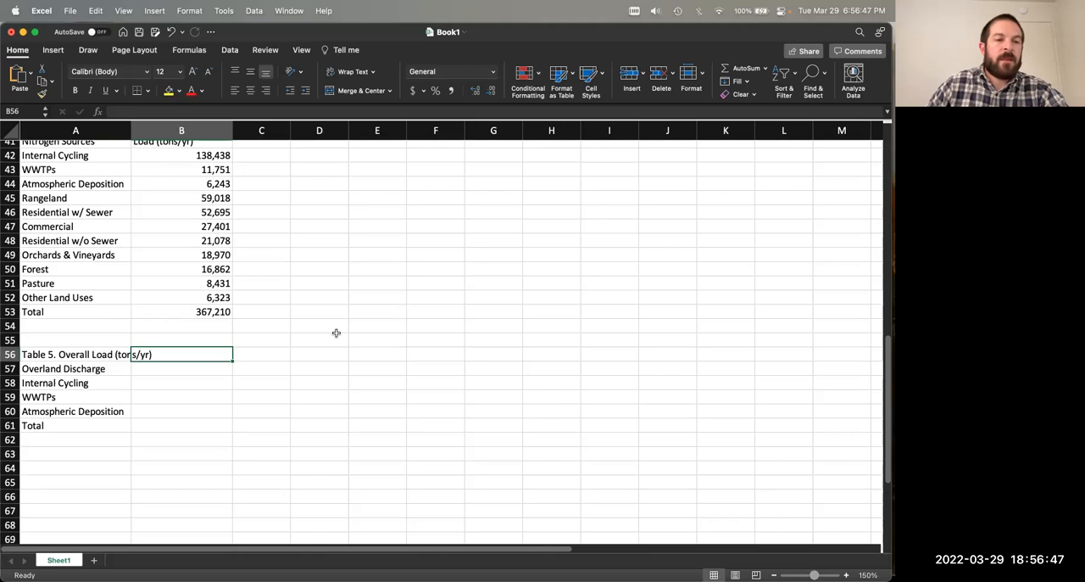
key(Down)
Step: Copy the Table 5 labels in A57:A61 and paste them one row down into A58:A62
scroll(300, 361, up, 3)
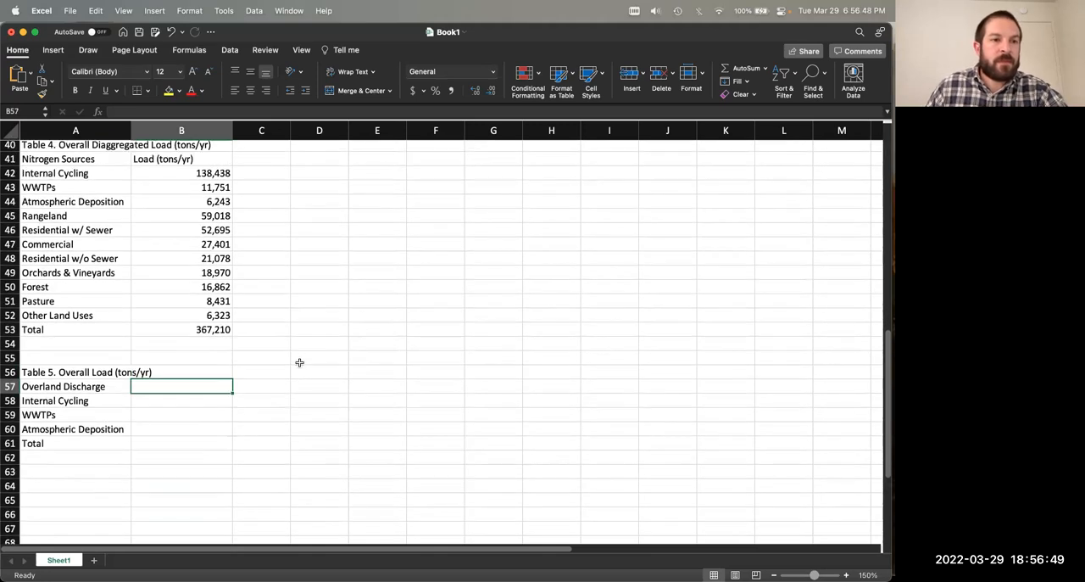
drag(70, 398, 70, 453)
key(cmd+c)
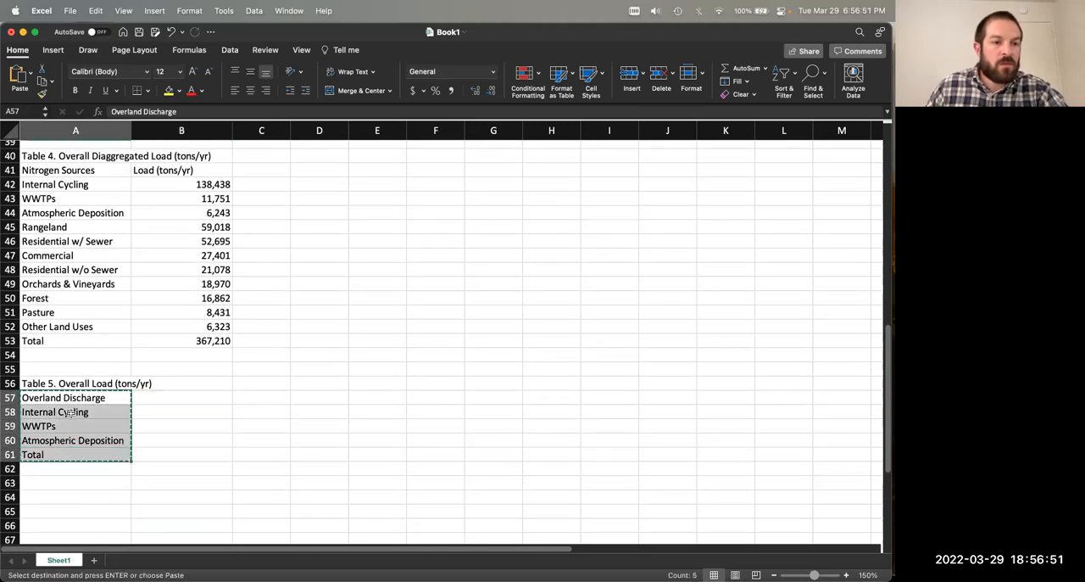
key(Down)
key(cmd+v)
Step: Replace the duplicate label in A57 with the column header "Nitrogen Sources"
click(80, 396)
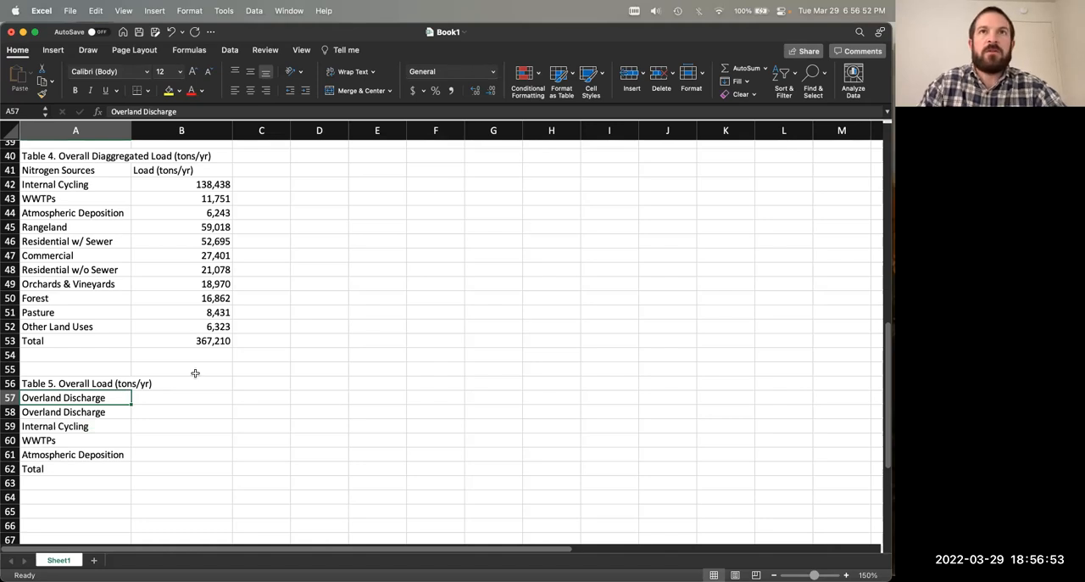
text(Nitrogen )
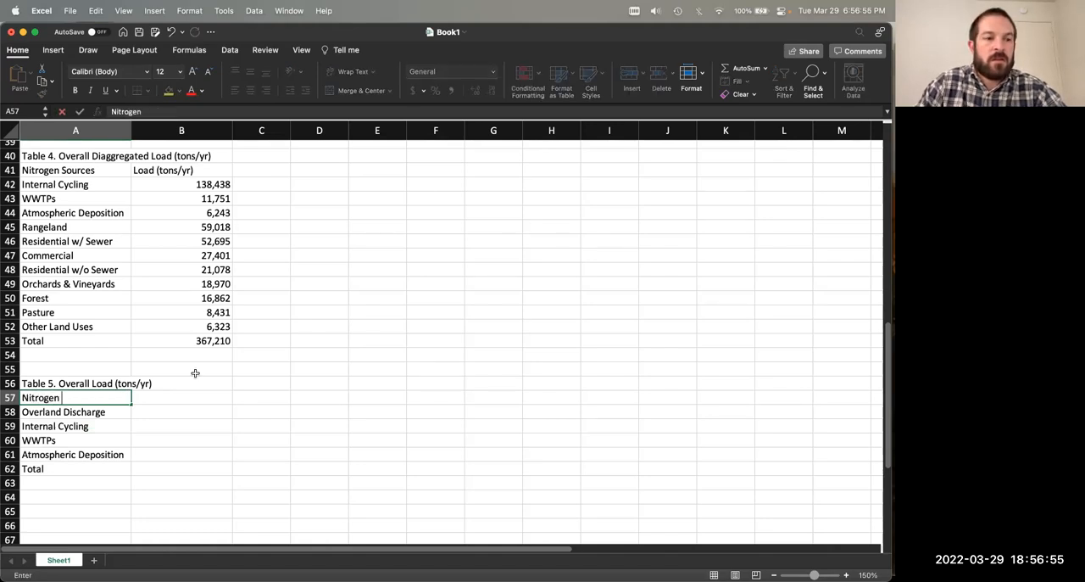
text(Sources)
key(Return)
key(Up)
key(Right)
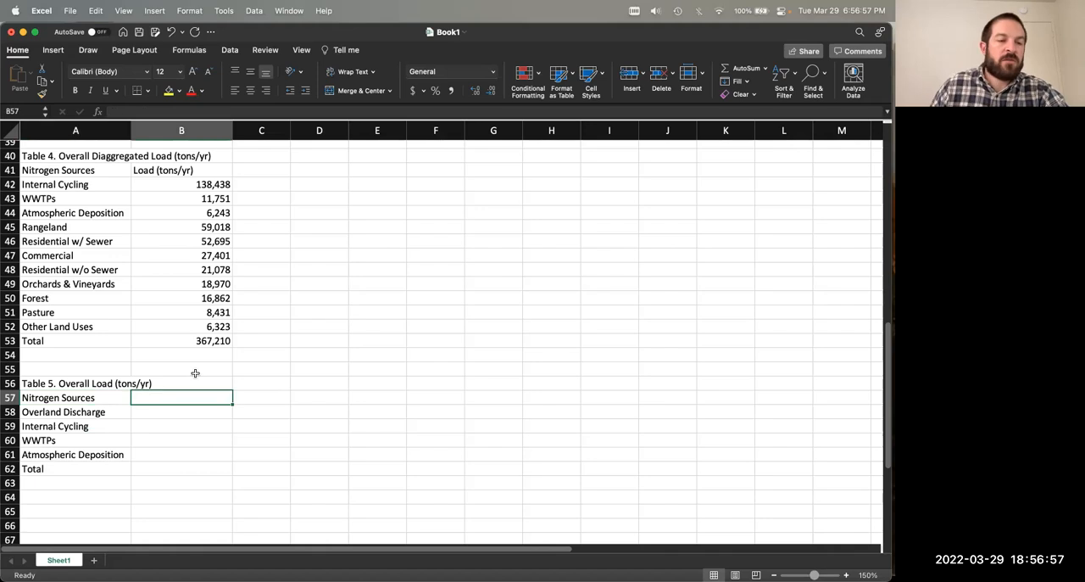
drag(90, 399, 76, 469)
click(66, 394)
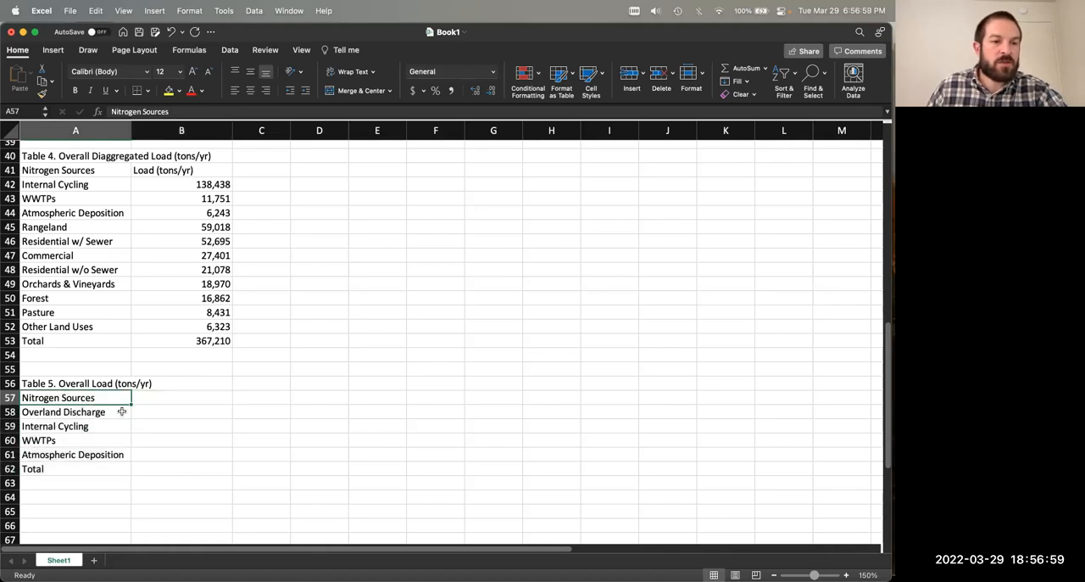
click(83, 412)
drag(83, 409, 75, 468)
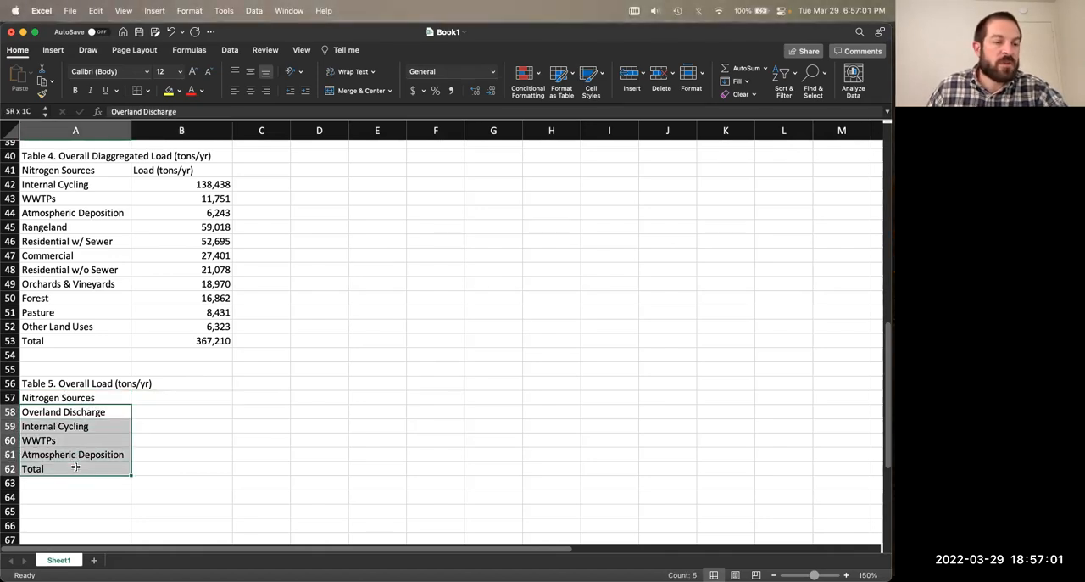
click(82, 397)
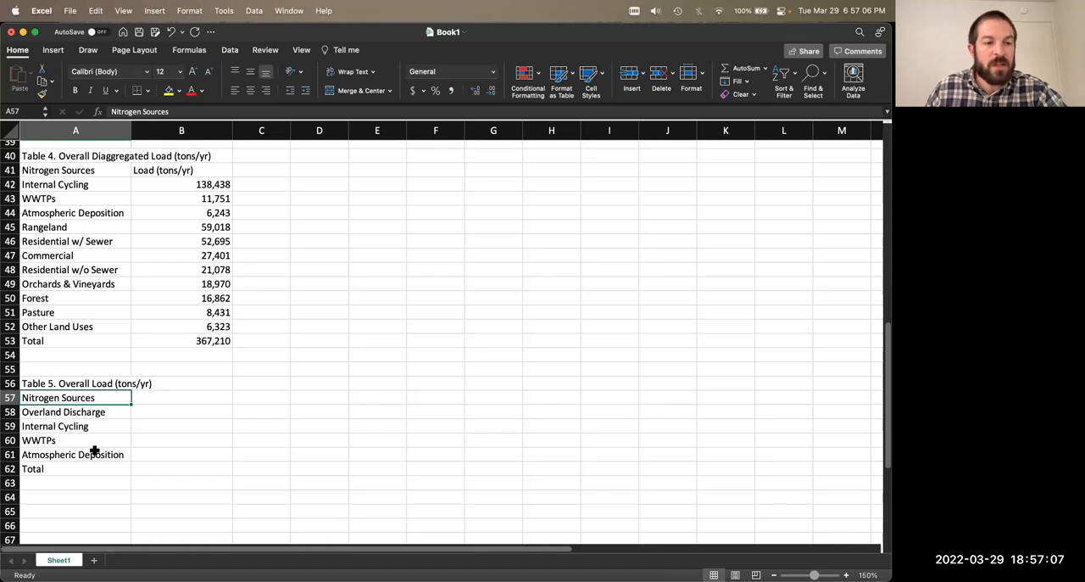
drag(66, 412, 76, 468)
click(76, 425)
drag(74, 398, 76, 469)
click(75, 469)
Step: Enter the column header "Load (tons/yr)" in B57 of Table 5
click(136, 397)
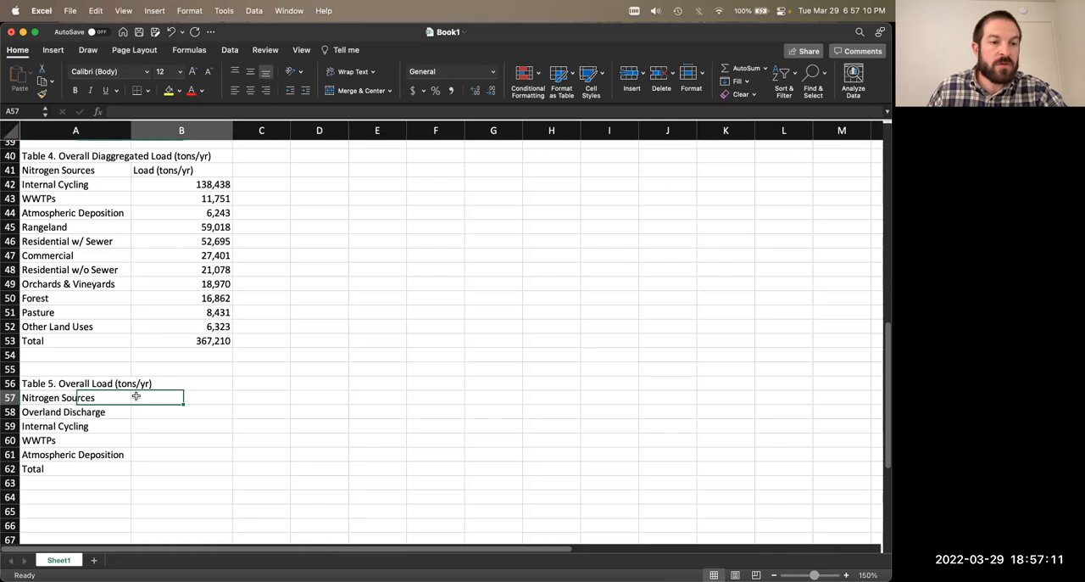
text(Loas)
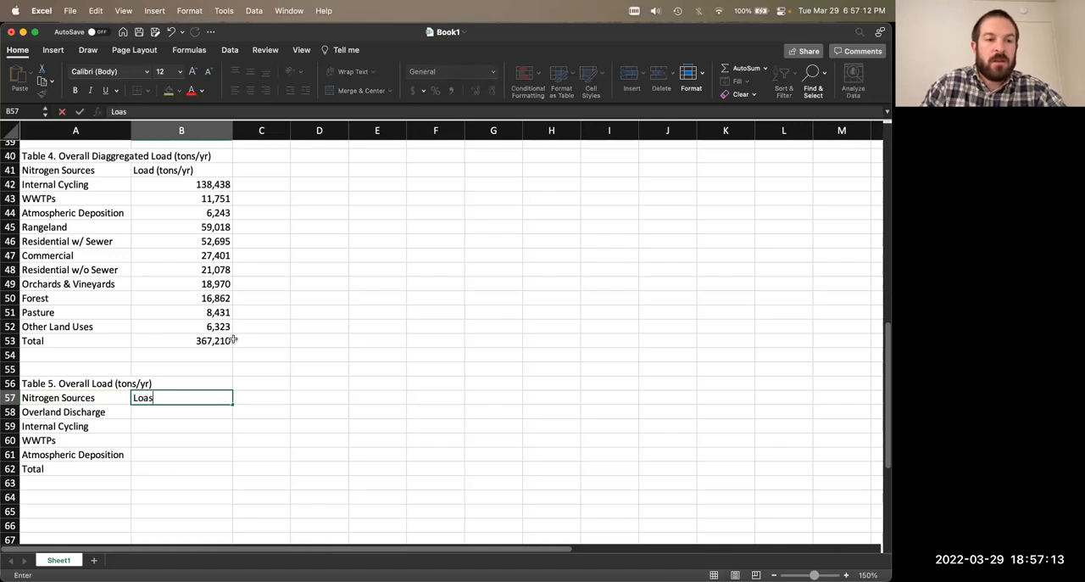
key(BackSpace)
text(d (tons/yr))
key(Return)
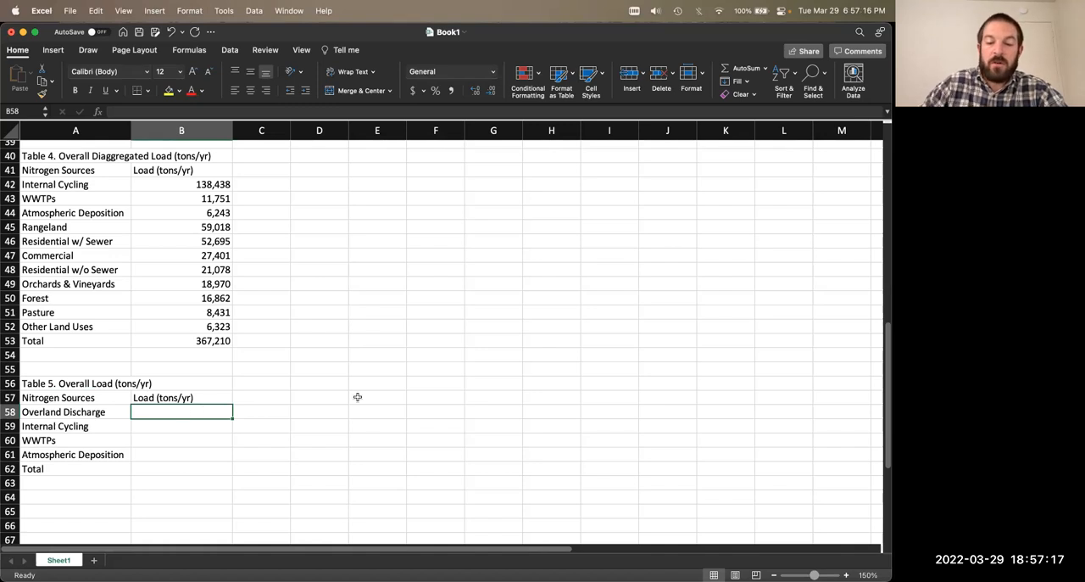
Step: Calculate the Overland Discharge load in B58 of Table 5 with the formula =(B6/100)*$B$1
text(=)
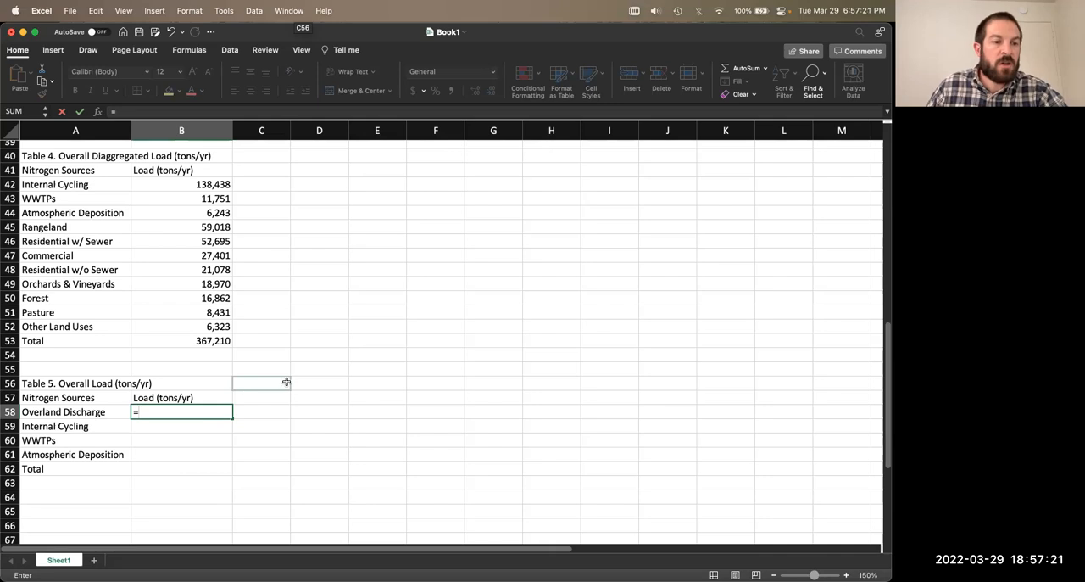
scroll(286, 382, up, 15)
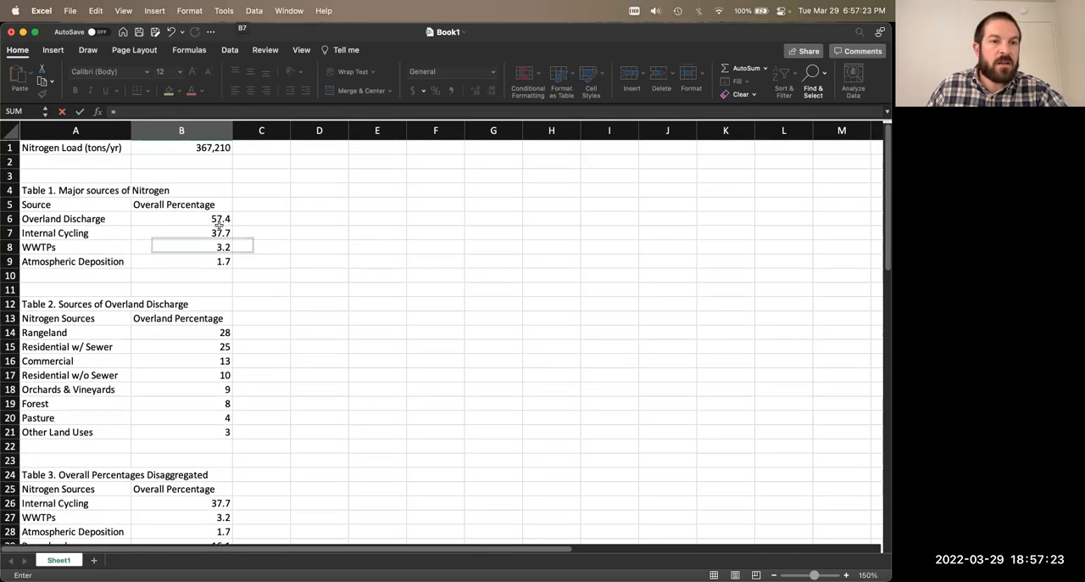
click(205, 217)
click(233, 111)
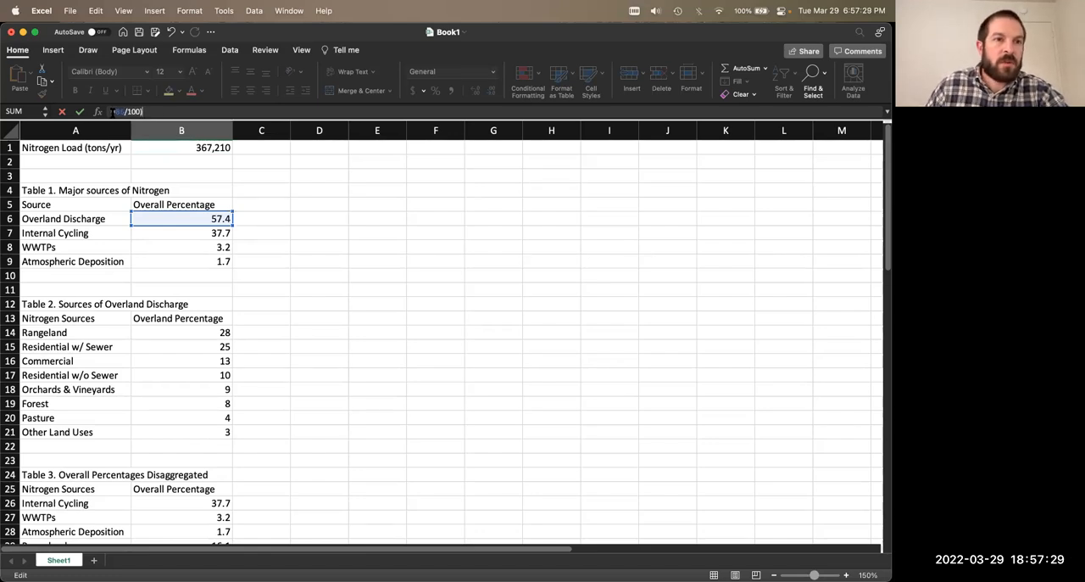
text(()
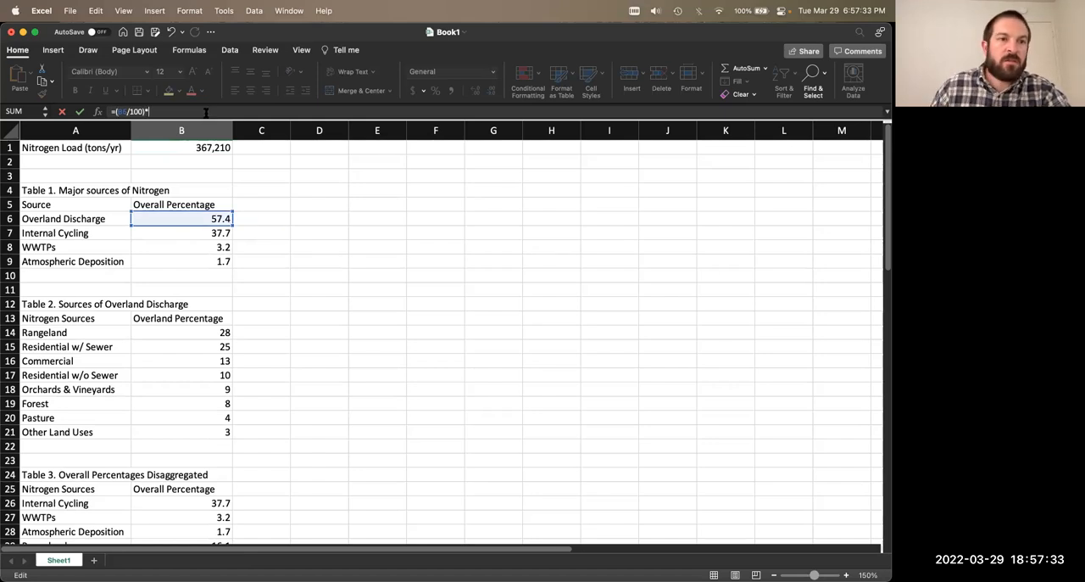
click(214, 148)
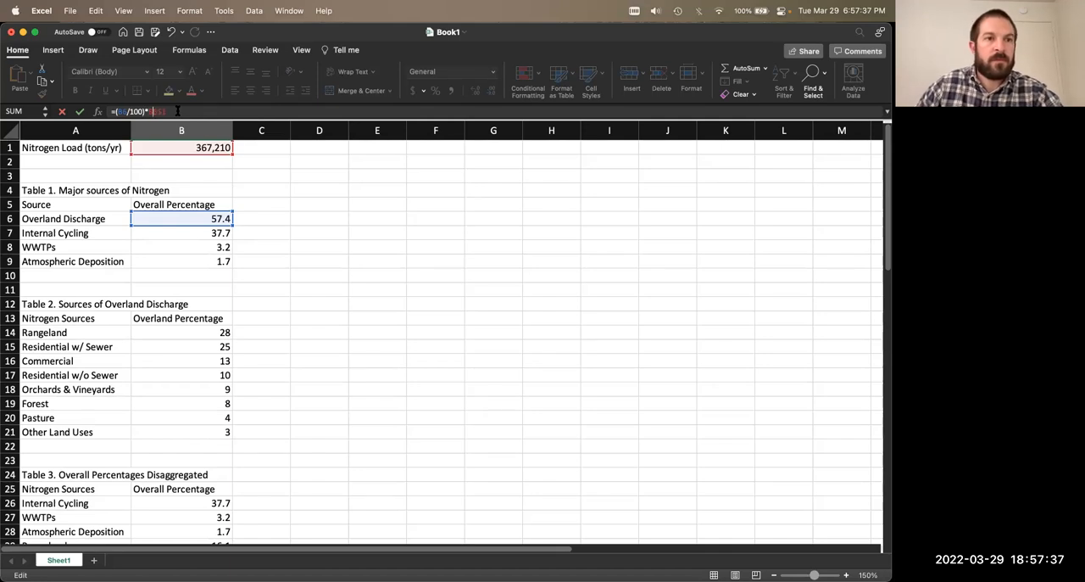
key(Return)
Step: Fill the B58 load formula down through B62 for the remaining Table 5 rows
scroll(249, 437, down, 3)
drag(216, 441, 218, 434)
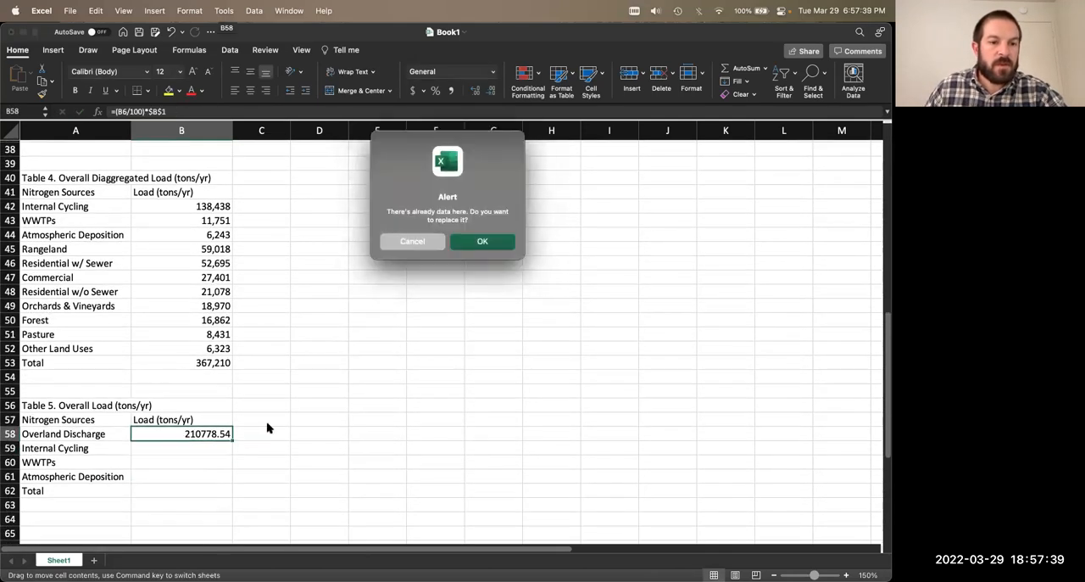
click(400, 244)
click(222, 434)
double_click(231, 440)
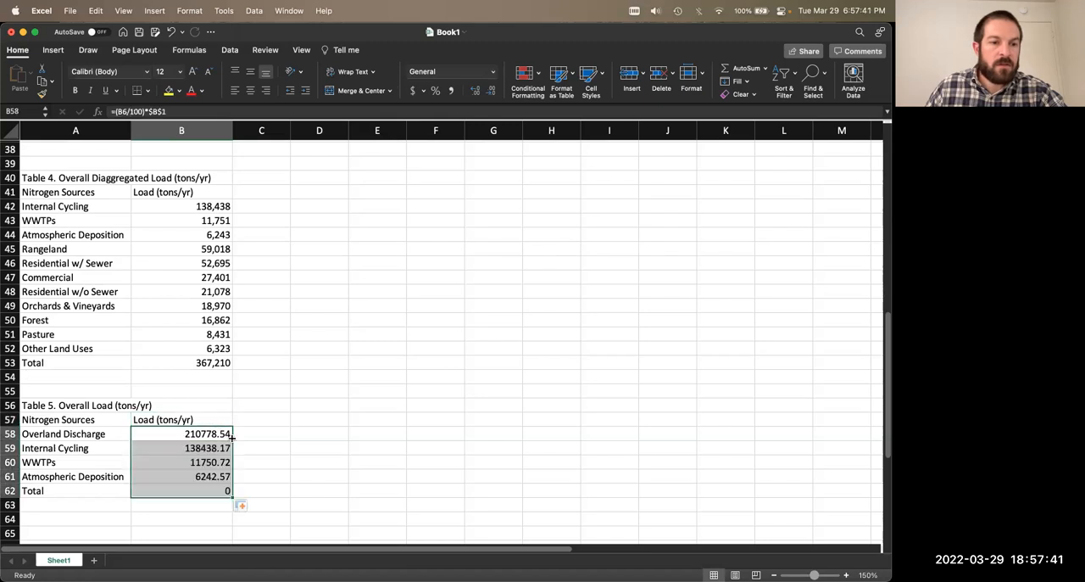
Step: Format the Table 5 loads in B58:B62 as Number with 0 decimal places and a thousands separator
key(super+1)
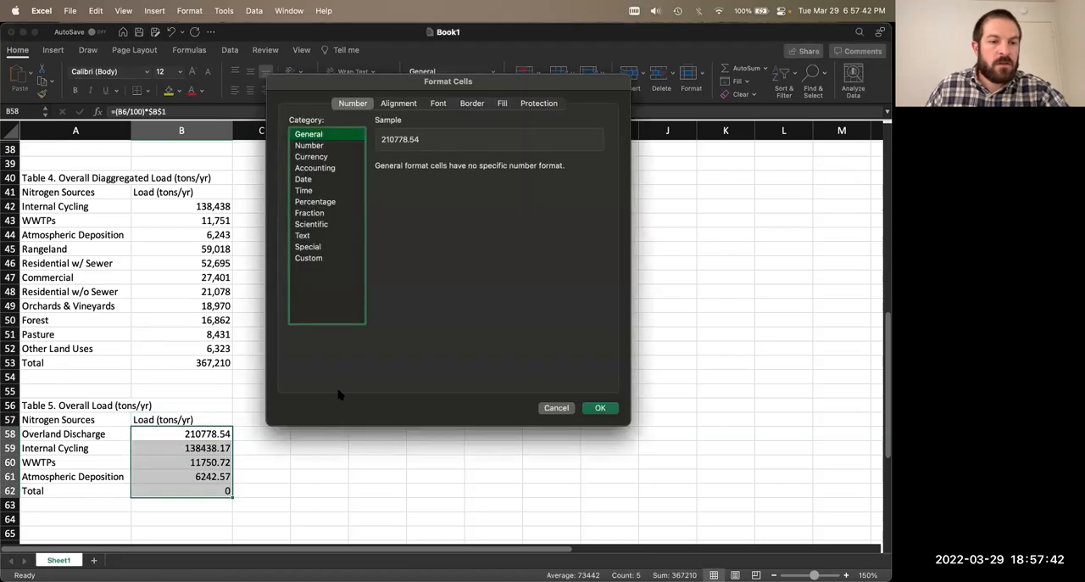
click(318, 146)
click(417, 181)
click(463, 170)
click(463, 170)
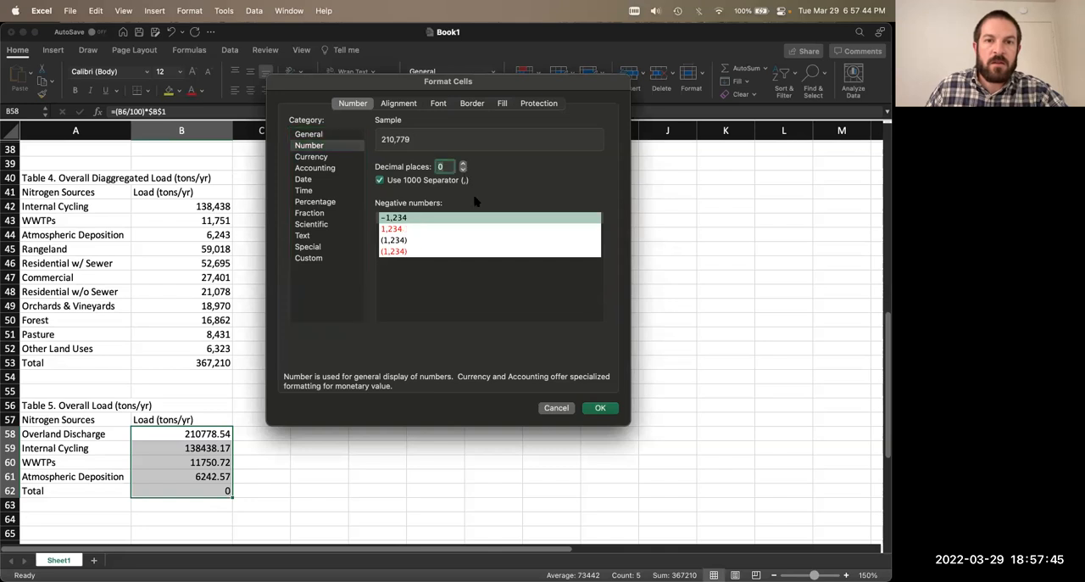
click(600, 408)
Step: Replace the Table 5 Total in B62 with a SUM of the loads in B58:B61
click(305, 471)
scroll(249, 436, down, 2)
click(216, 426)
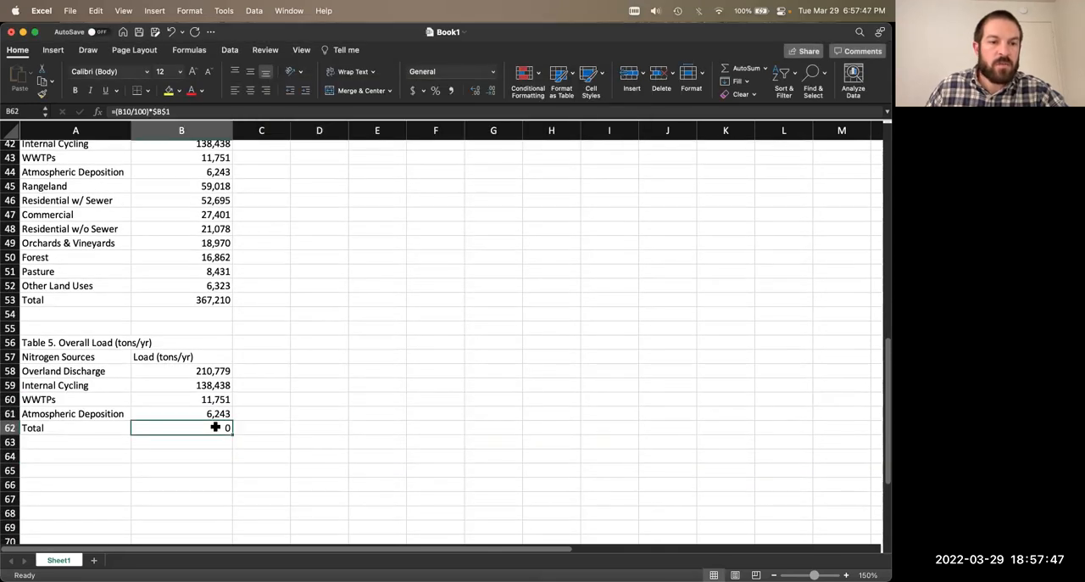
text(=sum()
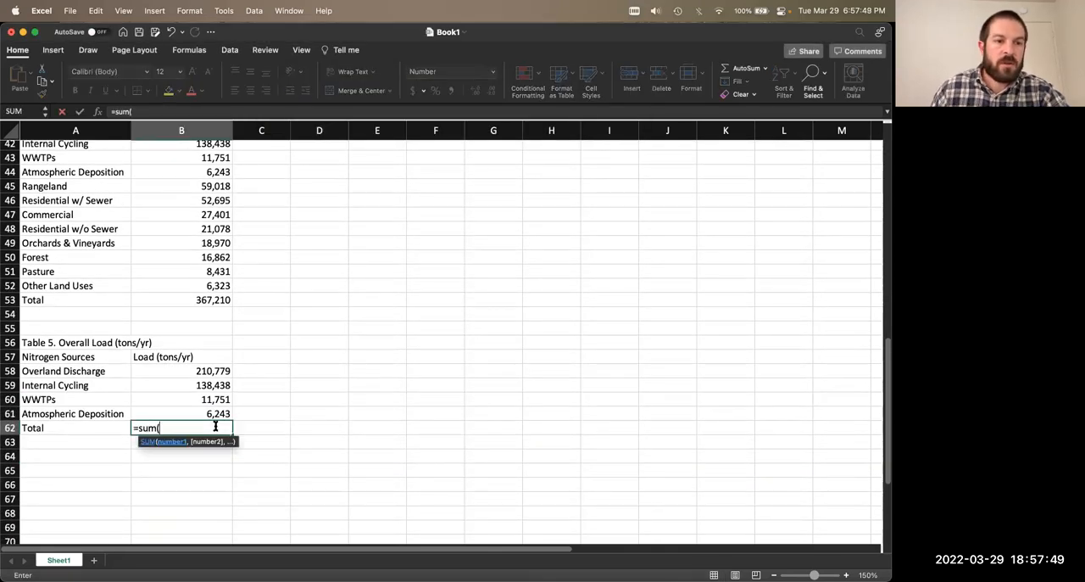
drag(181, 371, 218, 413)
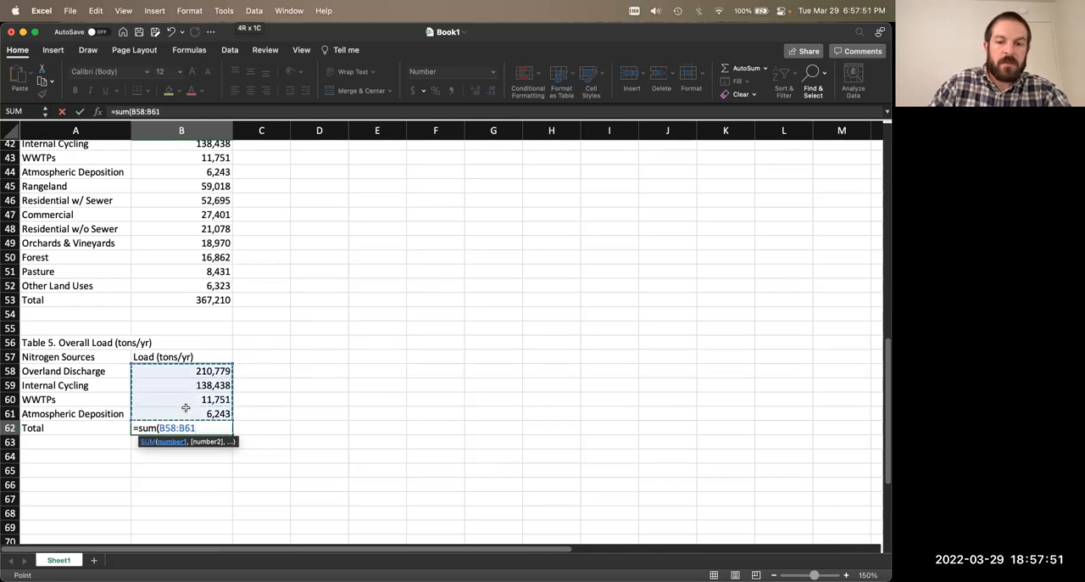
key(Return)
Step: Examine the formula behind the Table 4 Total in B53 and the Table 3 cell it references
click(208, 300)
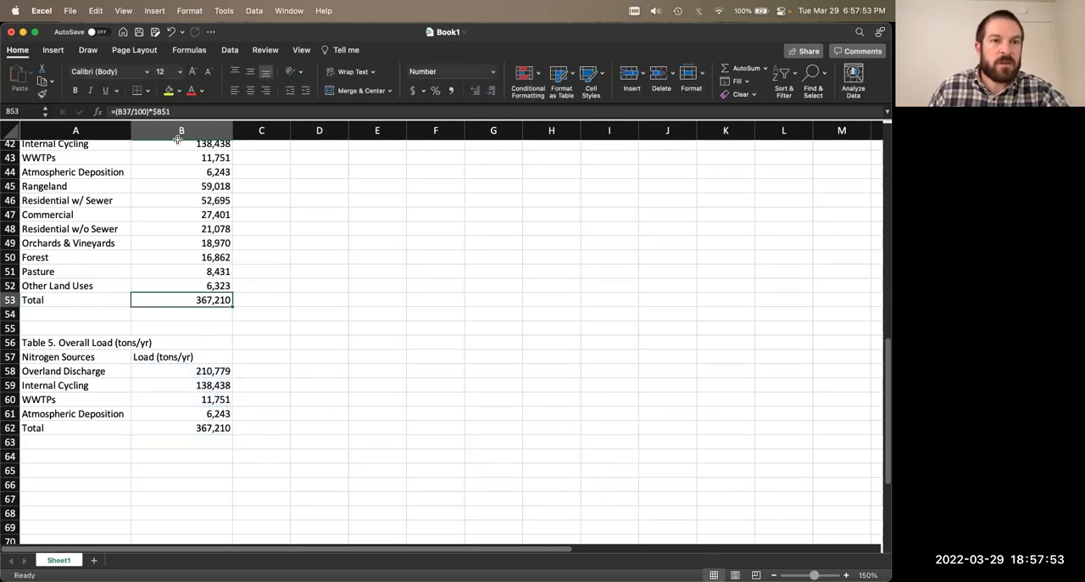
click(187, 112)
scroll(305, 326, up, 5)
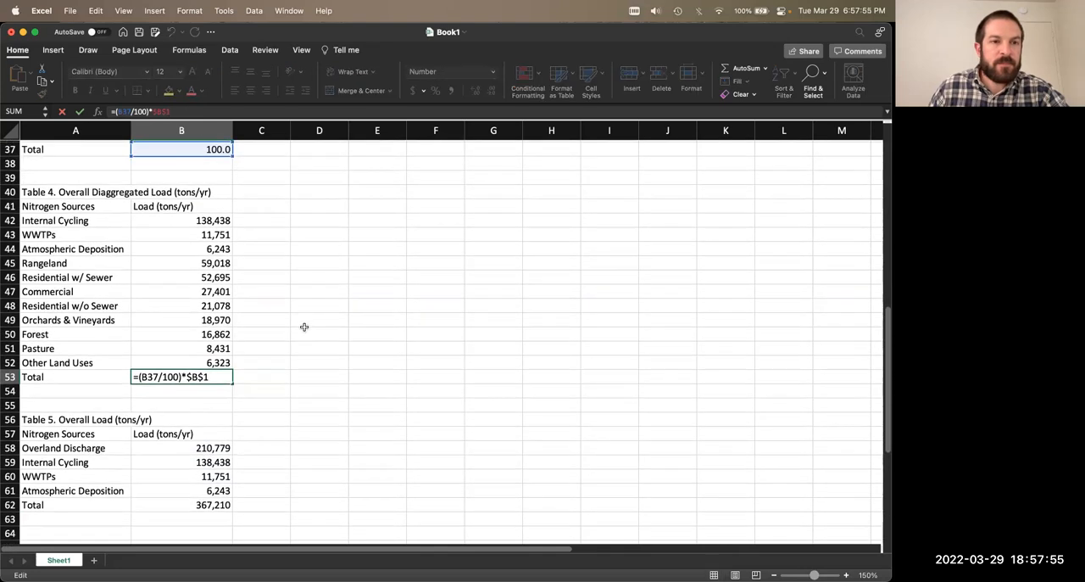
scroll(305, 325, down, 3)
key(Return)
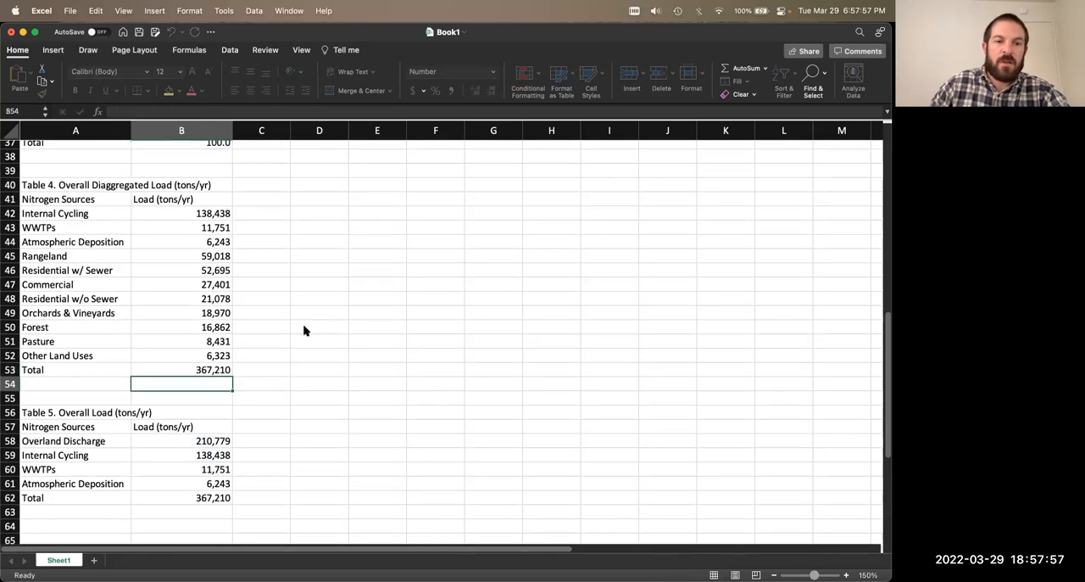
click(213, 370)
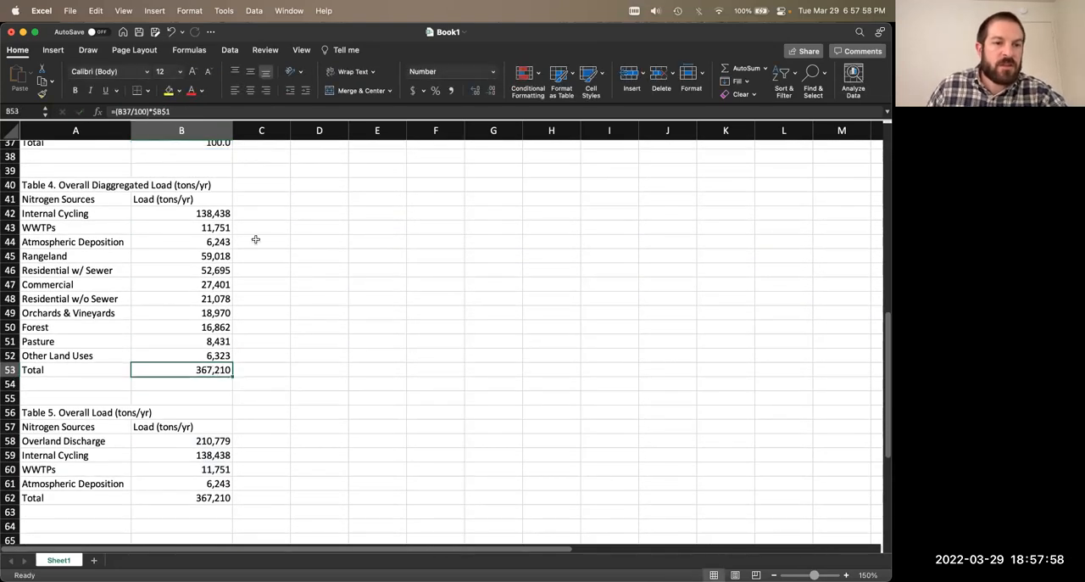
click(191, 111)
scroll(286, 284, up, 4)
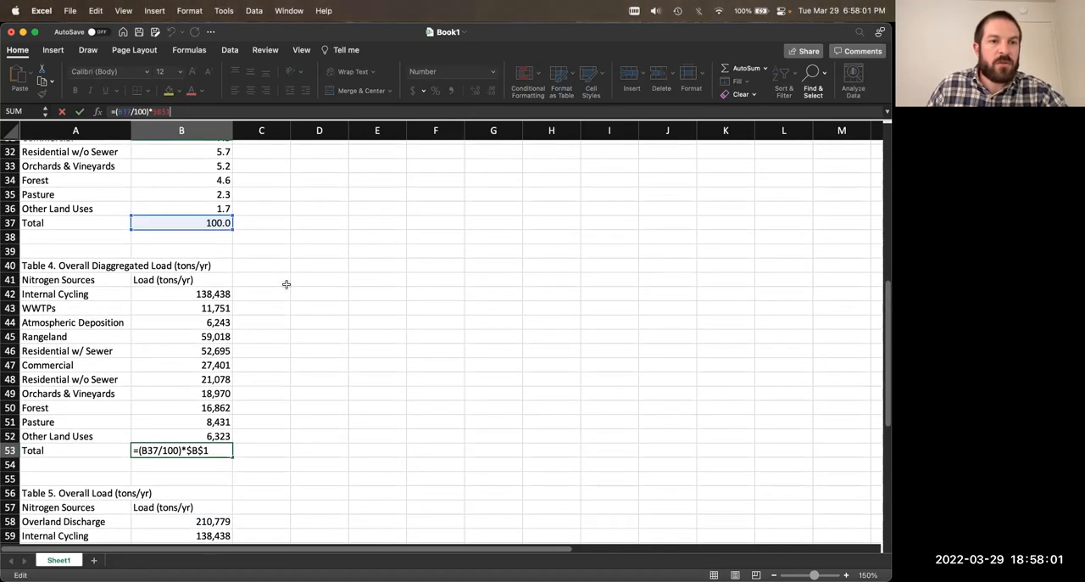
scroll(286, 284, down, 1)
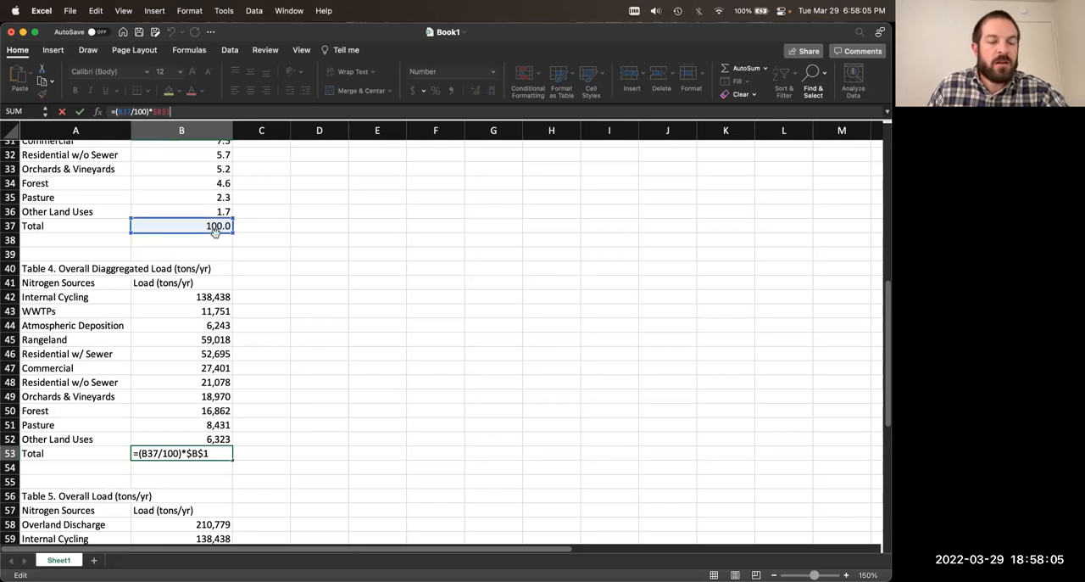
scroll(257, 228, up, 5)
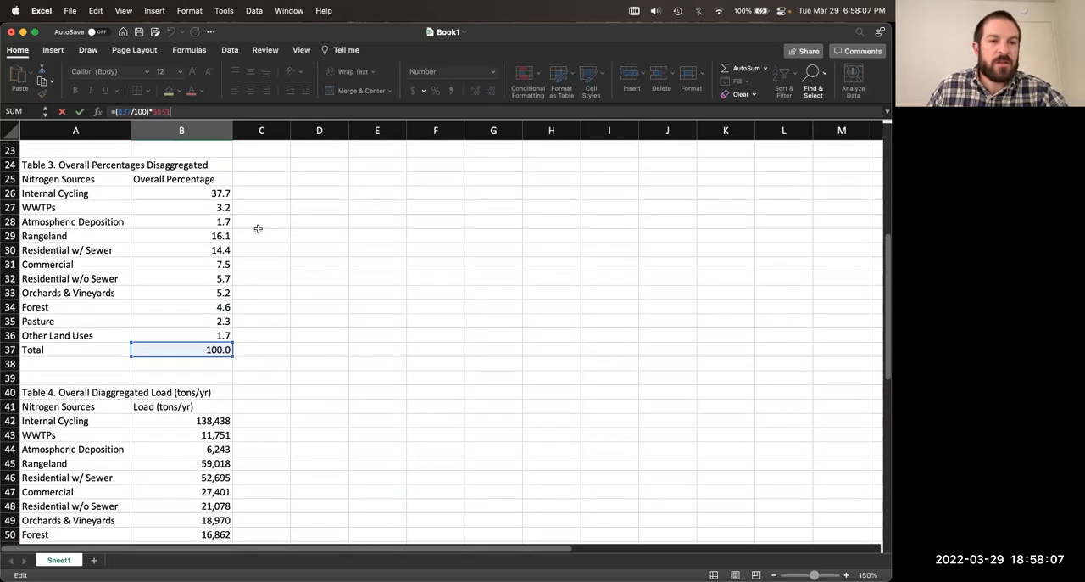
scroll(258, 228, down, 2)
click(196, 303)
click(197, 108)
key(Return)
scroll(193, 436, down, 4)
Step: Replace the Table 4 Total formula in B53 with a SUM of the loads in B42:B52
click(193, 436)
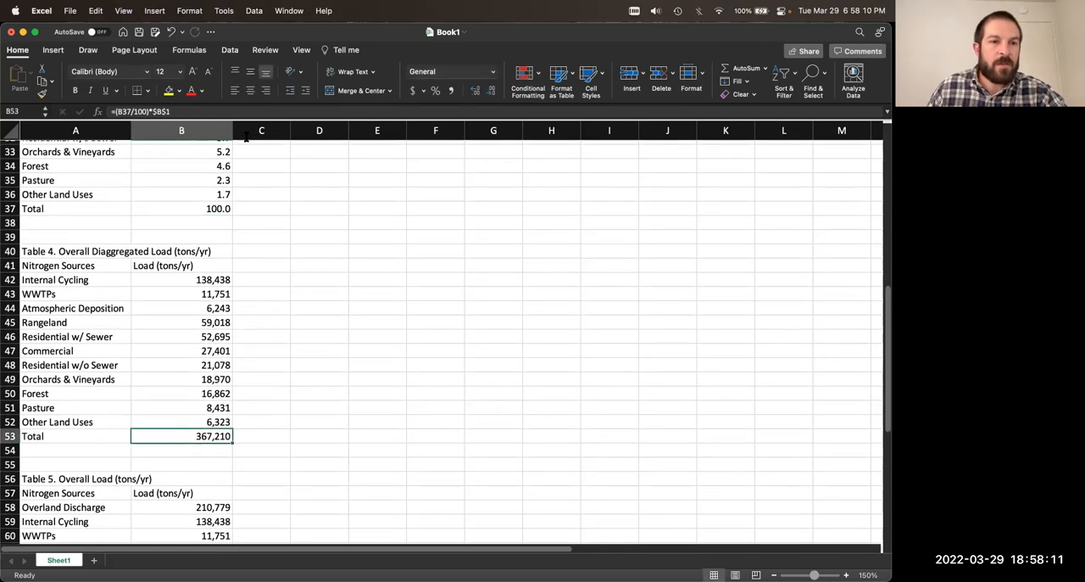
double_click(193, 436)
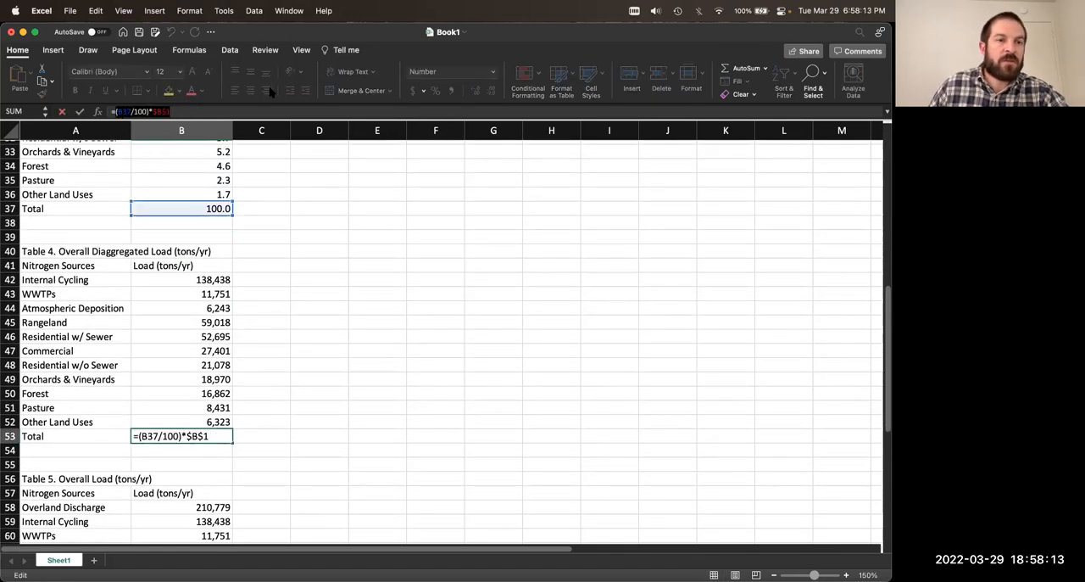
key(BackSpace)
text(sum()
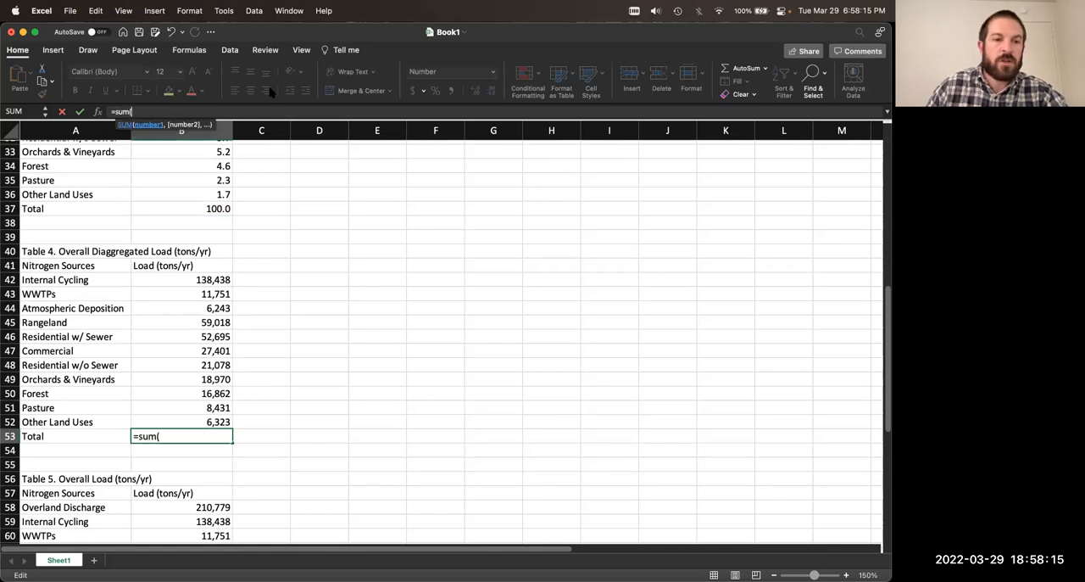
drag(191, 280, 208, 421)
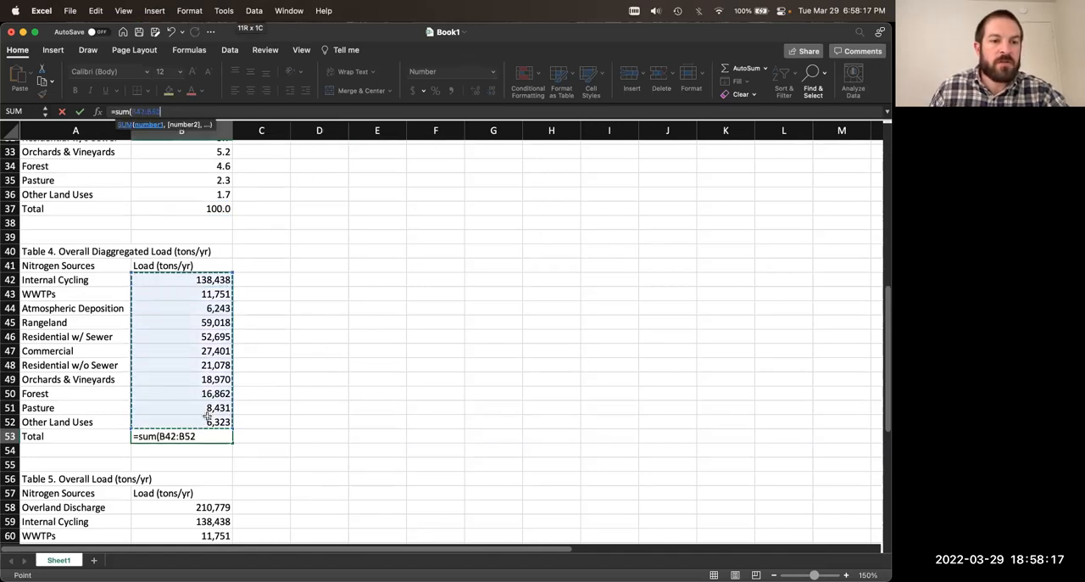
key(Return)
key(Up)
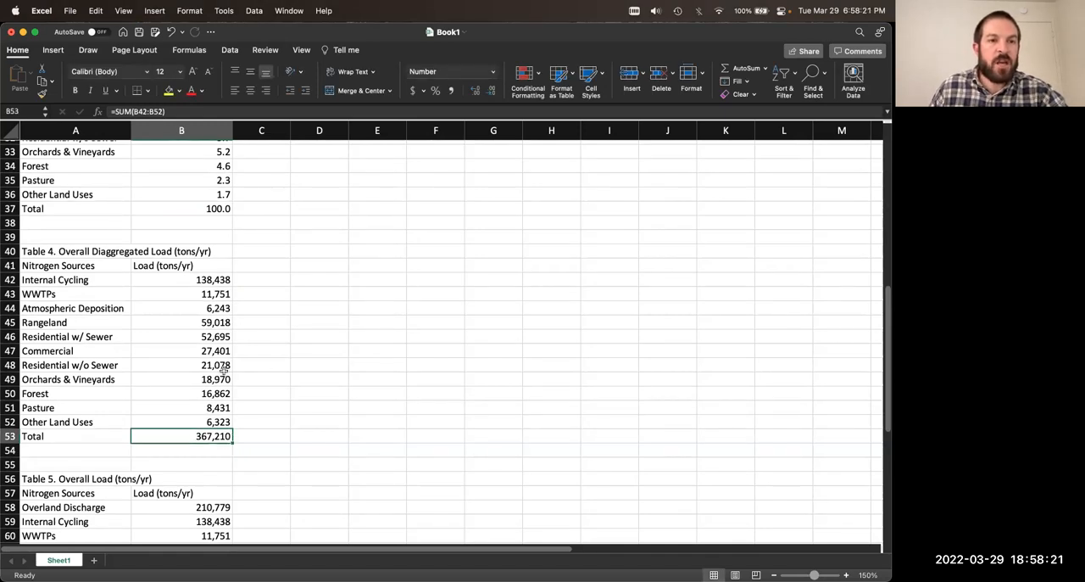
Step: Review the values in Tables 1 through 5 and check the Table 4 Total formula
mouse_move(200, 280)
mouse_down()
mouse_move(203, 421)
mouse_move(162, 305)
mouse_move(199, 282)
mouse_up()
click(261, 407)
click(257, 315)
click(199, 436)
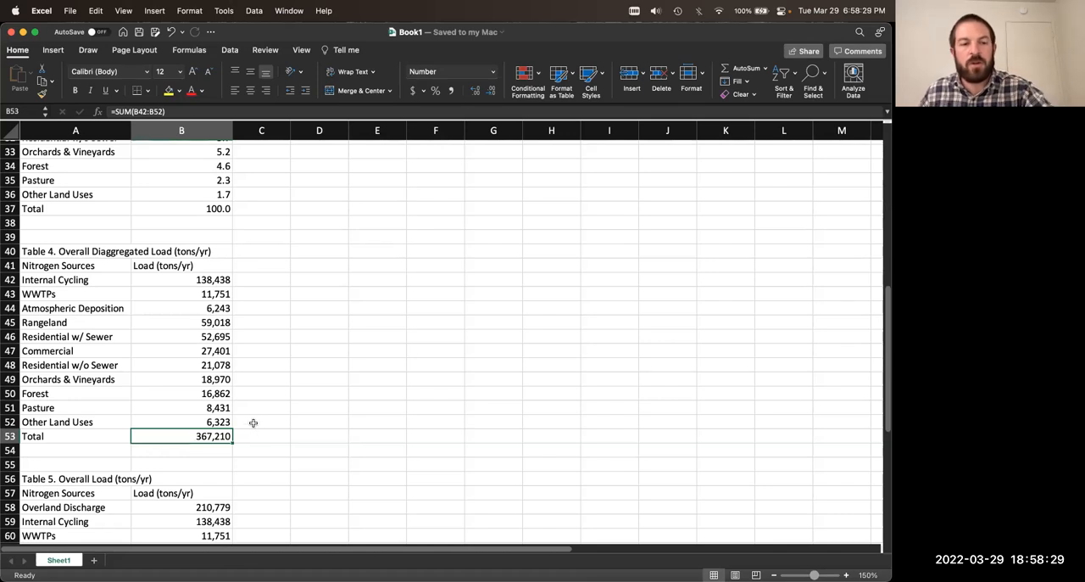
scroll(253, 423, down, 1)
scroll(255, 417, up, 5)
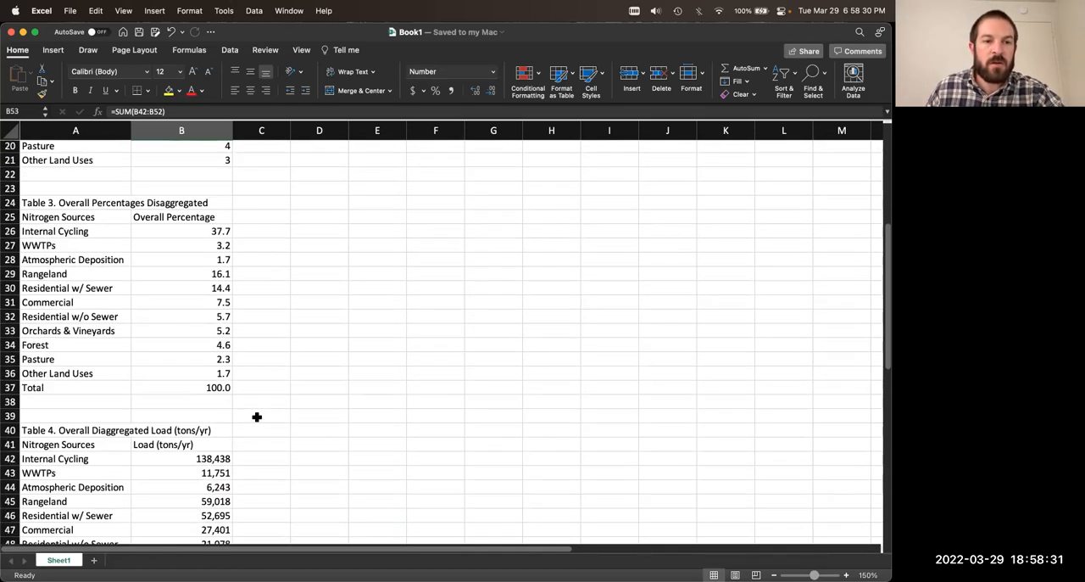
scroll(255, 415, down, 4)
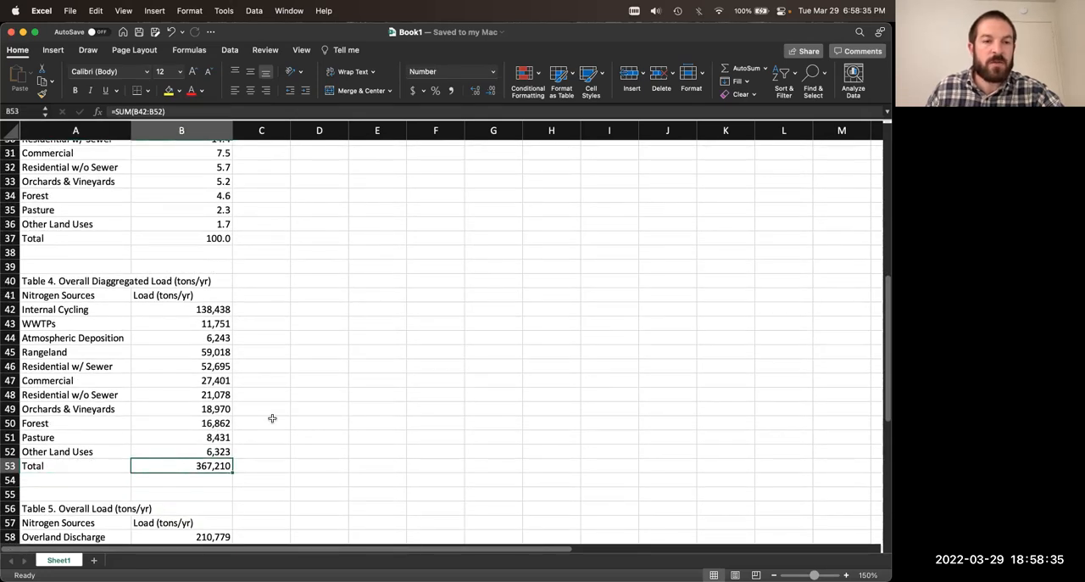
scroll(272, 418, up, 7)
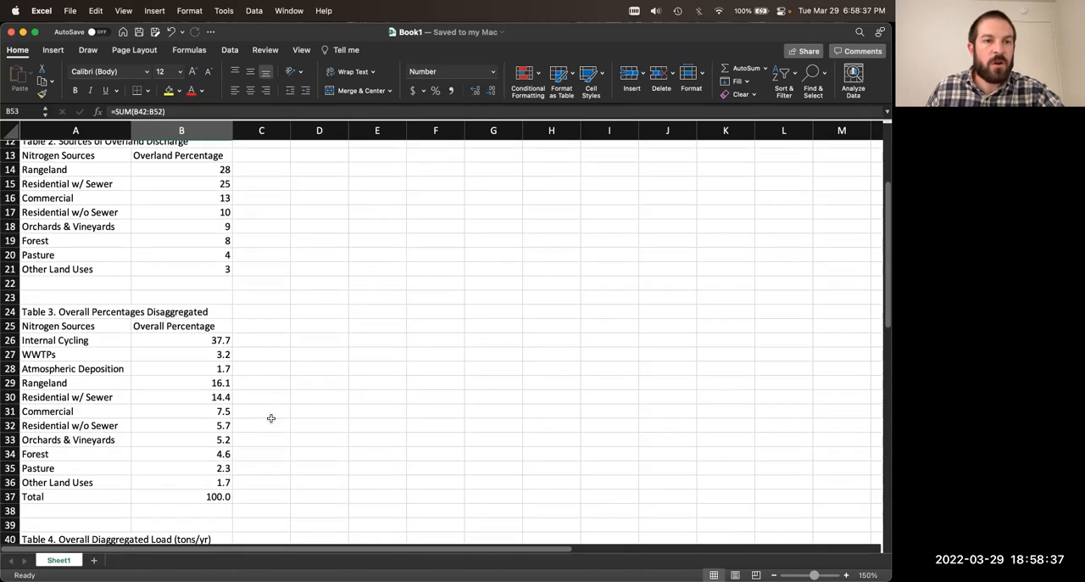
scroll(271, 418, up, 1)
scroll(313, 334, up, 4)
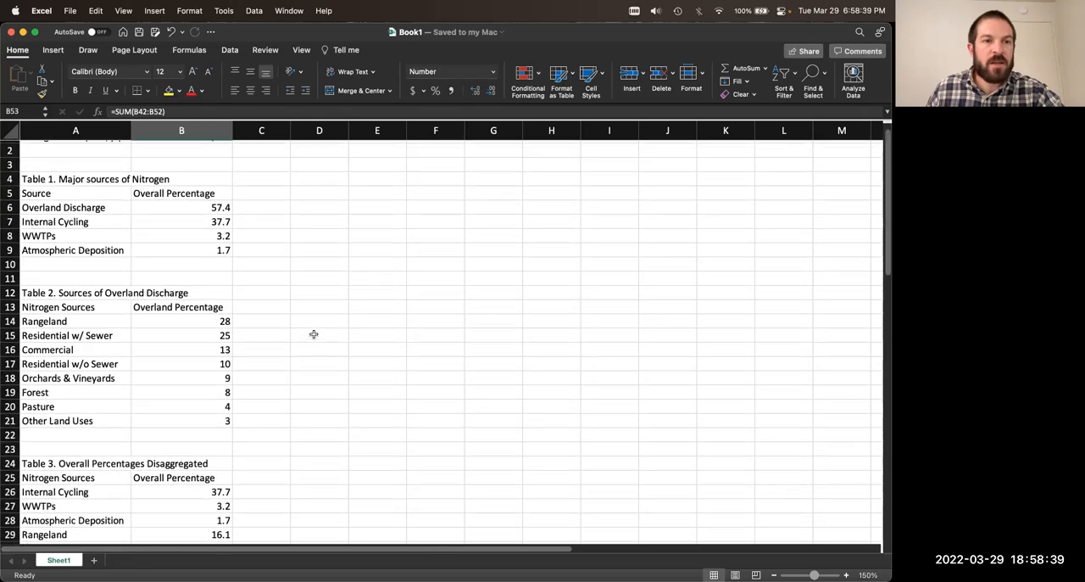
scroll(313, 334, up, 1)
scroll(313, 334, down, 15)
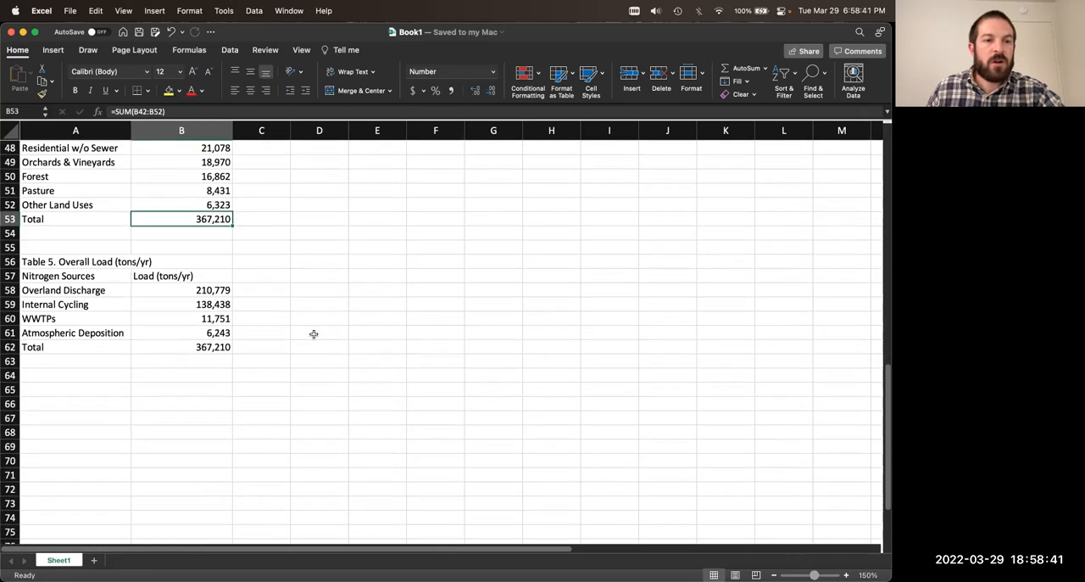
scroll(314, 334, up, 2)
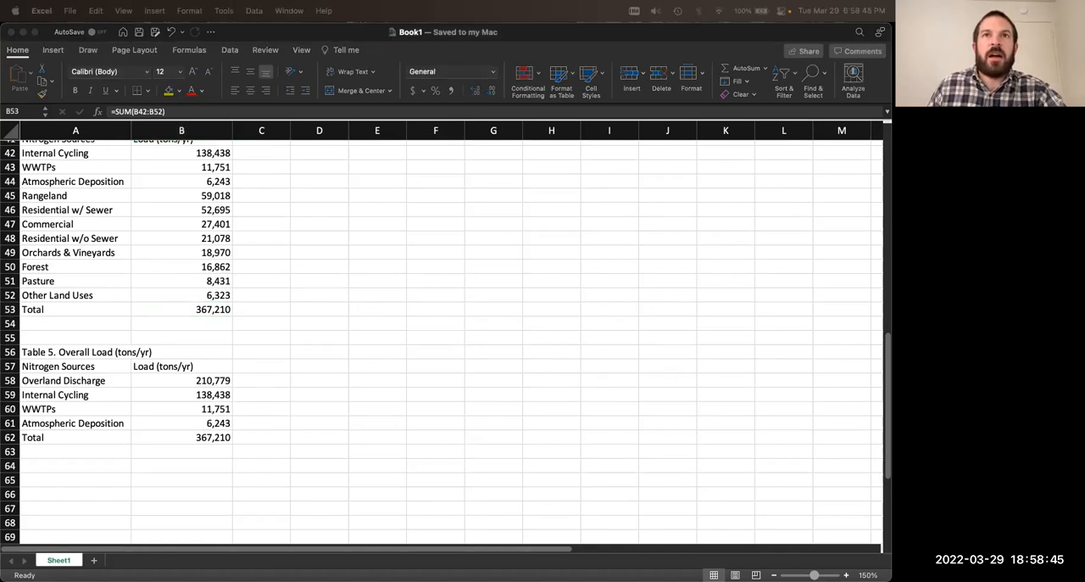
Step: Add a second worksheet and rename the original data sheet as NitrogenData
click(92, 563)
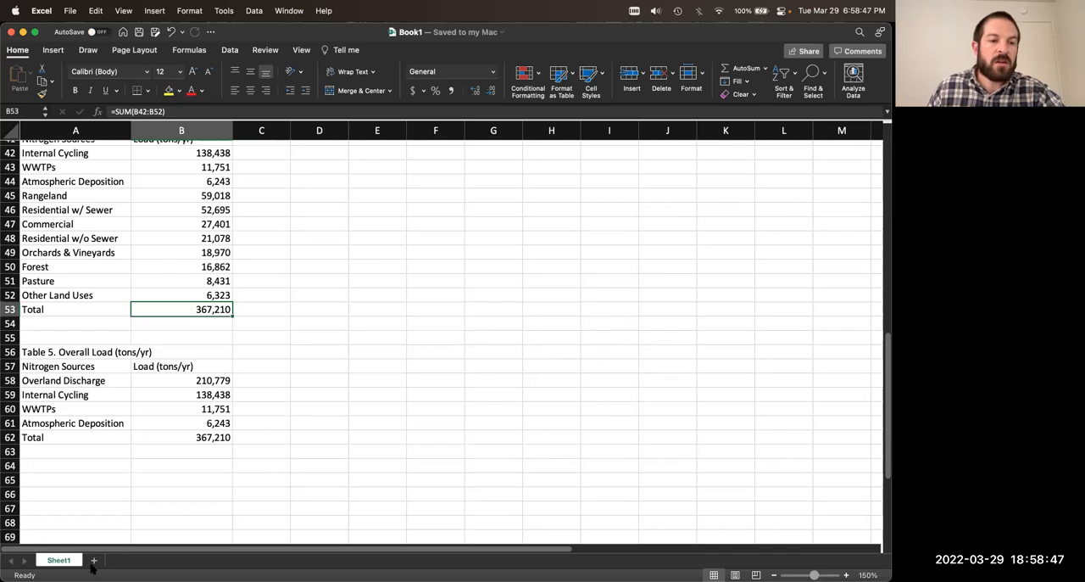
click(94, 561)
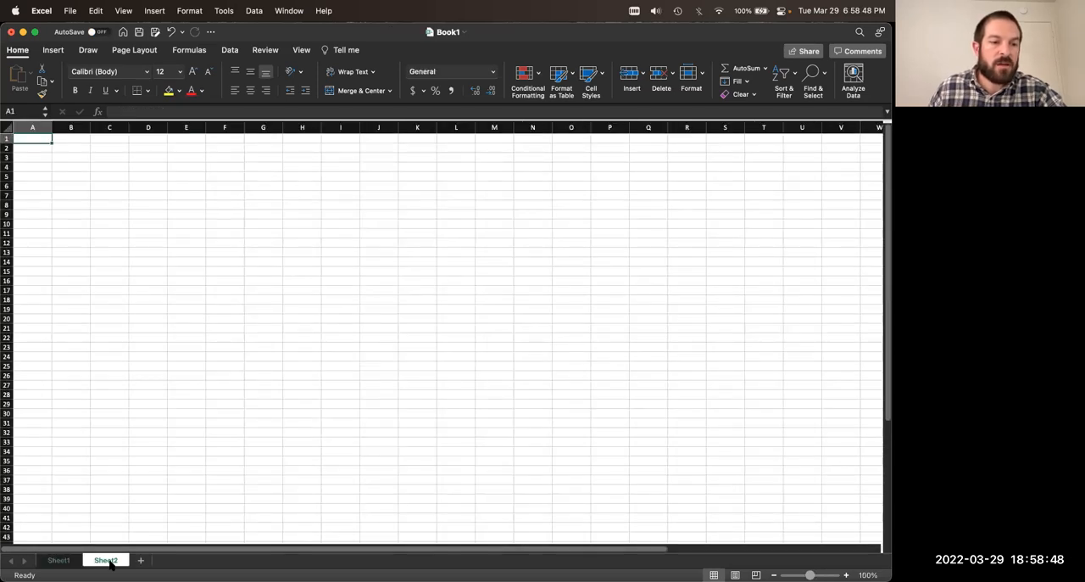
click(59, 561)
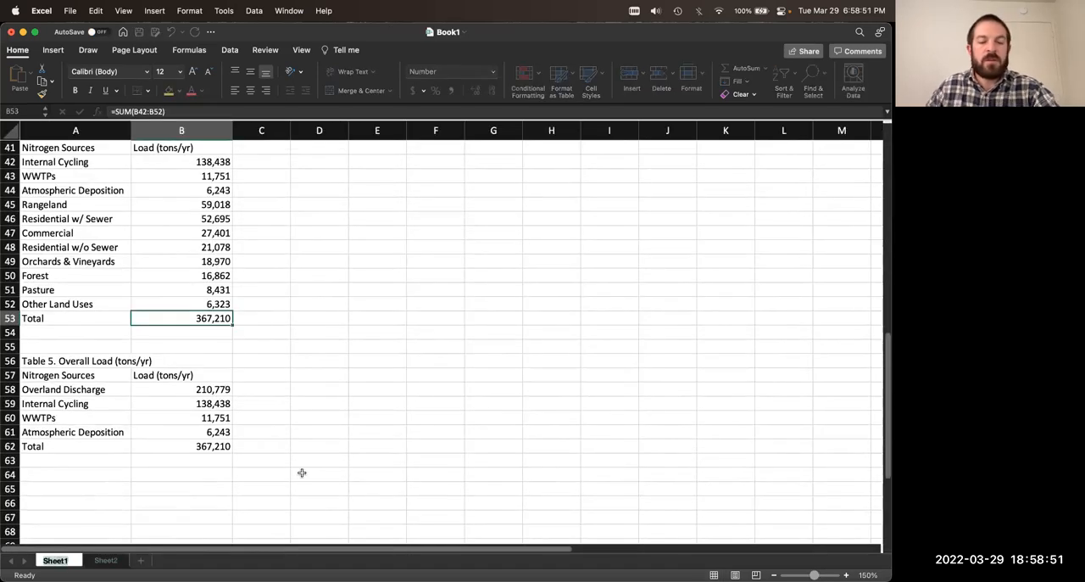
text(NitrogenData)
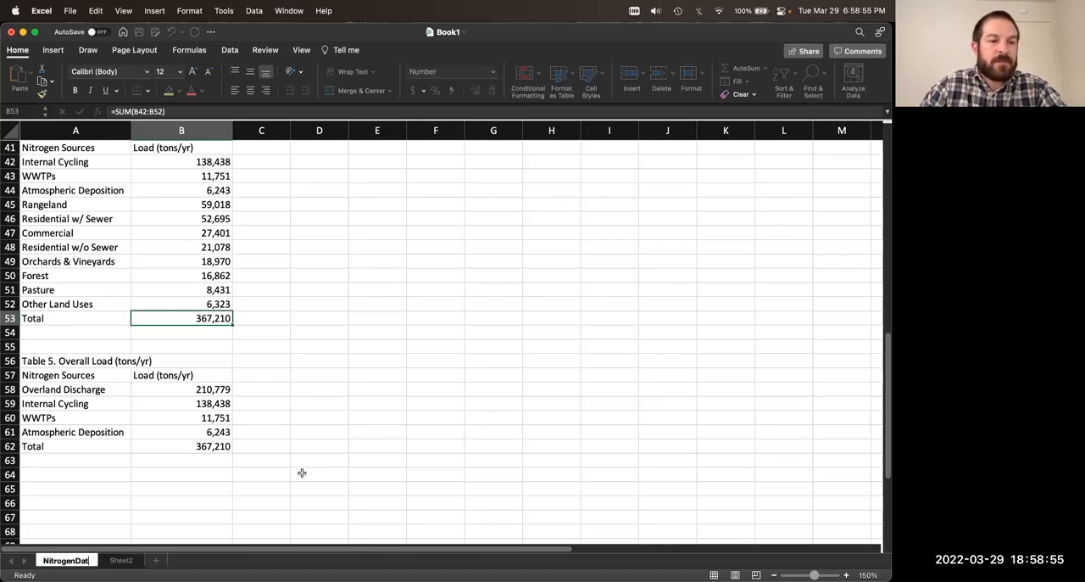
Step: Rename the empty Sheet2 as Table 1
click(124, 560)
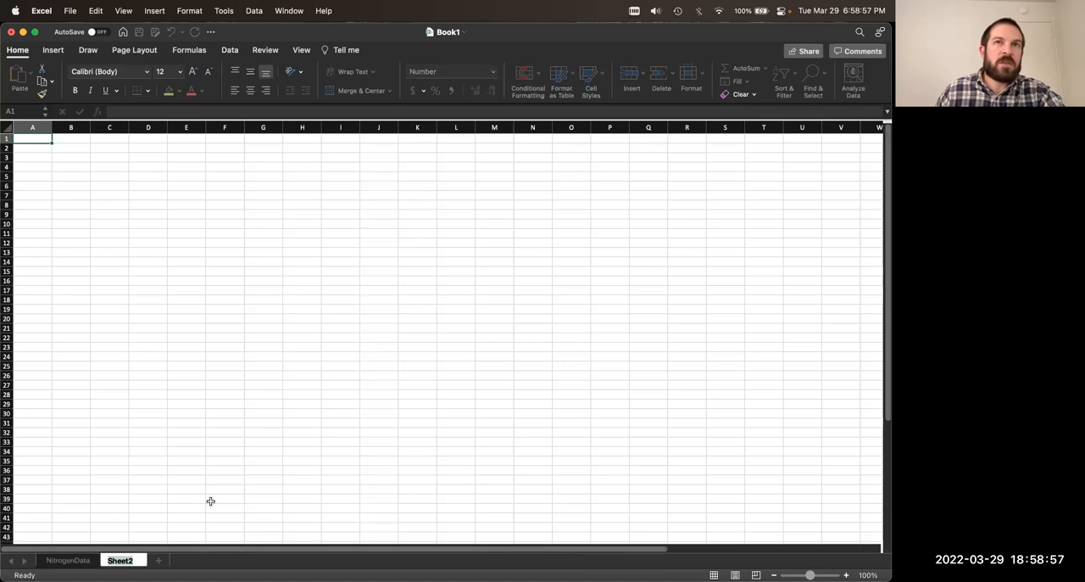
text(Table 1)
key(Return)
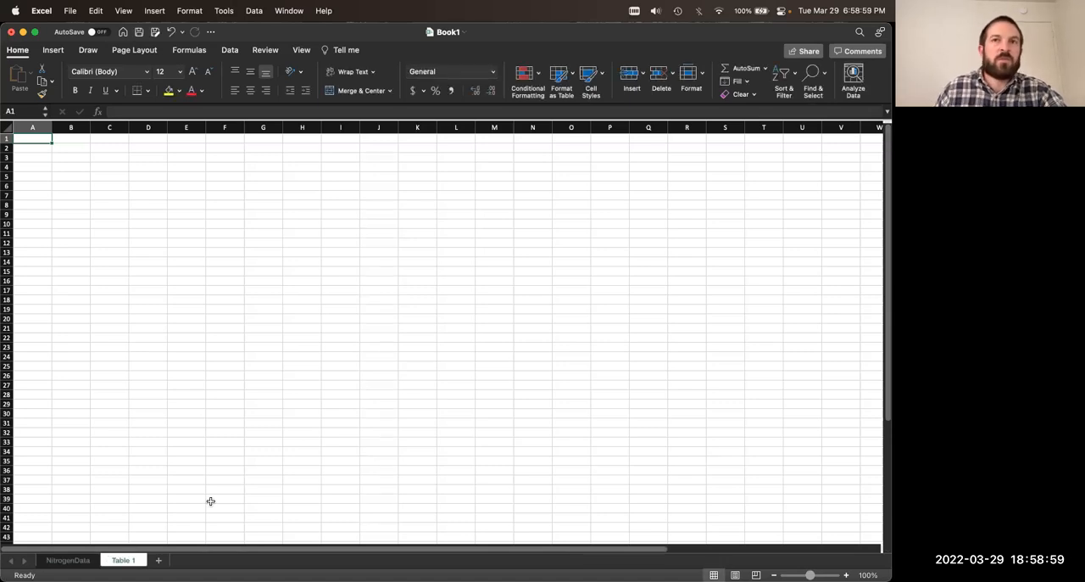
Step: Add a new worksheet after Table 1 and name it Table 2
click(158, 560)
double_click(172, 559)
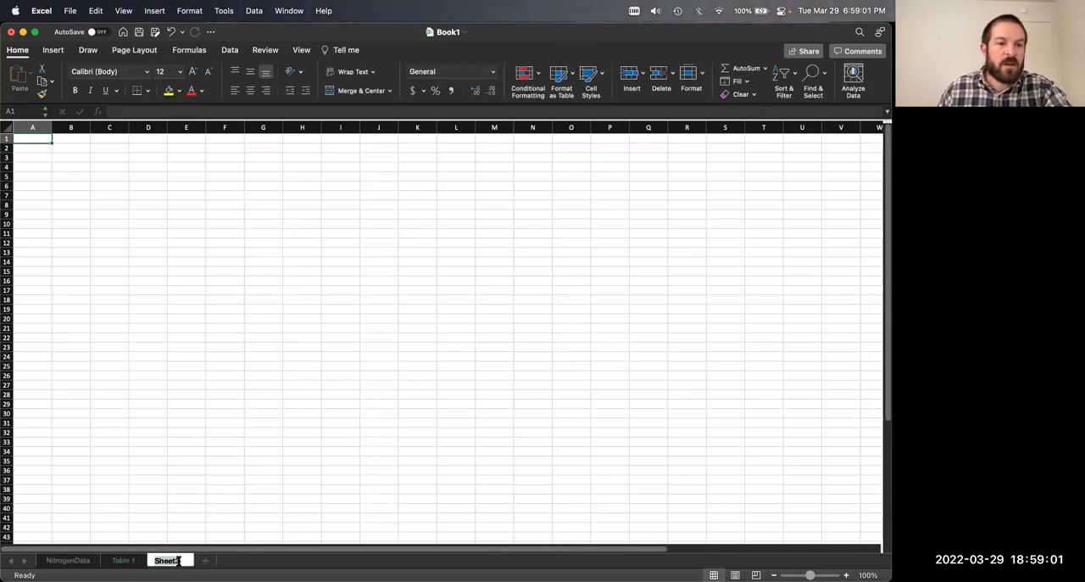
text(Table)
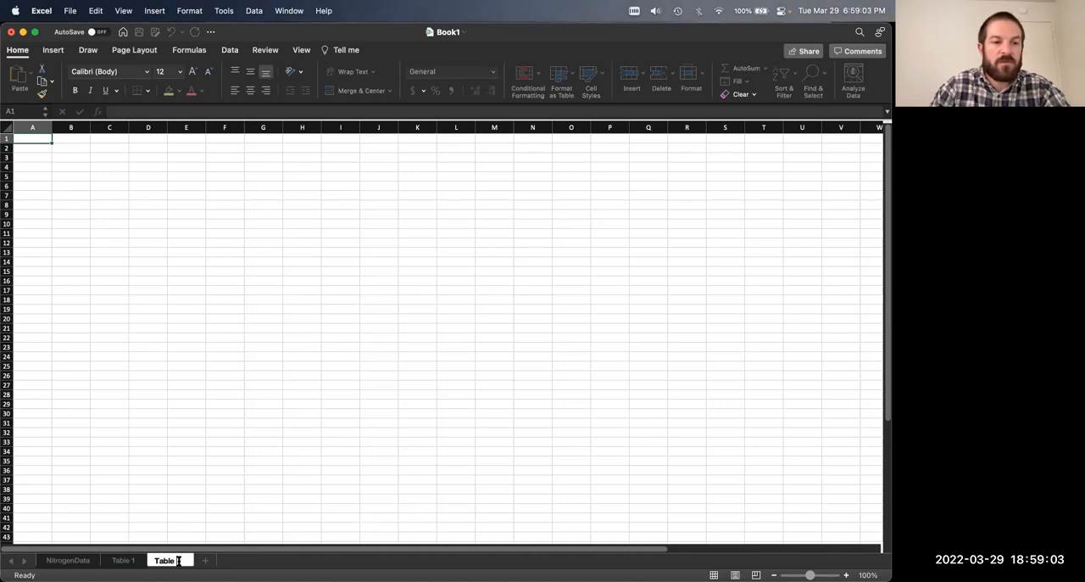
text( 2)
key(Return)
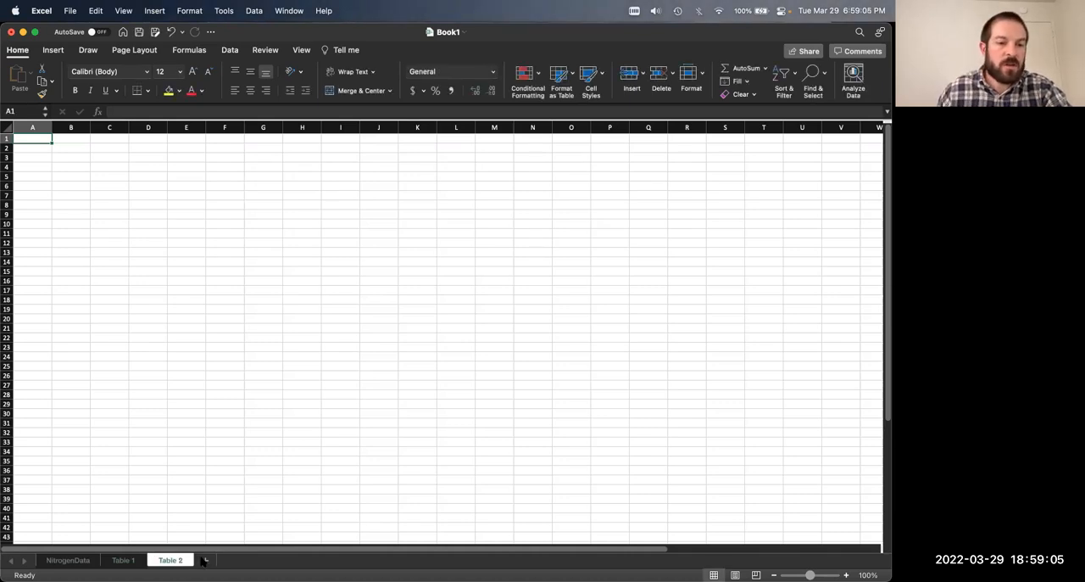
Step: Add a new worksheet after Table 2 and name it Table 3
click(204, 560)
double_click(212, 559)
text(Ta)
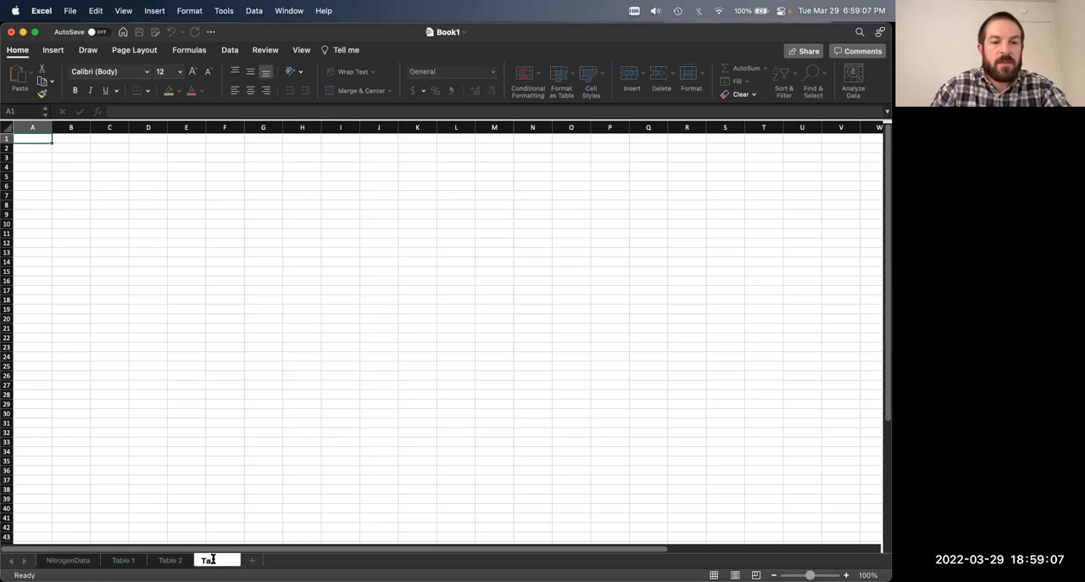
text(ble 3)
key(Return)
Step: Add a new worksheet after Table 3 and name it Tables 4
click(252, 560)
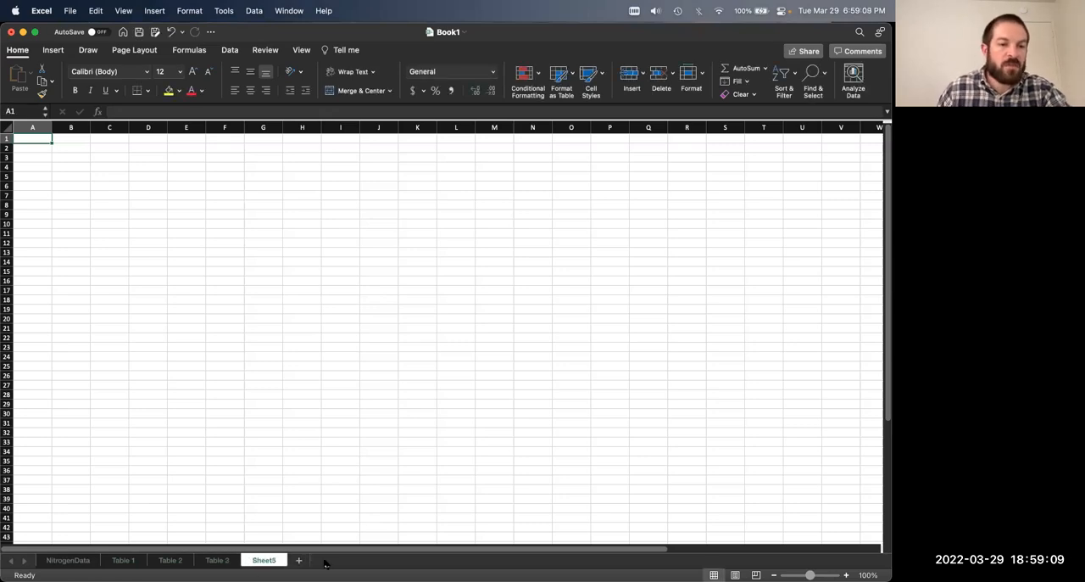
double_click(264, 560)
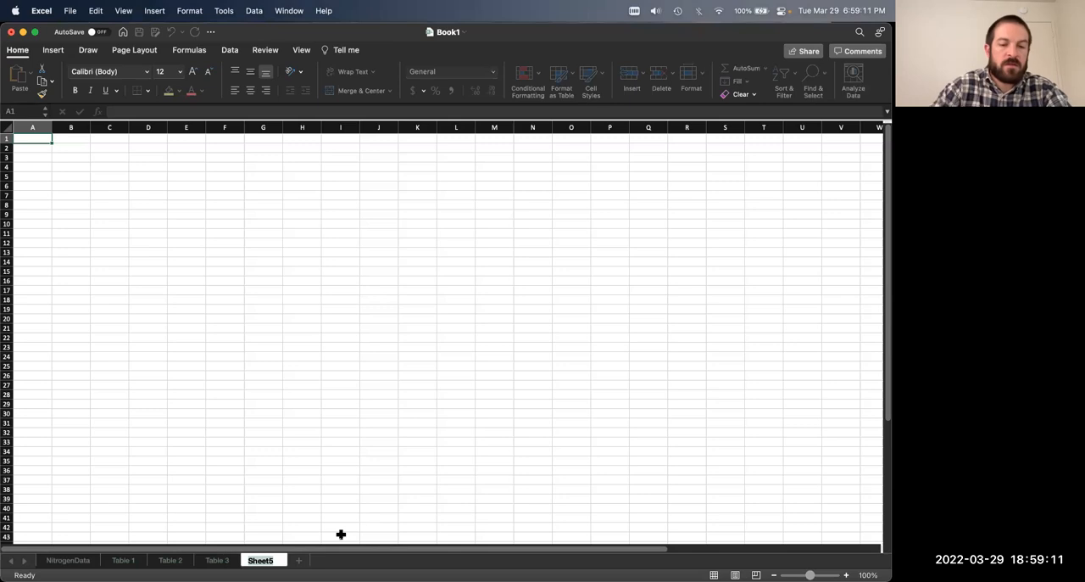
text(Tables)
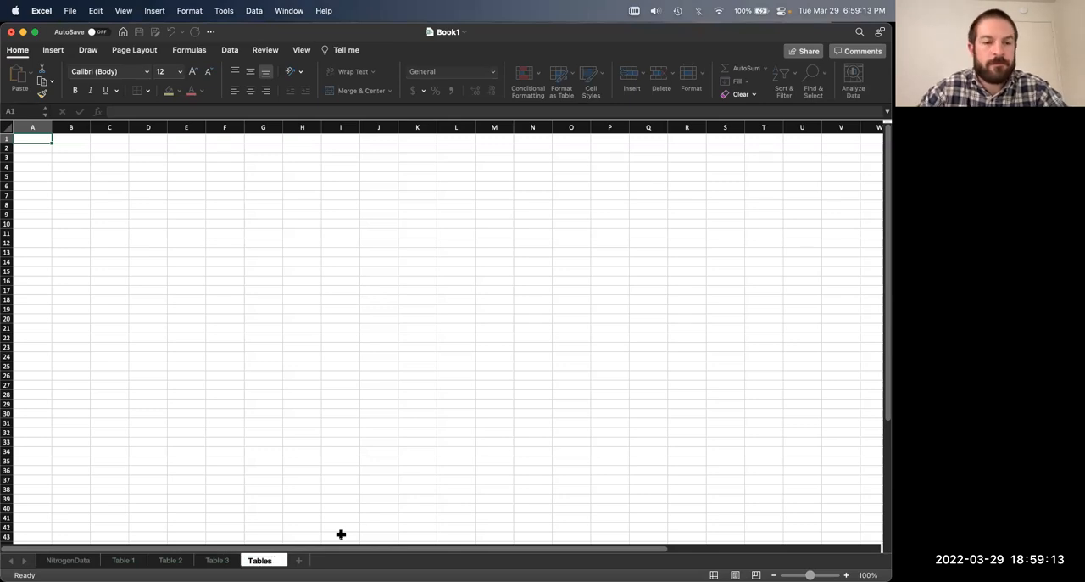
text( 4)
key(Return)
Step: Add a new worksheet after Tables 4 and name it Table 5
click(298, 560)
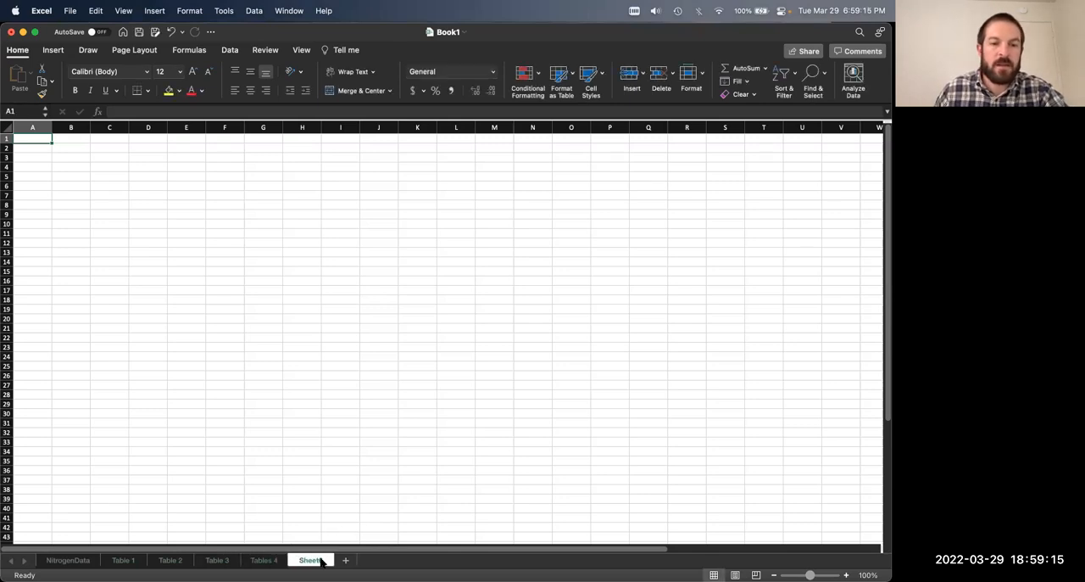
double_click(307, 559)
text(Table 5)
key(Return)
Step: Copy the Table 1 block A4:B9 from the NitrogenData sheet and paste it at A1 of the Table 1 sheet
click(74, 560)
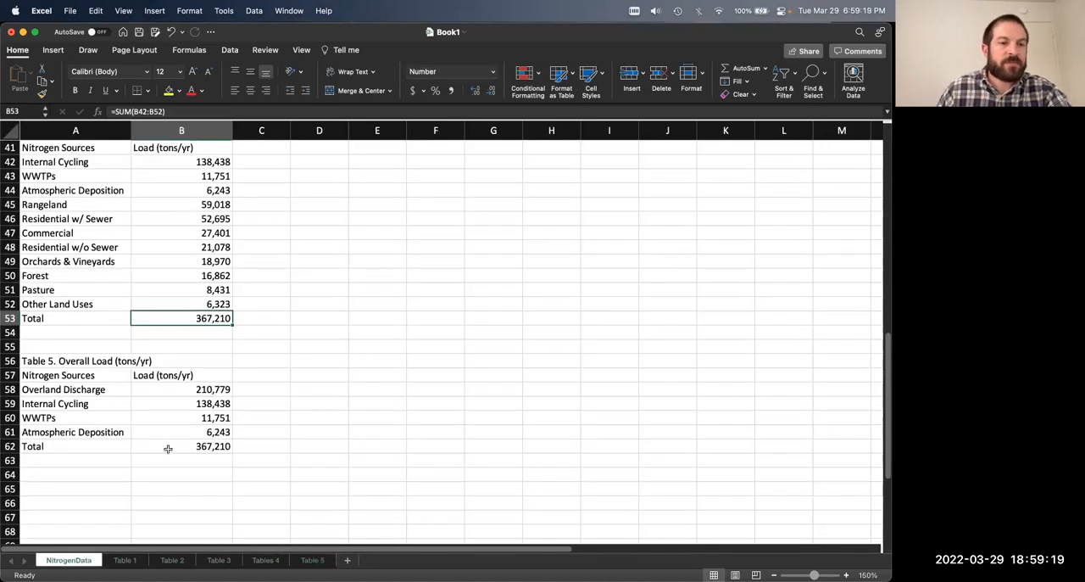
scroll(150, 450, up, 15)
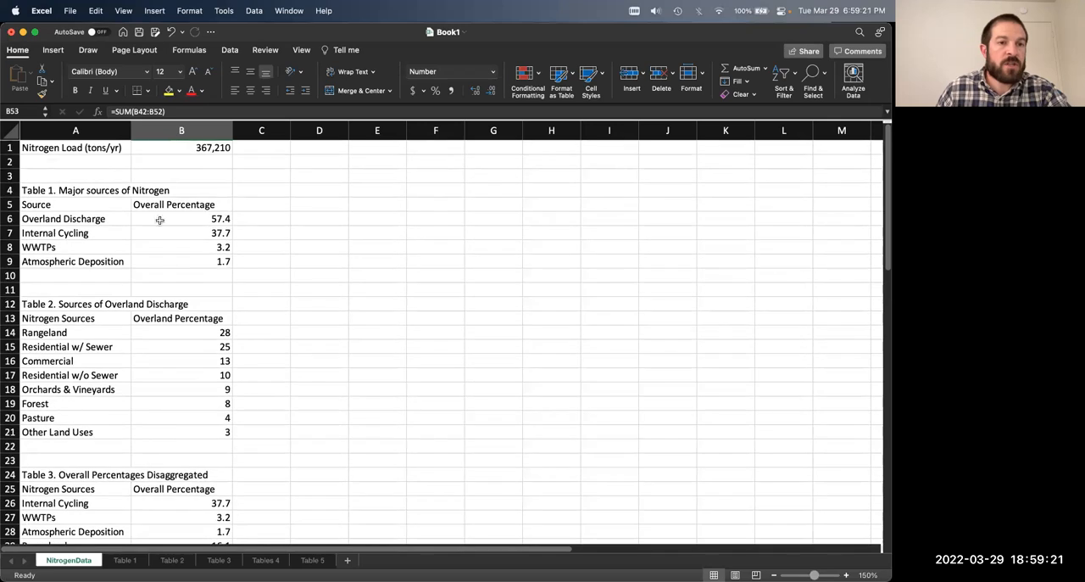
drag(64, 189, 179, 259)
key(super+c)
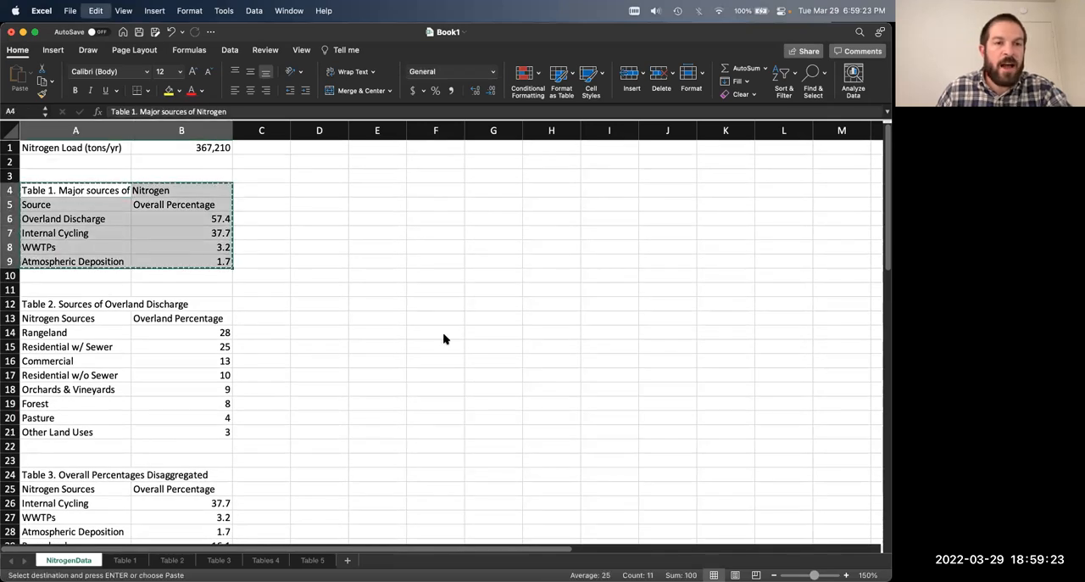
click(125, 560)
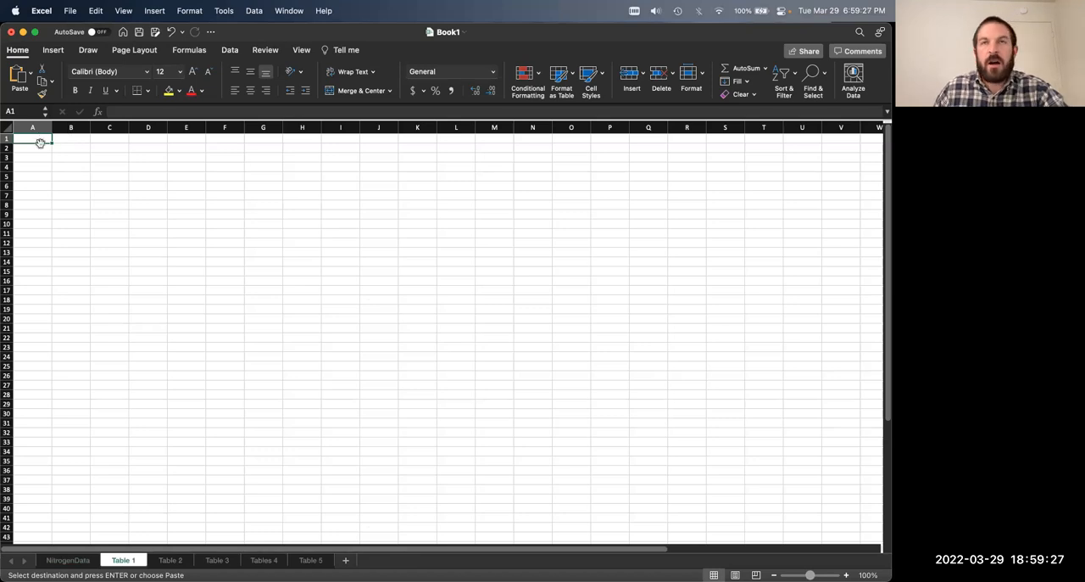
click(67, 561)
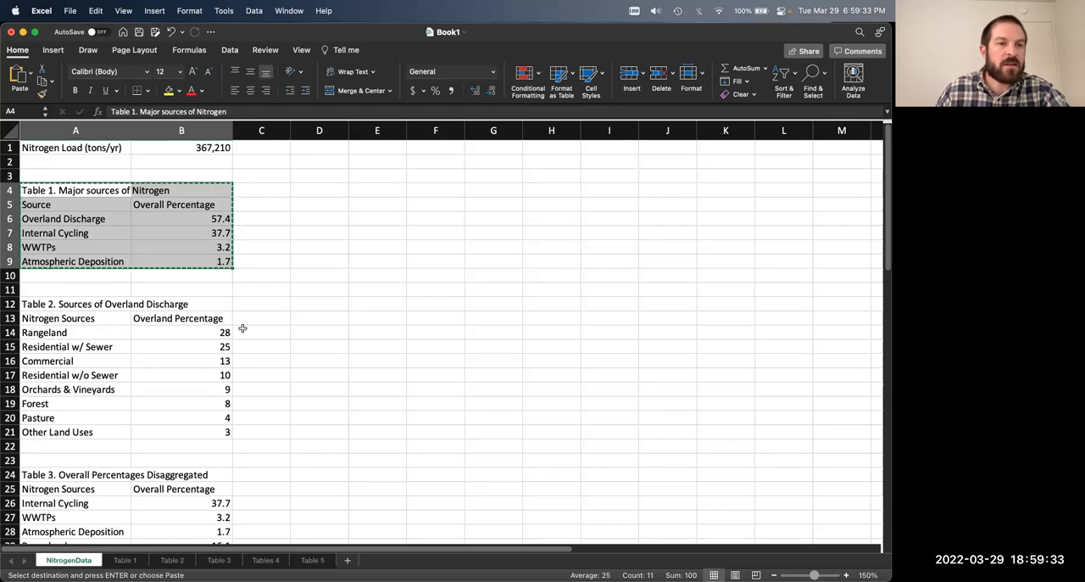
click(180, 289)
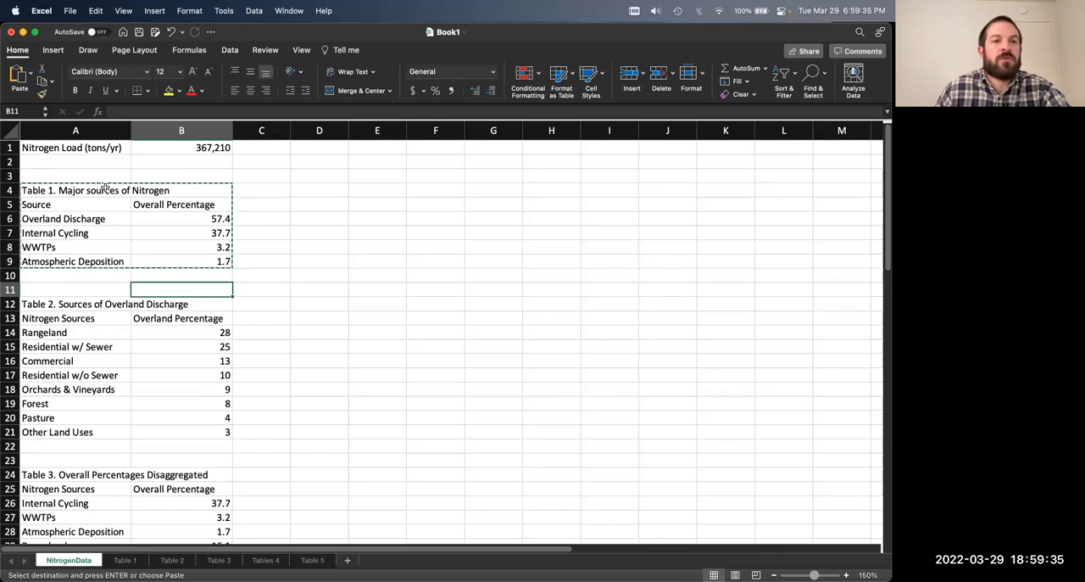
click(76, 218)
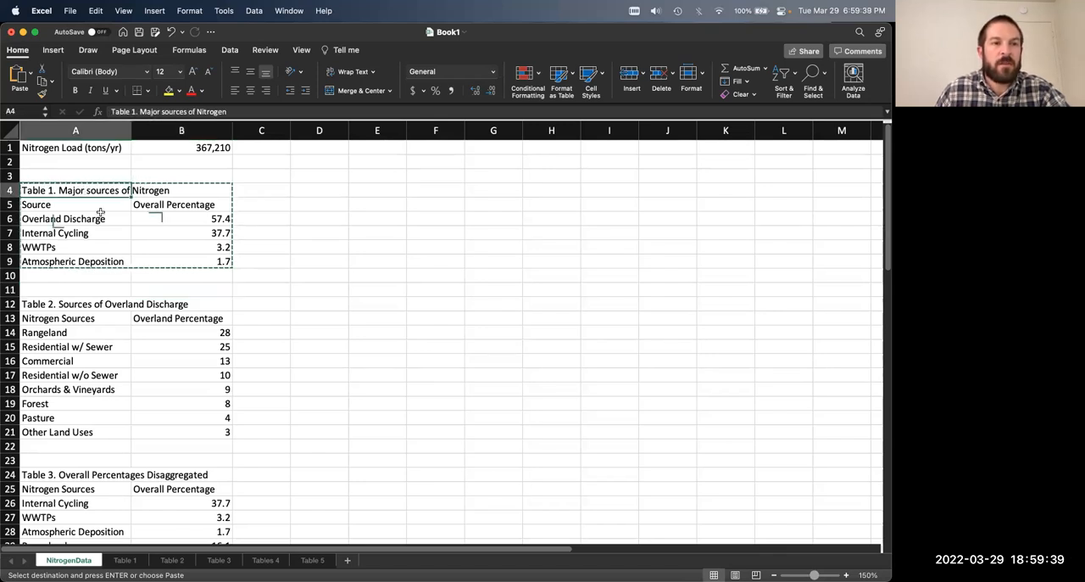
click(88, 190)
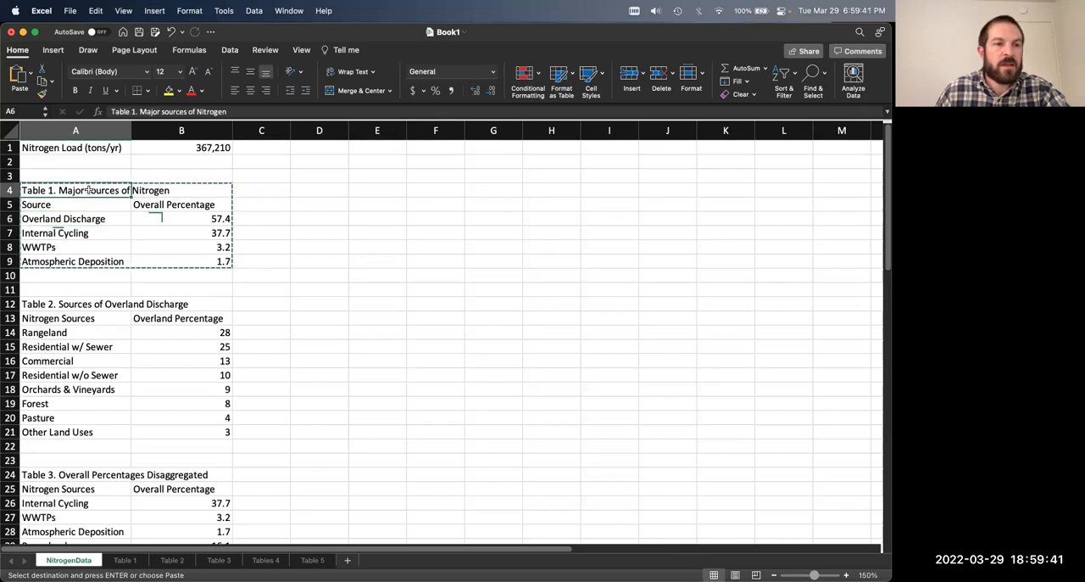
mouse_move(92, 192)
mouse_down()
mouse_move(106, 263)
mouse_move(229, 262)
mouse_up()
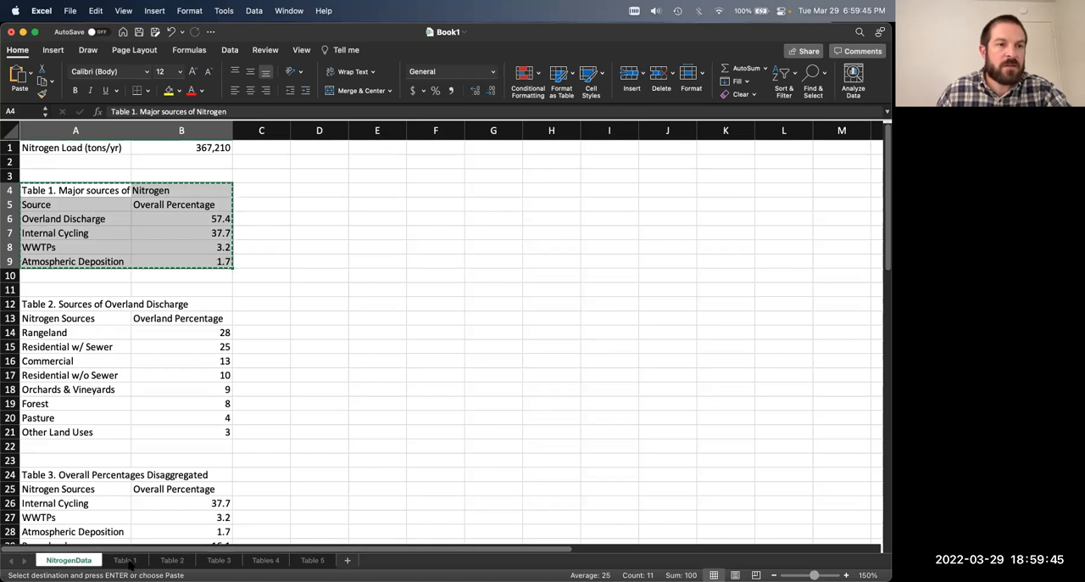
click(124, 561)
key(super+v)
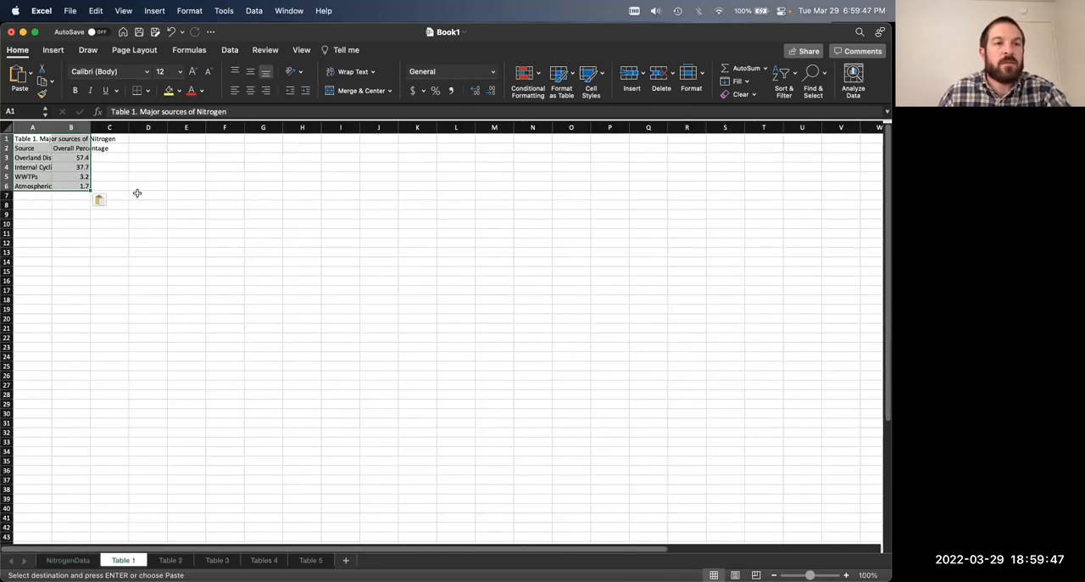
Step: Widen columns A and B of the Table 1 sheet to fit their text and enlarge the sheet view to 190%
drag(57, 130, 152, 127)
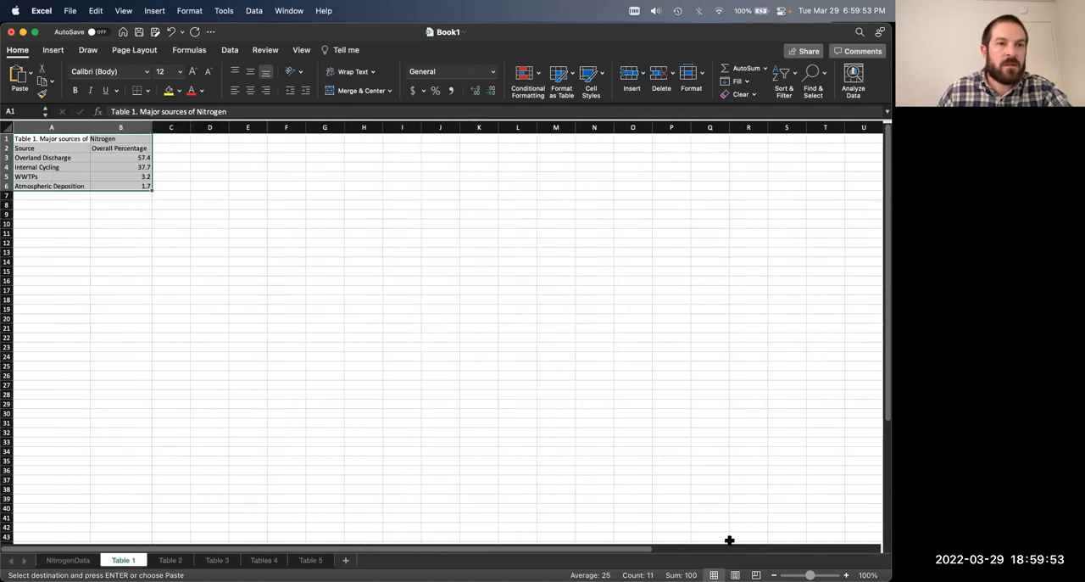
drag(810, 575, 818, 575)
click(439, 301)
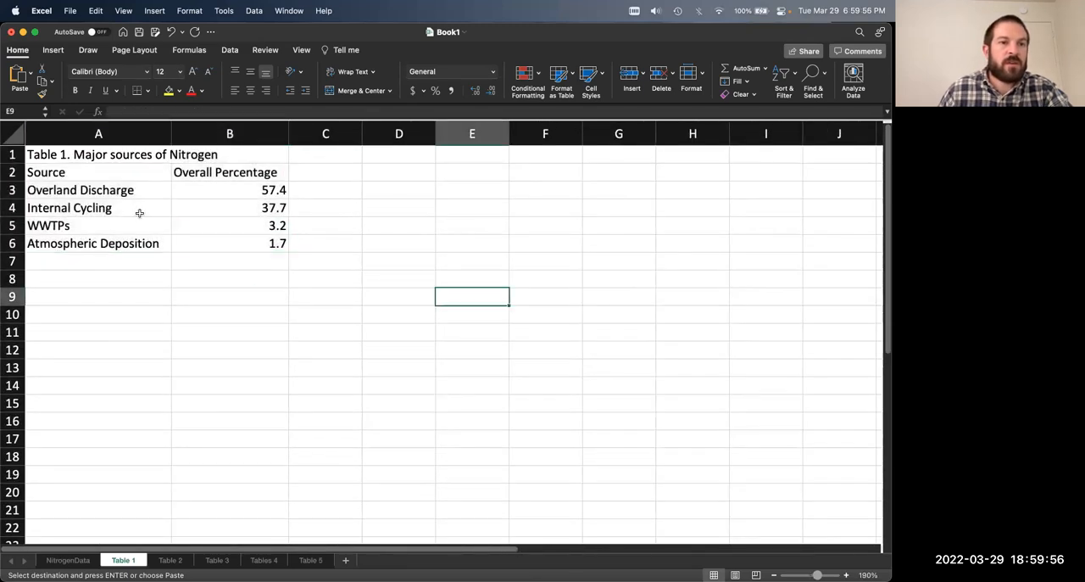
Step: Check the pasted percentages in B3:B6 and replace Overland Discharge in B3 with a link to NitrogenData!B6
click(194, 188)
click(251, 207)
click(244, 226)
click(243, 243)
click(234, 208)
click(229, 191)
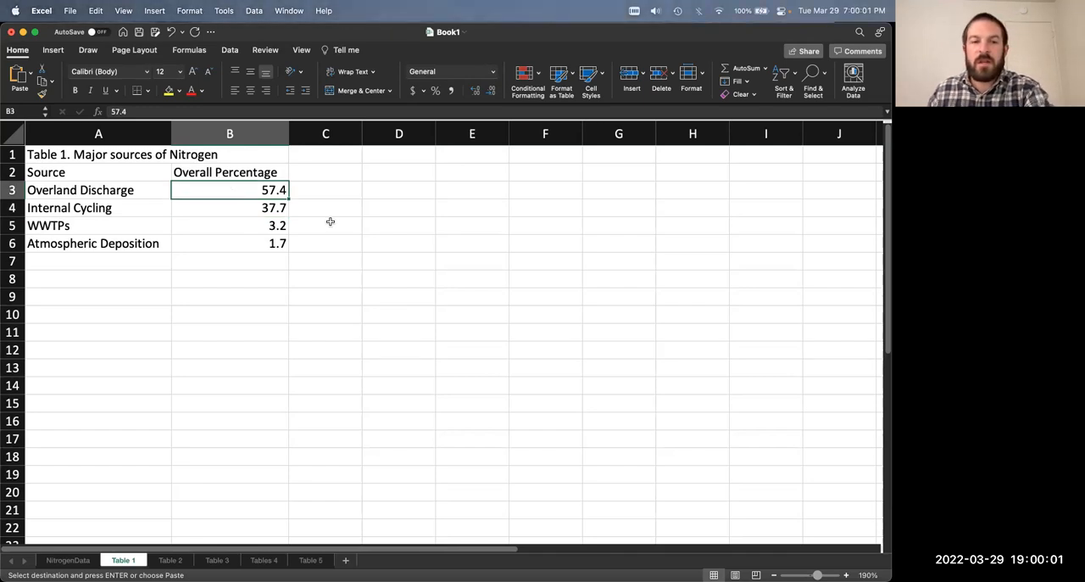
text(=)
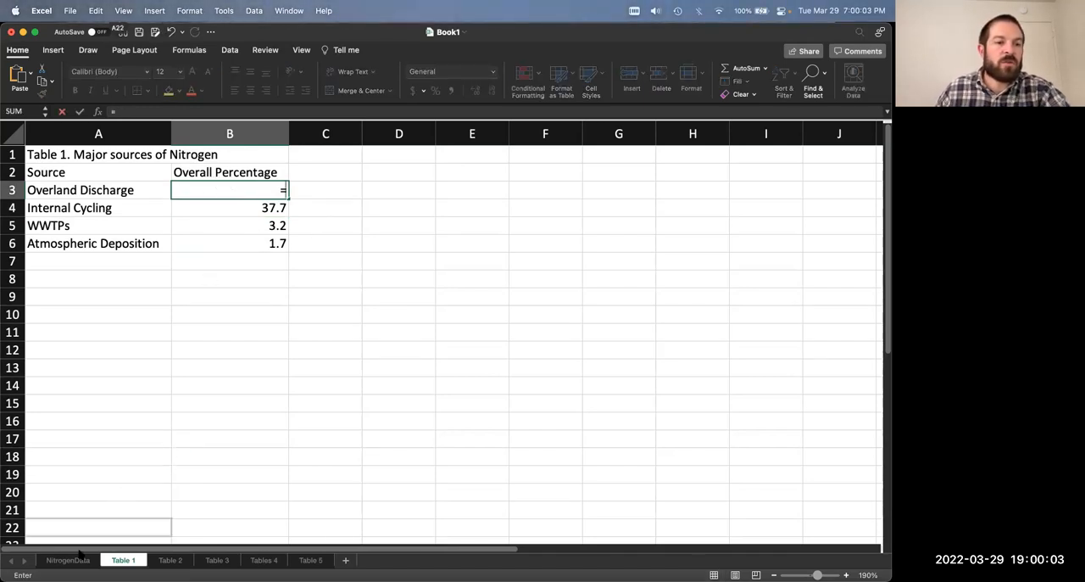
click(68, 559)
click(203, 219)
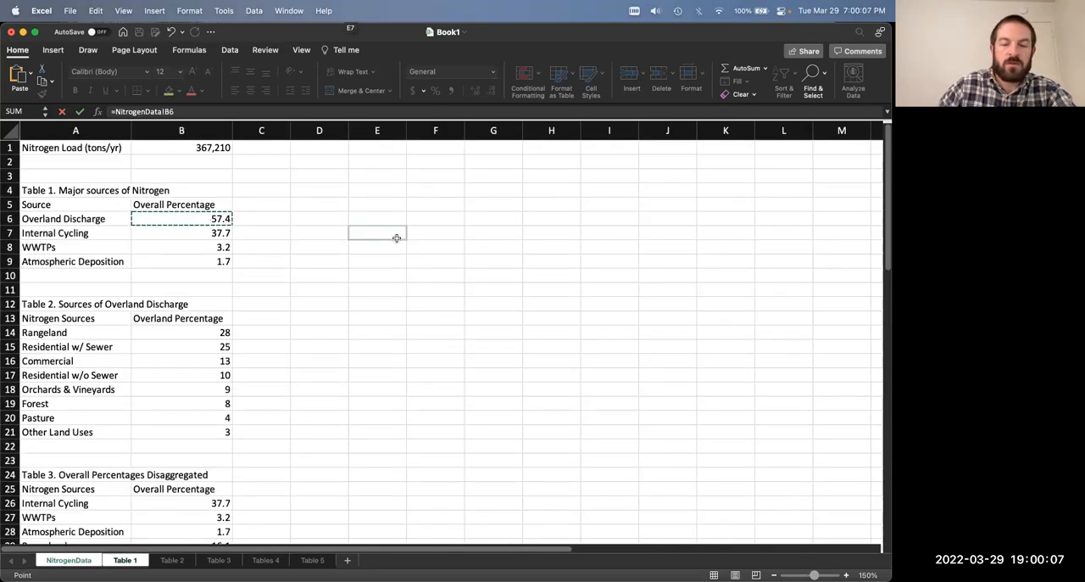
key(Return)
Step: Review the link formula in B3 and fill it down through B6 for the remaining sources
click(248, 188)
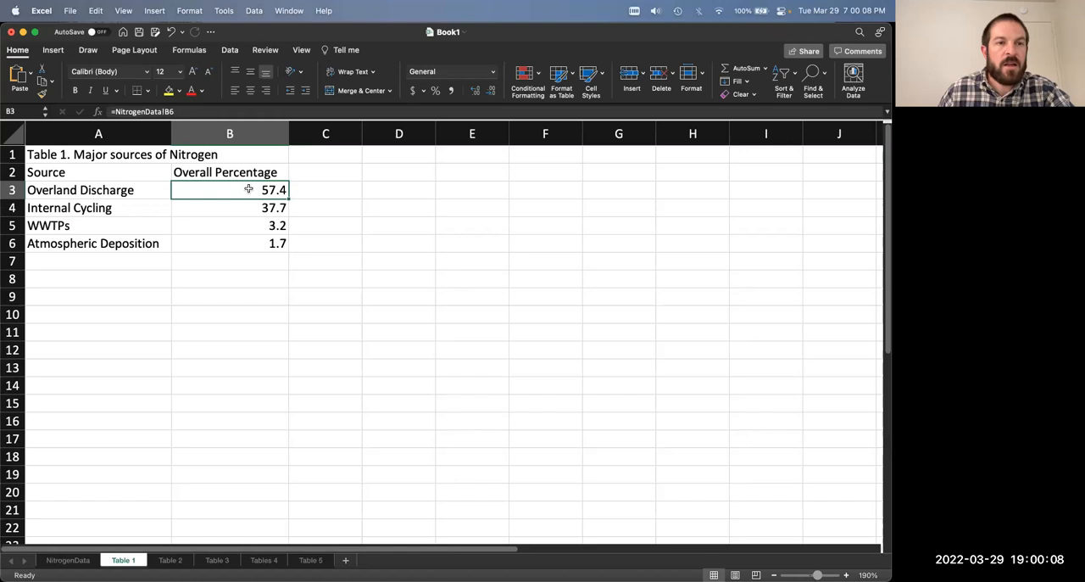
click(194, 111)
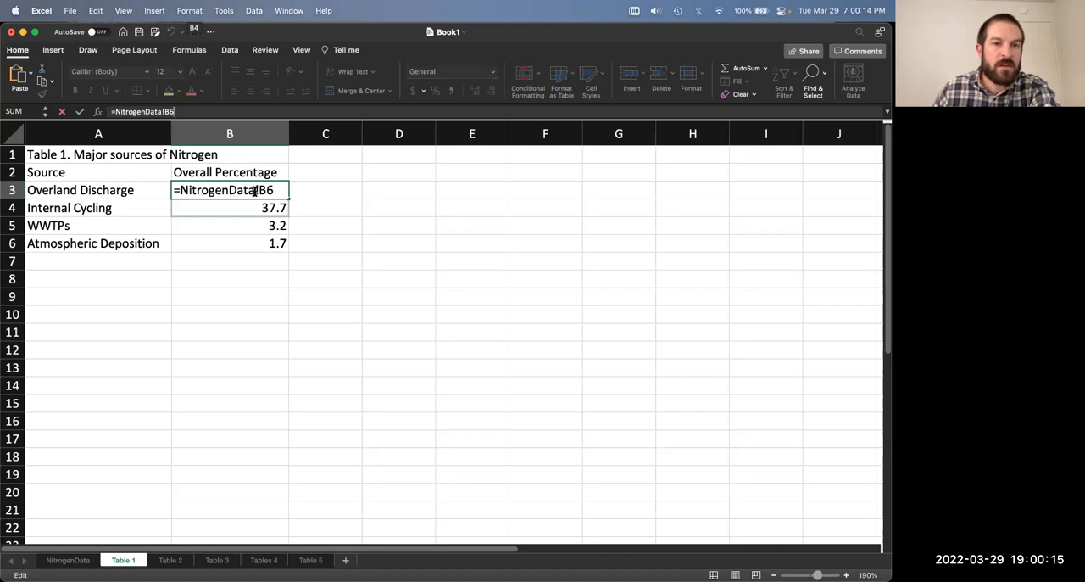
key(Return)
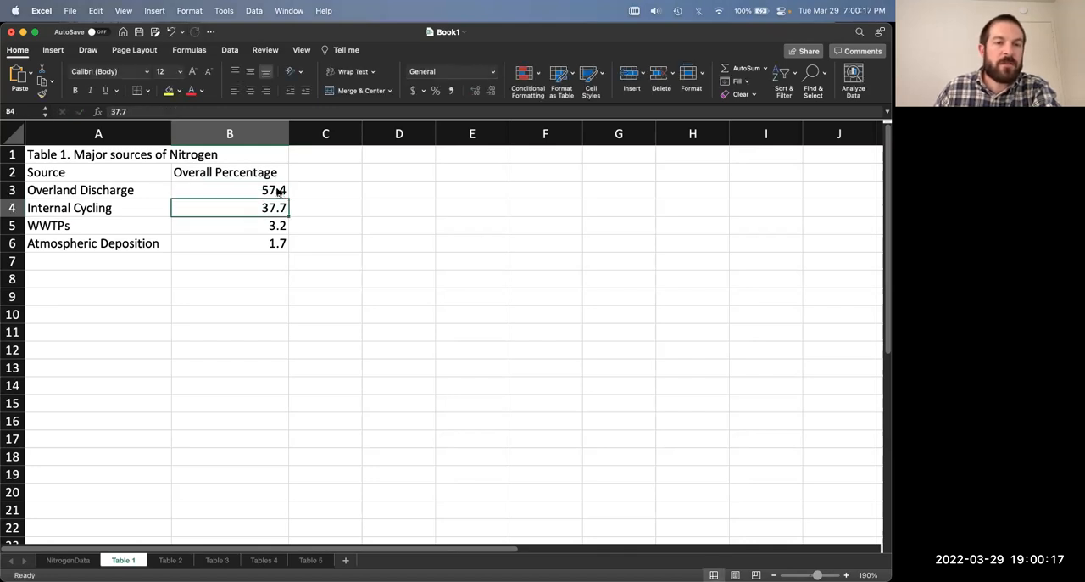
click(278, 192)
drag(289, 198, 294, 246)
Step: Check the link formulas in B4:B6 of the Table 1 sheet and the Overland Discharge source cell B6 in NitrogenData
click(299, 210)
click(278, 209)
click(264, 230)
click(259, 243)
click(248, 210)
click(252, 233)
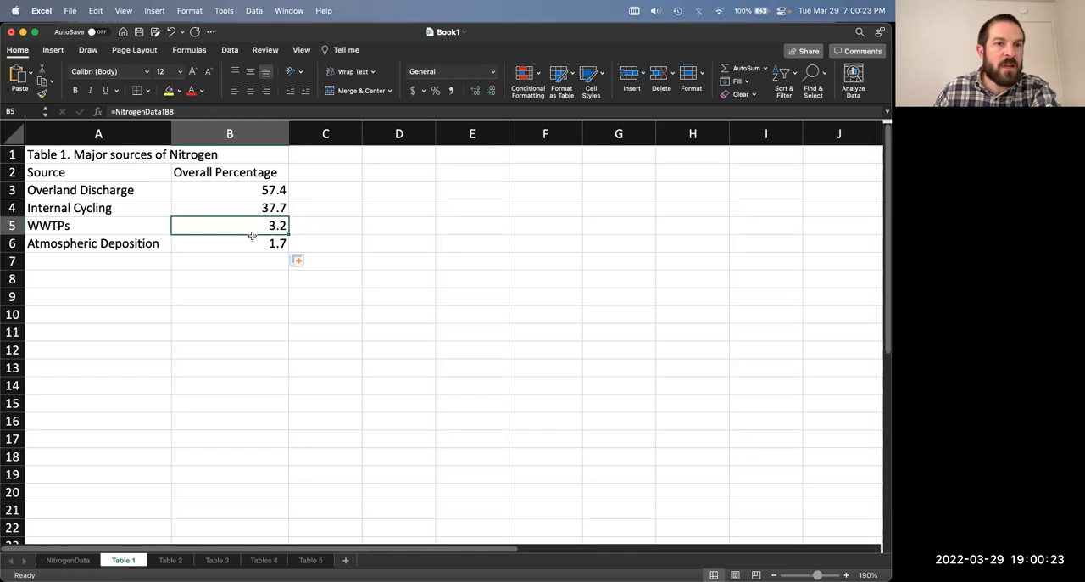
click(251, 240)
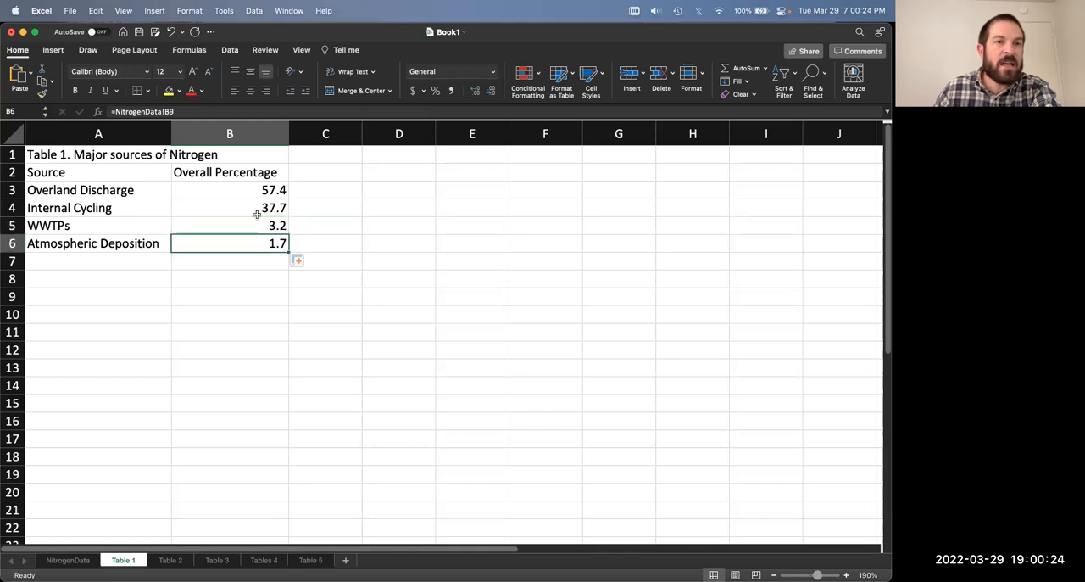
click(68, 560)
click(225, 220)
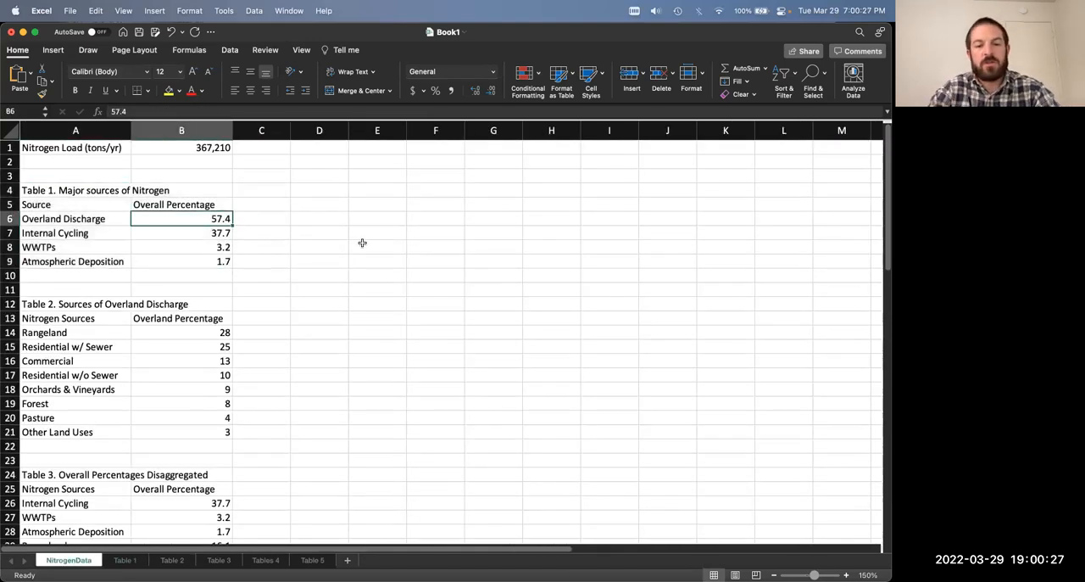
Step: Set Overland Discharge in NitrogenData!B6 to 58.2 and check the linked cell B3 on the Table 1 sheet
text(58.2)
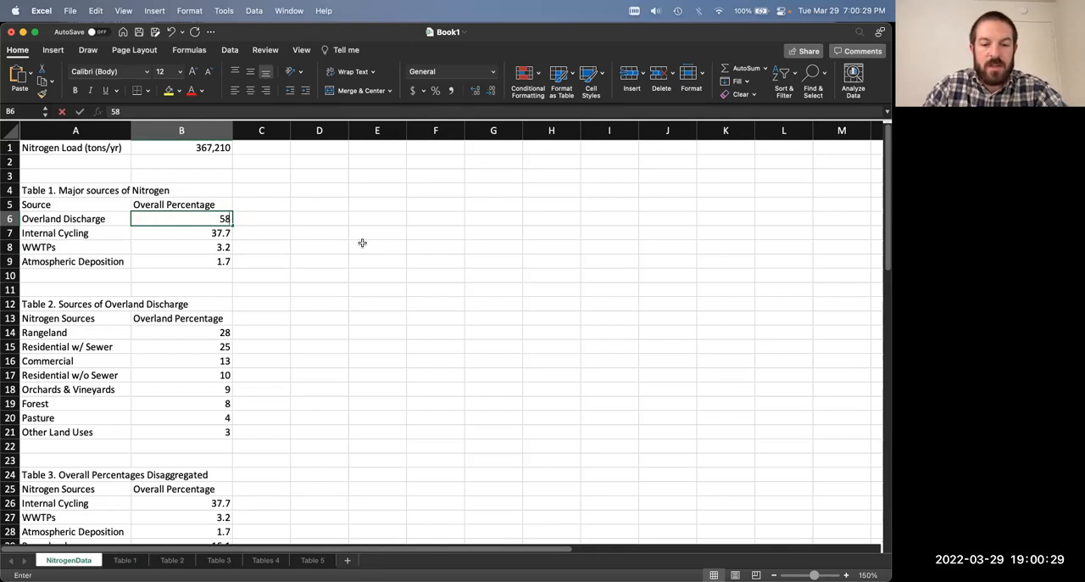
key(Return)
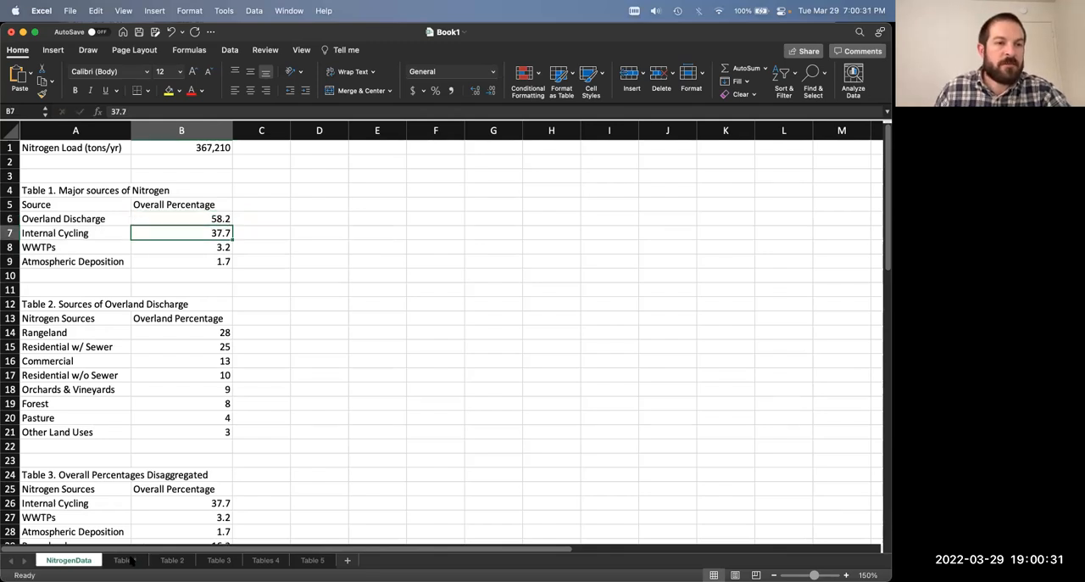
click(124, 559)
click(261, 187)
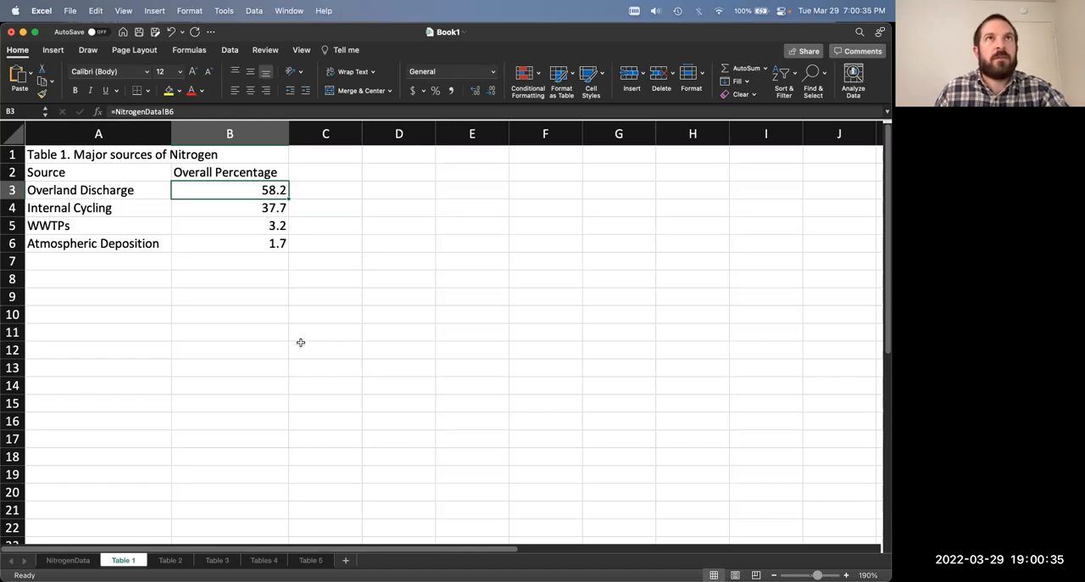
Step: Undo the Overland Discharge change in NitrogenData and check the linked percentage on the Table 1 sheet again
click(75, 561)
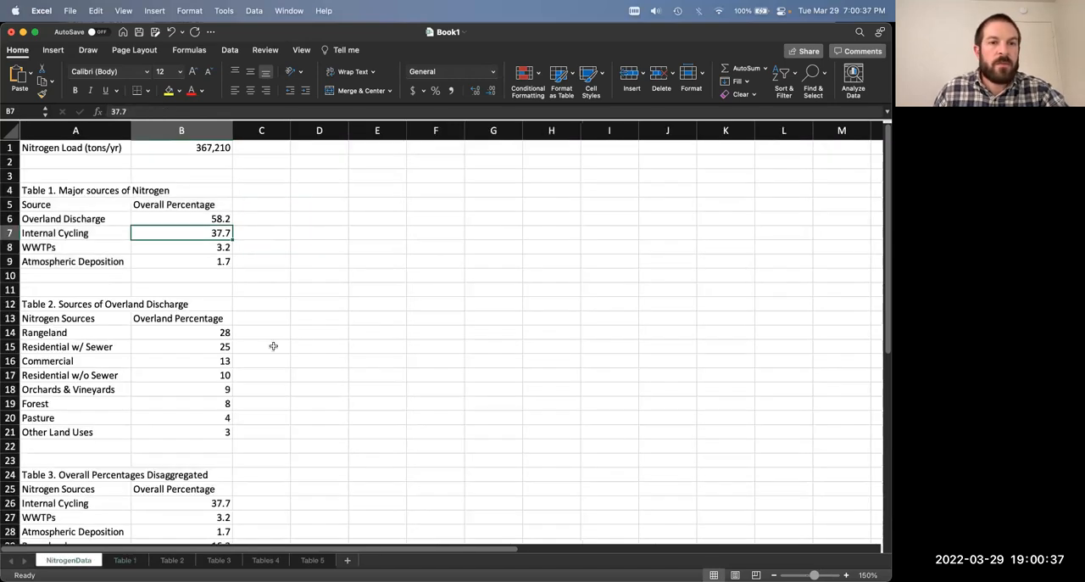
key(super+z)
click(124, 562)
click(300, 302)
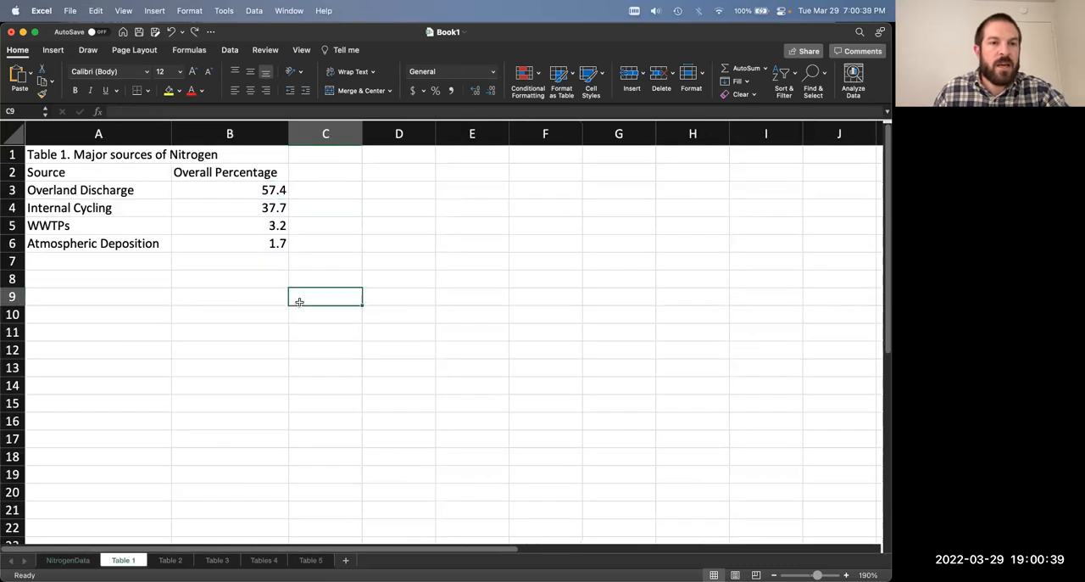
Step: Review the linked percentages in B3:B6 of Table 1 and their source cells B7:B9 in NitrogenData
drag(243, 189, 242, 237)
click(337, 245)
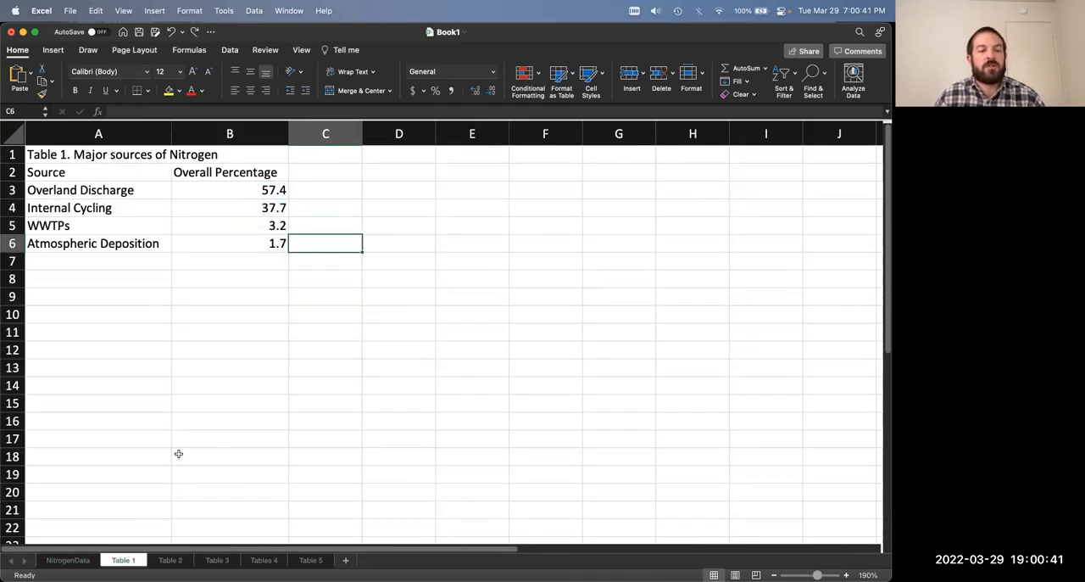
drag(251, 189, 269, 243)
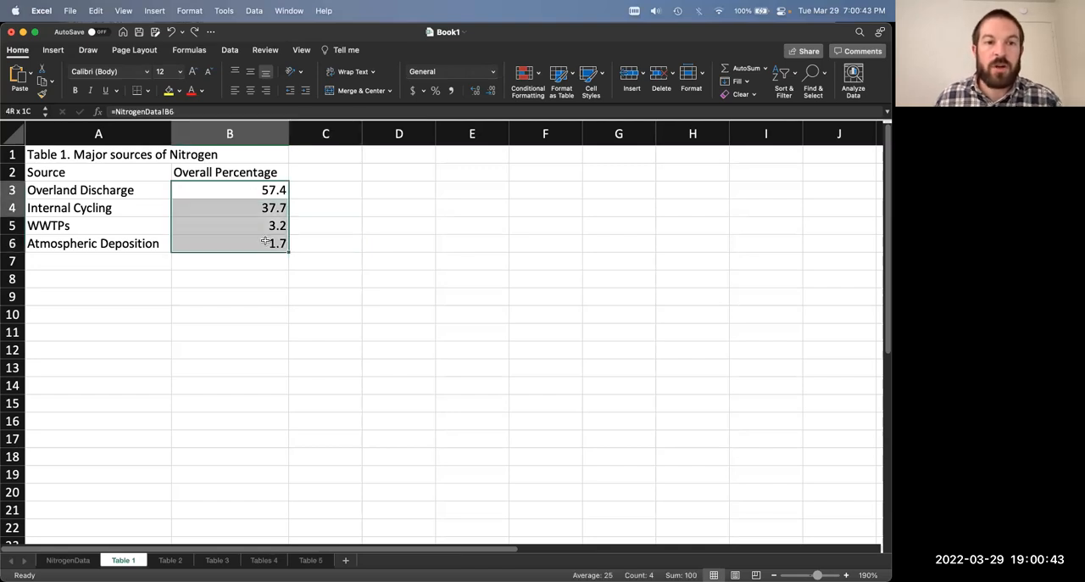
click(364, 243)
click(67, 560)
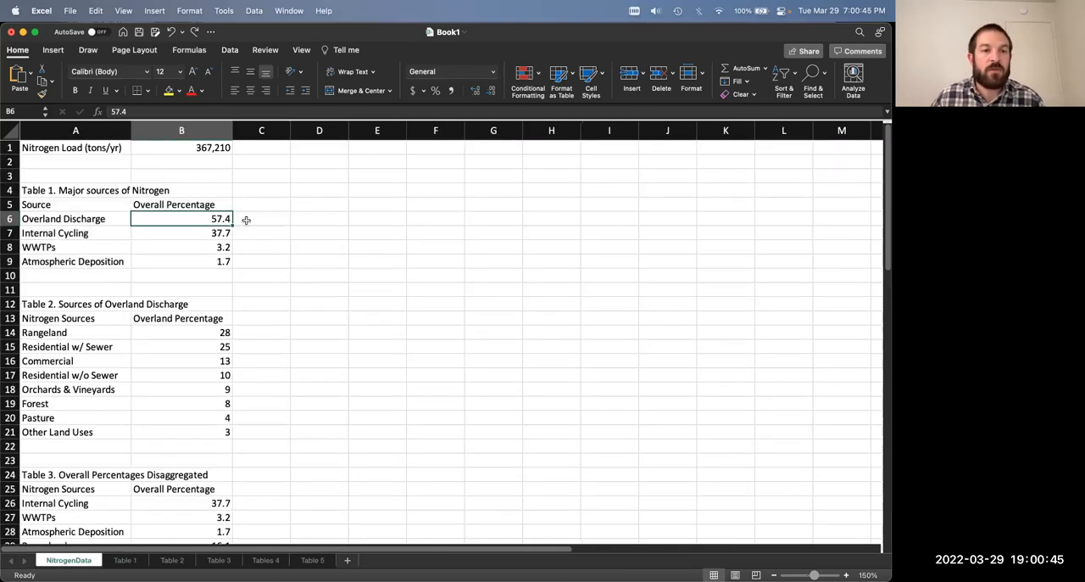
click(195, 236)
click(202, 249)
click(204, 258)
click(203, 253)
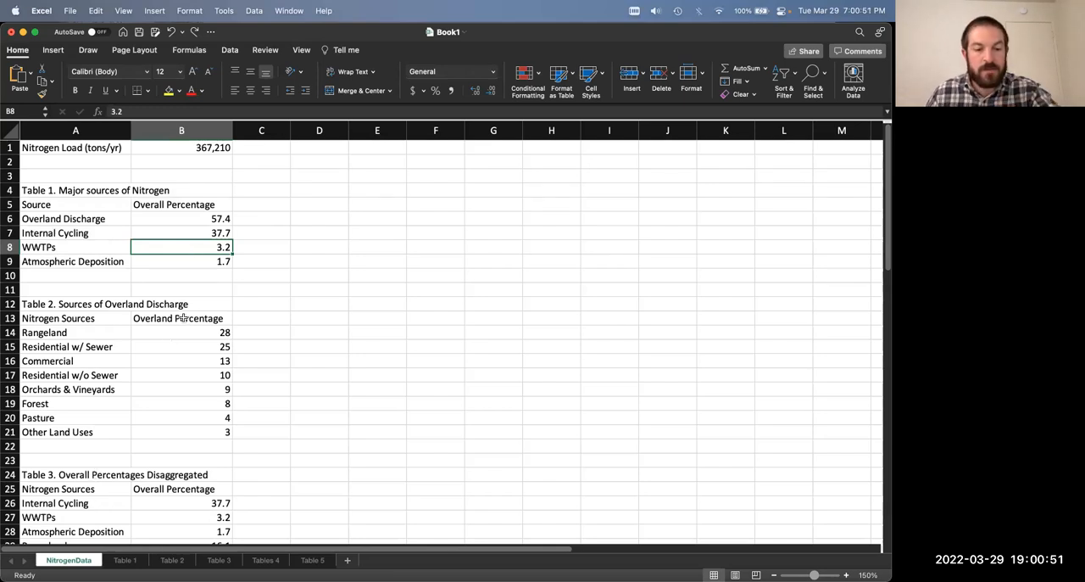
Step: Copy Table 2, Sources of Overland Discharge, from NitrogenData A12:B21 and paste it at A1 of the Table 2 sheet
click(174, 559)
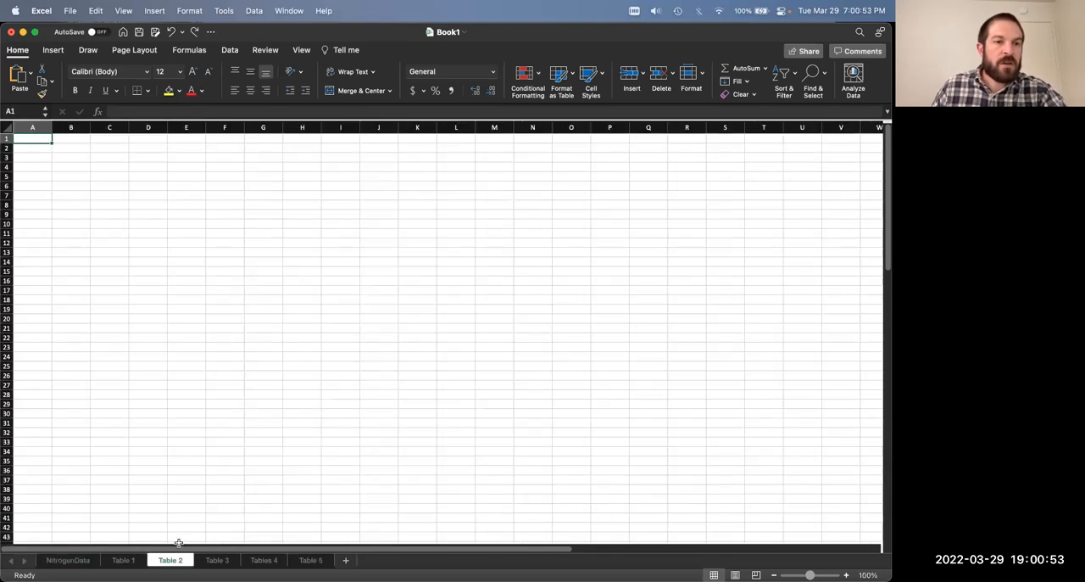
click(125, 560)
click(76, 560)
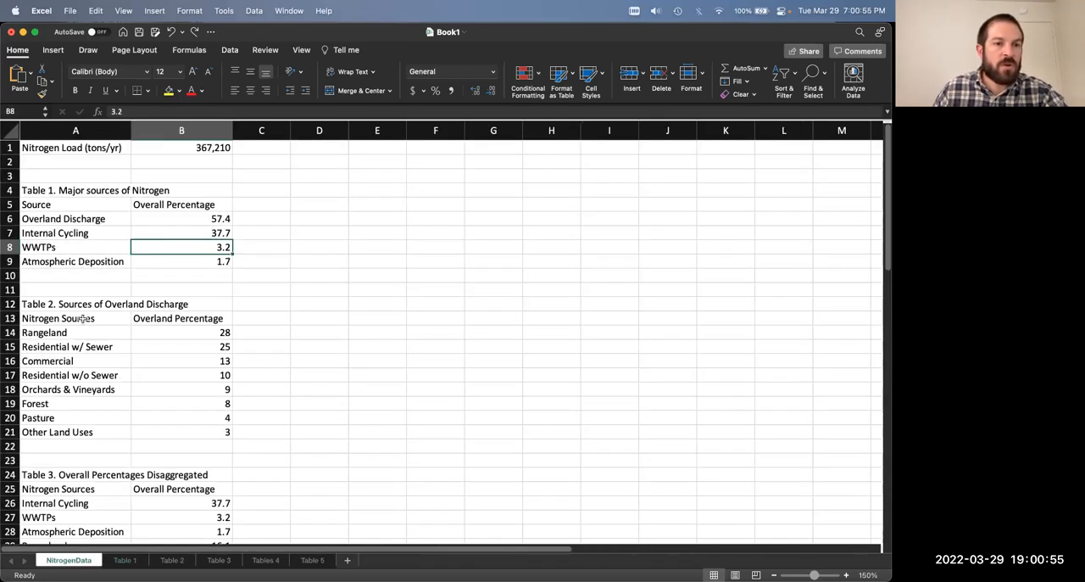
drag(85, 303, 158, 426)
key(super+c)
click(170, 559)
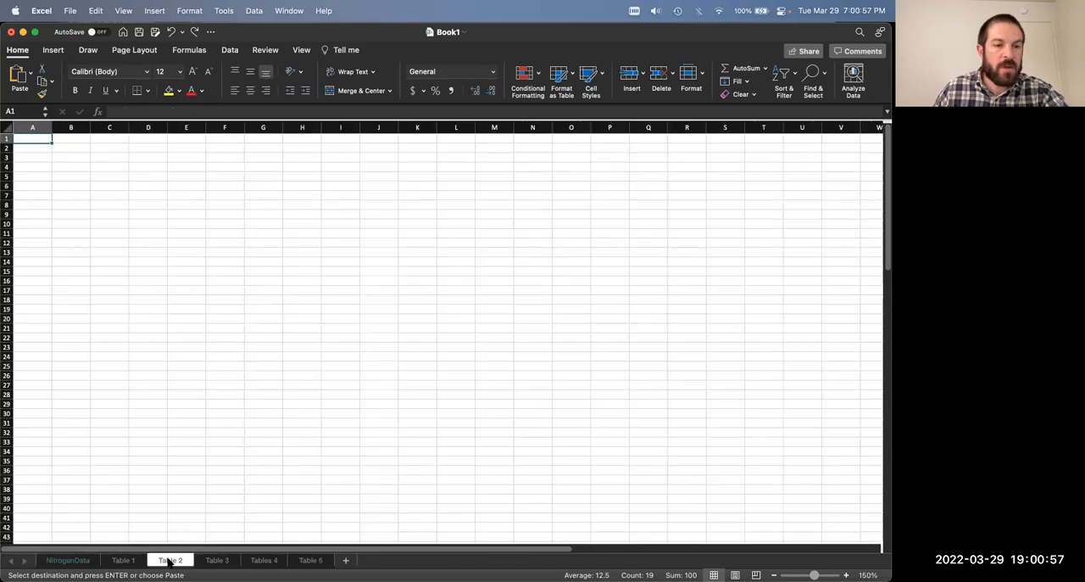
key(super+v)
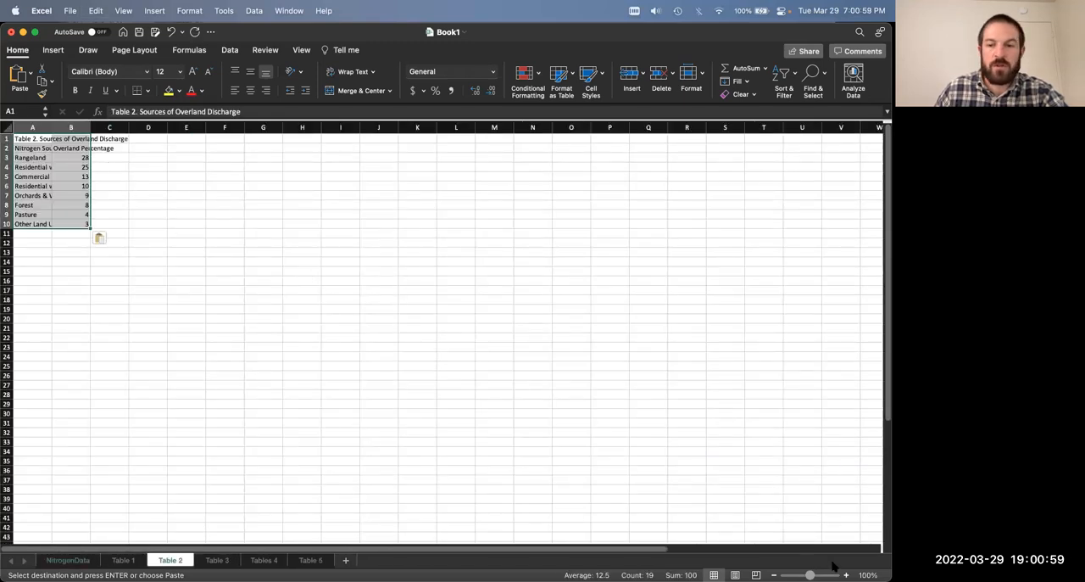
Step: Enlarge the Table 2 sheet view to 200% and widen columns A and B to fit their text
scroll(181, 157, up, 5)
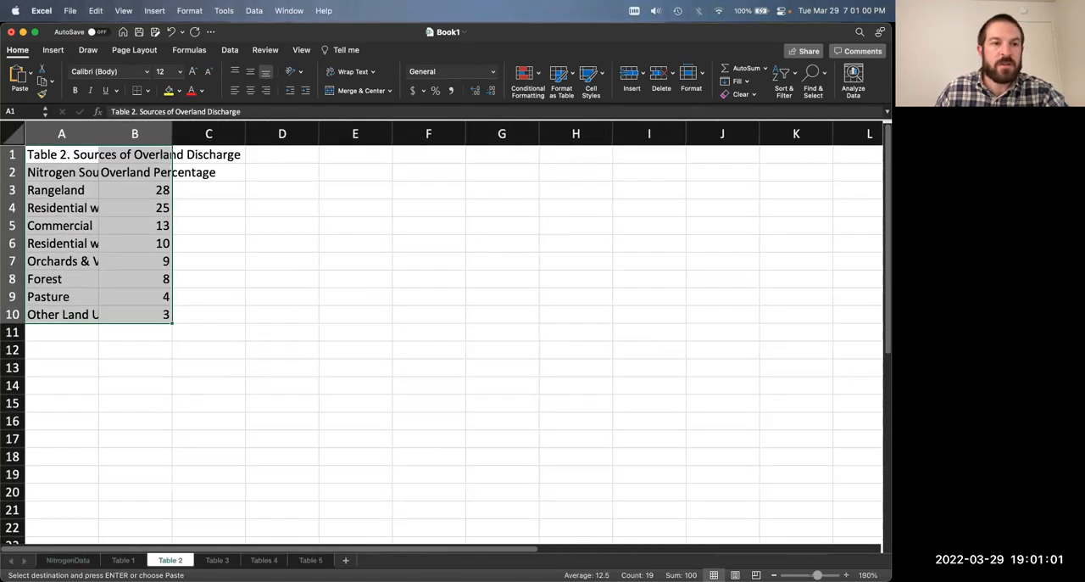
drag(102, 134, 169, 137)
drag(253, 134, 300, 134)
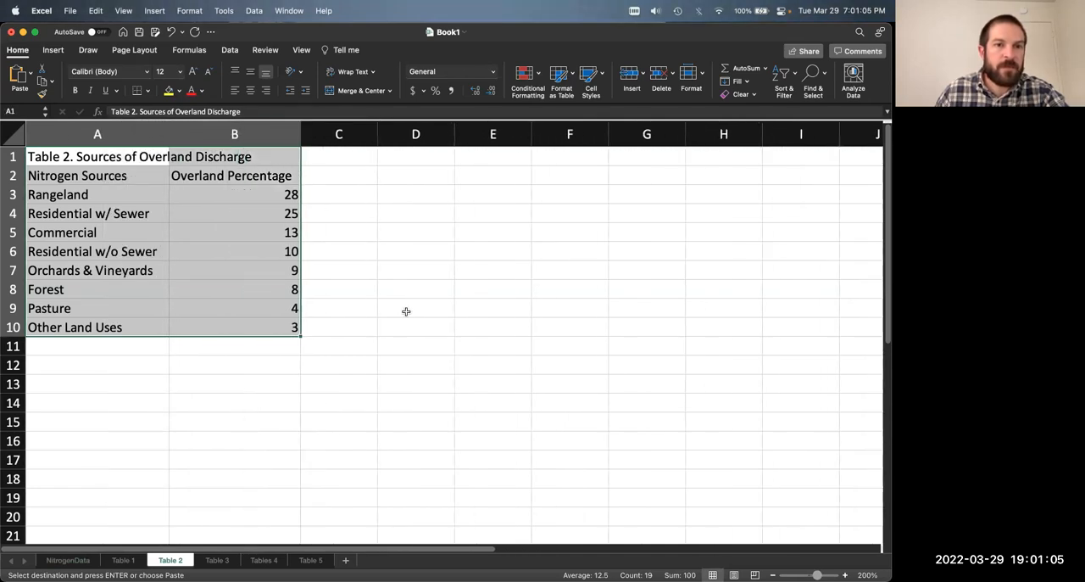
click(413, 309)
Step: Link Rangeland in B3 of the Table 2 sheet to NitrogenData!B14 and fill the link down through B10
click(251, 198)
text(=)
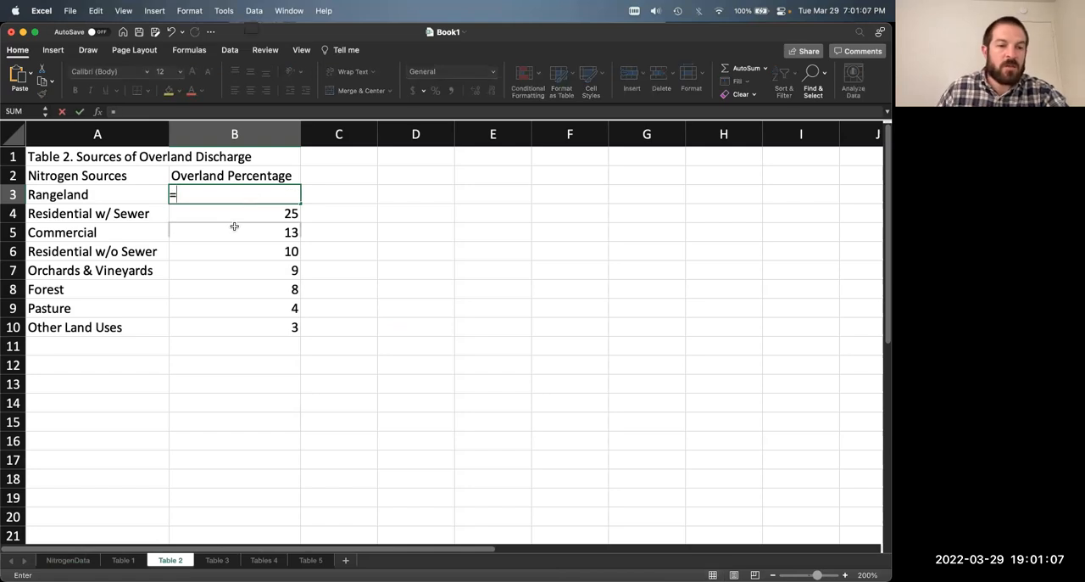
click(81, 560)
click(203, 333)
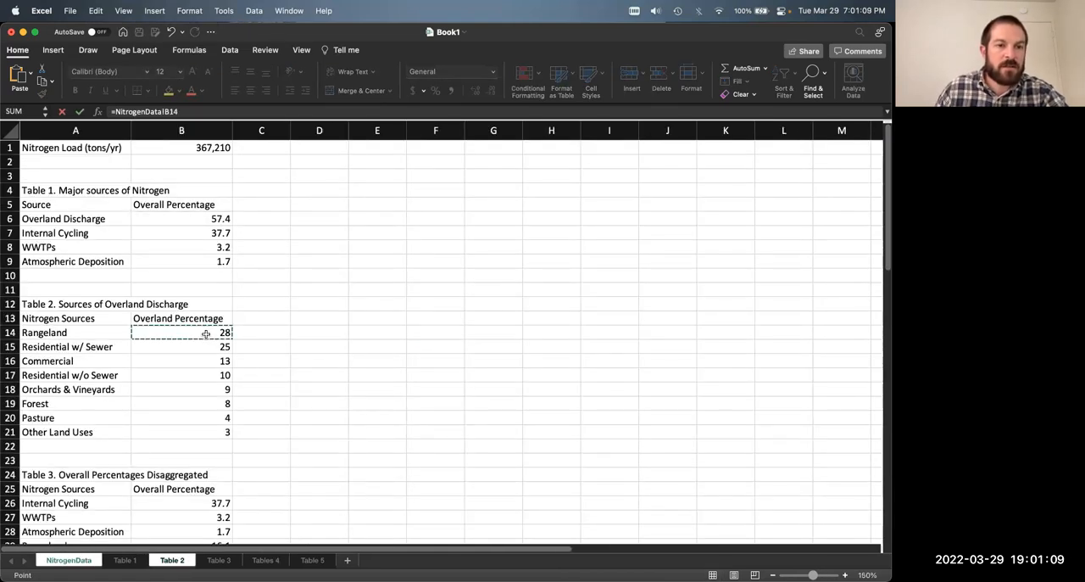
key(Return)
click(284, 194)
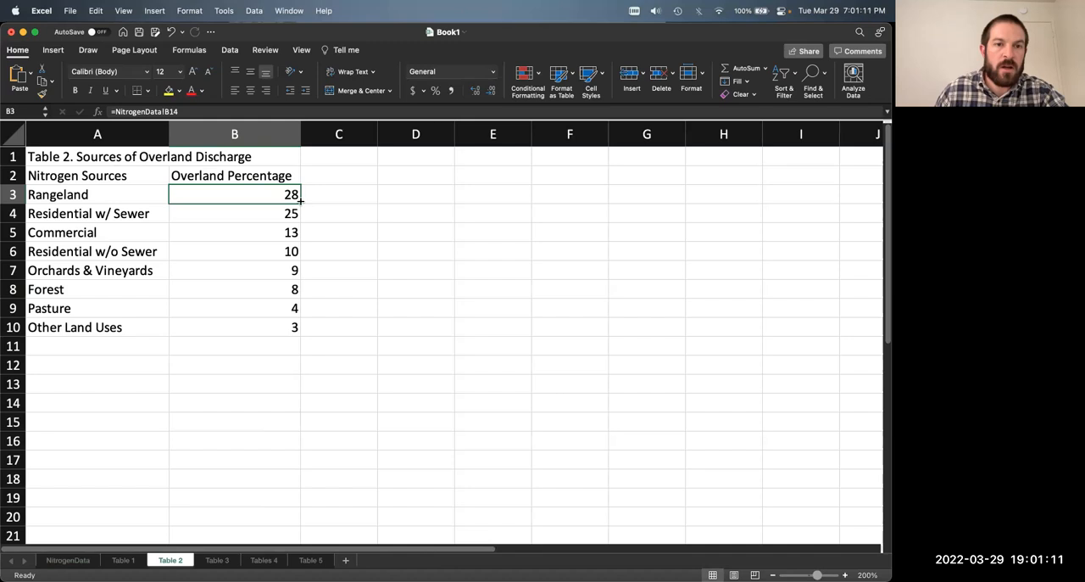
double_click(300, 203)
click(398, 235)
Step: Check the filled link formulas of the overland percentages, moving through column B of the Table 2 sheet
click(279, 322)
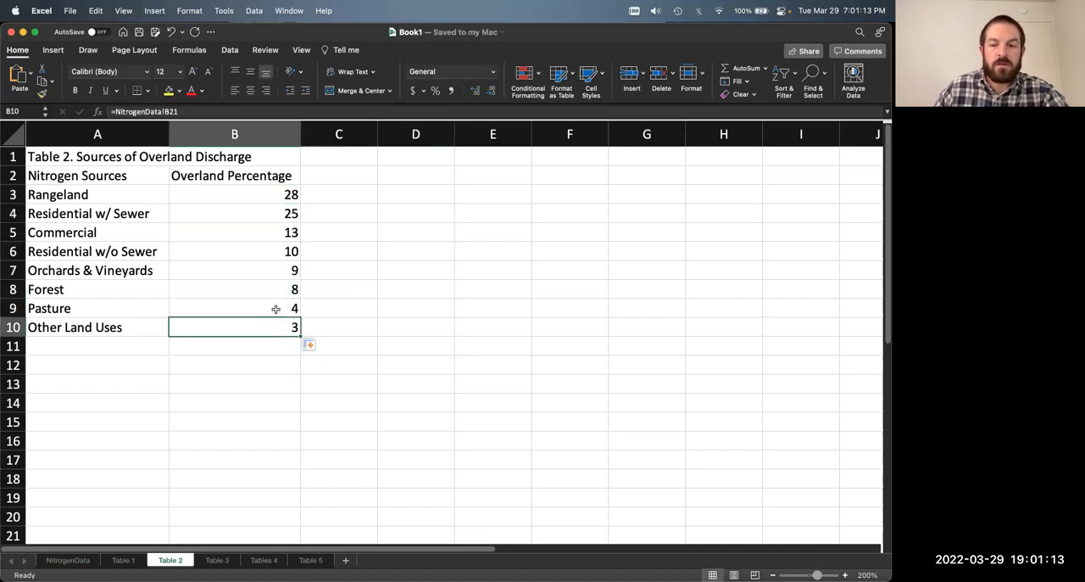
key(Up)
key(Up)
key(Up)
key(Up)
key(Up)
key(Up)
key(Up)
key(Down)
key(Down)
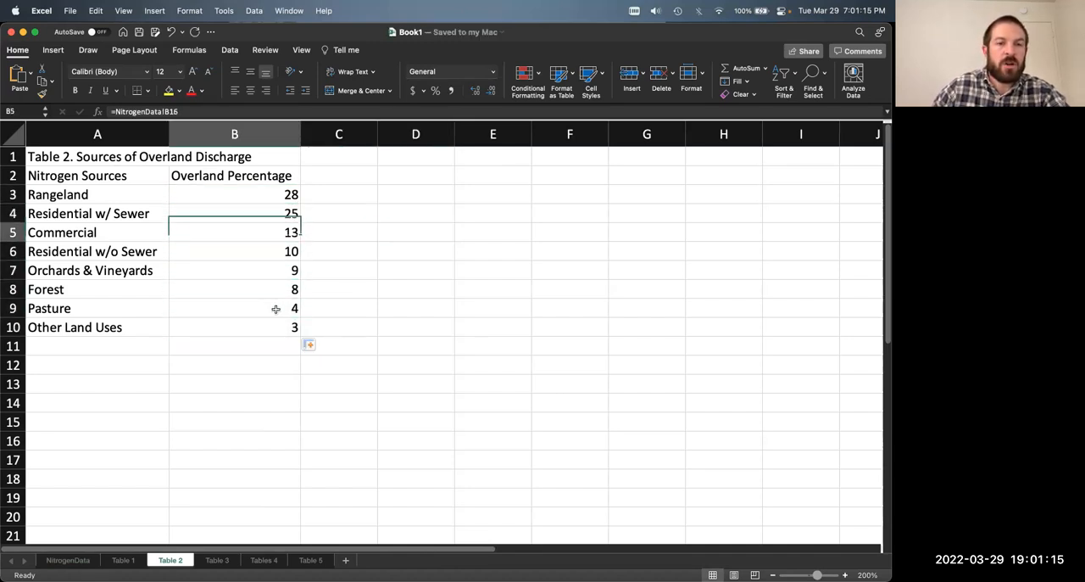
key(Down)
key(Down)
key(Down)
click(368, 303)
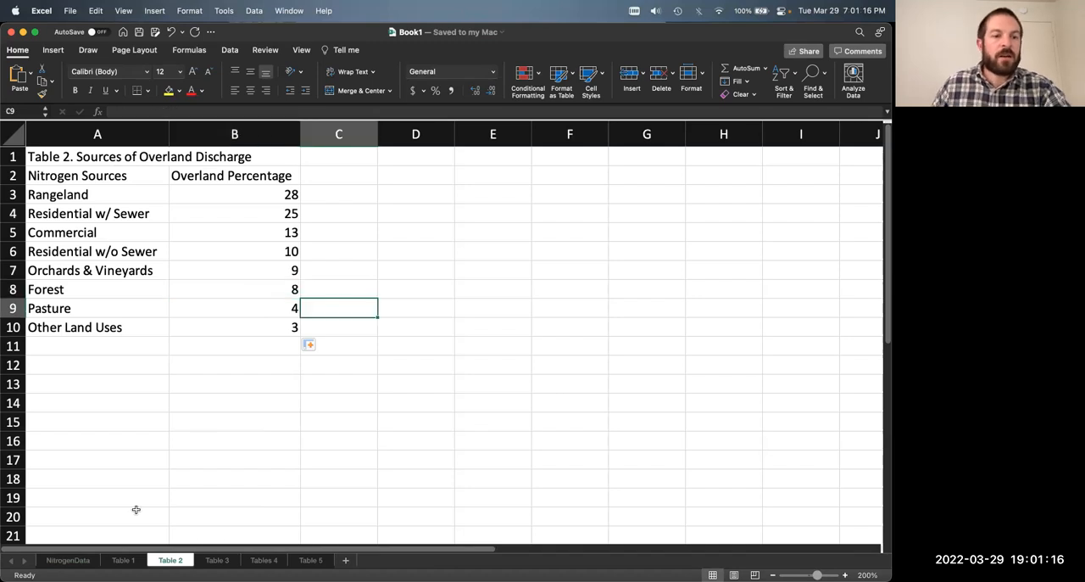
Step: Examine the Table 2 source percentages in NitrogenData and return to the Table 2 sheet
click(83, 560)
click(293, 302)
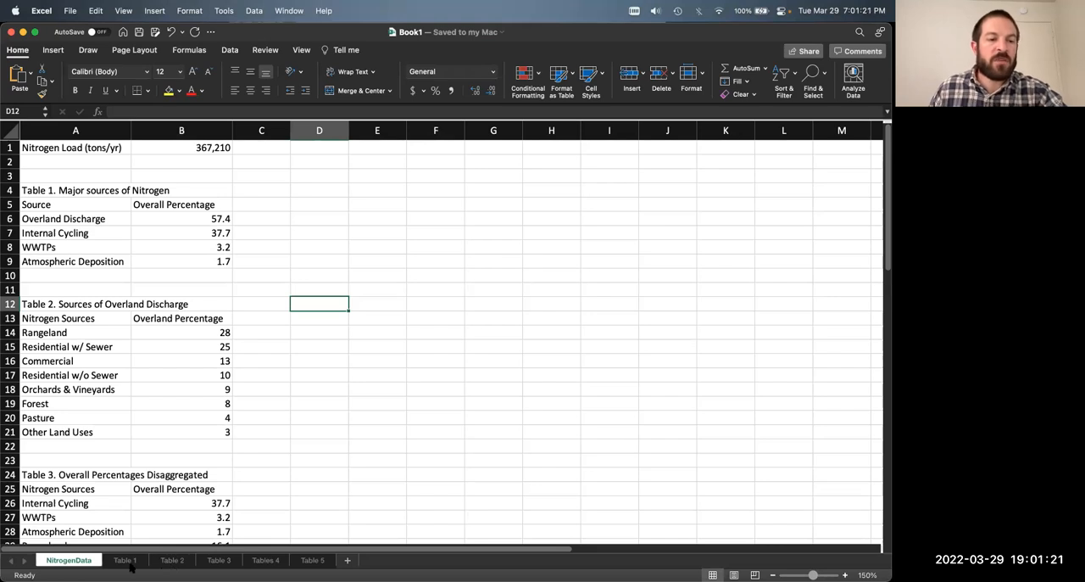
mouse_move(190, 334)
mouse_down()
mouse_move(192, 426)
mouse_move(200, 318)
mouse_move(201, 328)
mouse_up()
click(255, 427)
click(287, 333)
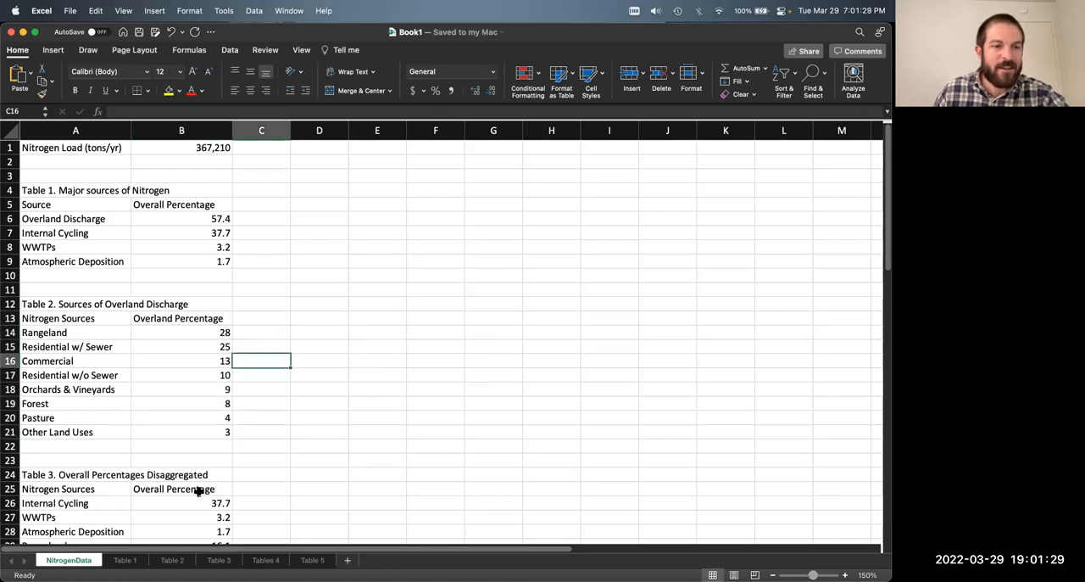
click(172, 560)
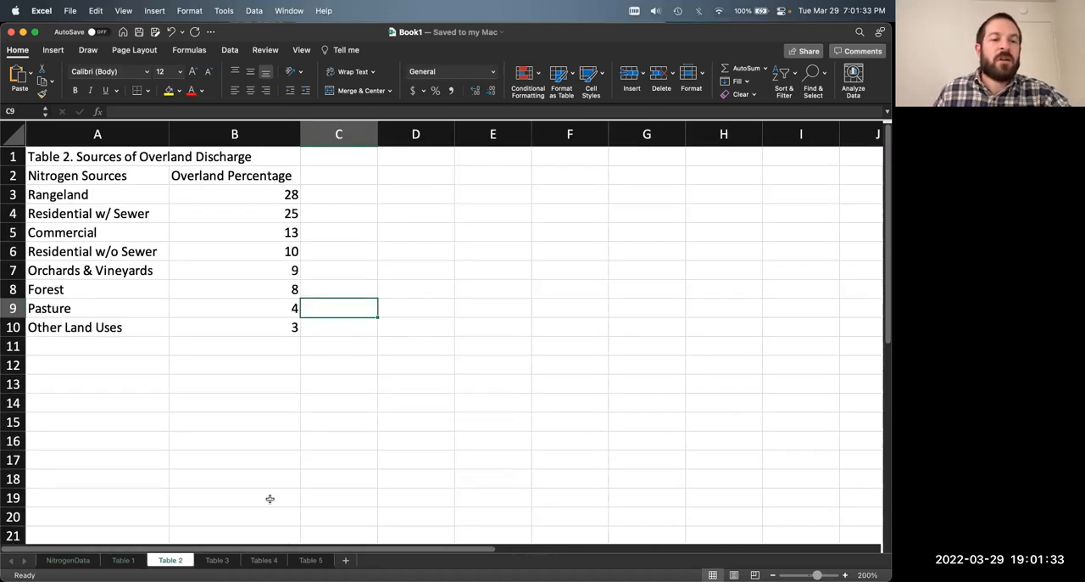
Step: Copy Table 3 from NitrogenData A24:B37 to A1 of the Table 3 sheet and widen columns A and B to fit
click(217, 560)
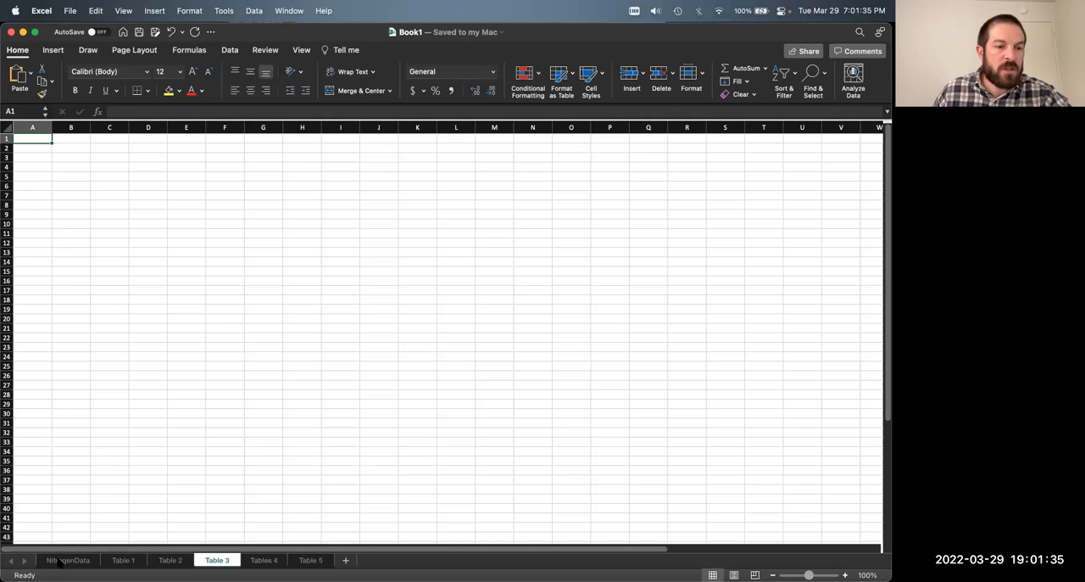
click(61, 561)
scroll(165, 416, down, 8)
drag(73, 255, 213, 439)
key(super+c)
click(217, 559)
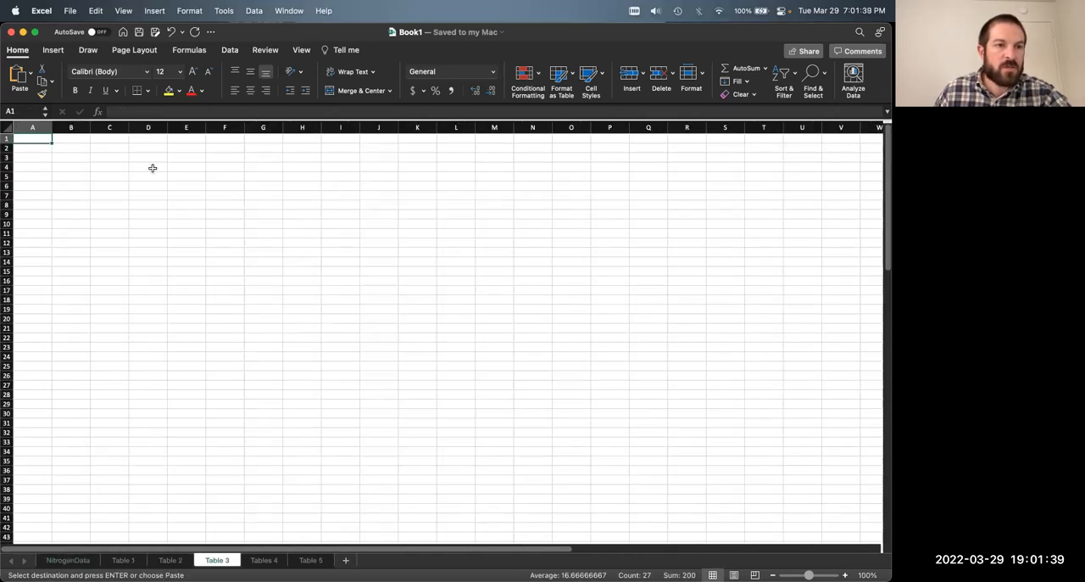
key(super+v)
click(500, 290)
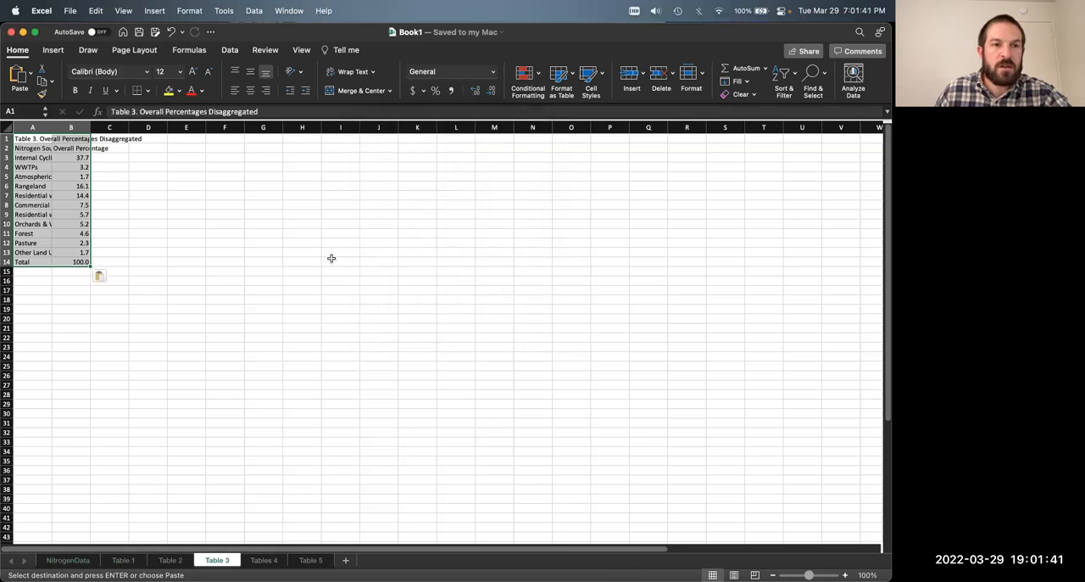
drag(52, 125, 157, 129)
click(242, 186)
Step: Check the pasted values from B3 down on the Table 3 sheet and inspect the formulas in B6 and B7
click(149, 158)
key(Down)
key(Down)
key(Down)
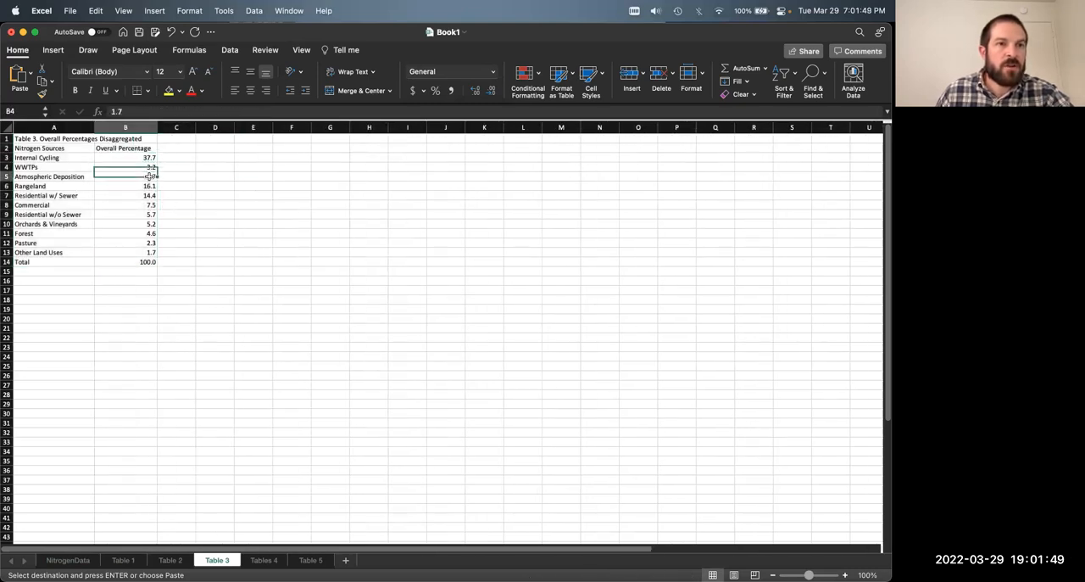
click(194, 110)
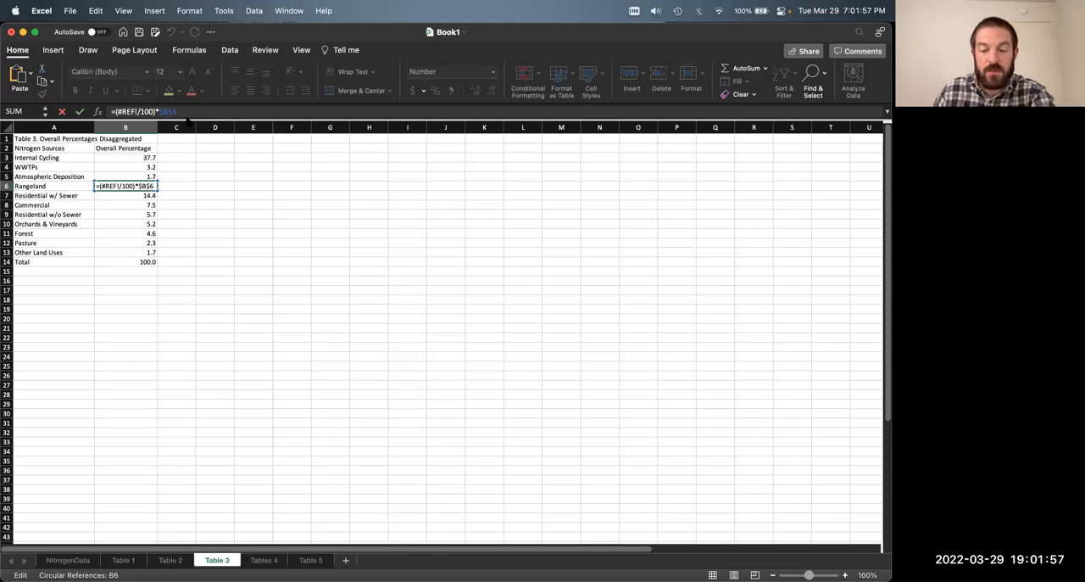
key(Return)
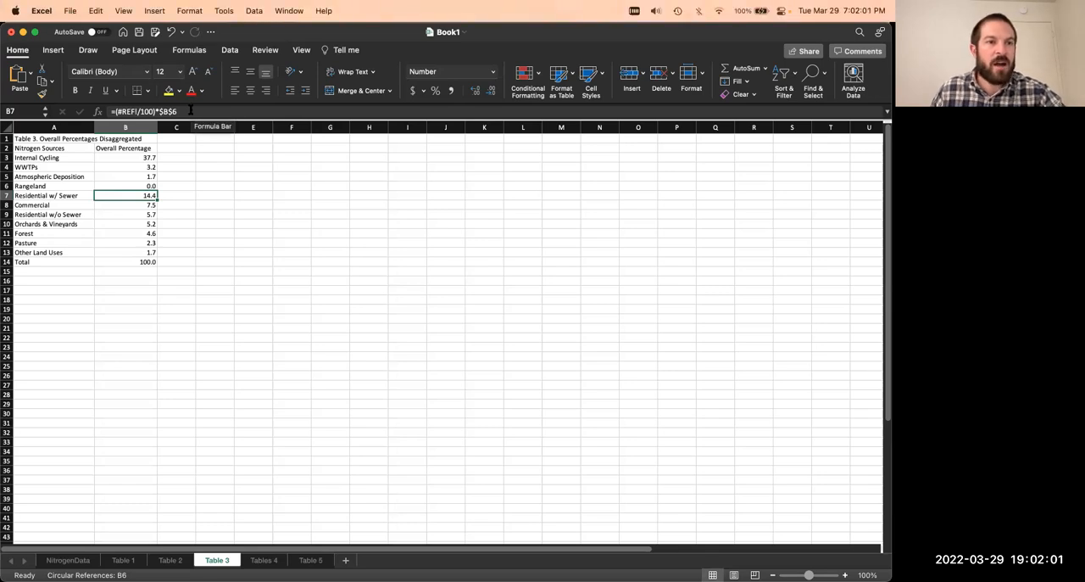
click(127, 111)
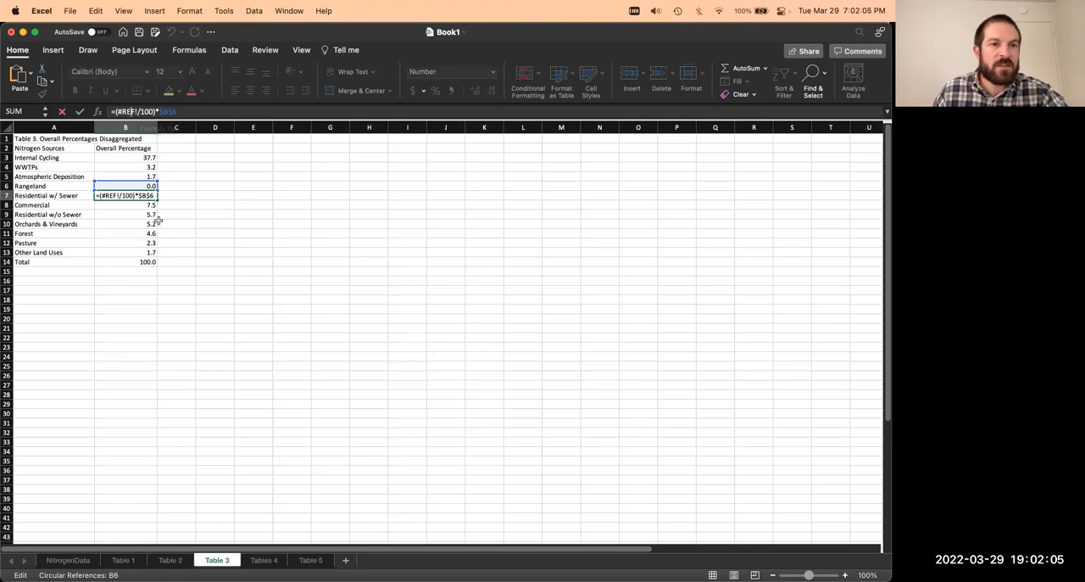
key(Escape)
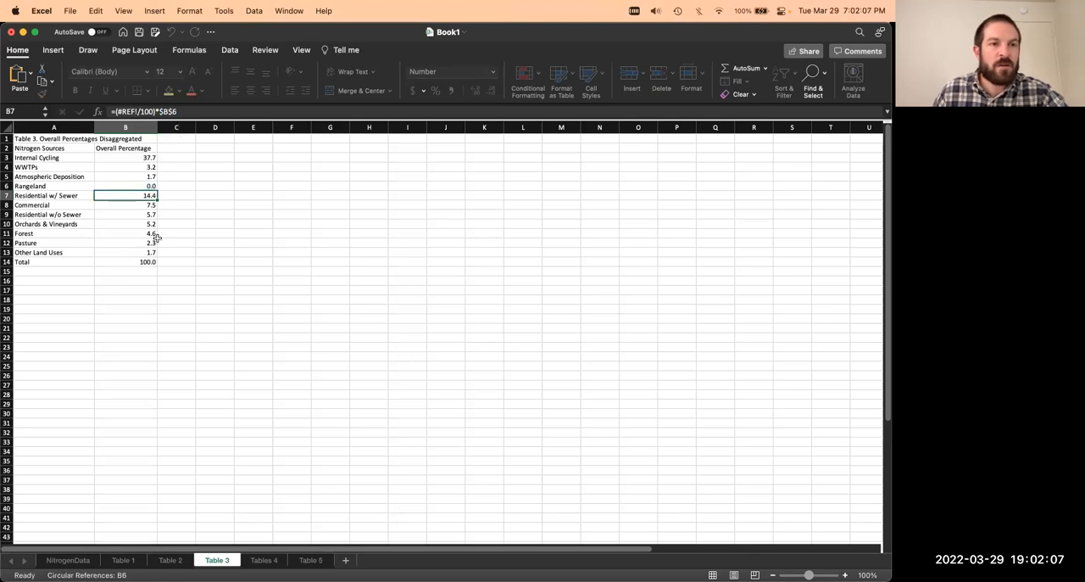
Step: Check the overall percentage cells from B6 up to B3 on the Table 3 sheet
key(Up)
key(Up)
key(Up)
key(Up)
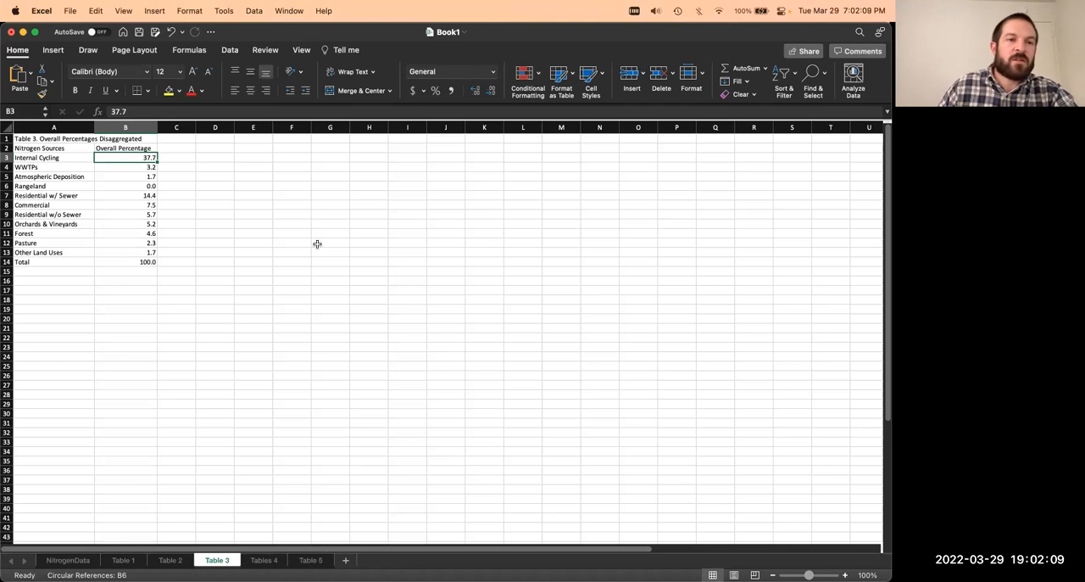
key(ctrl+Page_Up)
click(212, 559)
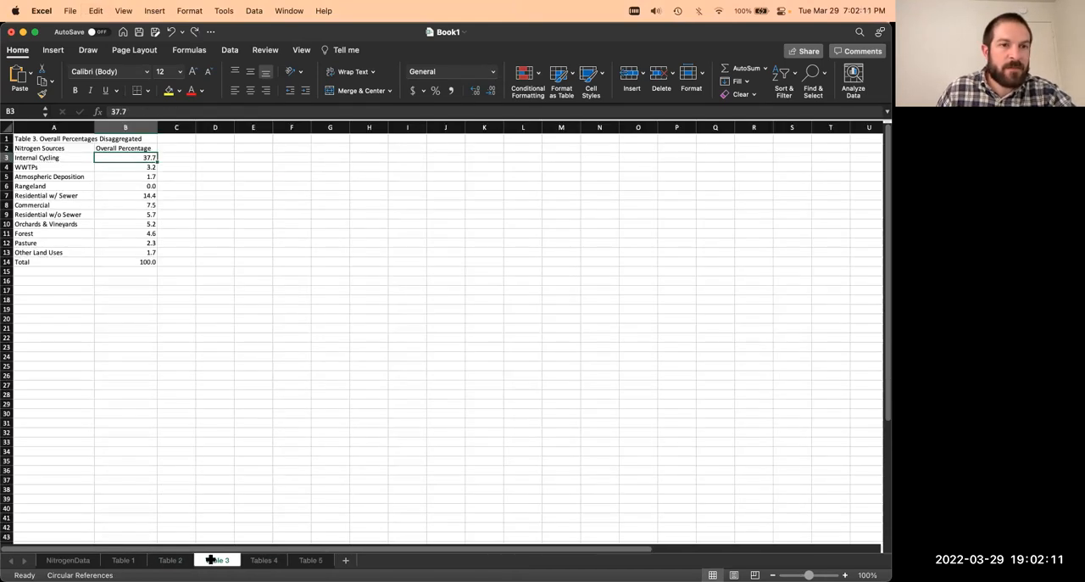
Step: Copy Table 3 from NitrogenData A24:B37 and paste it as values over the table at A1 of the Table 3 sheet
key(ctrl+Page_Up)
click(68, 561)
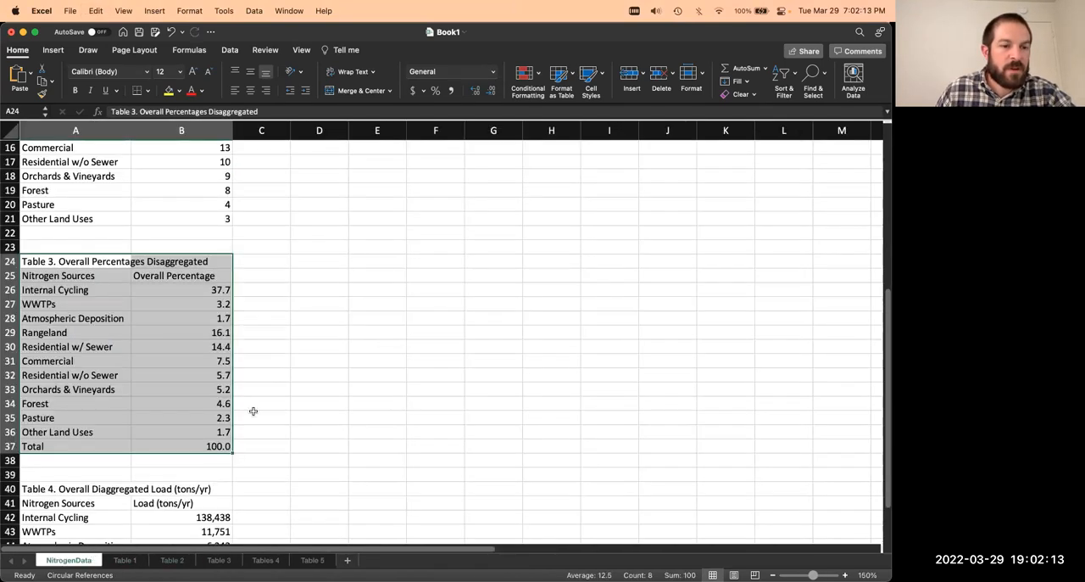
click(343, 362)
drag(101, 262, 194, 450)
key(super+c)
click(219, 559)
click(331, 309)
click(48, 139)
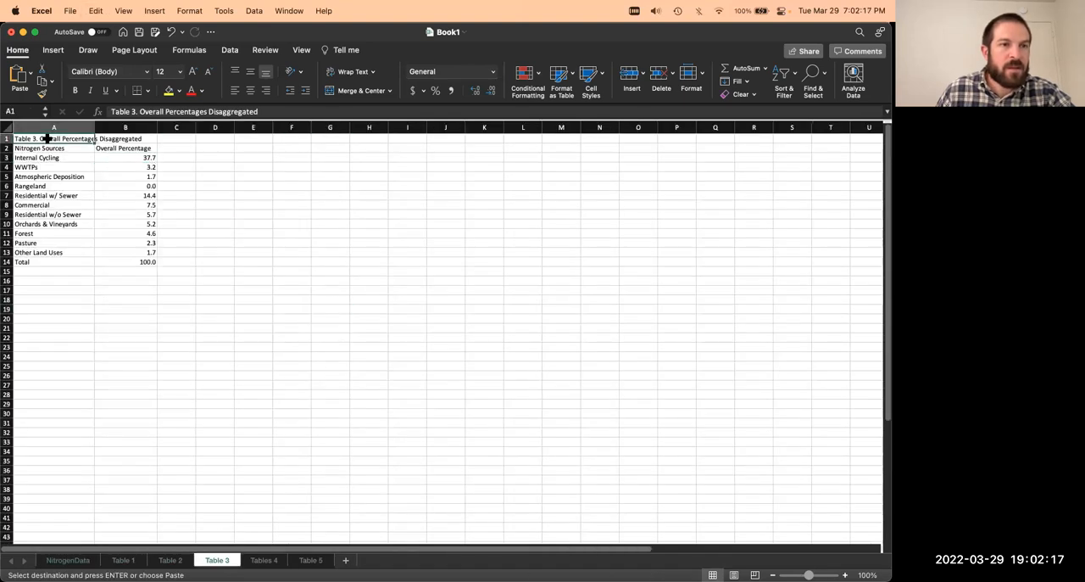
right_click(49, 138)
mouse_move(81, 184)
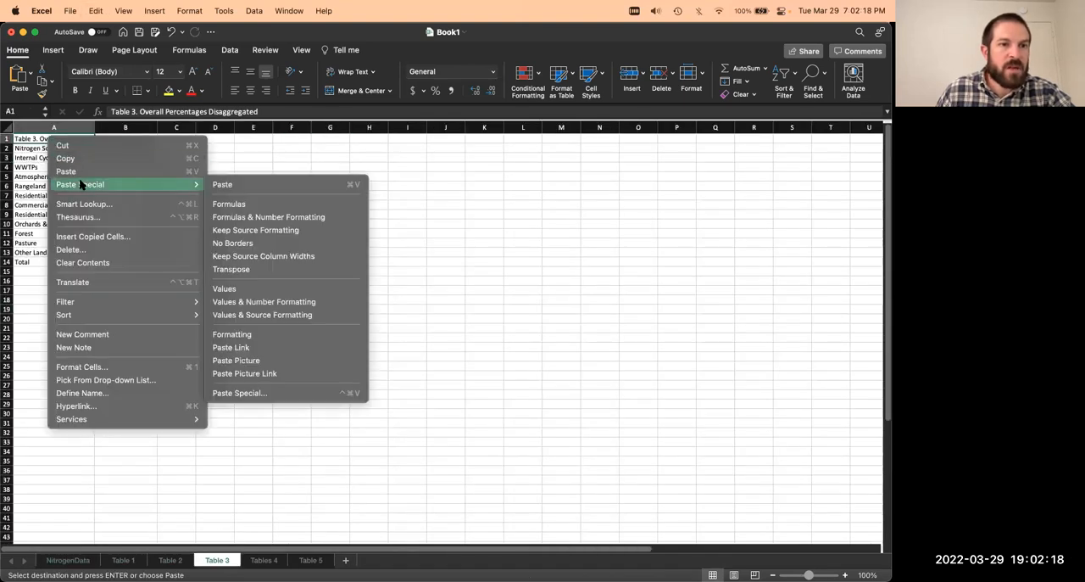
click(241, 289)
Step: Inspect the pasted percentages in column B of the Table 3 sheet for stored values instead of formulas
click(128, 205)
click(130, 215)
click(136, 244)
drag(132, 184, 143, 206)
click(141, 242)
click(145, 204)
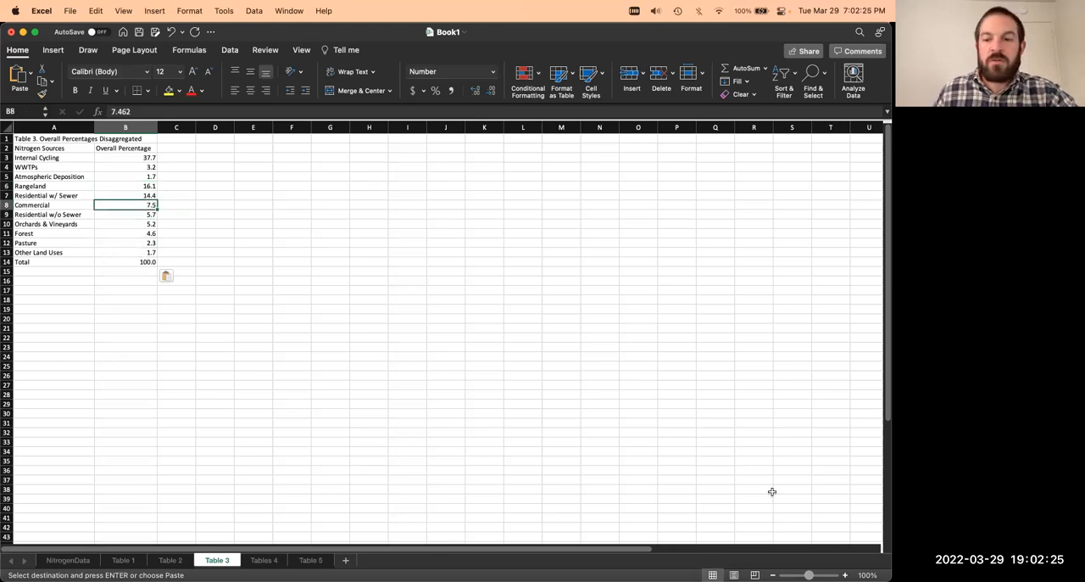
scroll(279, 273, up, 6)
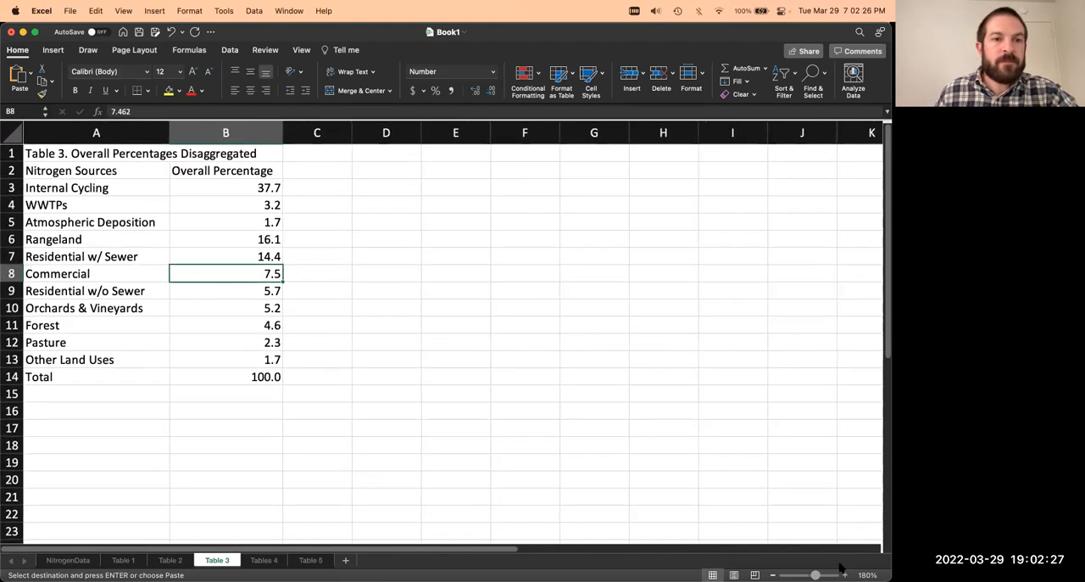
click(270, 262)
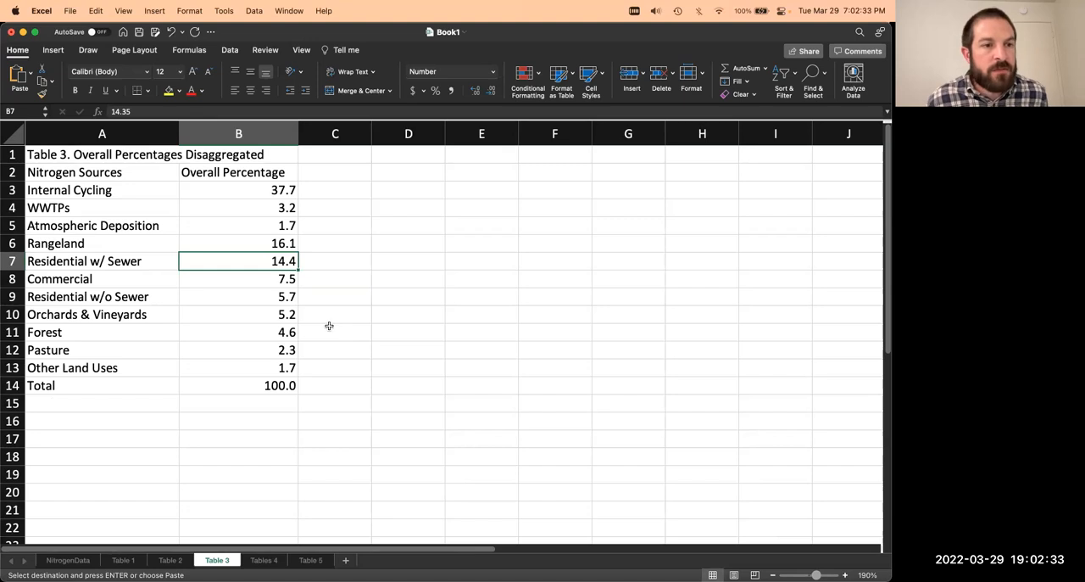
click(280, 285)
click(275, 269)
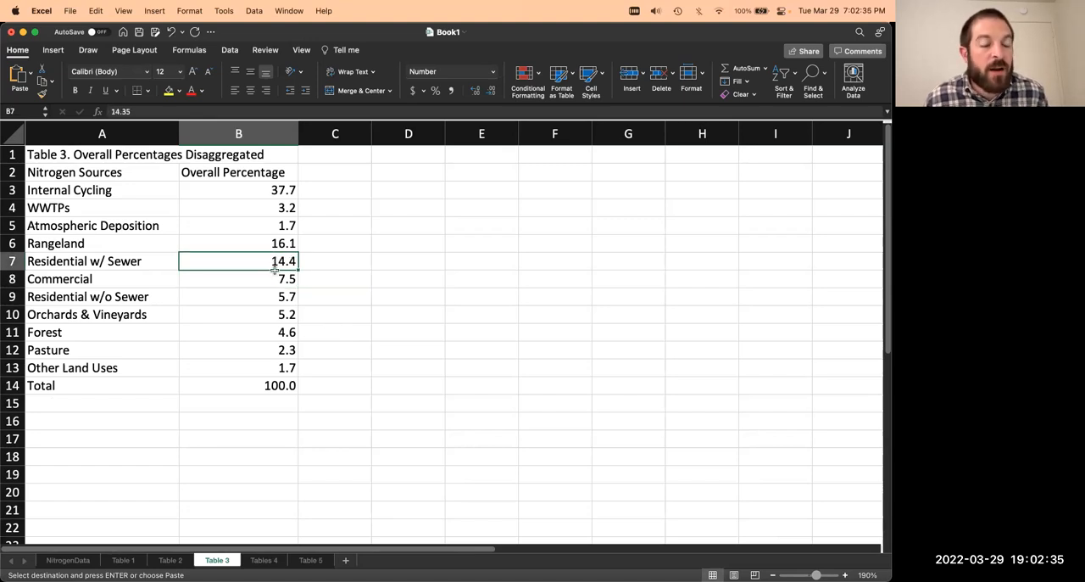
Step: Link B3 on the Table 3 sheet to NitrogenData B26 and fill the link formula down through B14
click(277, 189)
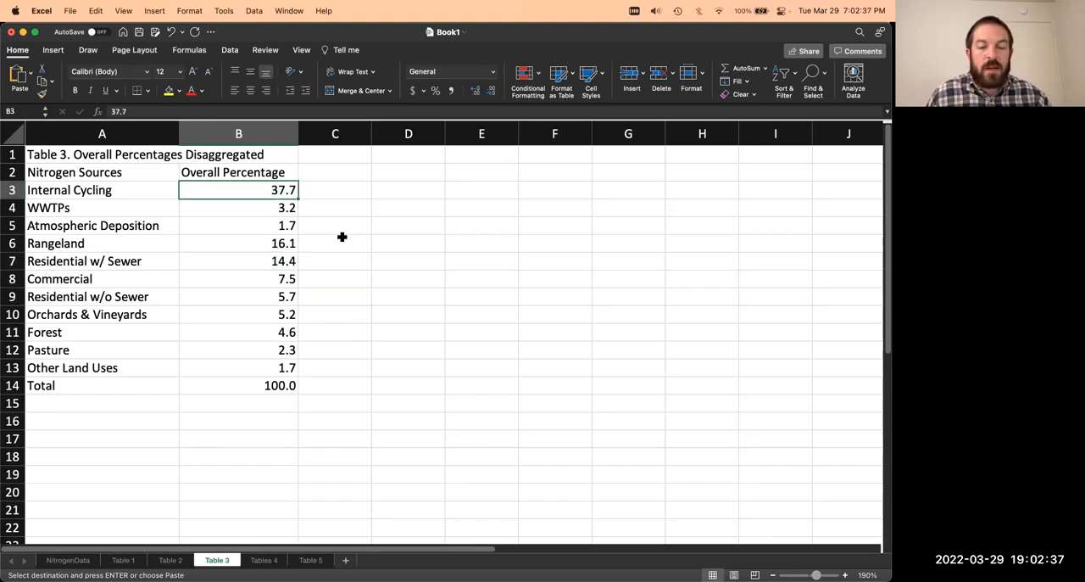
text(=)
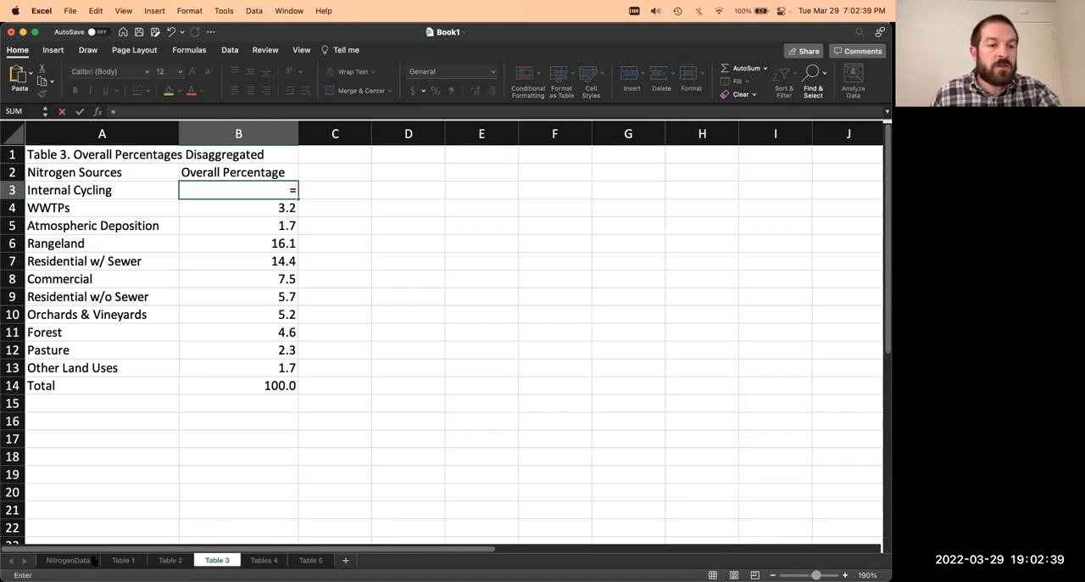
click(83, 559)
click(222, 290)
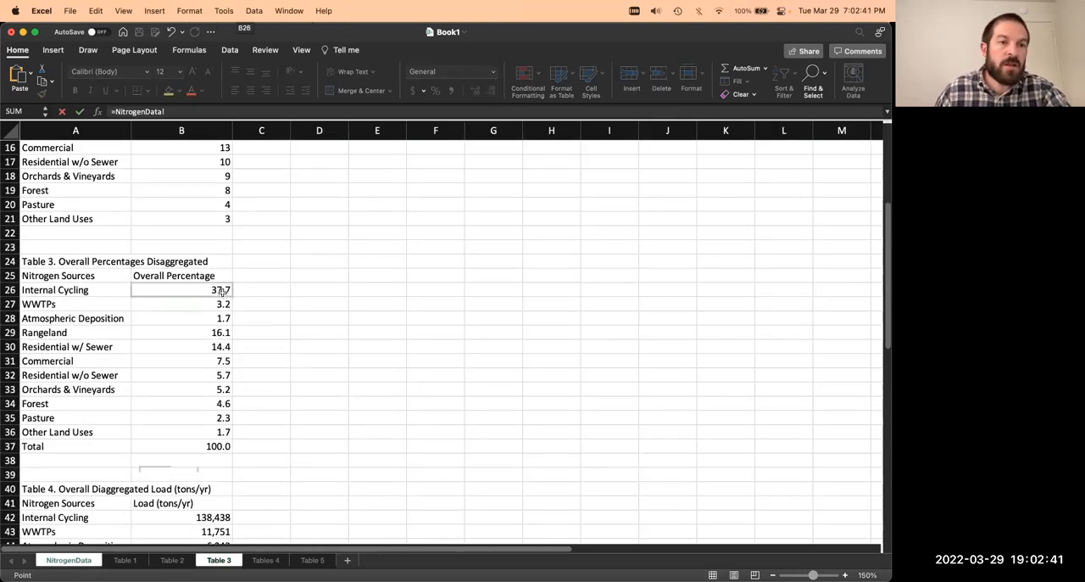
key(Return)
click(282, 193)
double_click(298, 197)
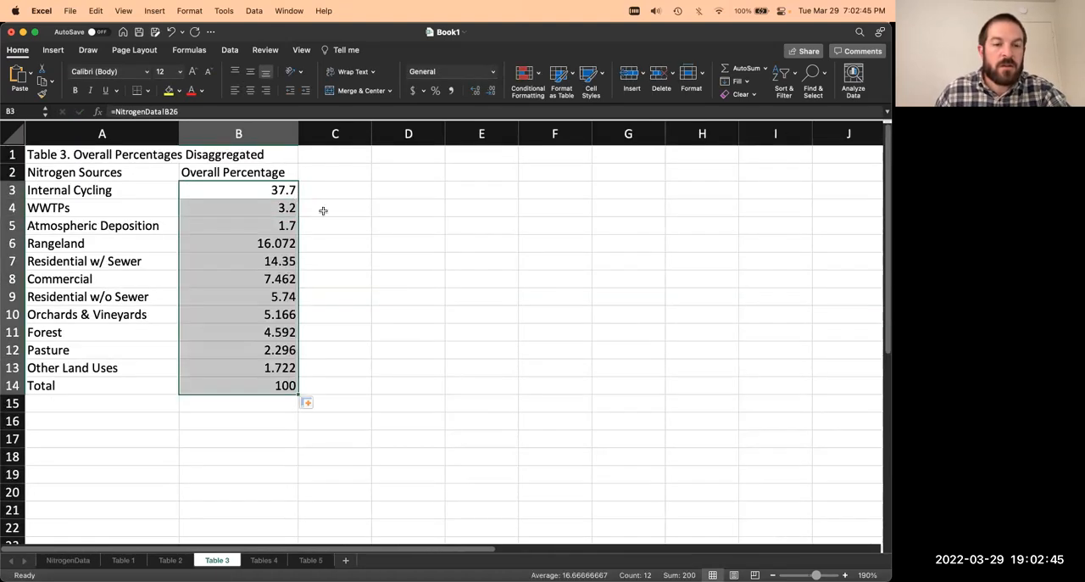
Step: Format B3:B14 on the Table 3 sheet as Number with one decimal place and save the workbook
key(super+1)
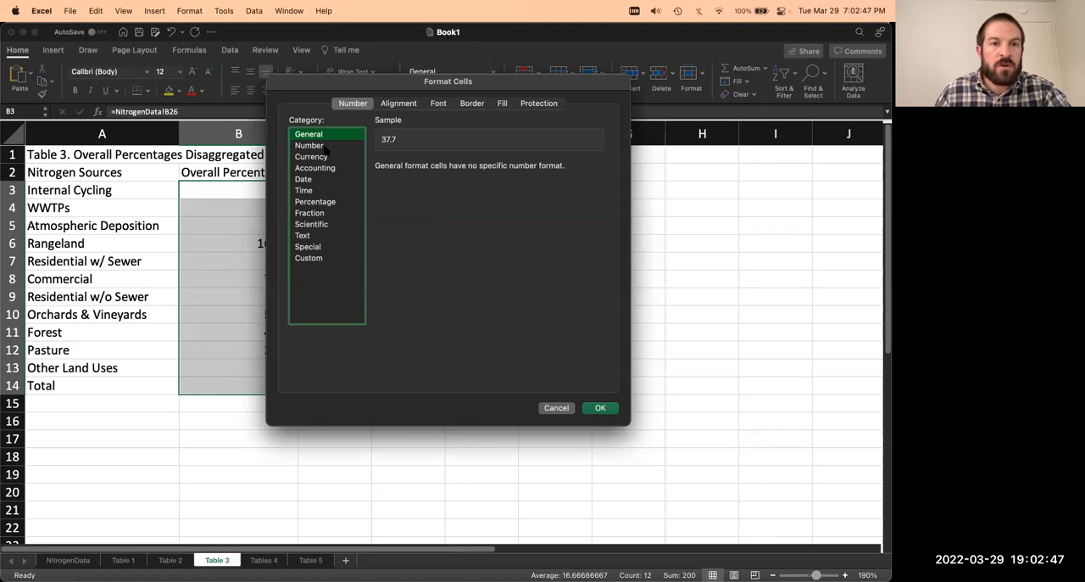
click(326, 147)
click(462, 171)
click(462, 170)
click(462, 164)
click(601, 408)
click(444, 366)
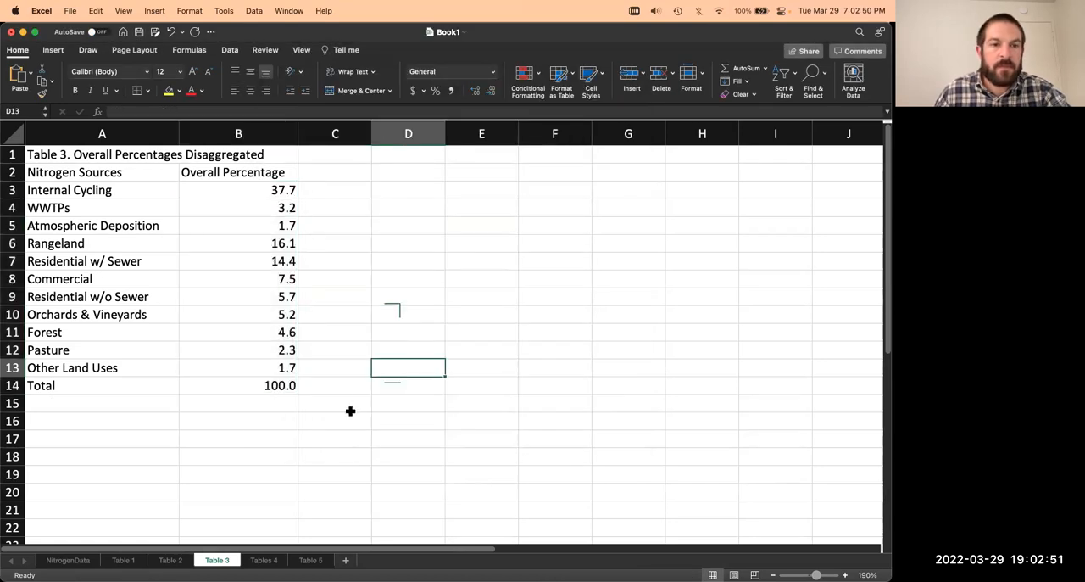
key(super+s)
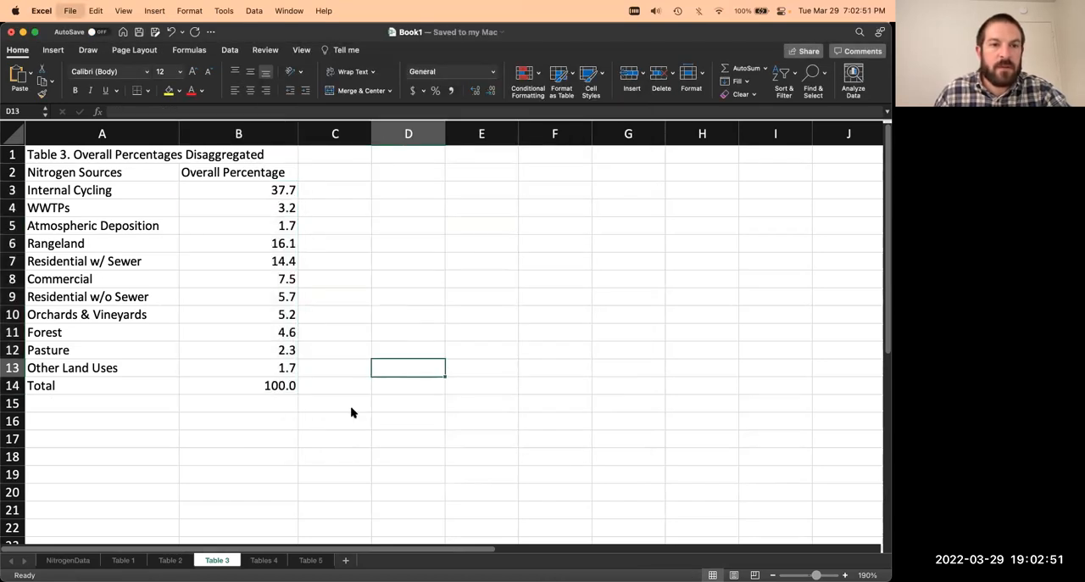
Step: Copy Table 4 from NitrogenData A40:B53 to A1 of the Tables 4 sheet and widen columns A and B to fit
click(74, 560)
scroll(246, 383, down, 3)
drag(45, 276, 182, 467)
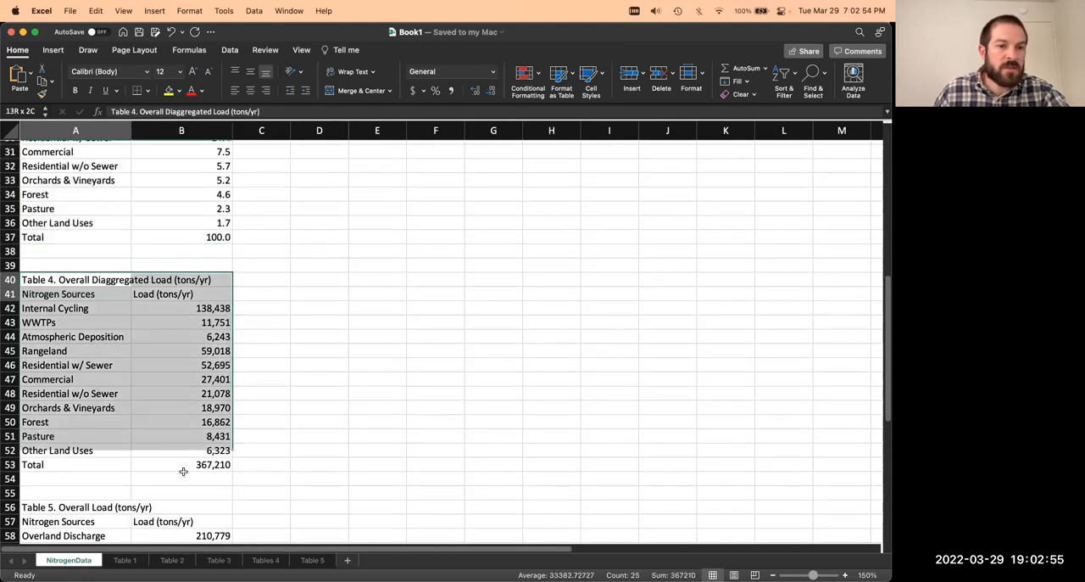
key(super+c)
click(265, 560)
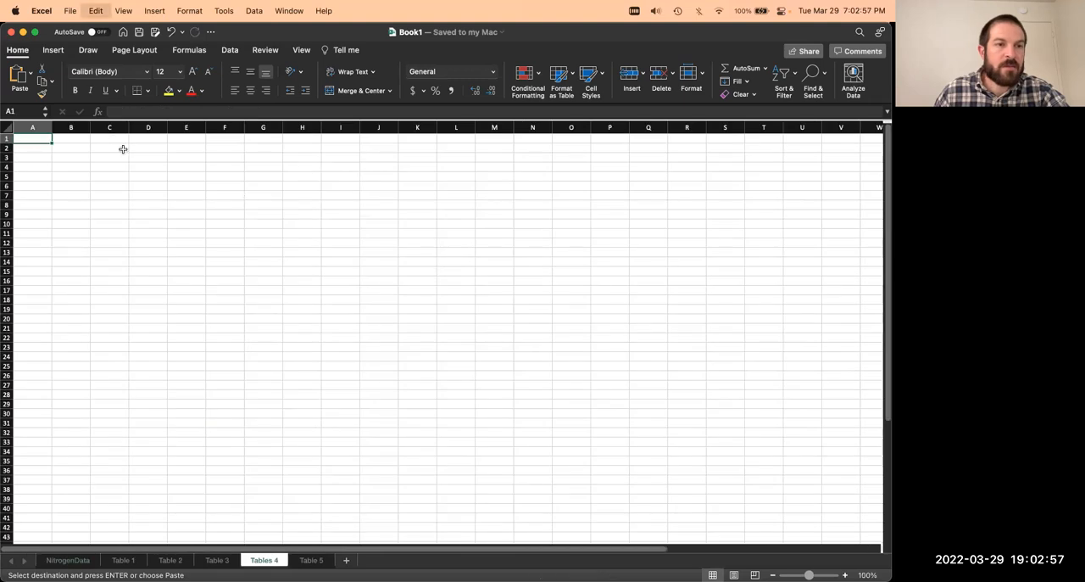
key(super+v)
drag(55, 127, 153, 127)
Step: Try to link B3 on the Tables 4 sheet to the Internal Cycling load in NitrogenData, and check the source cell
click(138, 158)
text(=)
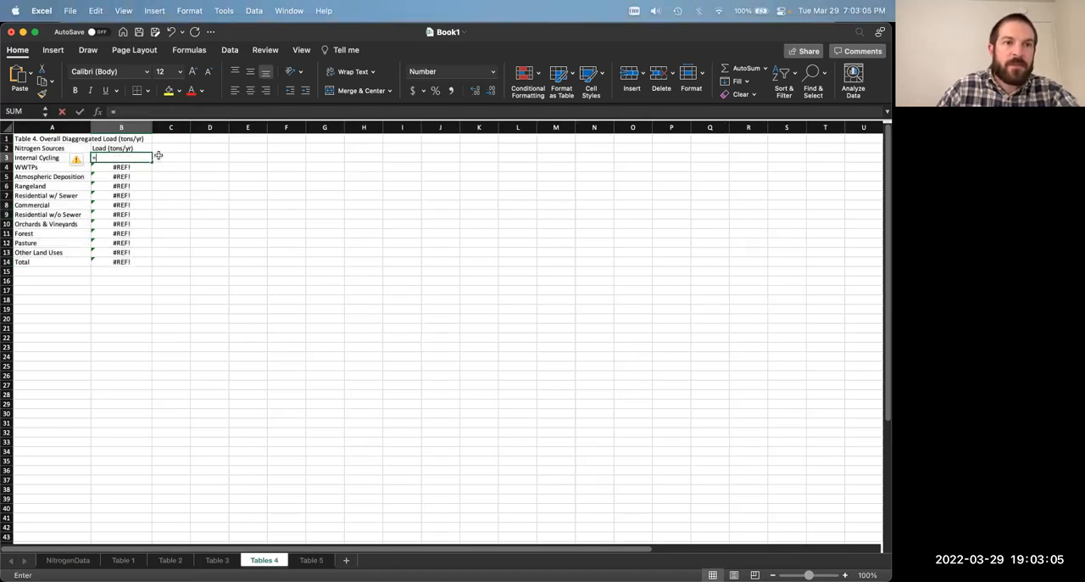
click(72, 561)
click(186, 382)
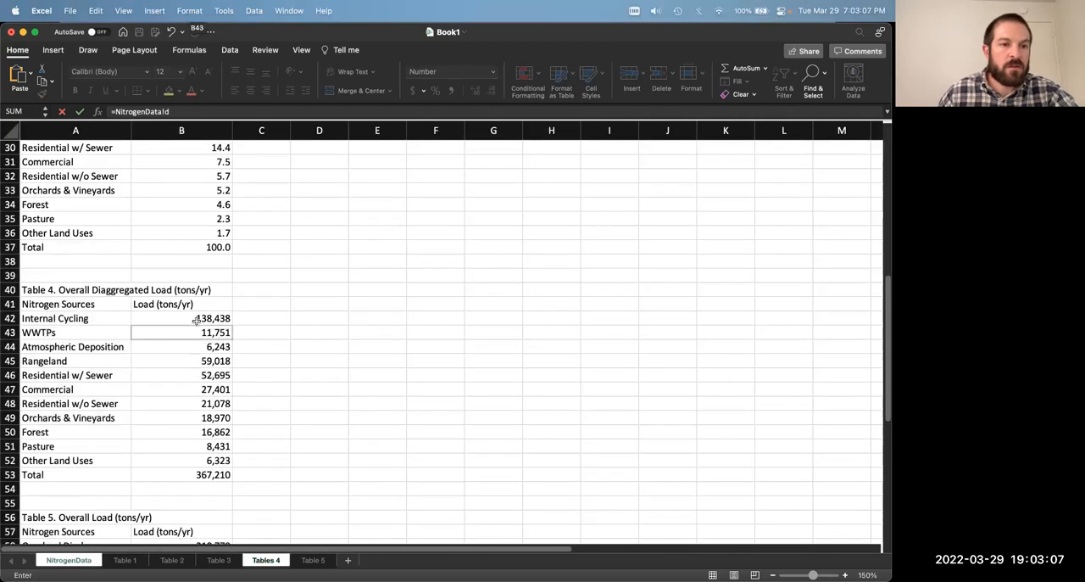
key(Return)
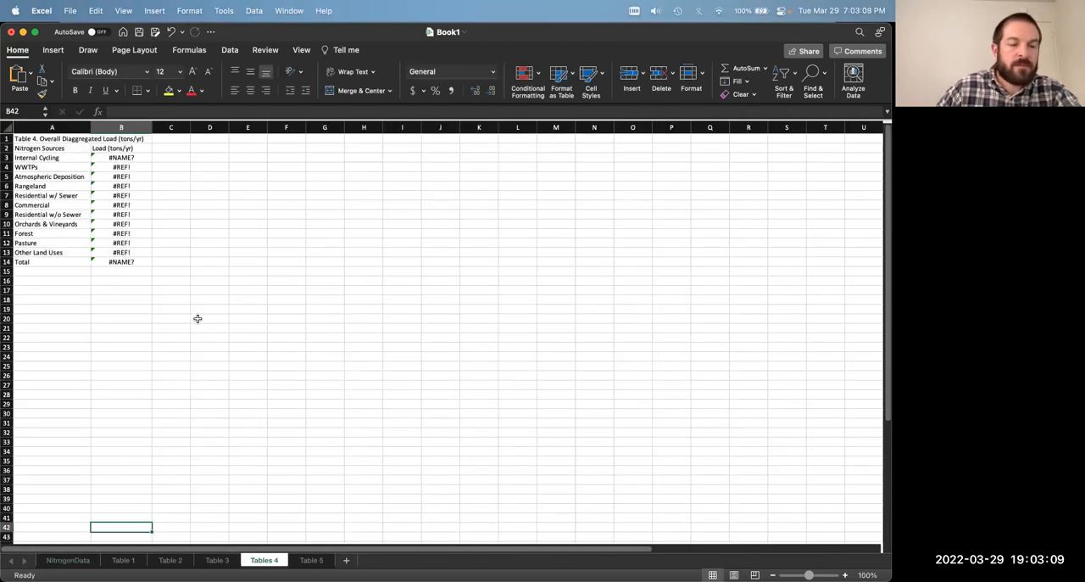
click(68, 562)
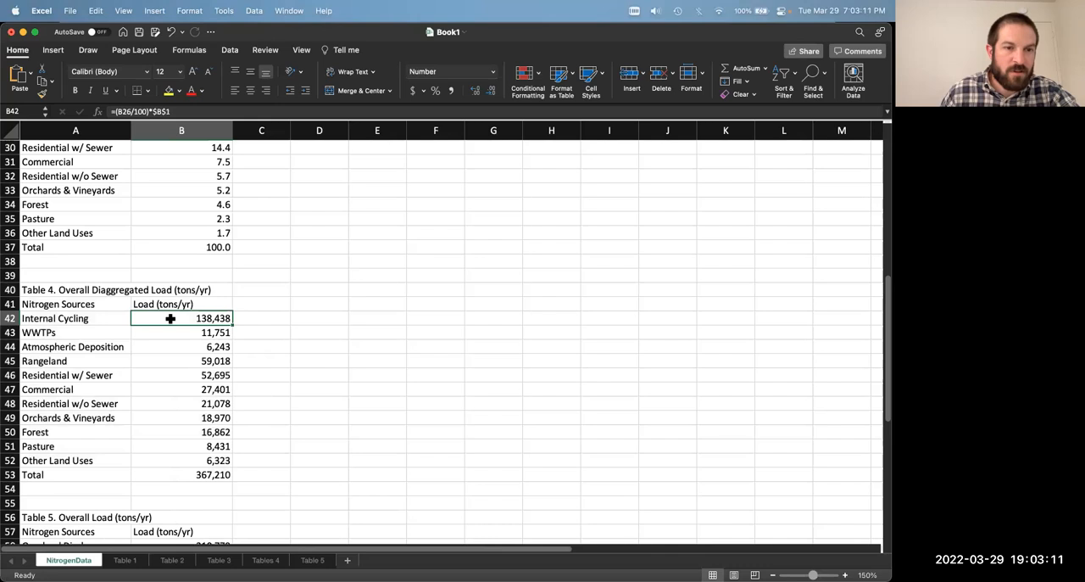
Step: Replace B3 on the Tables 4 sheet with a link to NitrogenData B42, fill it down through B13, and save the workbook
click(265, 561)
click(140, 156)
drag(181, 110, 95, 106)
text(=)
click(84, 560)
click(216, 320)
key(Return)
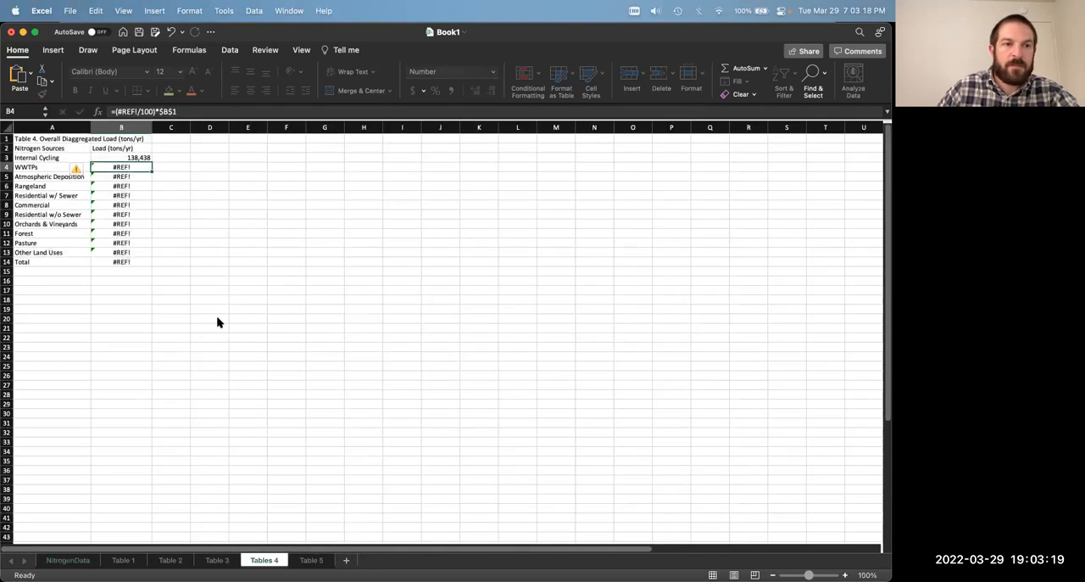
double_click(154, 160)
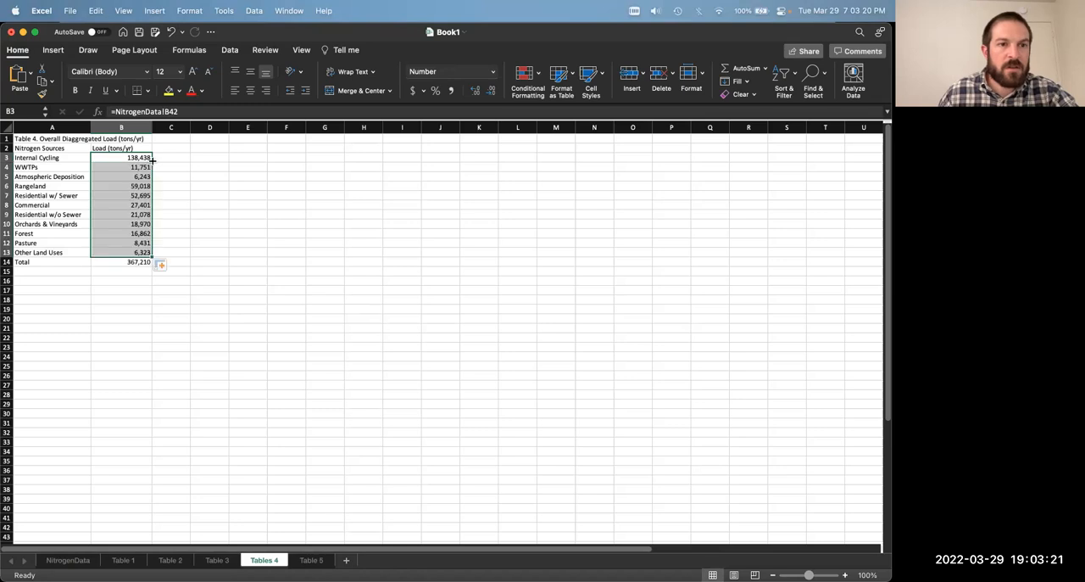
click(275, 202)
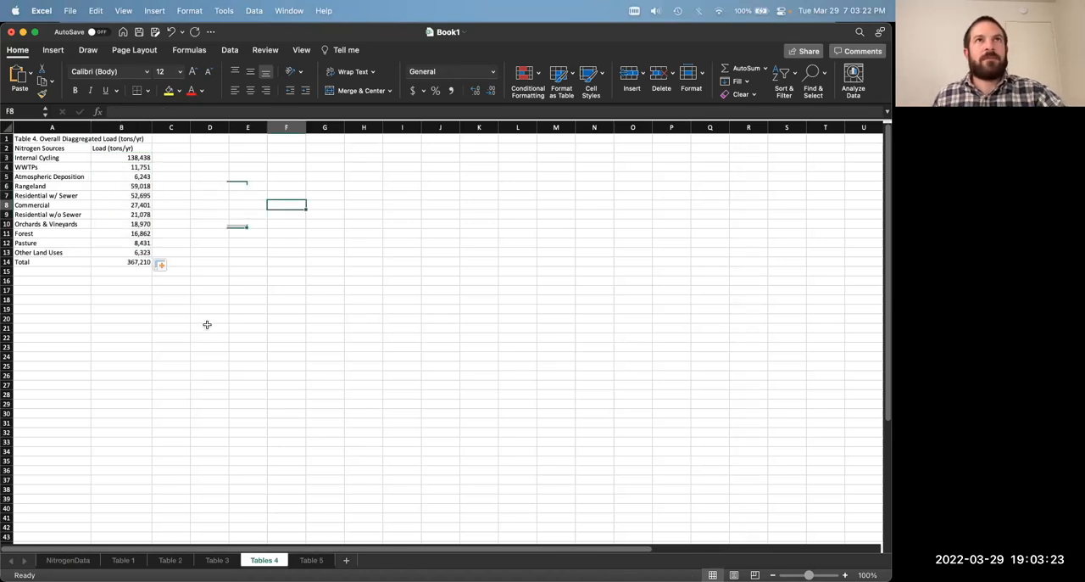
key(super+s)
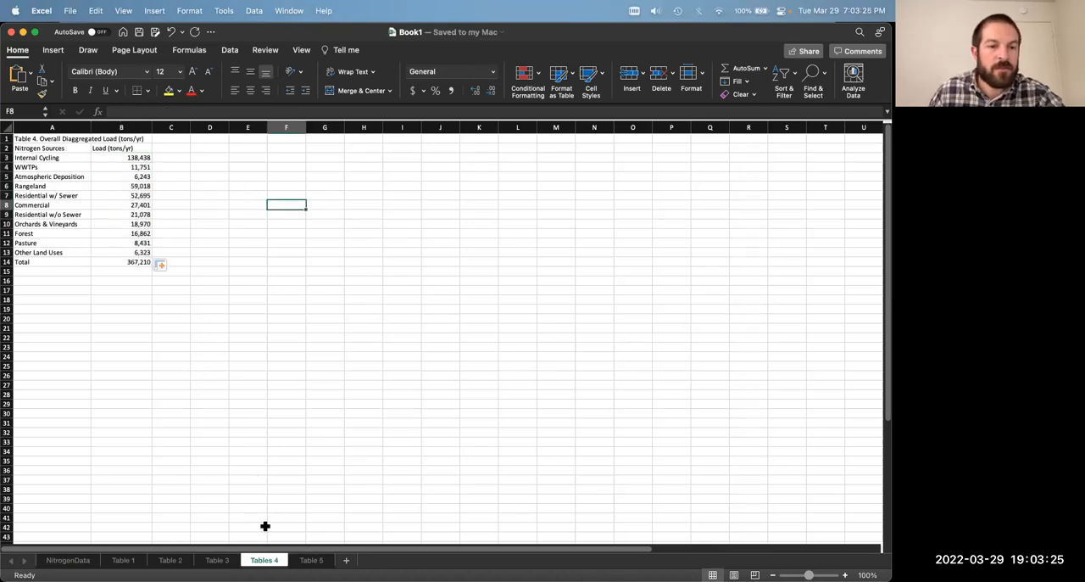
Step: Copy Table 5 from NitrogenData A56:B62 to A1 of the Table 5 sheet
click(68, 560)
scroll(145, 441, down, 3)
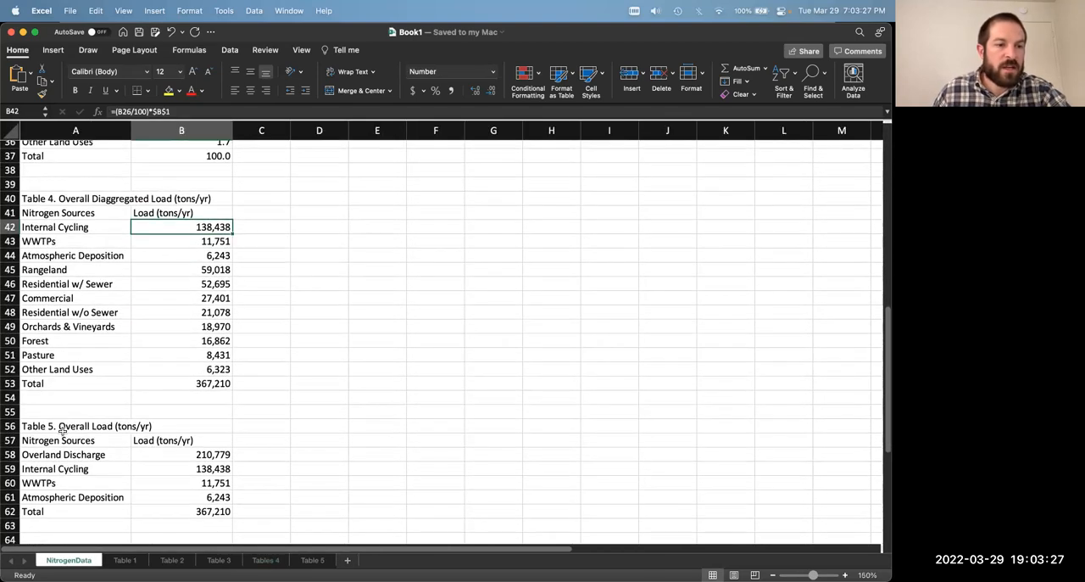
drag(57, 426, 161, 509)
key(super+c)
click(310, 559)
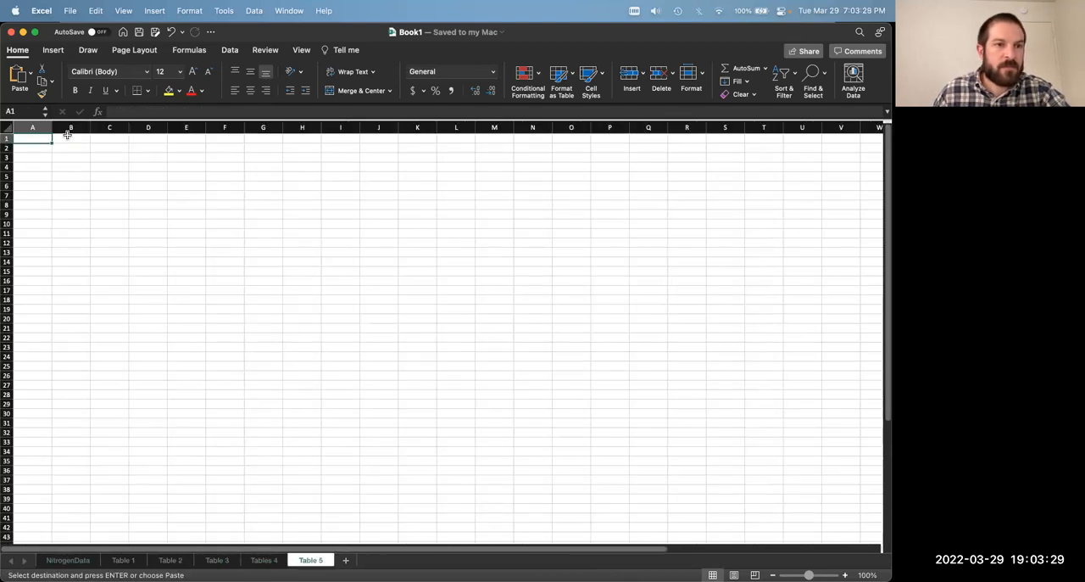
key(super+v)
Step: Link B3 on the Table 5 sheet to NitrogenData B58 and fill the link formula down through B6
click(81, 158)
text(=)
click(68, 560)
click(173, 461)
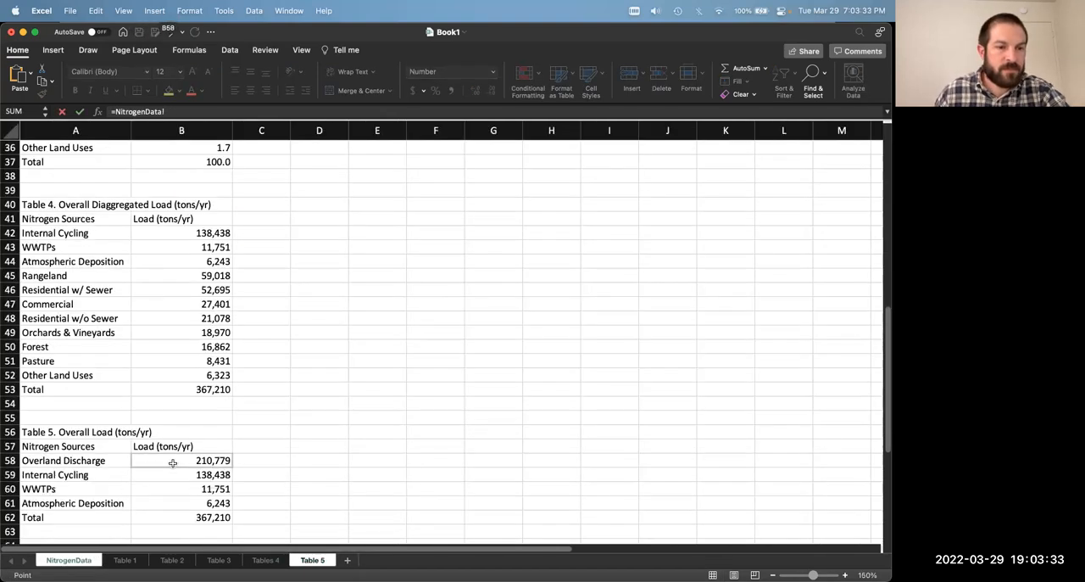
key(Return)
click(72, 156)
double_click(91, 166)
click(72, 157)
double_click(91, 162)
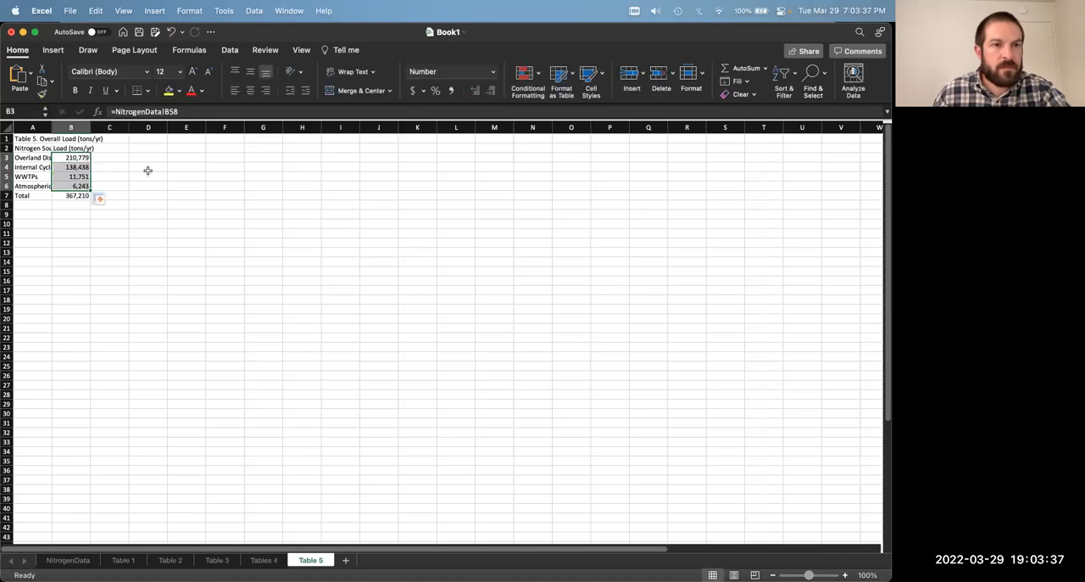
Step: Widen columns A and B on the Table 5 sheet so the source names and loads fit
click(146, 175)
drag(52, 128, 140, 128)
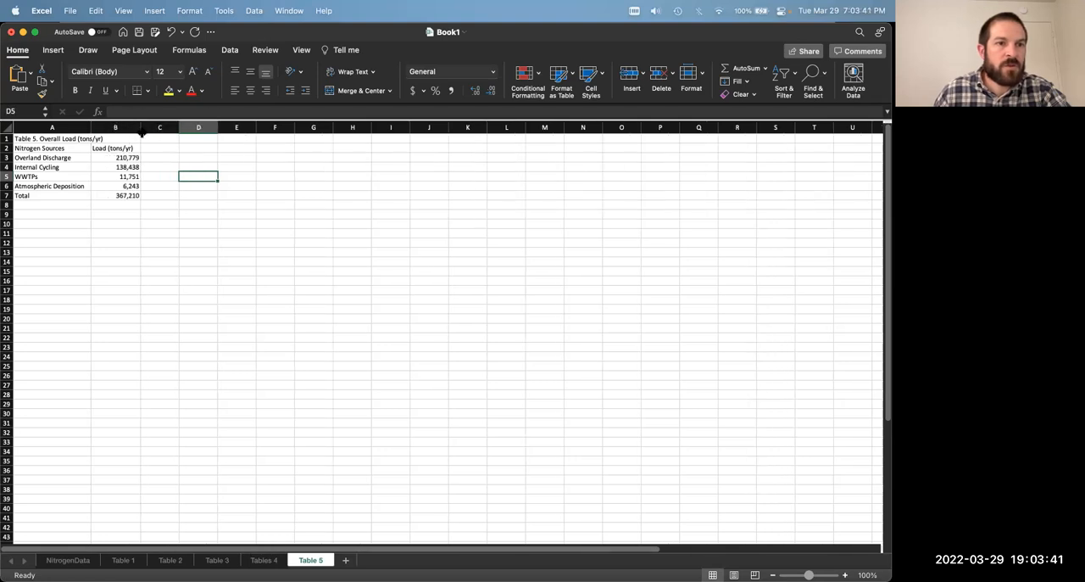
scroll(441, 332, up, 10)
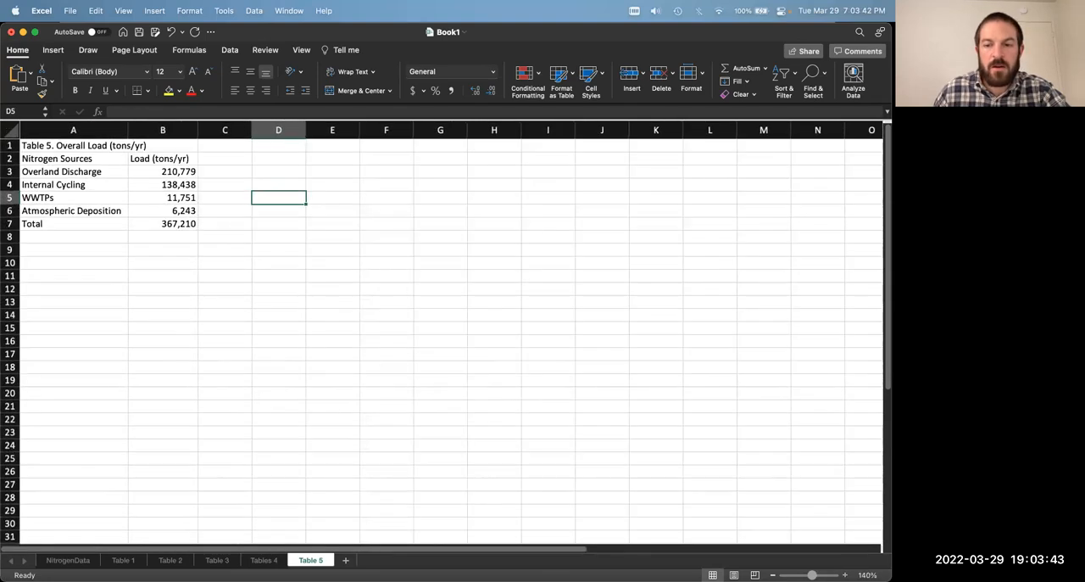
Step: Review the finished tables on the Tables 4, Table 3, Table 2 and Table 1 sheets
click(265, 561)
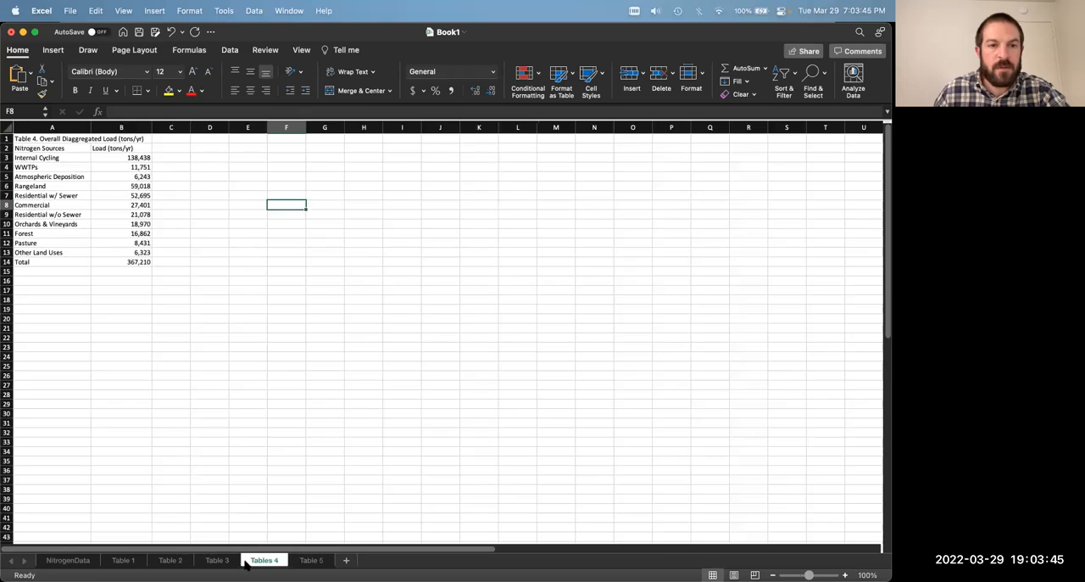
scroll(627, 544, up, 10)
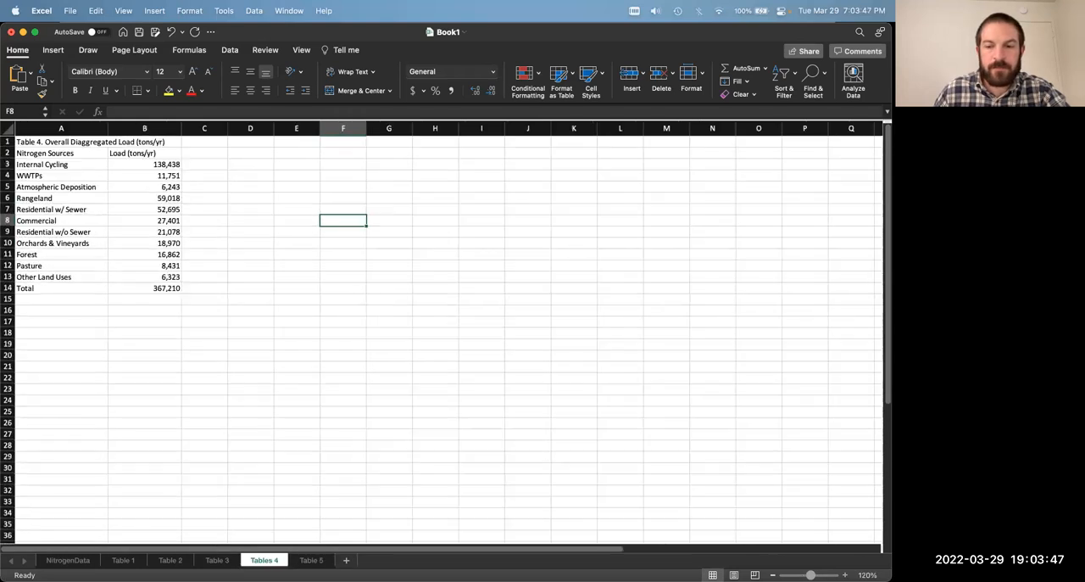
click(217, 561)
click(171, 561)
click(123, 561)
click(353, 423)
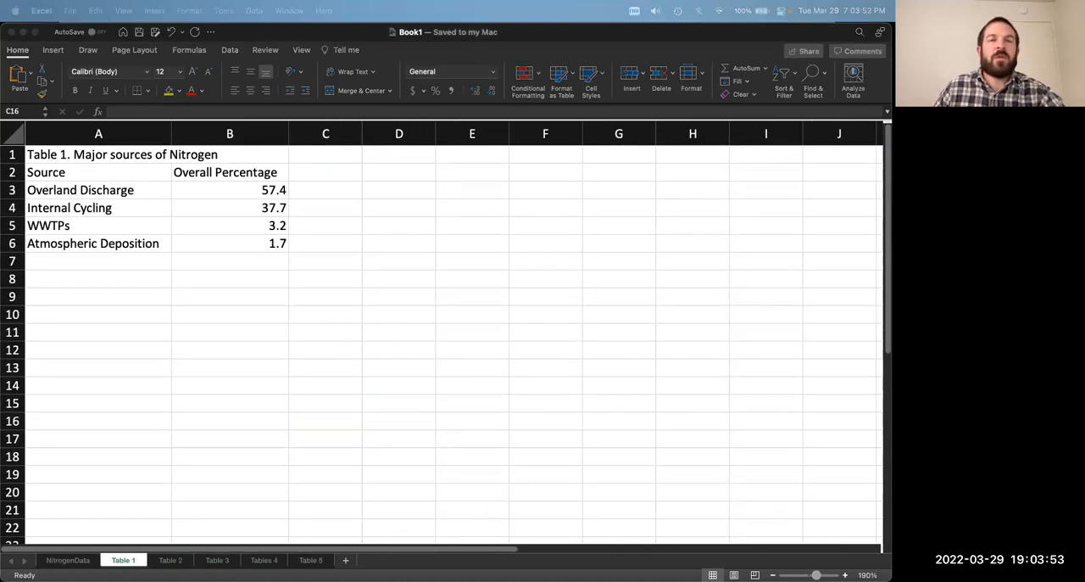
Step: Switch to the Exercise2 Word document and read the "Making the Pie Charts" section through Figures 4 to 6
click(366, 298)
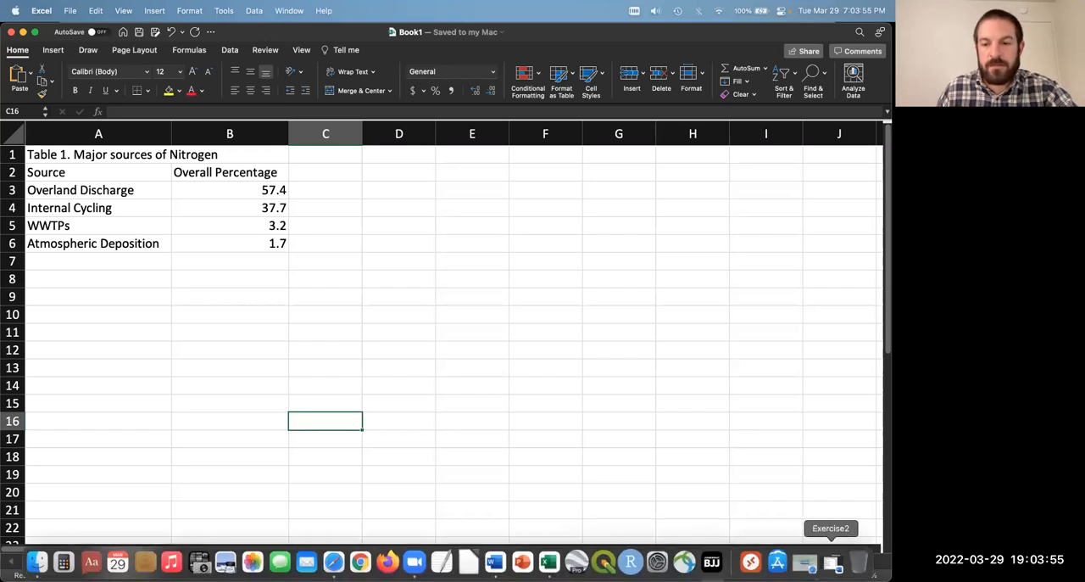
click(831, 562)
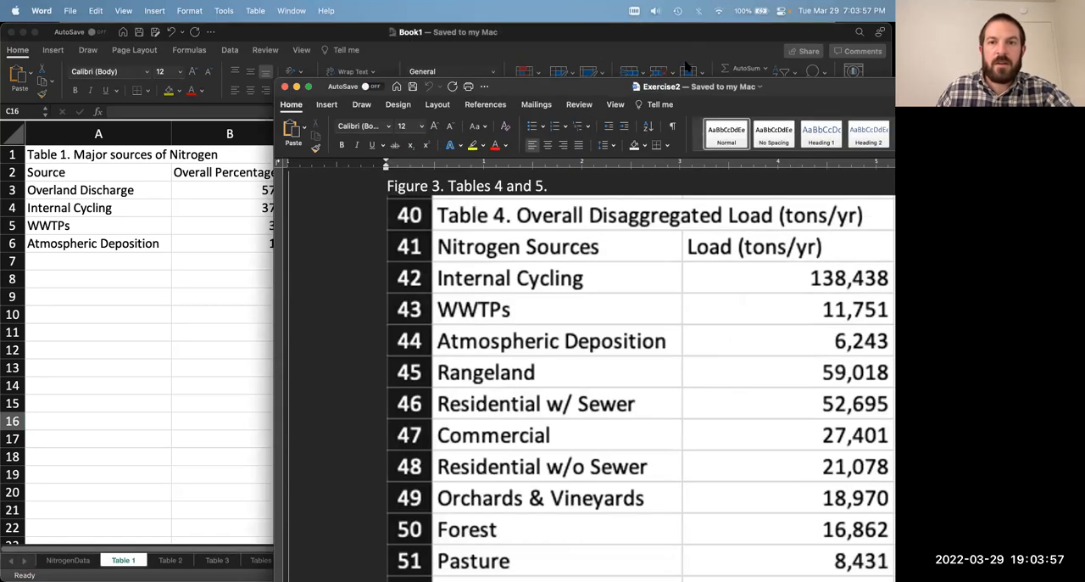
double_click(580, 87)
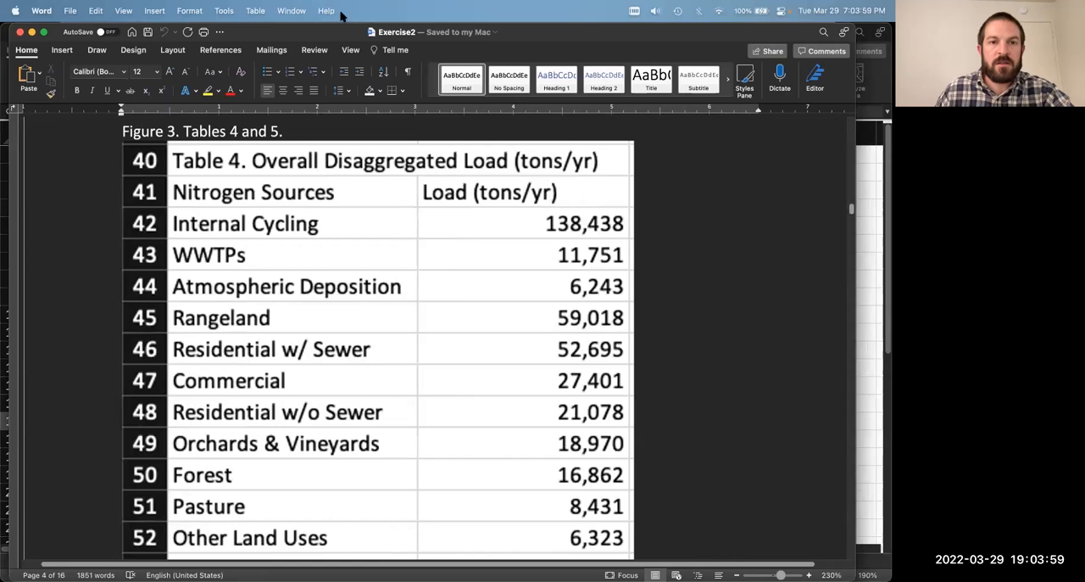
scroll(678, 309, down, 15)
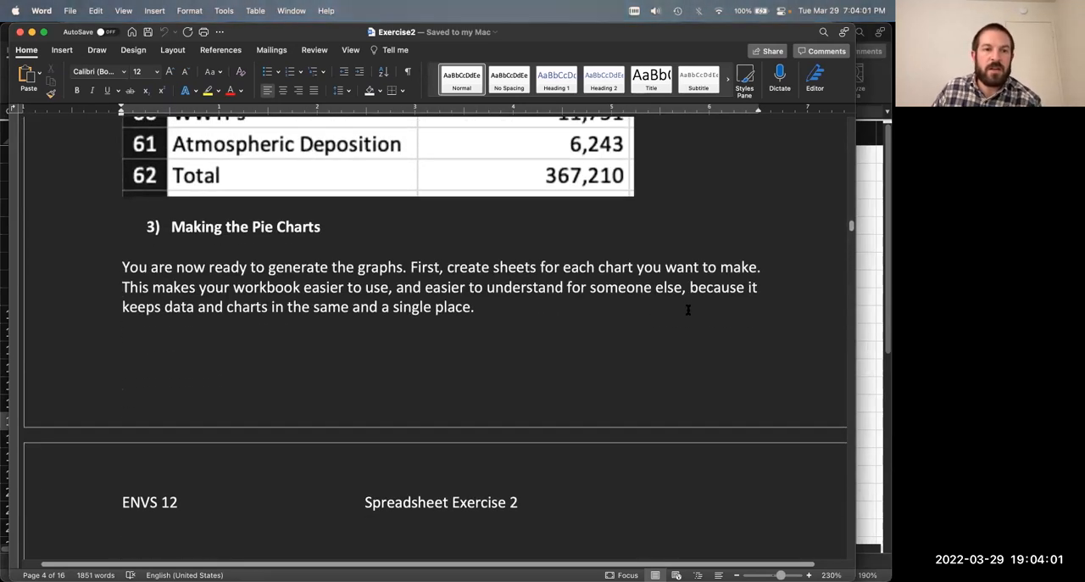
scroll(688, 310, down, 4)
scroll(688, 310, up, 5)
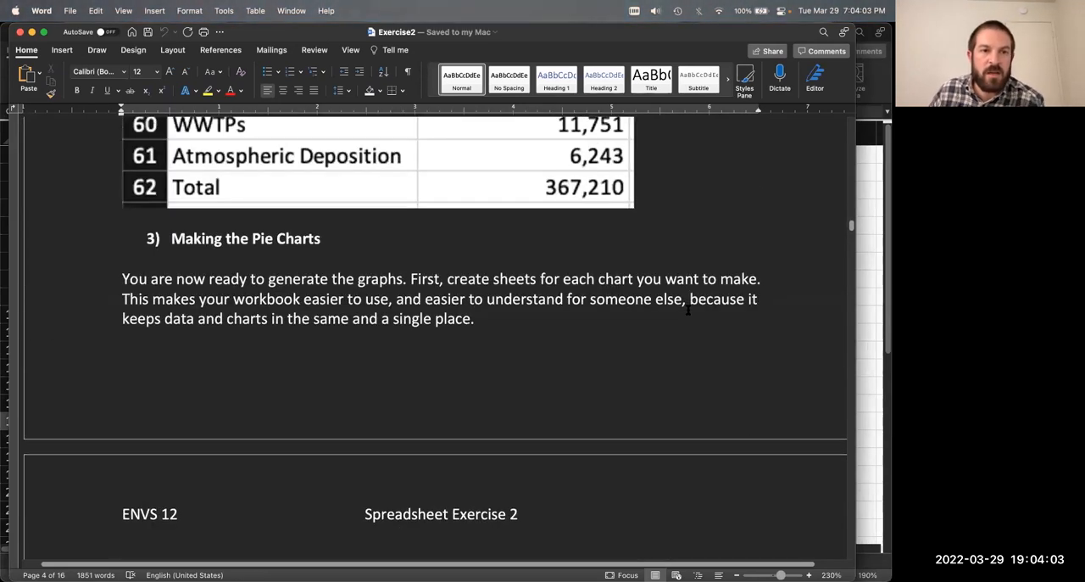
scroll(688, 310, down, 3)
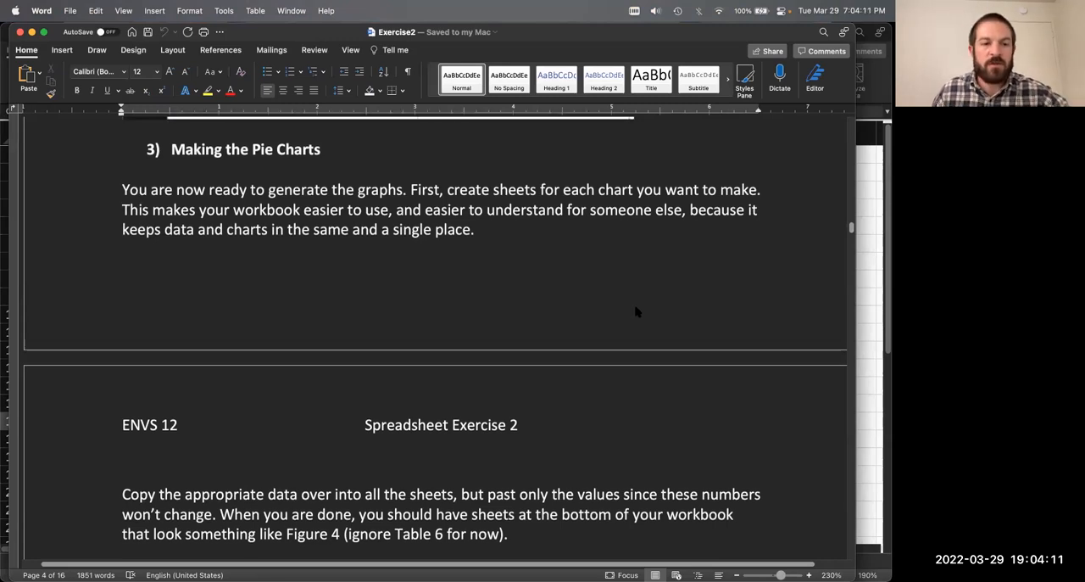
scroll(635, 308, down, 6)
scroll(633, 305, down, 4)
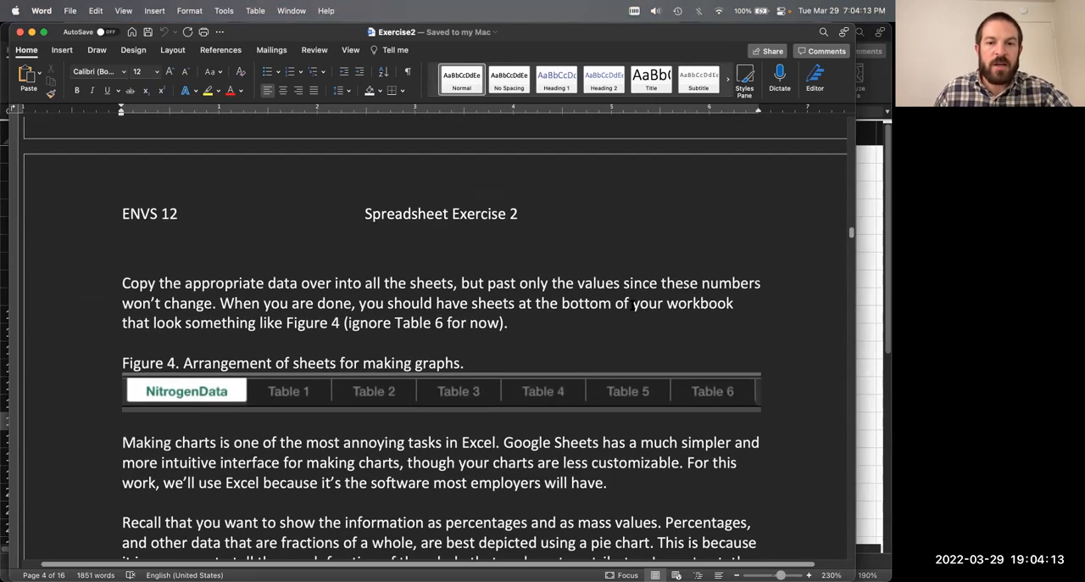
scroll(633, 306, down, 3)
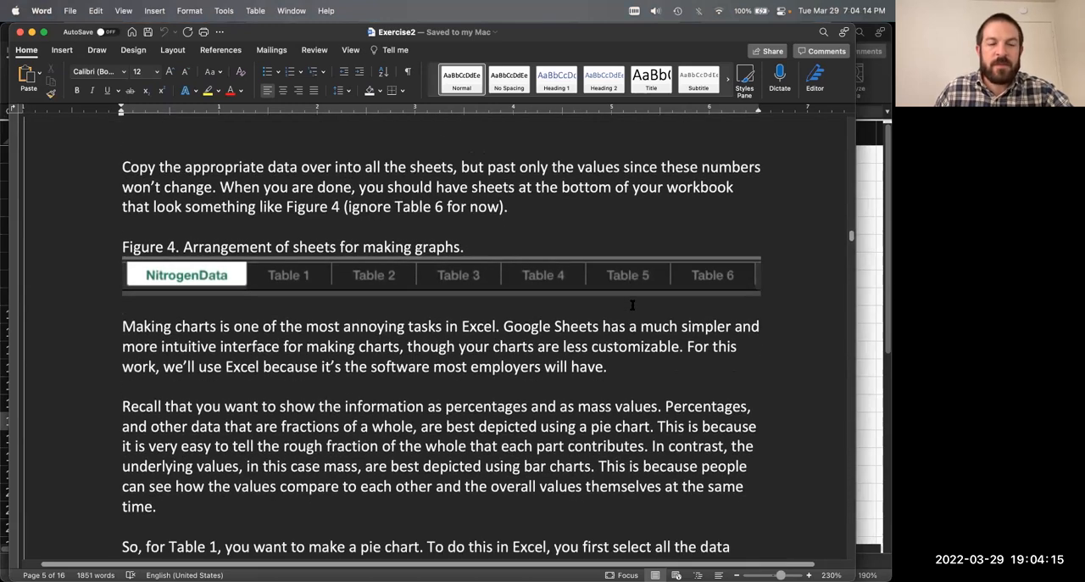
scroll(633, 306, up, 4)
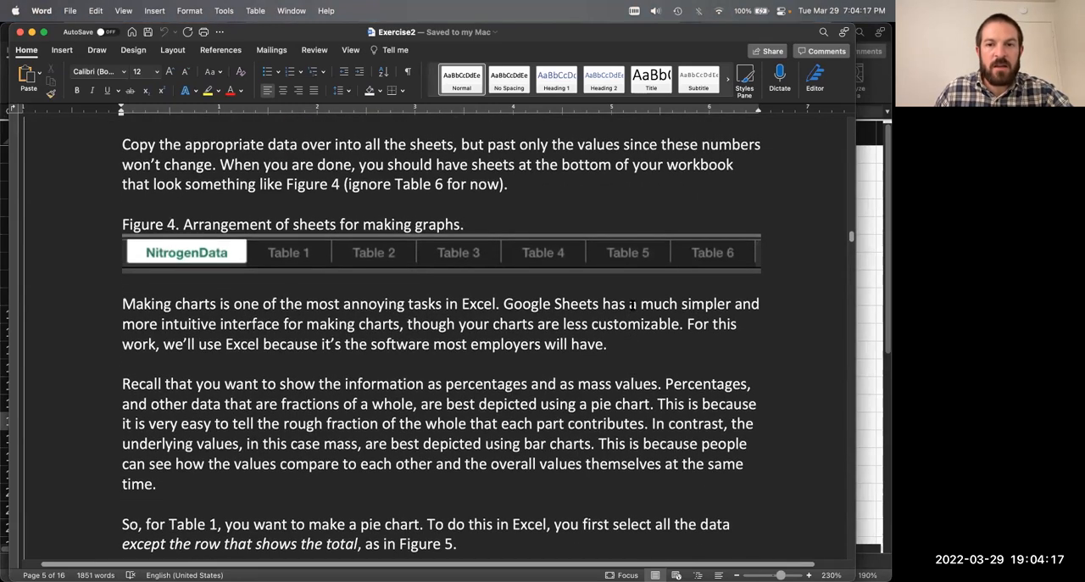
scroll(634, 306, down, 3)
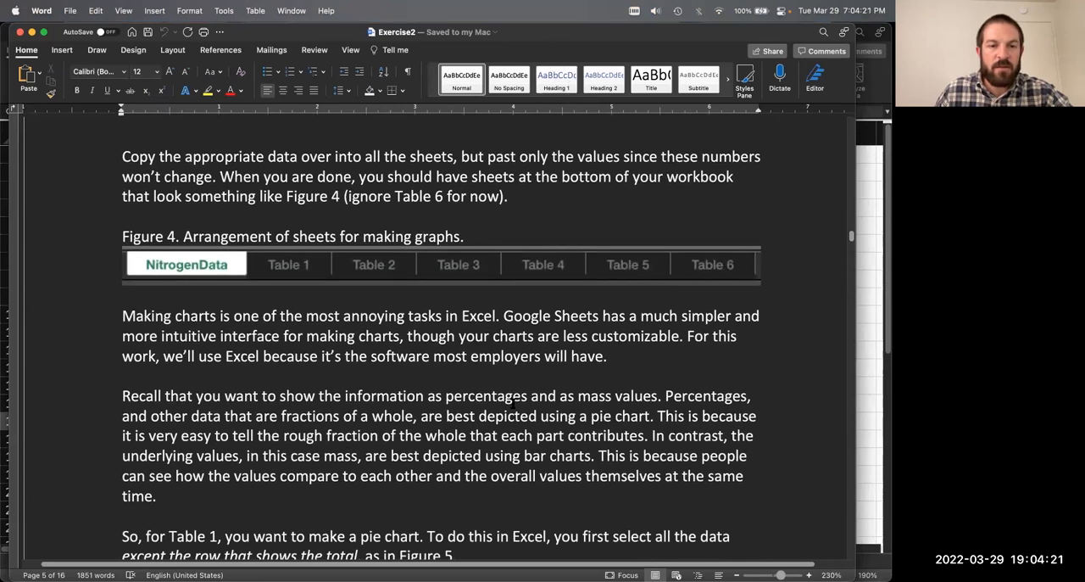
scroll(512, 403, down, 11)
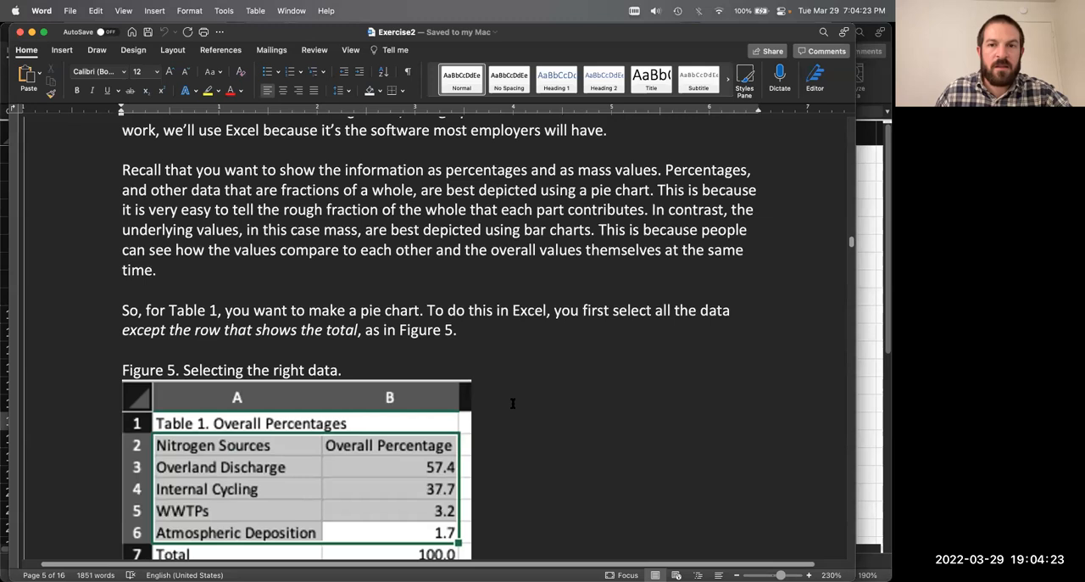
scroll(512, 403, down, 8)
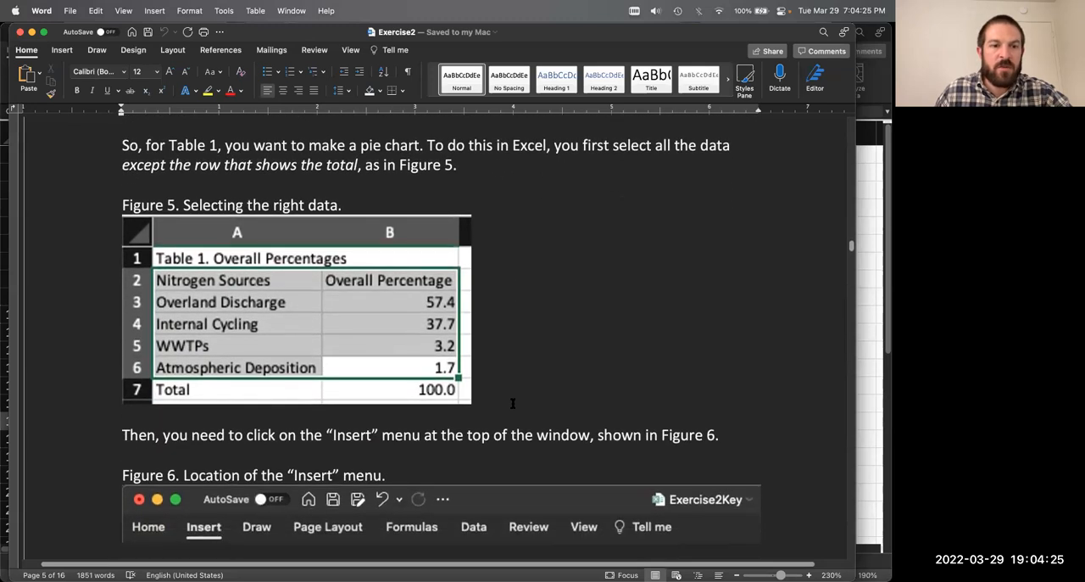
scroll(512, 403, down, 2)
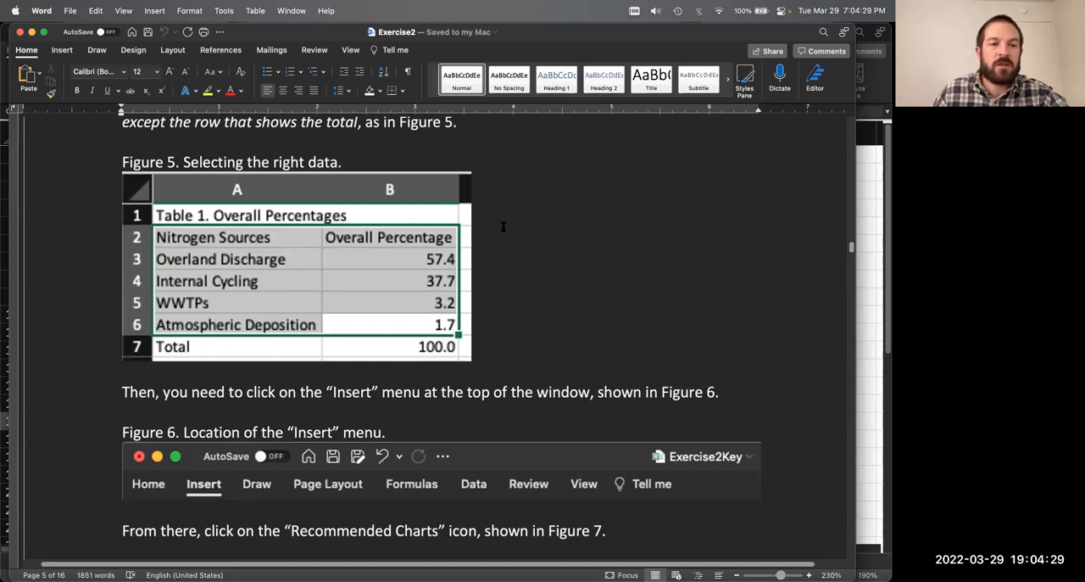
drag(516, 36, 831, 0)
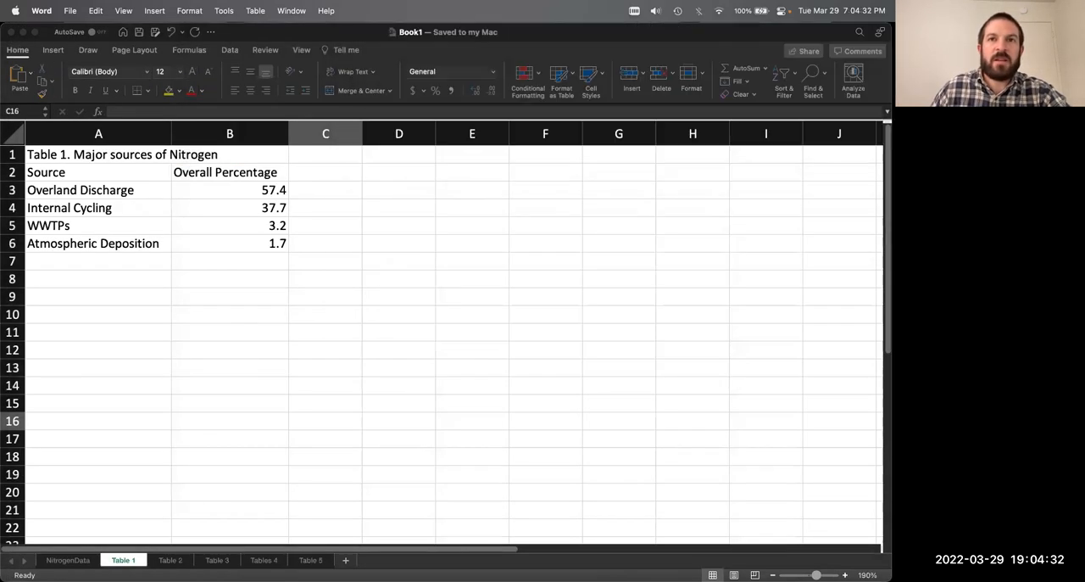
click(382, 310)
click(153, 257)
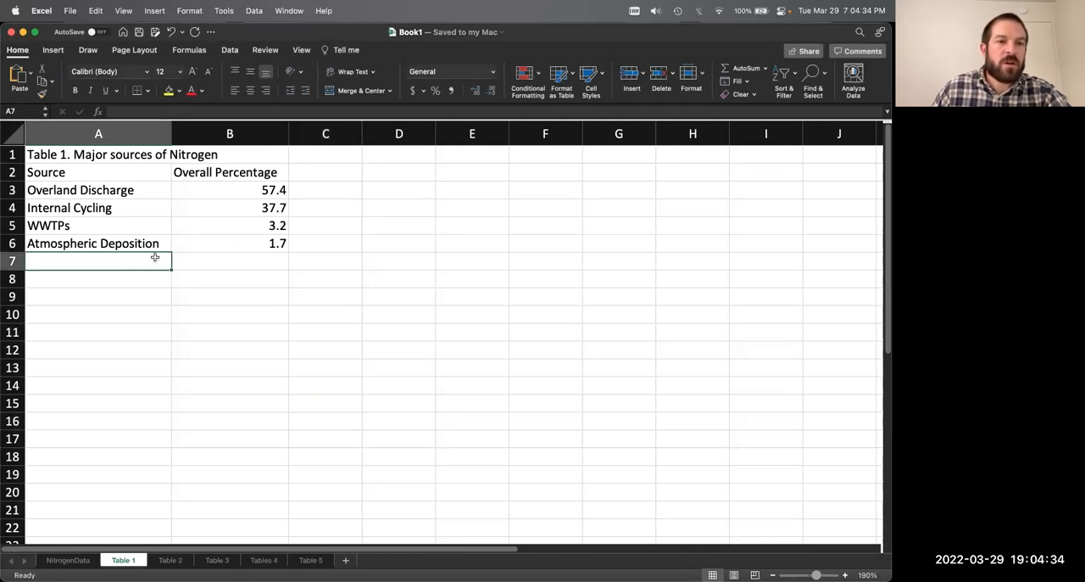
click(92, 192)
drag(107, 196, 225, 245)
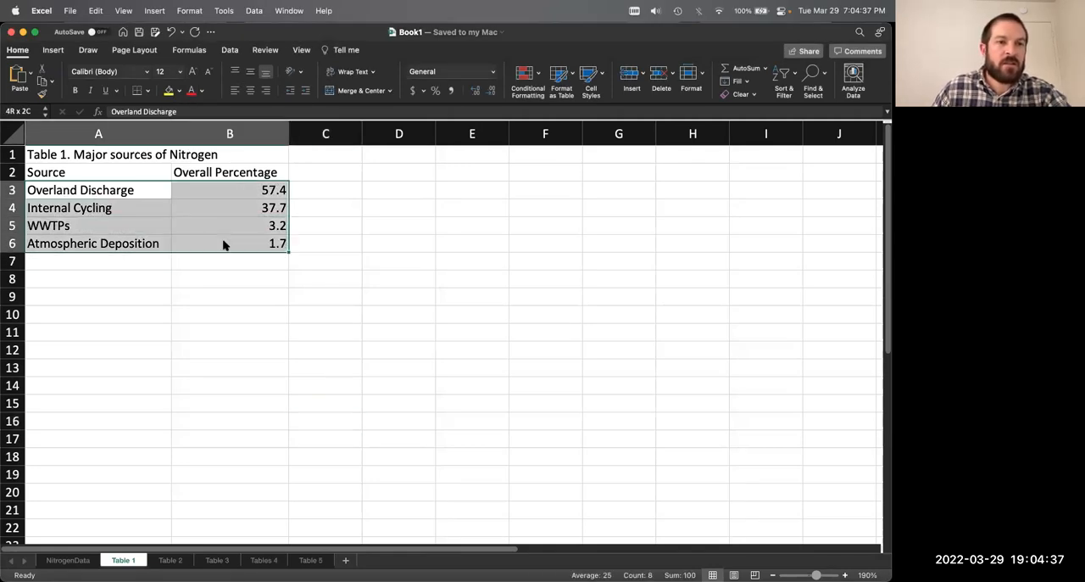
drag(123, 180, 221, 243)
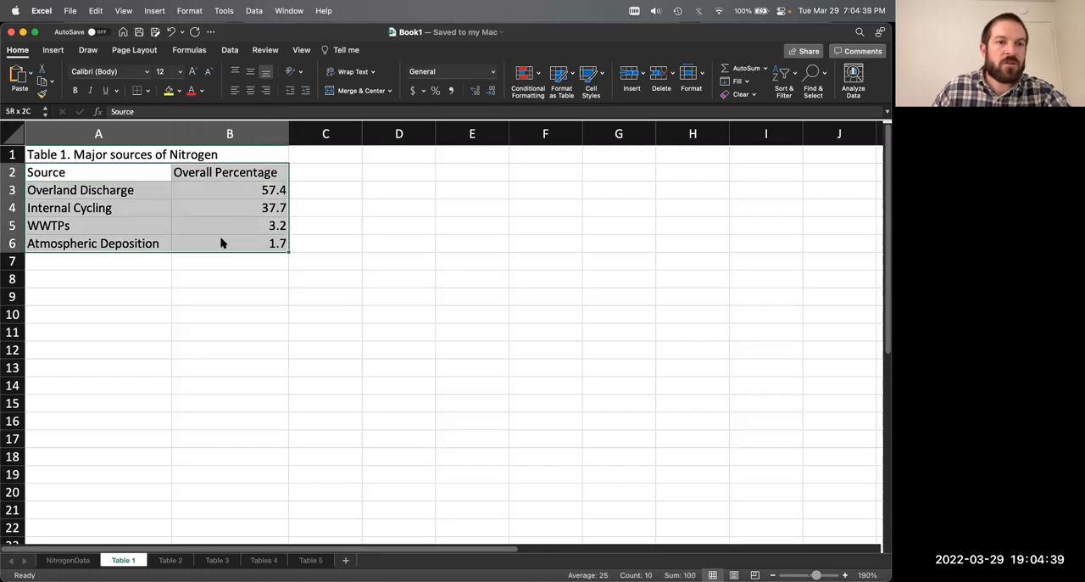
Step: Change the header in A2 of the Table 1 sheet to "Nitrogen Sources"
click(94, 174)
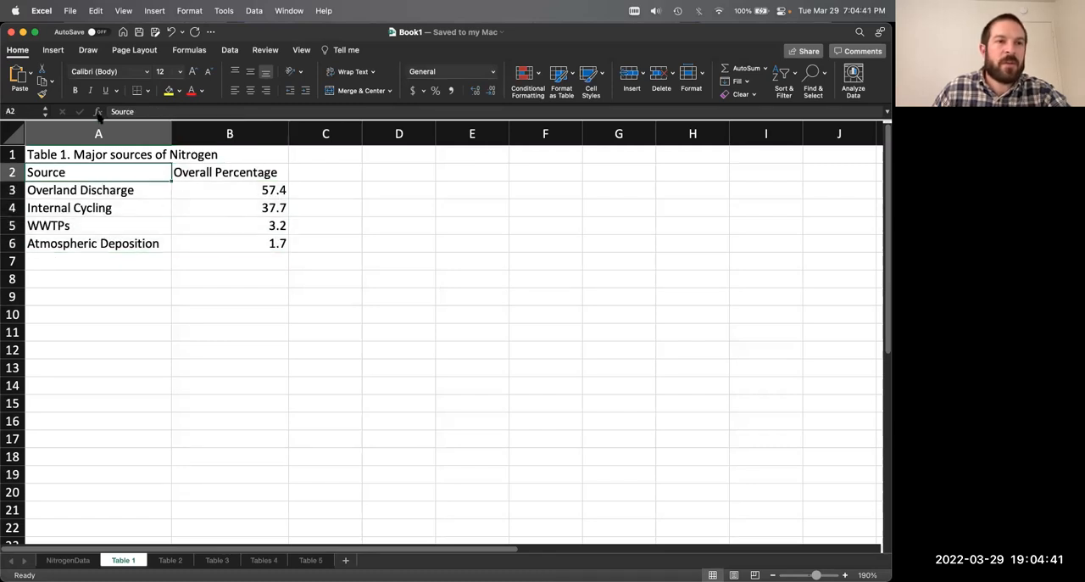
click(111, 112)
text(Nitrogen)
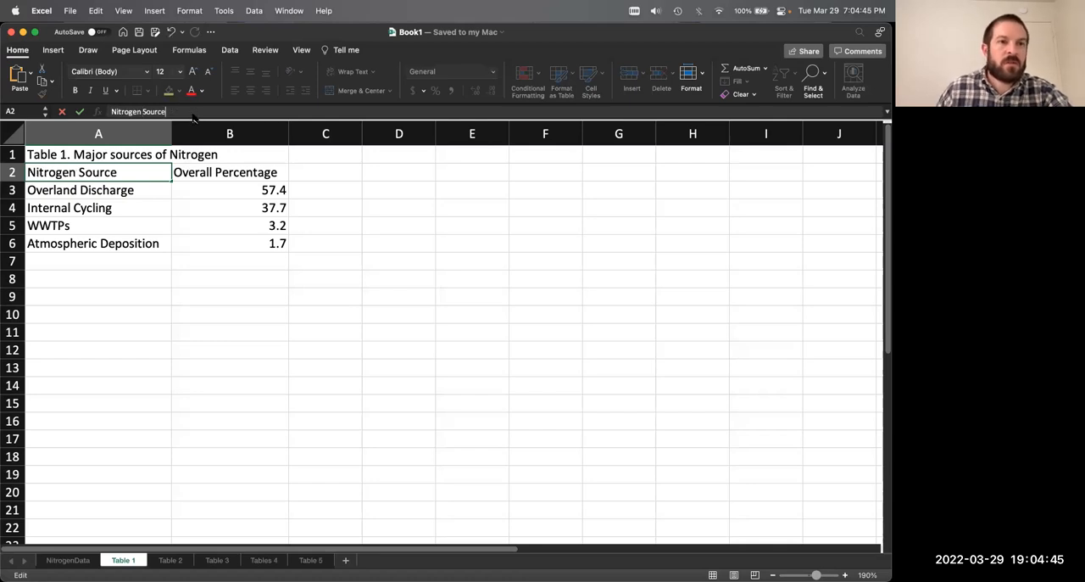
key(Return)
Step: Insert the recommended pie chart for the source names and overall percentages in A2:B6 of the Table 1 sheet
click(109, 169)
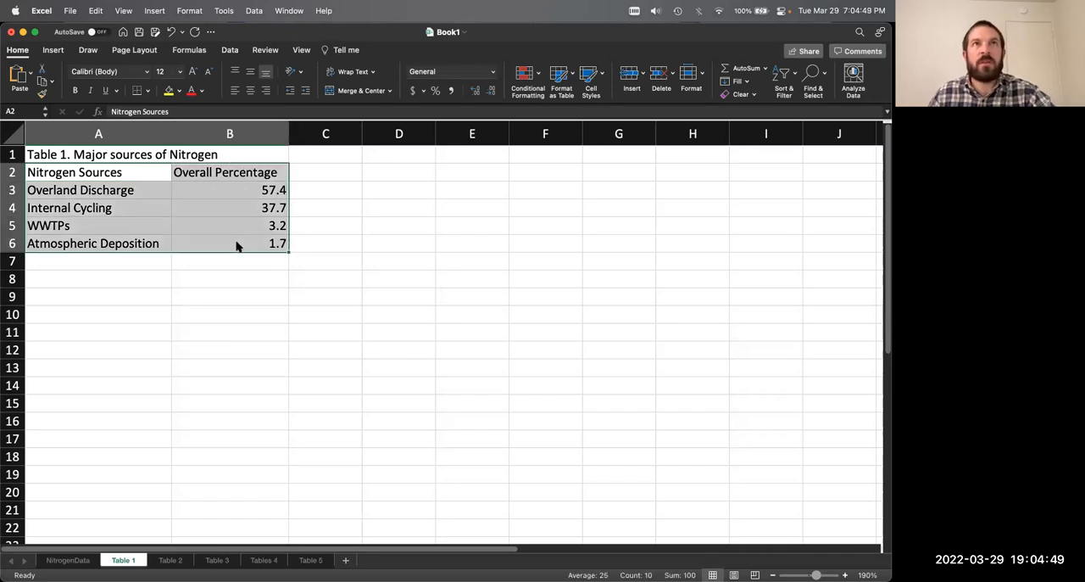
click(54, 50)
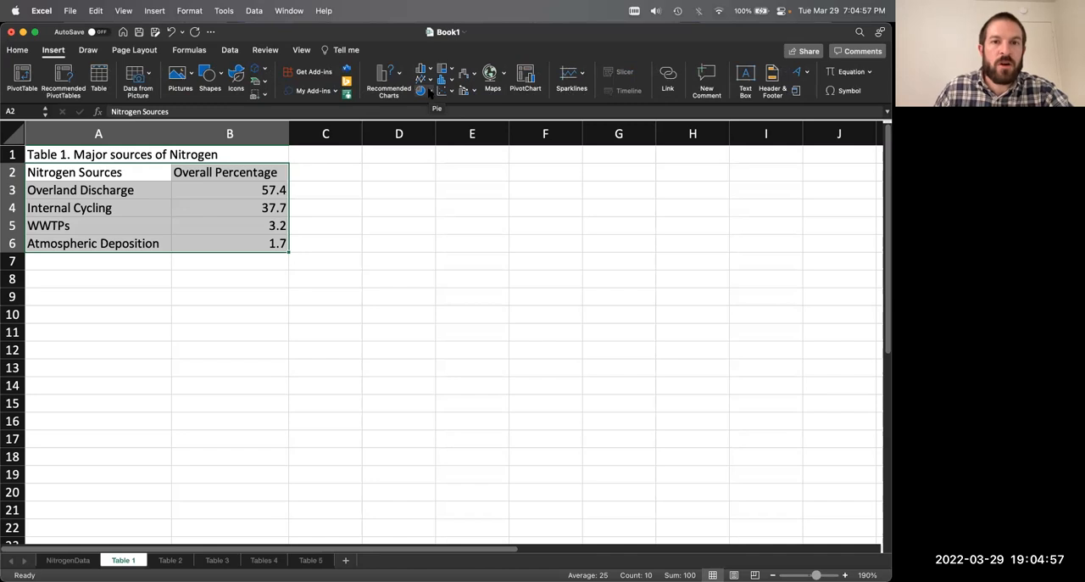
click(48, 51)
click(49, 50)
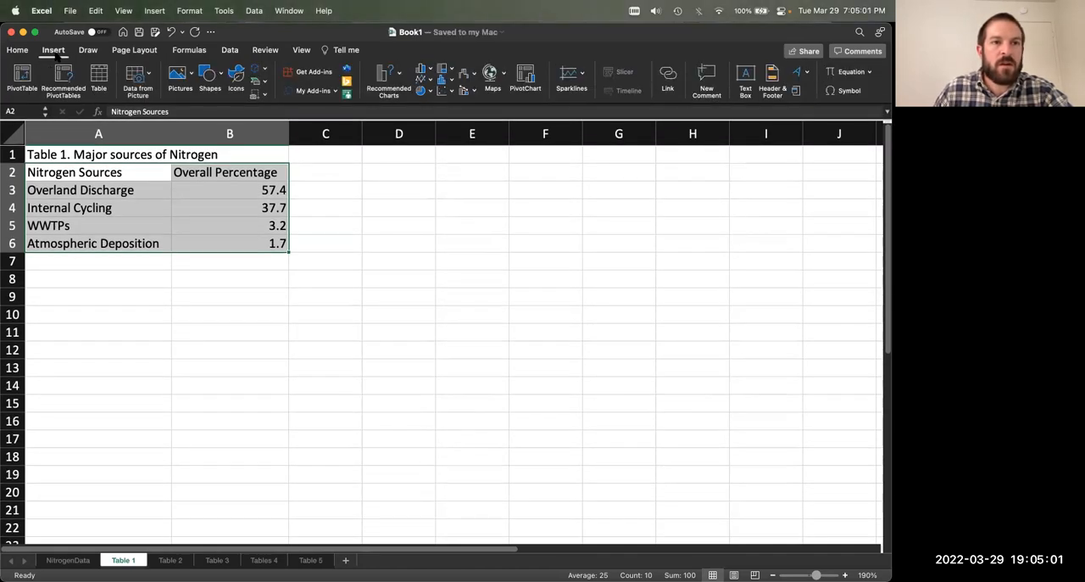
click(401, 78)
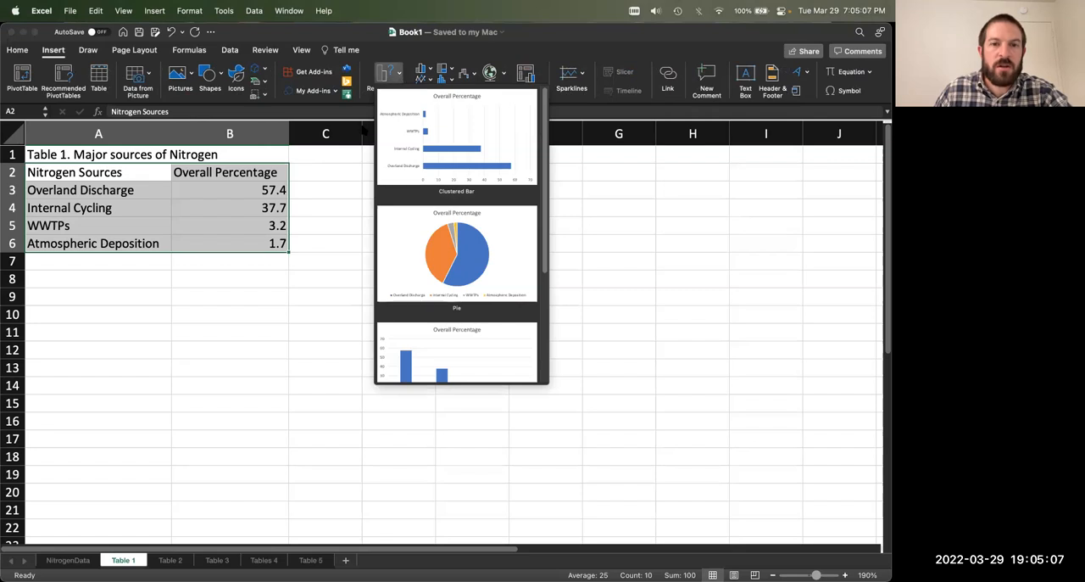
click(428, 90)
click(431, 90)
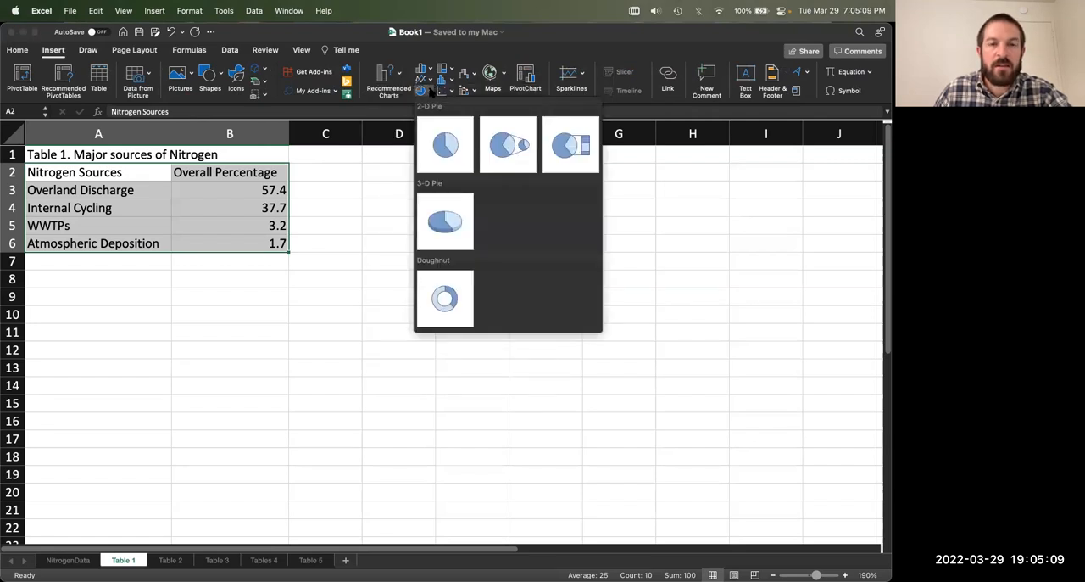
click(430, 90)
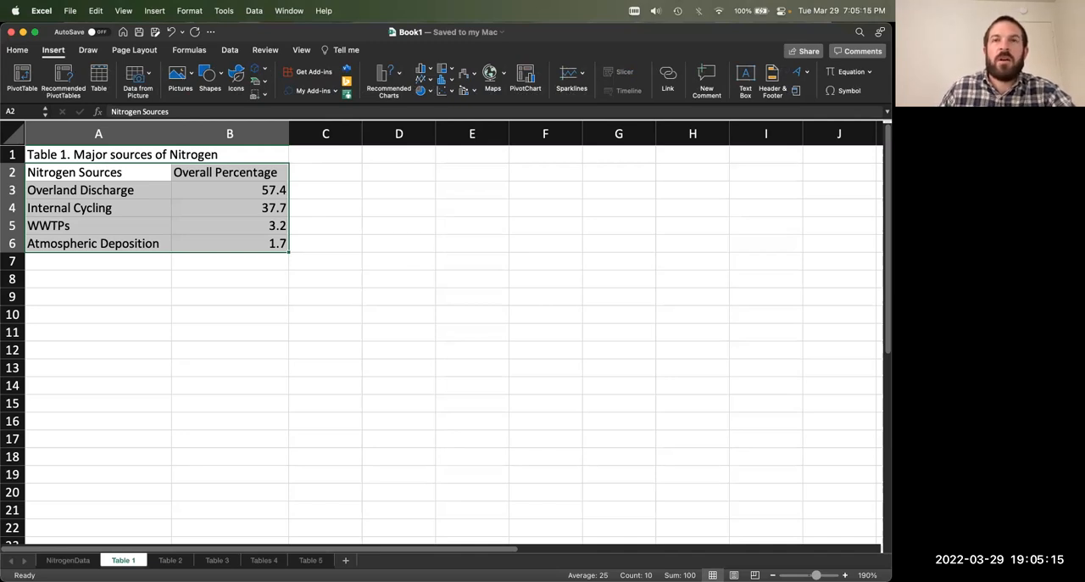
drag(547, 0, 804, 0)
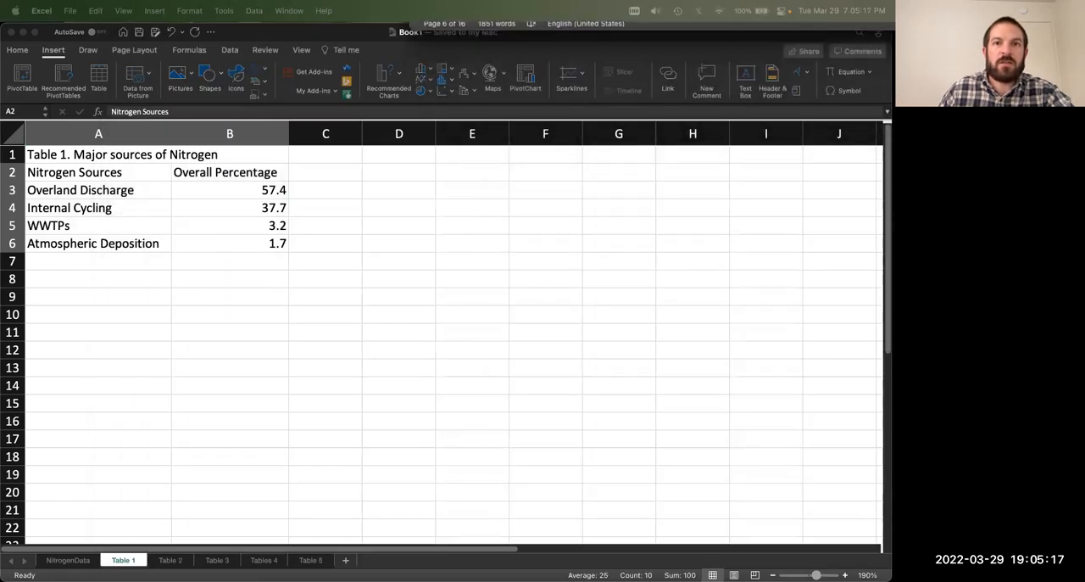
click(387, 87)
click(387, 86)
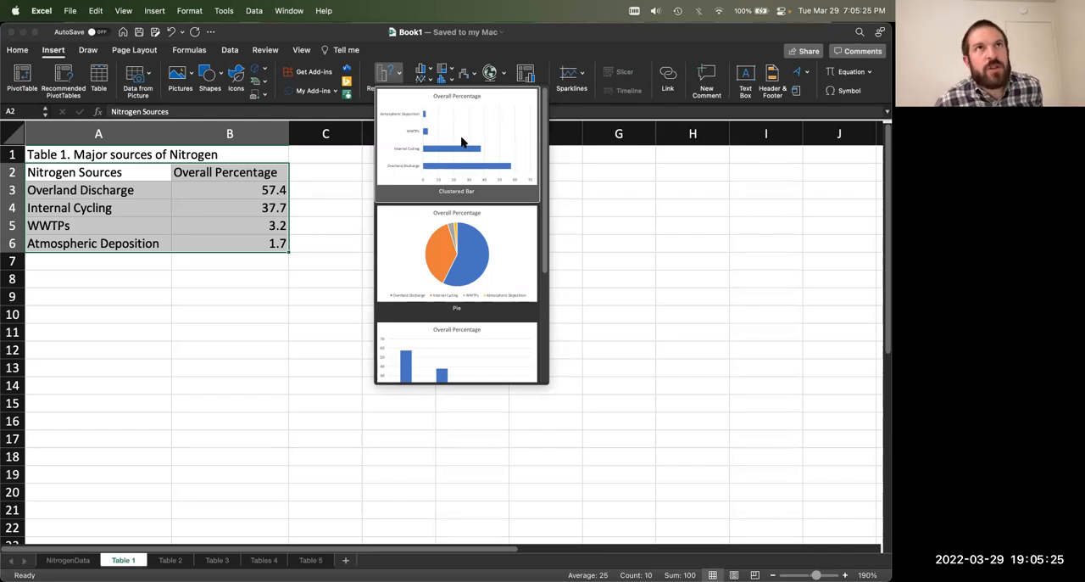
click(473, 255)
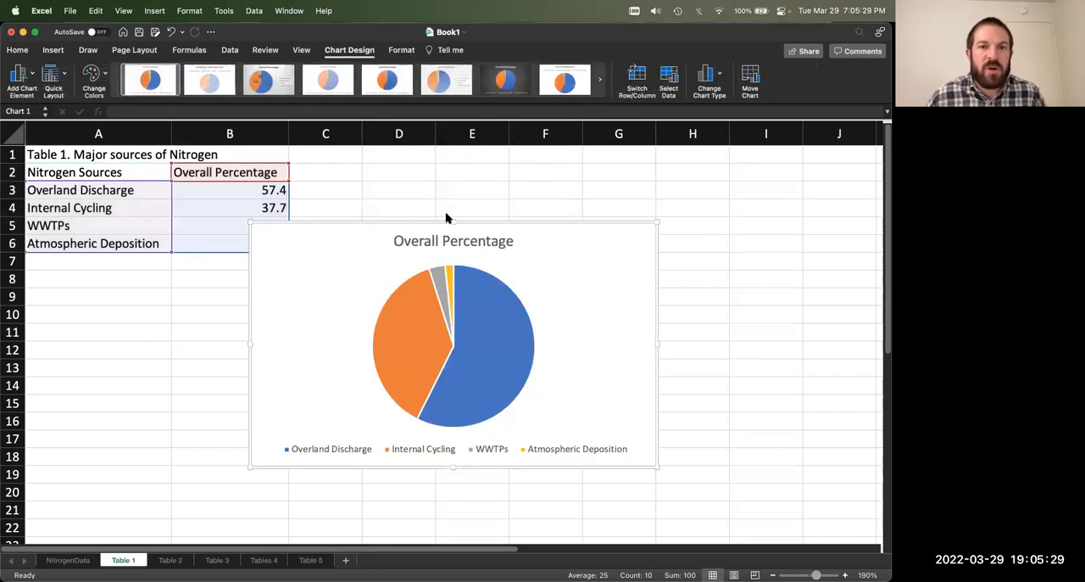
Step: Move the pie chart directly below the Table 1 data and enlarge it to span about rows 7 to 22 and columns A to D
drag(429, 237, 246, 278)
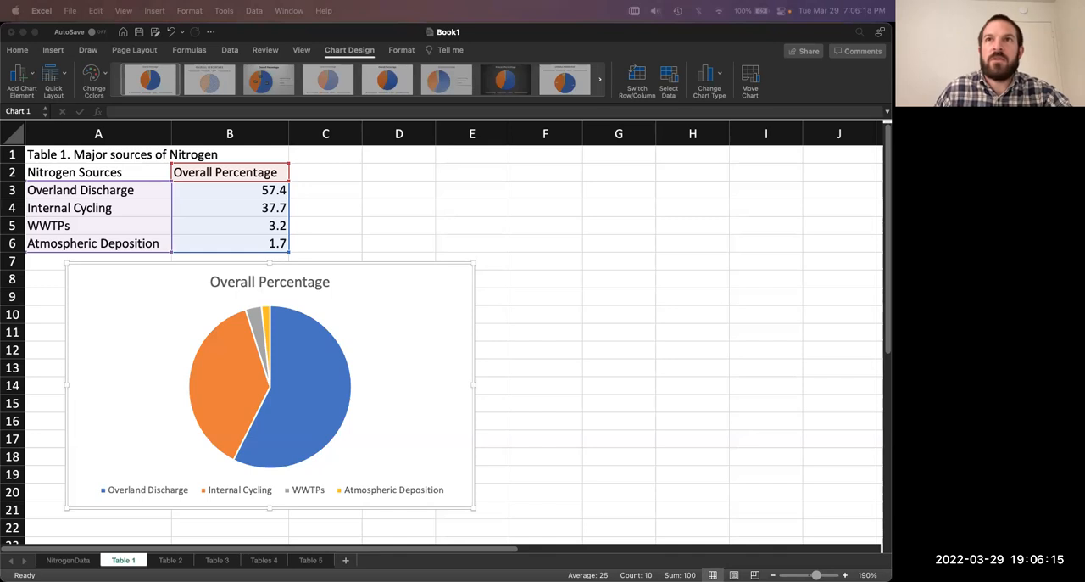
click(381, 300)
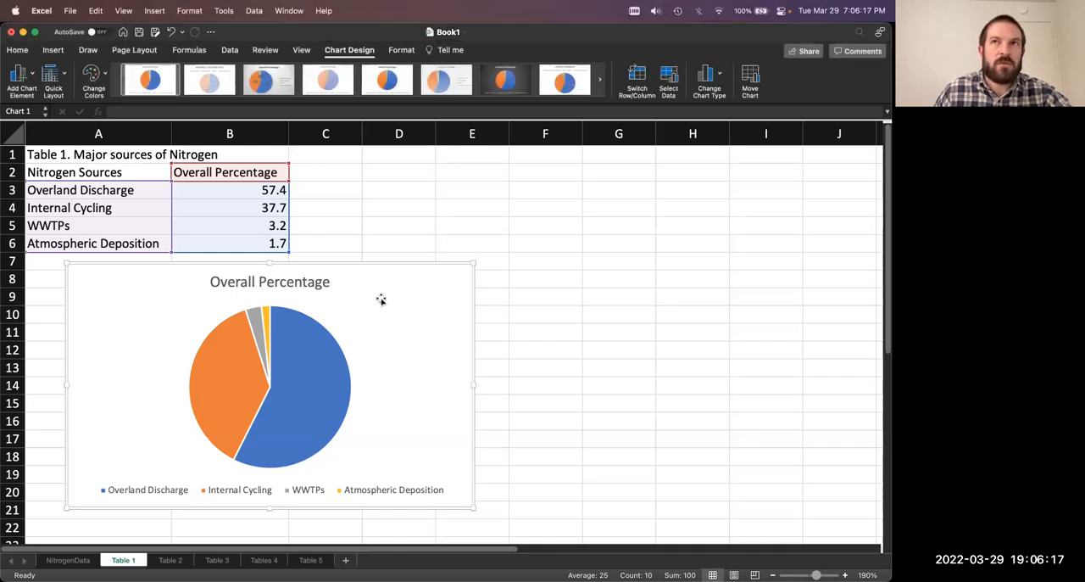
drag(381, 300, 356, 301)
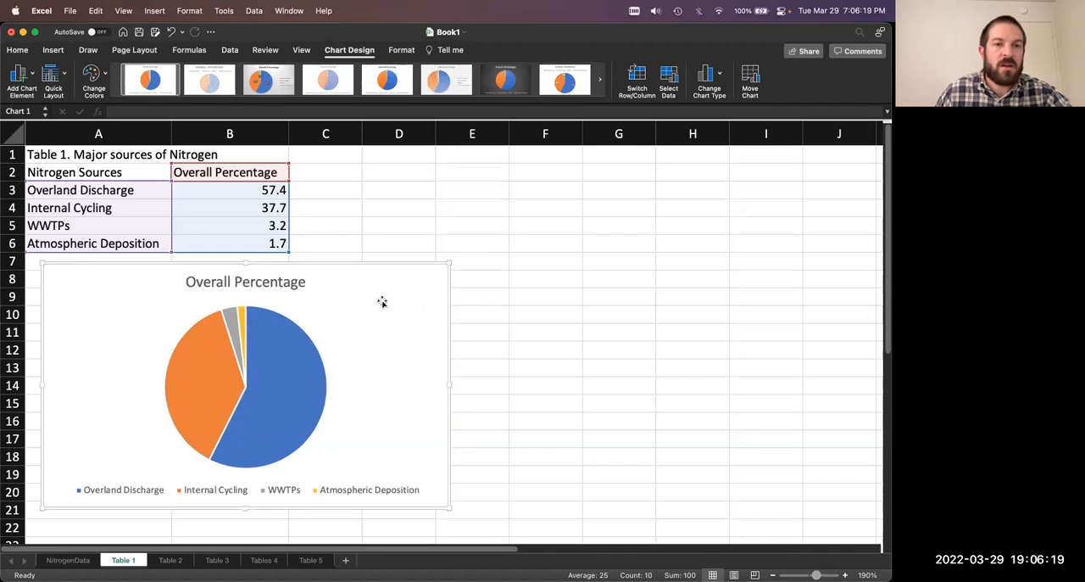
drag(448, 509, 509, 538)
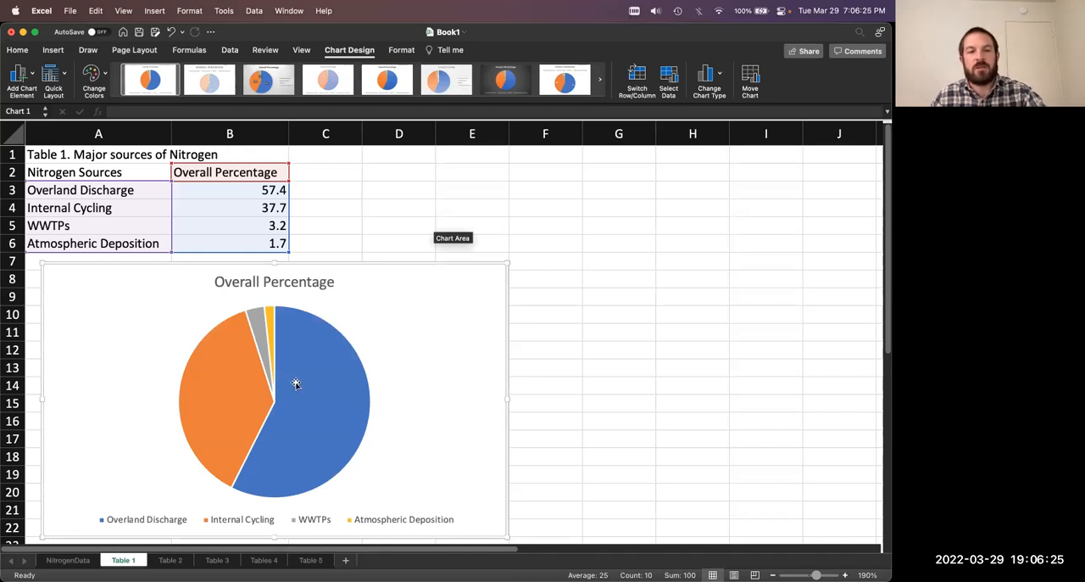
Step: Try Best Fit data labels on the Table 1 pie chart and undo them
mouse_move(308, 385)
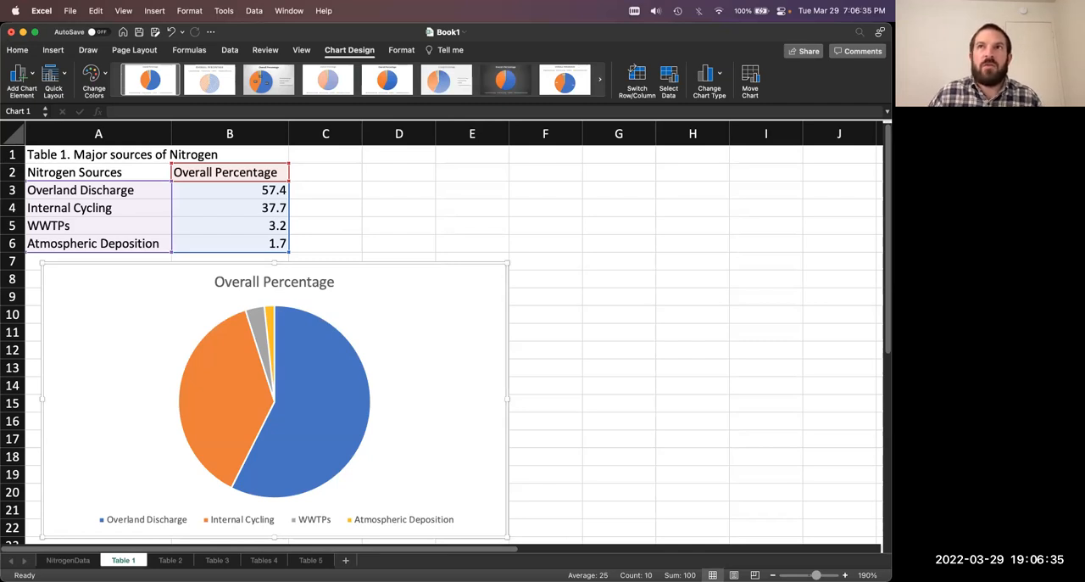
click(361, 520)
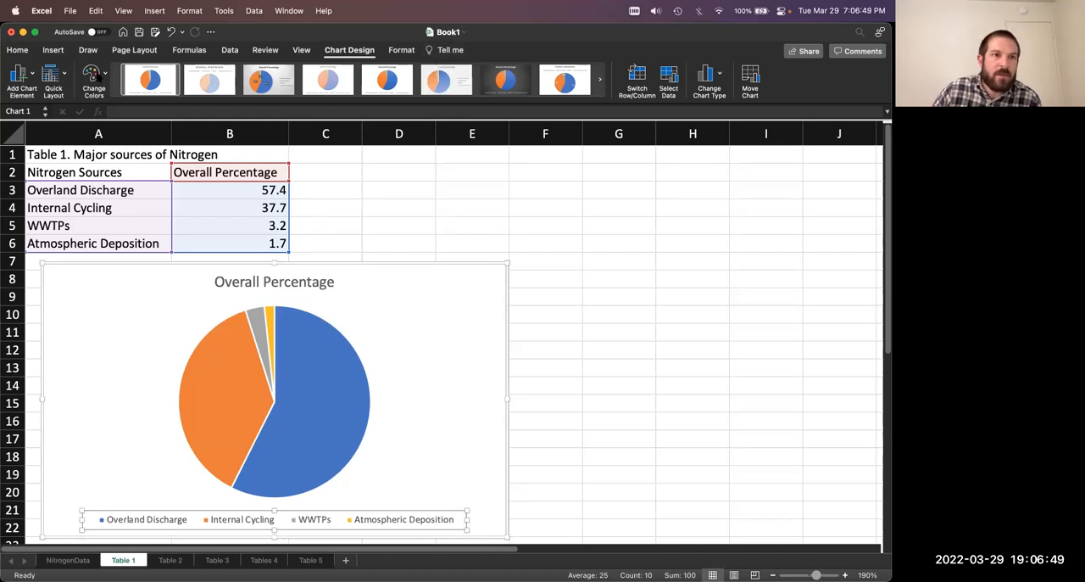
click(23, 78)
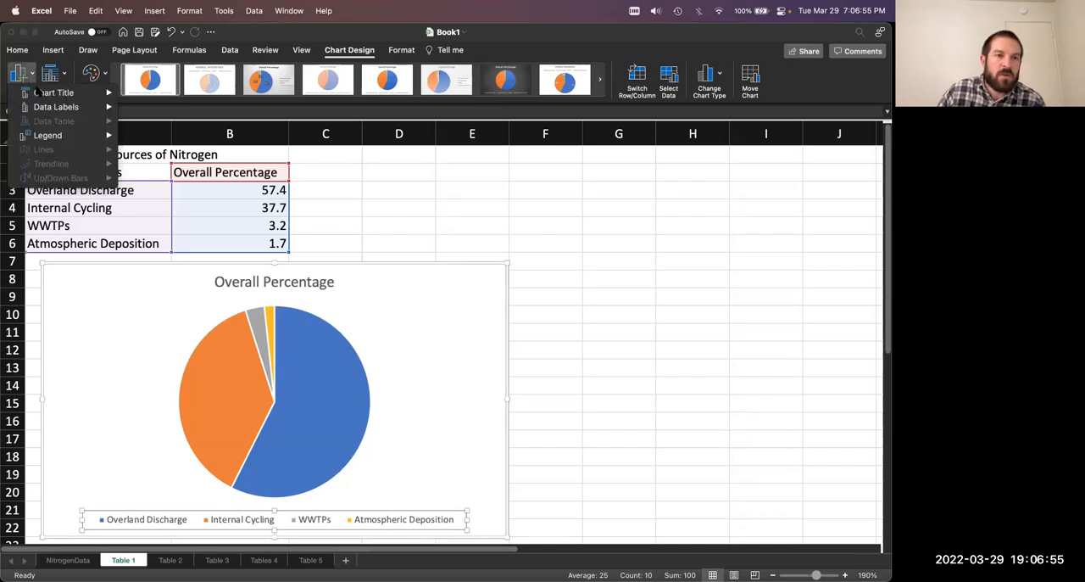
mouse_move(47, 107)
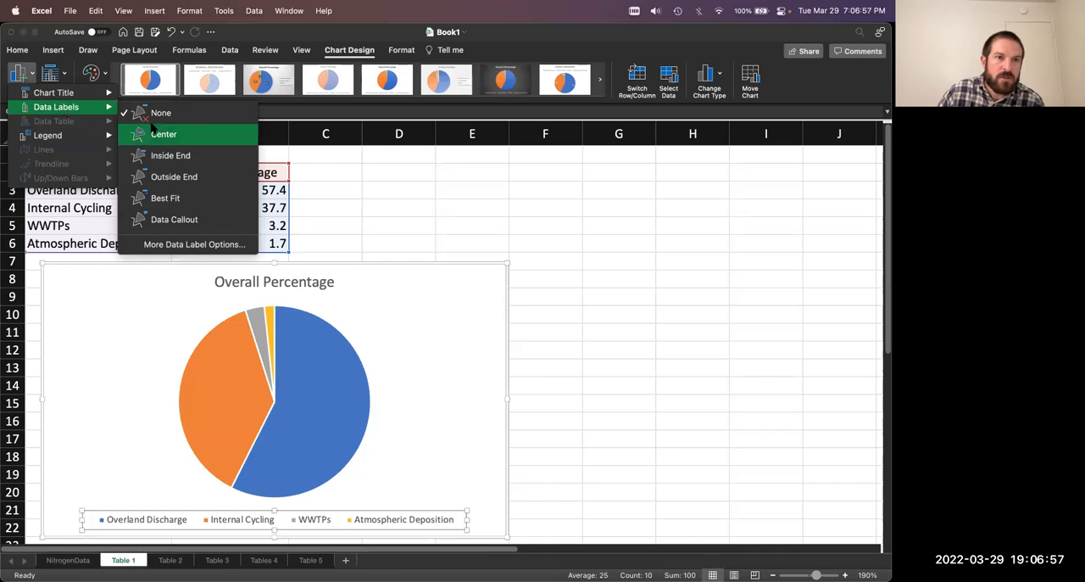
click(186, 197)
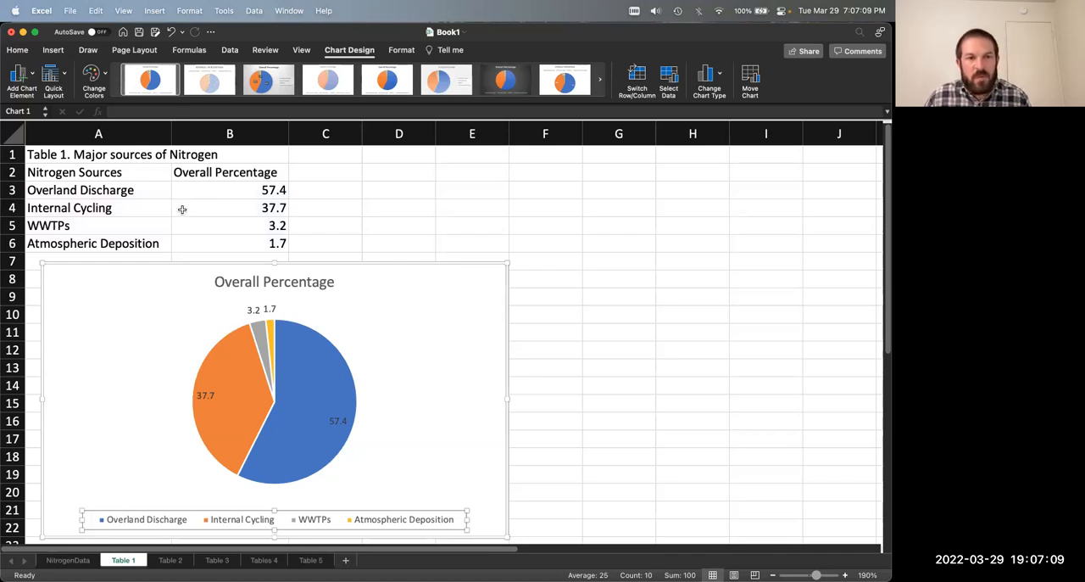
key(super+z)
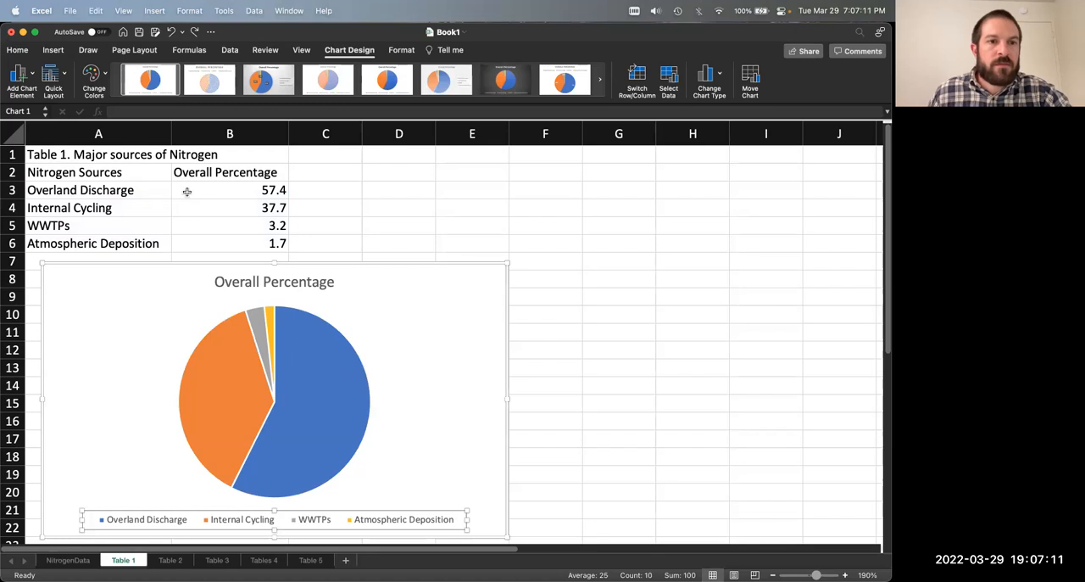
Step: Try centered data labels on the pie slices and undo them
click(20, 78)
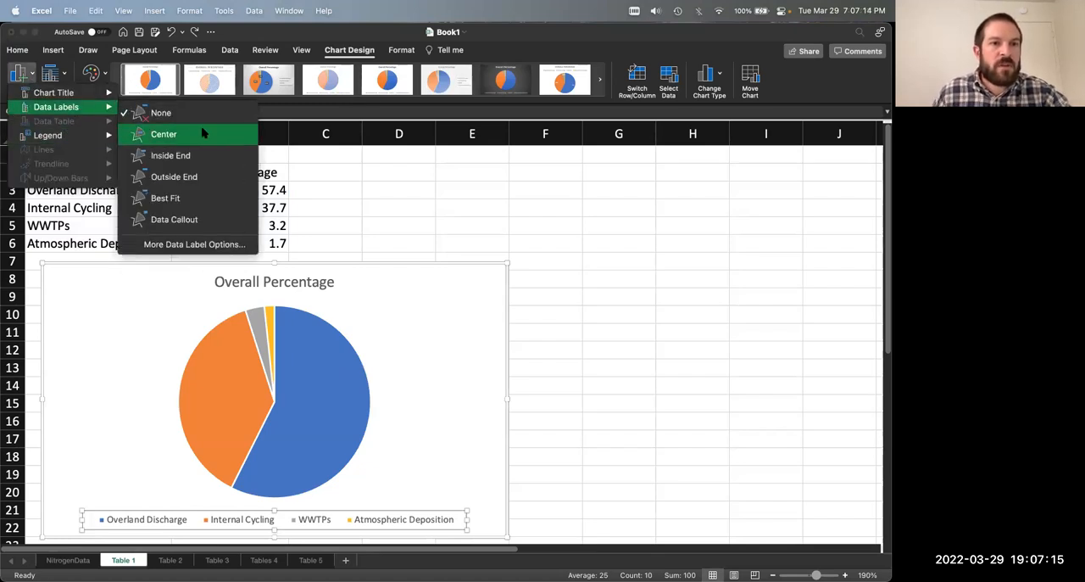
click(203, 133)
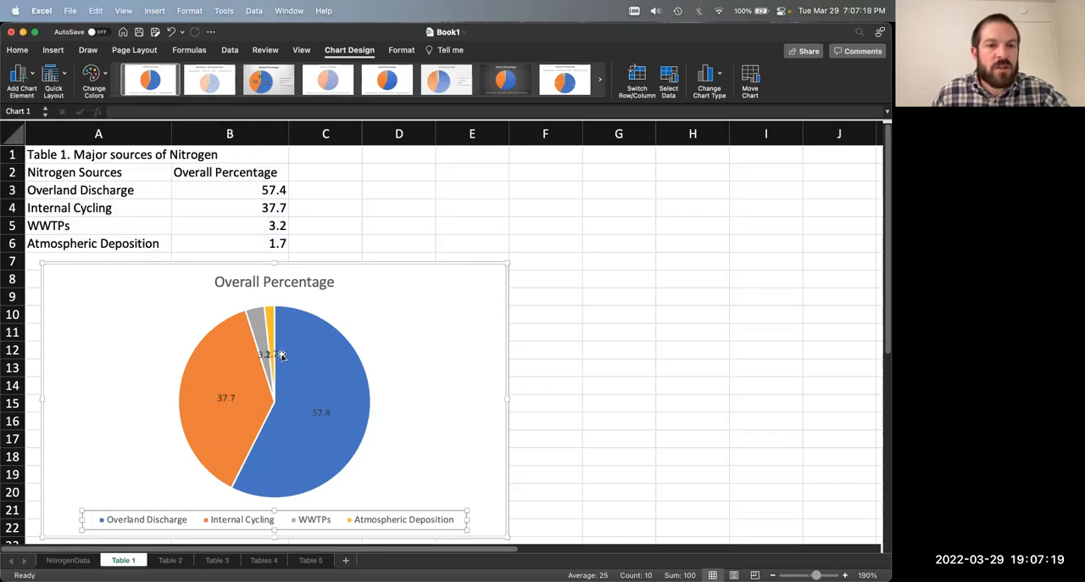
key(super+z)
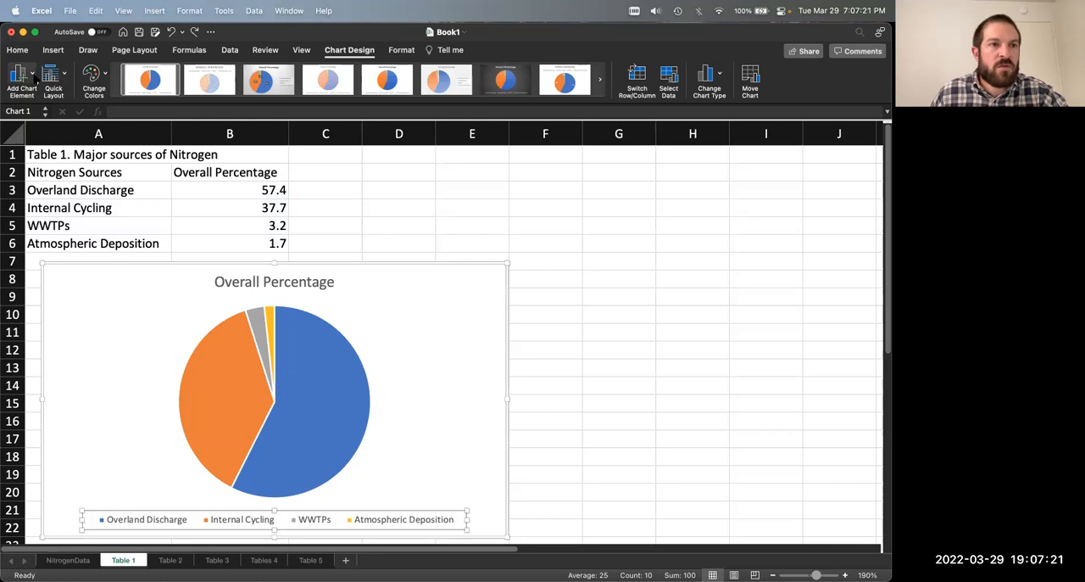
Step: Try Data Callout labels on the pie slices and undo them
click(22, 76)
mouse_move(73, 111)
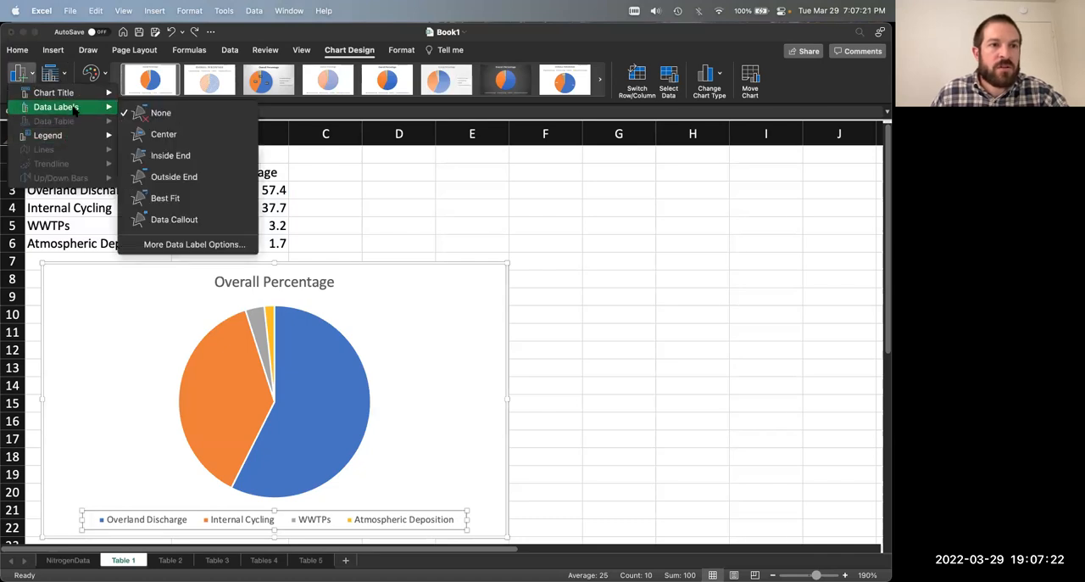
click(214, 220)
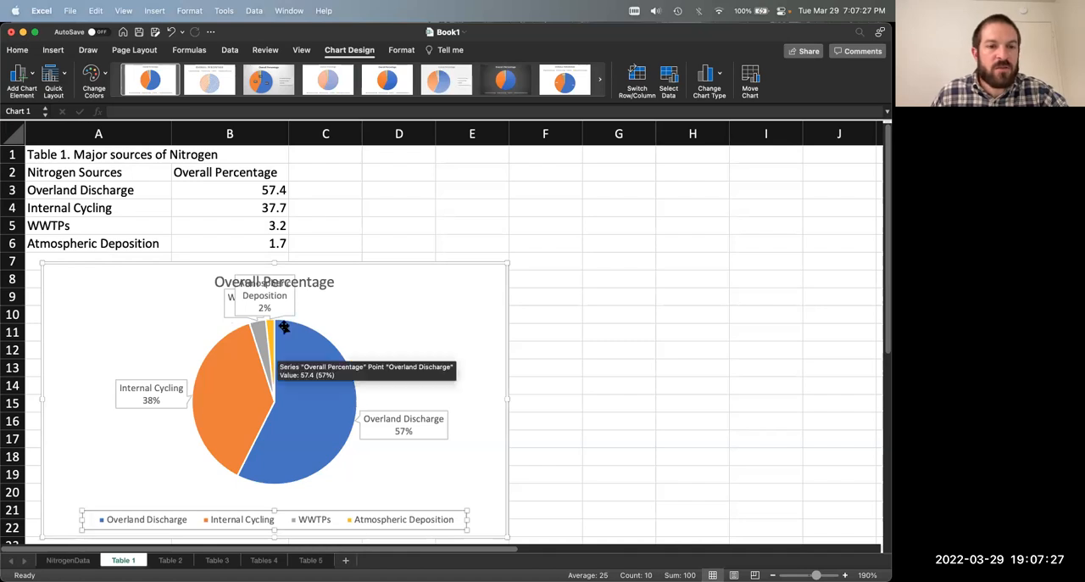
key(super+z)
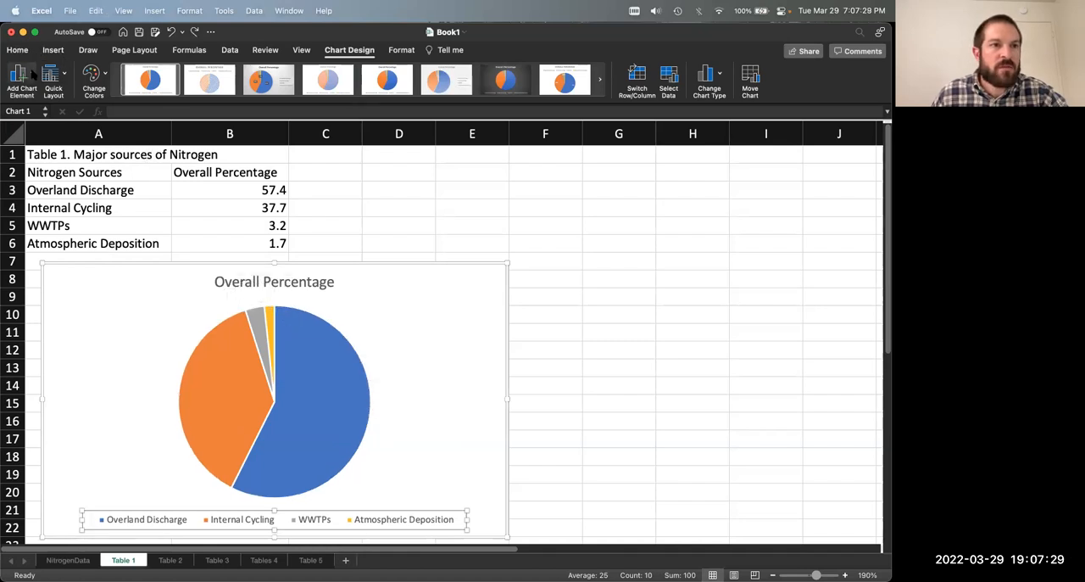
Step: Add data labels to the Table 1 pie chart at the Inside End position
click(22, 74)
mouse_move(75, 106)
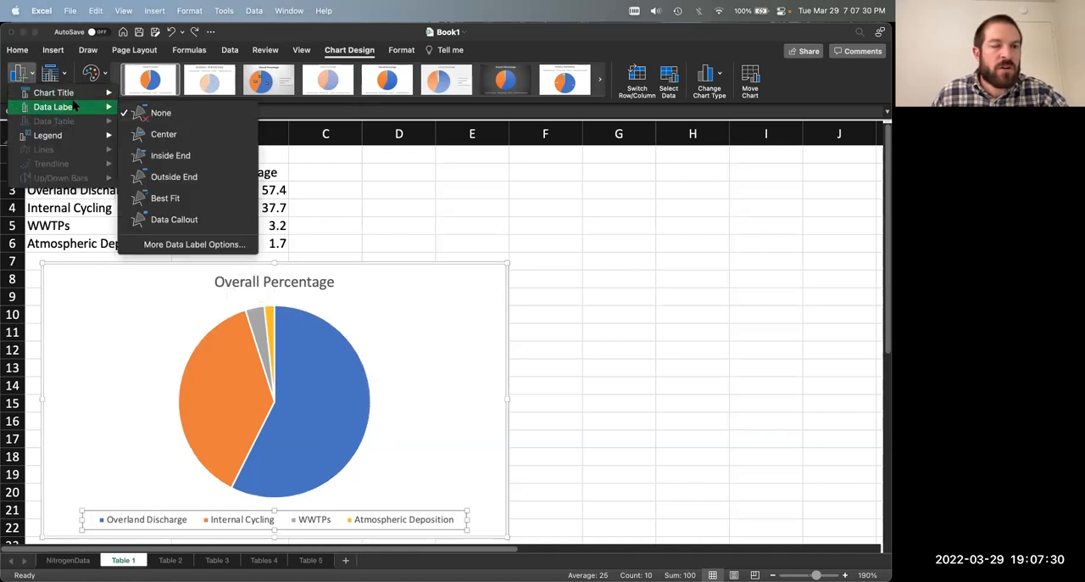
click(204, 156)
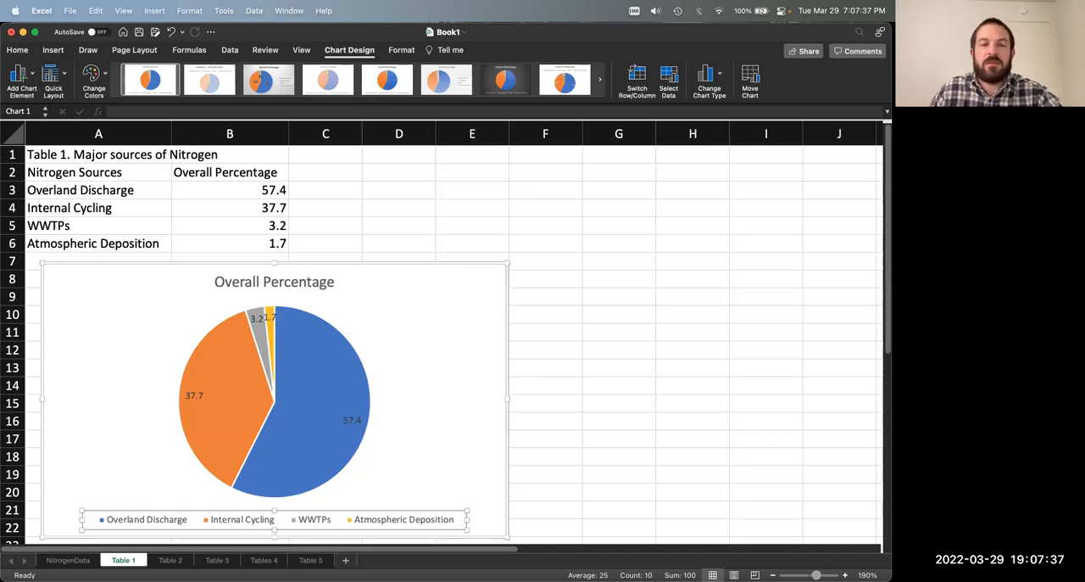
Step: Select all the pie chart's data labels and open their detailed formatting options
click(256, 318)
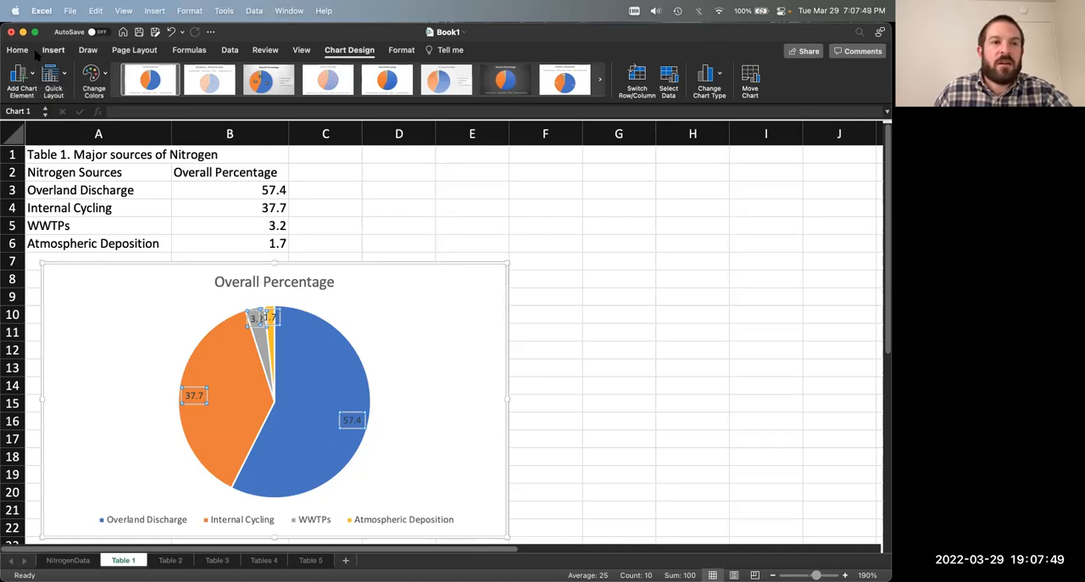
click(23, 78)
mouse_move(49, 110)
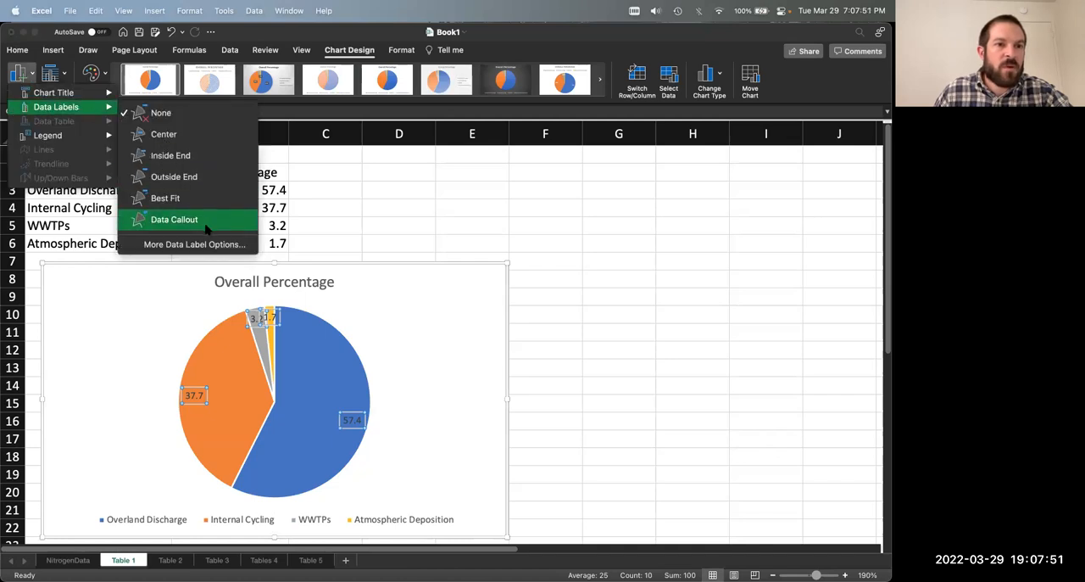
click(227, 244)
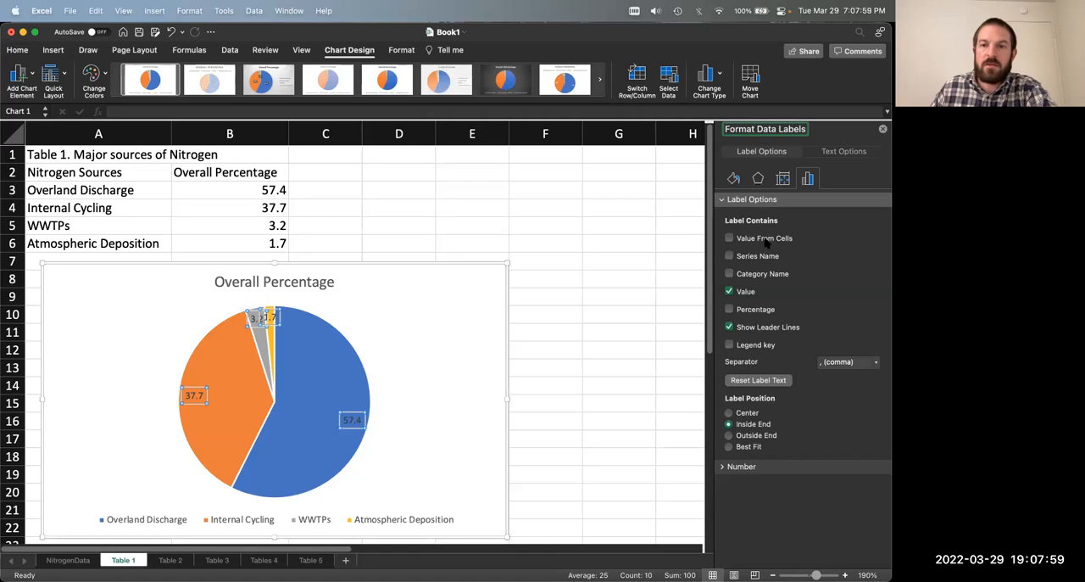
Step: Try toggling the value and legend key in the data labels, and check the labels' number format settings
click(739, 293)
click(739, 293)
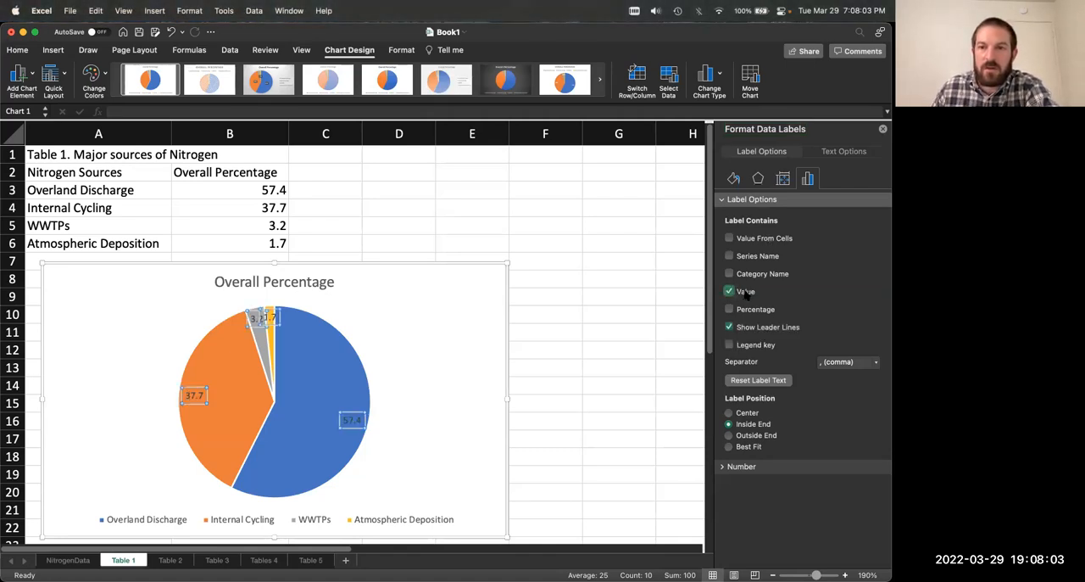
click(766, 346)
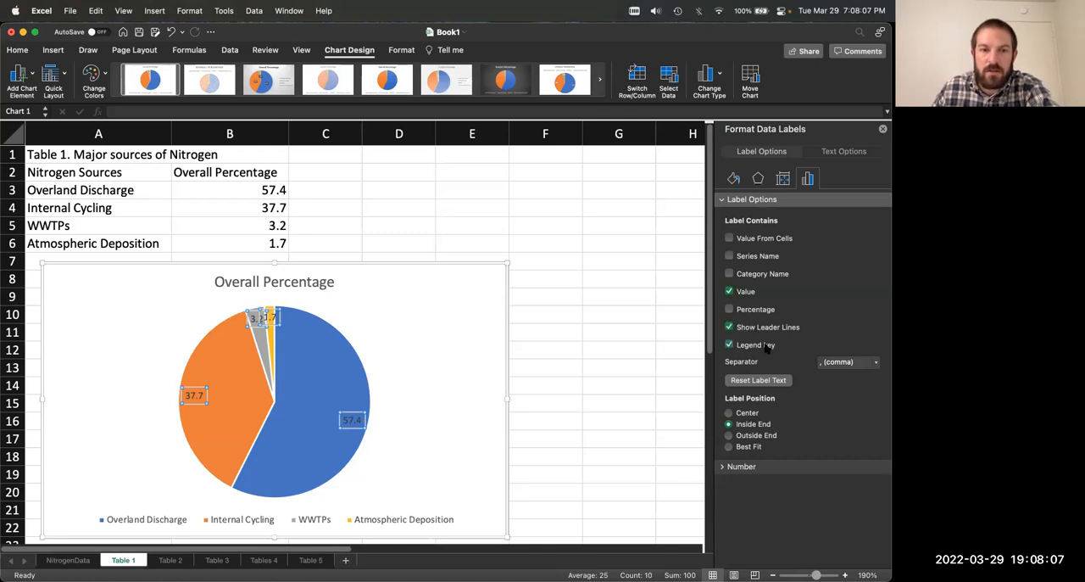
click(765, 346)
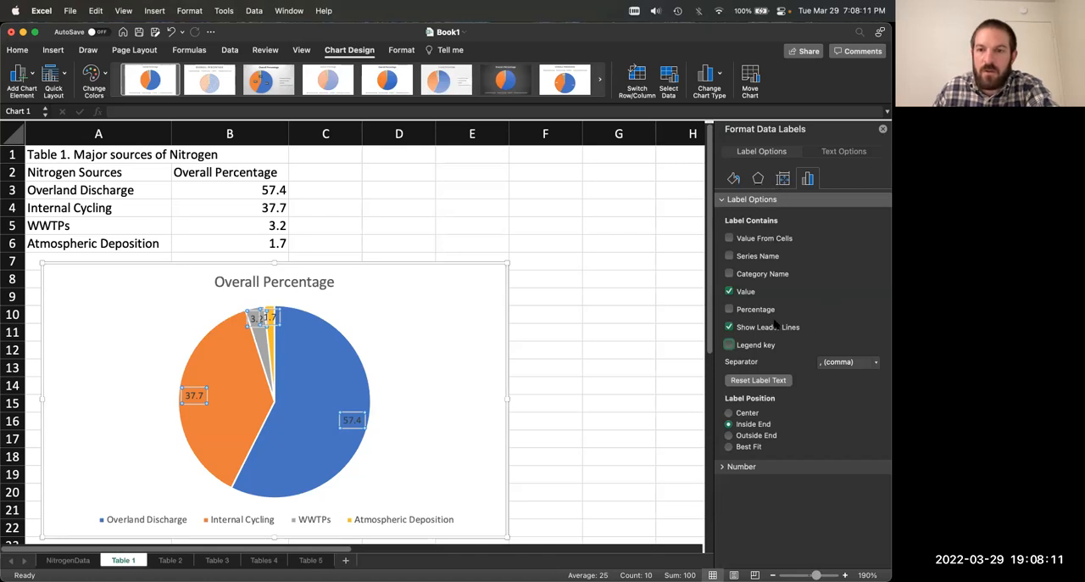
click(723, 467)
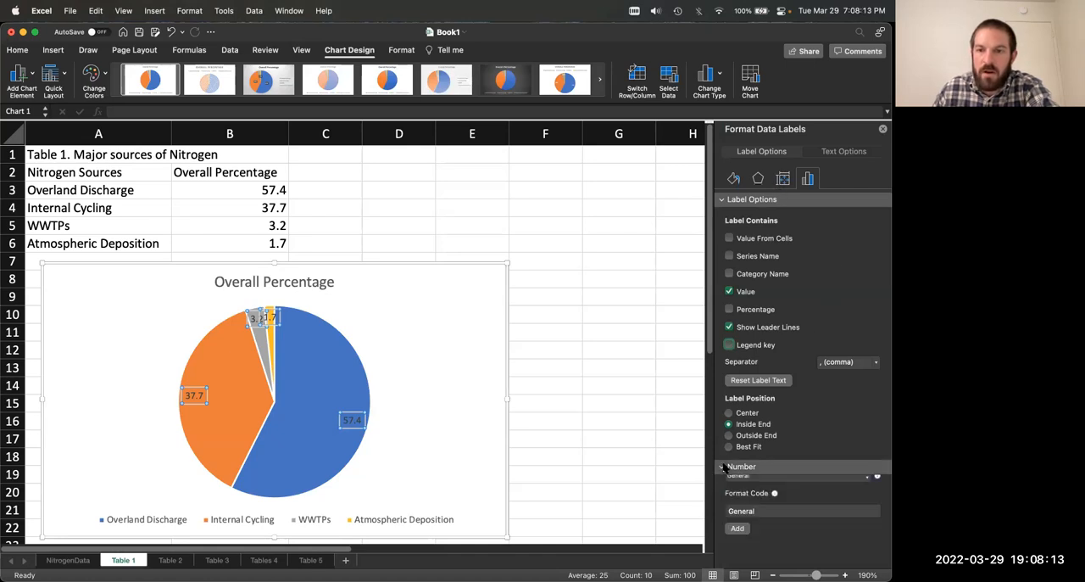
scroll(801, 442, down, 1)
scroll(811, 406, up, 1)
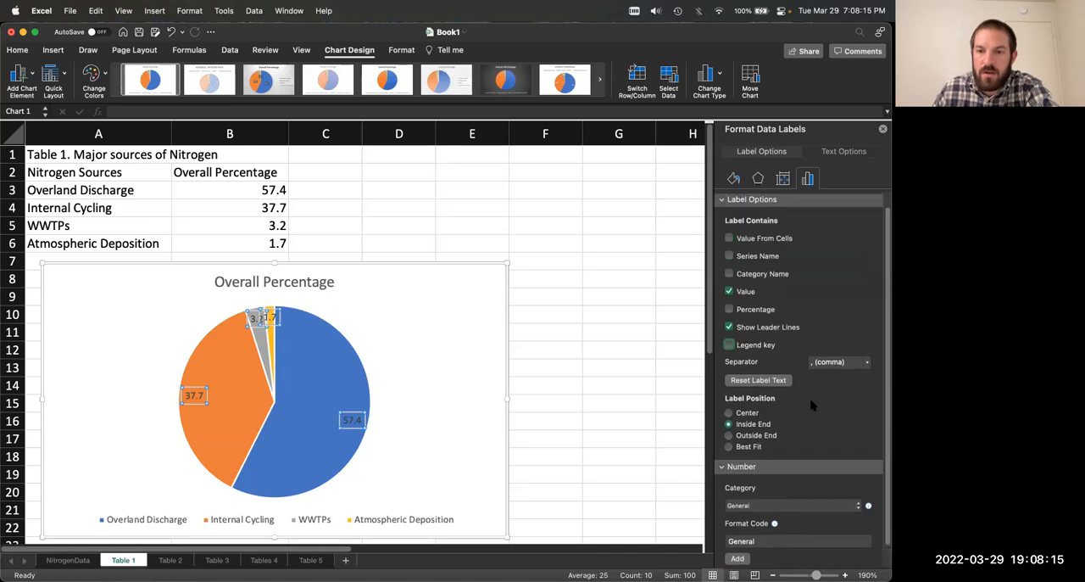
click(724, 467)
Step: Check the legend and series options, return to the data label options, and try taking label text from cells
click(380, 519)
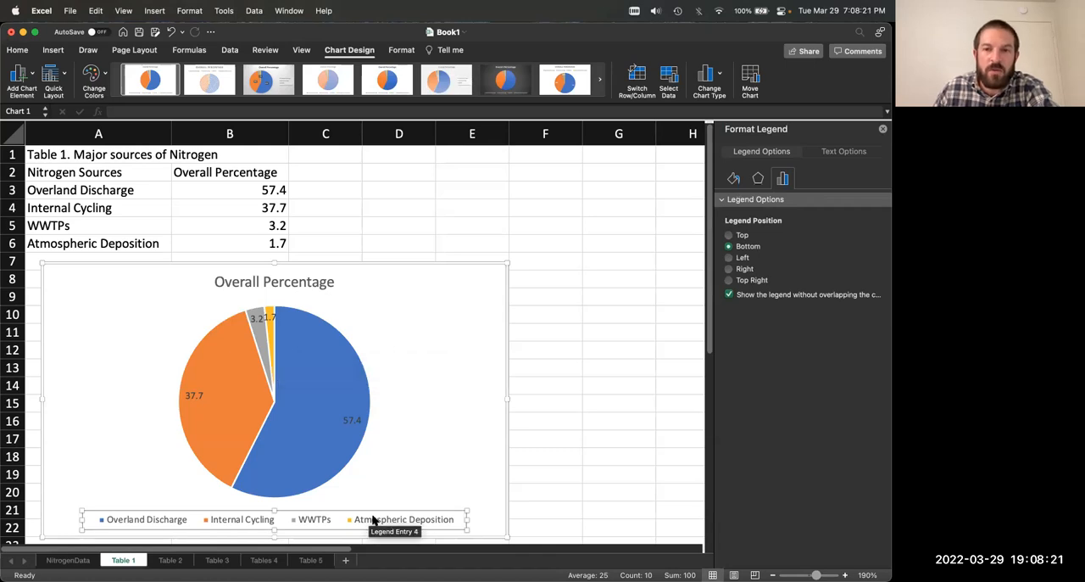
click(344, 369)
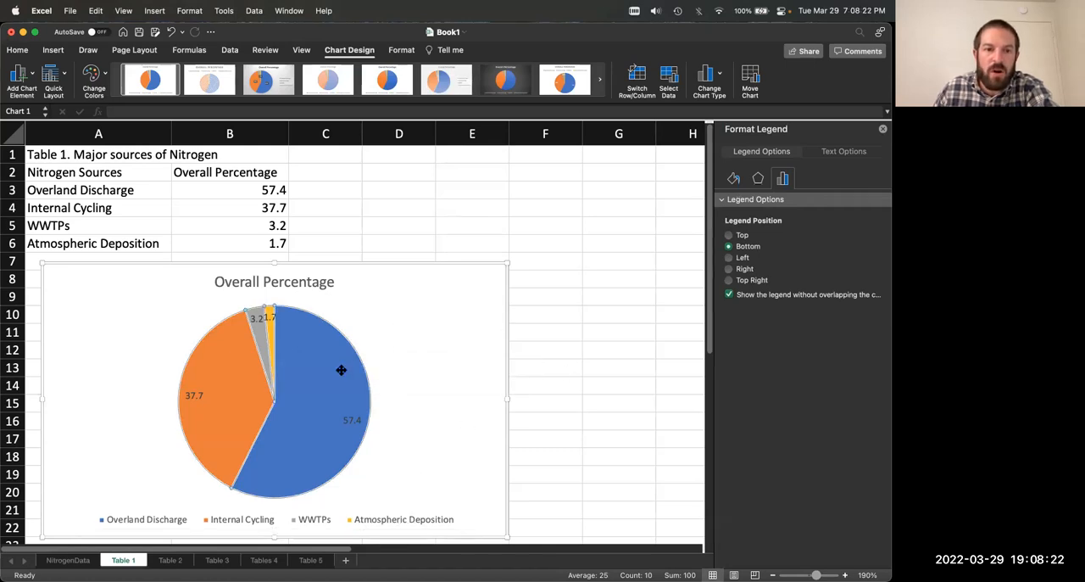
click(349, 422)
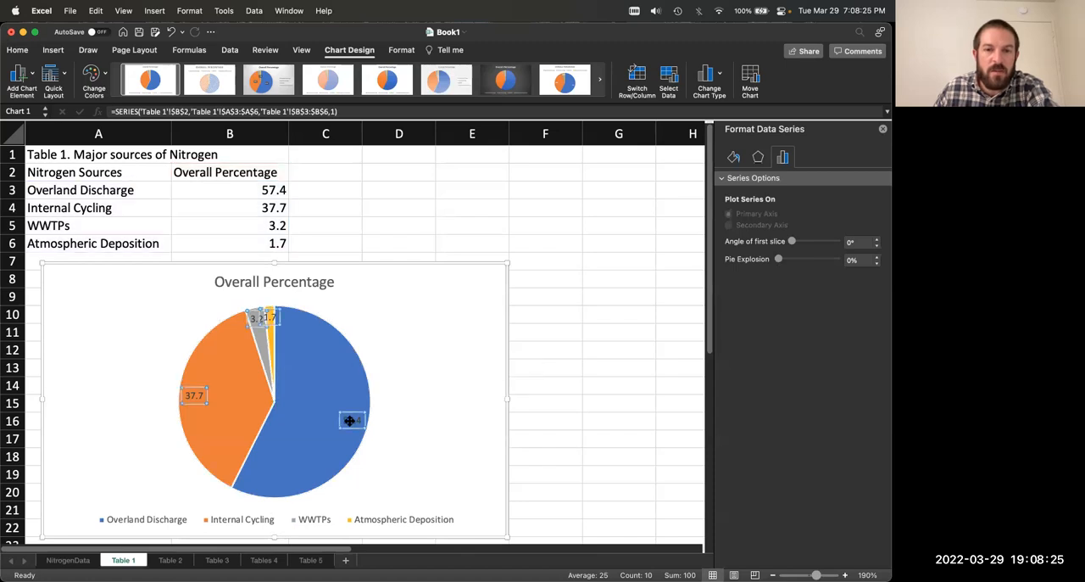
click(808, 180)
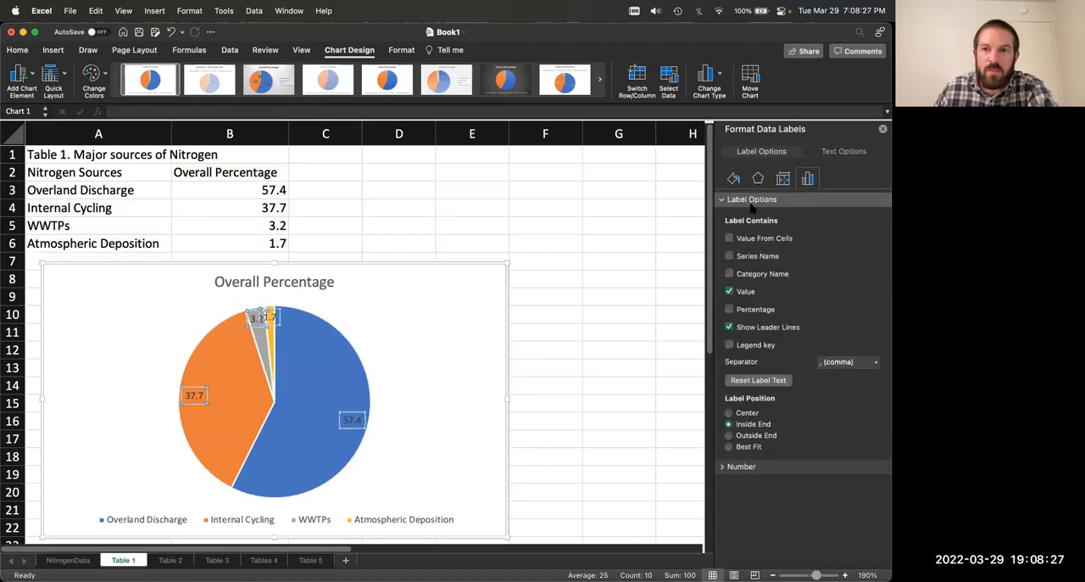
click(730, 239)
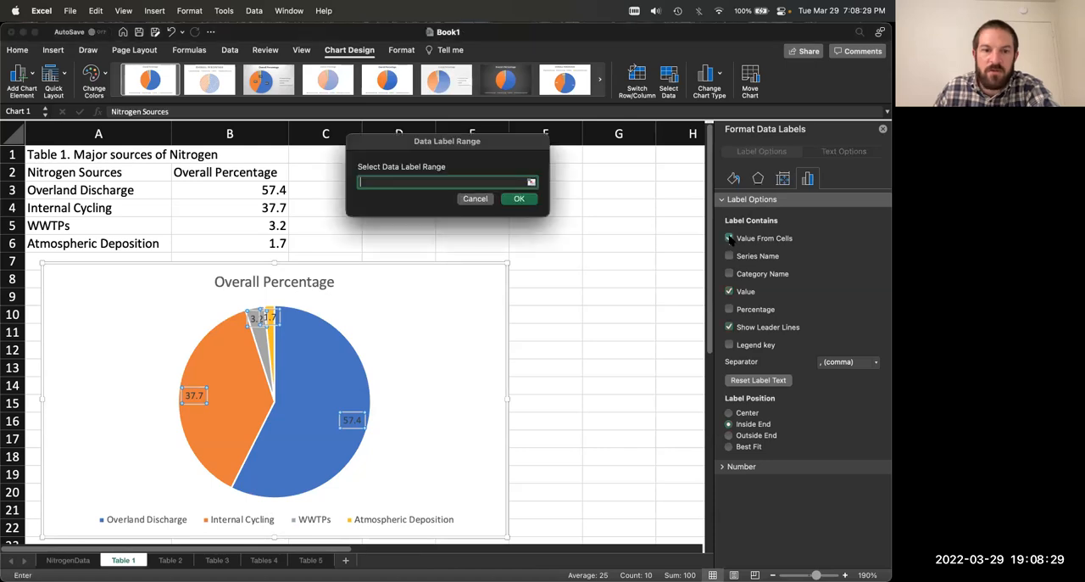
click(476, 201)
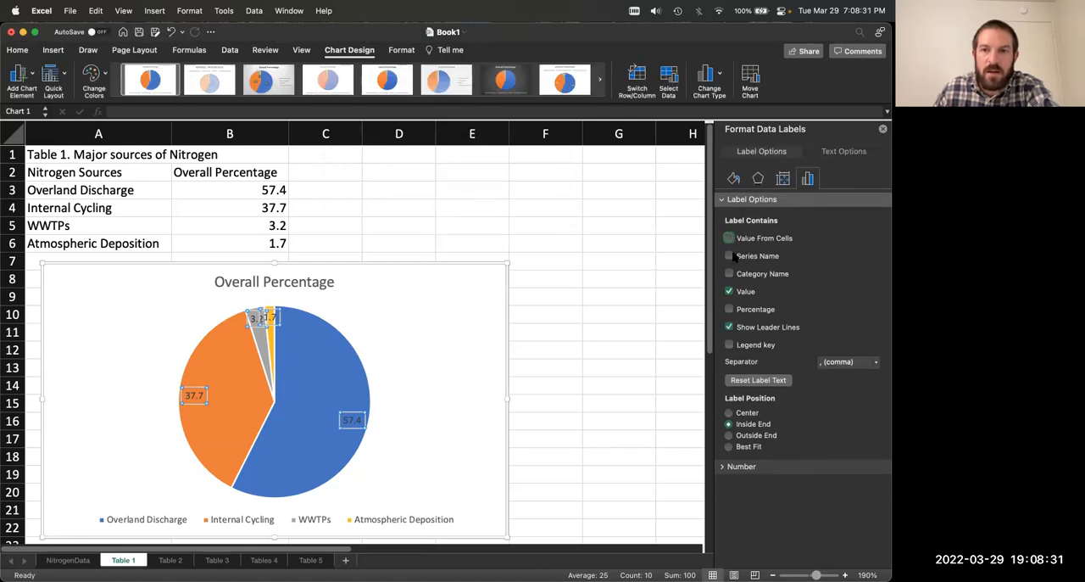
Step: Show the series name alongside the value in all of the pie chart's data labels
click(730, 256)
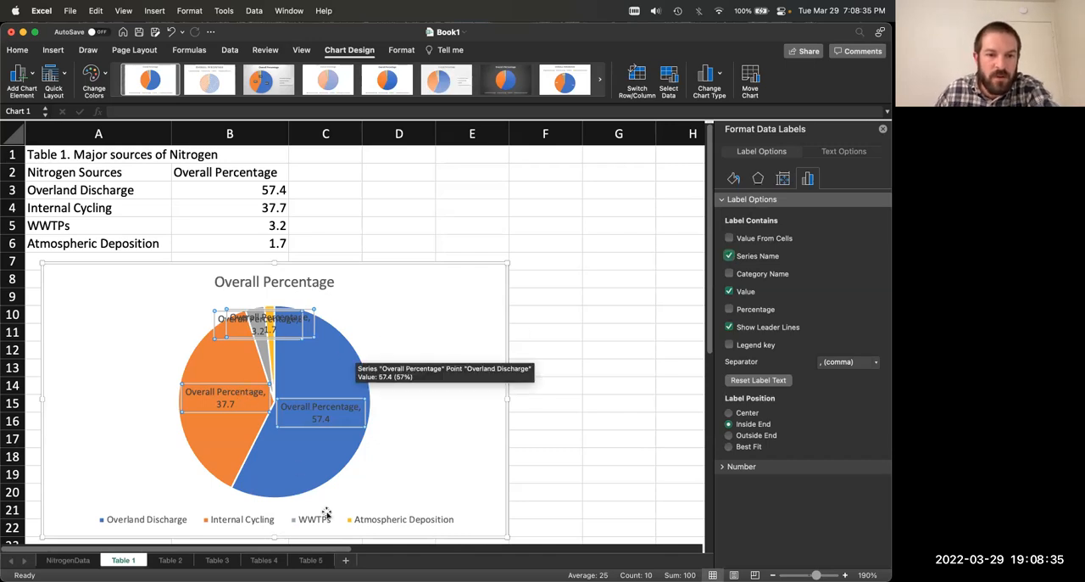
click(320, 445)
click(317, 408)
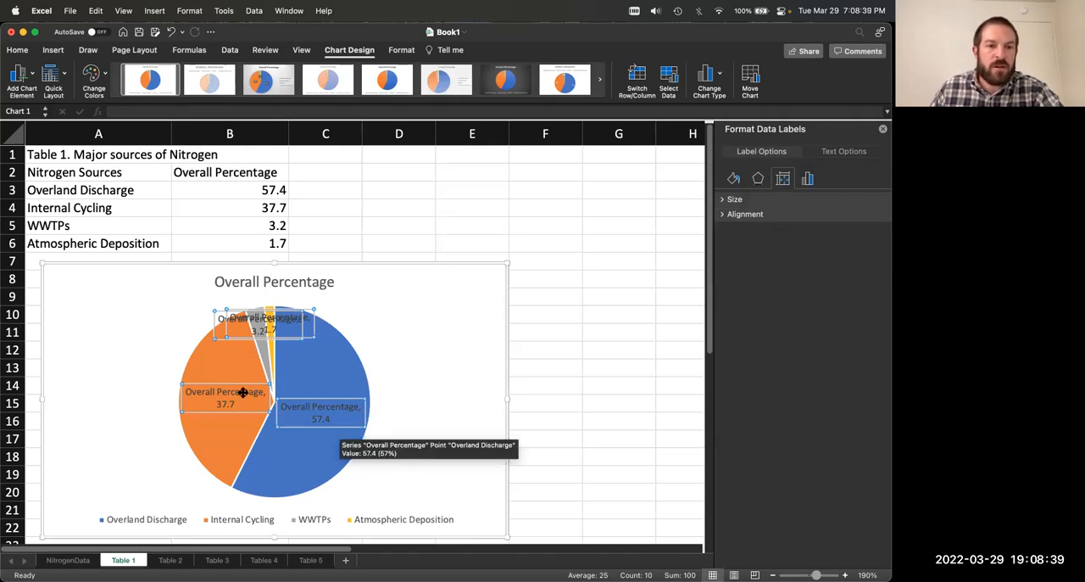
Step: Try the category name in the Overland Discharge label and turn off the series name for that label only
click(312, 408)
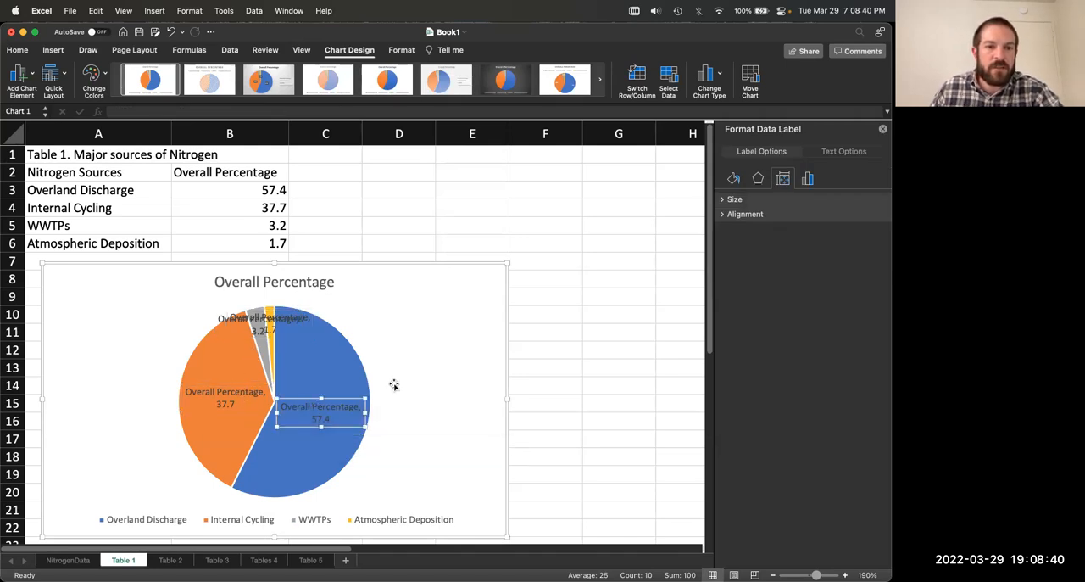
click(808, 179)
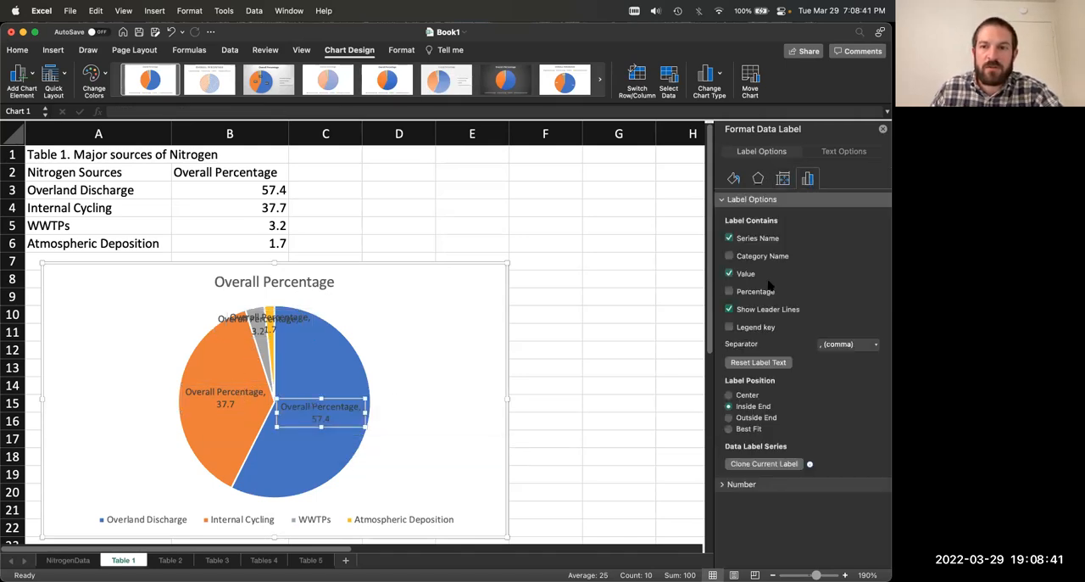
click(730, 238)
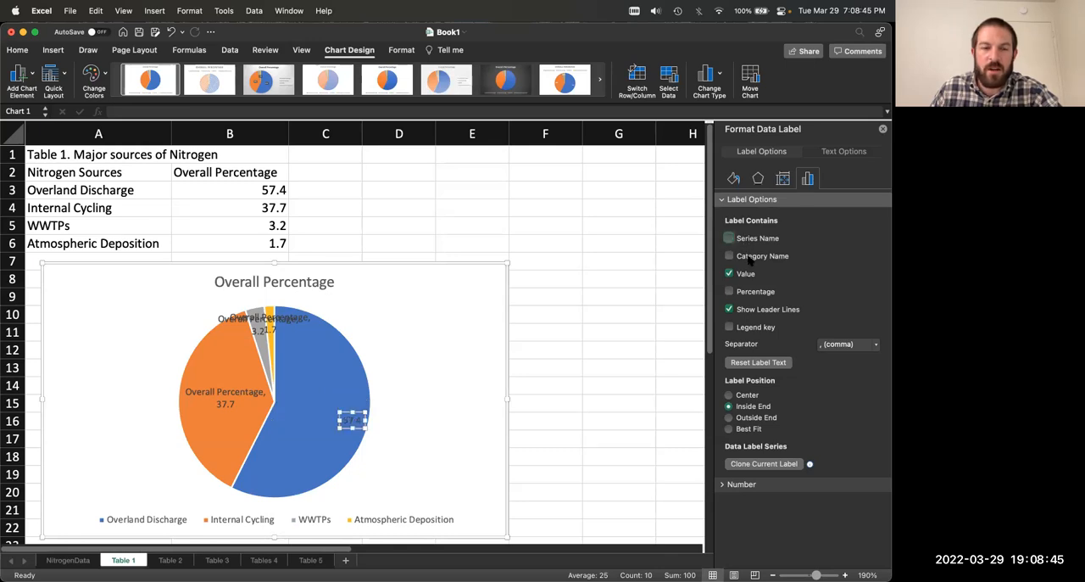
click(745, 240)
click(750, 258)
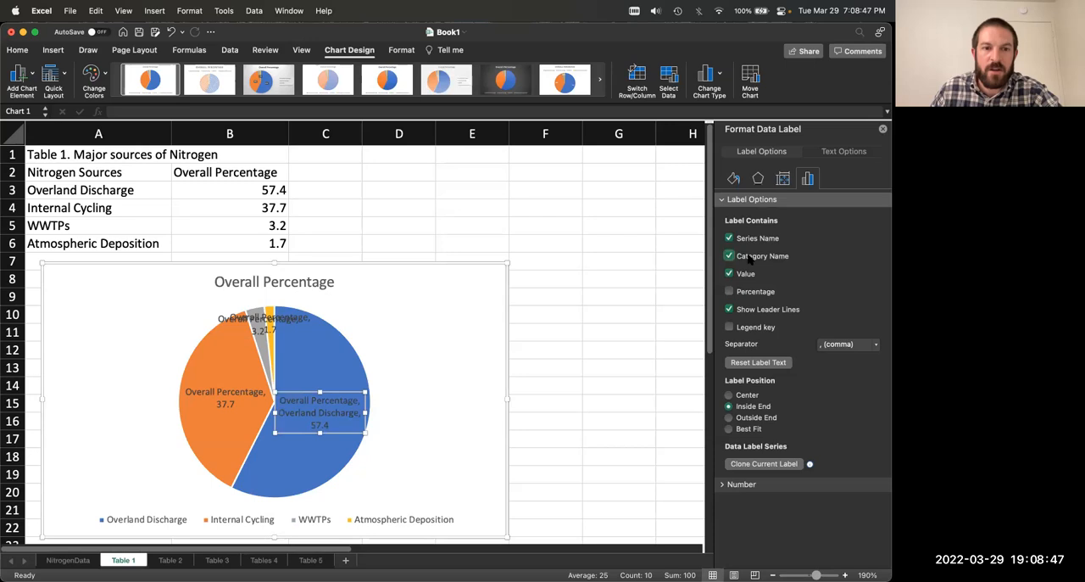
click(749, 258)
click(753, 241)
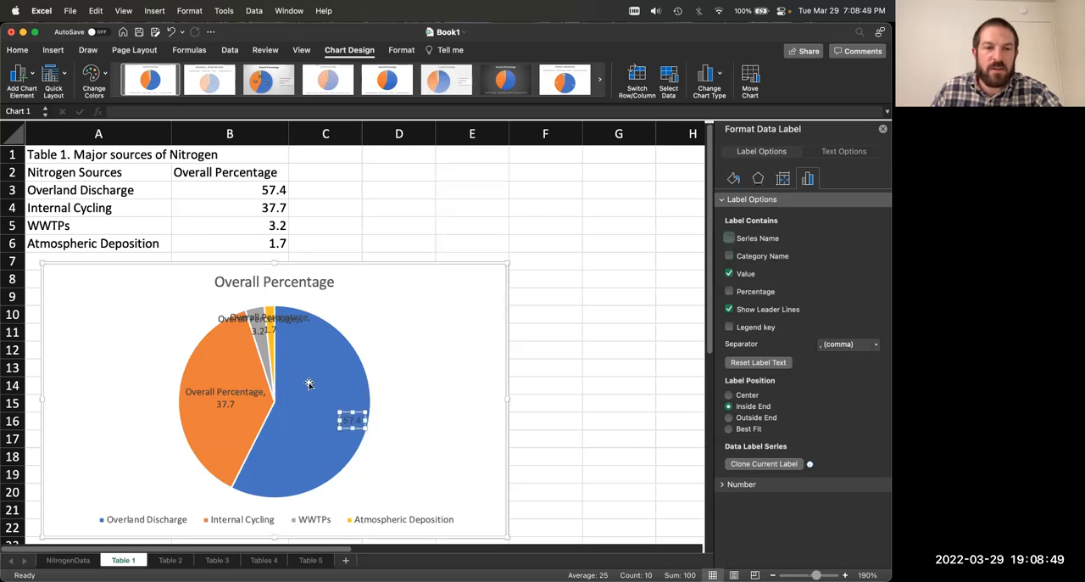
Step: Show the category name instead of the series name alongside the value in all of the pie chart's data labels
click(220, 402)
click(244, 321)
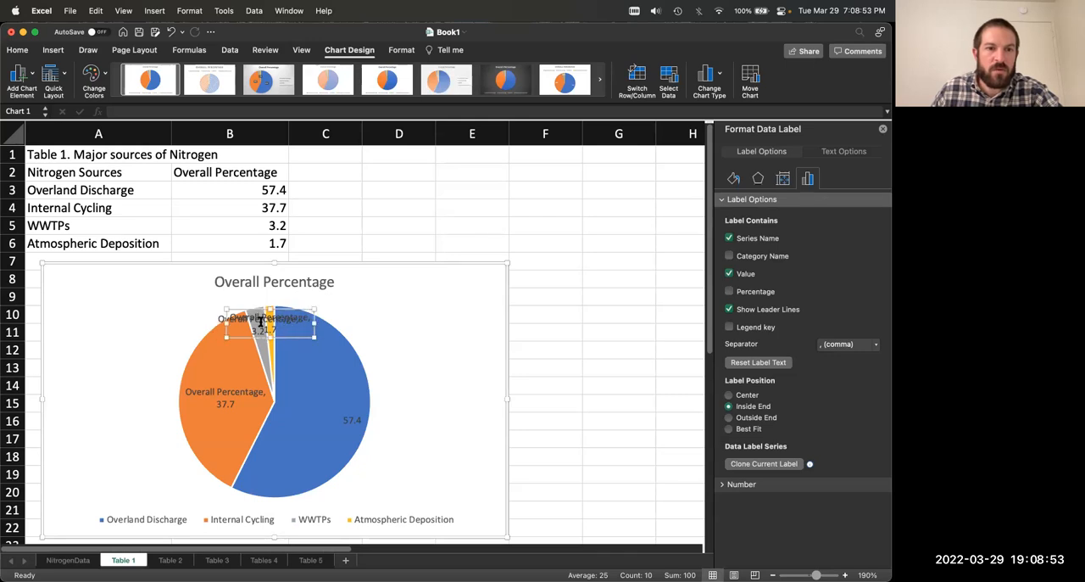
click(350, 419)
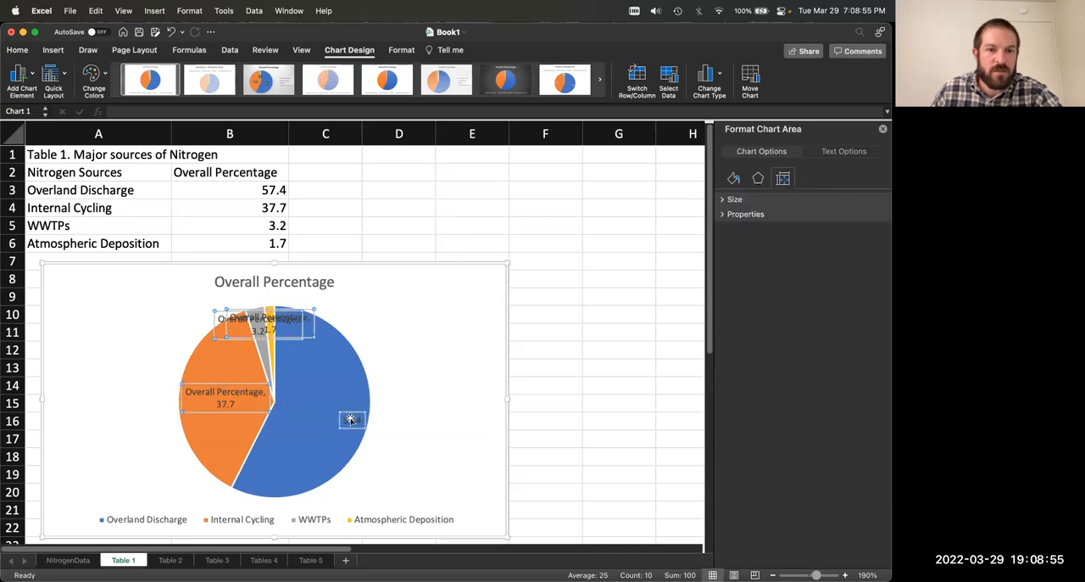
click(808, 180)
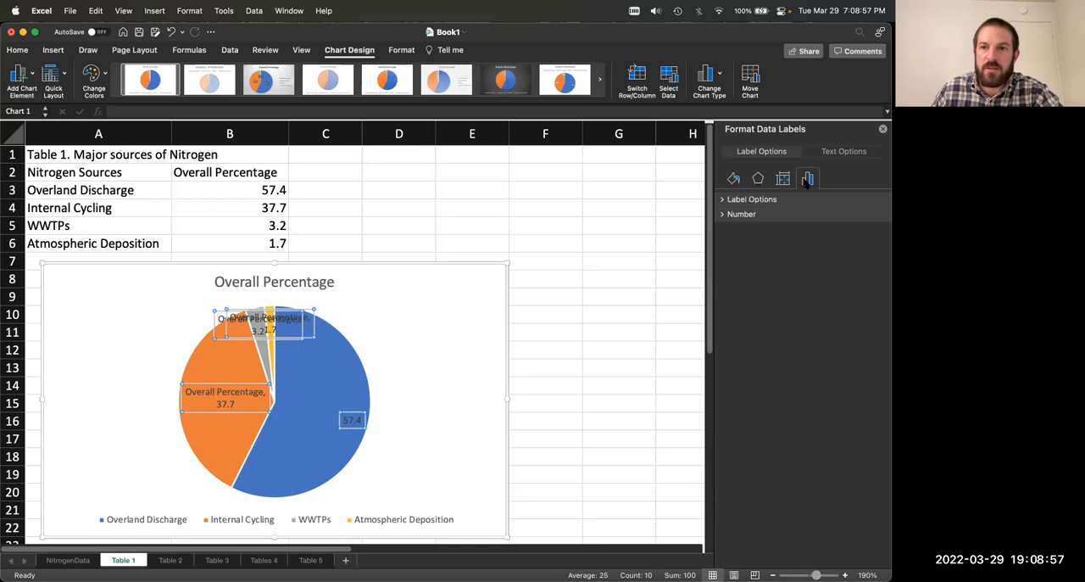
click(723, 199)
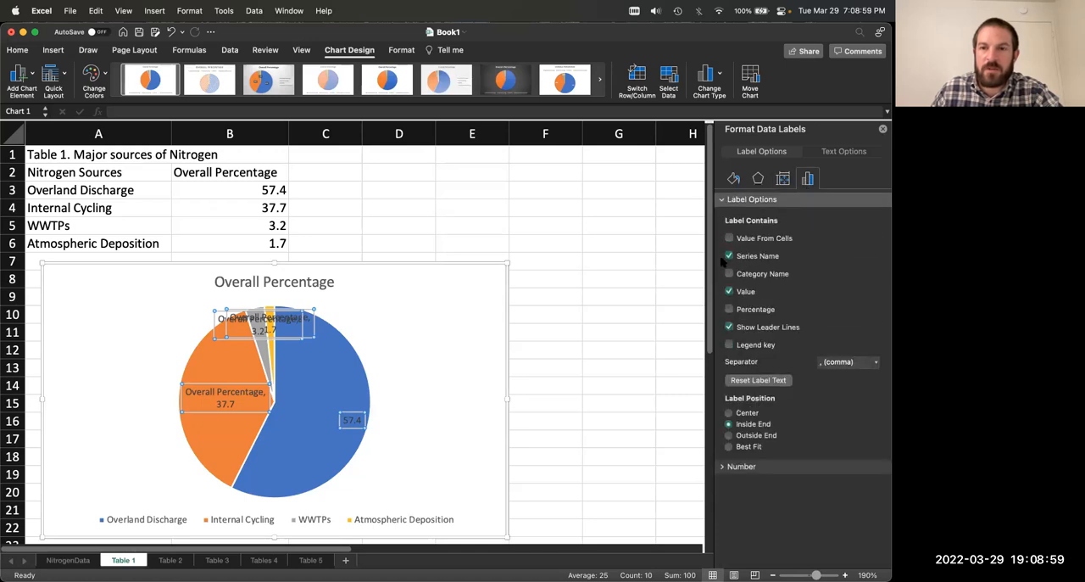
click(728, 273)
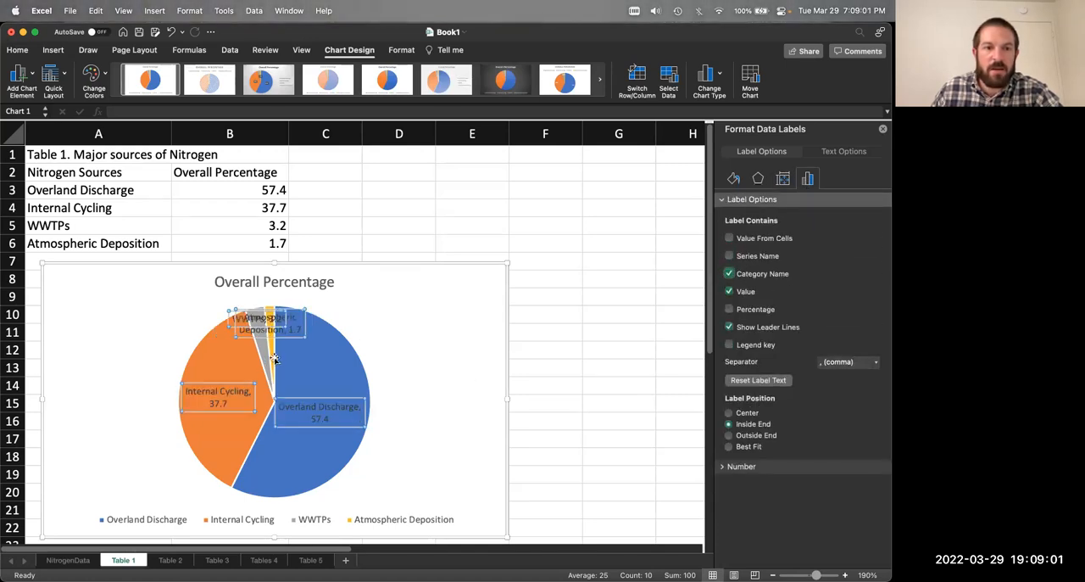
click(424, 376)
Step: Try a black fill on all of the pie chart's data labels and undo it
click(331, 409)
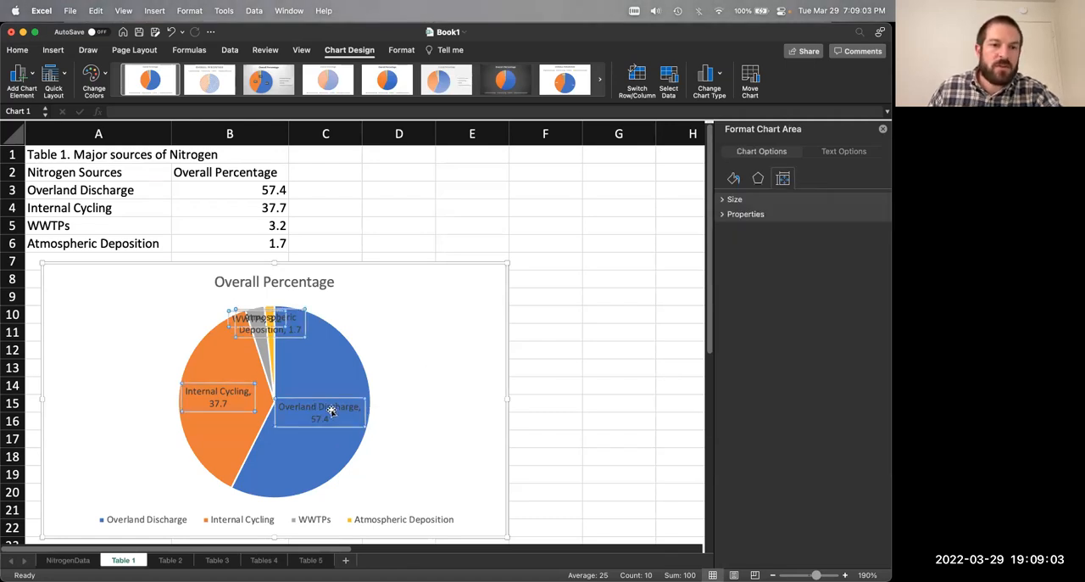
click(362, 314)
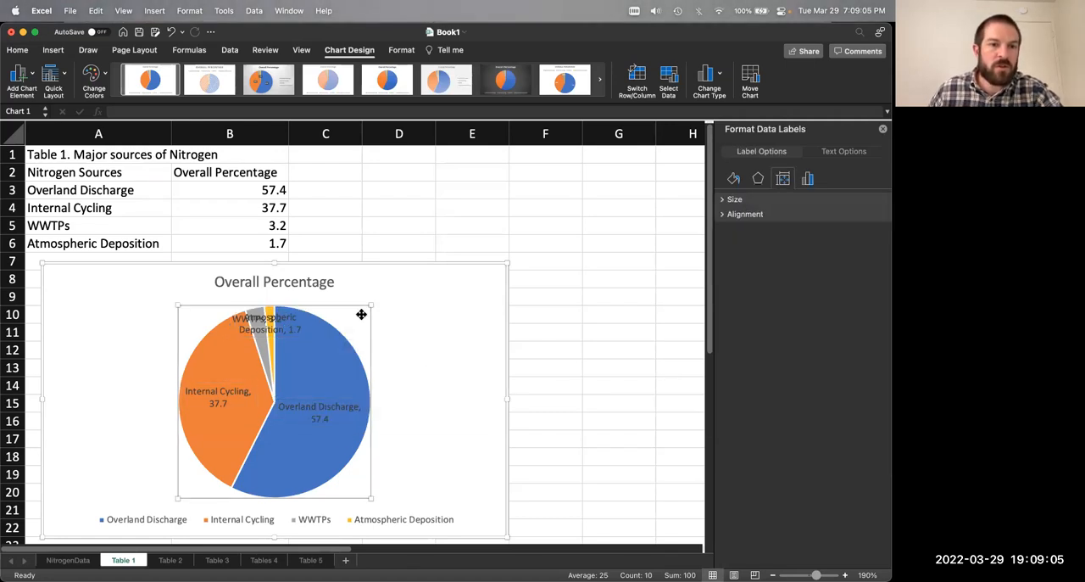
click(227, 390)
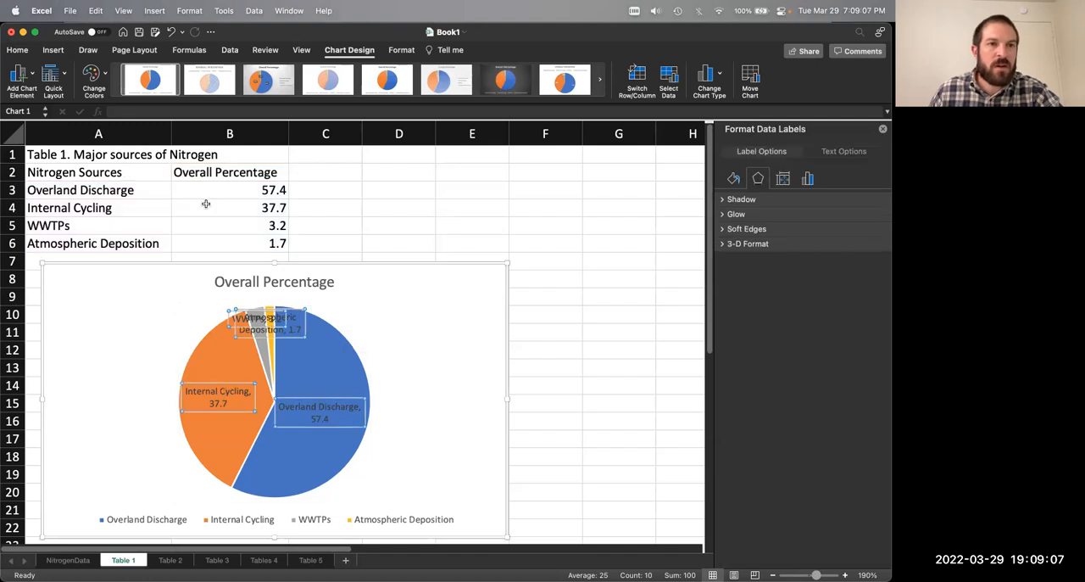
click(19, 50)
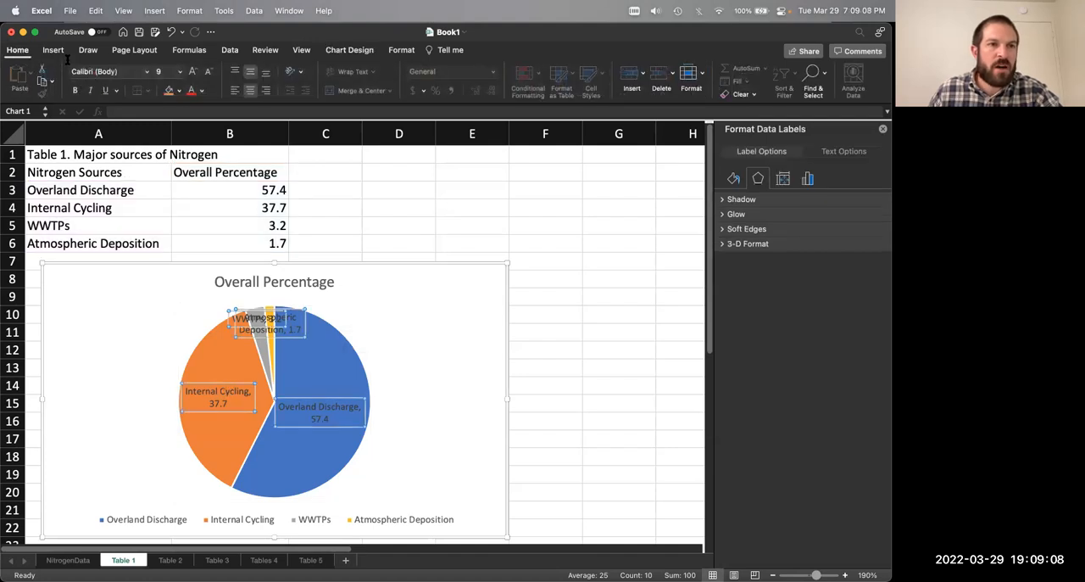
click(180, 73)
click(180, 75)
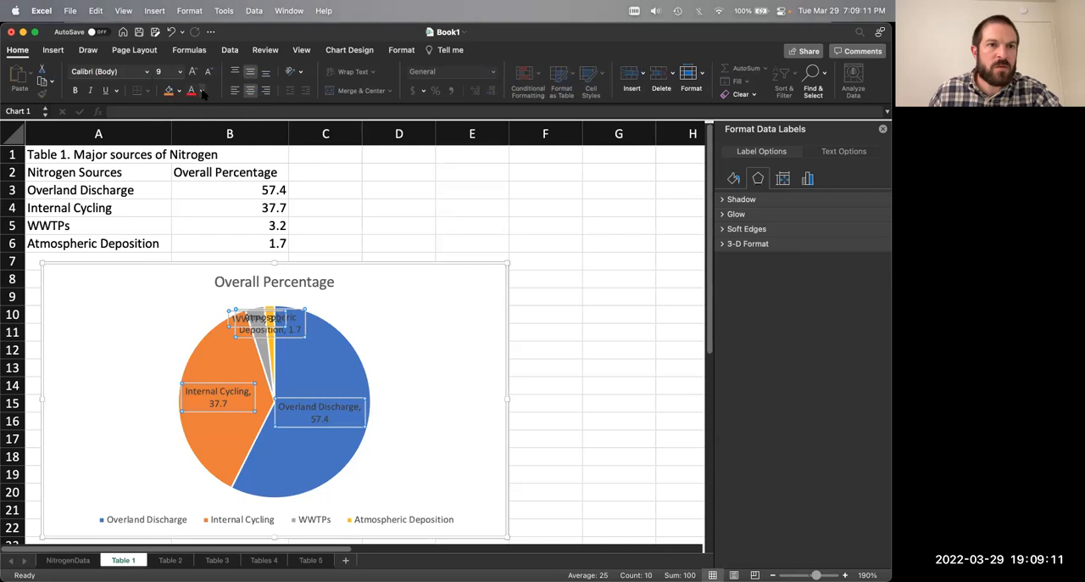
click(179, 91)
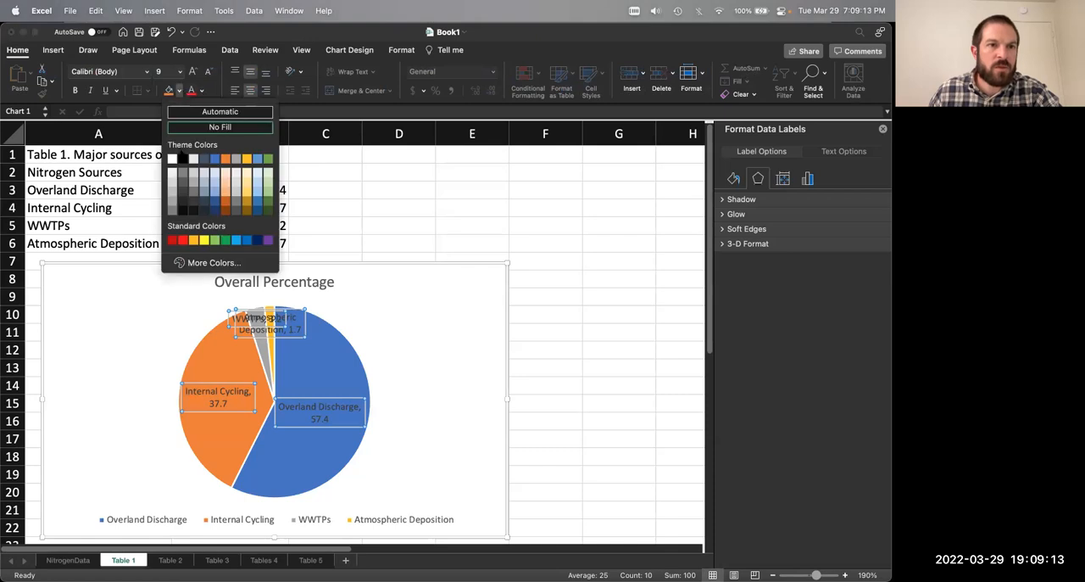
click(182, 158)
key(super+z)
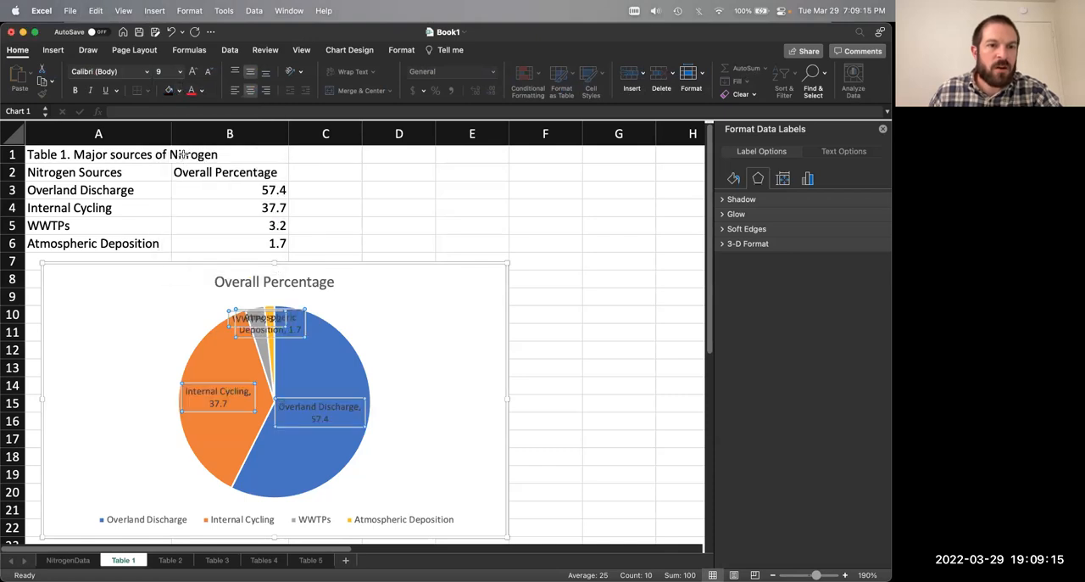
Step: Set the font color of all the pie chart's data labels to black
click(201, 92)
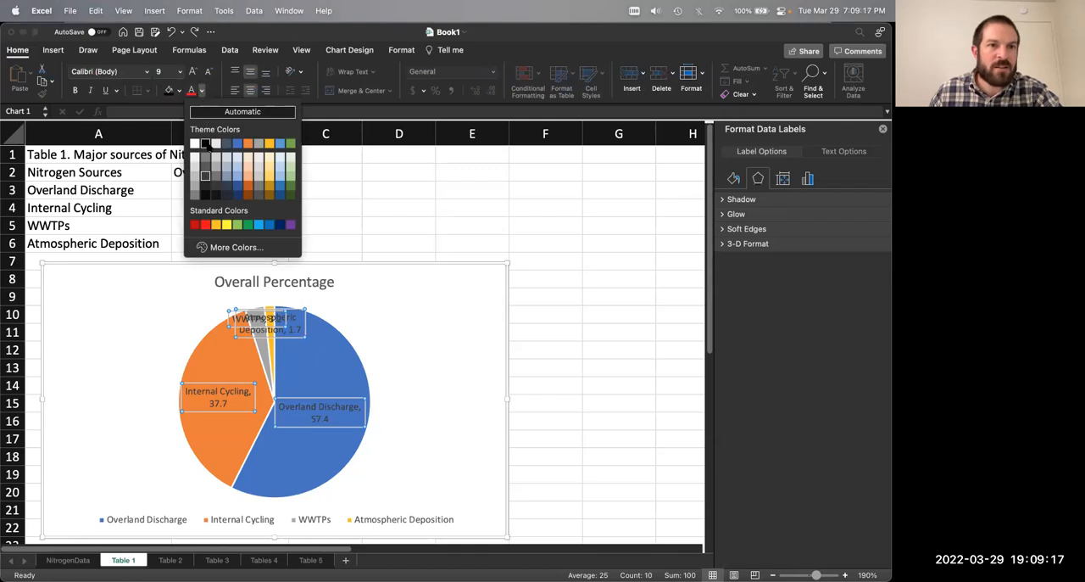
click(205, 144)
click(391, 359)
Step: Move the overlapping Atmospheric Deposition and WWTPs labels off their slices to opposite sides above the pie
click(277, 328)
drag(261, 337, 342, 317)
drag(260, 318, 213, 304)
click(339, 312)
mouse_move(338, 317)
mouse_down()
mouse_move(357, 324)
mouse_move(284, 310)
mouse_move(327, 314)
mouse_up()
click(224, 307)
drag(208, 308, 200, 310)
Step: Extend the chart's upper edge up to just below the table and reposition the Atmospheric Deposition label beside the pie's upper edge
click(274, 287)
drag(274, 262, 273, 254)
click(295, 274)
click(346, 296)
drag(333, 306, 337, 309)
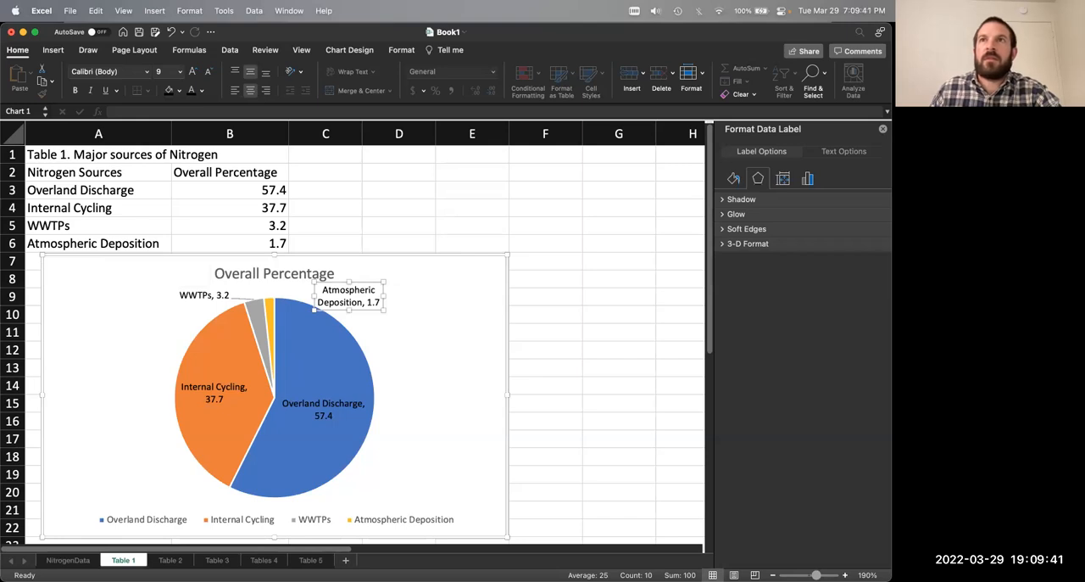
Step: Change the chart title to "Overall Percentage of Nitrogen Load"
click(277, 273)
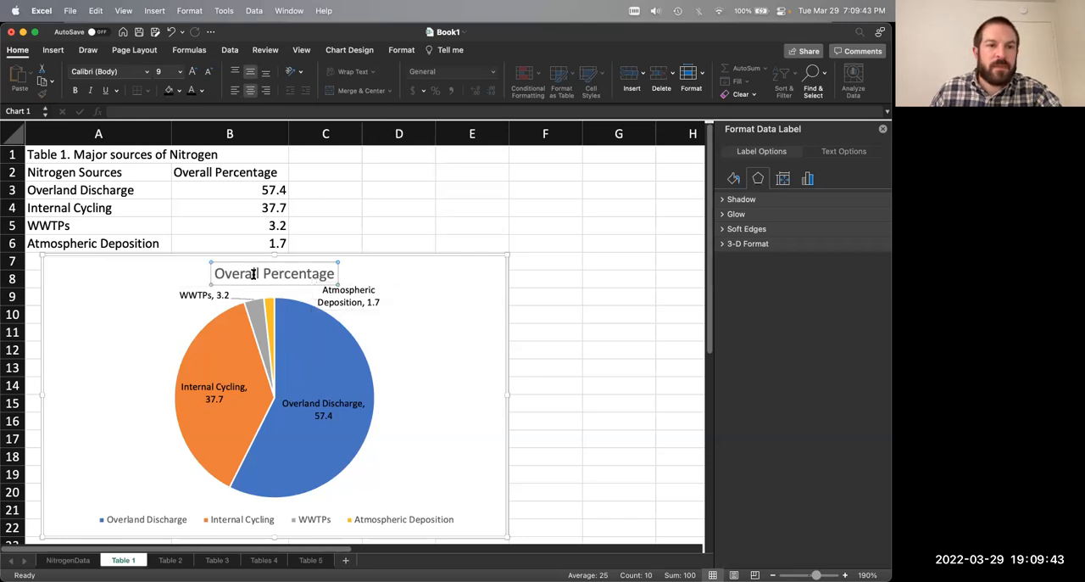
triple_click(284, 273)
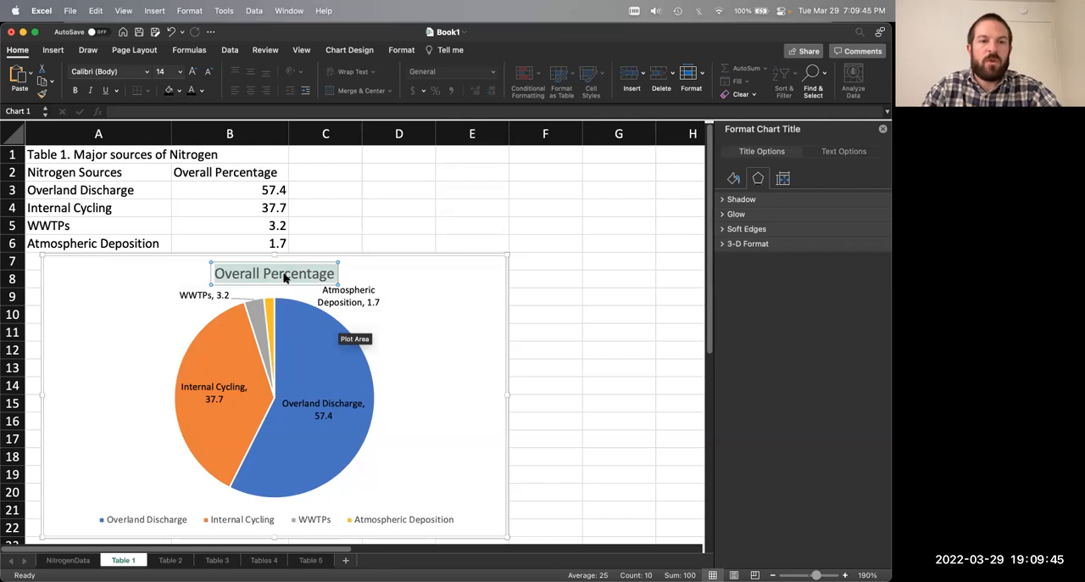
key(Right)
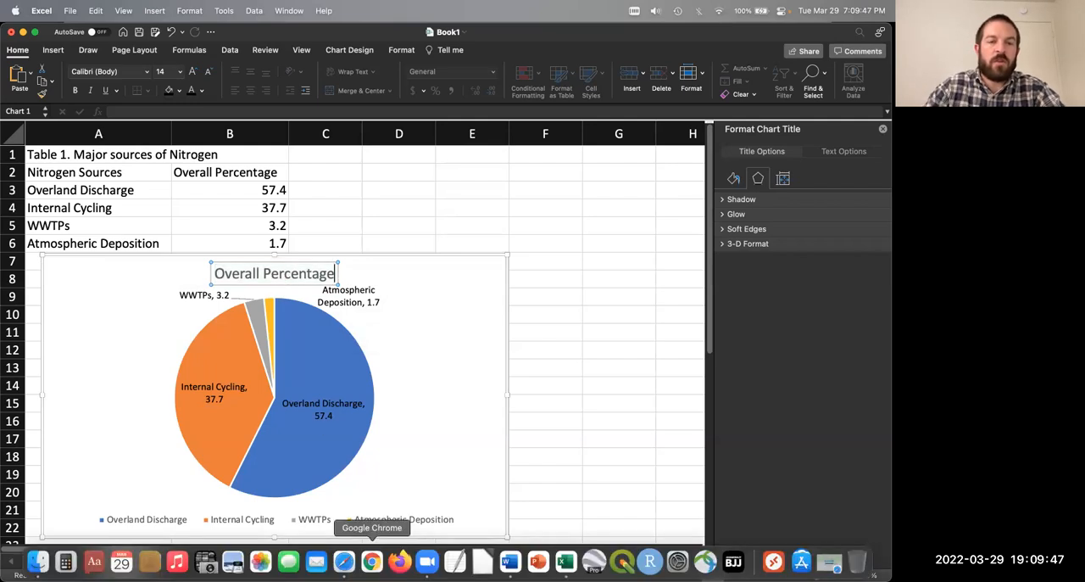
text(of Nitgo)
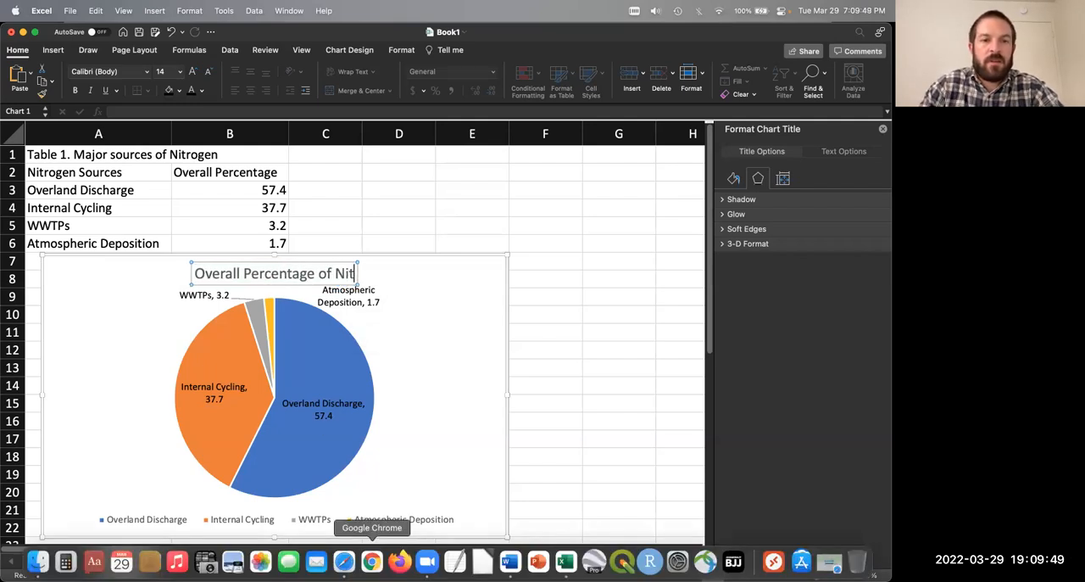
key(BackSpace)
key(BackSpace)
text(rogen Load)
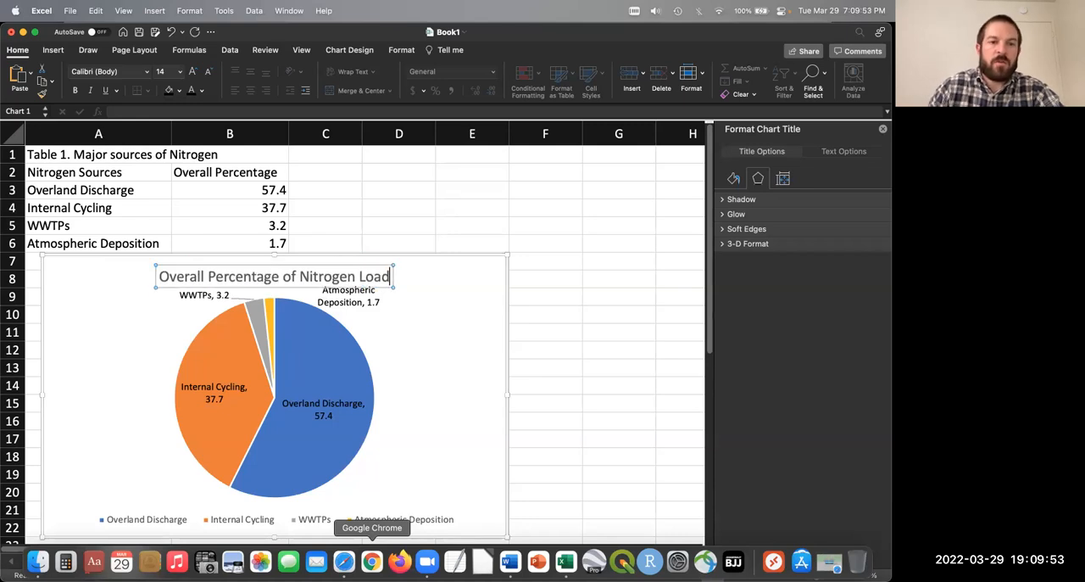
click(405, 207)
click(423, 273)
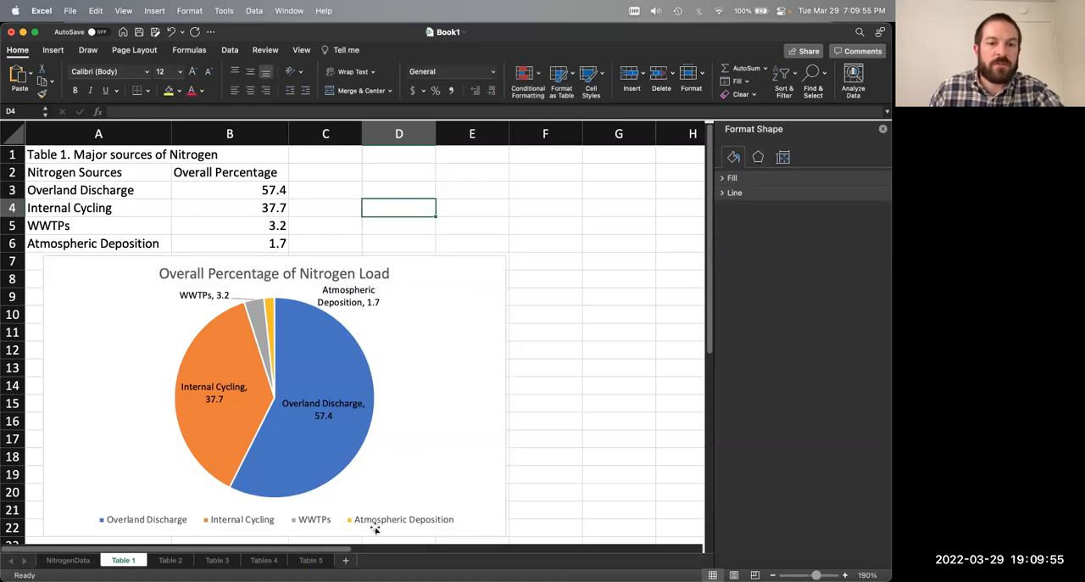
Step: Delete the pie chart's legend and extend the chart's lower edge slightly downward to row 23
click(375, 522)
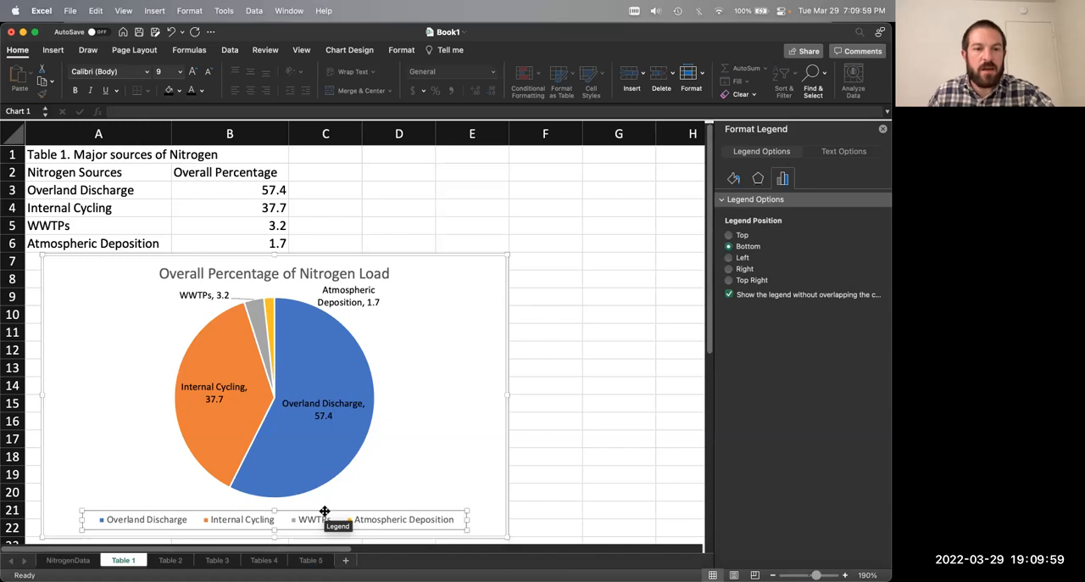
key(Delete)
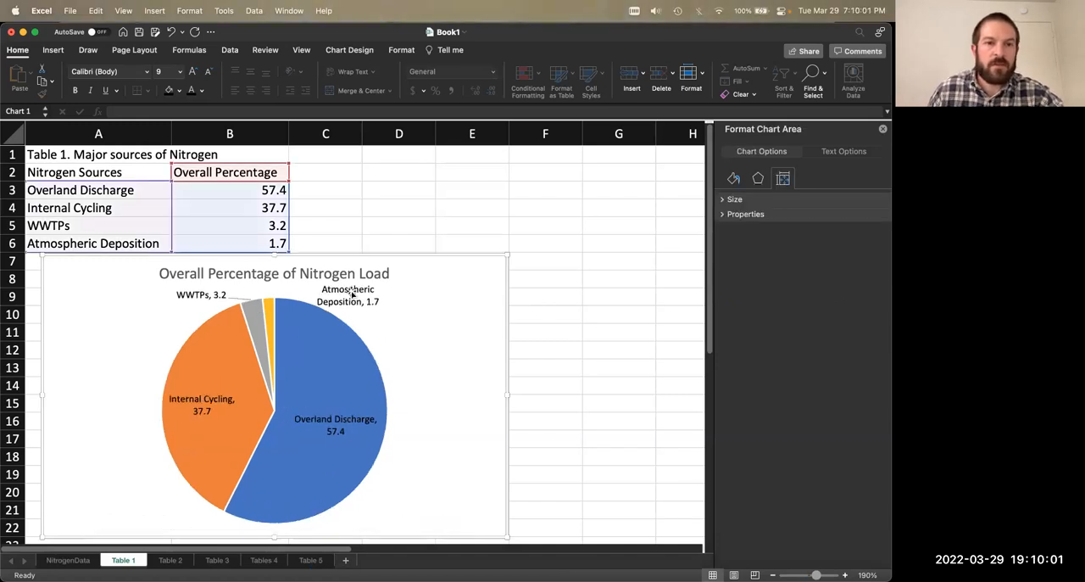
click(353, 293)
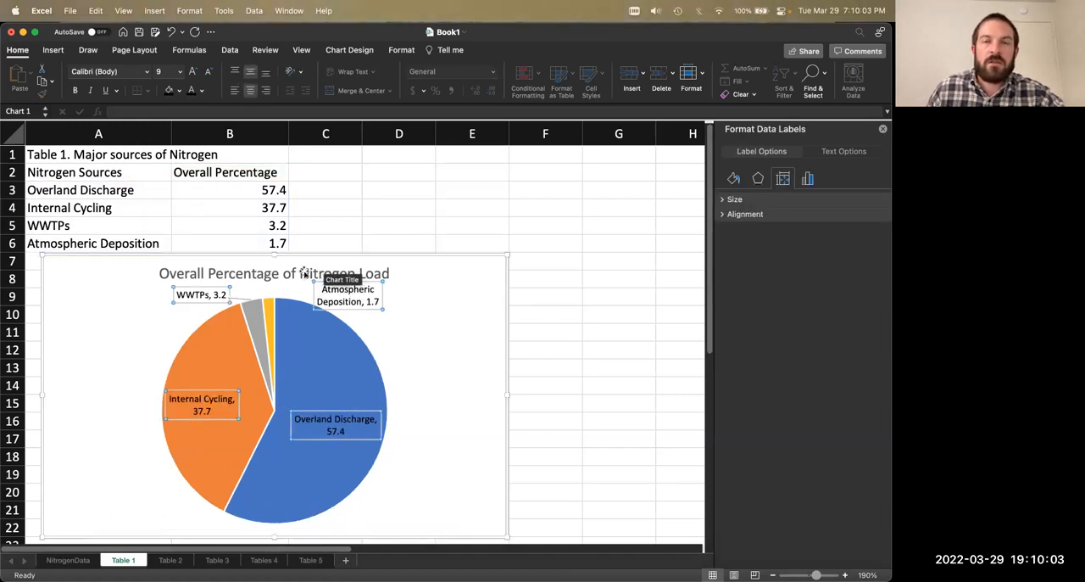
scroll(356, 428, down, 4)
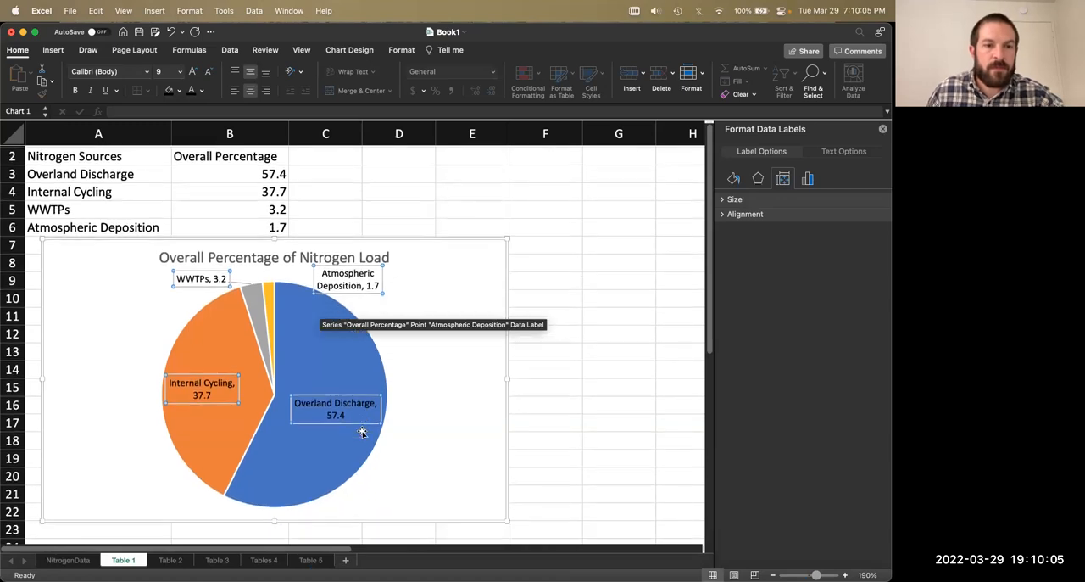
drag(281, 465, 277, 480)
Step: Move the Atmospheric Deposition label closer to its slice, directly below the chart title
click(334, 229)
click(334, 231)
drag(335, 231, 295, 220)
Step: Try turning off the leader lines for the data labels, compare the small-slice labels, and restore the lines
click(807, 179)
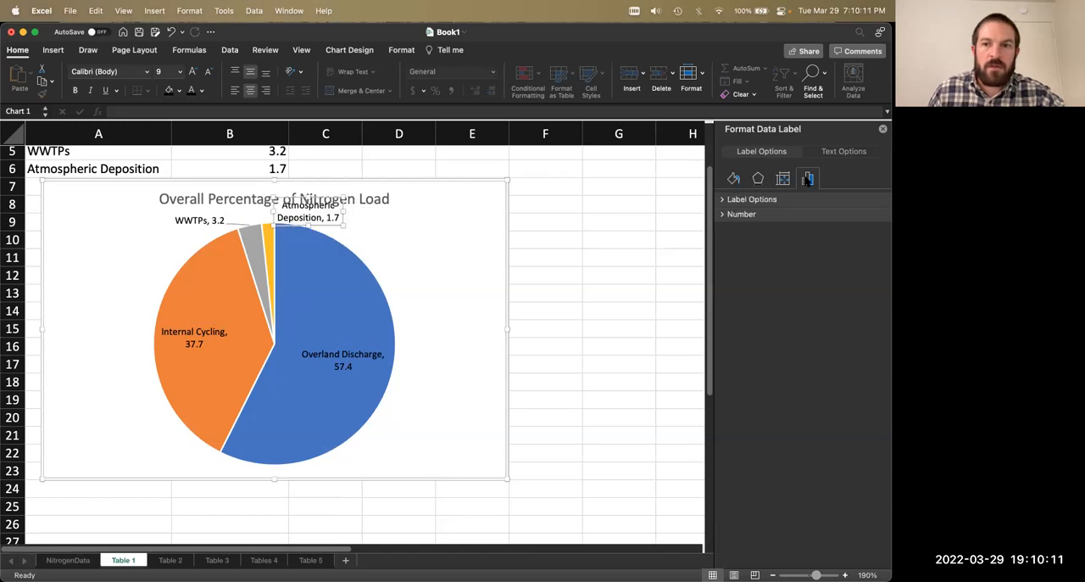
click(724, 199)
click(730, 309)
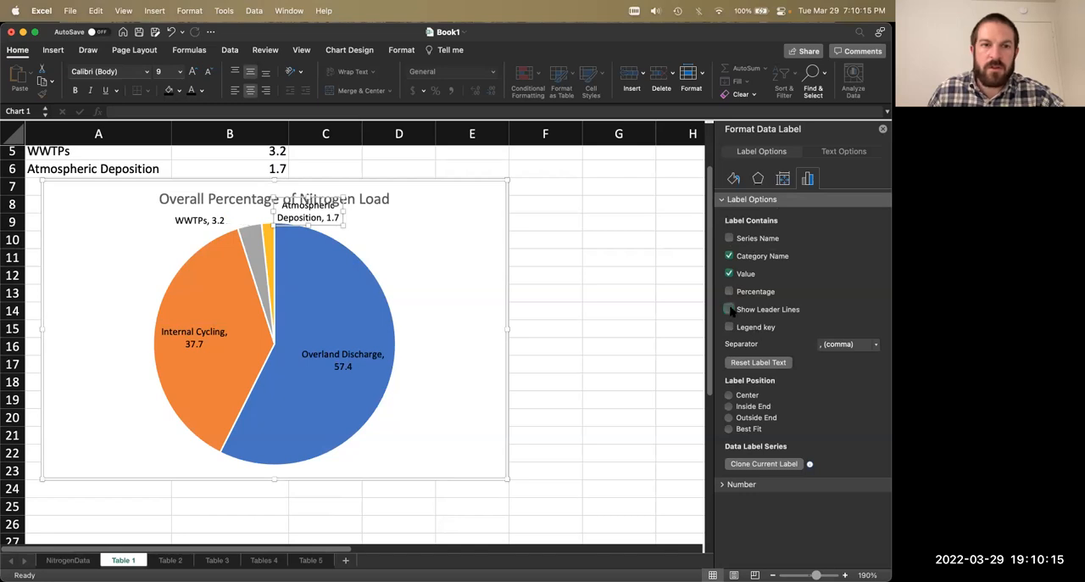
click(212, 222)
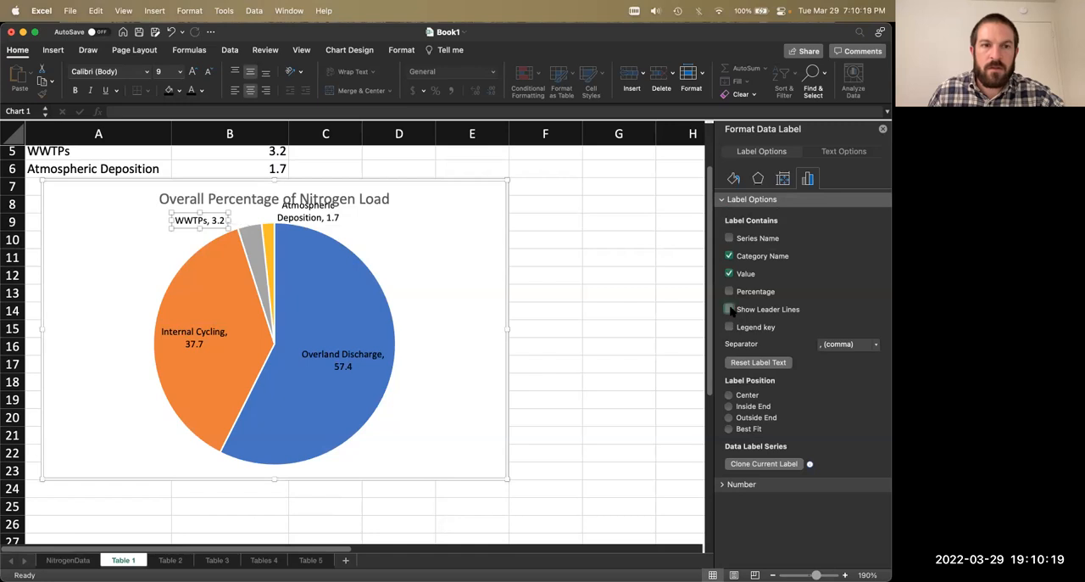
click(296, 219)
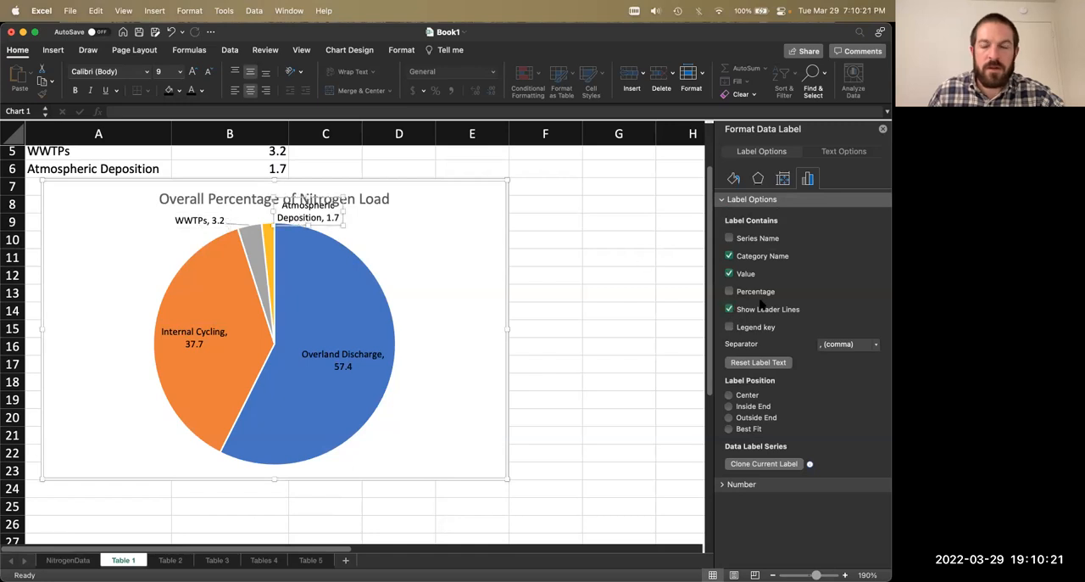
click(618, 273)
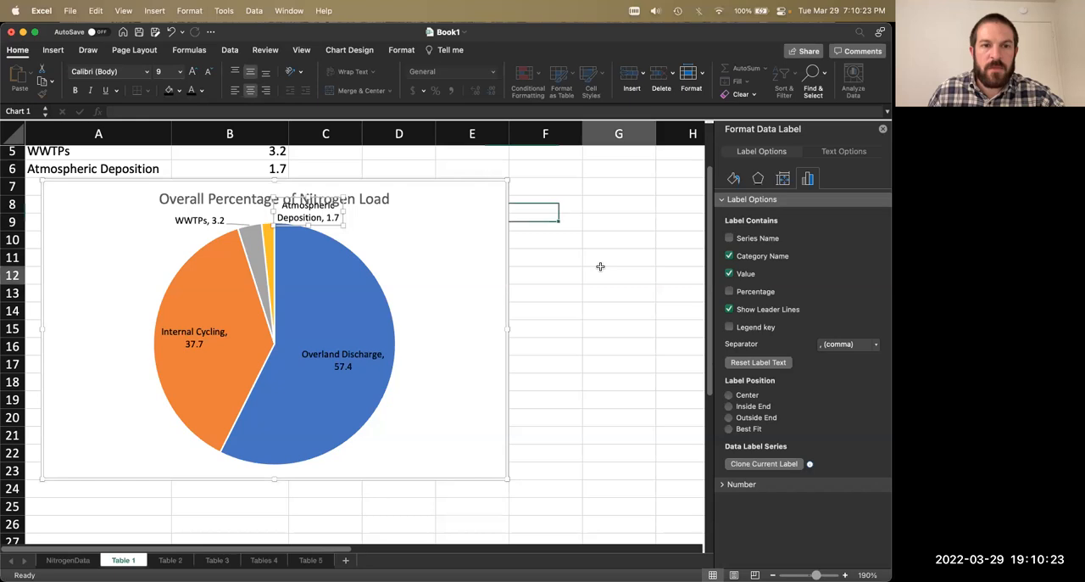
Step: Nudge the Atmospheric Deposition label slightly down, away from the chart title
click(295, 222)
drag(295, 225, 284, 229)
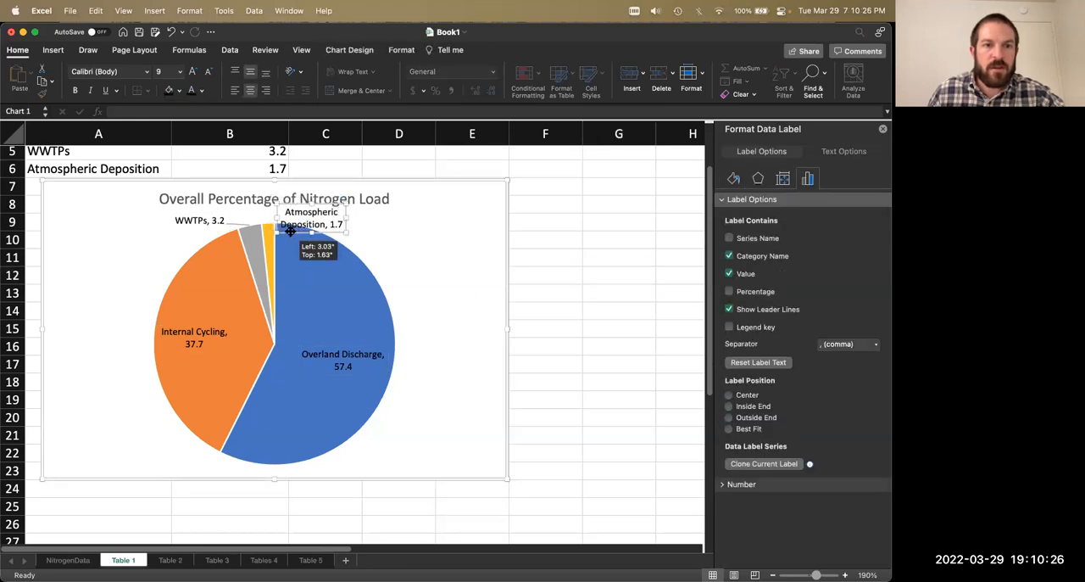
click(331, 276)
mouse_move(332, 276)
mouse_down()
mouse_move(333, 288)
mouse_move(326, 283)
mouse_up()
Step: Add a blank line after the chart title text to make more room above the pie
click(400, 198)
click(389, 199)
click(390, 199)
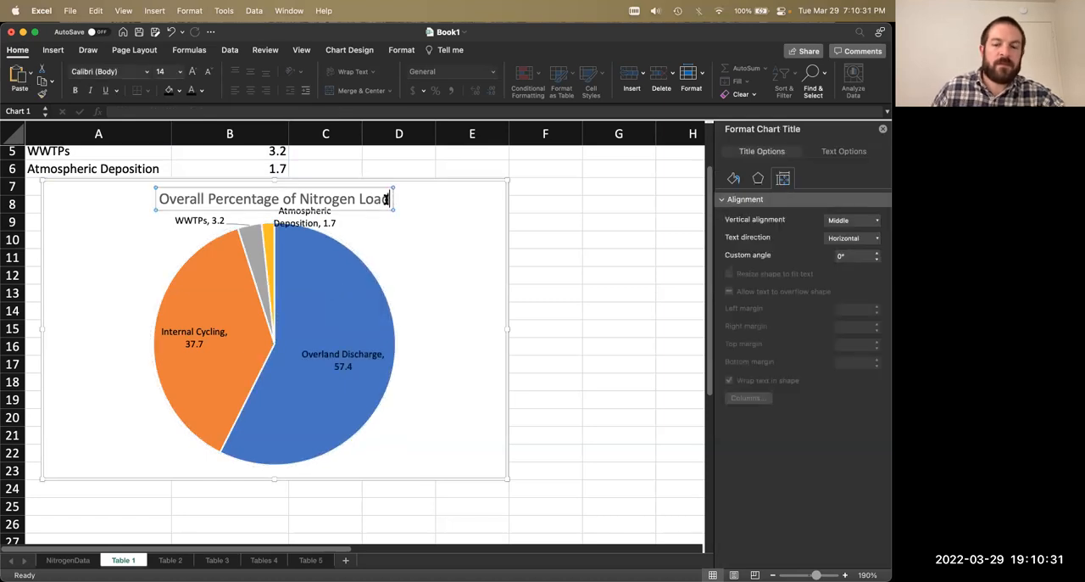
key(Return)
click(553, 235)
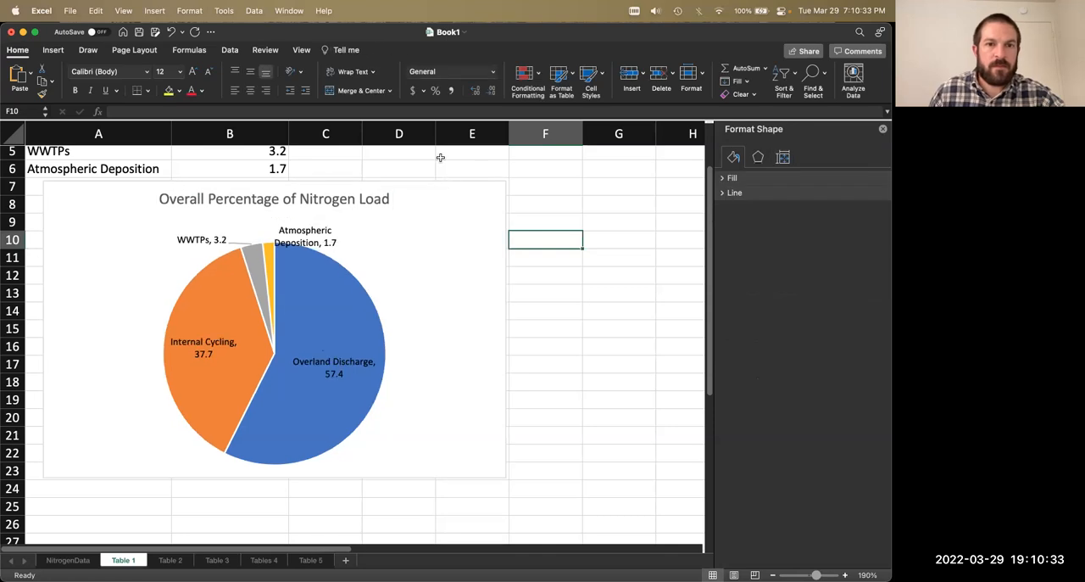
Step: Move the Atmospheric Deposition label up and clear of the pie, and raise the WWTPs label slightly
click(303, 245)
drag(302, 242, 331, 220)
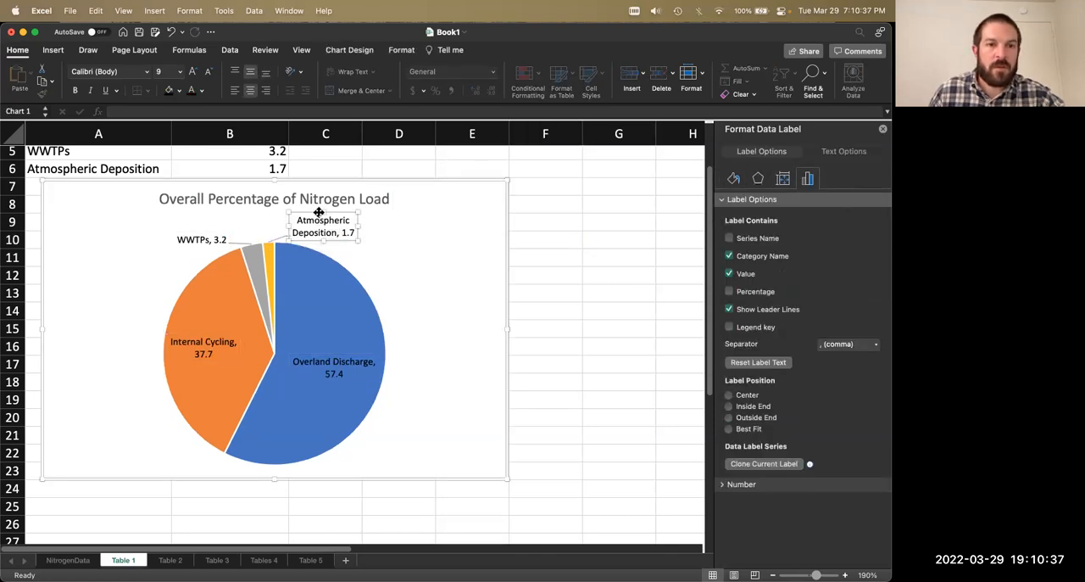
click(203, 238)
drag(190, 234, 188, 228)
Step: Change the pie chart's leader lines to black and save the workbook
click(277, 236)
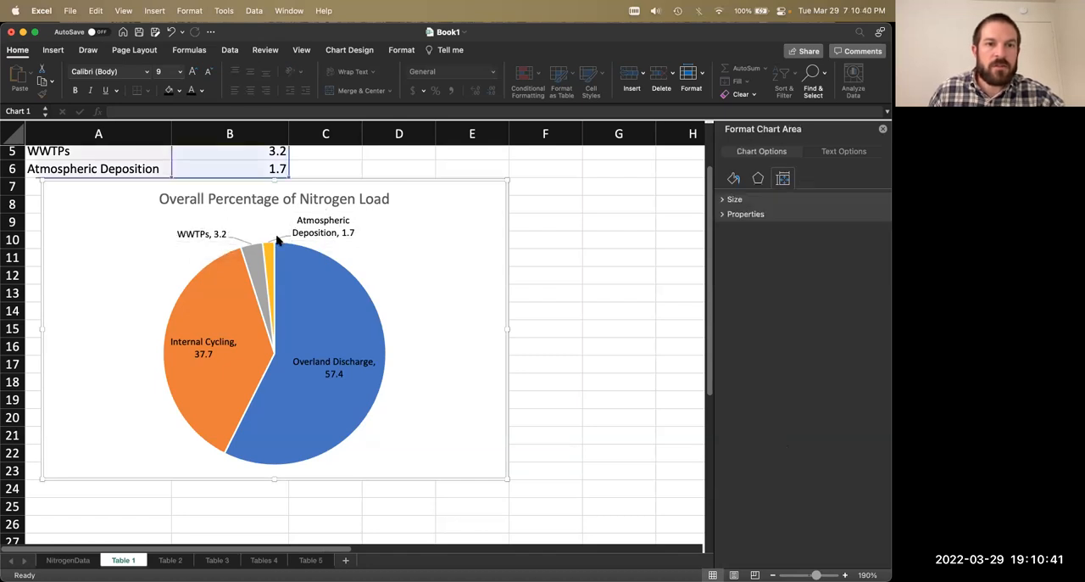
click(280, 239)
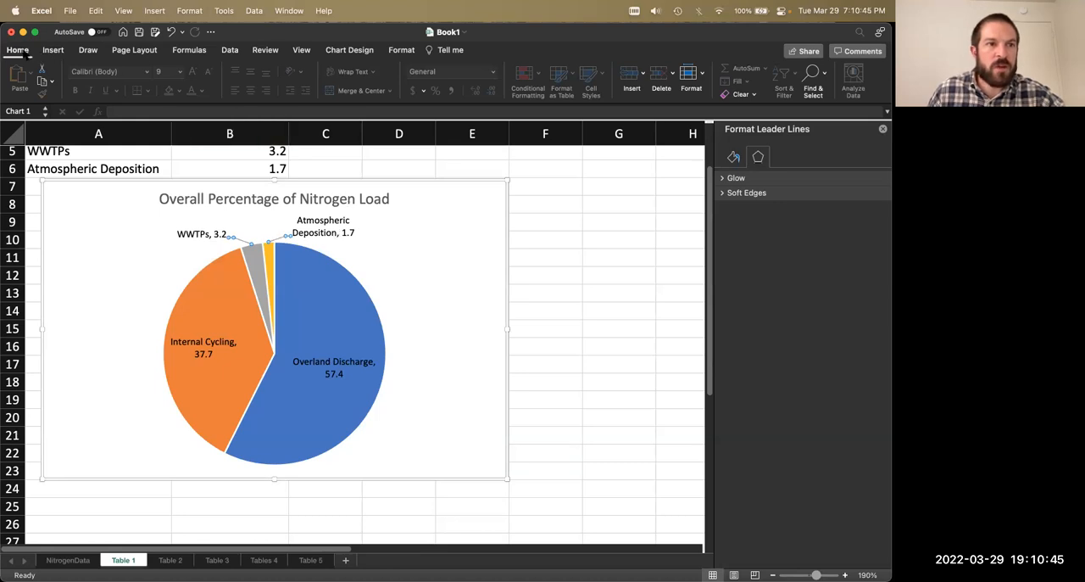
click(18, 50)
click(18, 50)
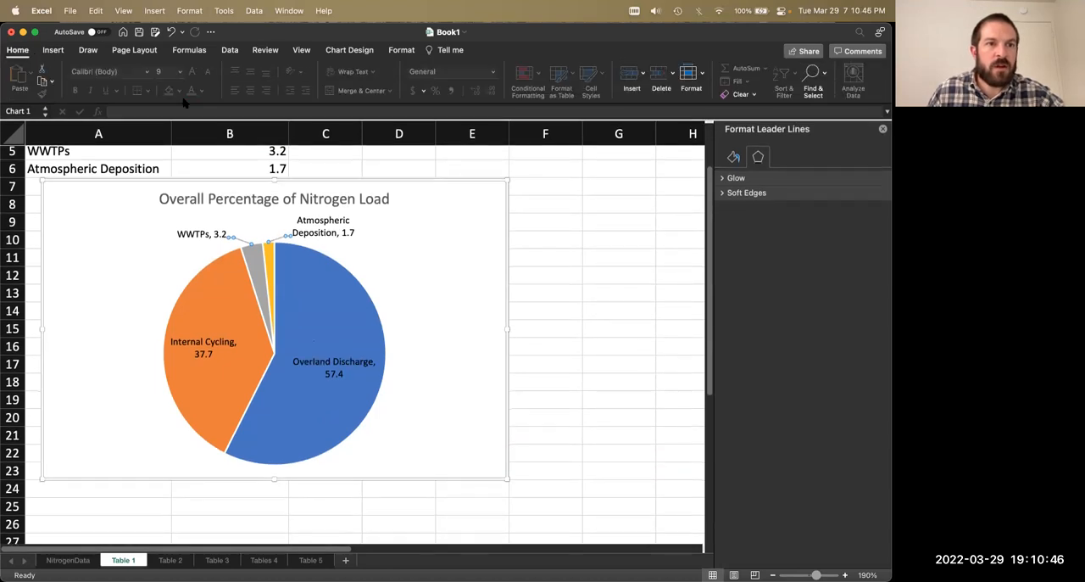
click(732, 160)
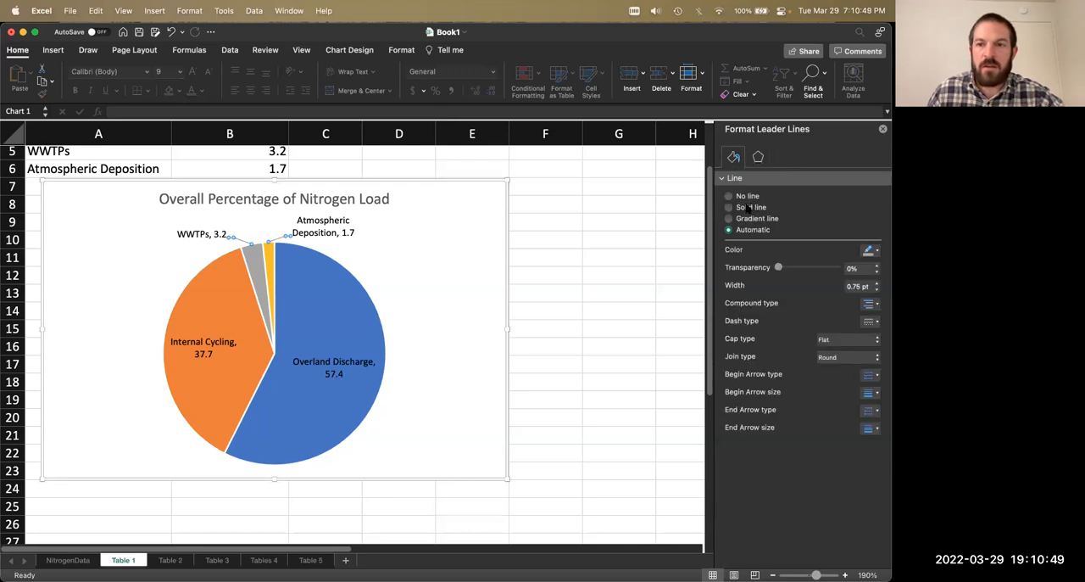
click(876, 251)
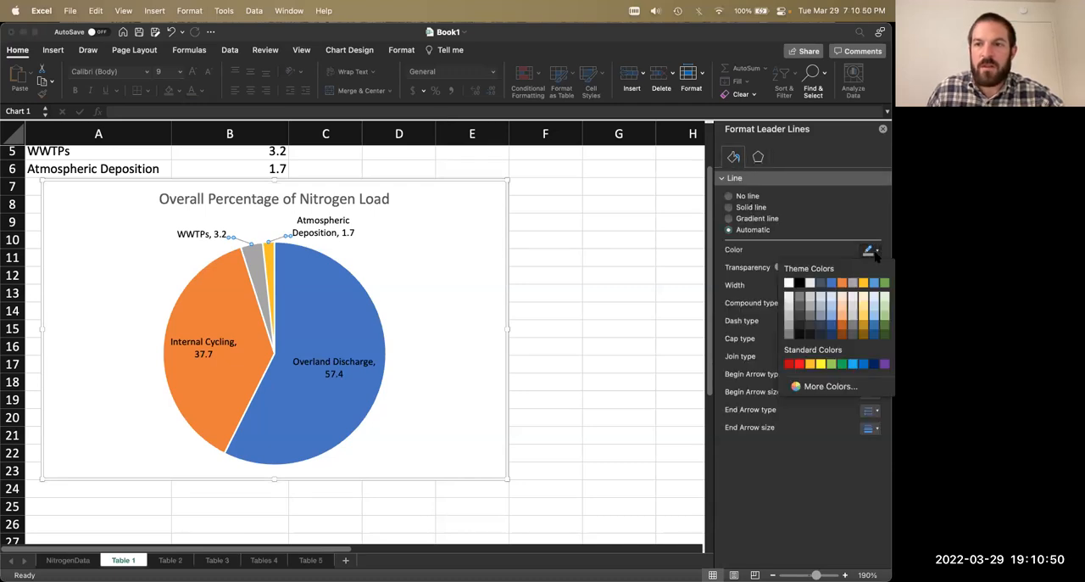
click(800, 283)
click(560, 236)
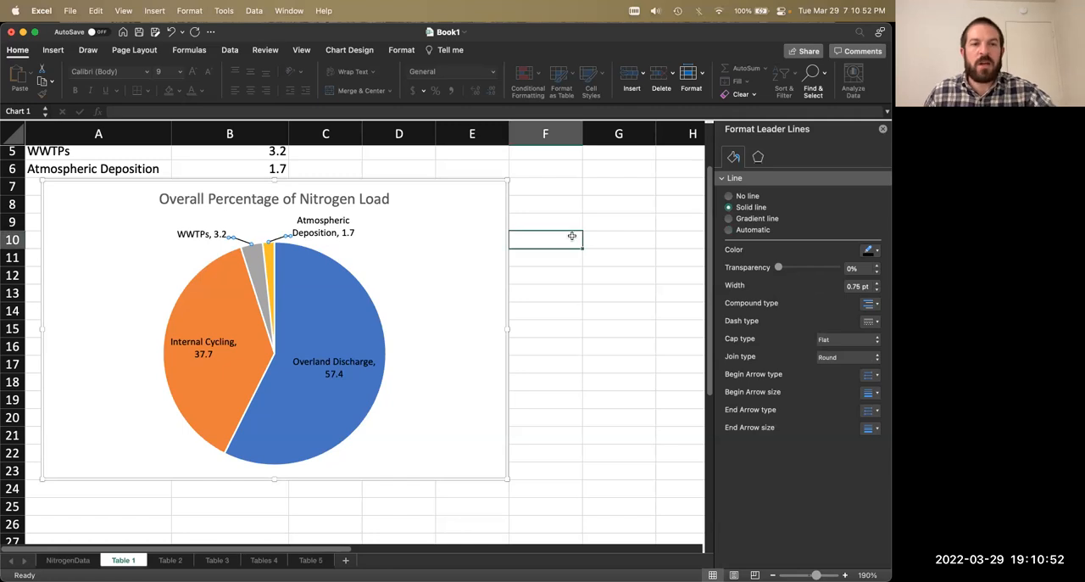
click(375, 241)
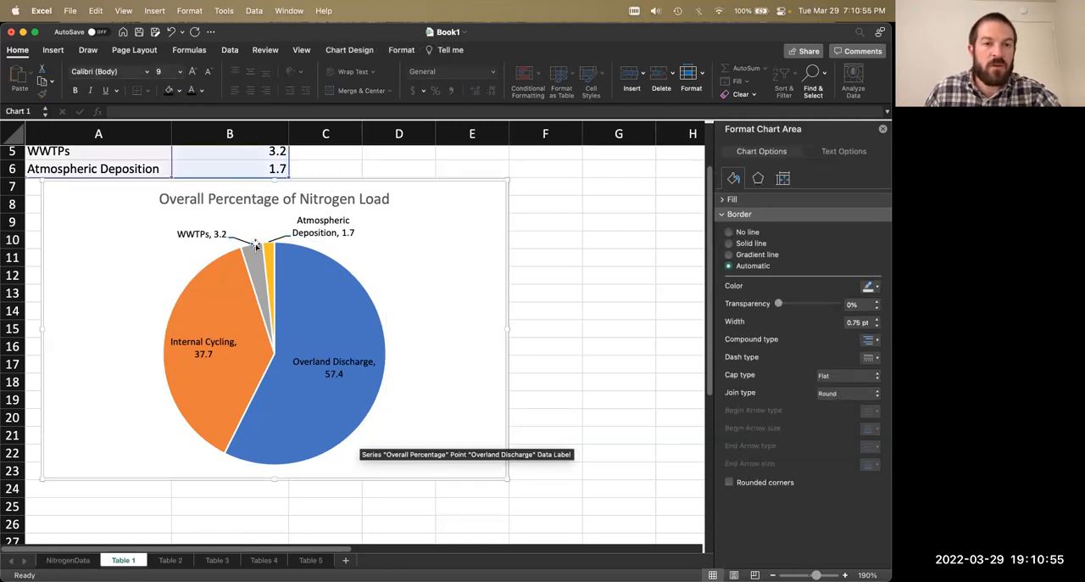
key(super+s)
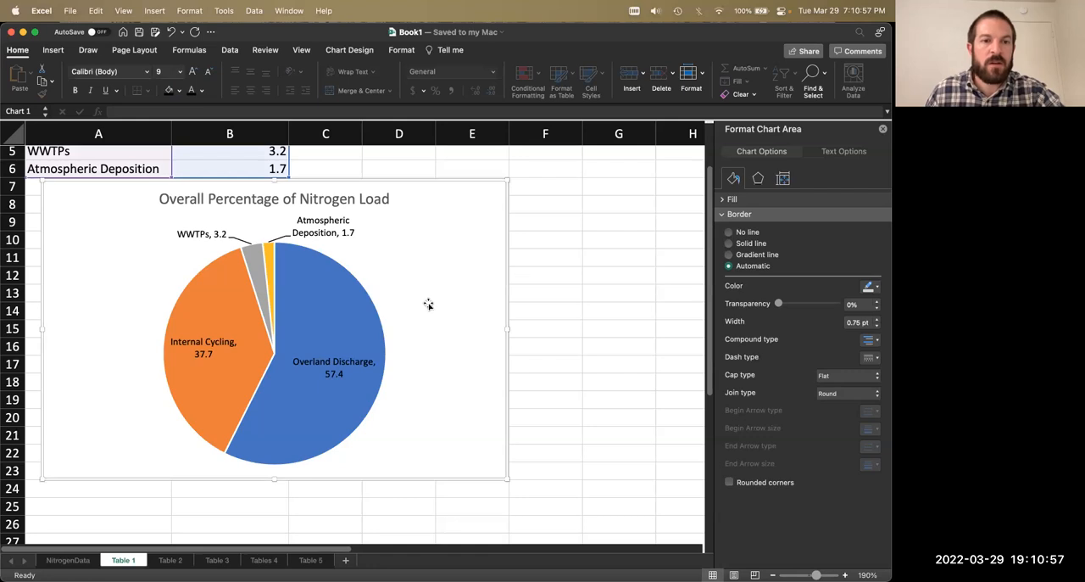
Step: Change the chart title's text color to black and save the workbook
scroll(428, 304, up, 3)
scroll(425, 306, down, 3)
scroll(424, 305, up, 1)
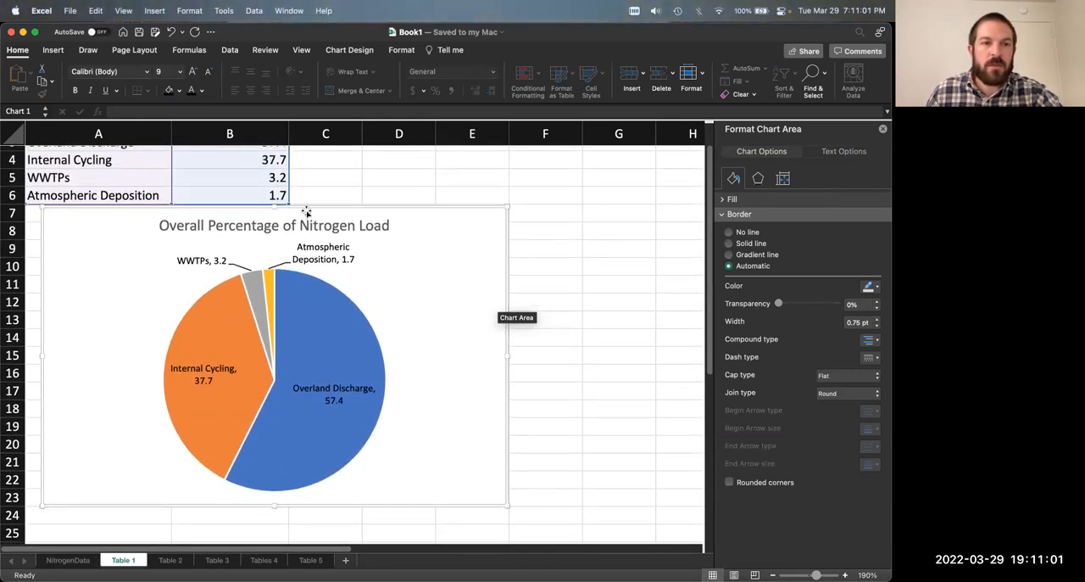
click(289, 227)
triple_click(266, 226)
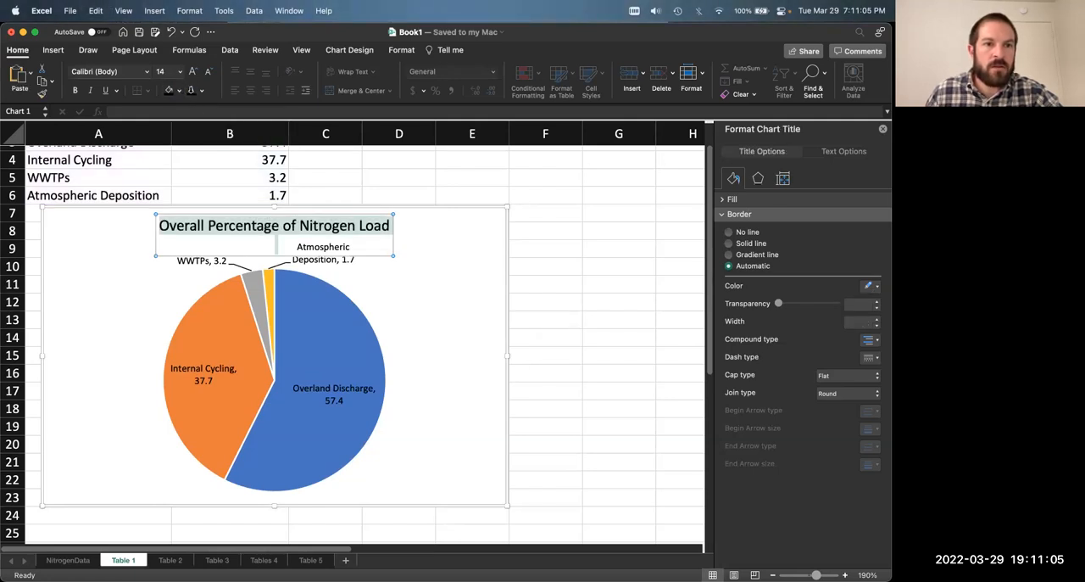
click(497, 291)
key(super+s)
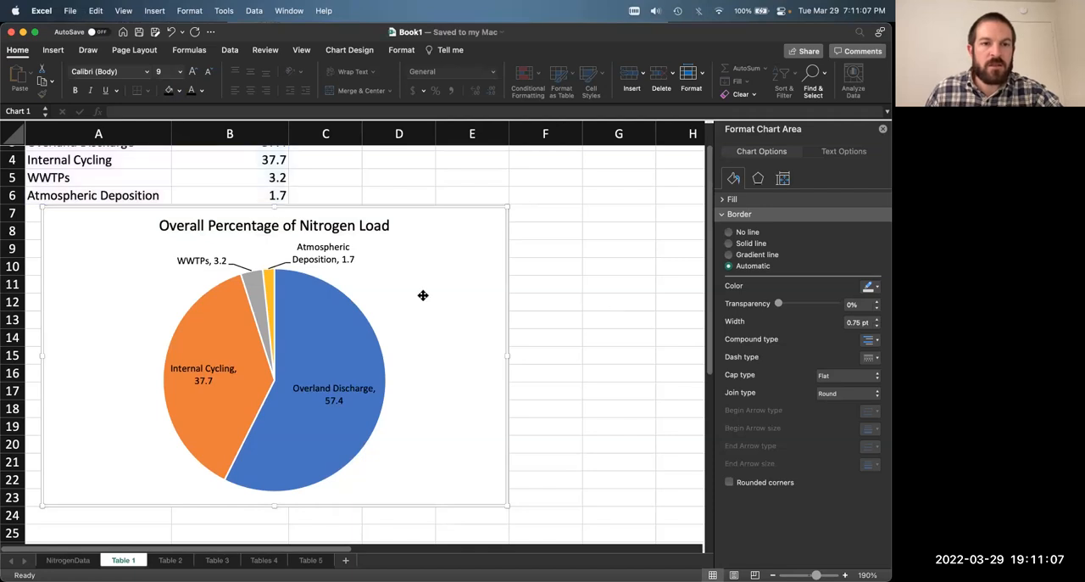
Step: Enlarge the text of all four pie data labels, trying font size 10 and settling on 12
click(188, 258)
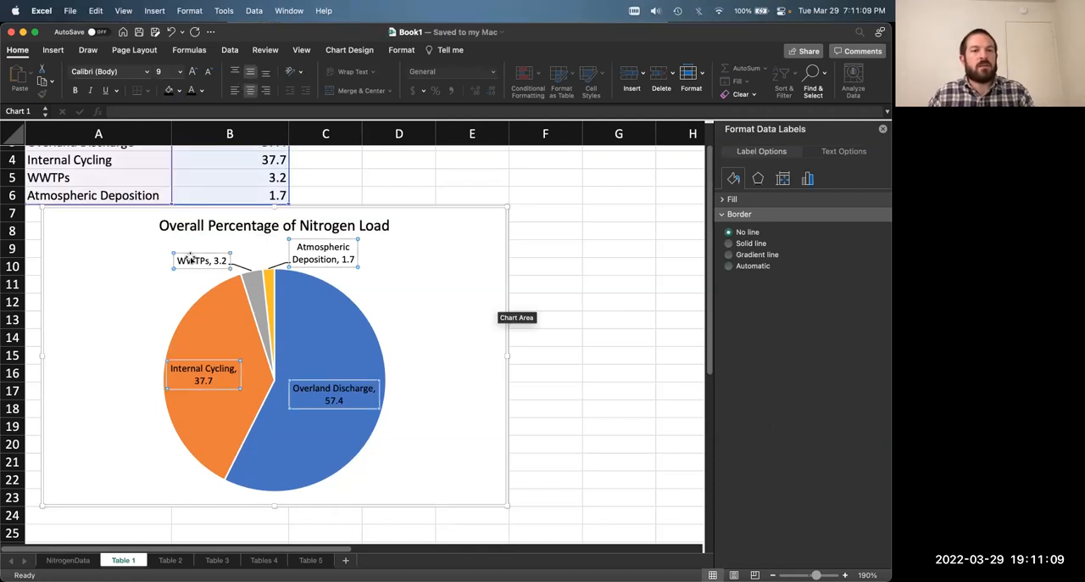
click(315, 258)
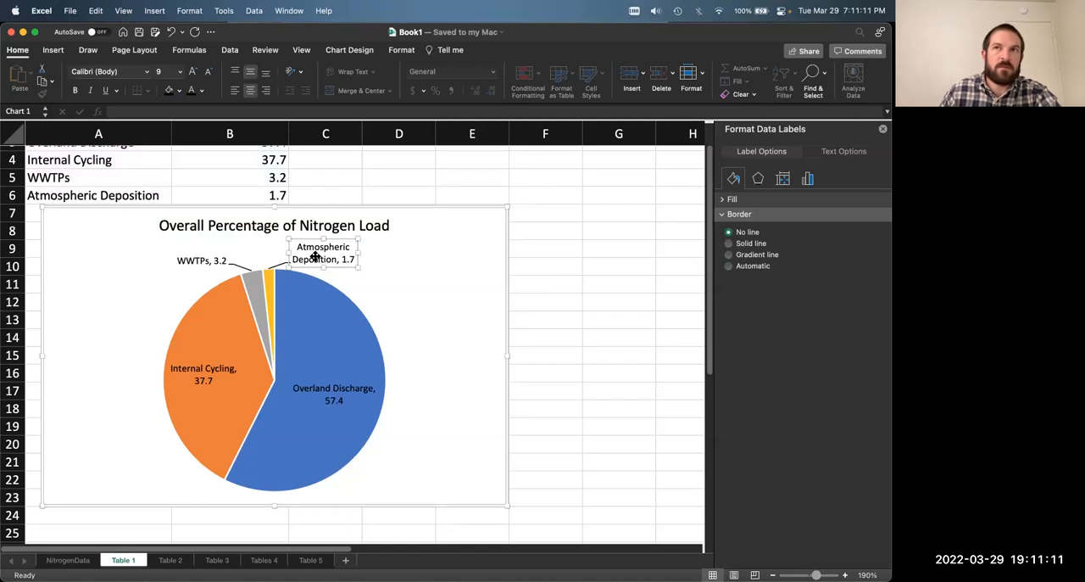
click(203, 261)
click(205, 371)
click(333, 393)
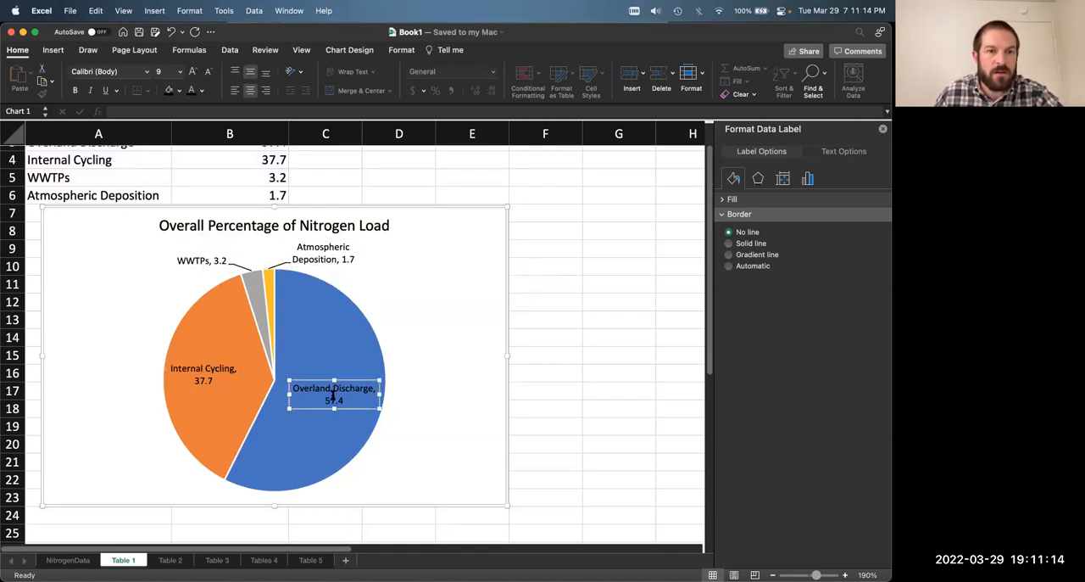
click(326, 253)
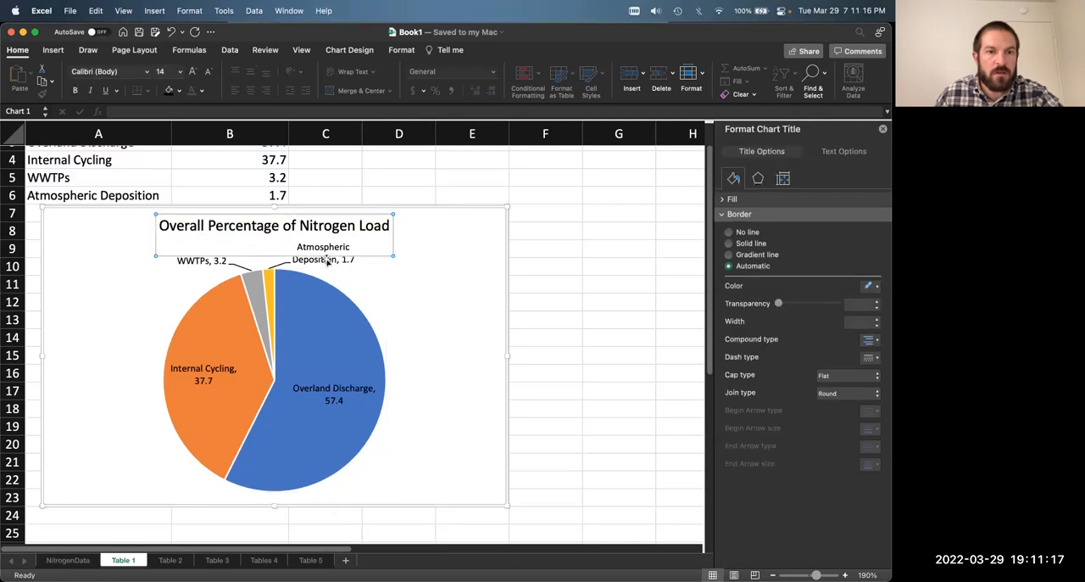
click(327, 262)
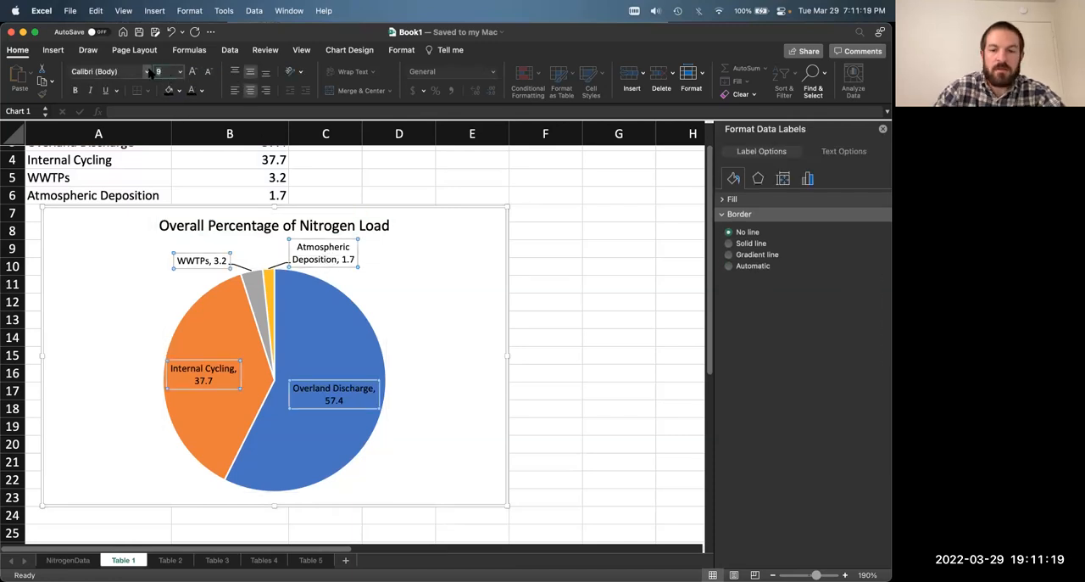
text(10)
key(Return)
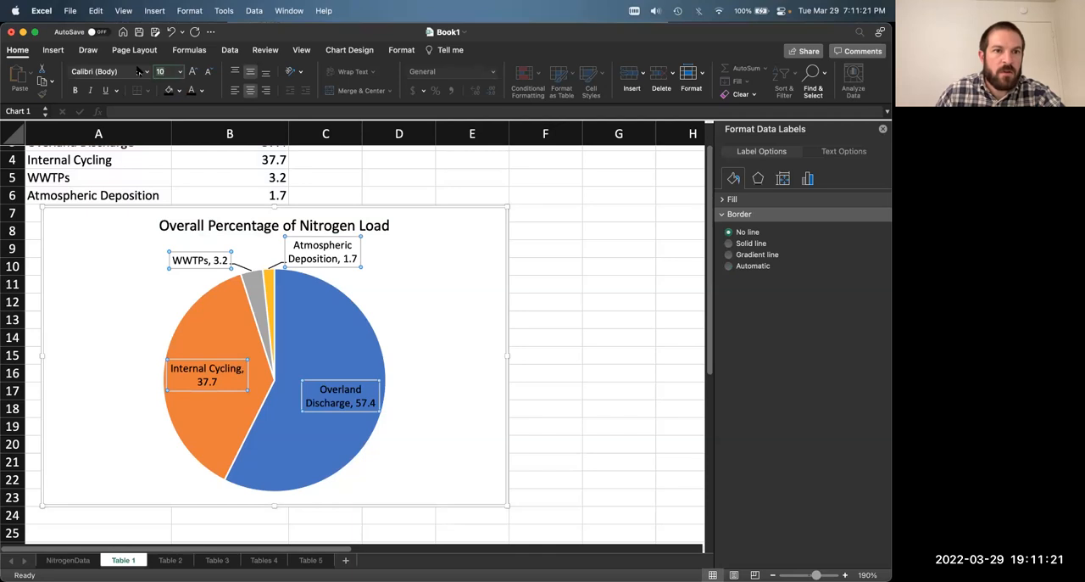
key(Return)
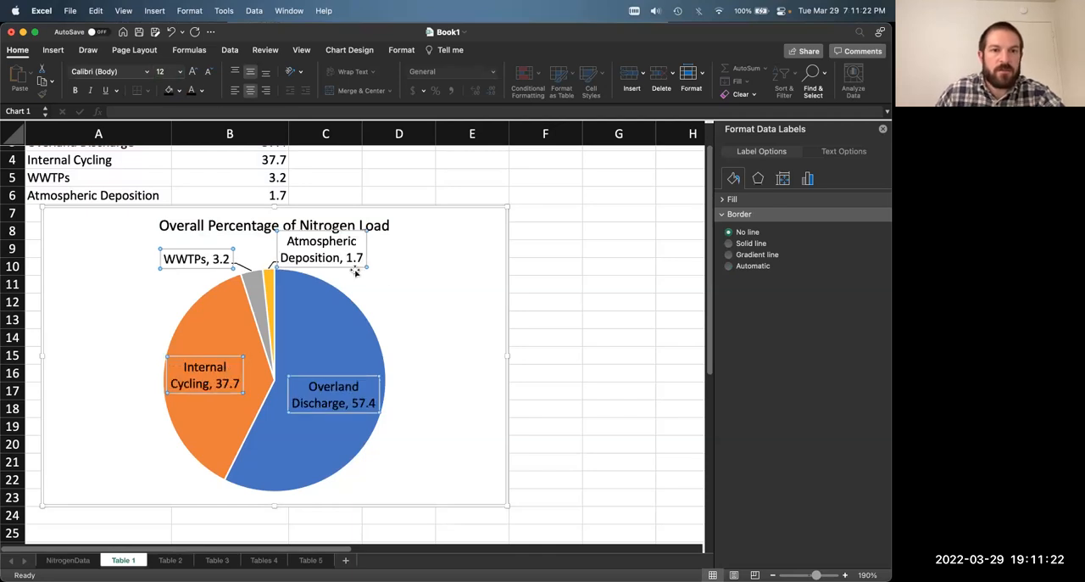
click(424, 285)
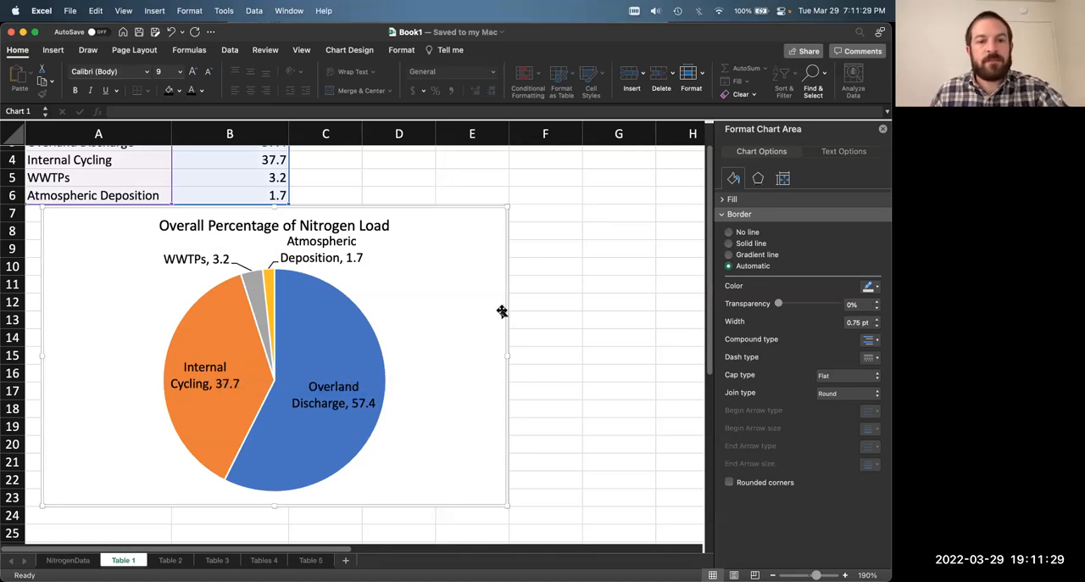
Step: Open the detailed label options for all of the pie chart's data labels
scroll(436, 317, up, 1)
scroll(436, 319, down, 1)
scroll(435, 319, up, 1)
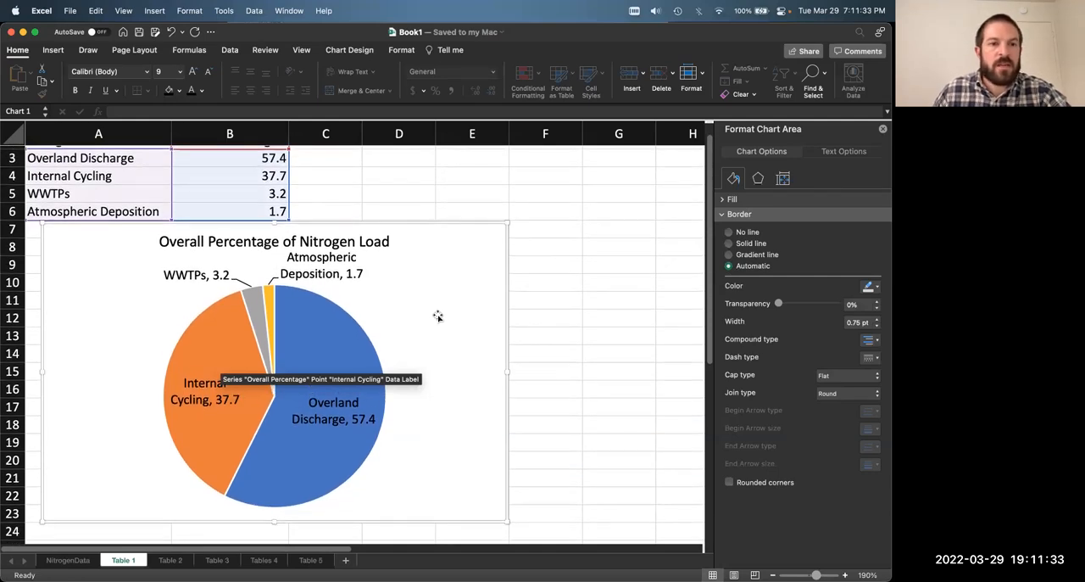
click(336, 243)
click(208, 276)
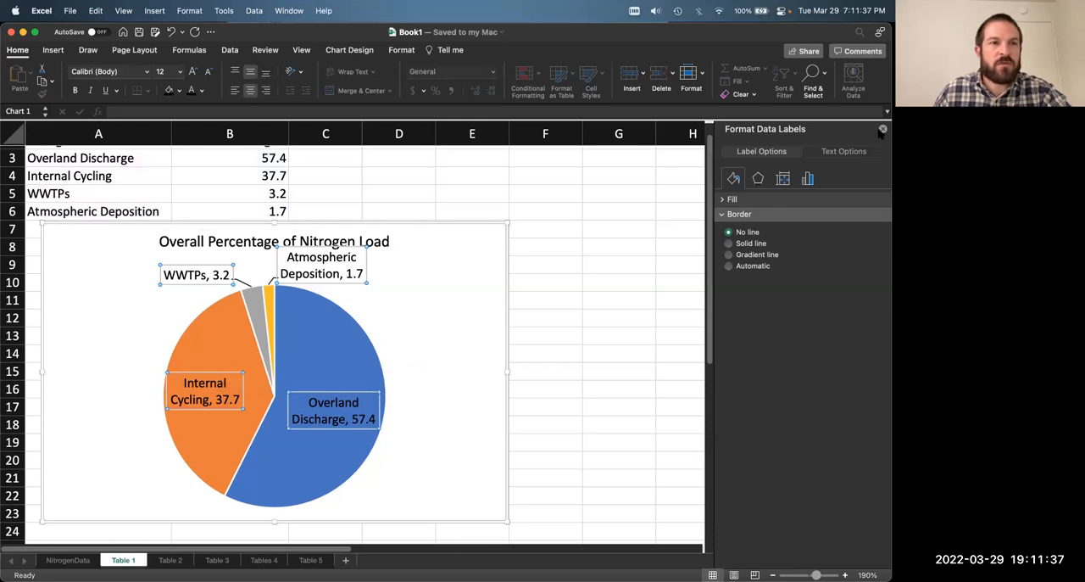
click(368, 51)
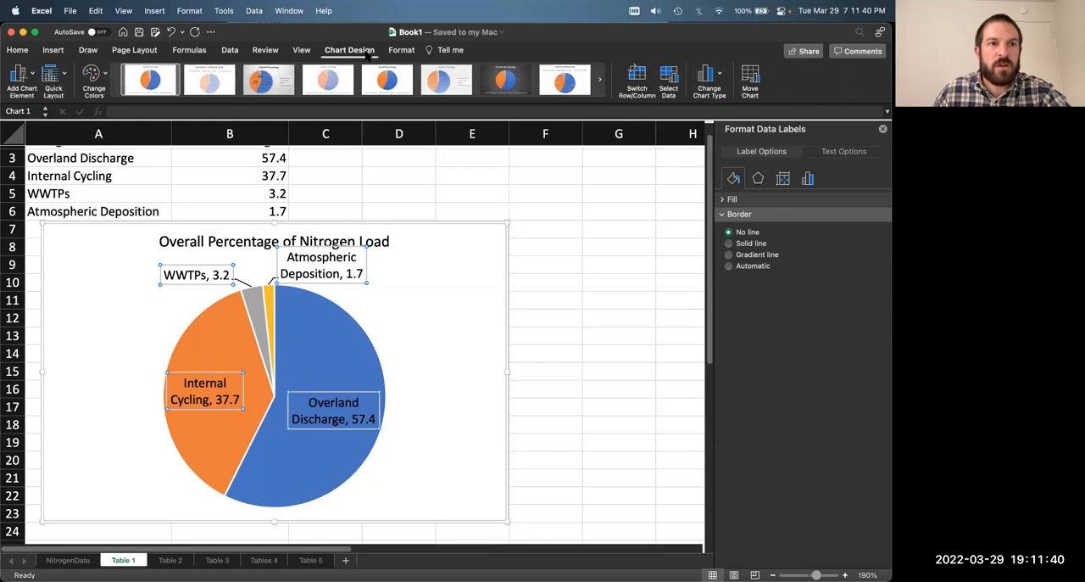
click(28, 74)
mouse_move(57, 109)
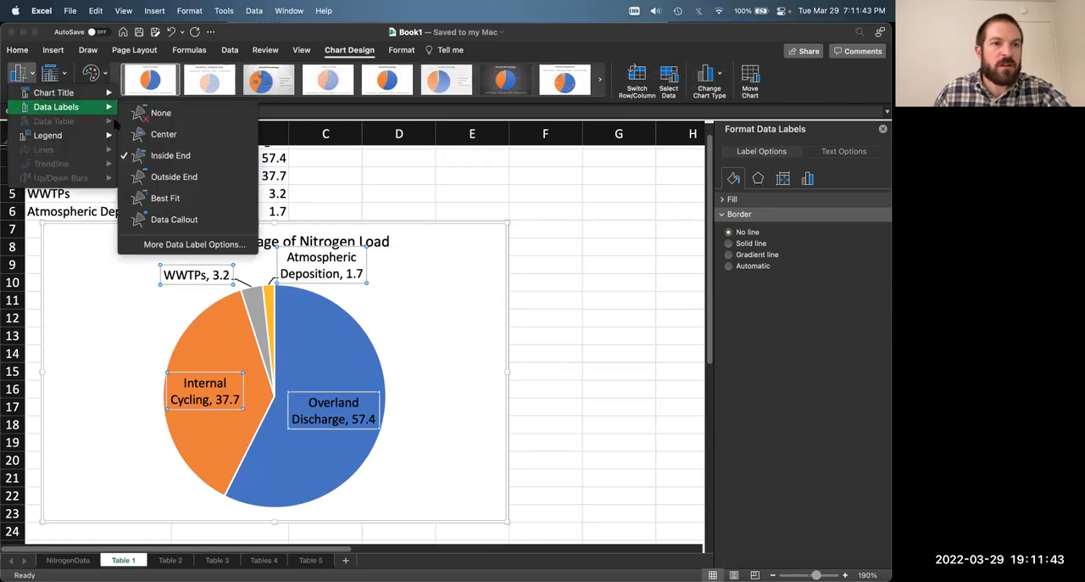
click(201, 244)
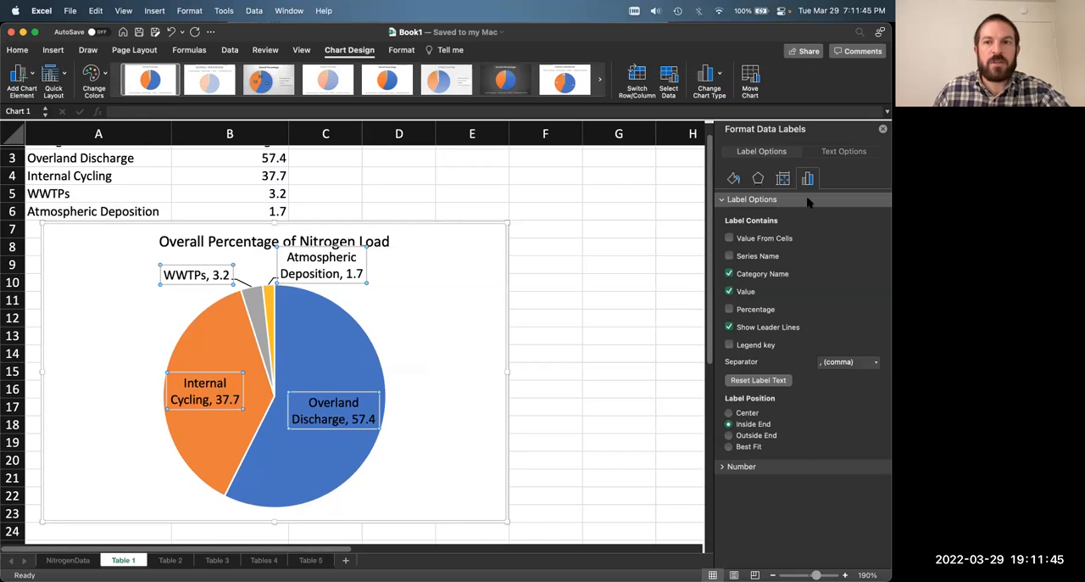
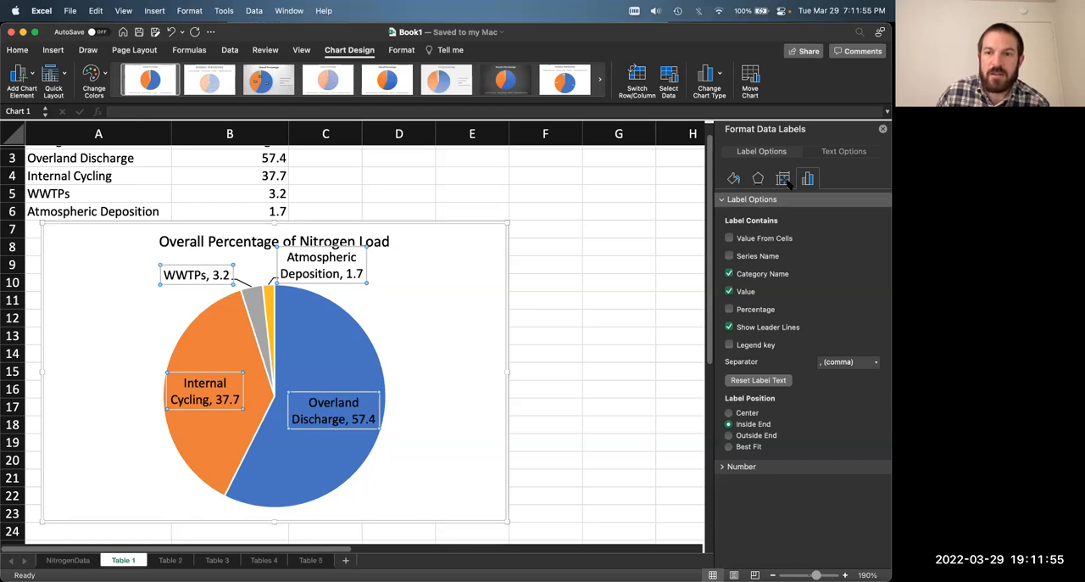
Step: Review the text fill and outline options of the pie's data labels, keeping the text fill solid
click(838, 151)
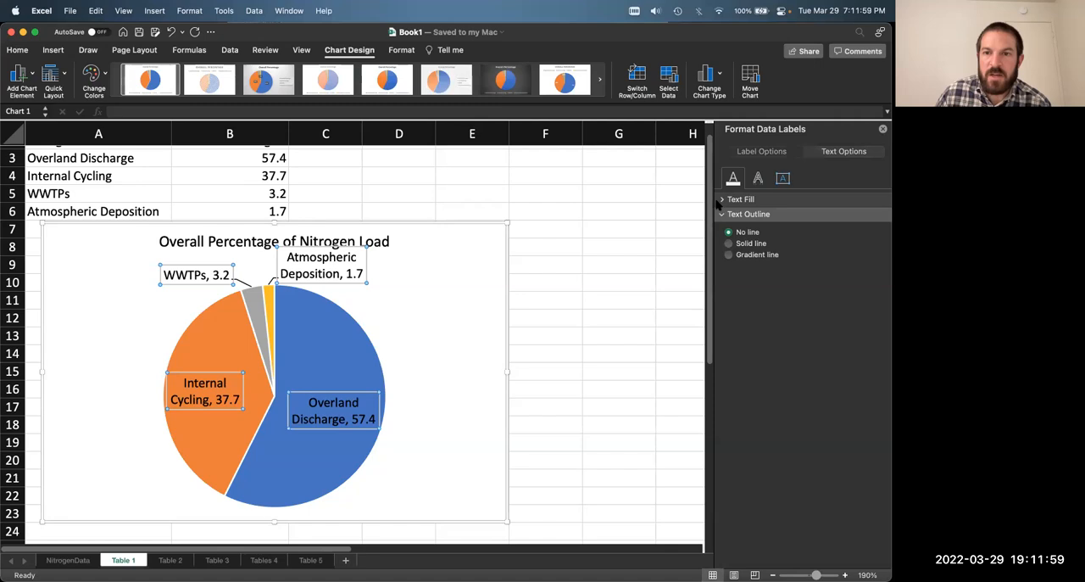
click(721, 200)
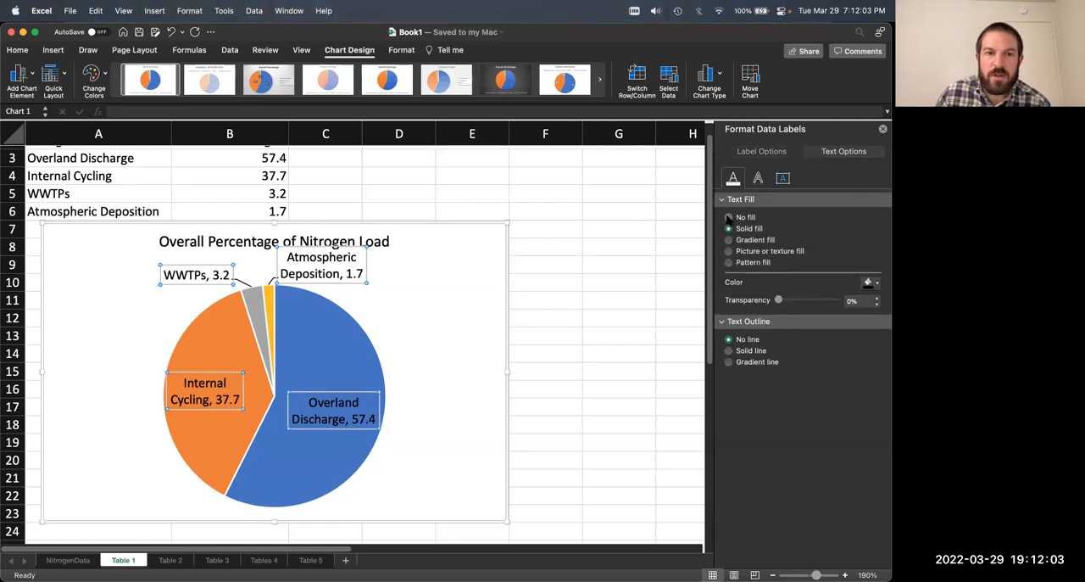
click(728, 218)
click(729, 229)
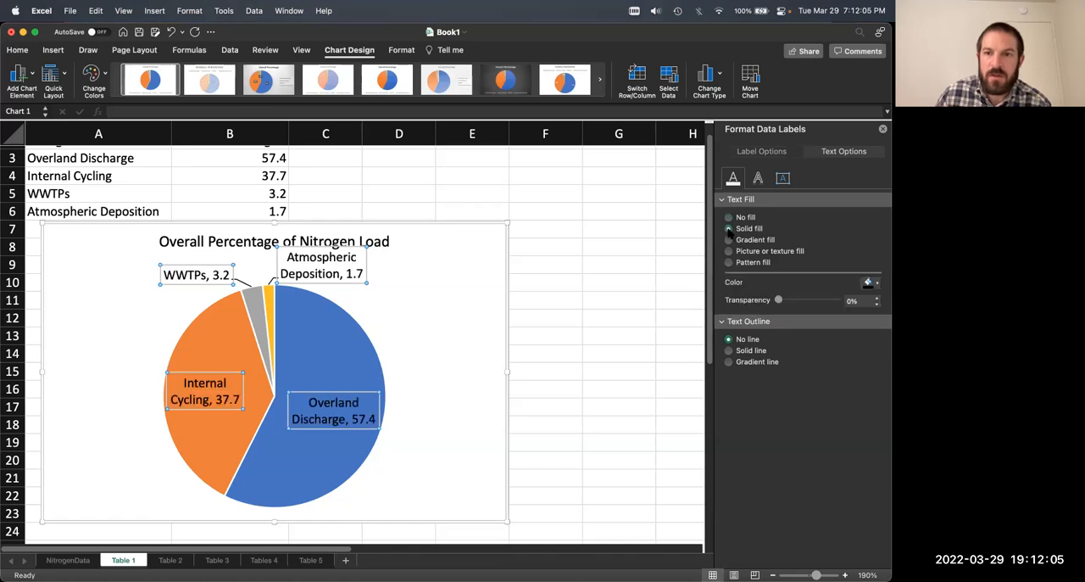
Step: Set the text shadow transparency of the pie's data labels to 100% and deselect the chart
click(758, 179)
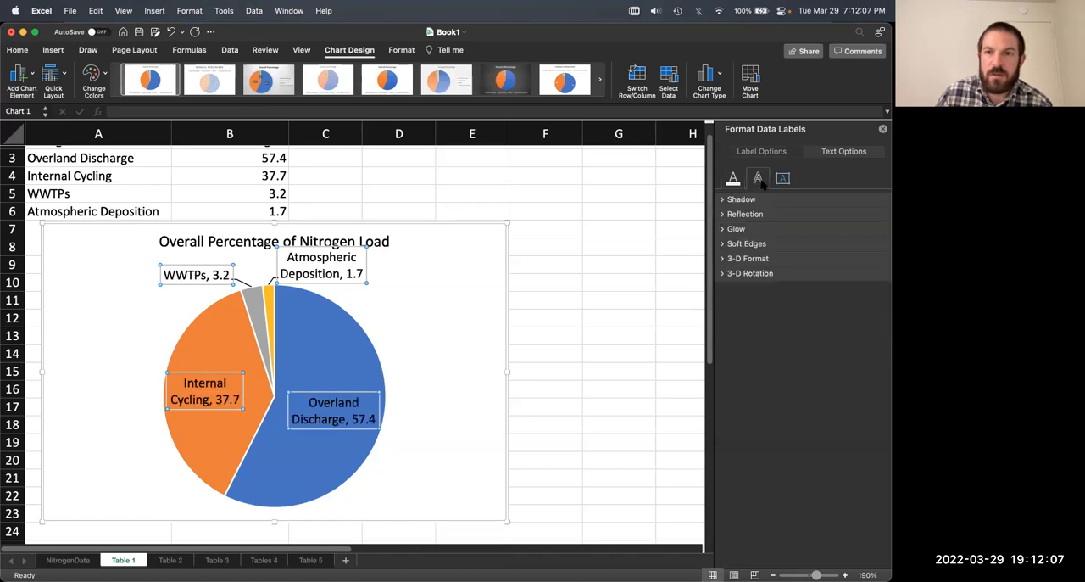
click(726, 201)
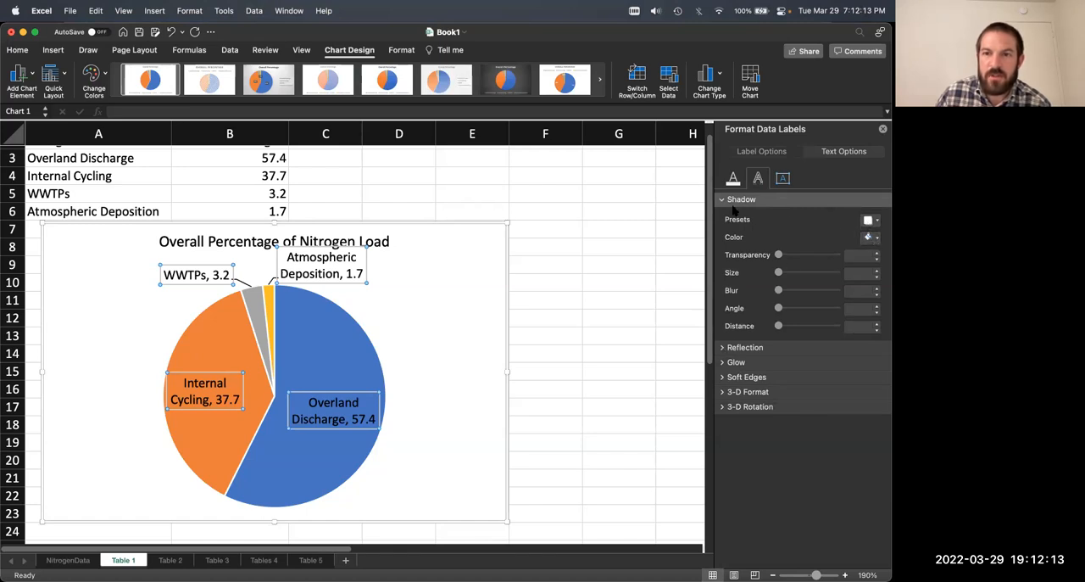
drag(780, 255, 836, 255)
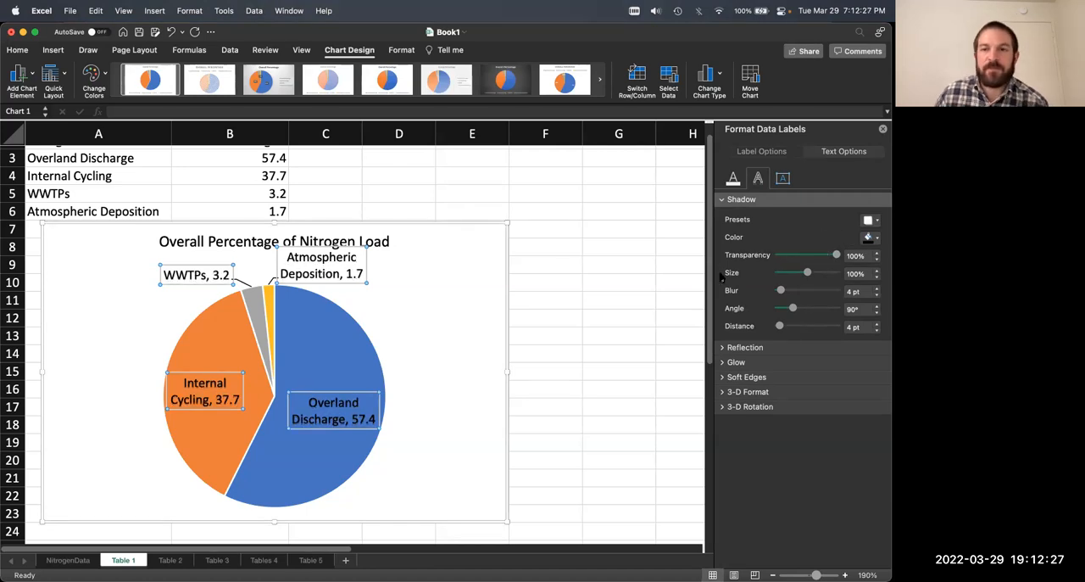
click(725, 201)
click(536, 245)
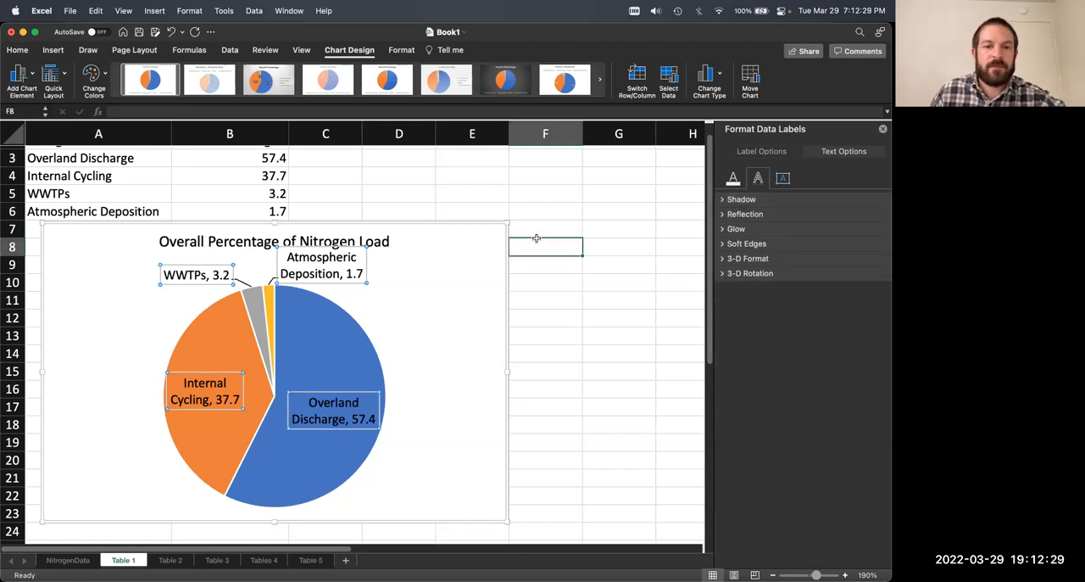
Step: On the Table 2 sheet, insert a pie chart from the nitrogen sources and overland percentages in A2:B10
click(169, 560)
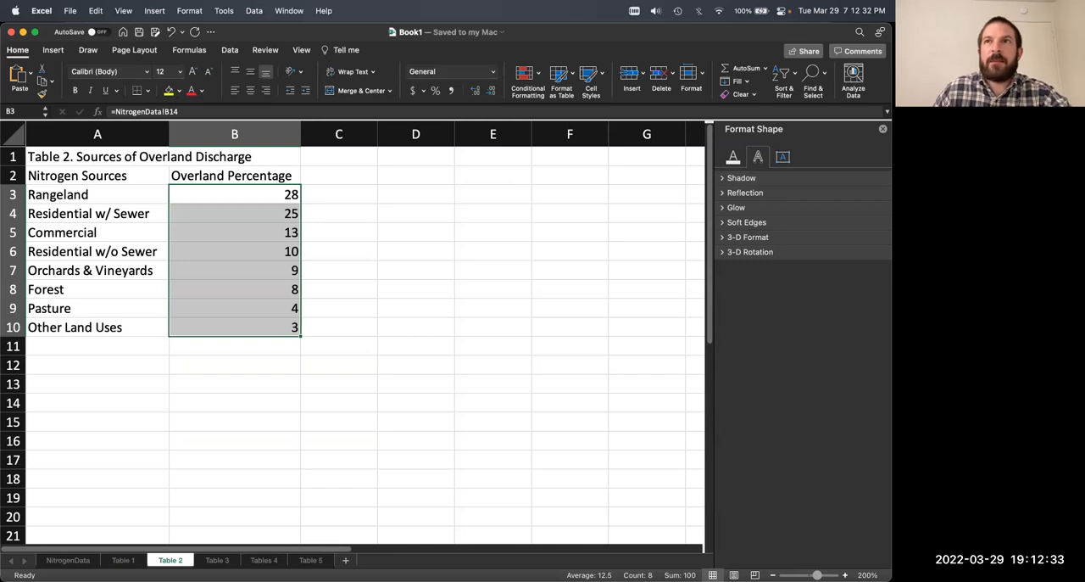
click(357, 310)
drag(119, 179, 280, 327)
click(55, 50)
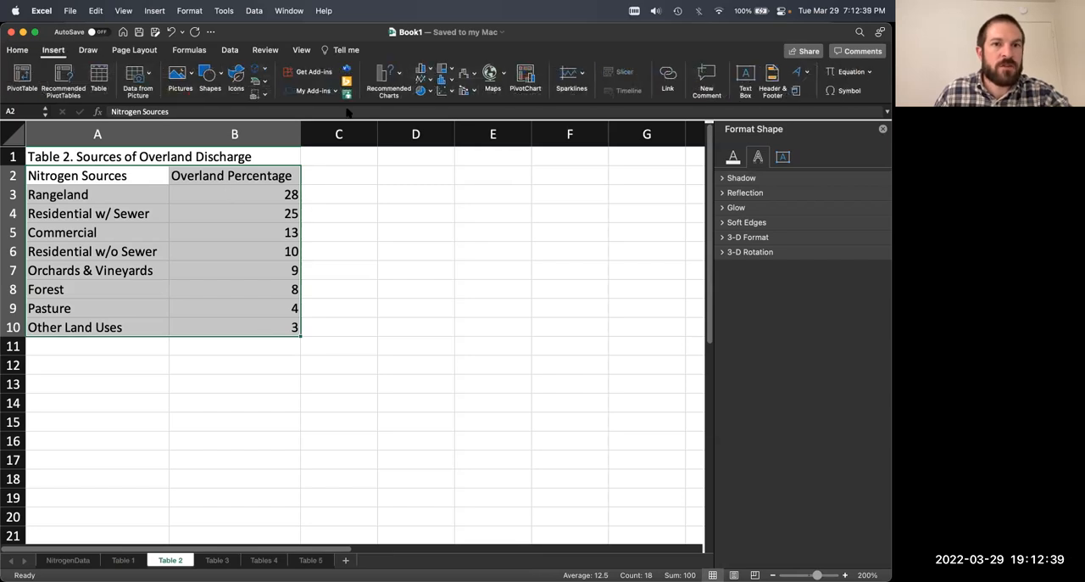
click(387, 75)
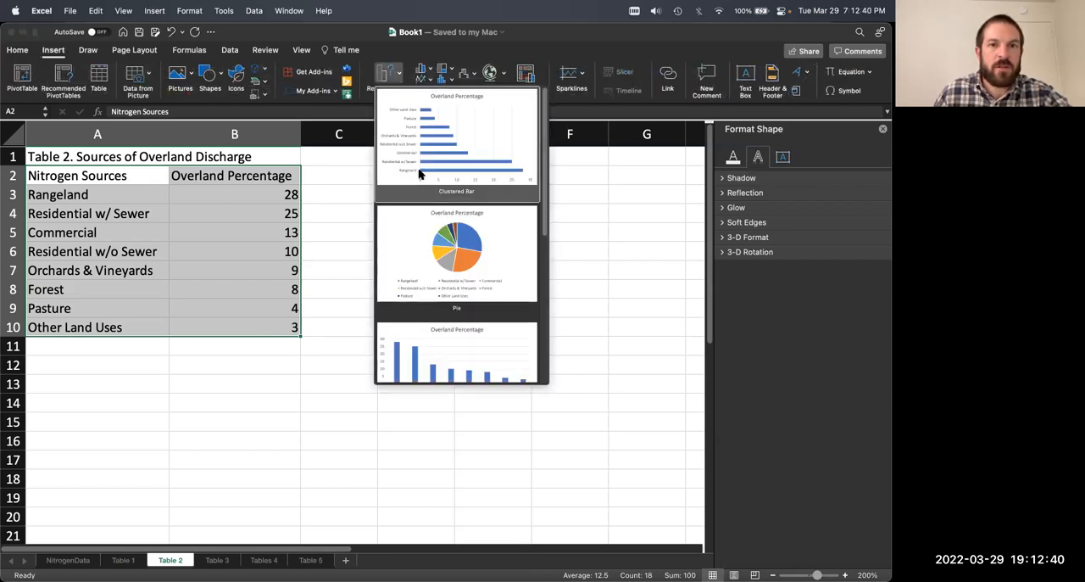
click(456, 254)
Step: Move the new pie chart directly below the Table 2 data and stretch it down to about row 29
drag(395, 229, 293, 334)
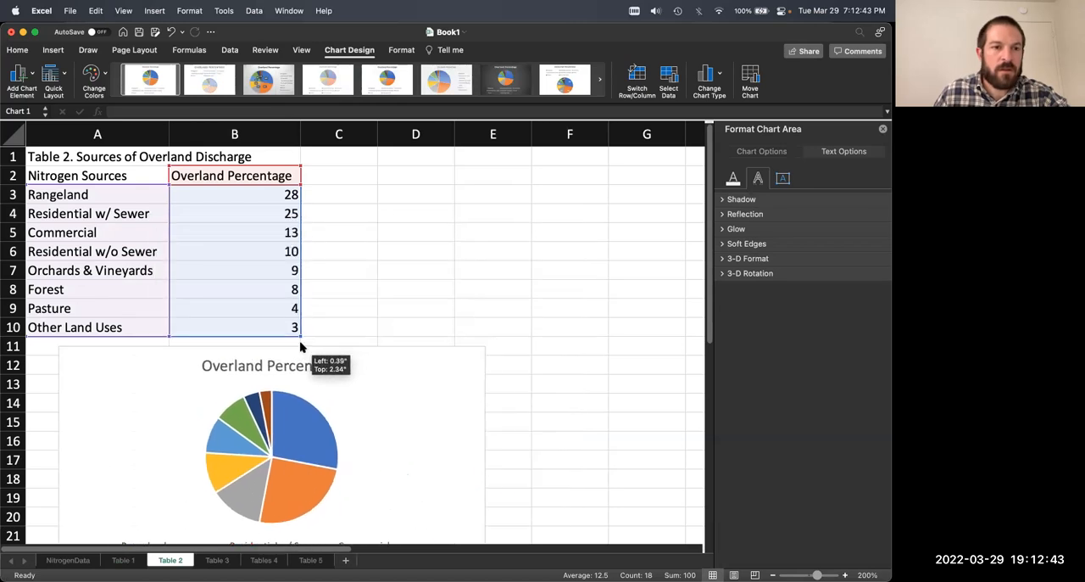
scroll(376, 284, down, 5)
drag(266, 430, 266, 524)
Step: Retitle the Table 2 pie chart "Percentage of Overland Discharge of Nitrogen"
click(310, 188)
click(312, 190)
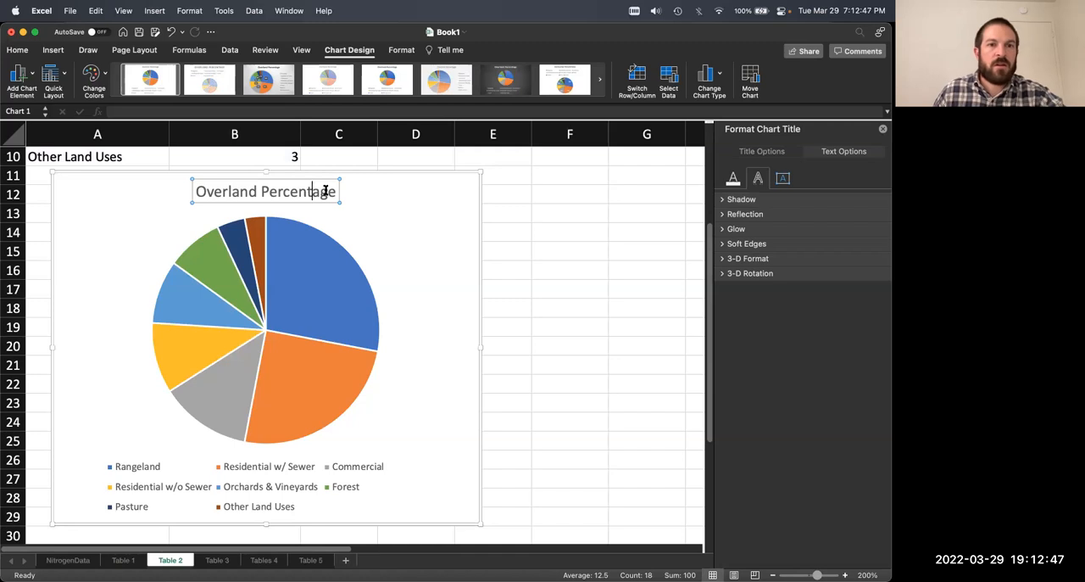
mouse_move(263, 235)
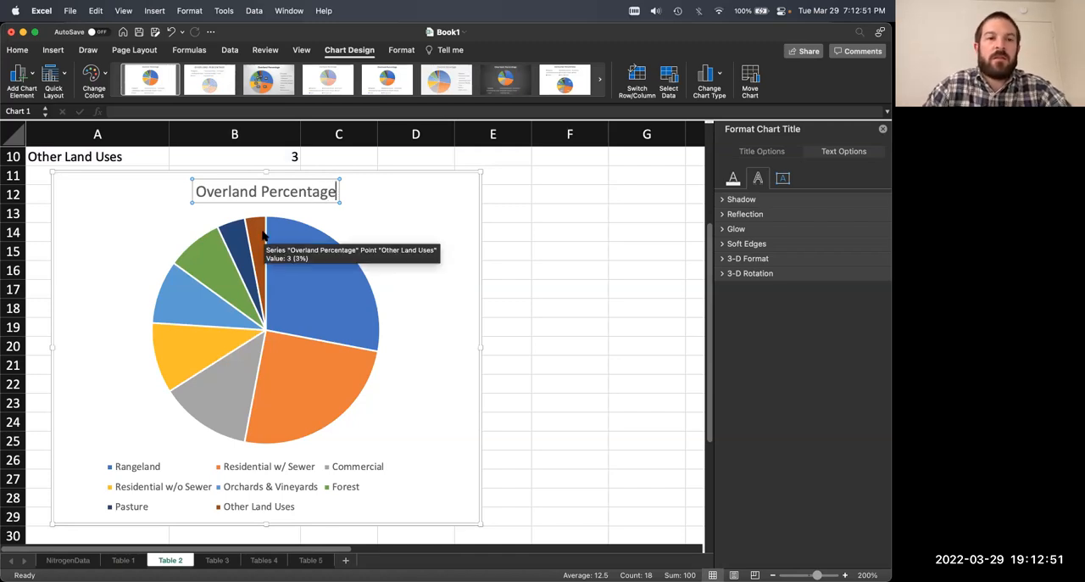
key(super+a)
text(Perce)
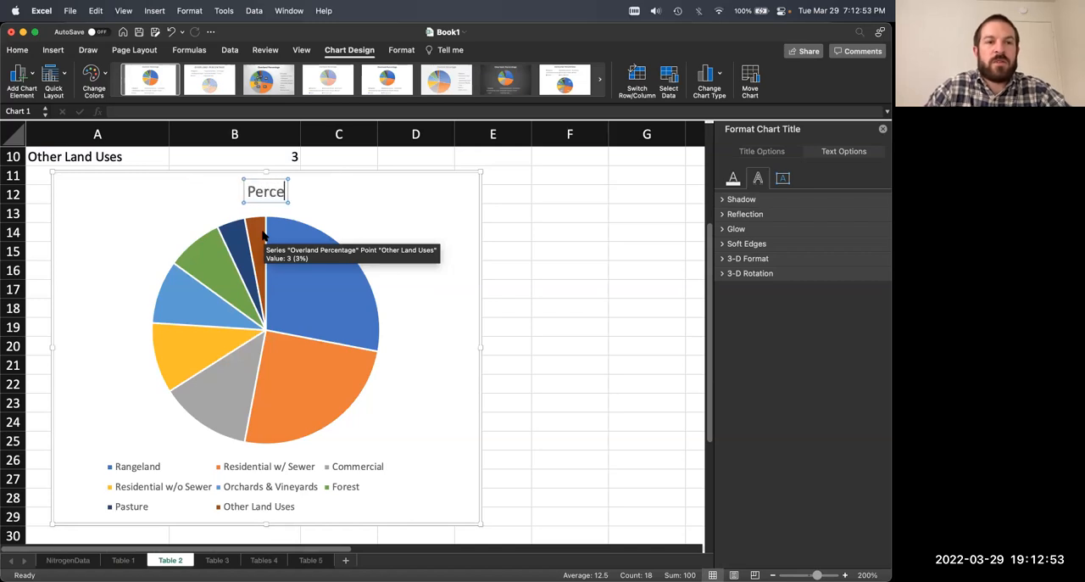
text(ntage of Overland D)
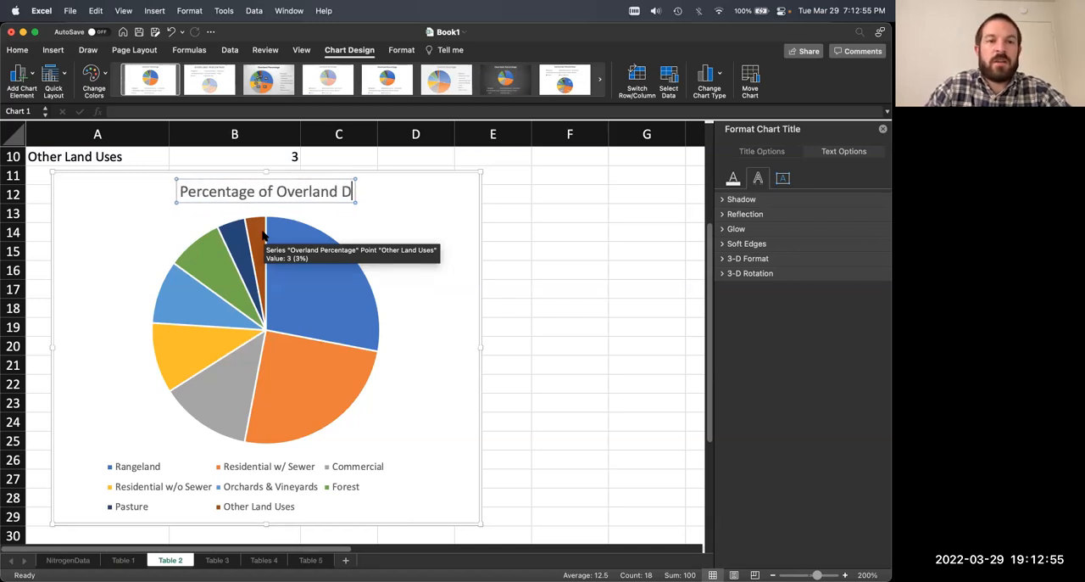
text(ischarge of Nitrogen)
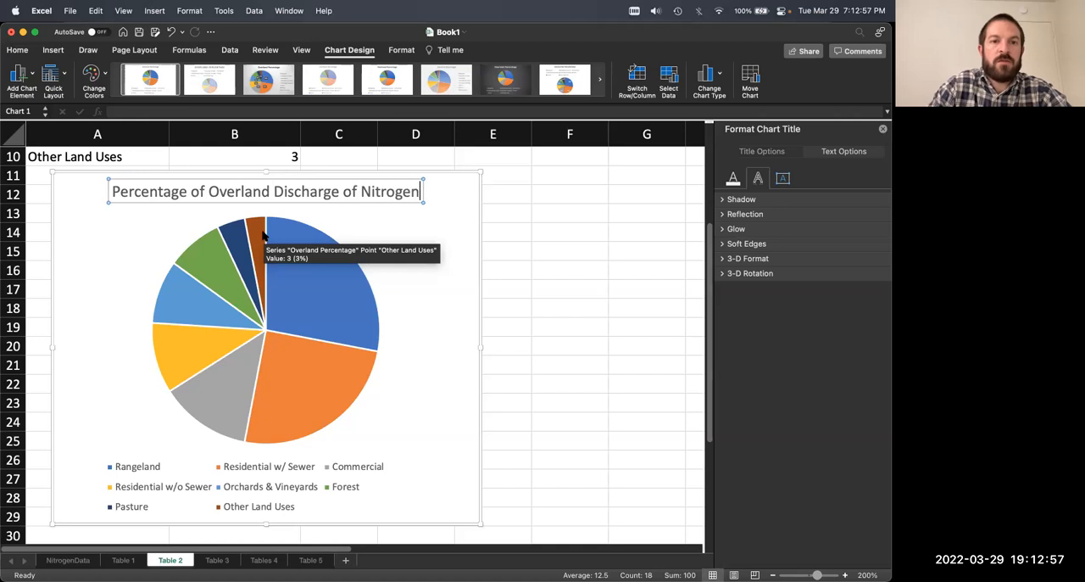
click(424, 269)
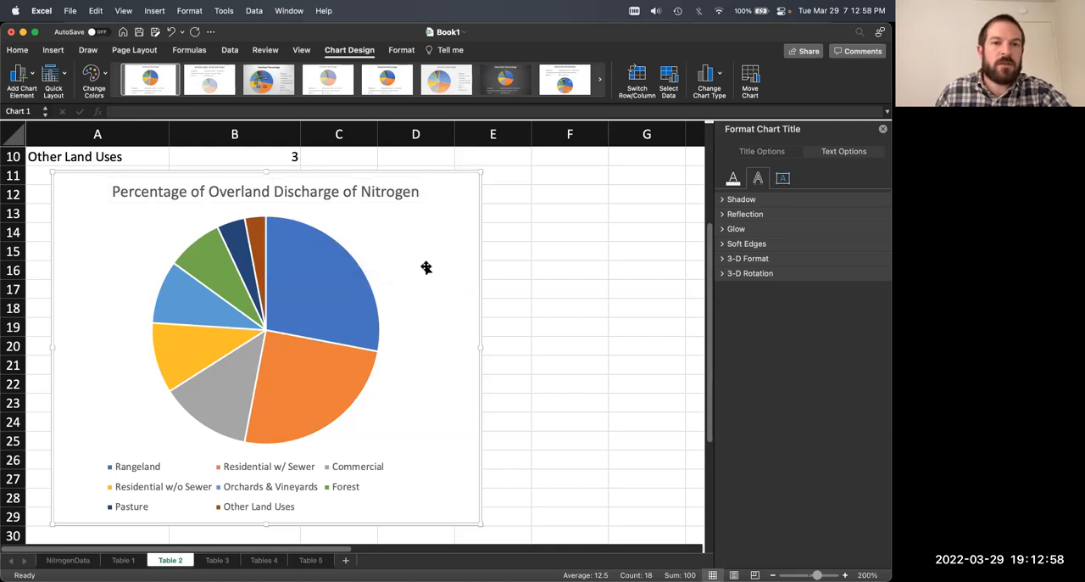
click(301, 196)
click(412, 230)
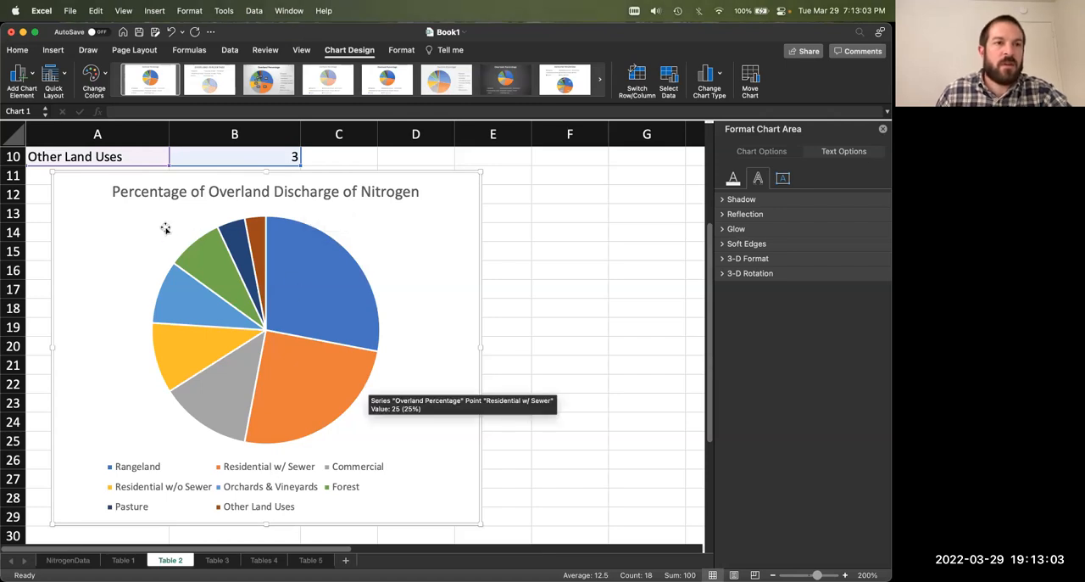
Step: Add data labels showing category name and value to the Table 2 pie chart, and delete its legend
click(29, 78)
mouse_move(51, 107)
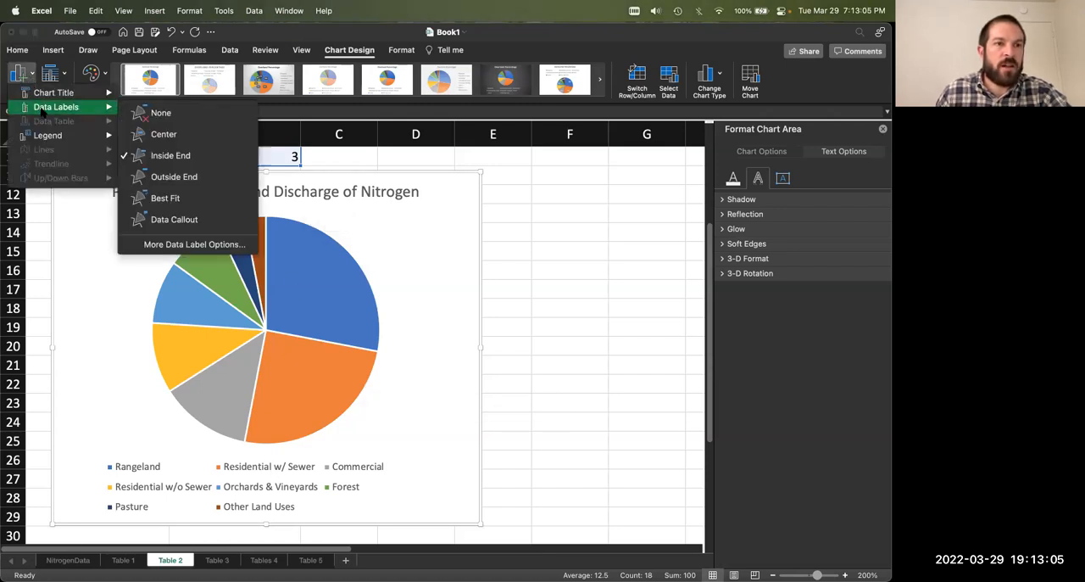
click(184, 246)
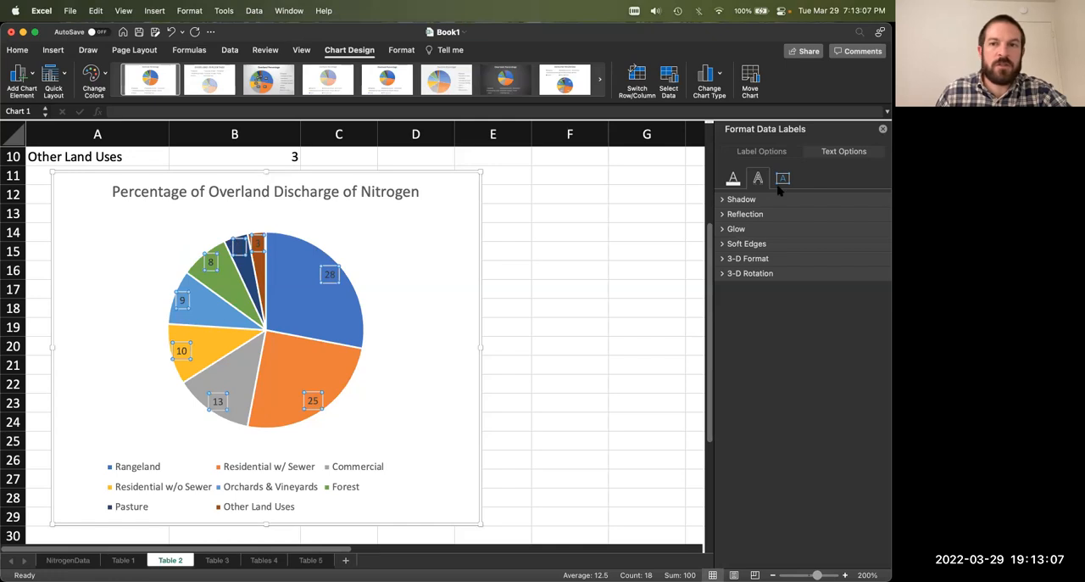
click(782, 151)
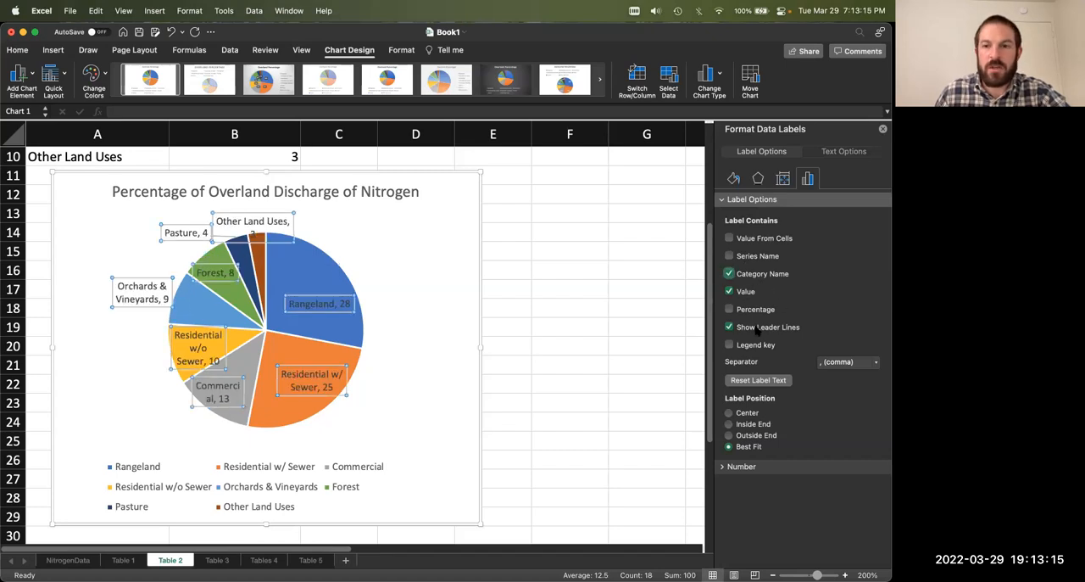
click(274, 464)
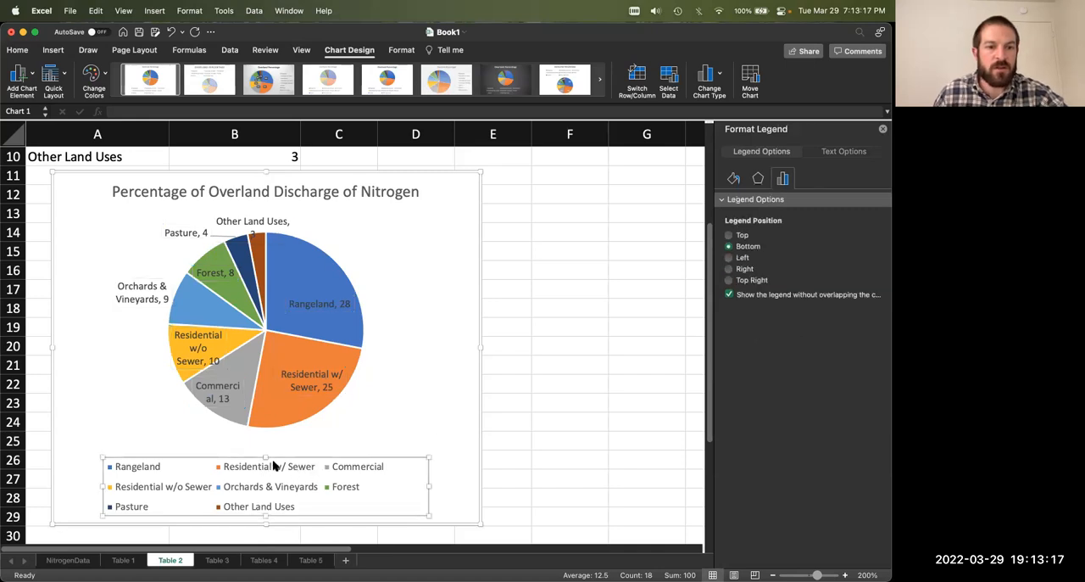
key(Delete)
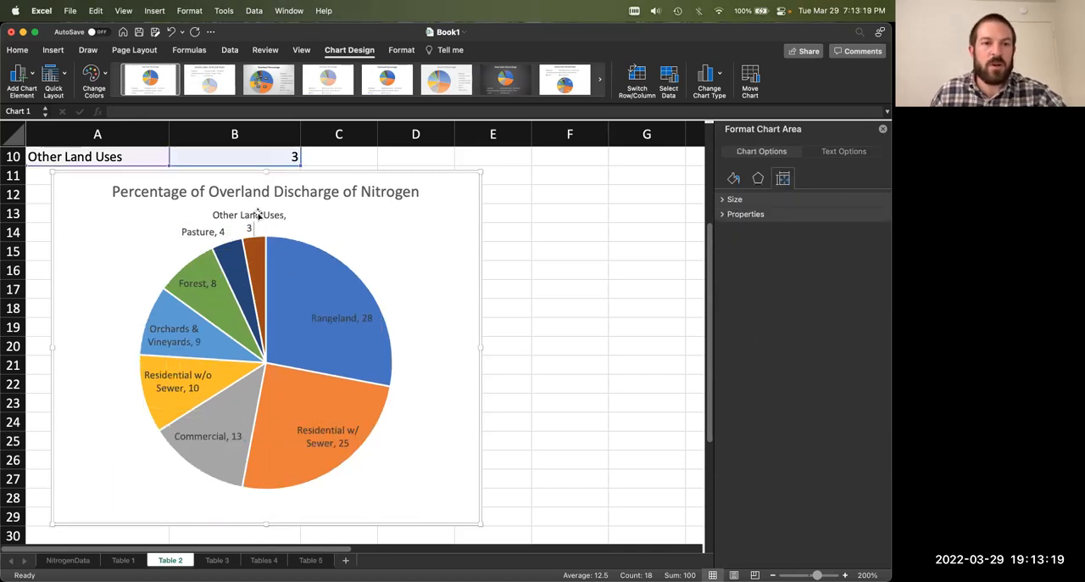
Step: Make all data labels of the Table 2 pie chart black with font size 12
click(208, 236)
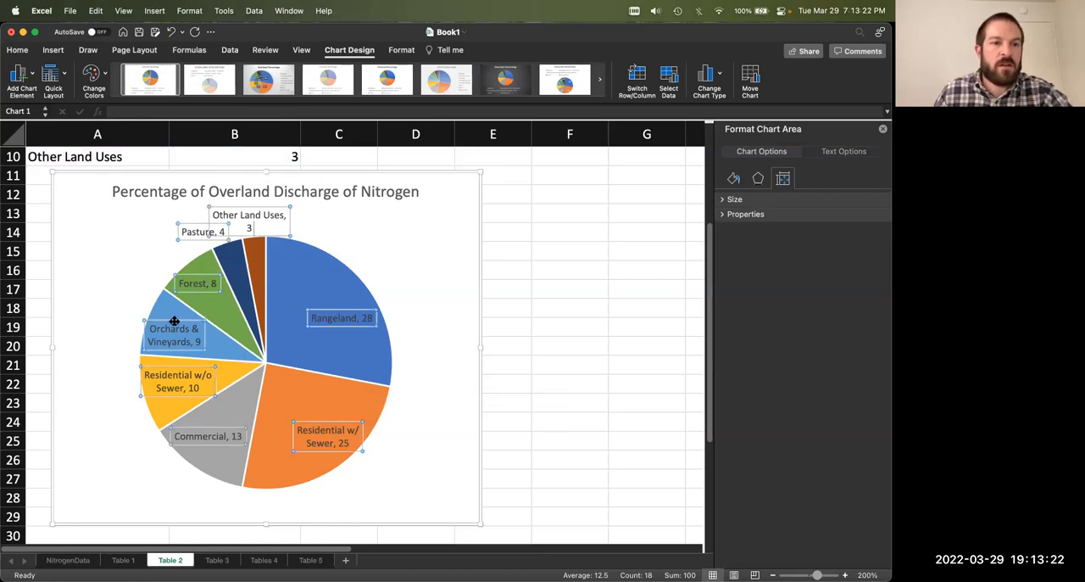
click(19, 50)
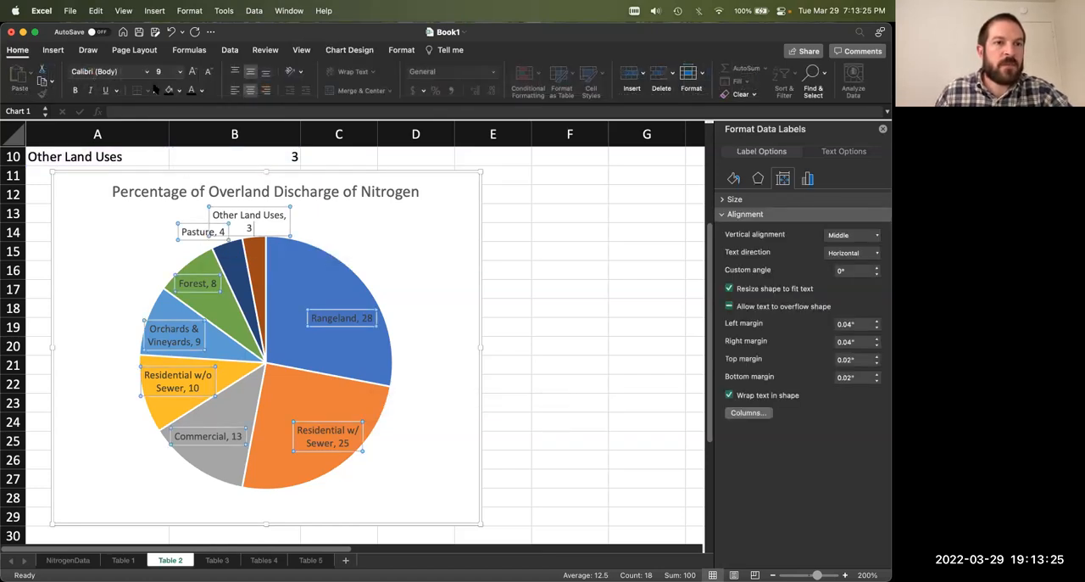
click(191, 90)
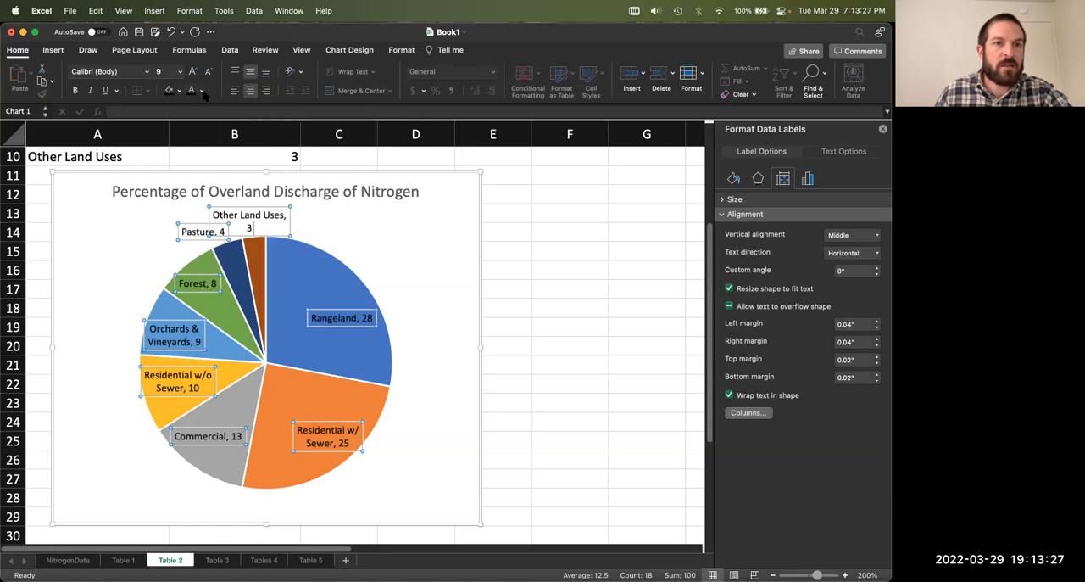
key(Return)
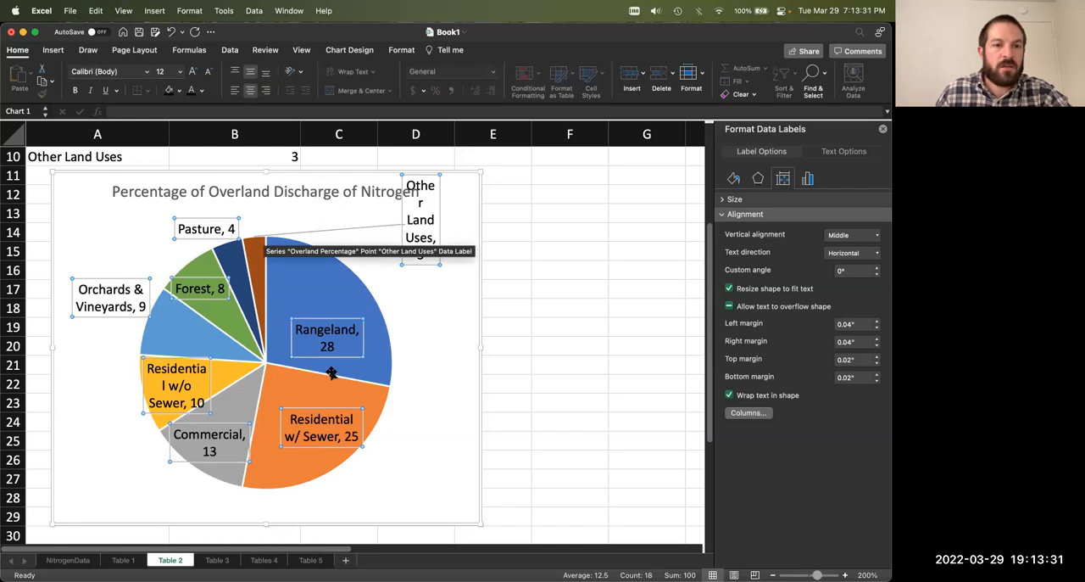
Step: Change the Table 2 chart title's text color to black, keeping it on a single line
click(310, 196)
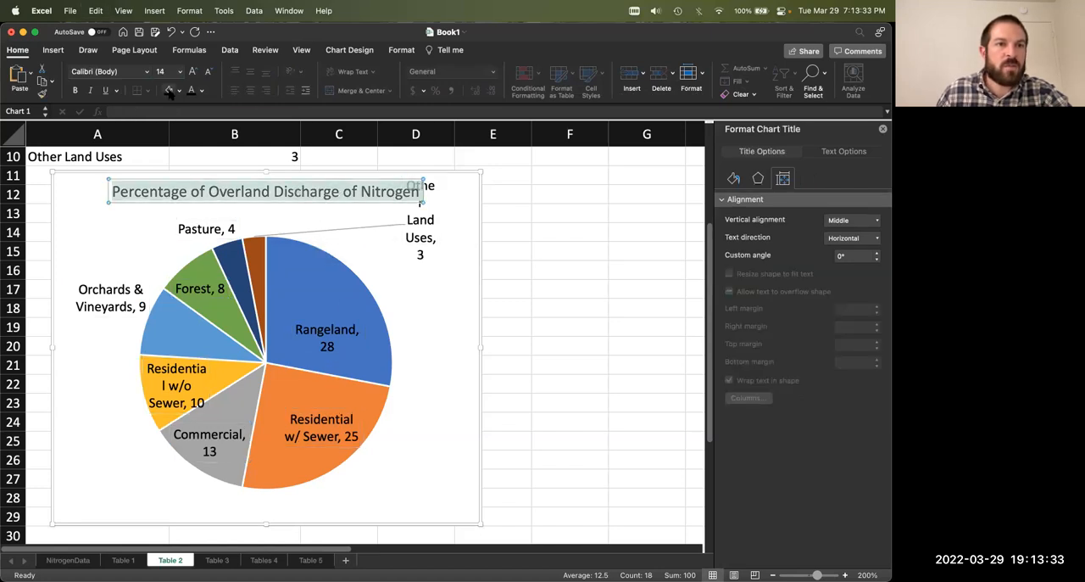
click(374, 193)
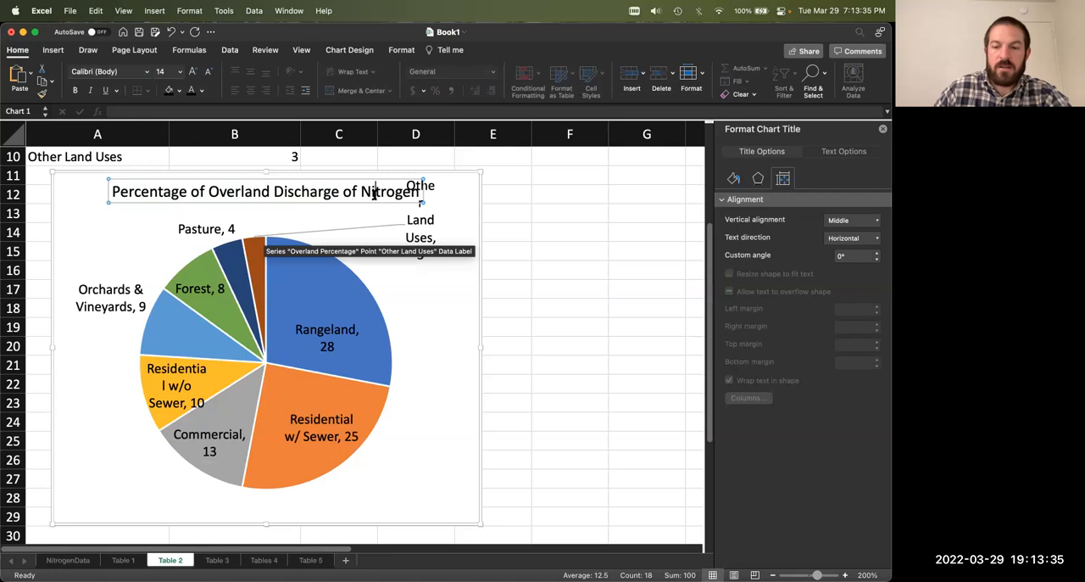
key(Return)
key(BackSpace)
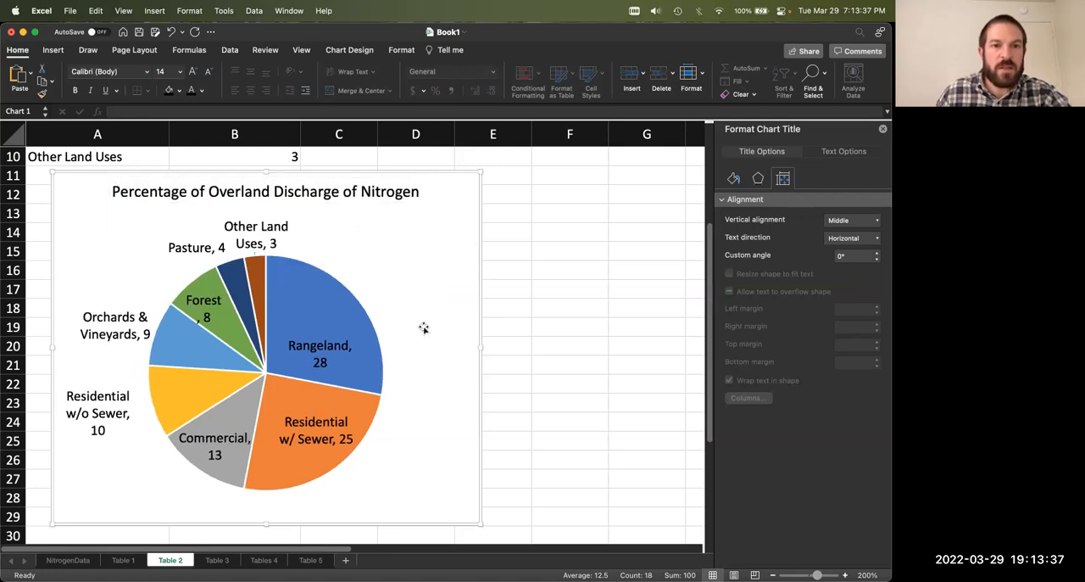
click(422, 333)
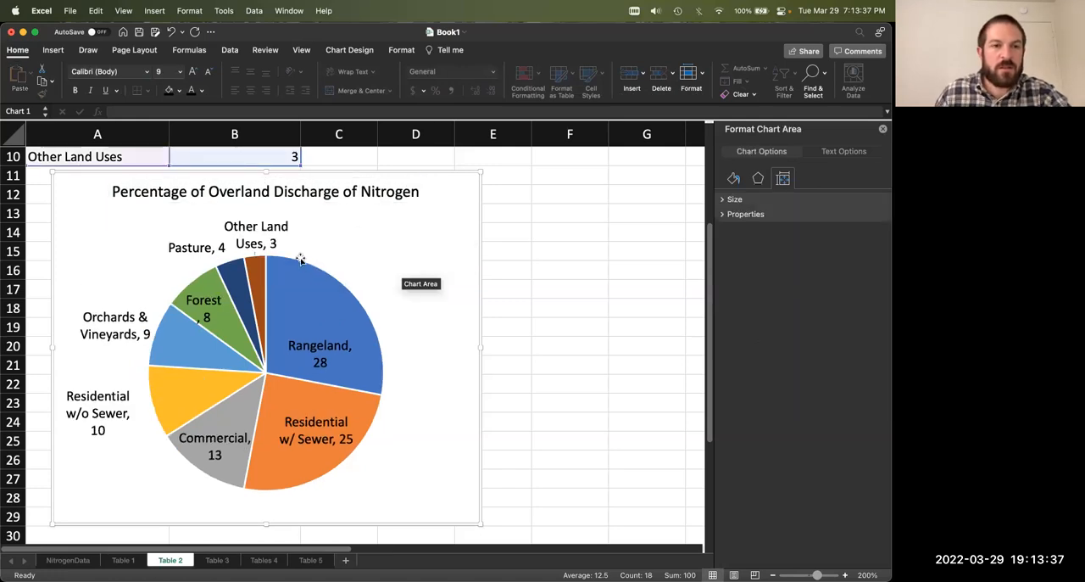
Step: Move the Pasture, Orchards & Vineyards and Residential w/o Sewer labels outward from the pie so their leader lines show
click(127, 330)
mouse_move(117, 335)
mouse_down()
mouse_move(195, 341)
mouse_move(116, 344)
mouse_up()
click(113, 390)
drag(117, 432, 117, 462)
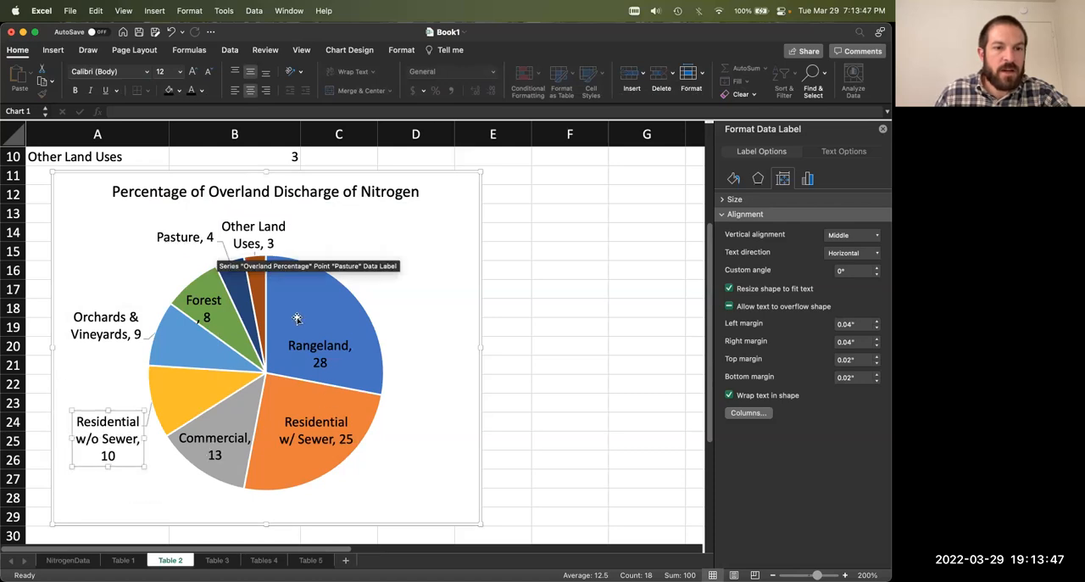
Step: Widen the Forest data label so its comma stays on the same line as the name
click(193, 307)
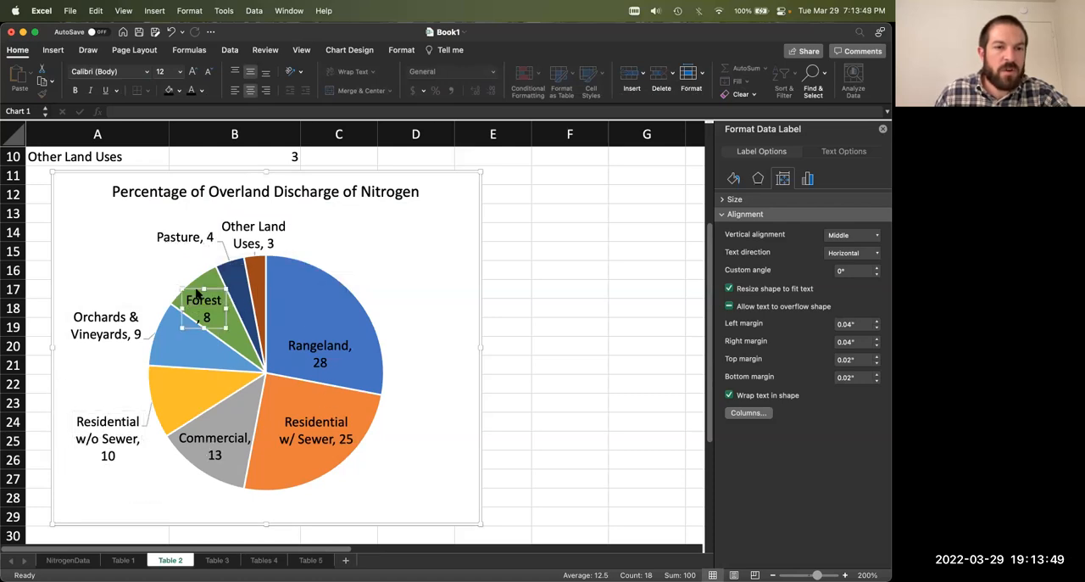
double_click(205, 318)
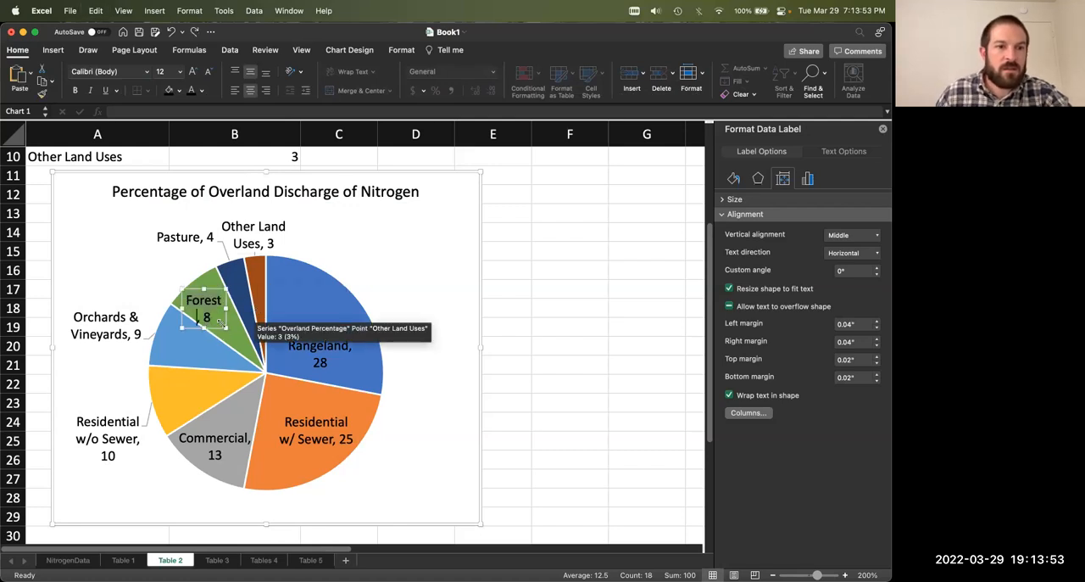
drag(226, 328, 231, 330)
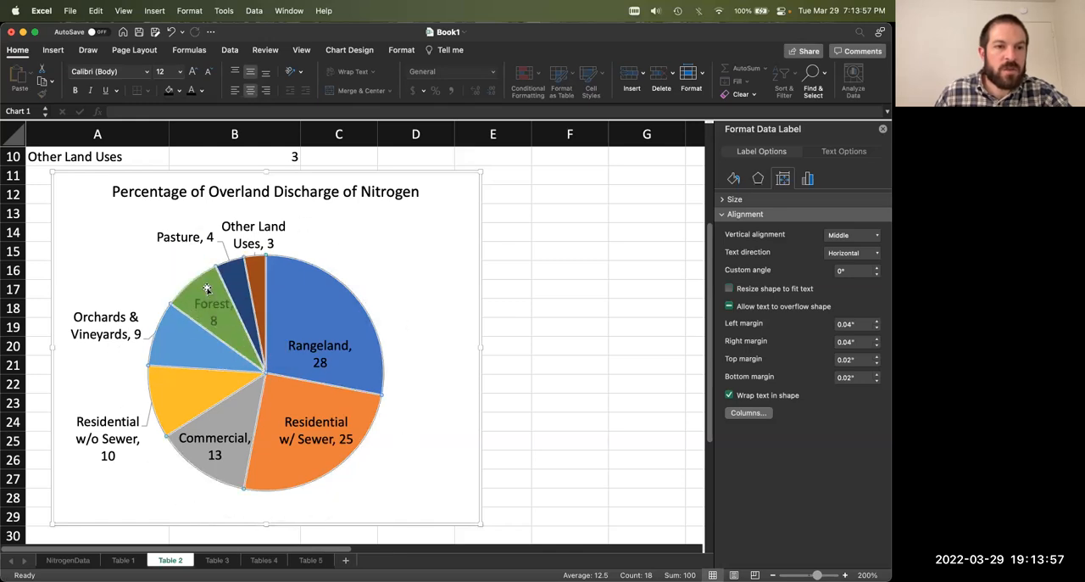
Step: Move the Forest, Other Land Uses, Pasture and Orchards & Vineyards data labels outward from the pie so their leader lines show
click(211, 309)
drag(211, 309, 134, 245)
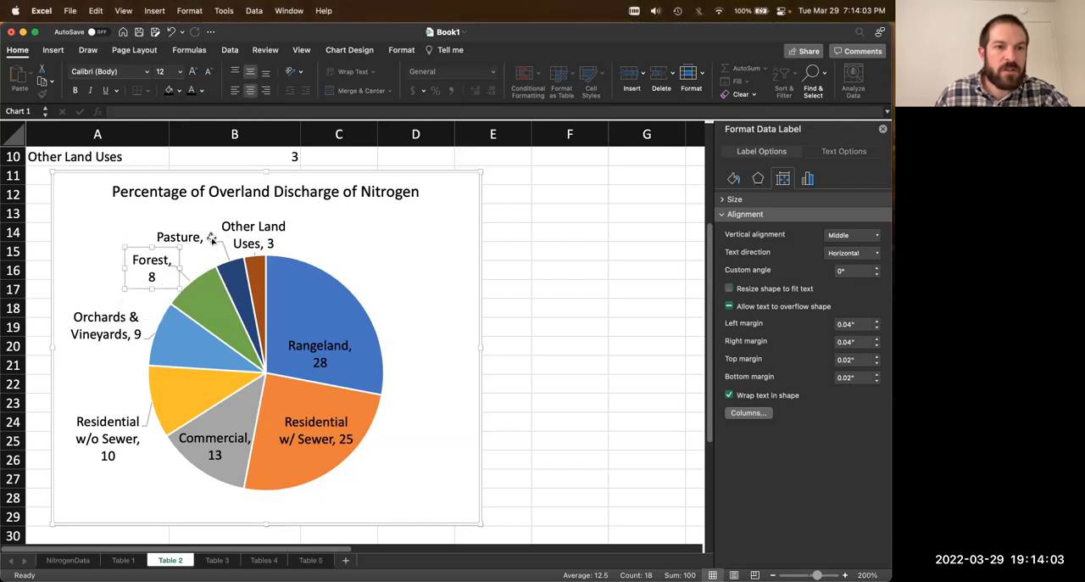
click(251, 226)
drag(266, 217, 306, 213)
click(200, 238)
drag(200, 238, 187, 224)
click(85, 339)
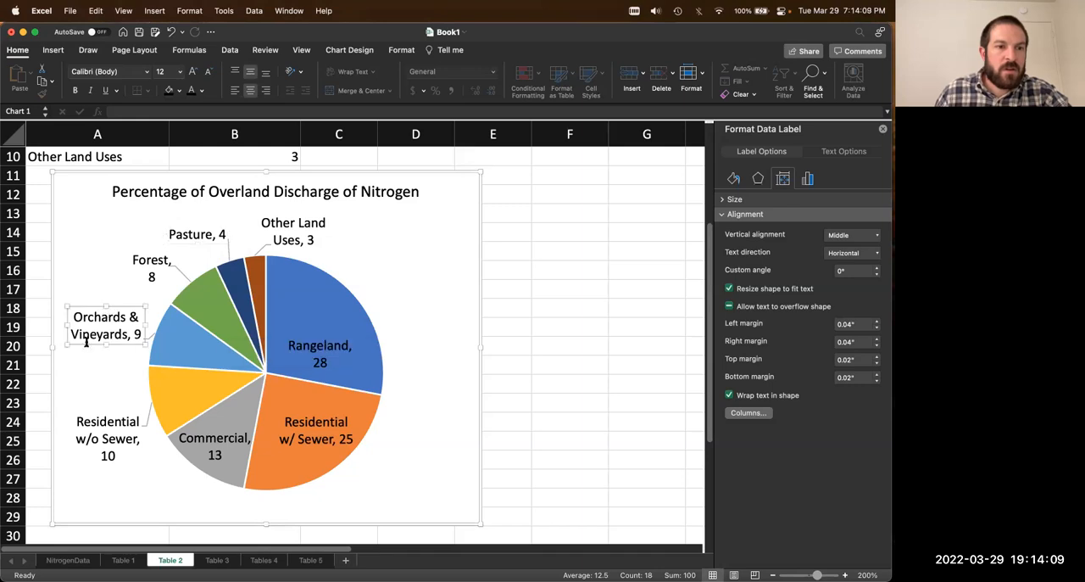
drag(81, 346, 77, 347)
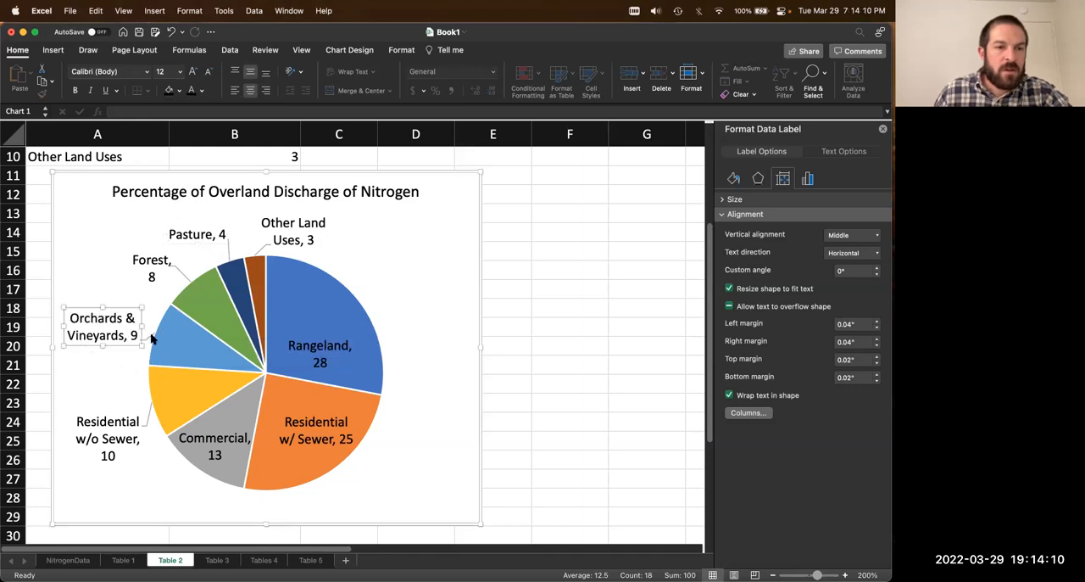
Step: Make the Orchards & Vineyards data label box slightly taller
click(180, 275)
click(184, 278)
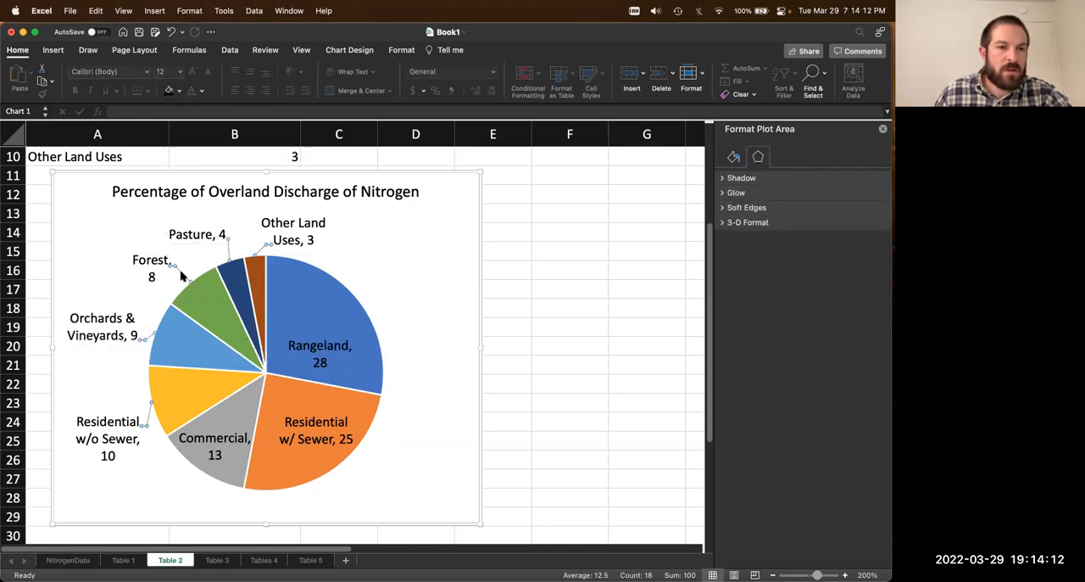
click(132, 269)
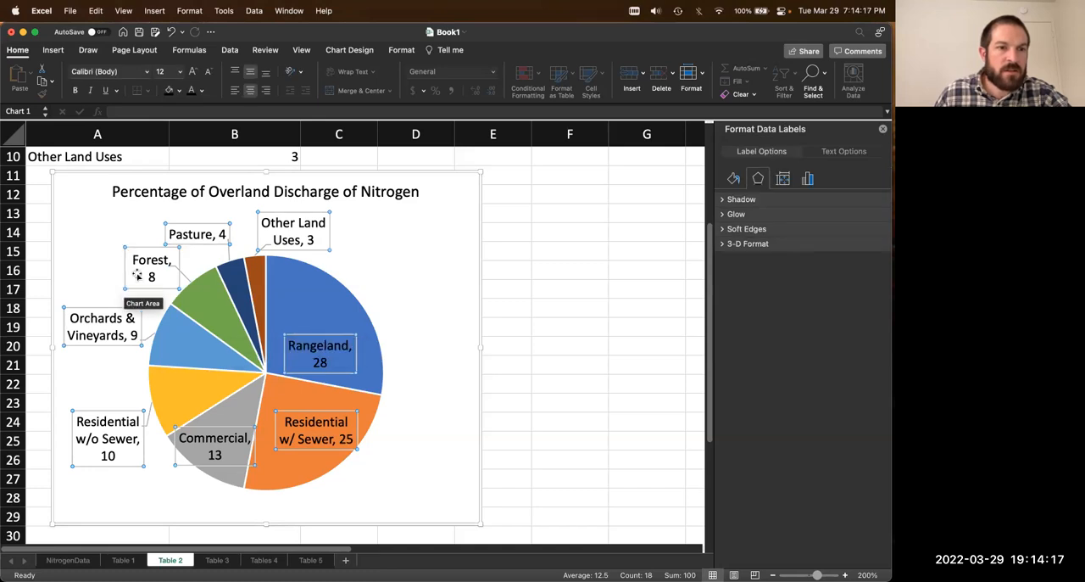
click(137, 273)
click(119, 333)
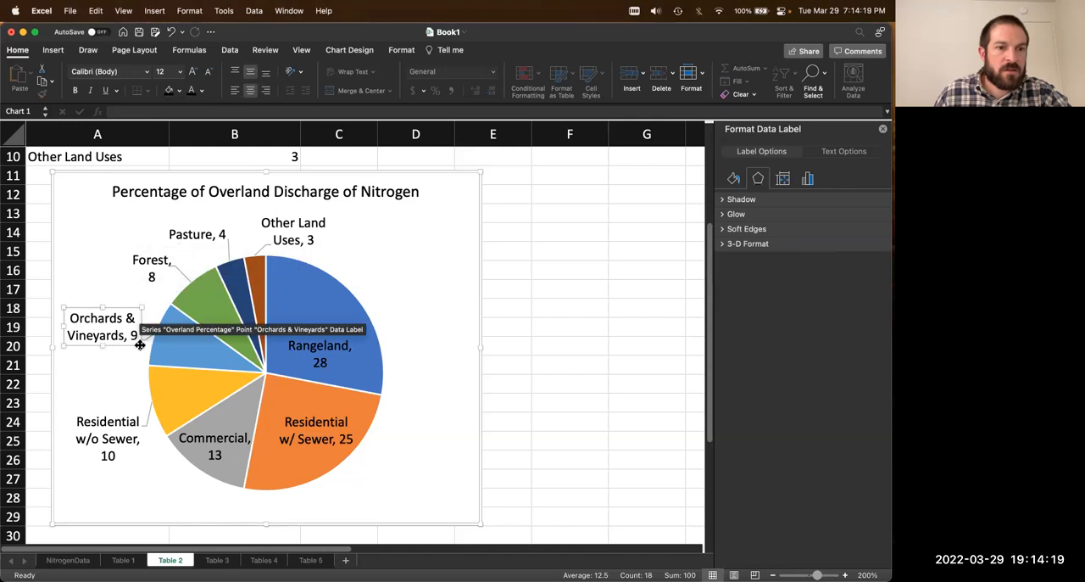
drag(103, 346, 104, 355)
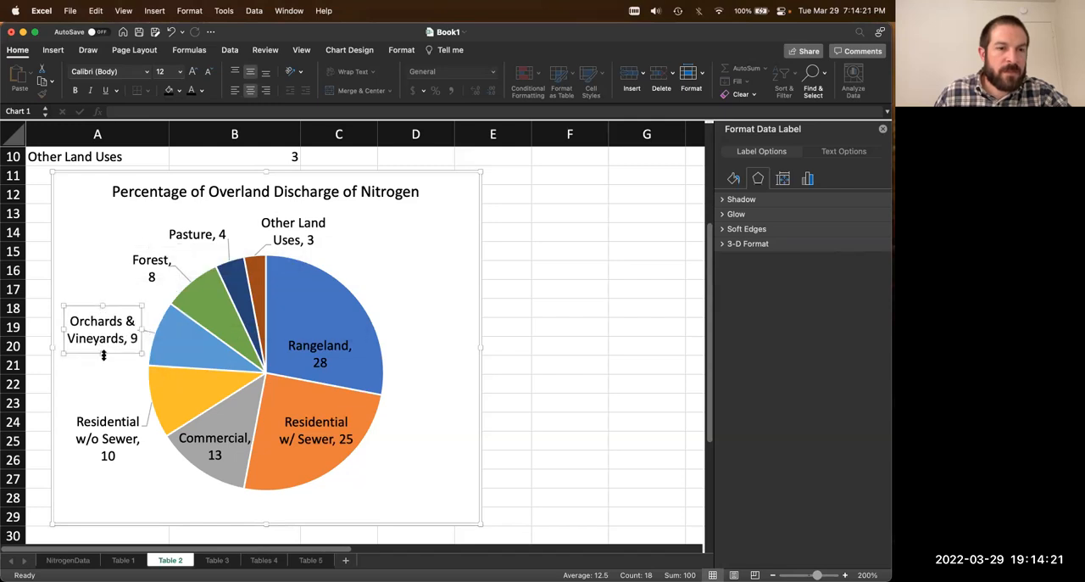
Step: Put the value in the Orchards & Vineyards label on its own line and enlarge the label box downward to fit it
click(149, 259)
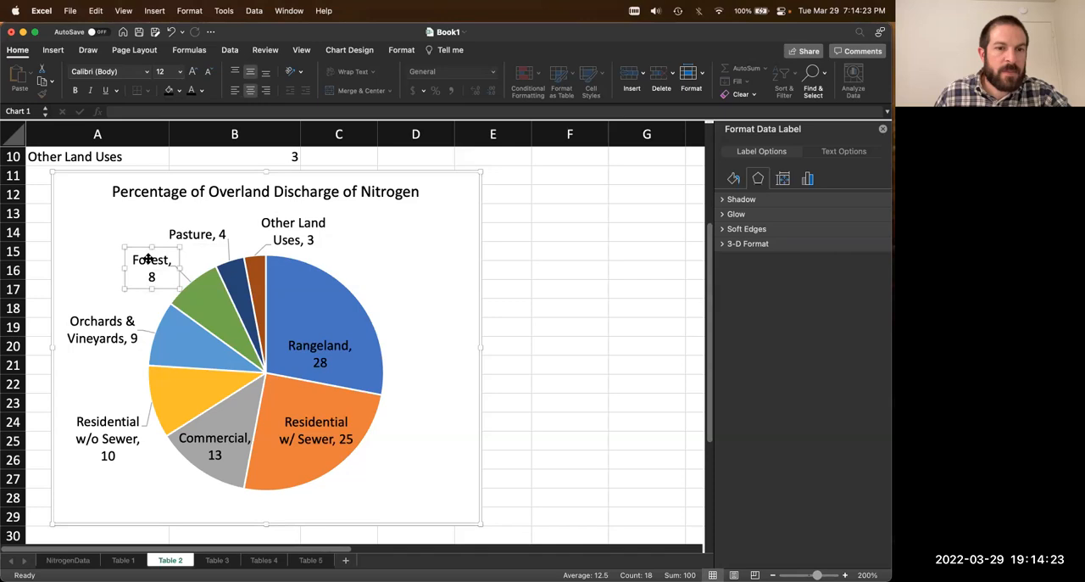
click(125, 333)
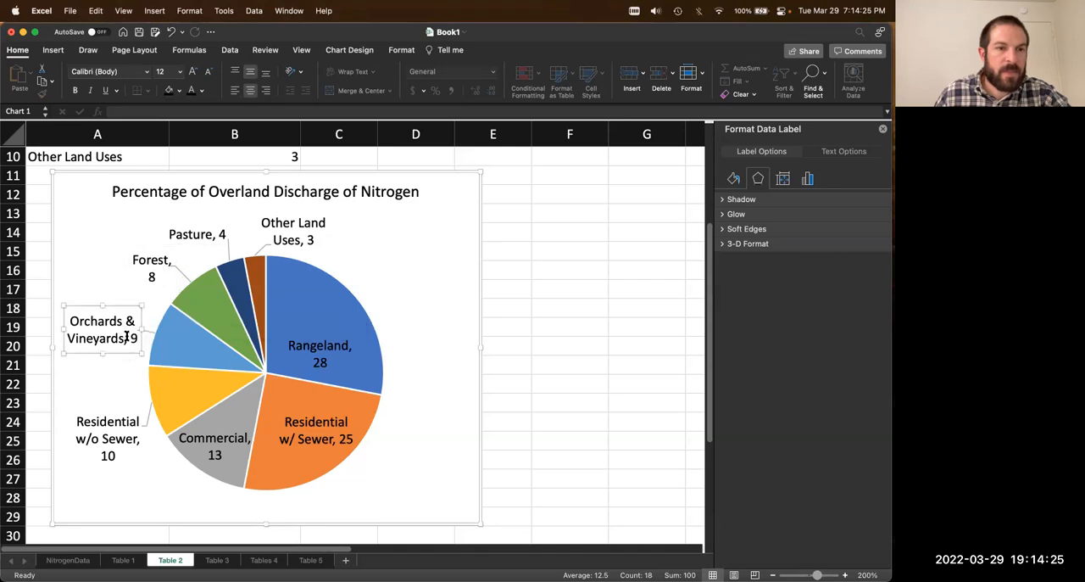
key(Return)
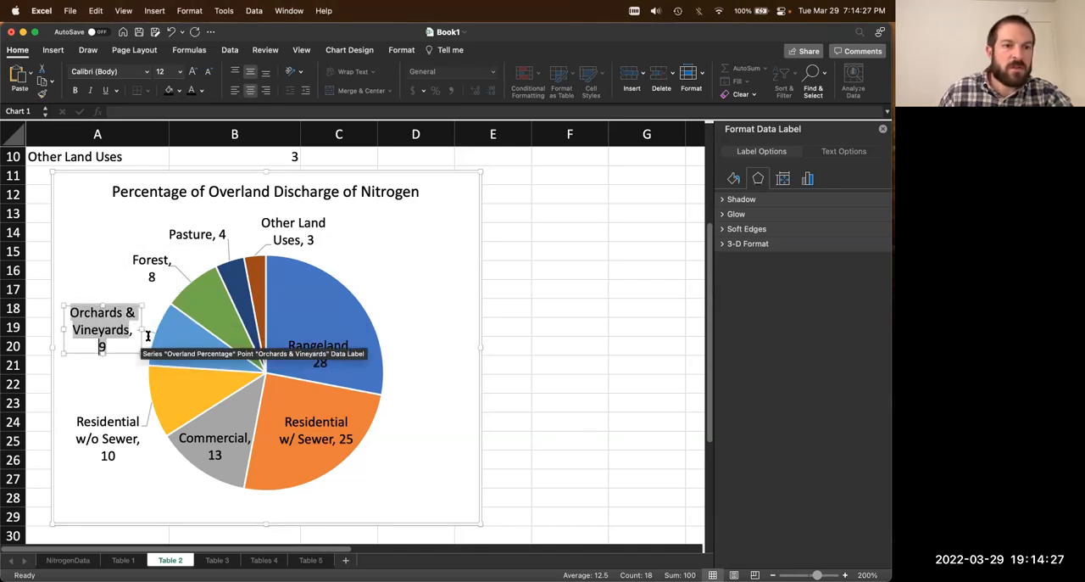
click(99, 279)
click(109, 348)
click(64, 353)
drag(63, 354, 62, 371)
Step: Put the values in the Pasture and Other Land Uses data labels on their own lines below the names
click(299, 241)
click(299, 241)
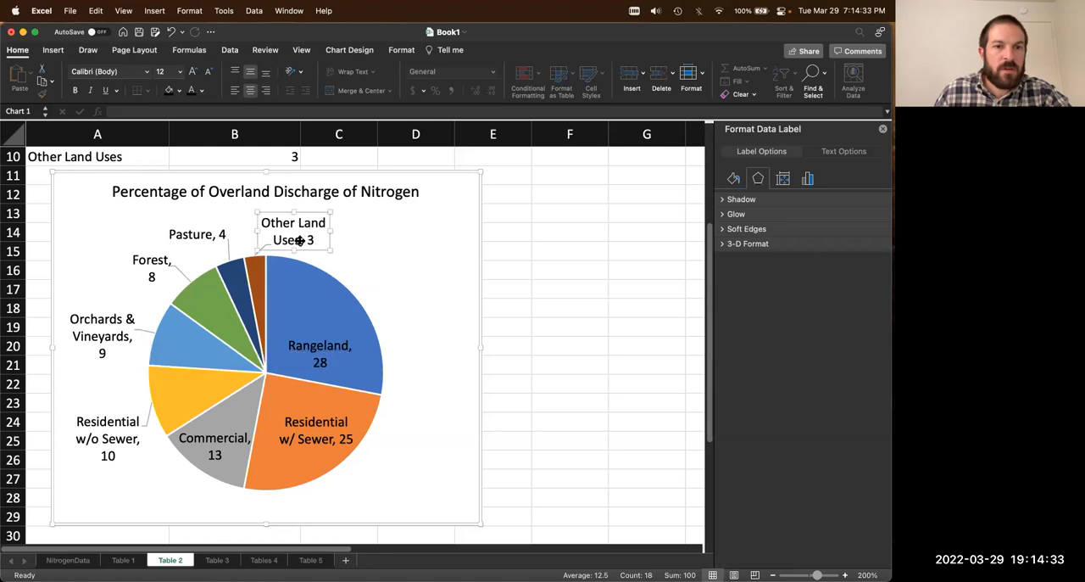
click(226, 232)
click(142, 256)
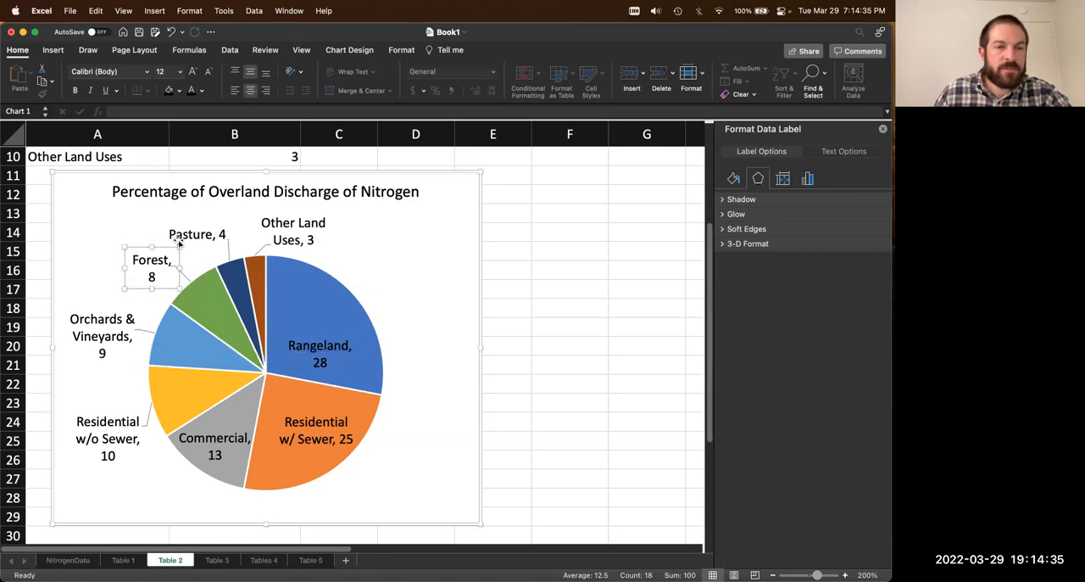
click(180, 233)
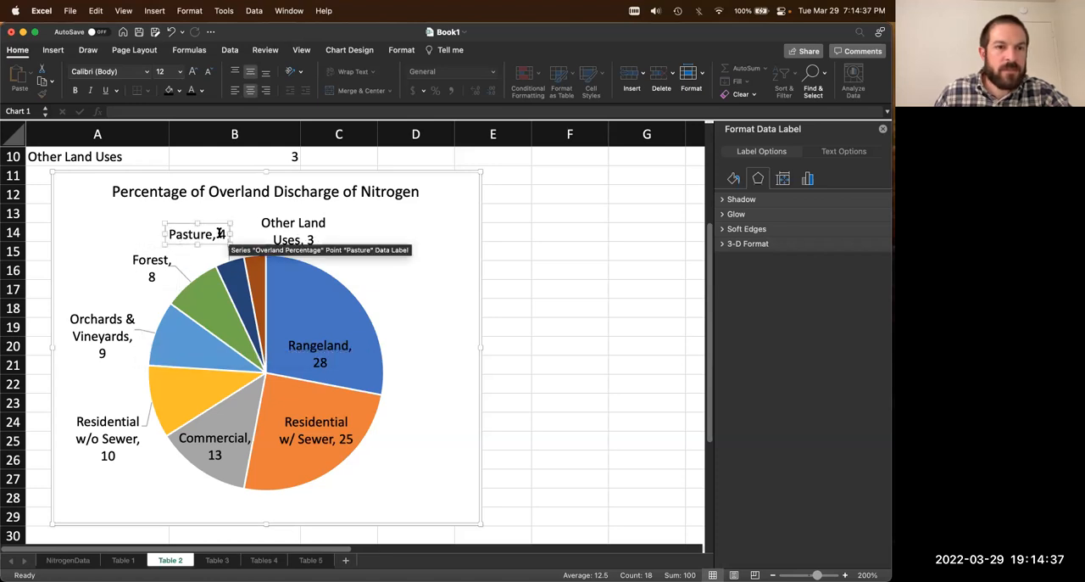
click(218, 235)
key(Return)
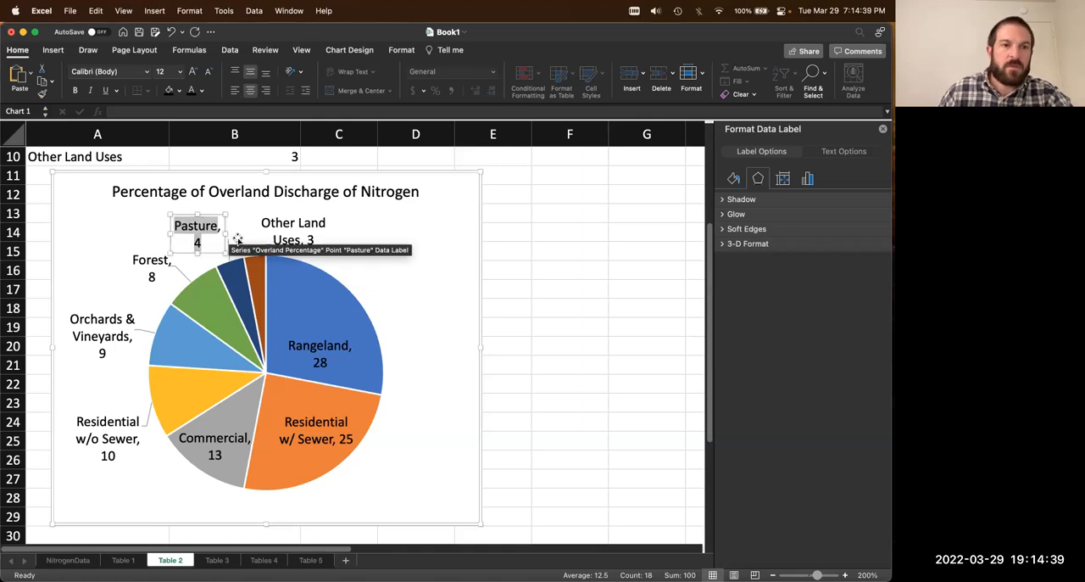
click(289, 225)
click(298, 231)
key(Return)
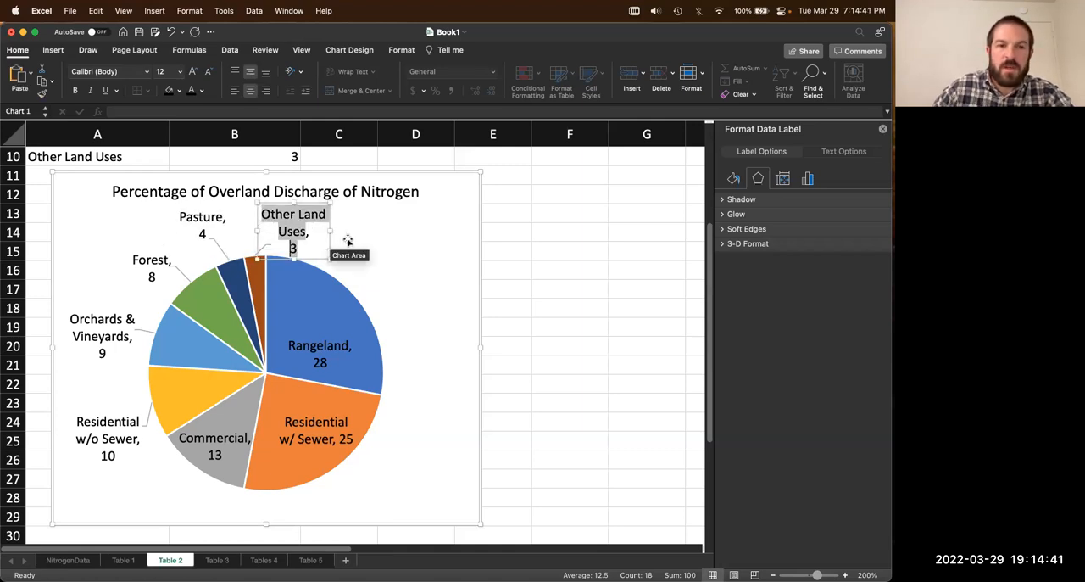
Step: Move the Other Land Uses data label slightly to the right above the Rangeland slice
click(362, 247)
click(330, 221)
click(312, 235)
click(314, 235)
drag(331, 233, 343, 240)
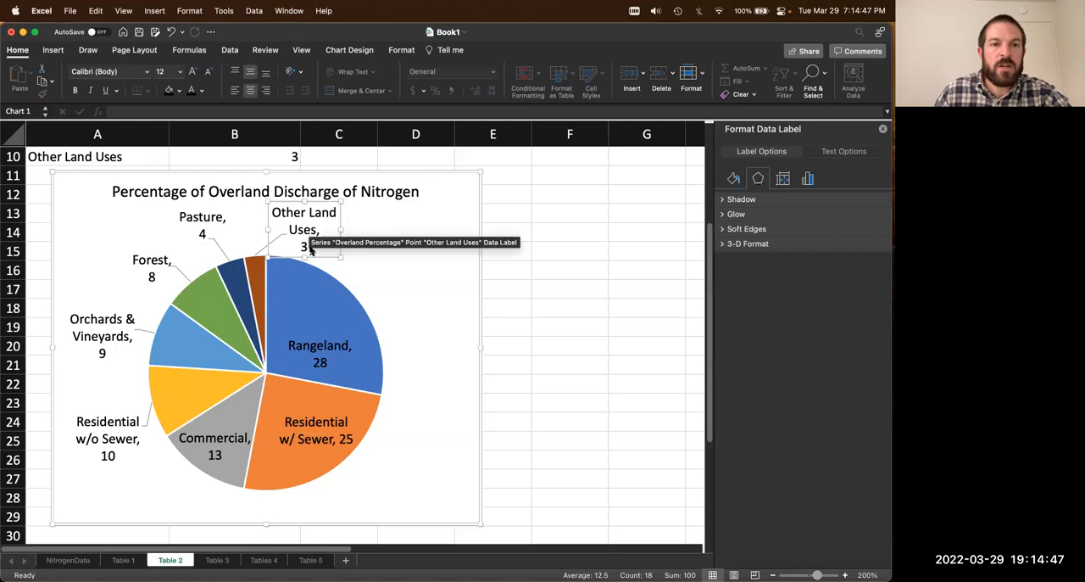
Step: Put the value in the Residential w/ Sewer data label on its own line below the name
click(316, 441)
click(343, 437)
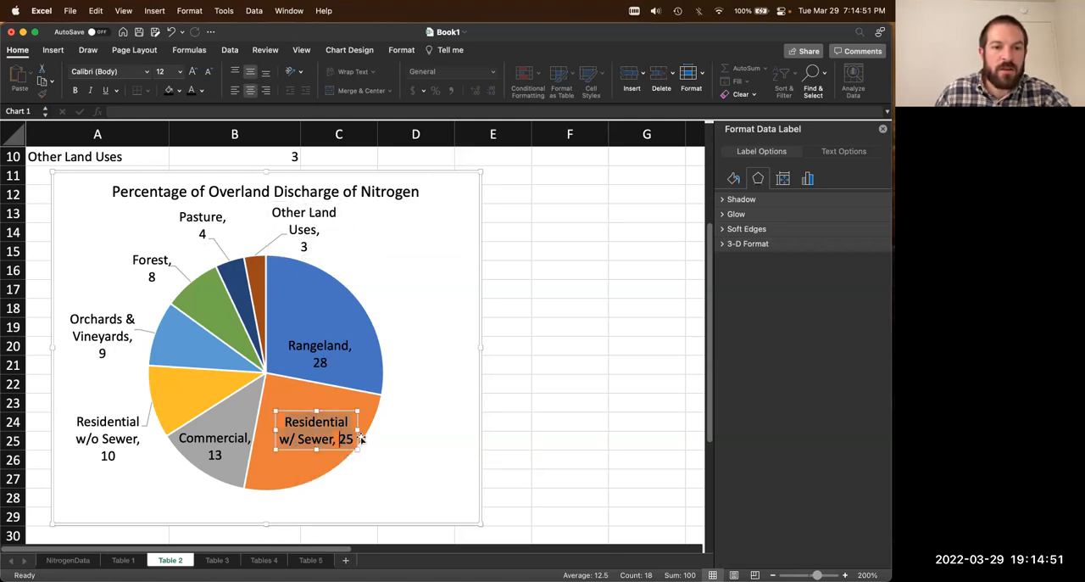
key(Return)
click(319, 430)
click(320, 356)
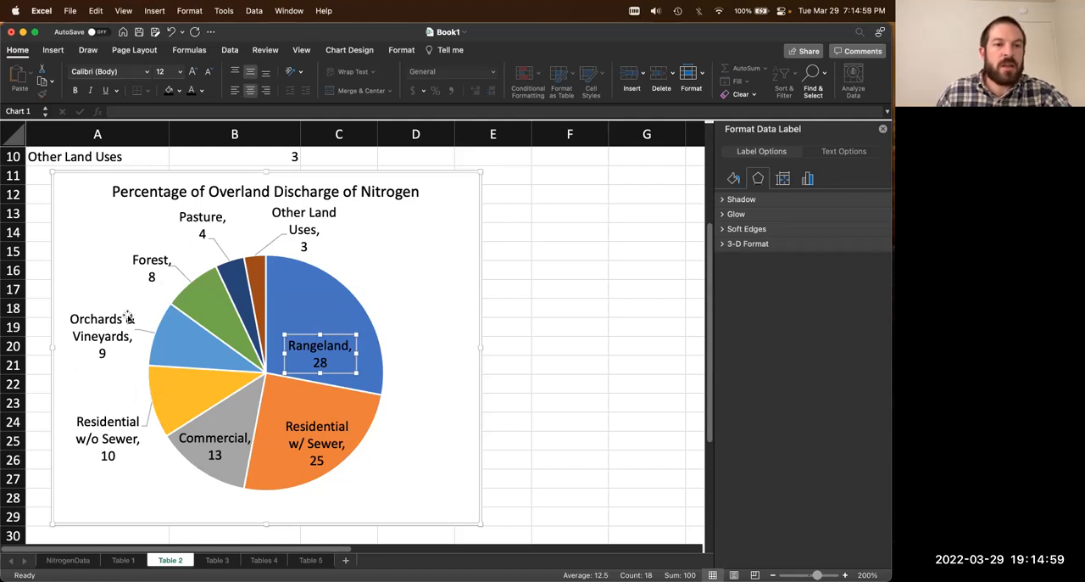
Step: Widen the Forest and Pasture data labels and remove Pasture's line break so each label fits on one line
click(146, 266)
drag(121, 268, 112, 268)
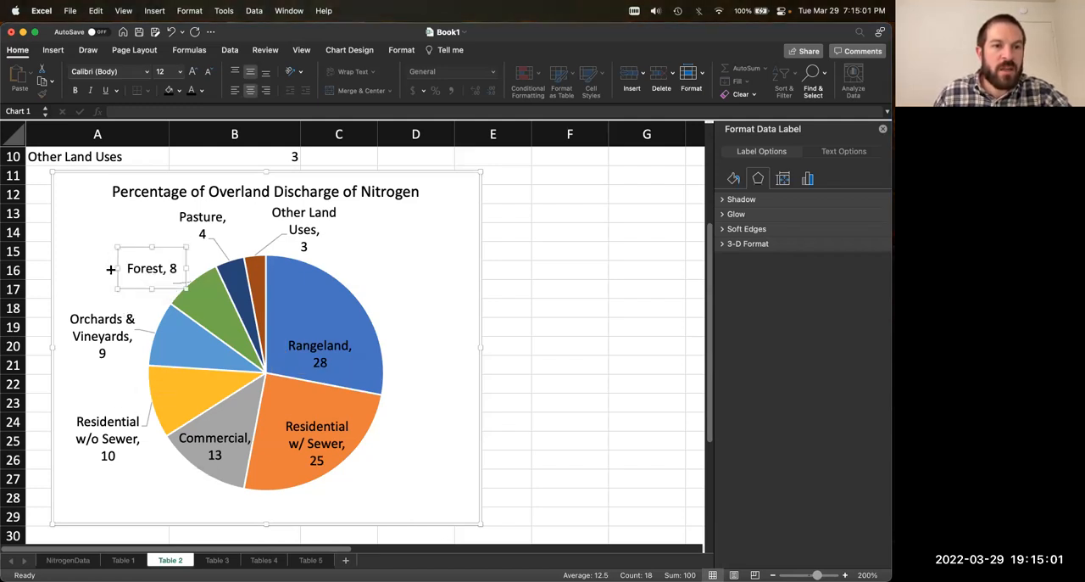
click(192, 225)
click(180, 219)
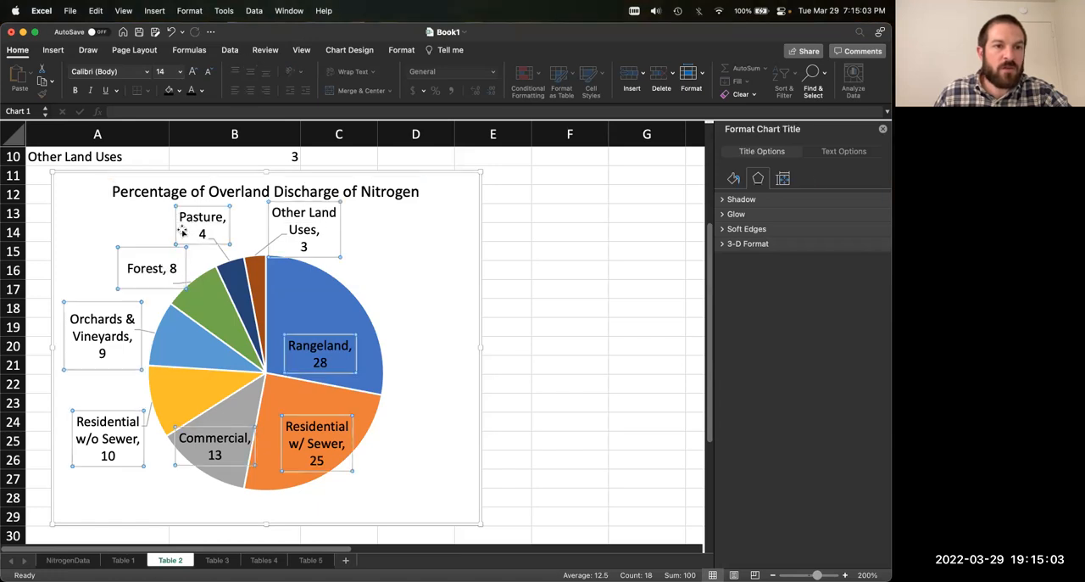
click(176, 242)
drag(176, 245, 167, 243)
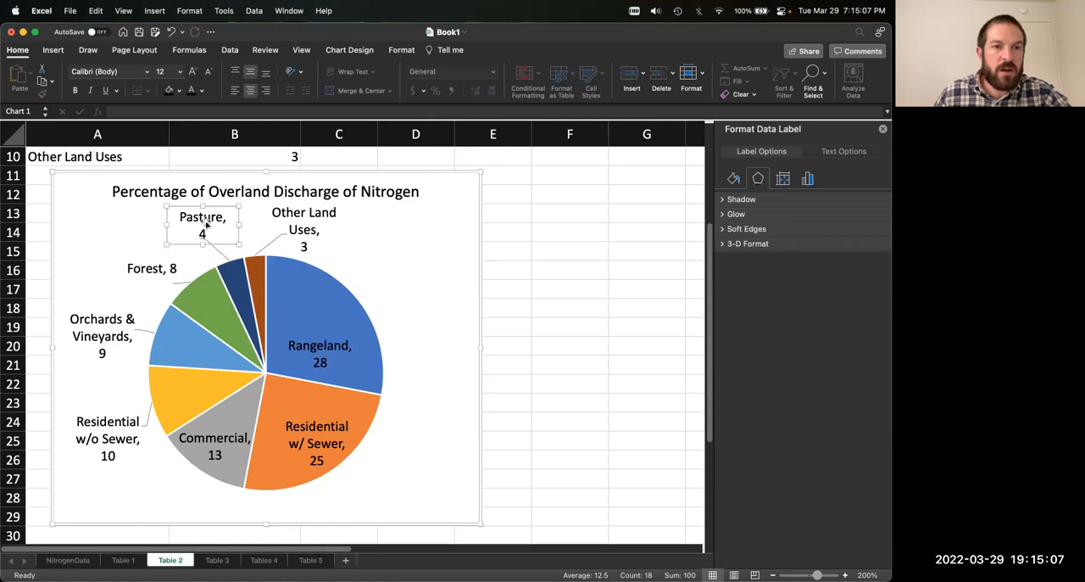
click(201, 233)
key(BackSpace)
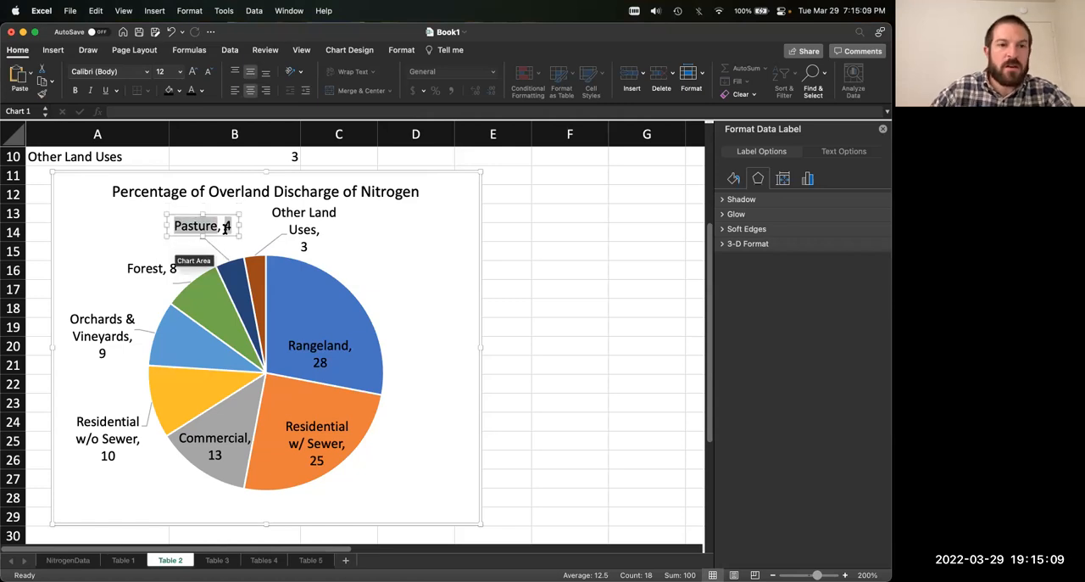
Step: Remove the line break before the value in the Other Land Uses label and widen it to fit on one line
click(304, 229)
click(301, 246)
key(BackSpace)
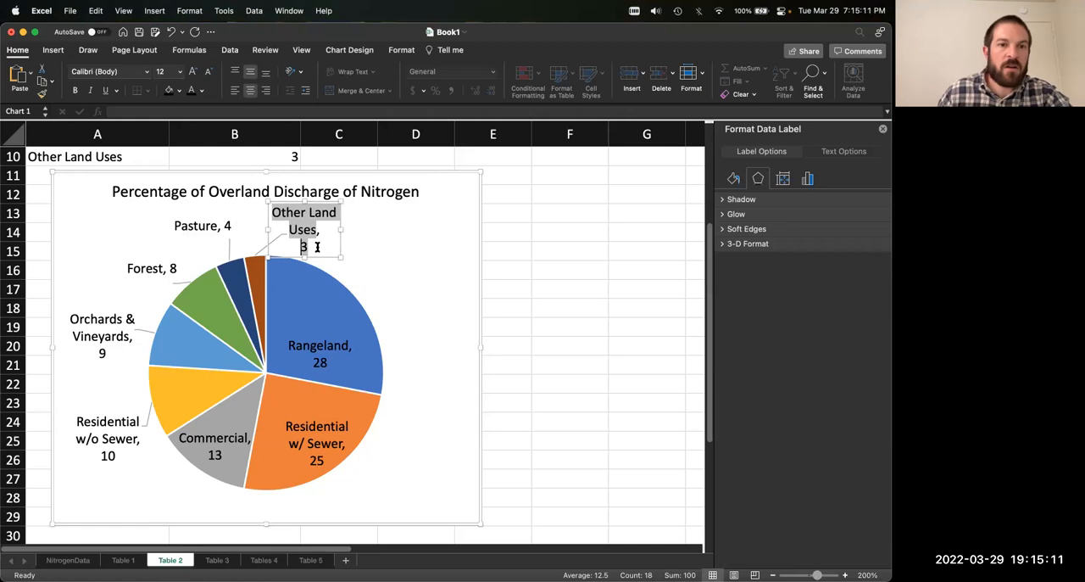
drag(339, 231, 374, 212)
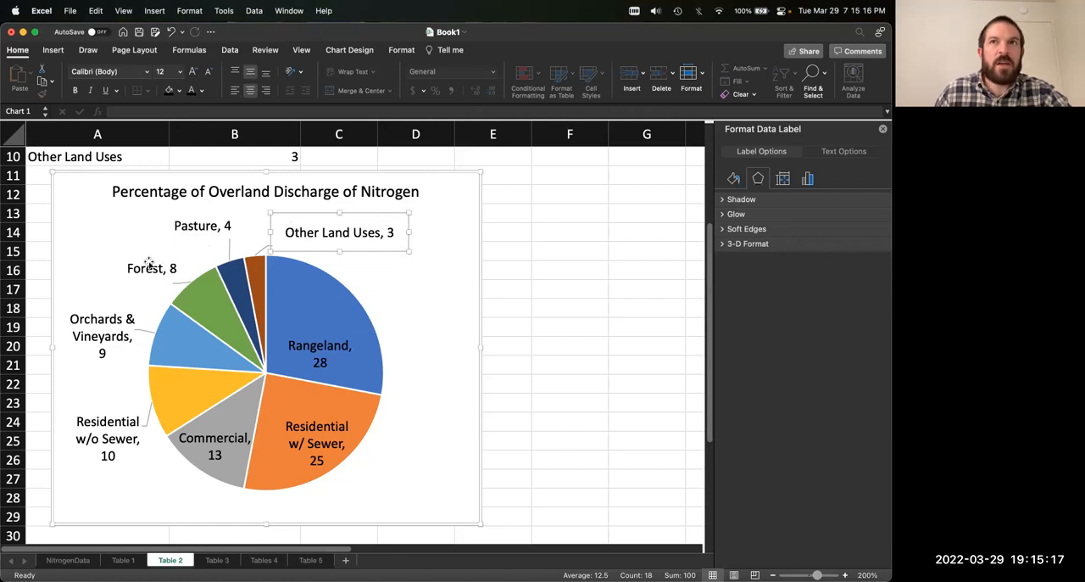
Step: Remove the line break before the value in the Orchards & Vineyards data label
click(99, 349)
click(99, 353)
key(BackSpace)
click(78, 285)
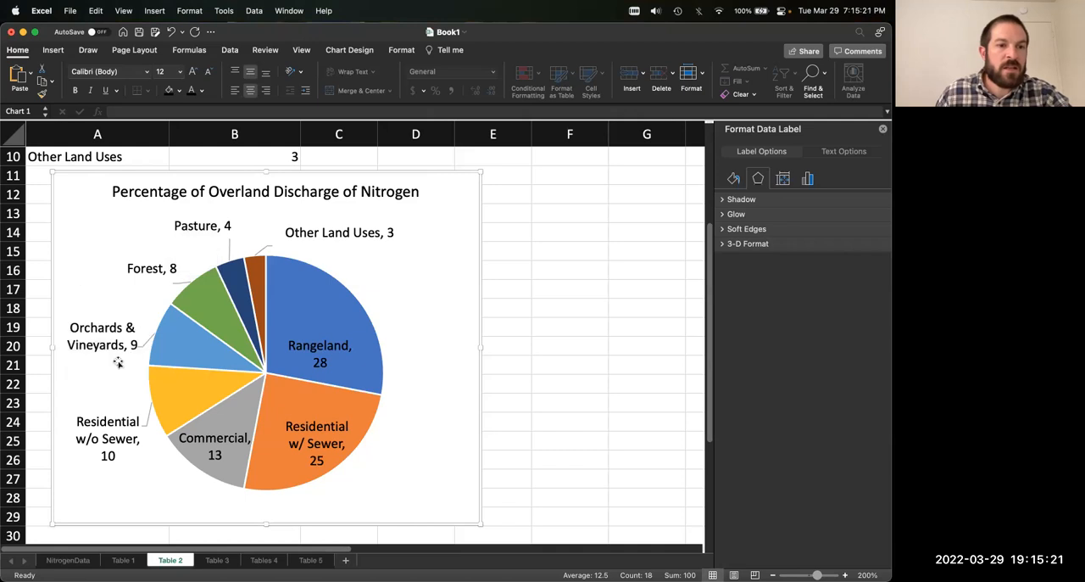
Step: Try to bring the value in the Residential w/o Sewer label up beside its name, and widen the label slightly
click(106, 452)
click(105, 453)
click(105, 454)
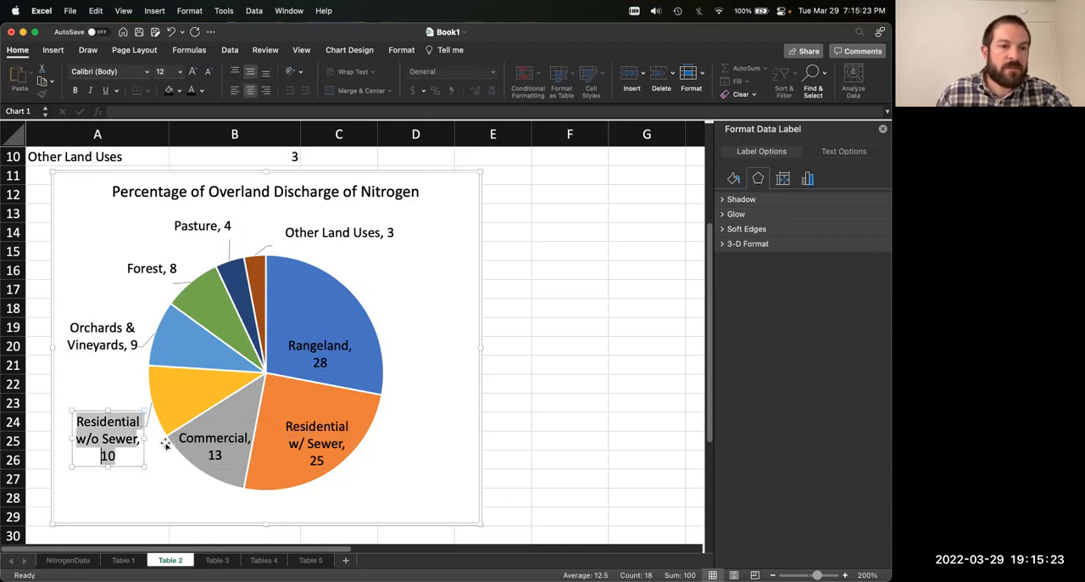
key(BackSpace)
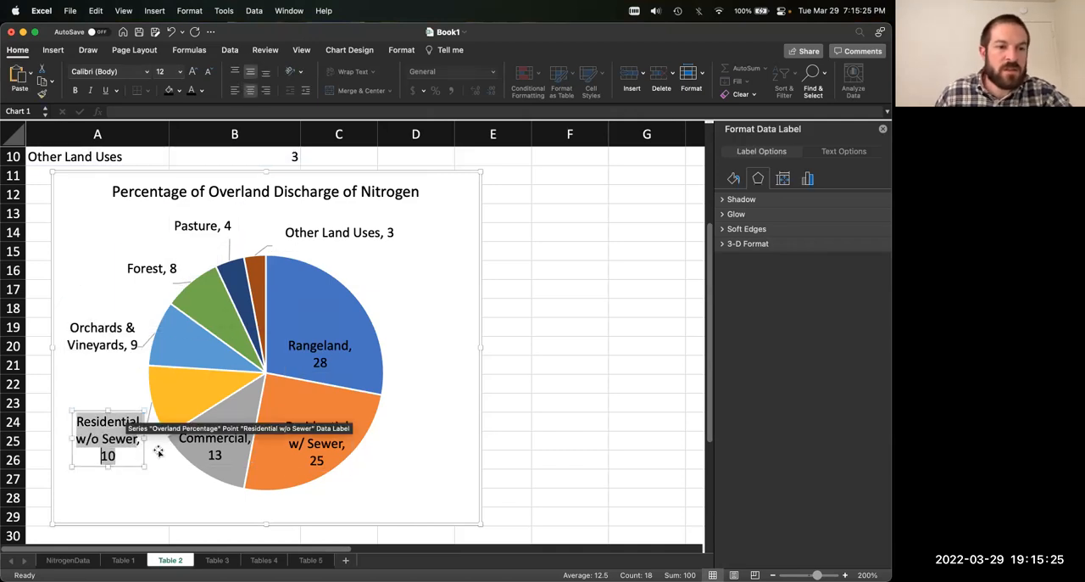
click(142, 478)
click(125, 440)
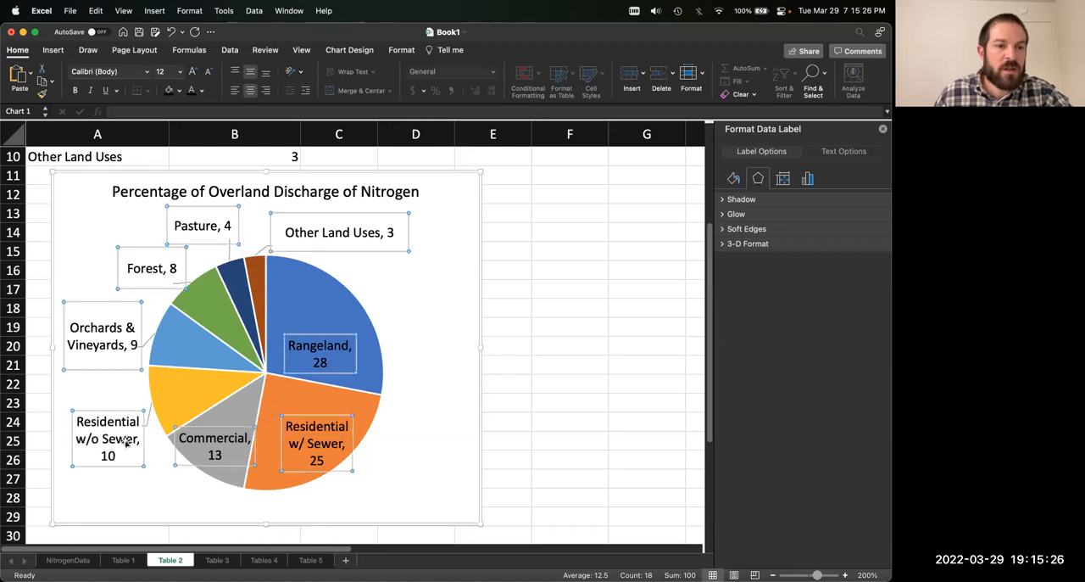
click(75, 451)
drag(71, 438, 53, 441)
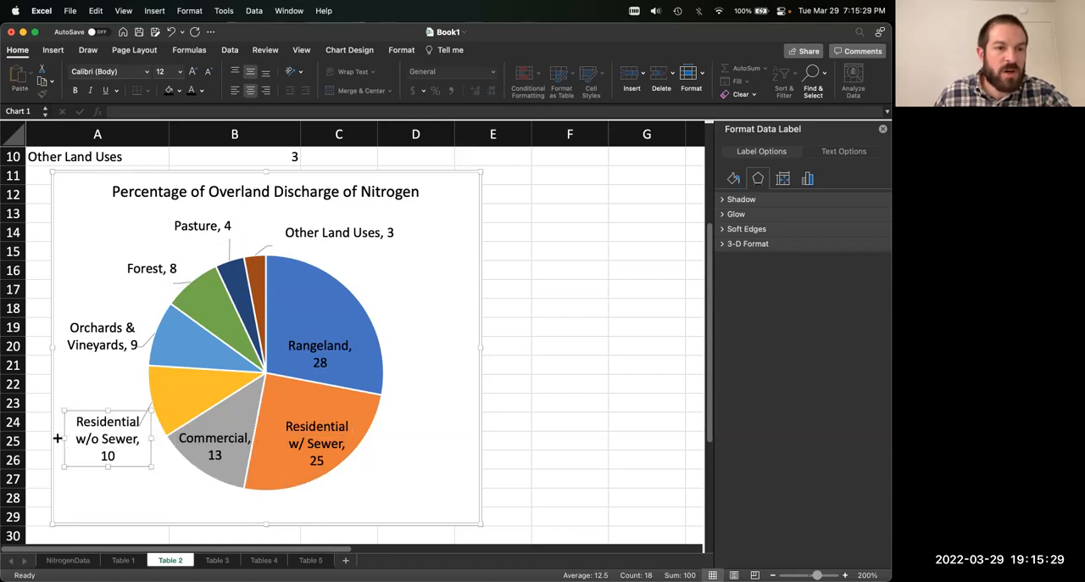
Step: Try widening the Residential w/o Sewer label to two lines of text and moving it farther down beside the pie
drag(147, 440, 122, 412)
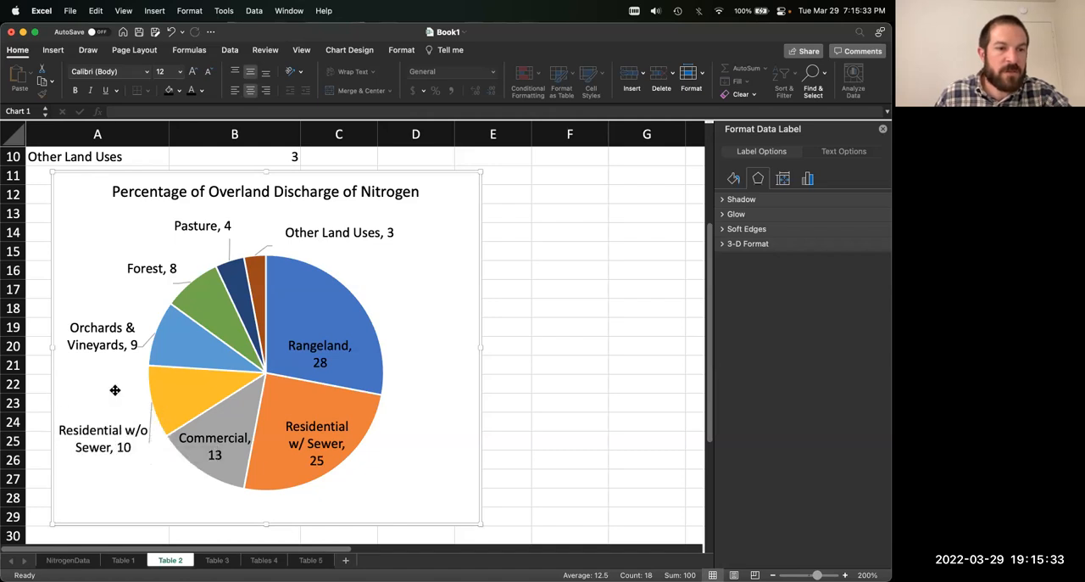
click(112, 389)
click(127, 430)
drag(121, 453, 122, 486)
triple_click(129, 465)
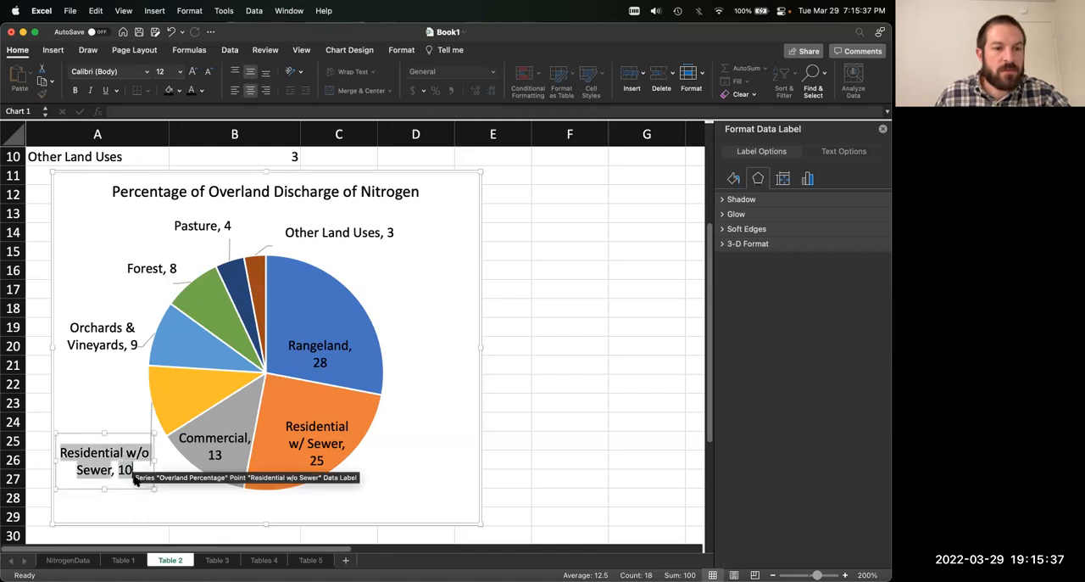
click(122, 409)
click(157, 419)
click(151, 425)
click(125, 435)
click(120, 437)
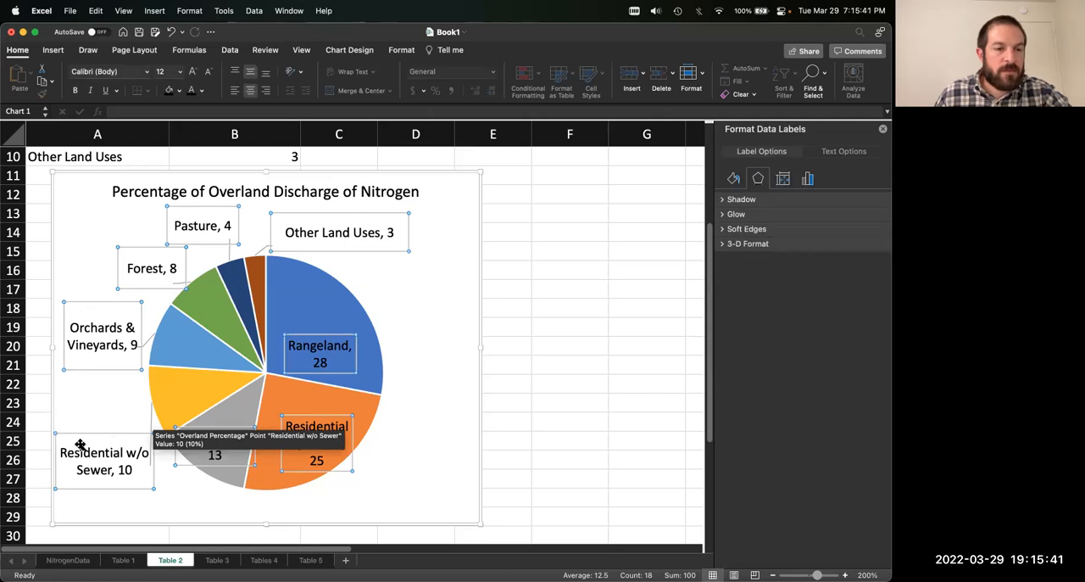
Step: Undo the last width and position changes of the Residential w/o Sewer data label
key(super+z)
key(super+z)
key(super+z)
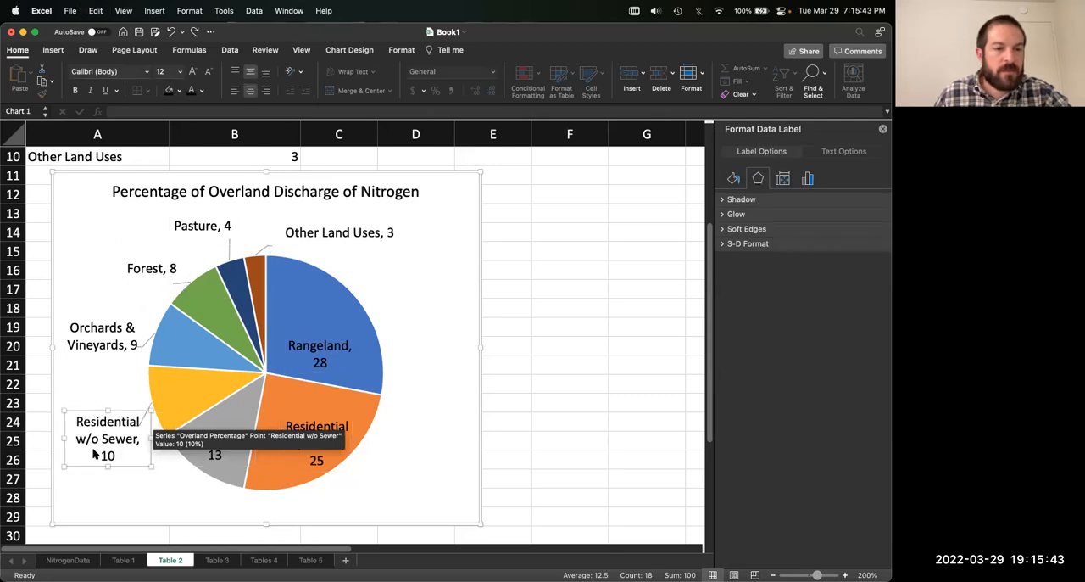
click(149, 394)
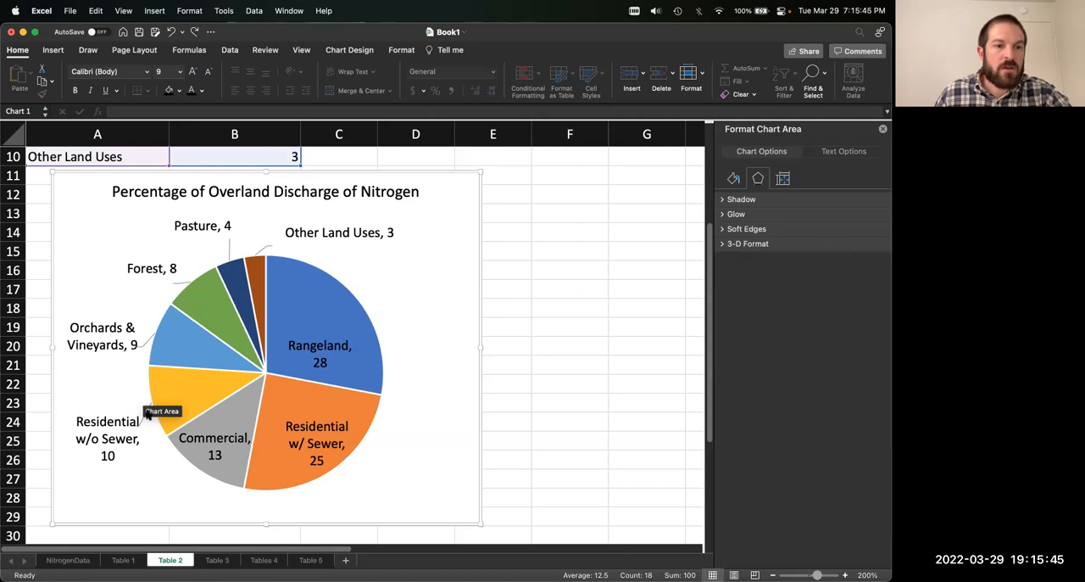
click(148, 339)
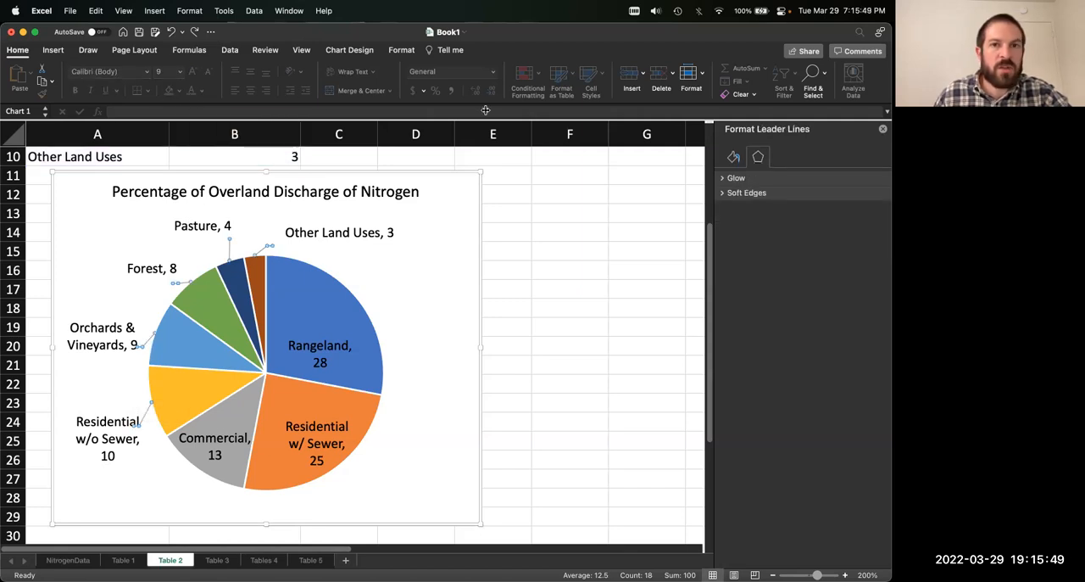
Step: Color the pie chart's leader lines solid black
click(733, 159)
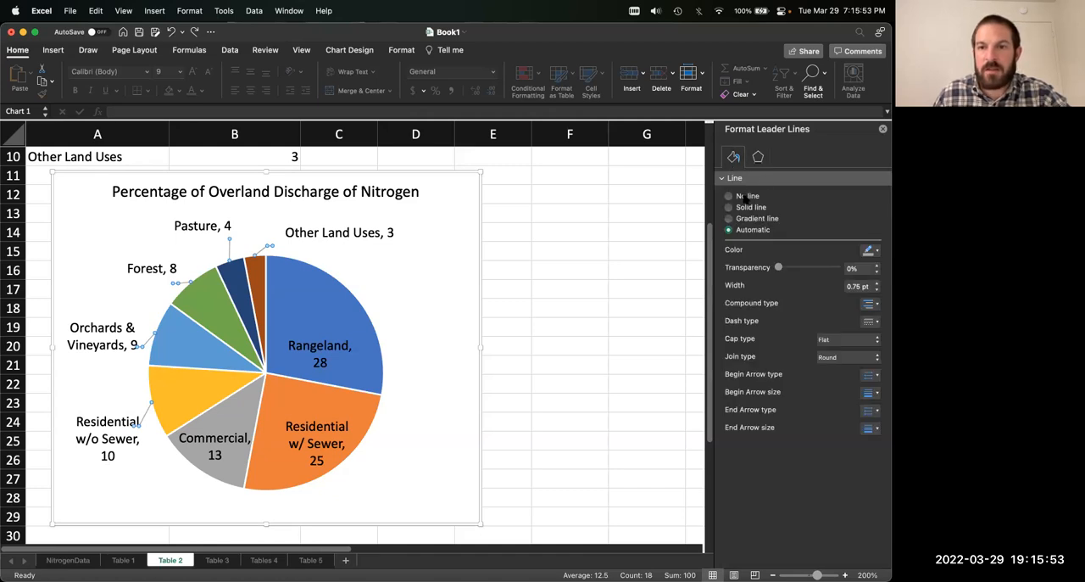
click(877, 251)
click(800, 287)
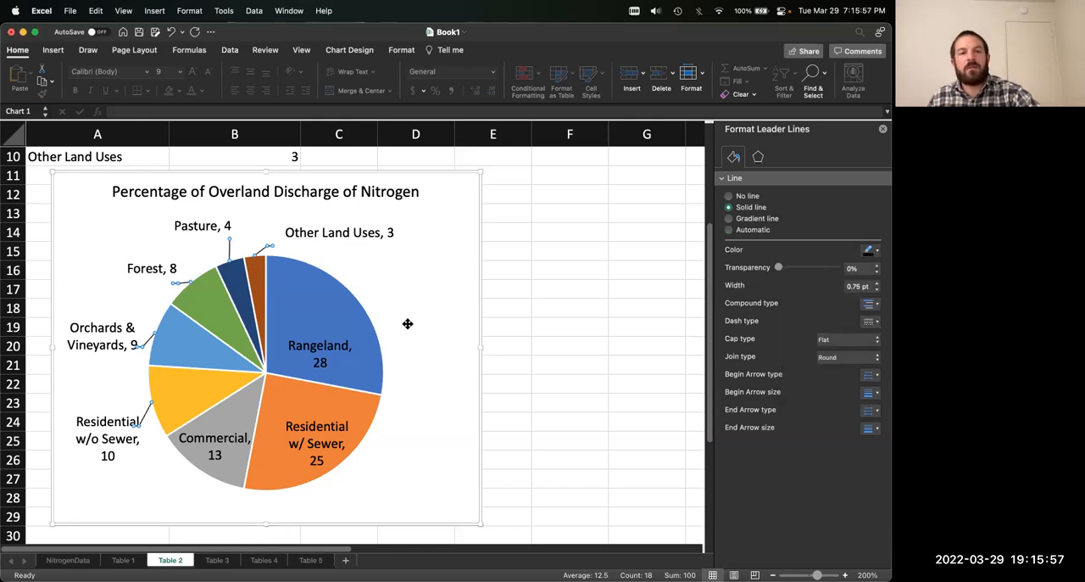
Step: Nudge the Other Land Uses data label slightly down and away from its leader line
click(315, 242)
drag(315, 249, 318, 252)
click(353, 246)
click(427, 240)
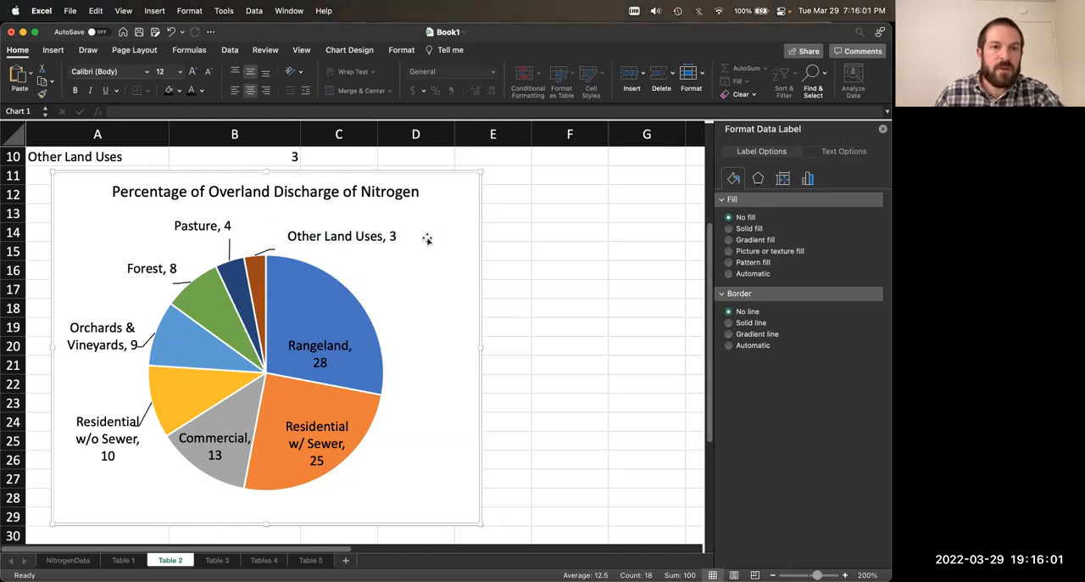
click(156, 262)
click(194, 225)
click(152, 261)
click(419, 270)
Step: Move the Rangeland label up and outward and the Residential w/ Sewer label slightly up, keeping both within their slices
click(320, 345)
click(320, 348)
drag(303, 333, 313, 316)
click(310, 420)
drag(303, 418, 297, 407)
click(226, 437)
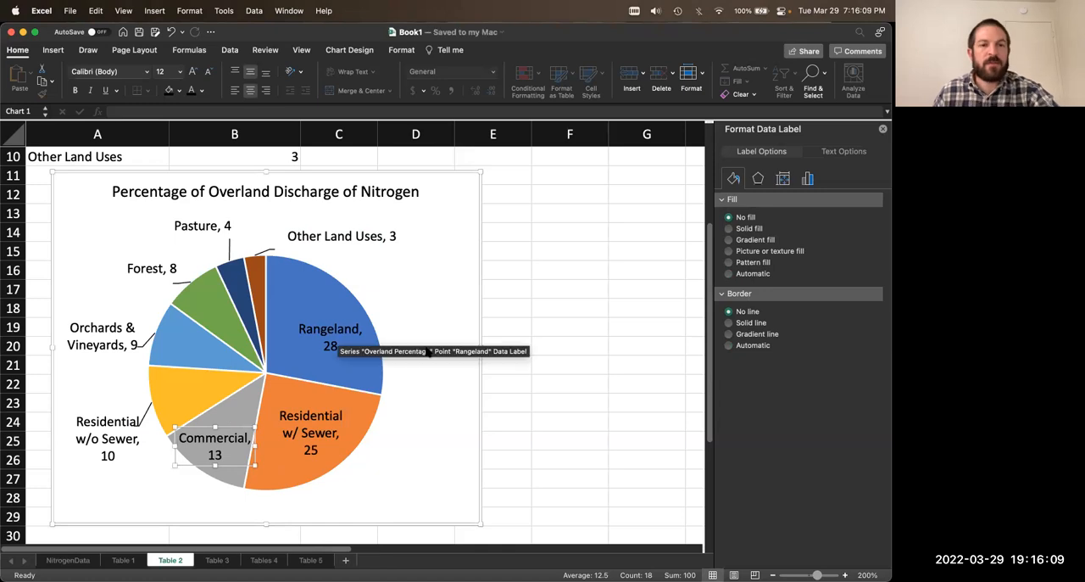
click(435, 298)
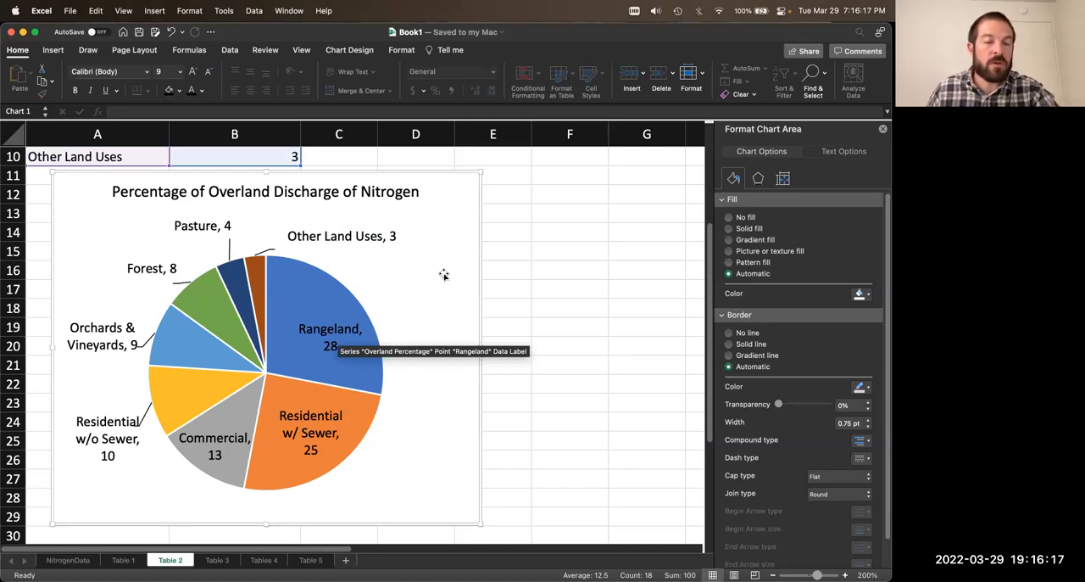
click(212, 190)
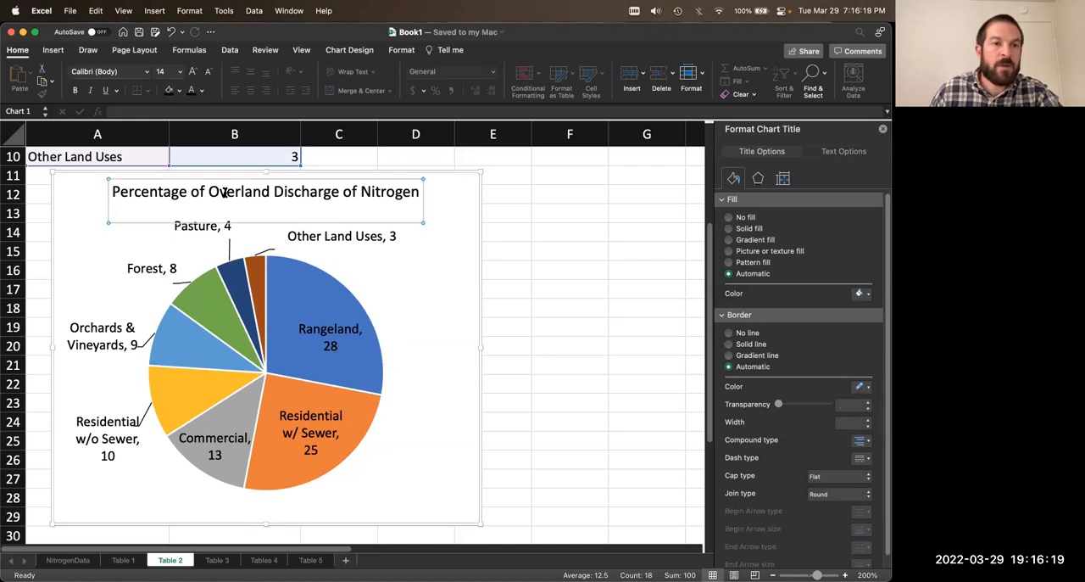
drag(209, 191, 356, 191)
click(371, 190)
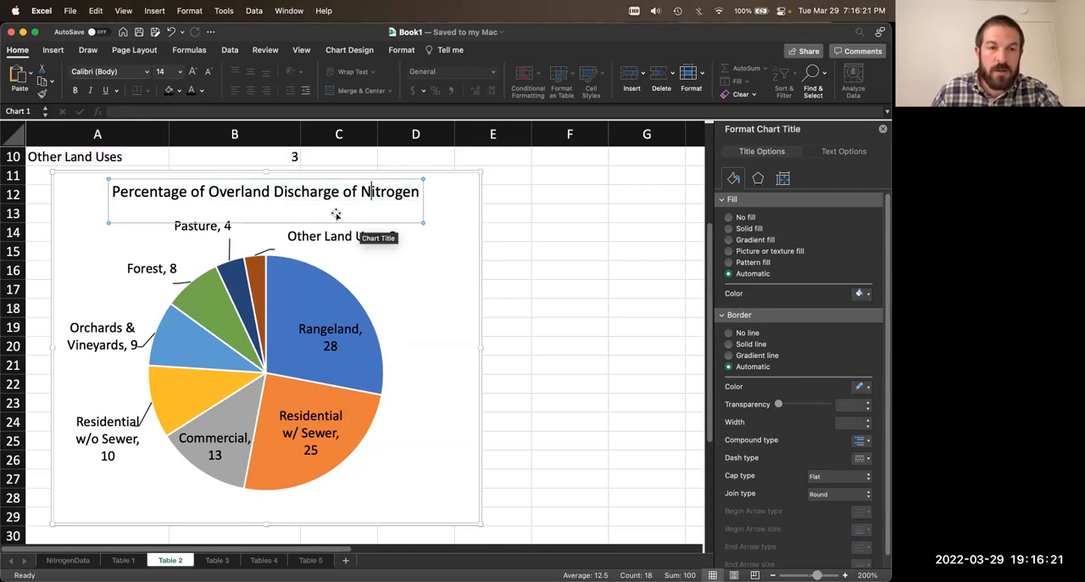
click(342, 336)
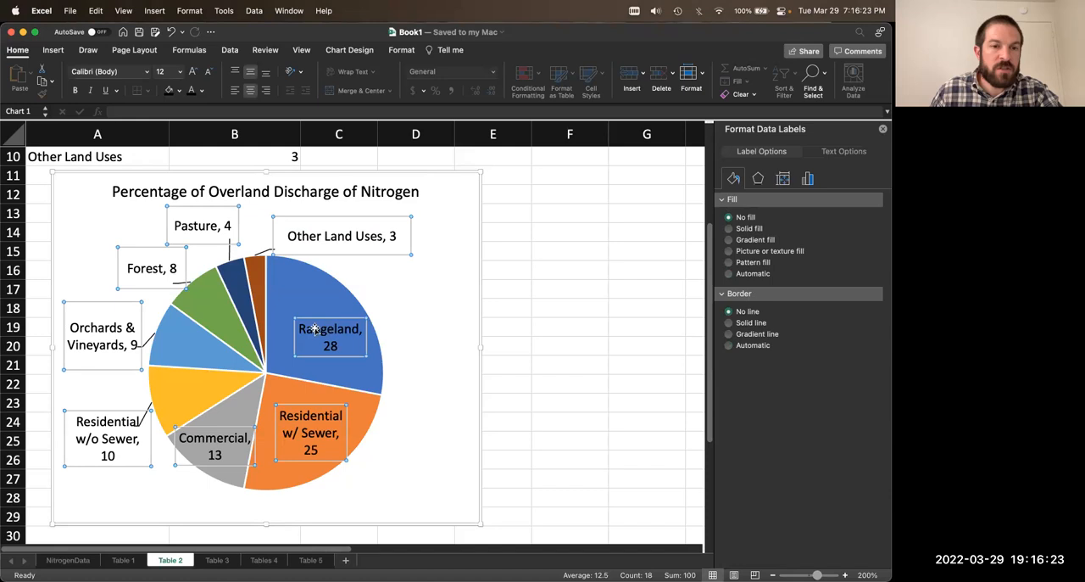
click(476, 360)
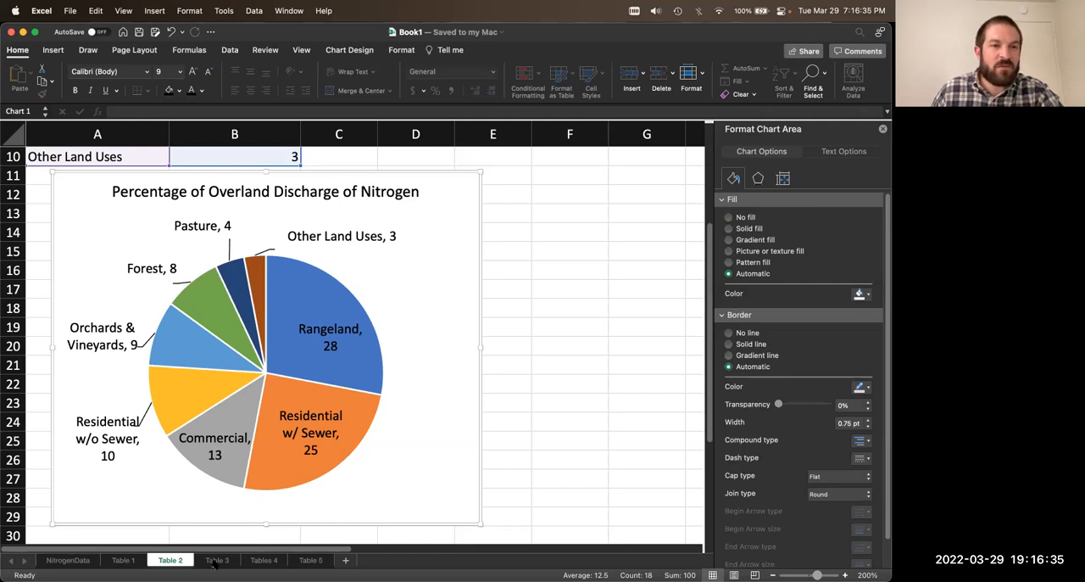
Step: On the Table 3 worksheet, insert a pie chart from A2:B13, leaving out the Total row
click(217, 561)
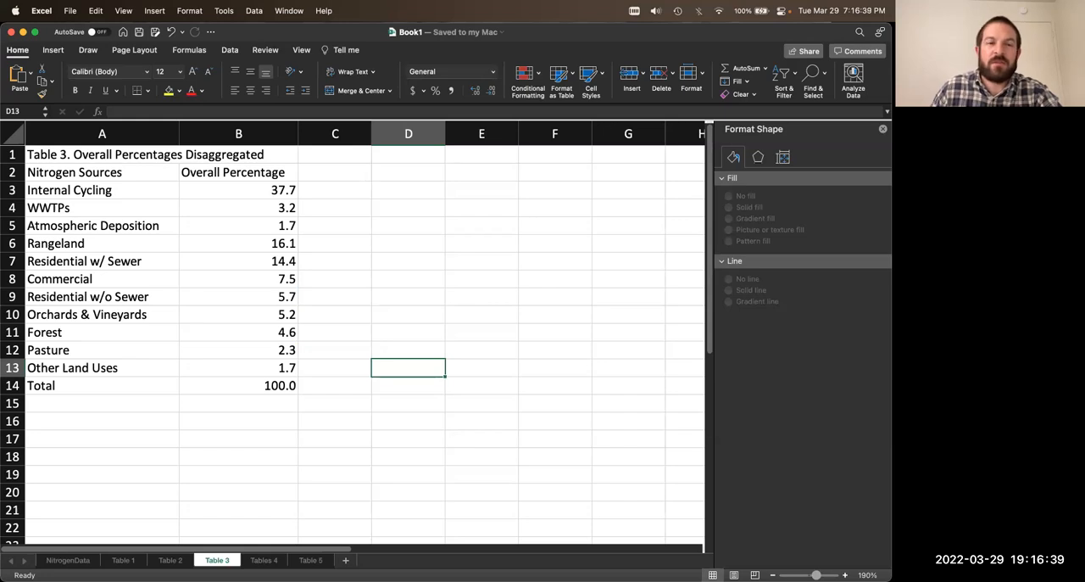
click(302, 385)
click(252, 385)
drag(225, 371, 113, 174)
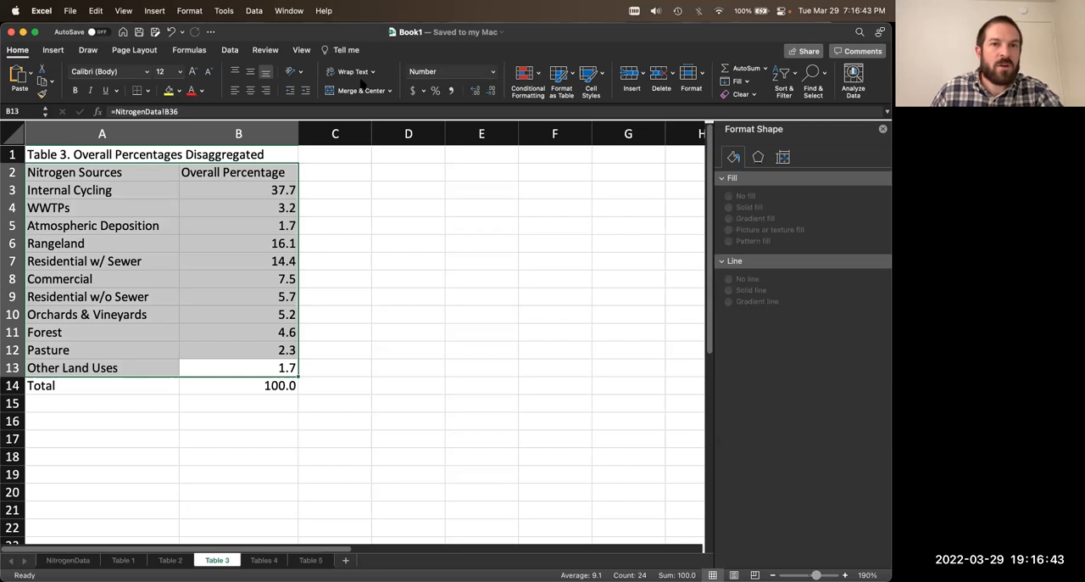
click(52, 50)
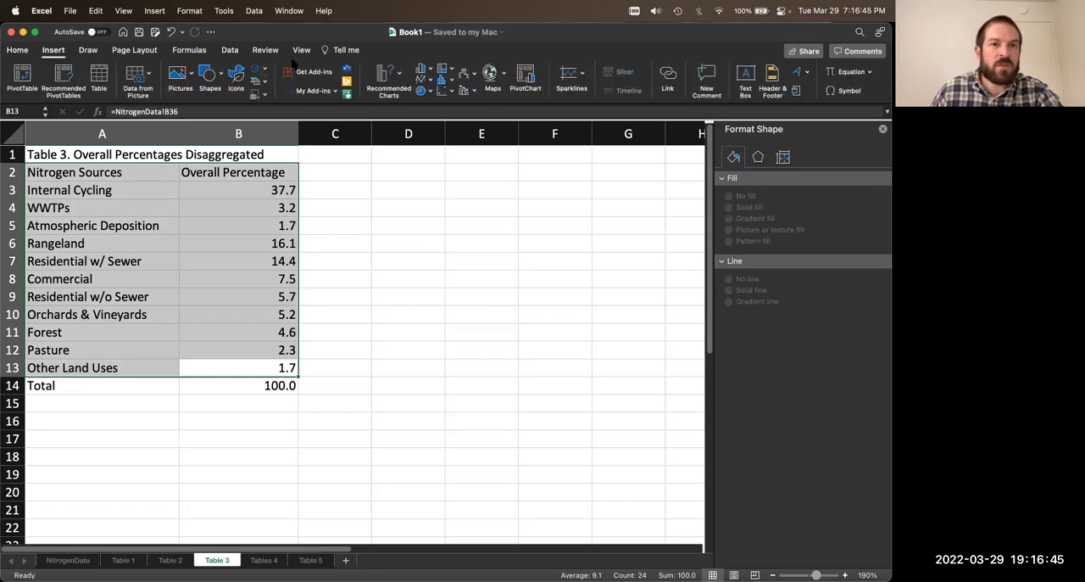
click(402, 75)
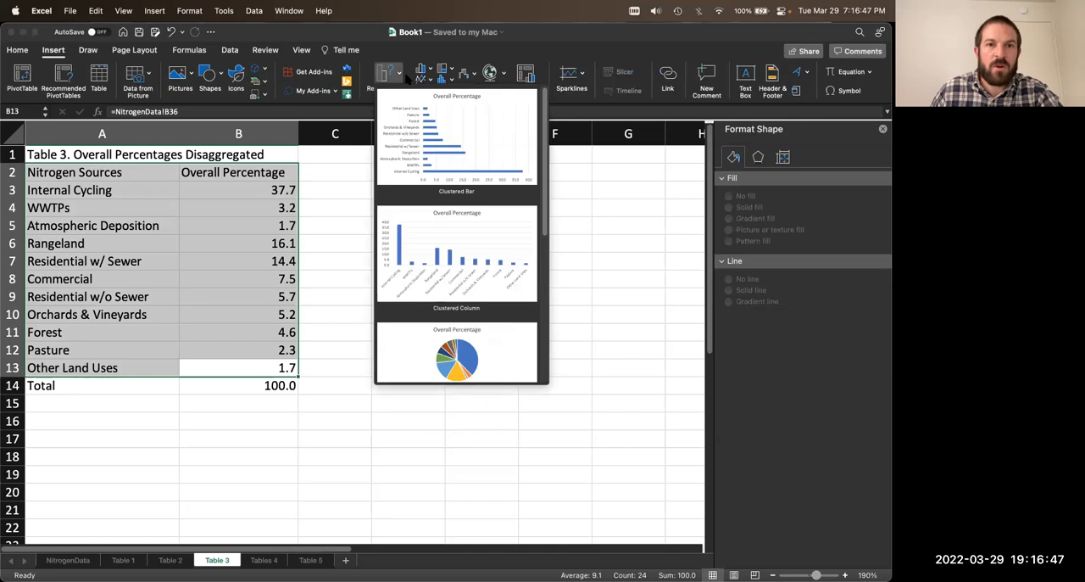
click(439, 343)
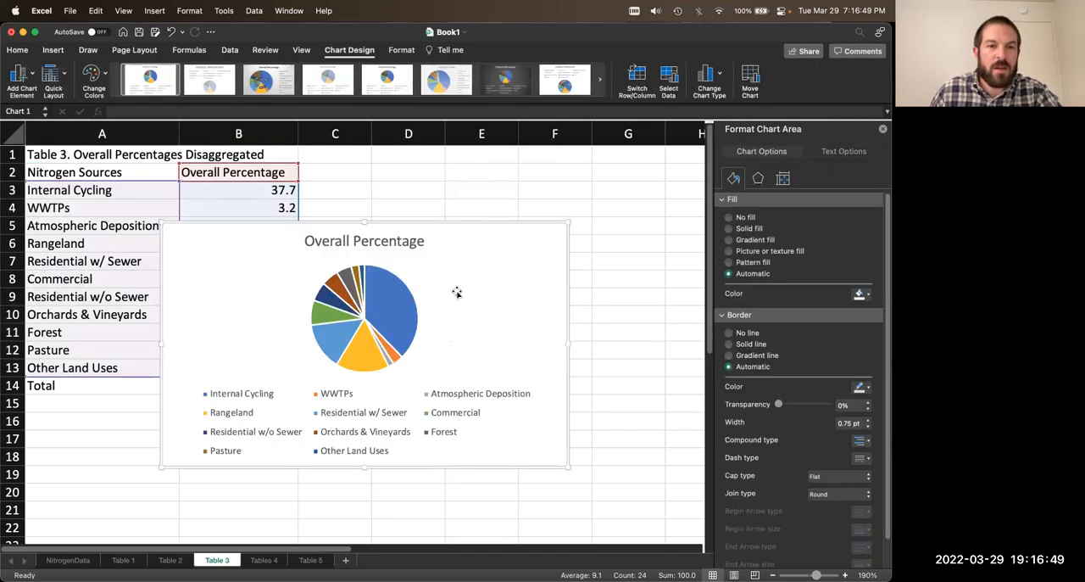
Step: Delete the new pie chart's legend, then place the chart below the Table 3 data and enlarge it to about row 35
click(442, 411)
key(Delete)
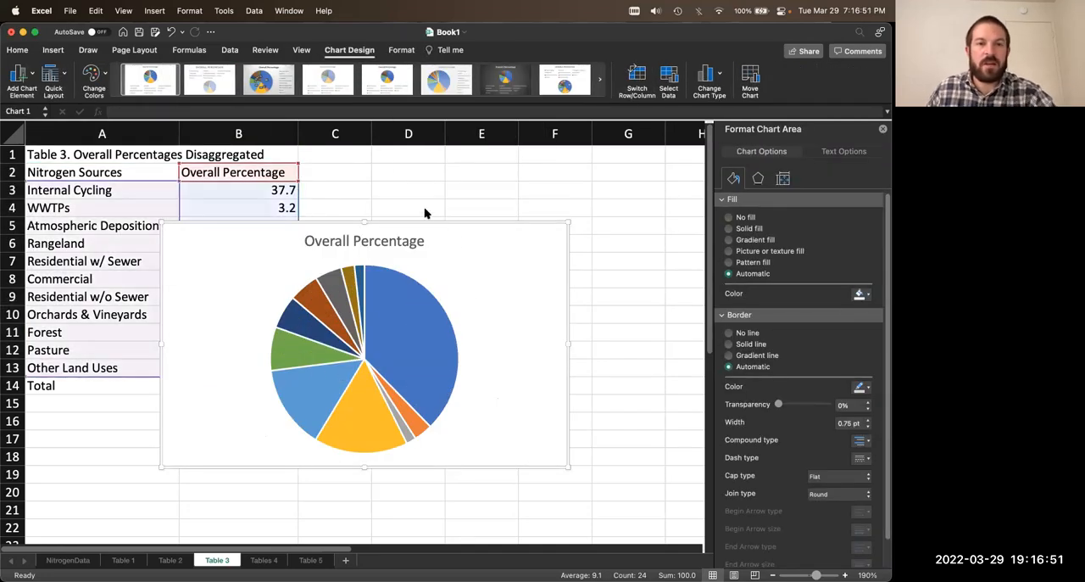
drag(420, 226, 358, 403)
scroll(347, 359, down, 10)
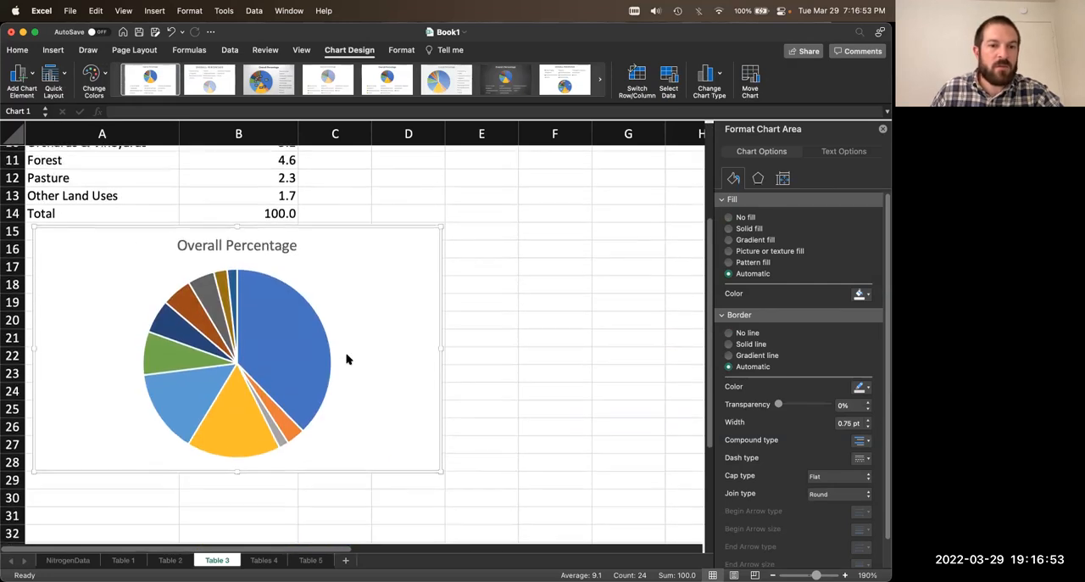
scroll(347, 359, up, 5)
drag(440, 409, 612, 527)
Step: Replace the chart title with "Percentage of Nitrogen Load"
triple_click(331, 183)
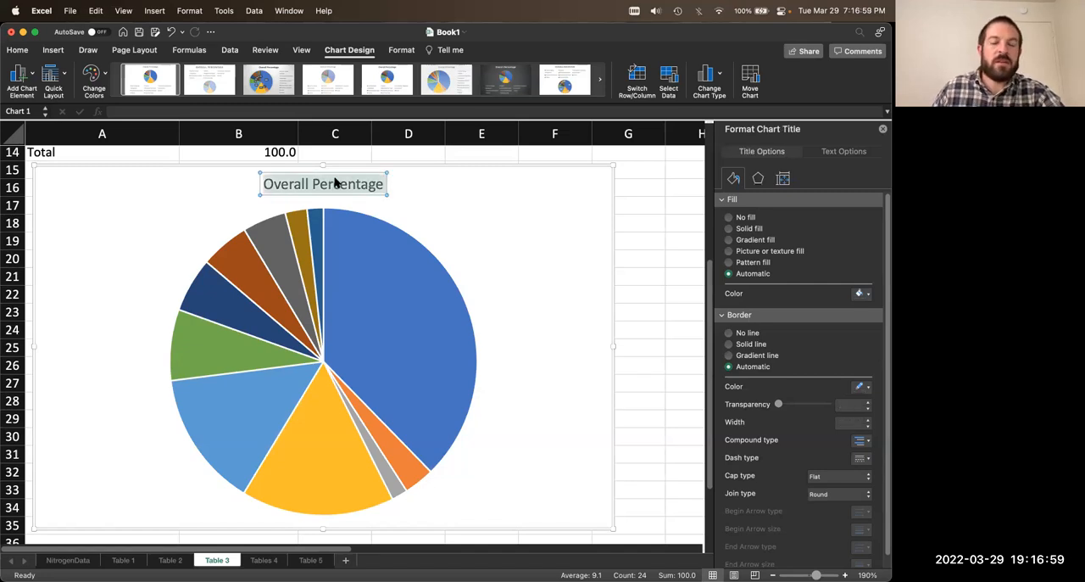
text(Per)
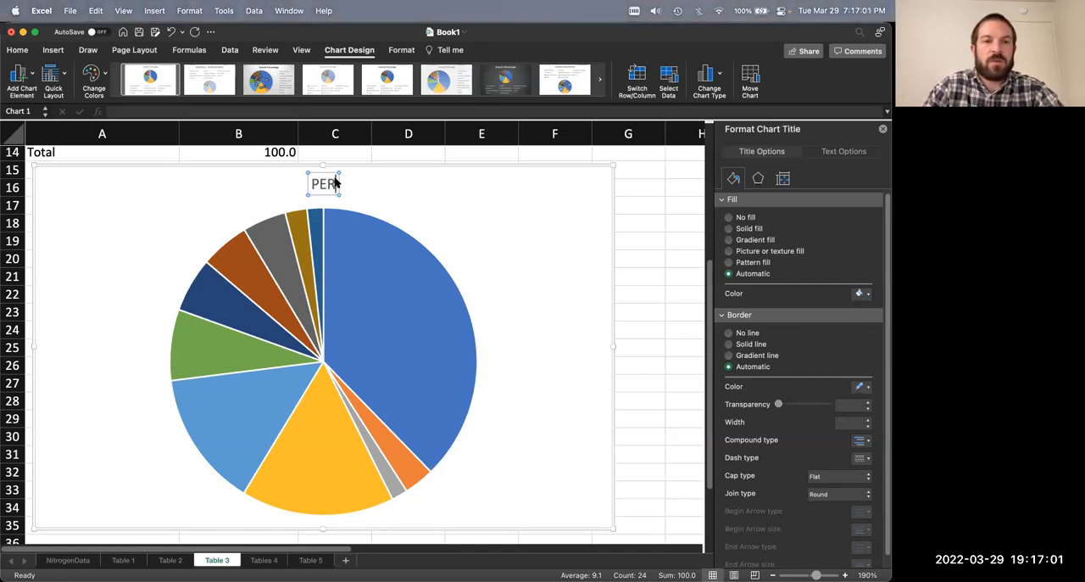
text(centage)
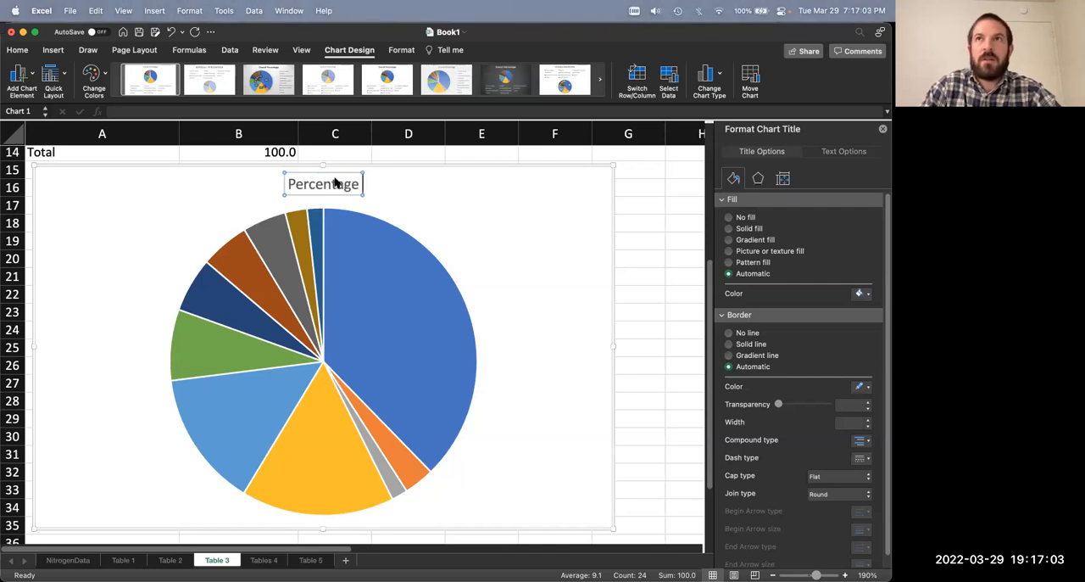
text( of Nitrogen Load)
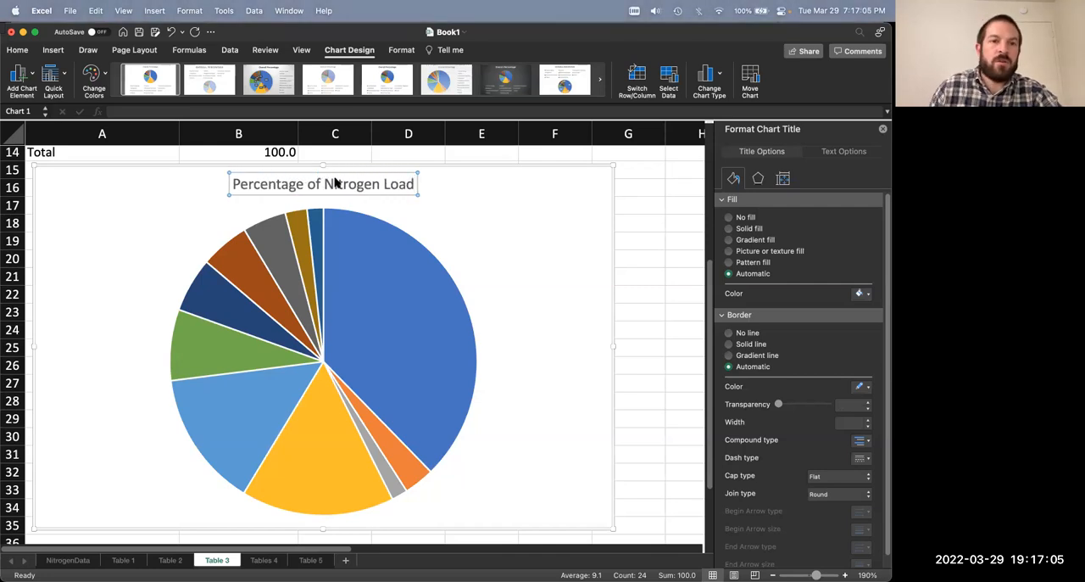
click(502, 241)
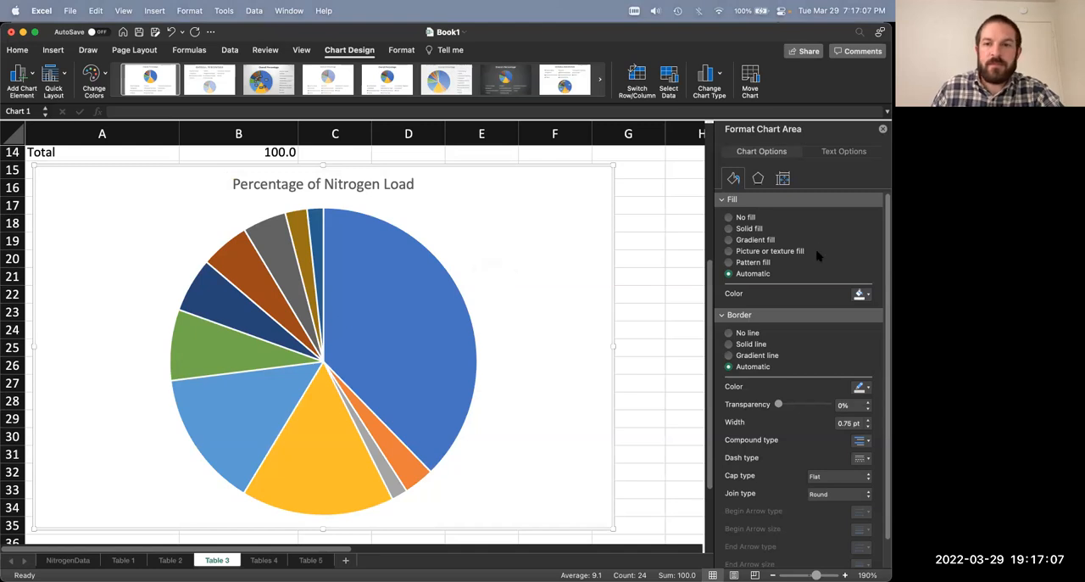
Step: Add Best Fit data labels to the pie slices and include the series name with the value
click(406, 283)
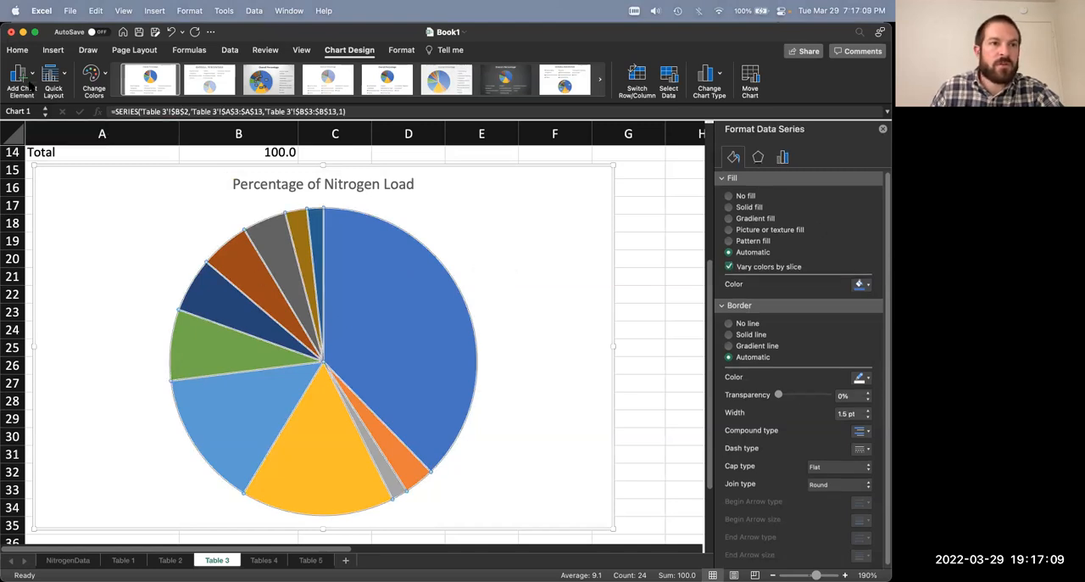
click(23, 76)
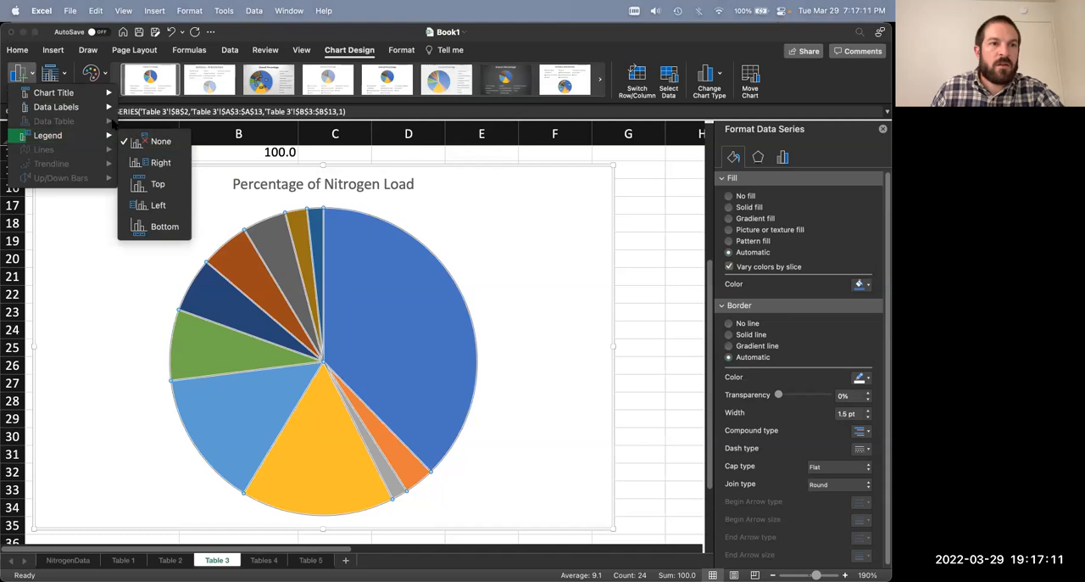
mouse_move(78, 106)
click(191, 249)
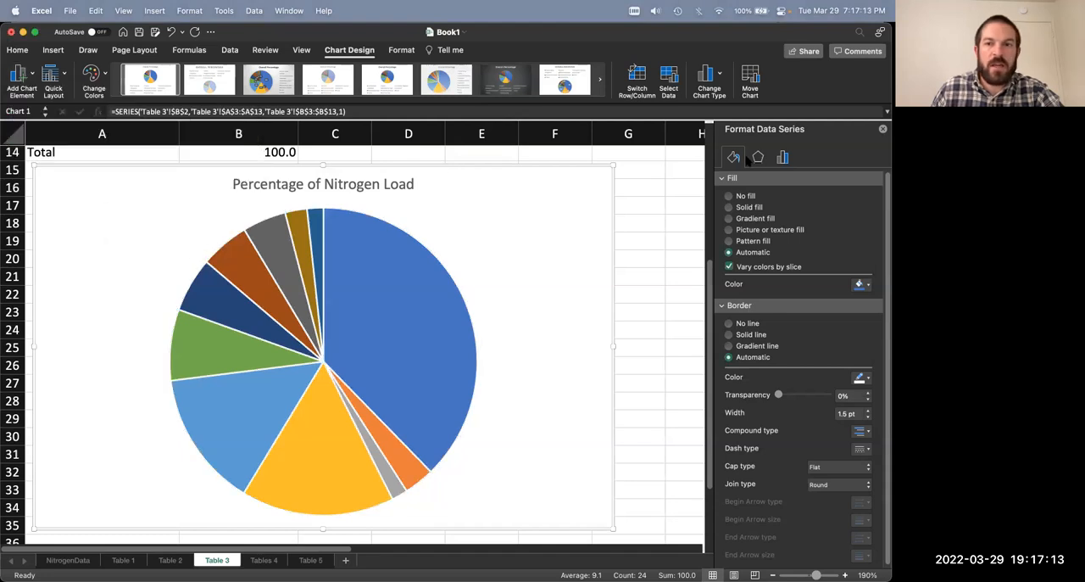
click(808, 180)
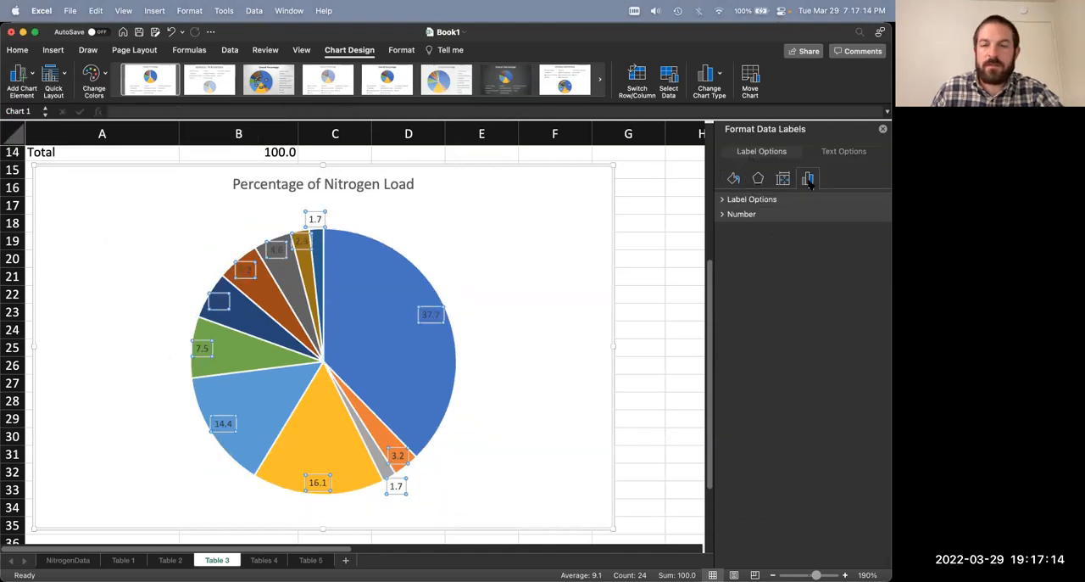
click(722, 200)
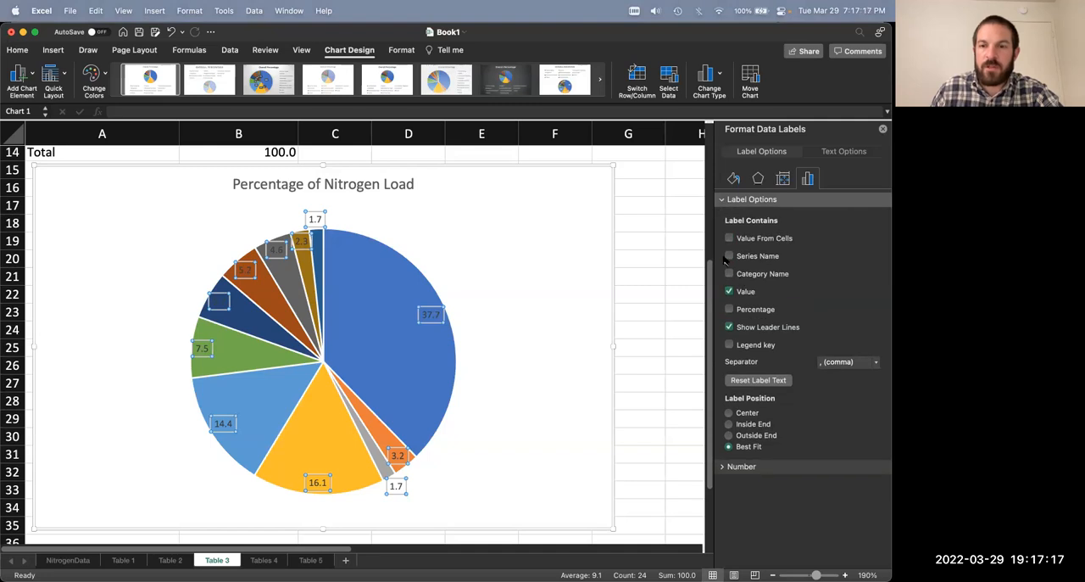
click(729, 256)
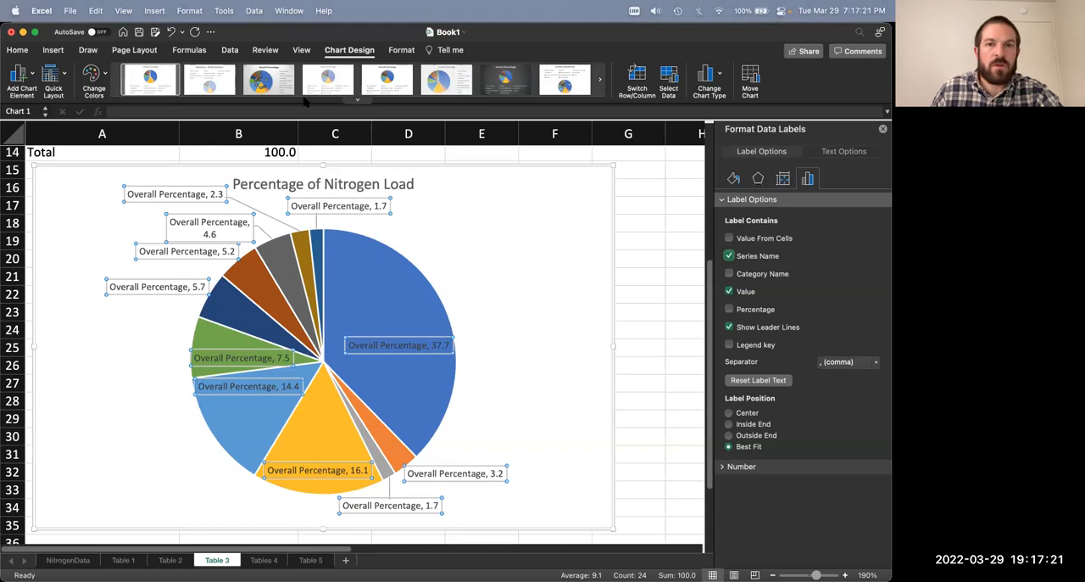
click(734, 179)
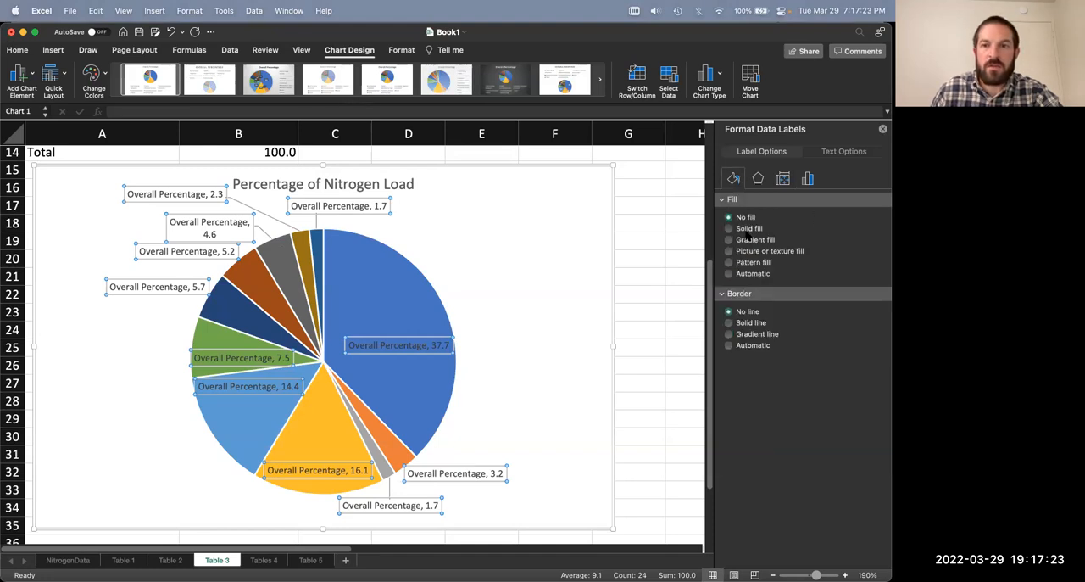
click(729, 228)
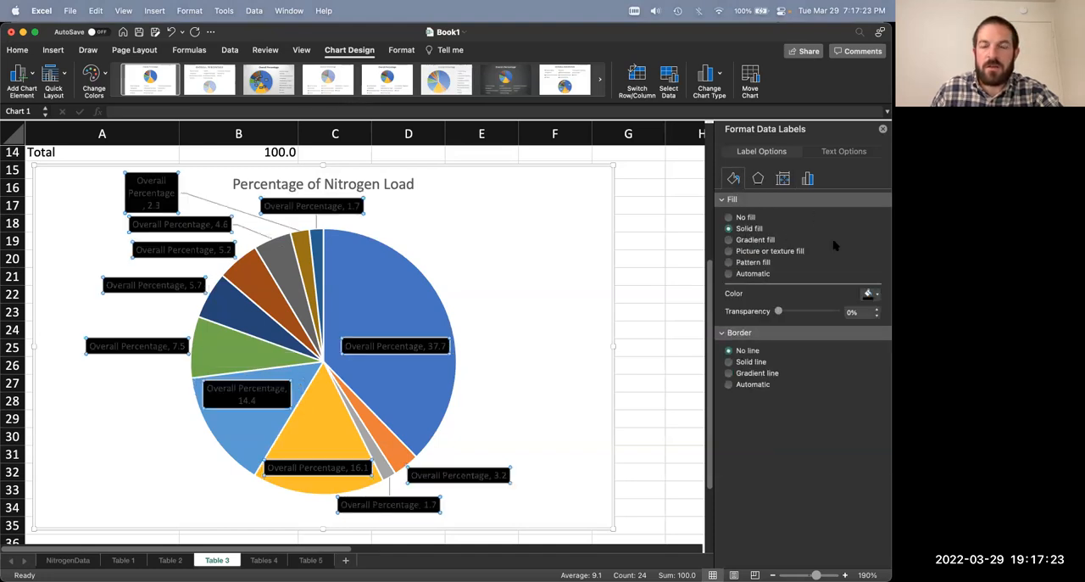
click(739, 218)
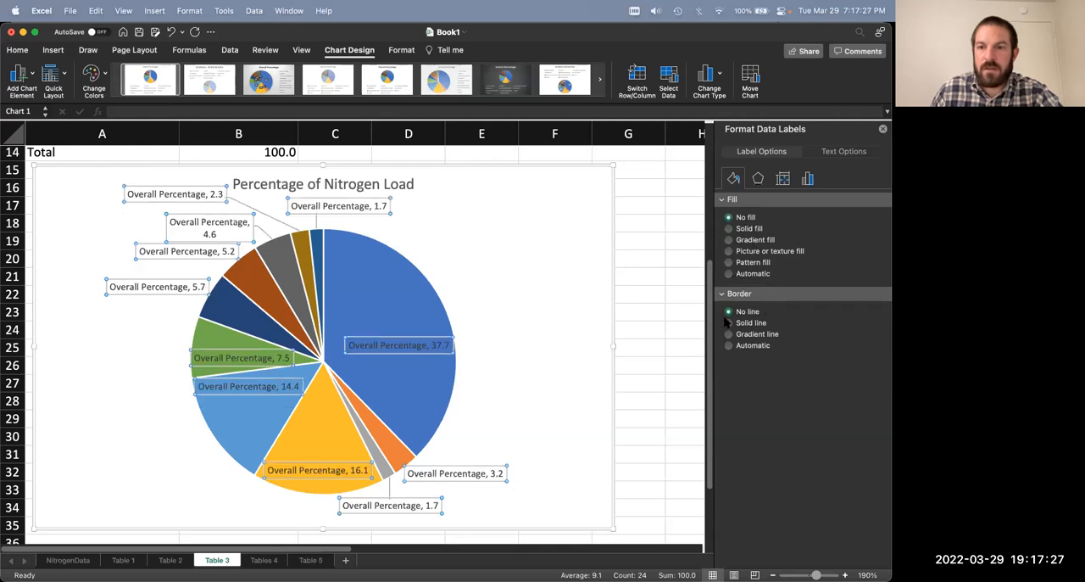
Step: Set the data labels' text color to black and their font size to 12
click(839, 153)
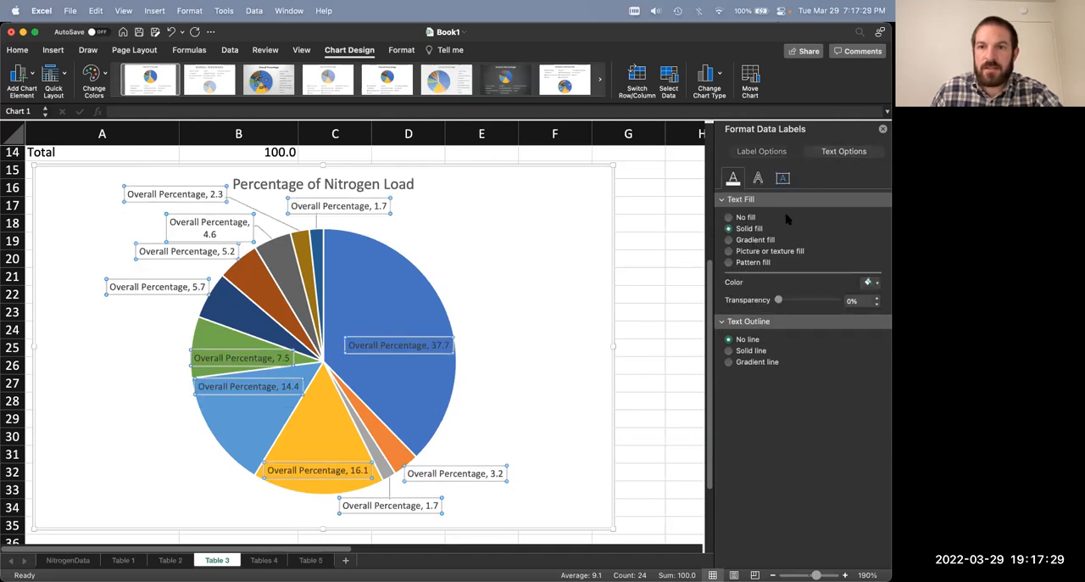
click(872, 282)
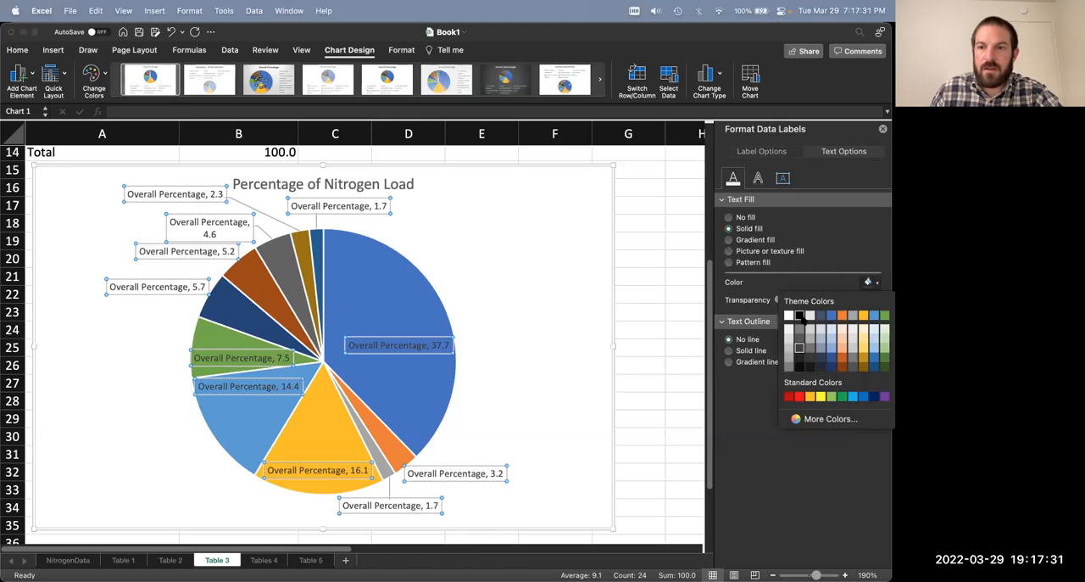
click(797, 319)
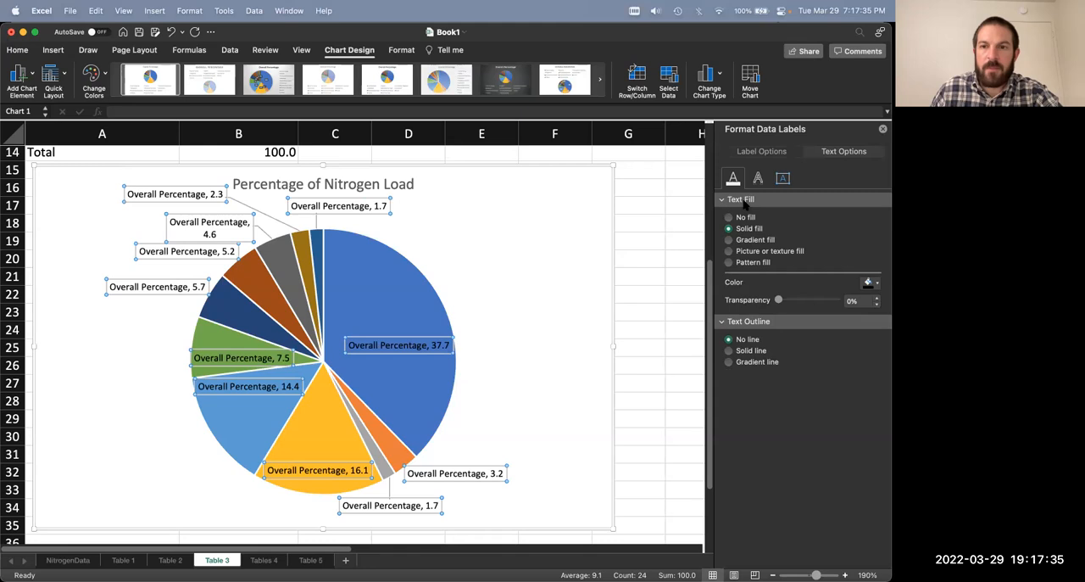
click(19, 50)
key(Return)
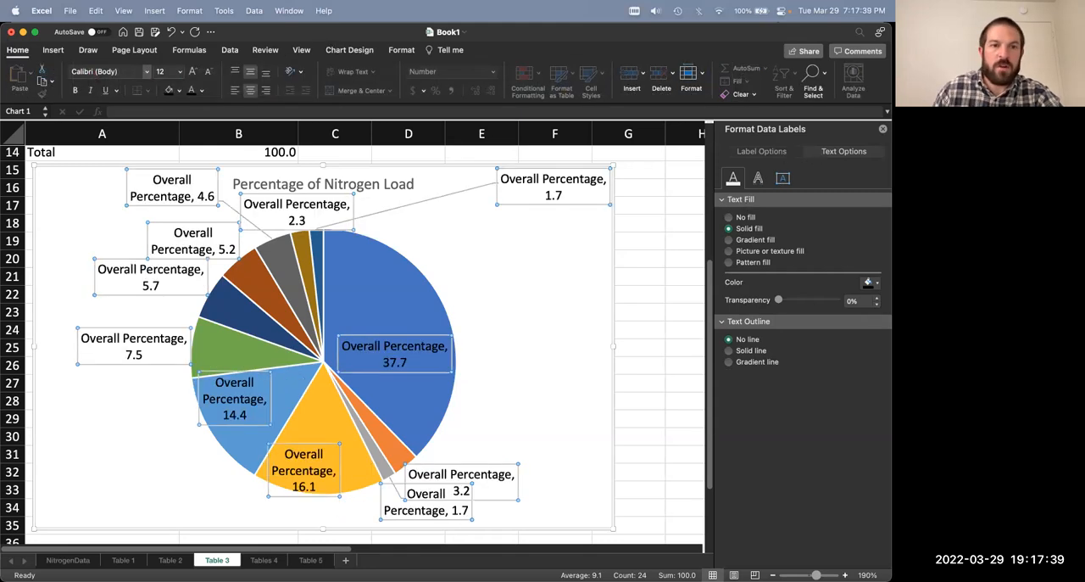
Step: Change the text color of the pie chart title "Percentage of Nitrogen Load" to black
click(341, 187)
click(399, 187)
click(411, 187)
key(super+a)
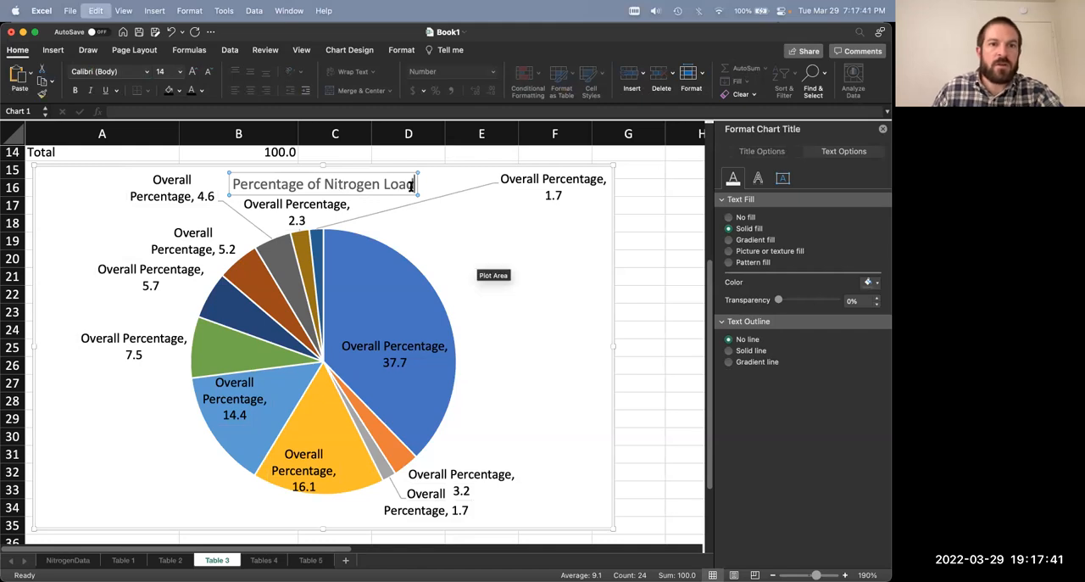
click(472, 258)
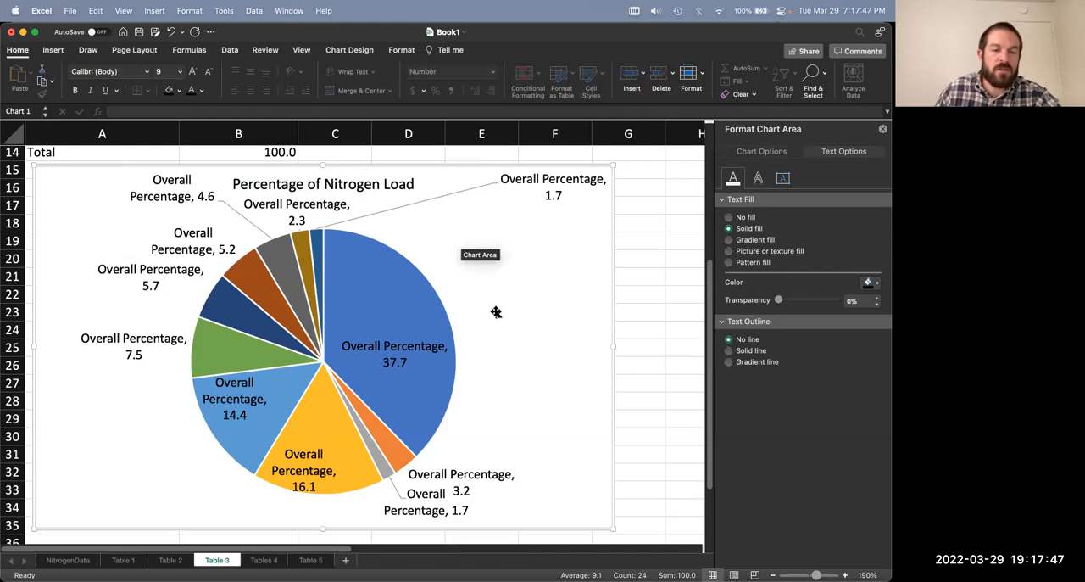
Step: Separate the overlapping 3.2 and 1.7 data labels beneath the pie by moving them apart
click(466, 471)
click(438, 470)
drag(440, 464, 458, 459)
click(405, 507)
drag(389, 515, 393, 524)
click(492, 436)
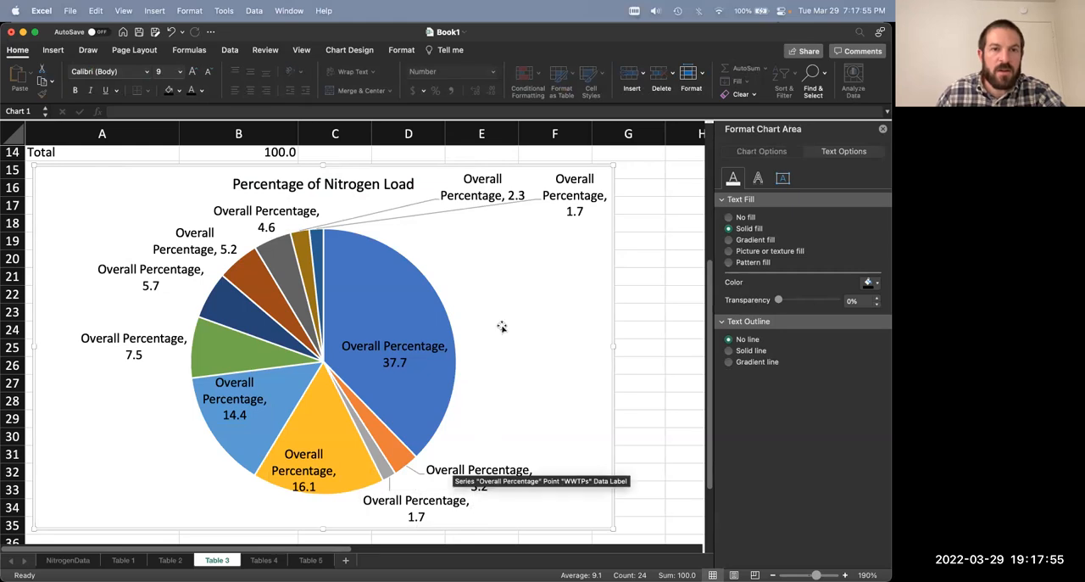
Step: Move the 7.5 and 5.7 data labels outward and down, away from the left edge of the pie
click(567, 212)
click(143, 384)
click(134, 357)
drag(127, 363, 109, 390)
click(138, 287)
drag(140, 293, 102, 336)
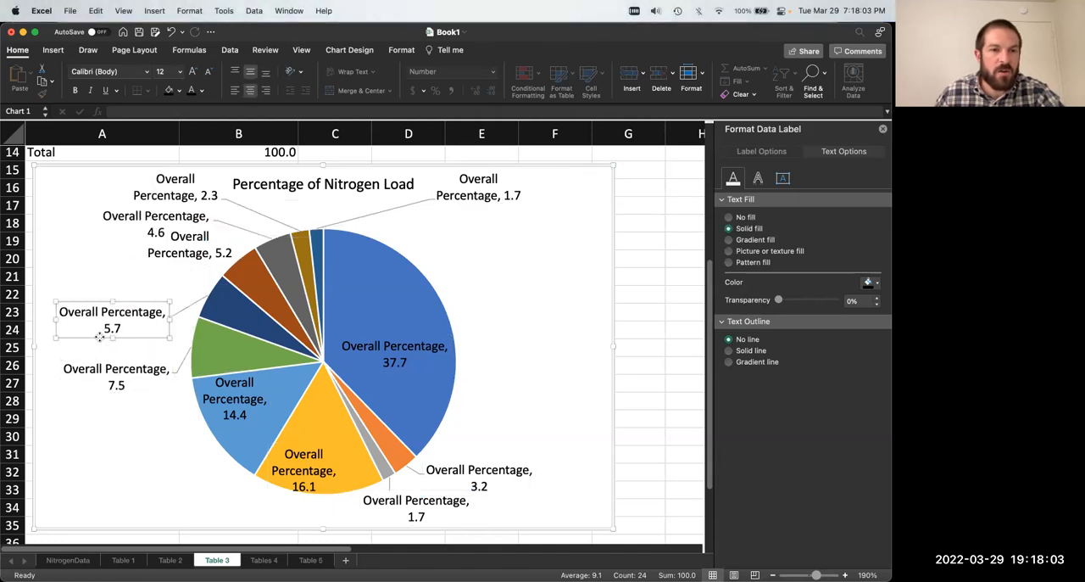
Step: Spread the 5.2 and 4.6 data labels outward from the pie and lower the 1.7 label at its upper right
click(172, 257)
drag(170, 264, 121, 286)
click(183, 234)
drag(150, 242, 126, 242)
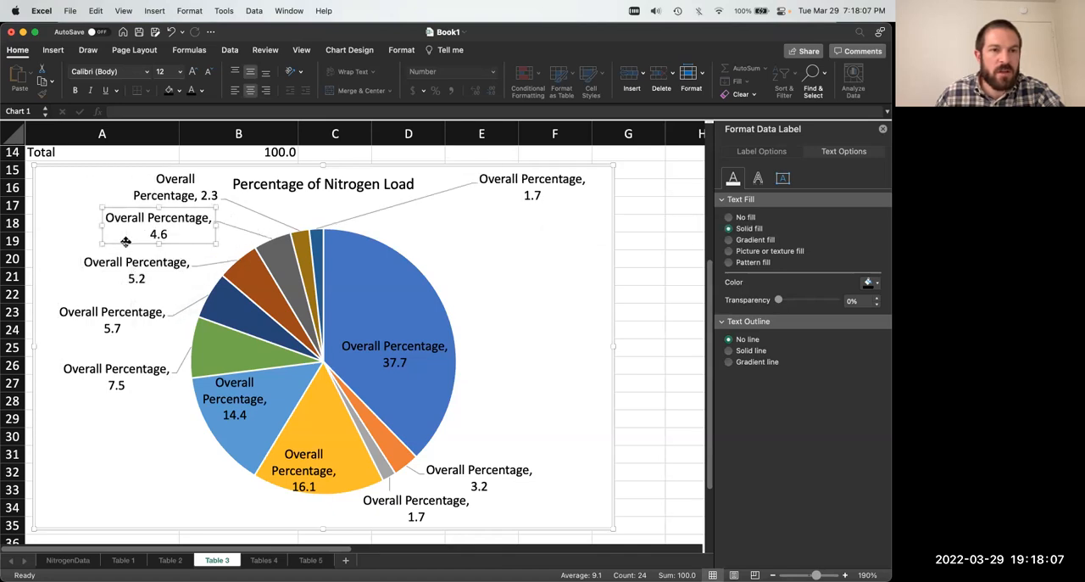
click(528, 189)
drag(528, 189, 495, 216)
click(495, 279)
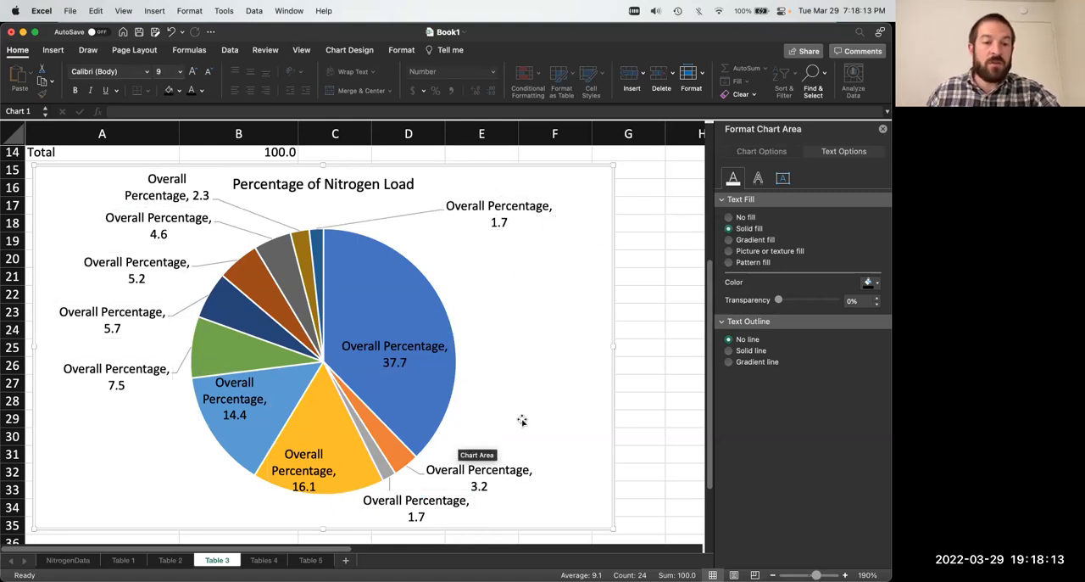
Step: Show the category name instead of the series name in the pie's data labels, alongside the value
click(312, 479)
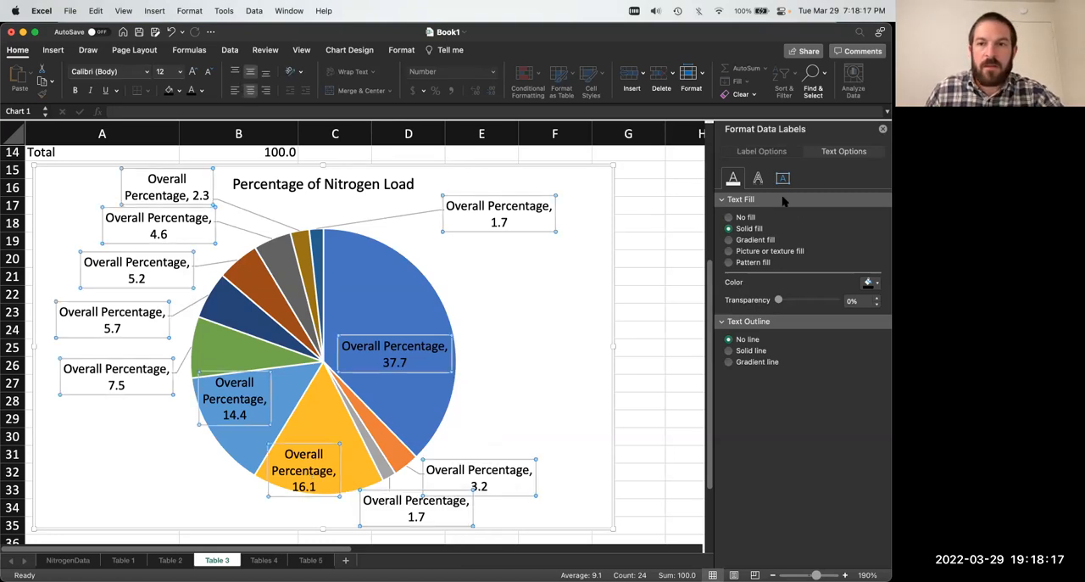
click(779, 151)
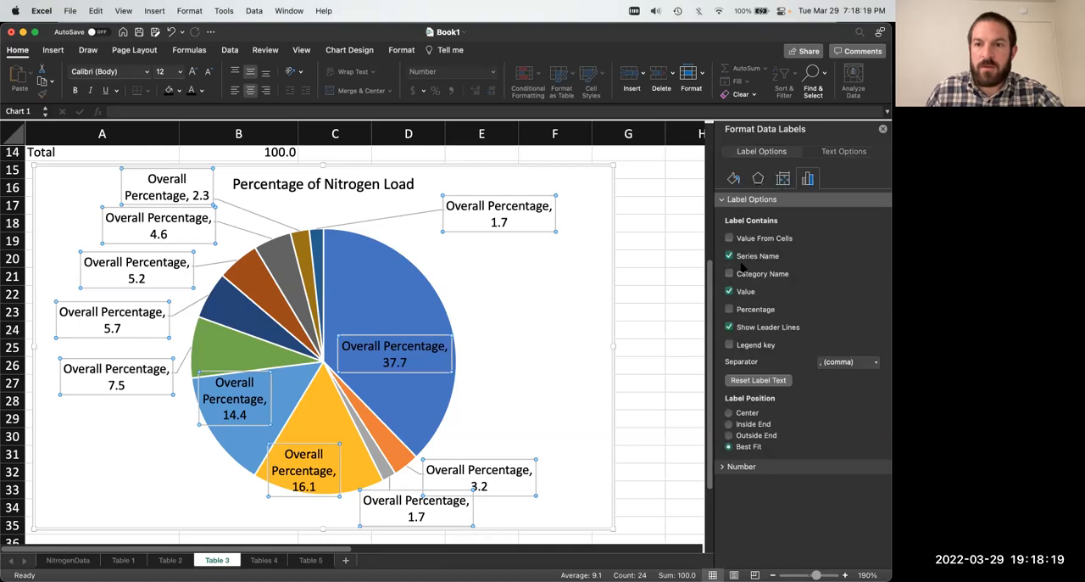
click(742, 273)
click(746, 256)
click(567, 291)
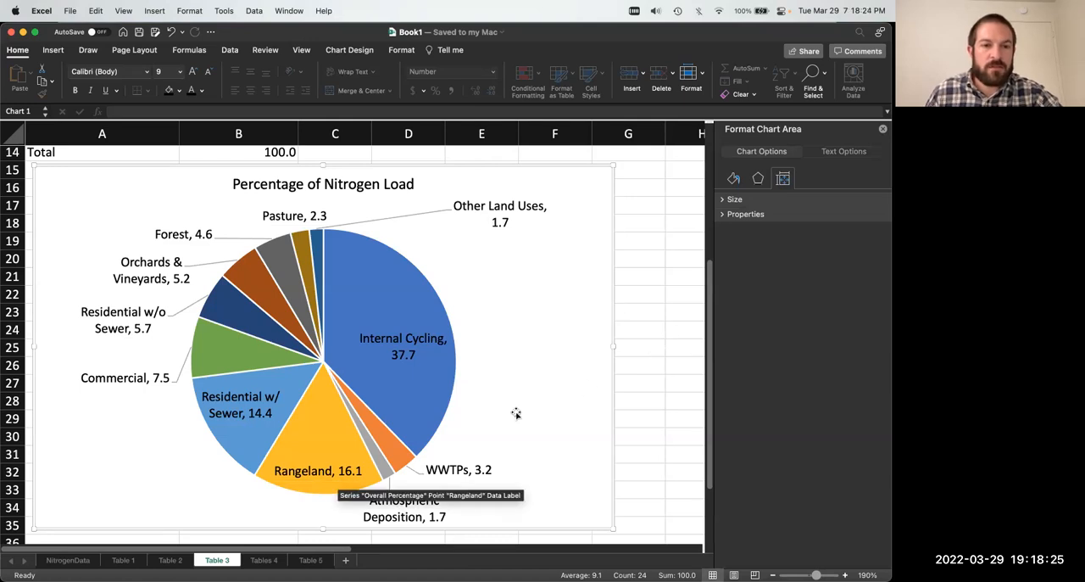
Step: Shift the Internal Cycling label slightly left within its slice and move the Pasture label left above the pie
click(406, 337)
drag(405, 337, 396, 337)
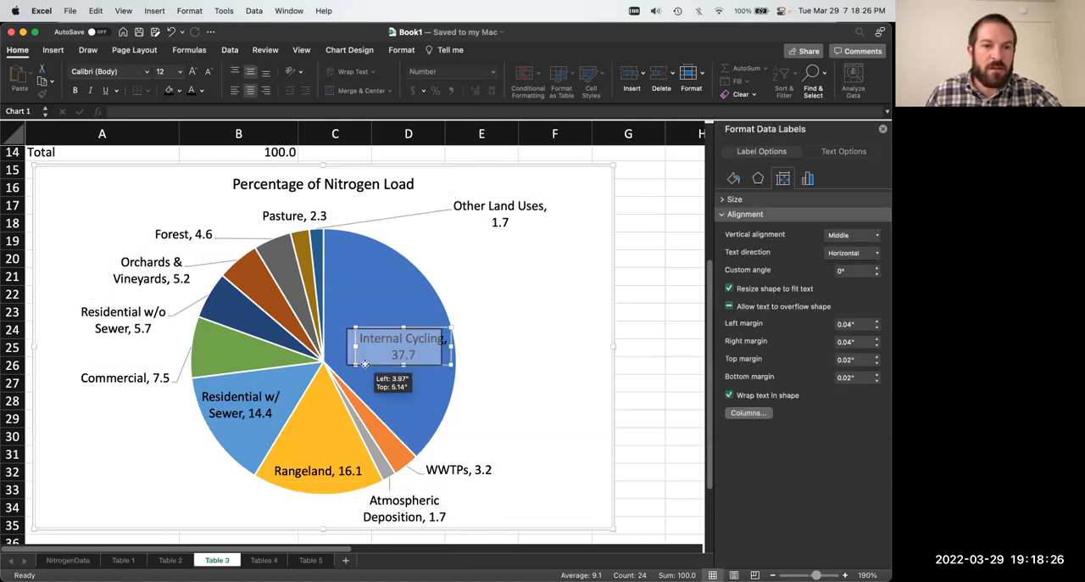
click(546, 322)
click(292, 215)
drag(293, 215, 253, 213)
click(380, 222)
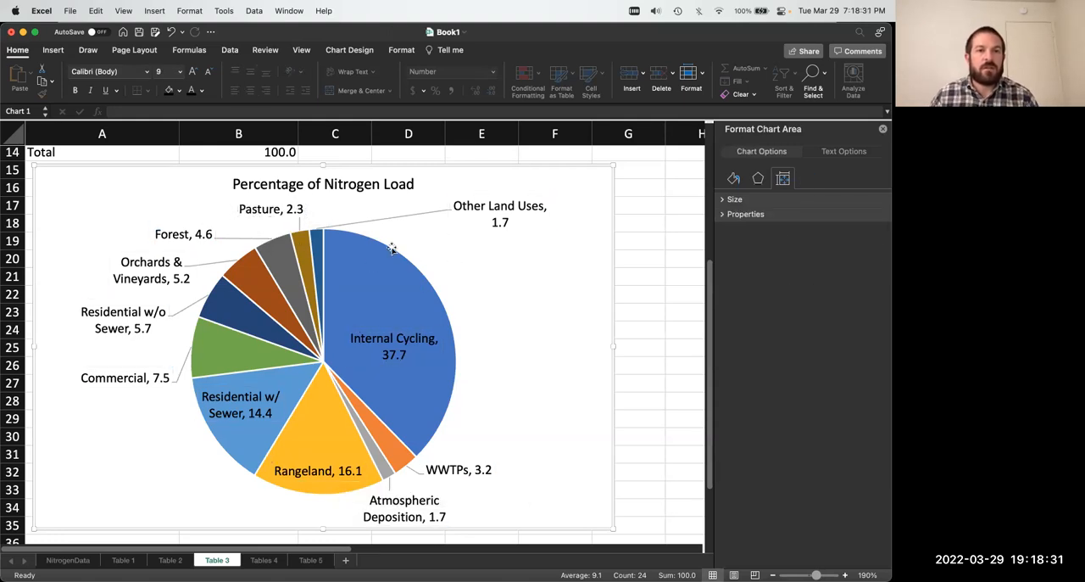
Step: Make the pie chart's leader lines solid black and save the workbook
click(380, 222)
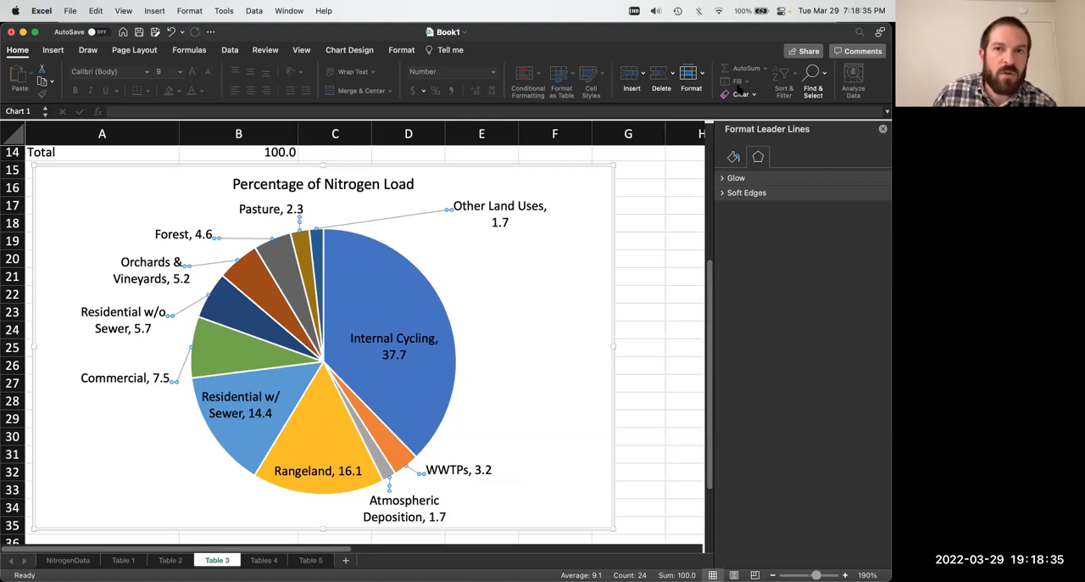
click(49, 51)
click(23, 51)
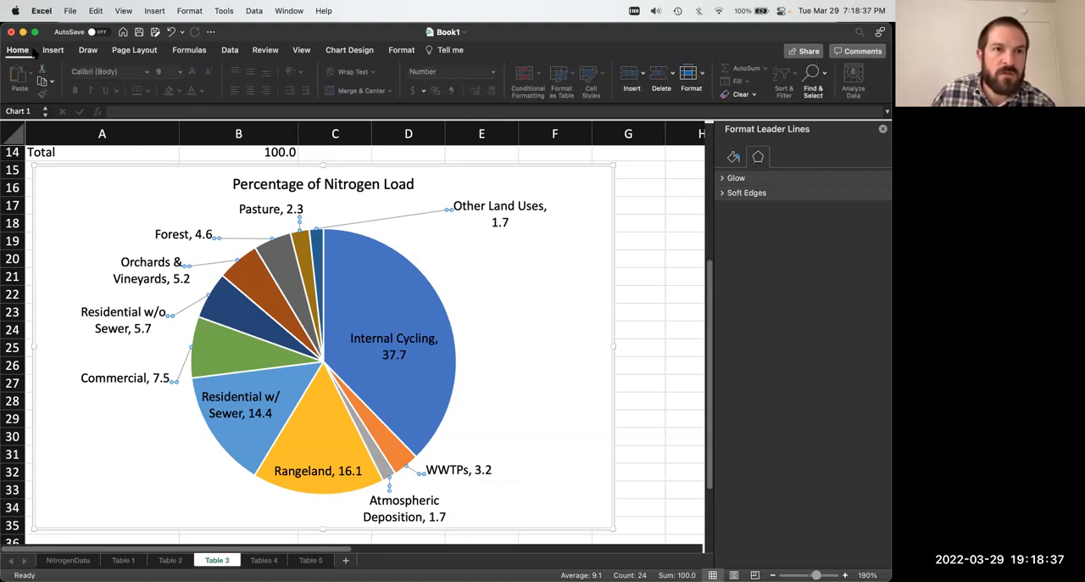
click(734, 158)
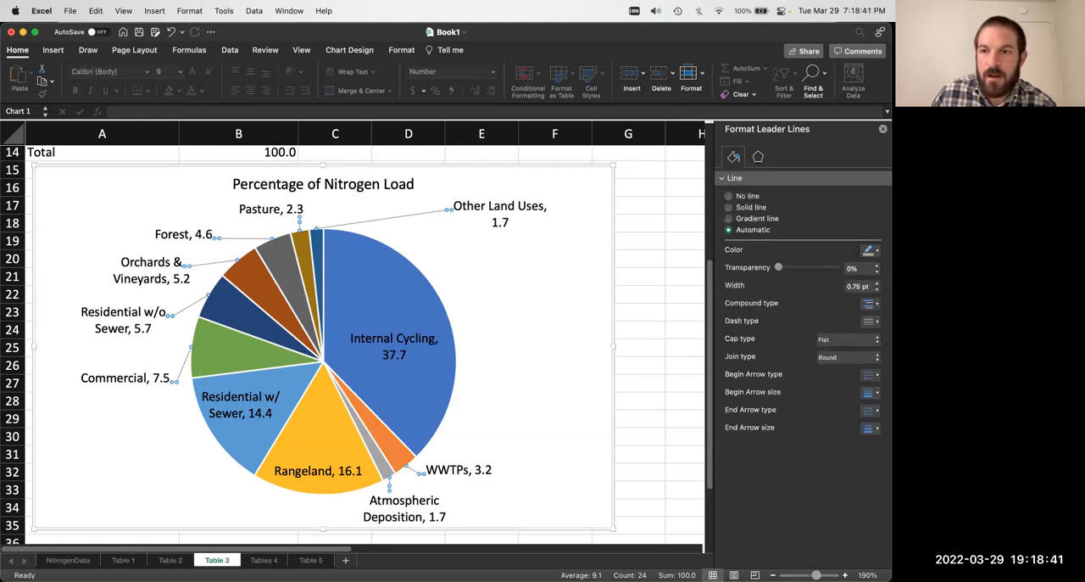
click(877, 250)
click(805, 282)
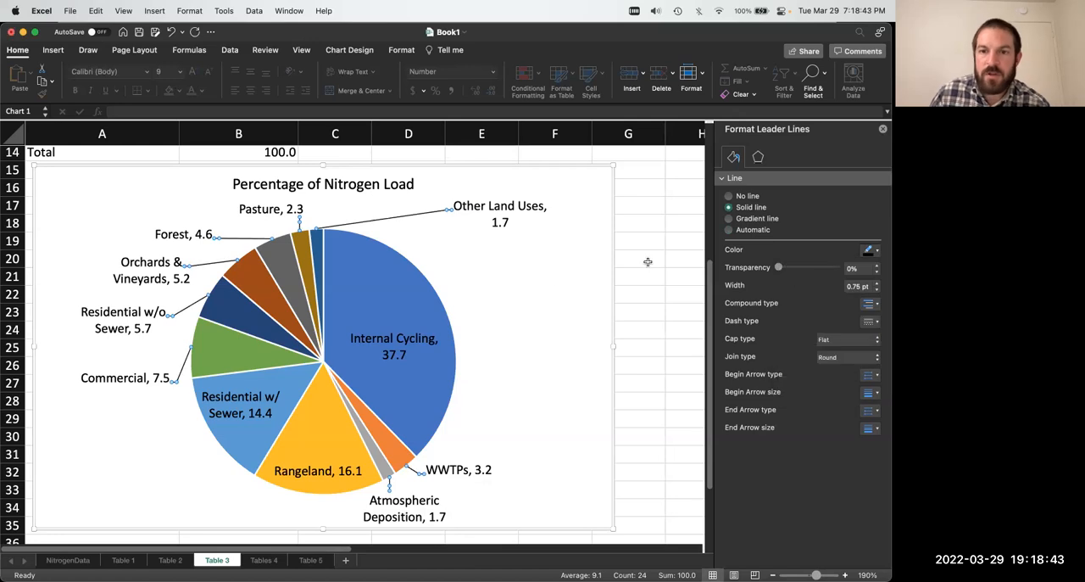
click(546, 277)
key(super+s)
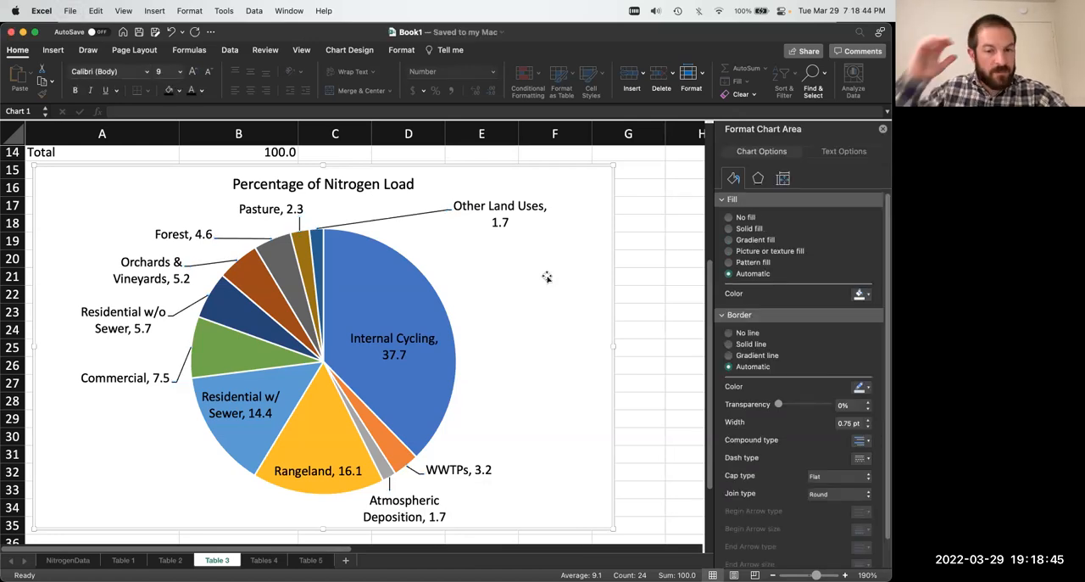
text(d)
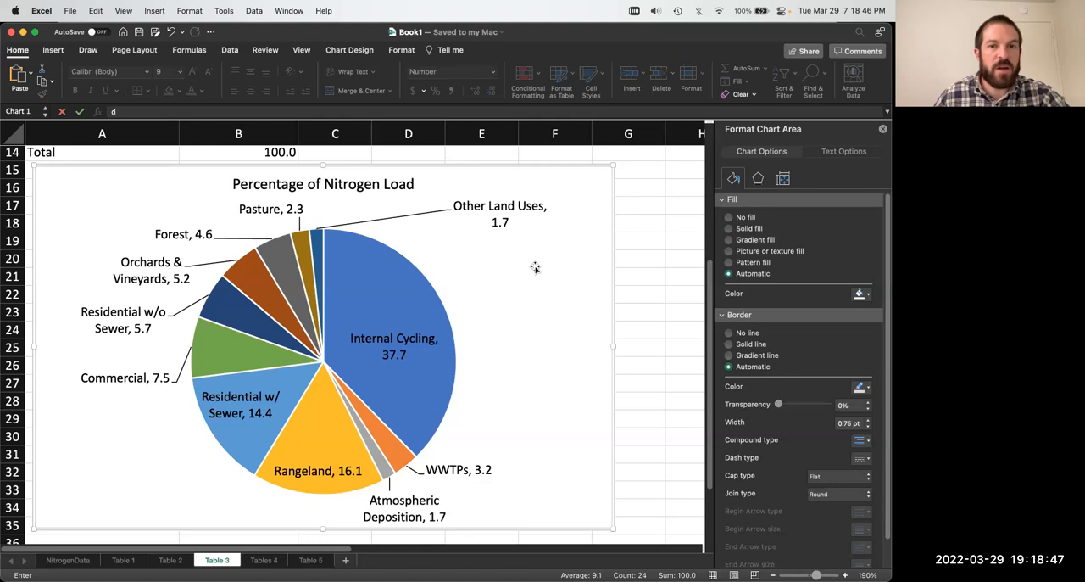
scroll(535, 268, up, 10)
key(Escape)
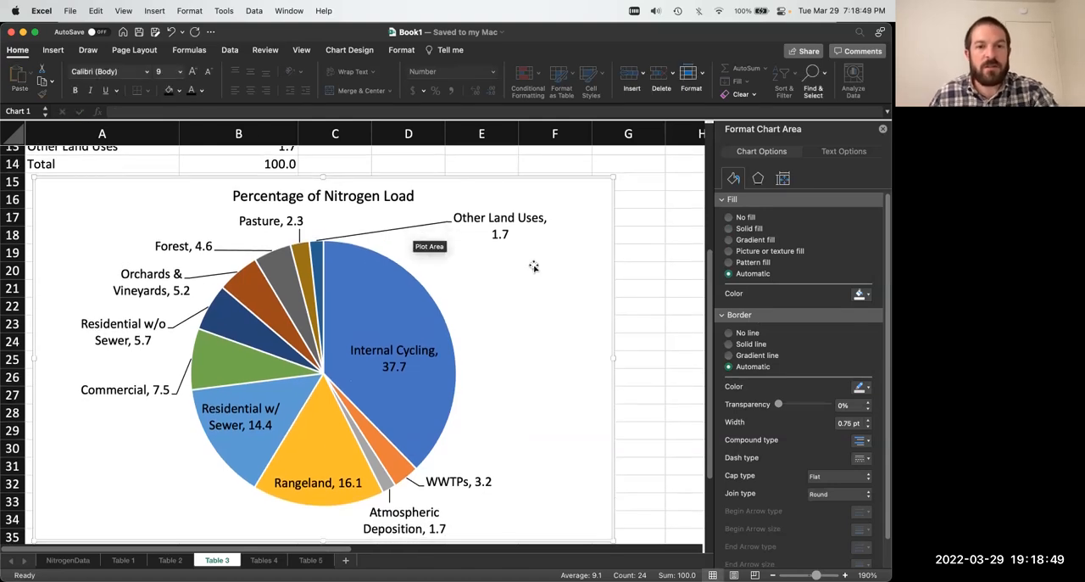
Step: Compare the row order of the Table 3 percentages with the order of the slices in the pie chart
scroll(533, 265, up, 3)
click(337, 372)
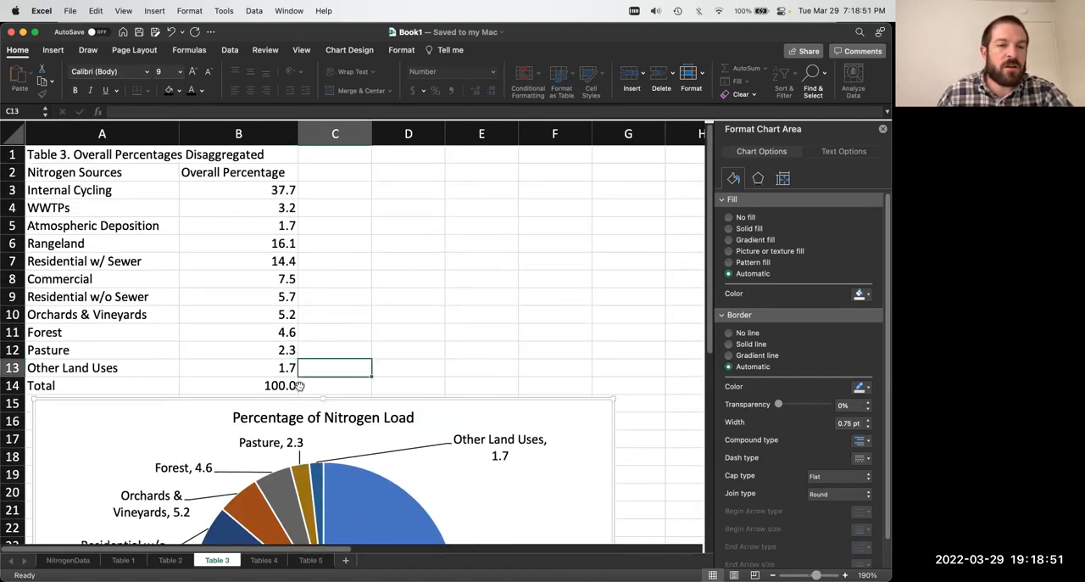
click(280, 369)
drag(280, 369, 92, 193)
click(196, 232)
click(346, 344)
click(264, 364)
click(407, 259)
scroll(396, 304, down, 1)
scroll(396, 304, down, 13)
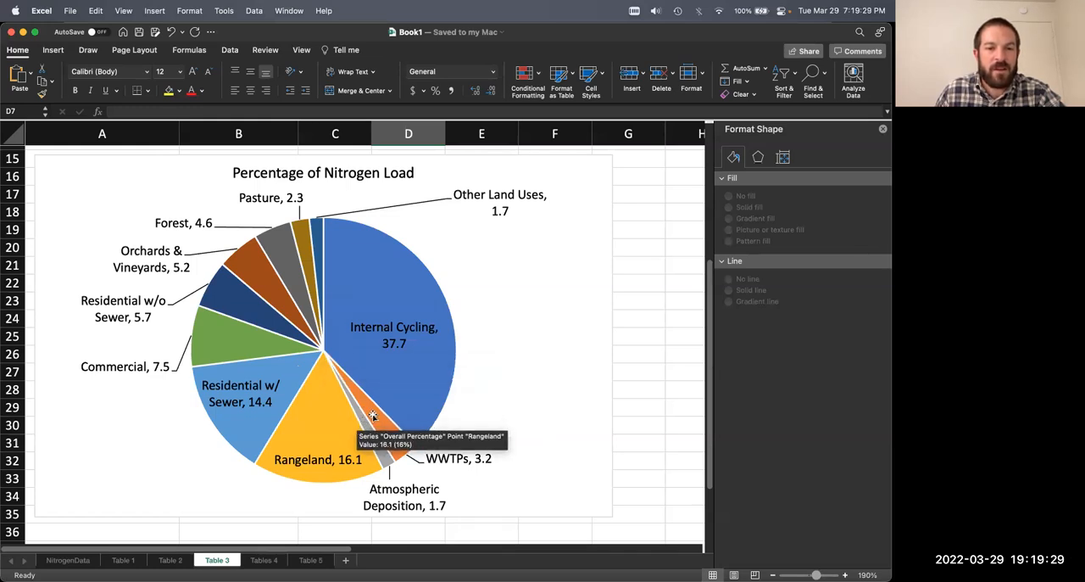
click(522, 305)
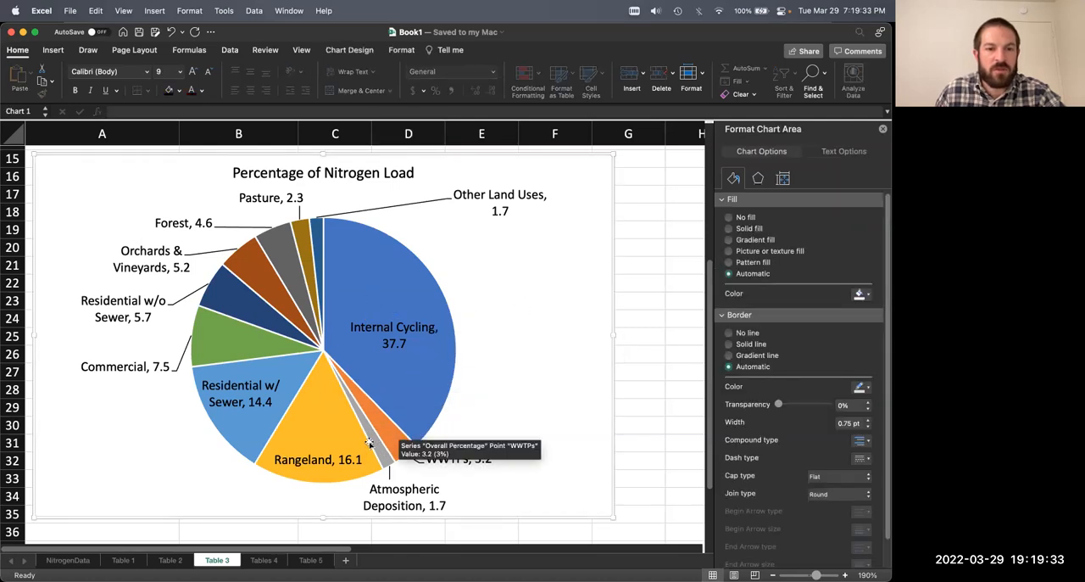
scroll(507, 304, up, 5)
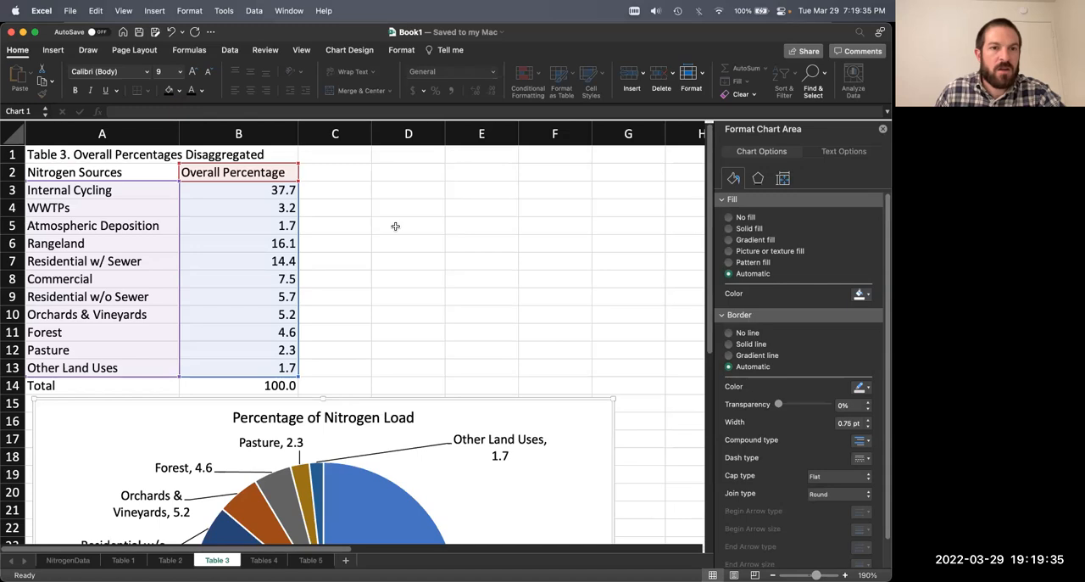
Step: Sort the Table 3 rows A3:B13 by Overall Percentage from largest to smallest
click(395, 225)
drag(97, 190, 240, 365)
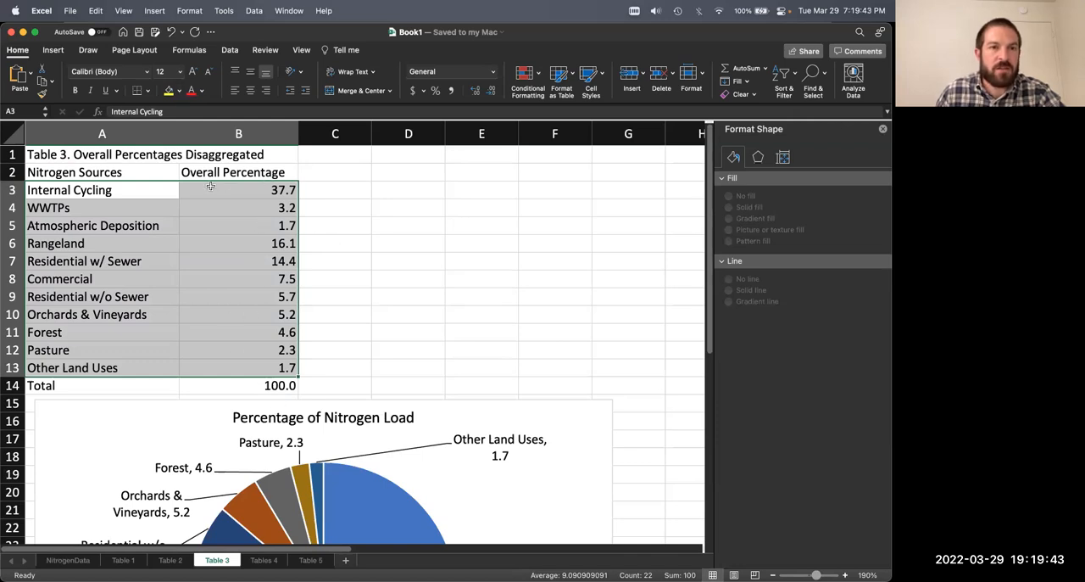
click(232, 51)
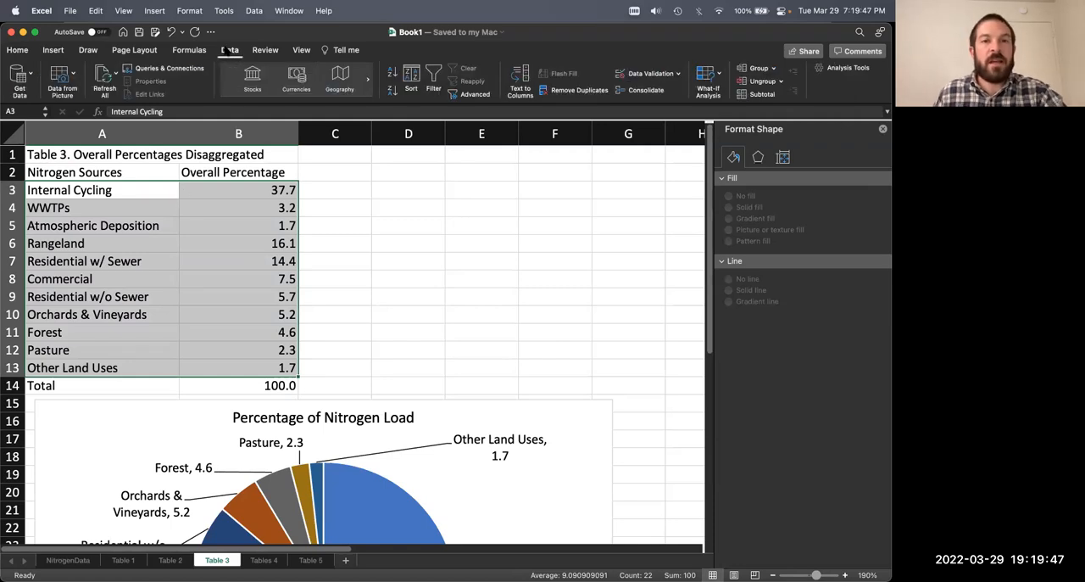
click(412, 77)
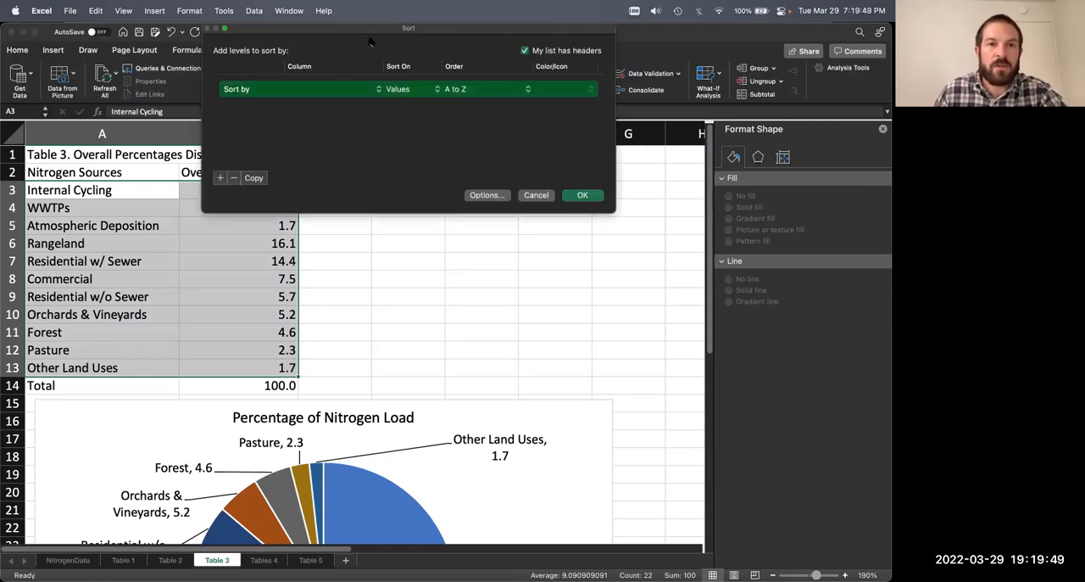
click(462, 252)
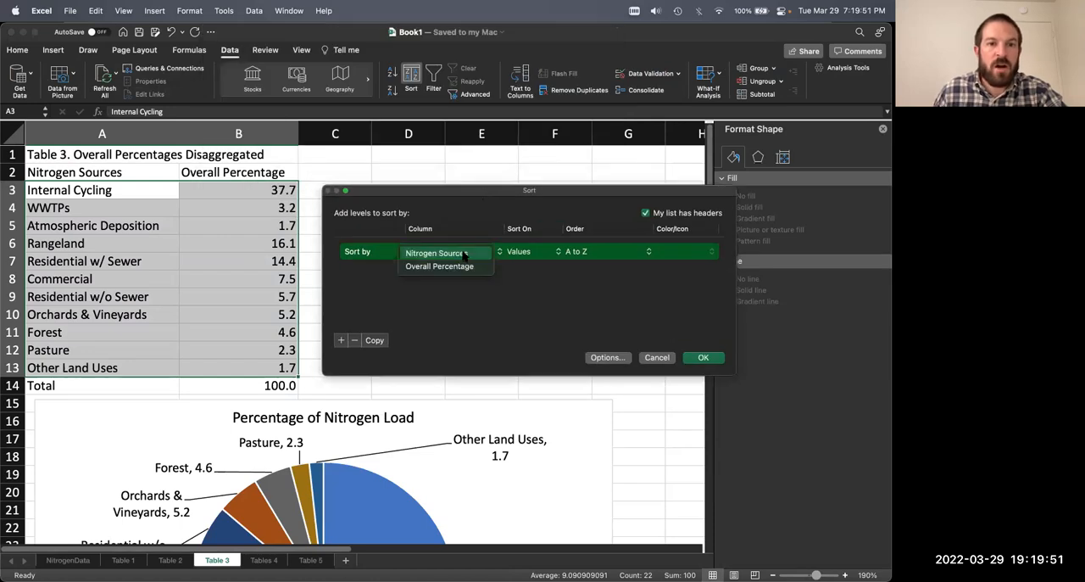
click(462, 266)
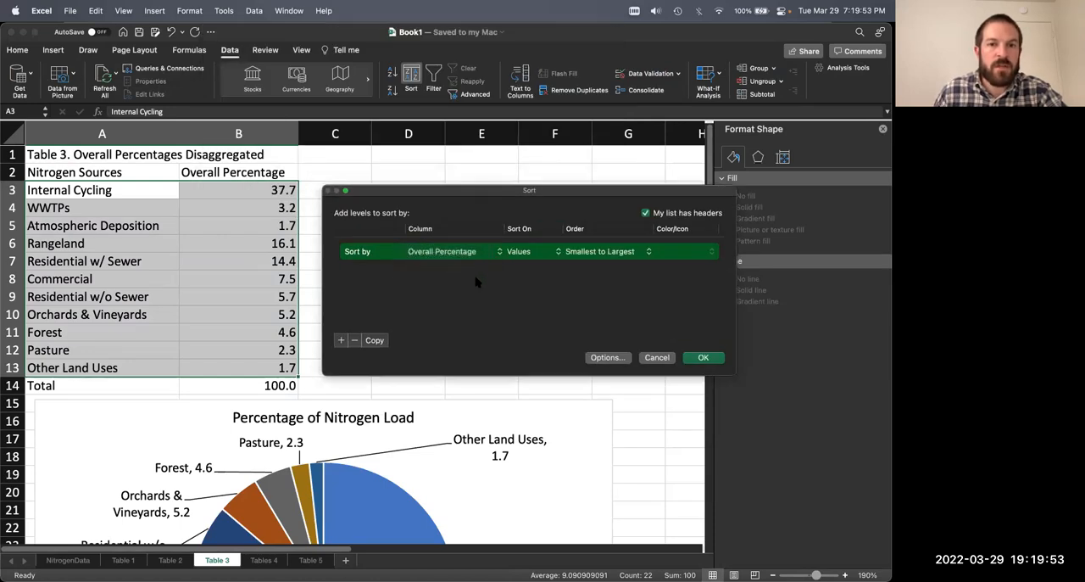
click(618, 252)
click(598, 266)
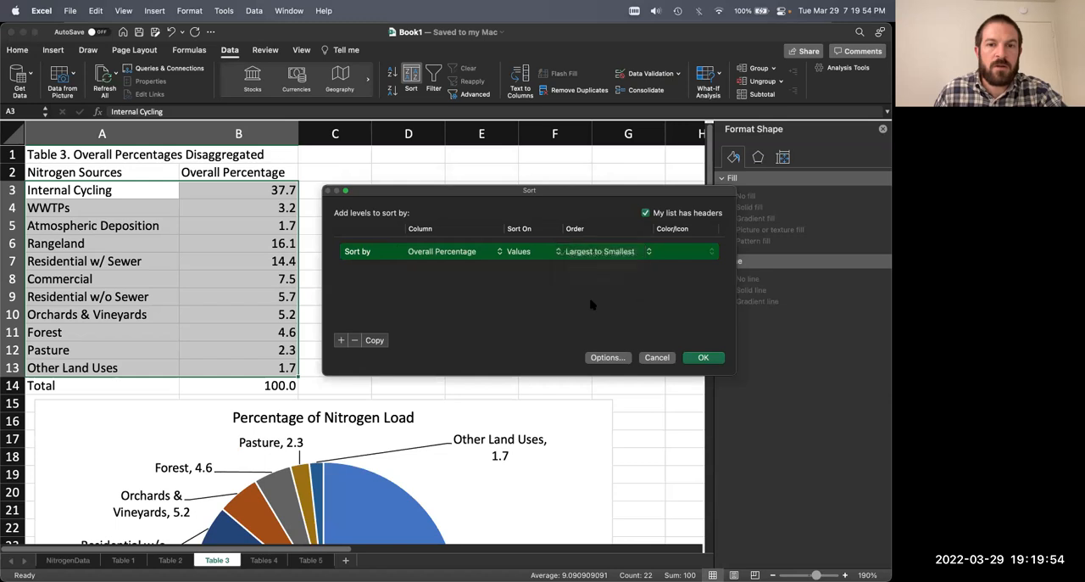
click(702, 358)
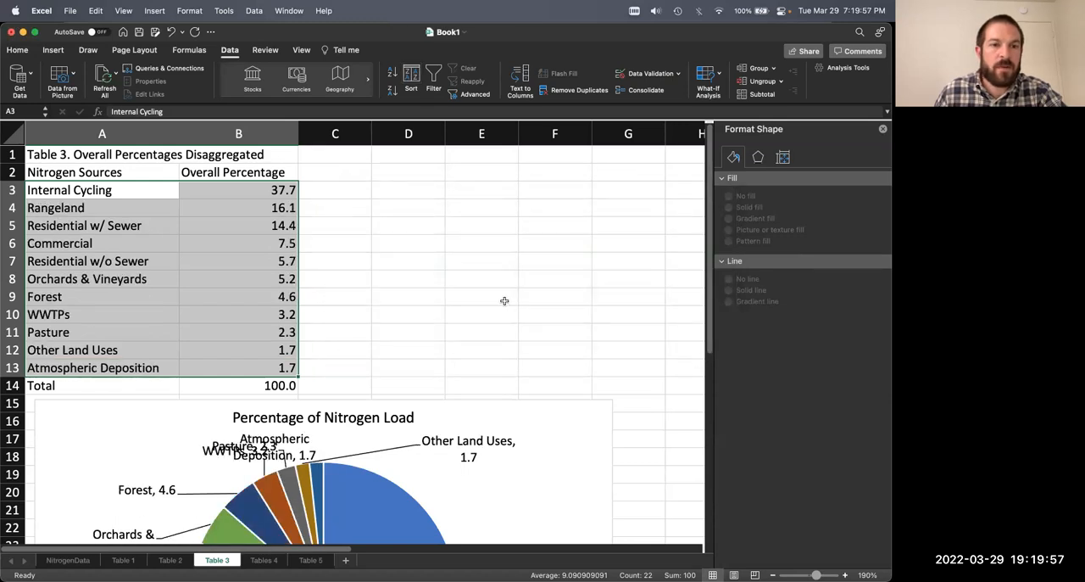
Step: Move the WWTPs label left, clear of the Pasture label, and shift the Atmospheric Deposition label right beneath the chart title
scroll(504, 301, down, 5)
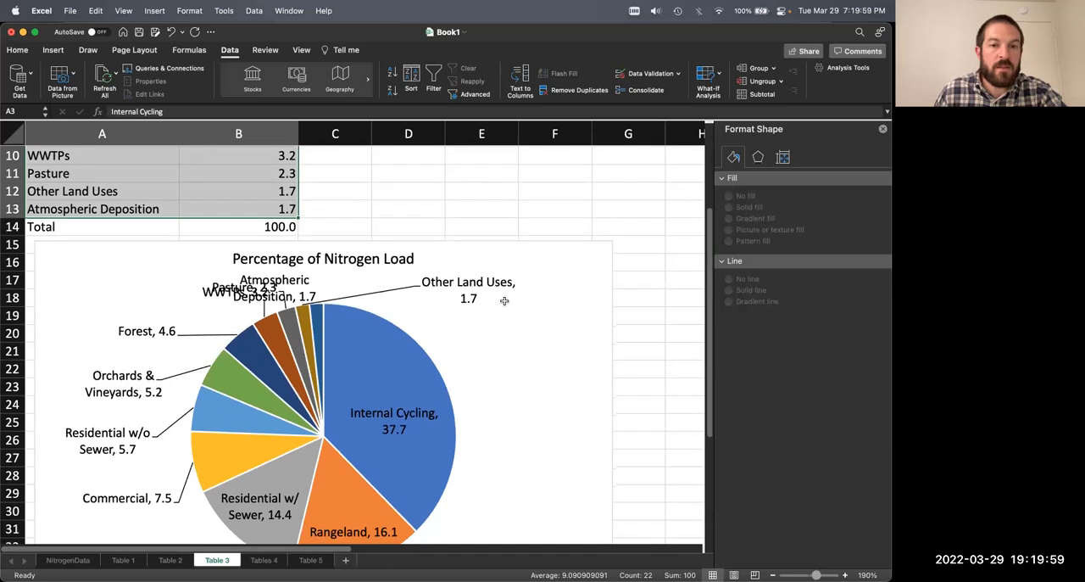
click(241, 292)
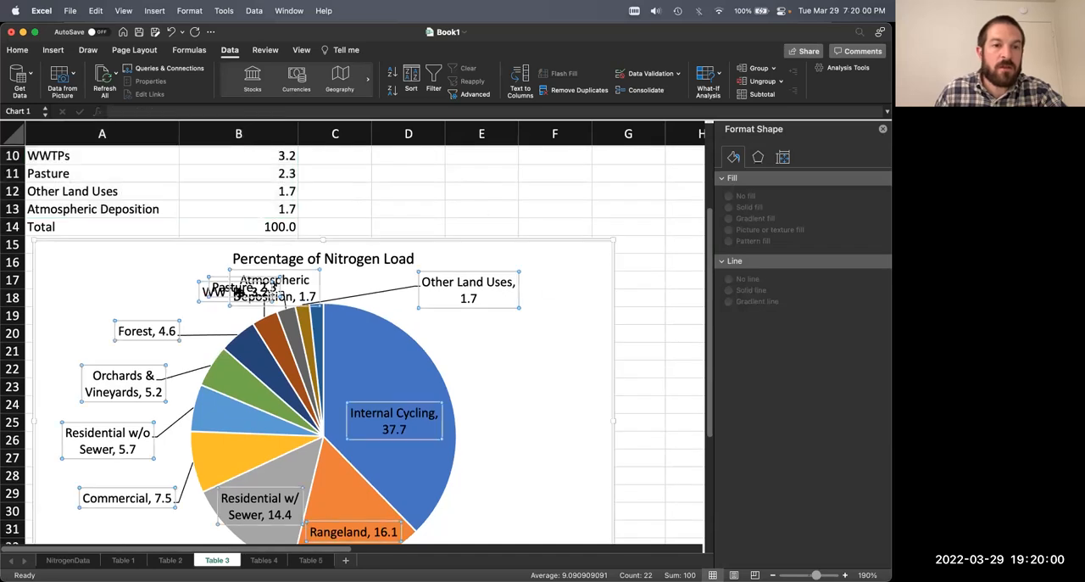
click(206, 294)
drag(206, 294, 141, 297)
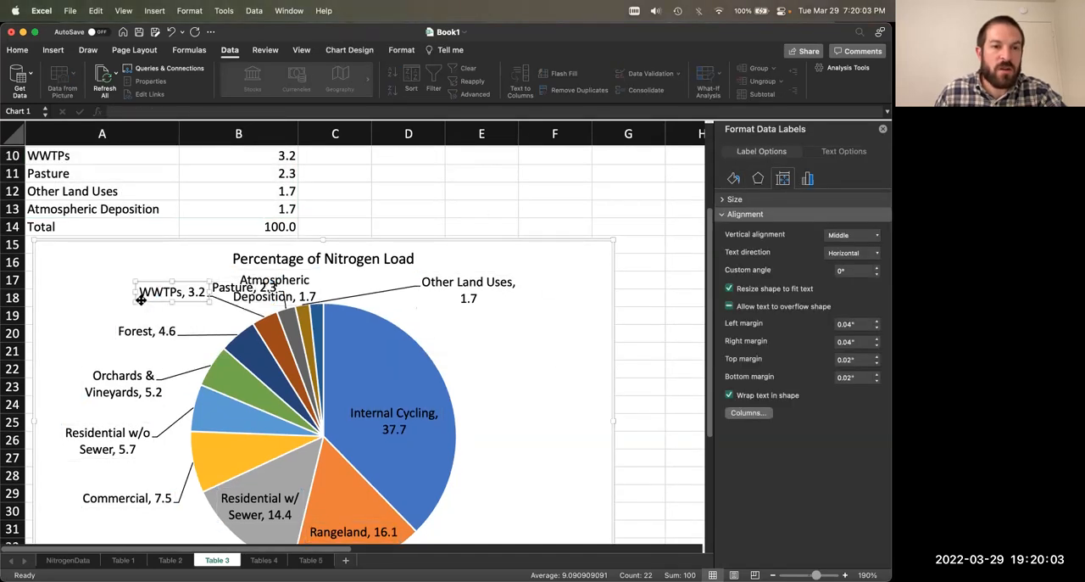
click(229, 293)
drag(250, 271, 327, 261)
Step: Move the Other Land Uses label toward the chart's upper-right corner and place the Atmospheric Deposition label just left of it
click(479, 286)
drag(499, 309, 568, 301)
click(317, 307)
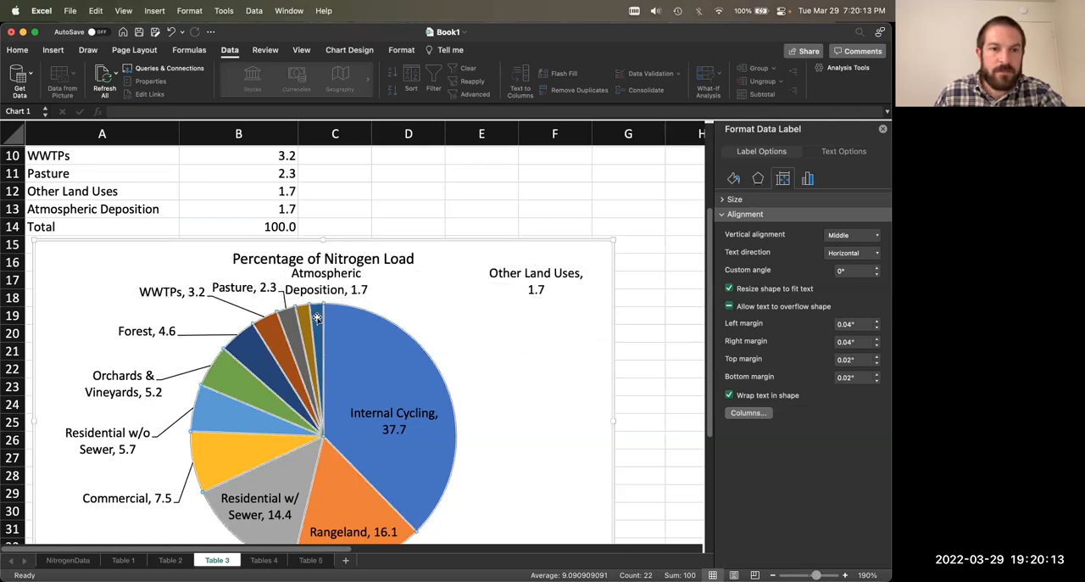
click(316, 307)
click(318, 285)
drag(319, 285, 440, 300)
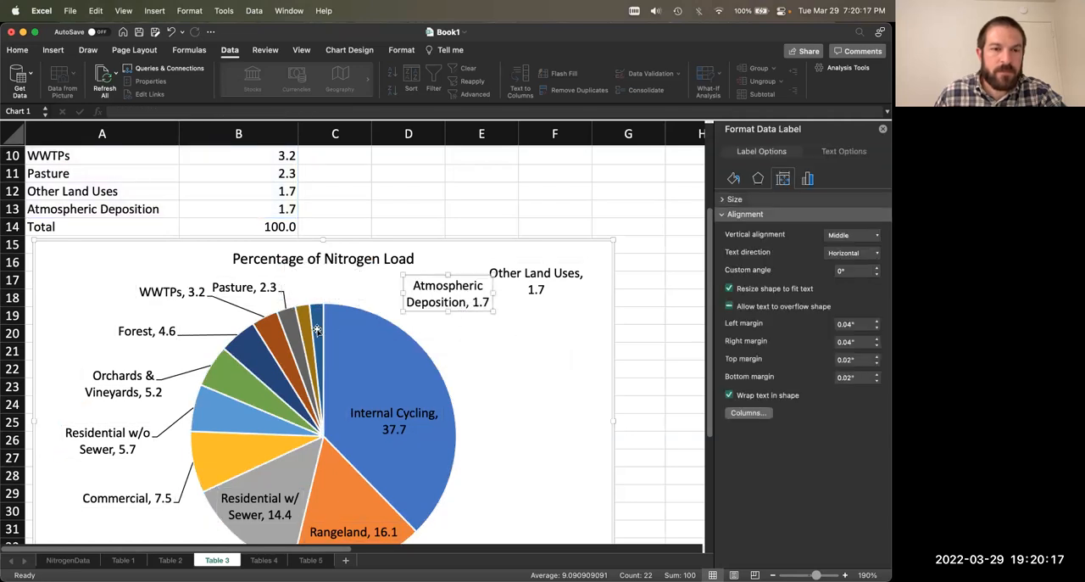
scroll(204, 360, down, 2)
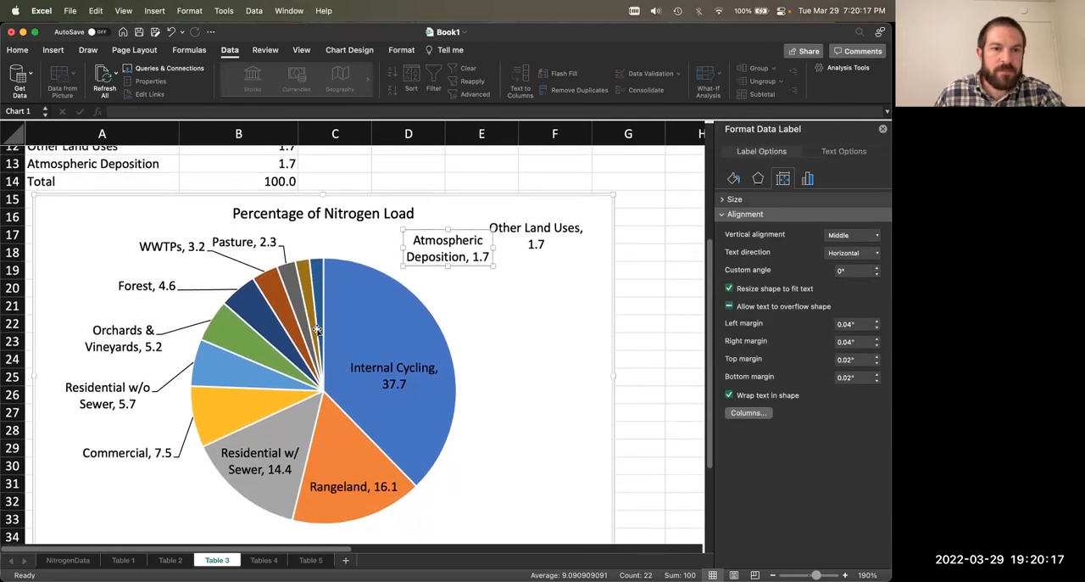
Step: Shift the Atmospheric Deposition label left toward its slice, and place the Other Land Uses label above its own slice beneath the chart title
click(237, 248)
click(435, 260)
drag(435, 260, 400, 253)
click(536, 242)
click(523, 247)
drag(500, 251, 288, 245)
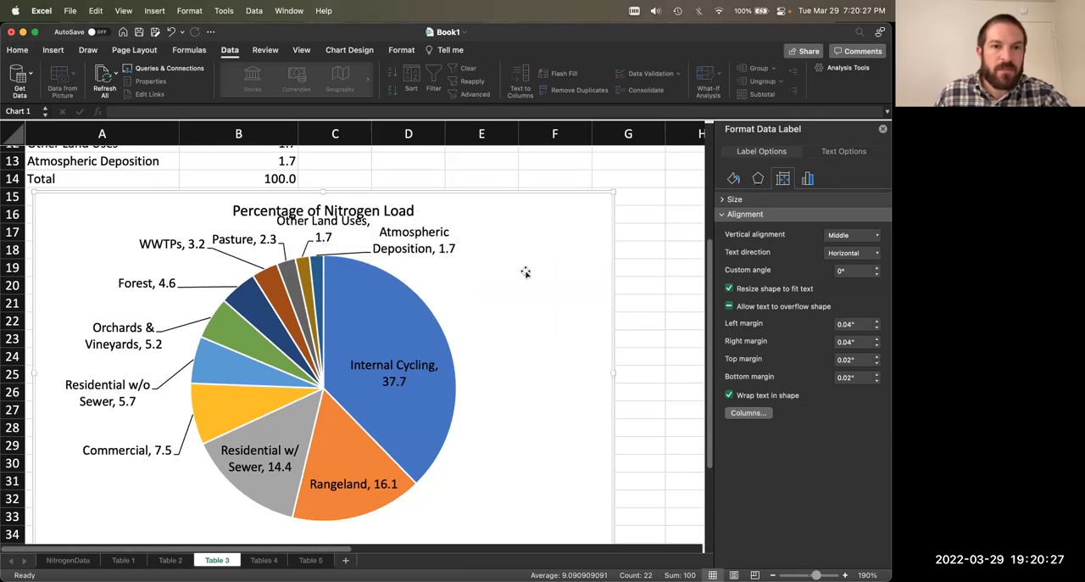
Step: Nudge the Atmospheric Deposition label up beside the Other Land Uses label so it sits clear of the pie
click(412, 211)
click(448, 213)
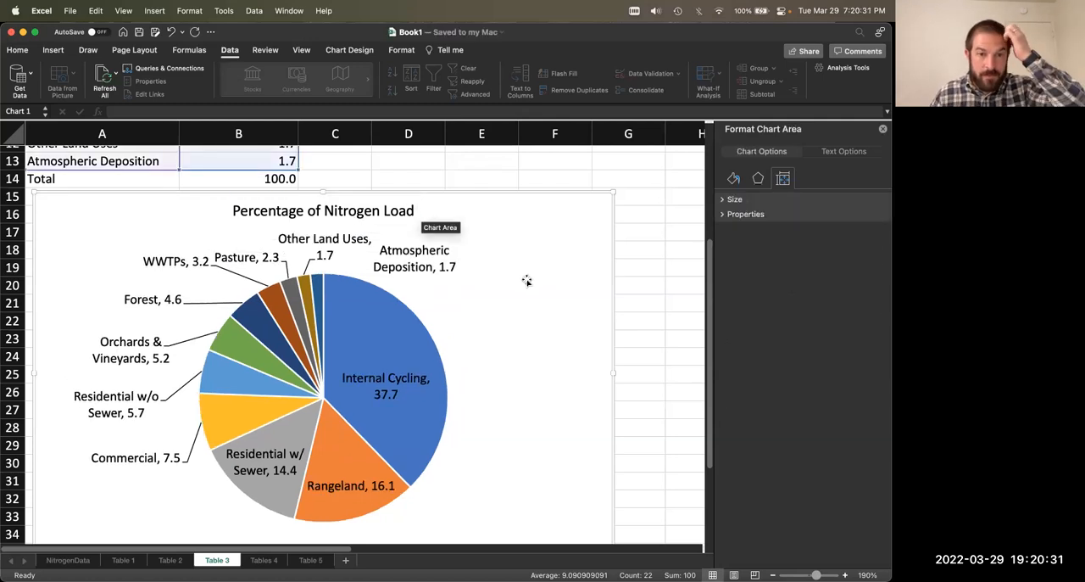
click(460, 270)
click(408, 276)
drag(412, 276, 411, 262)
click(527, 304)
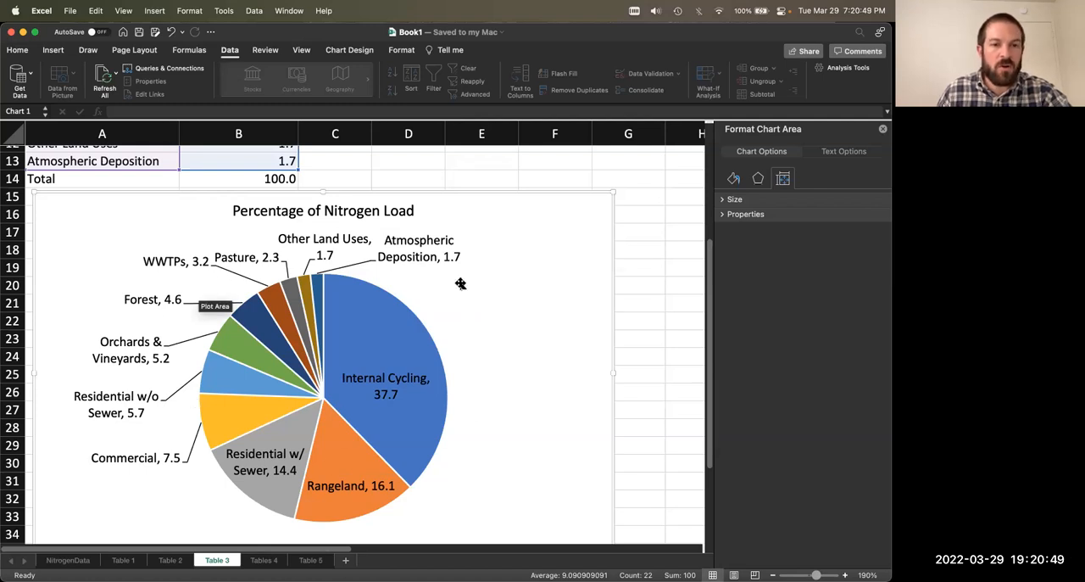
Step: Examine the small slices of the finished pie chart and compare them with the rows of Table 3
click(391, 340)
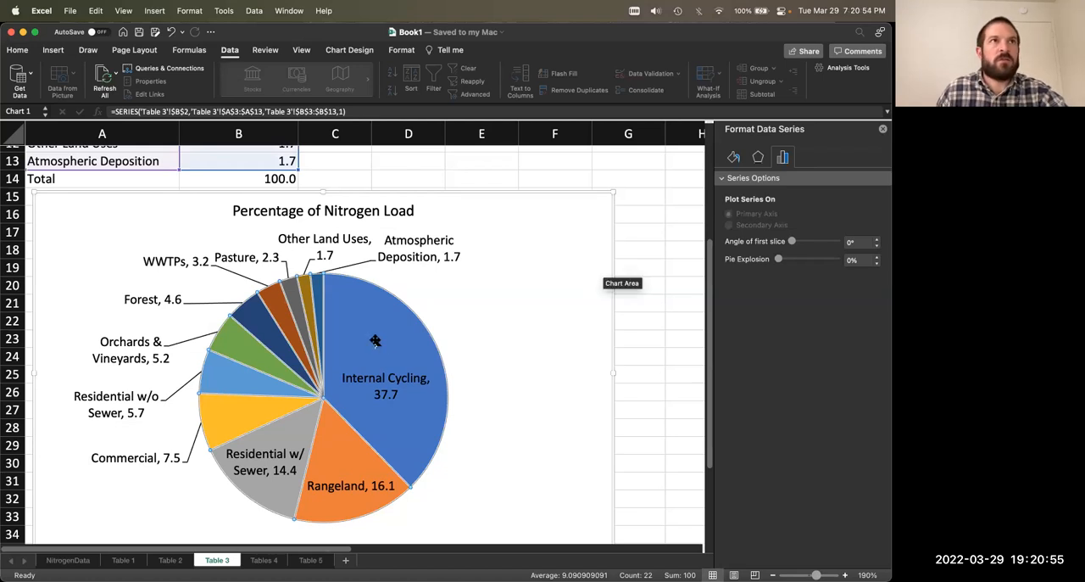
click(654, 321)
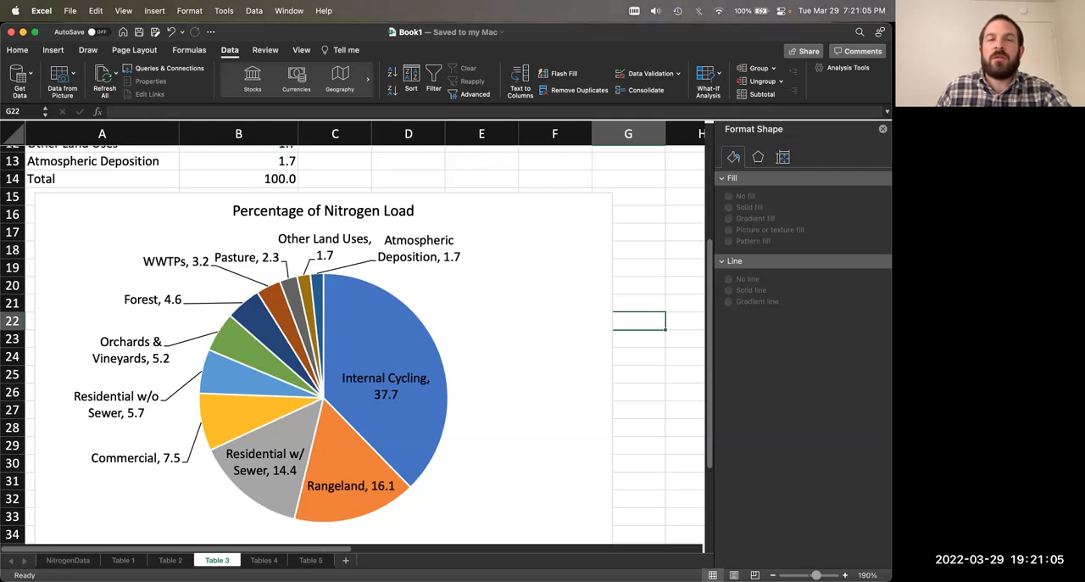
scroll(487, 269, down, 2)
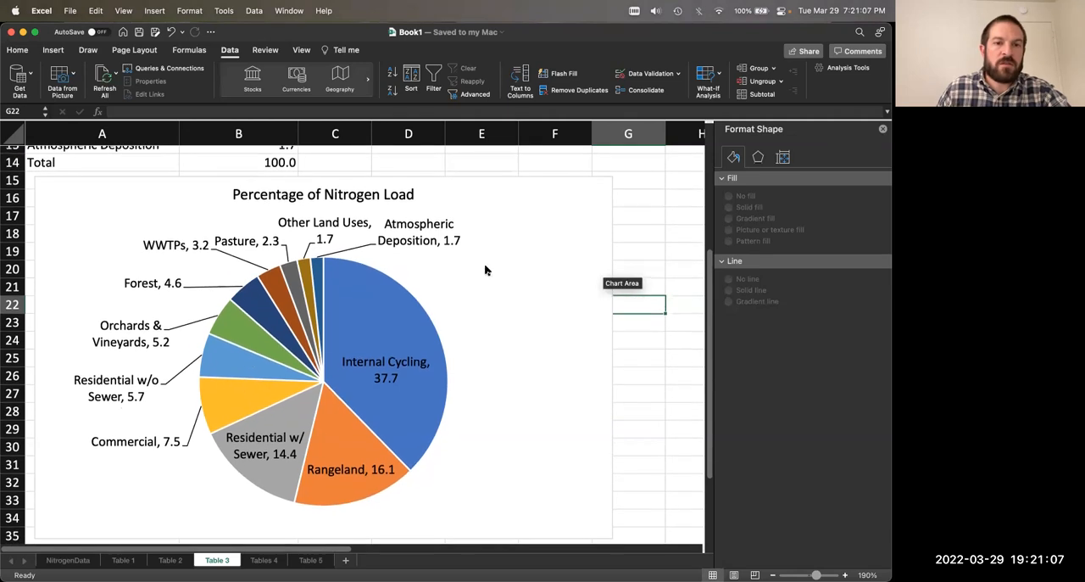
mouse_move(303, 260)
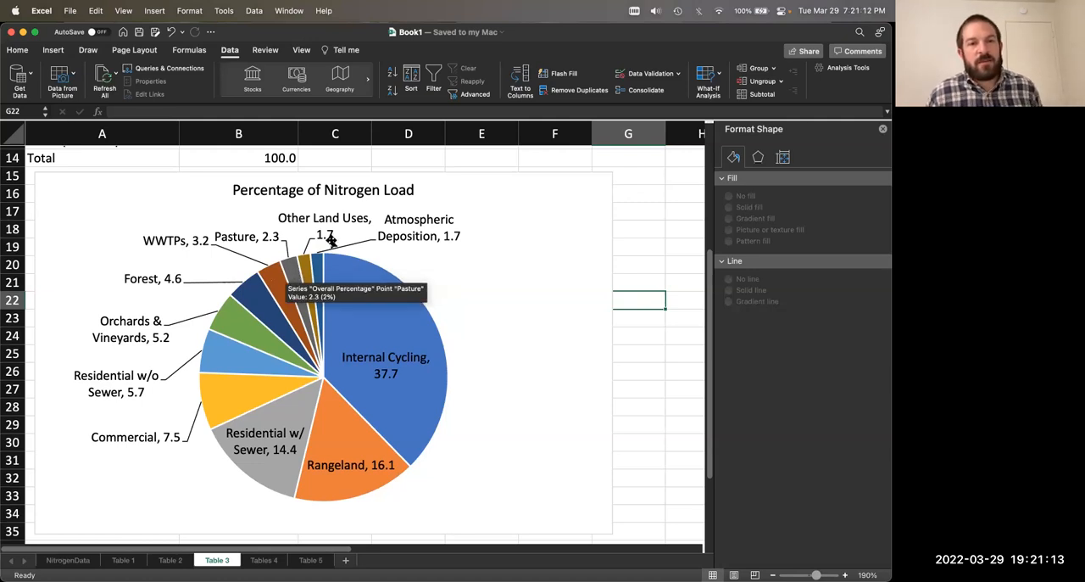
click(272, 281)
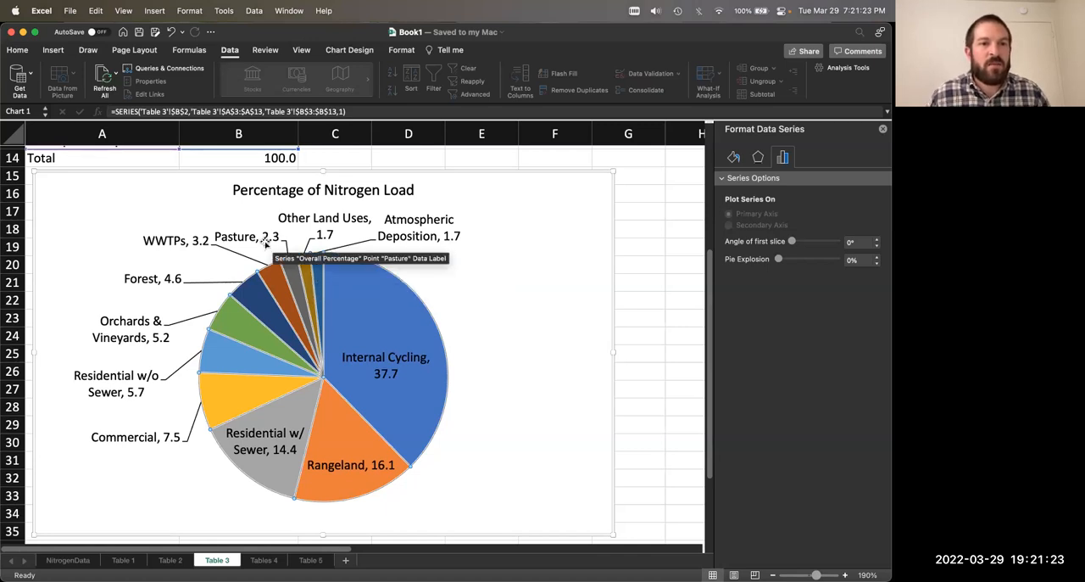
scroll(503, 243, up, 2)
scroll(502, 242, up, 3)
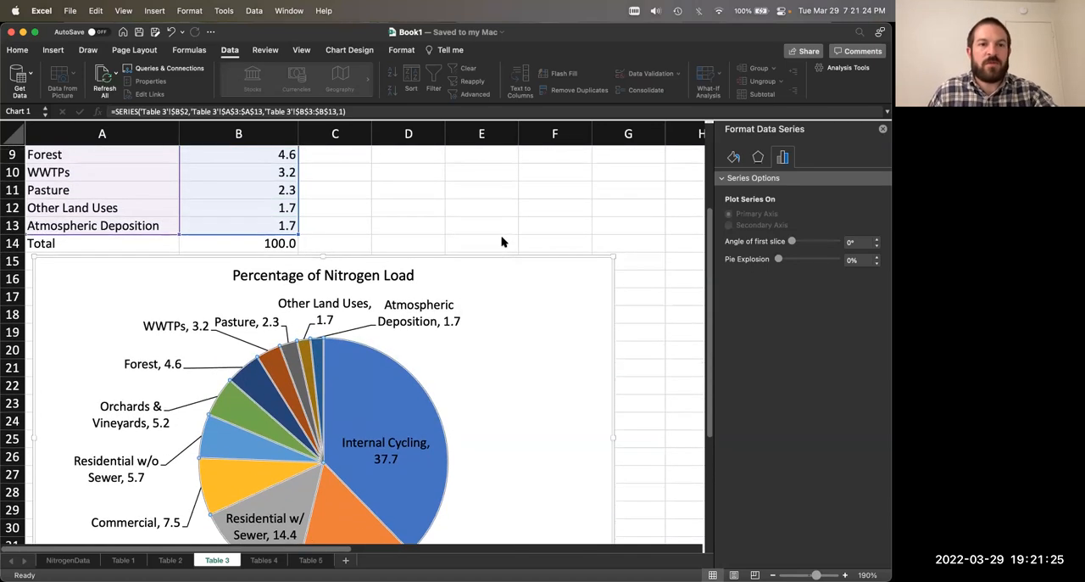
click(360, 216)
scroll(355, 223, up, 6)
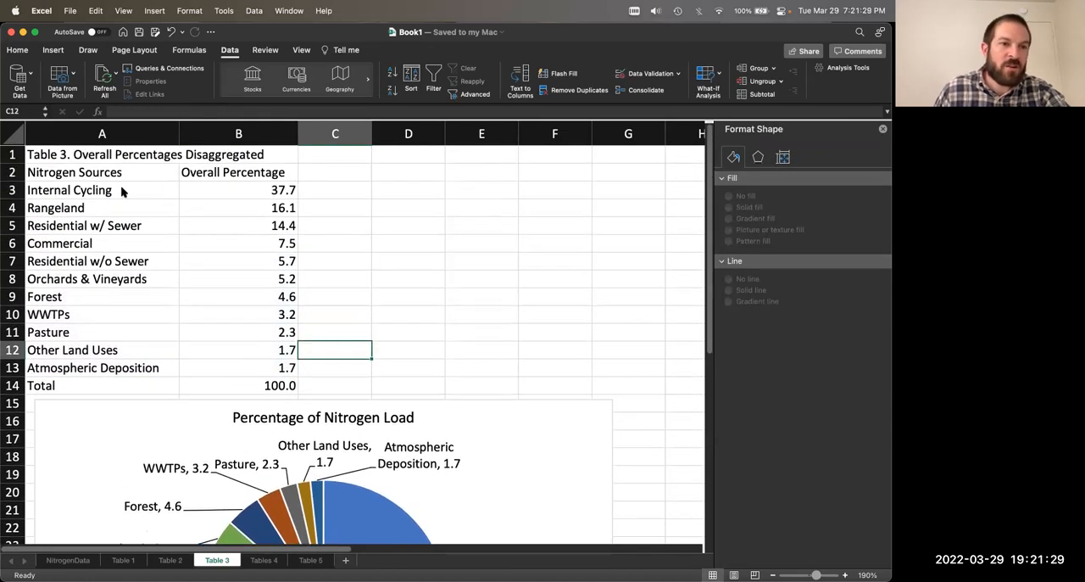
Step: Copy the Table 3 headers, data and total in A2:B14
click(122, 192)
drag(130, 195, 245, 368)
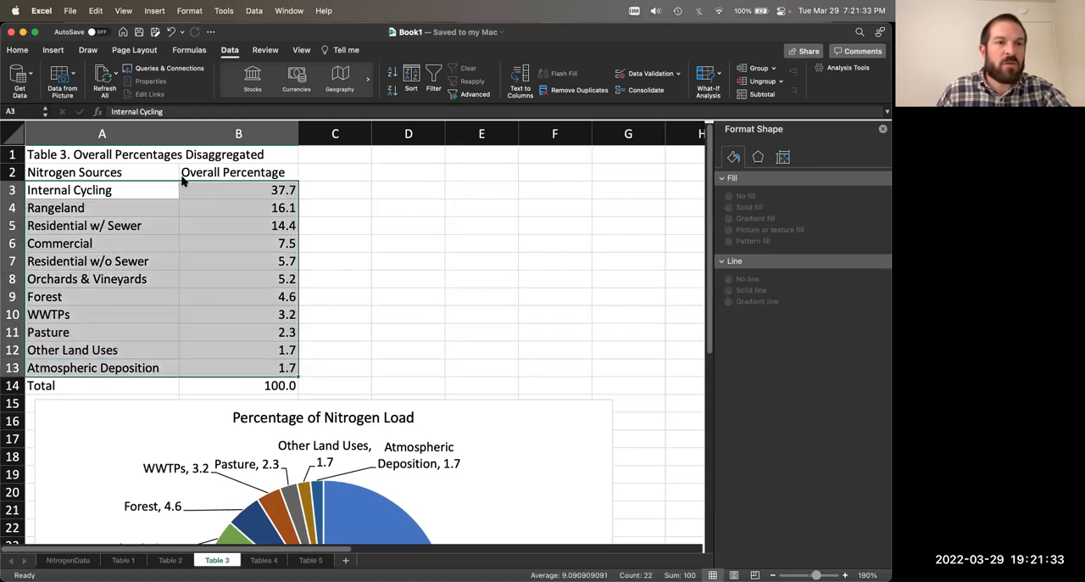
drag(122, 173, 236, 383)
key(super+c)
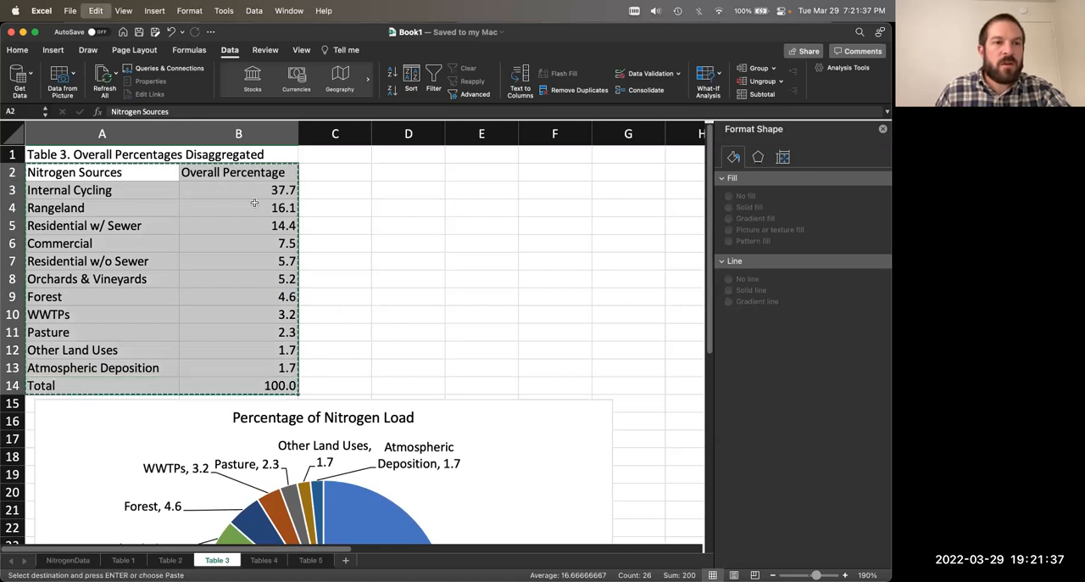
Step: Try a regular paste of the copied table at cell A40 below the chart, and remove the pasted cells
scroll(94, 287, down, 10)
click(94, 287)
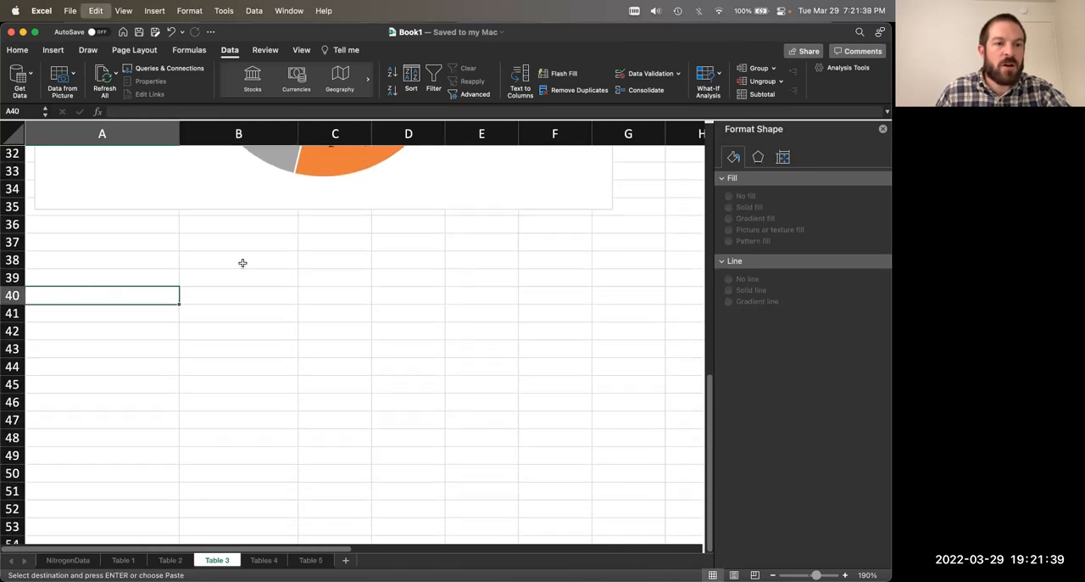
key(super+v)
scroll(320, 334, down, 1)
scroll(319, 334, up, 4)
scroll(320, 335, up, 6)
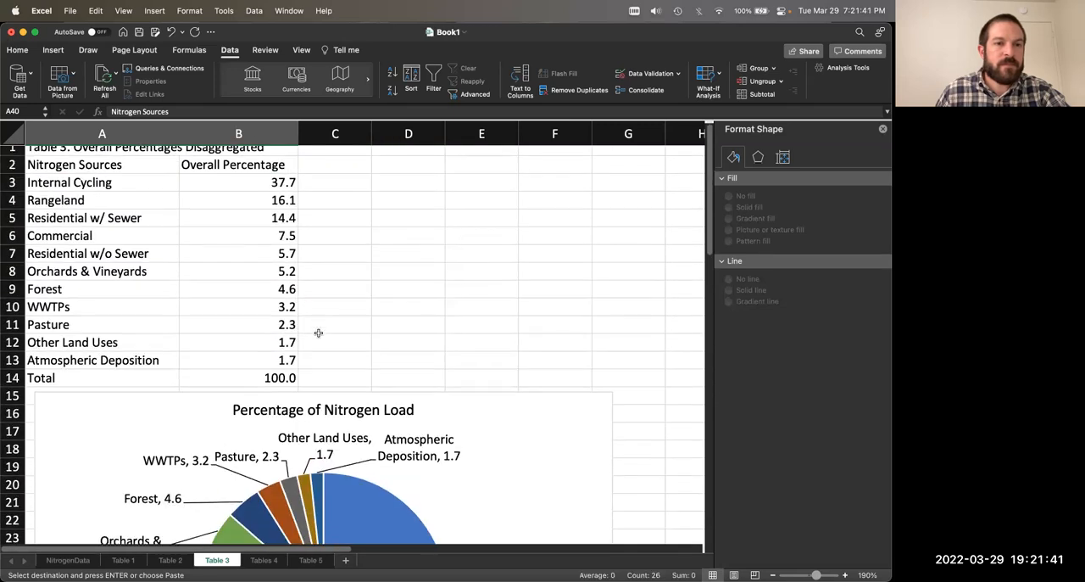
scroll(330, 308, down, 5)
scroll(330, 308, down, 5)
key(Delete)
Step: Paste the copied table at cell A40 as values only
click(122, 265)
right_click(114, 260)
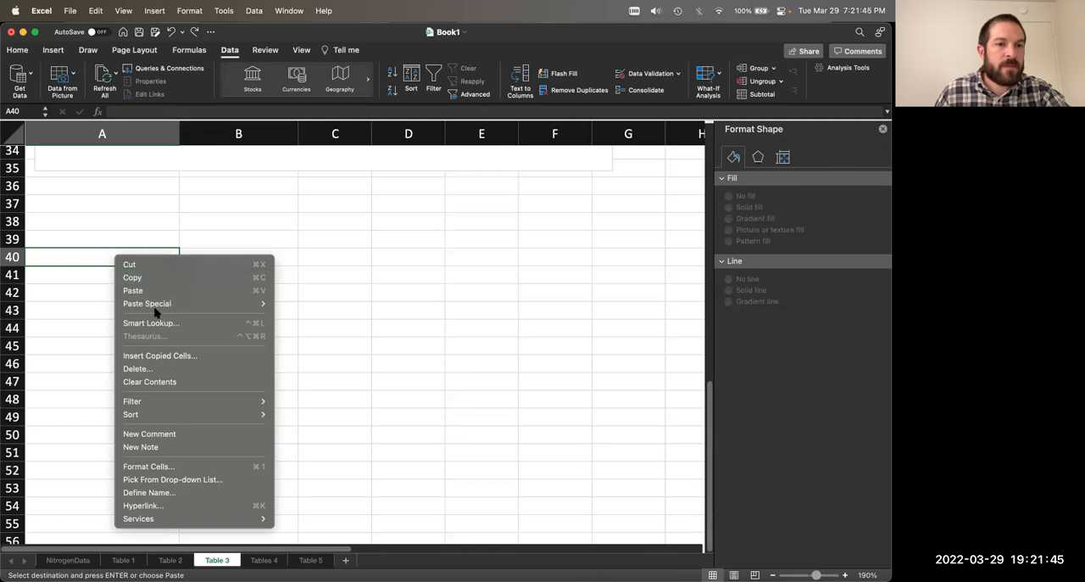
mouse_move(169, 303)
click(349, 412)
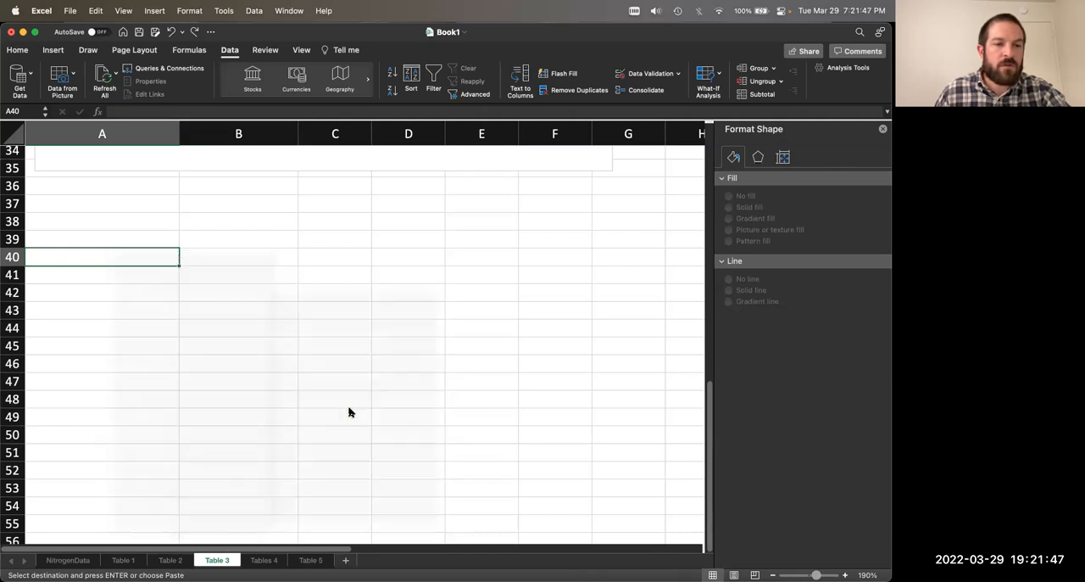
scroll(363, 347, down, 2)
click(354, 357)
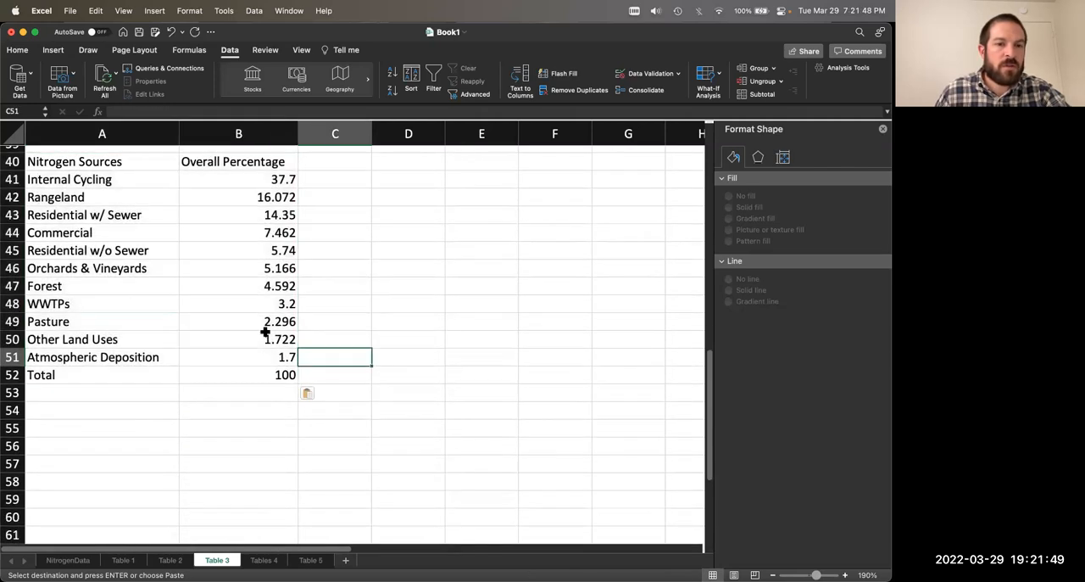
Step: Enter the label Other in cell C49 beside the Pasture row of the copied table
click(130, 318)
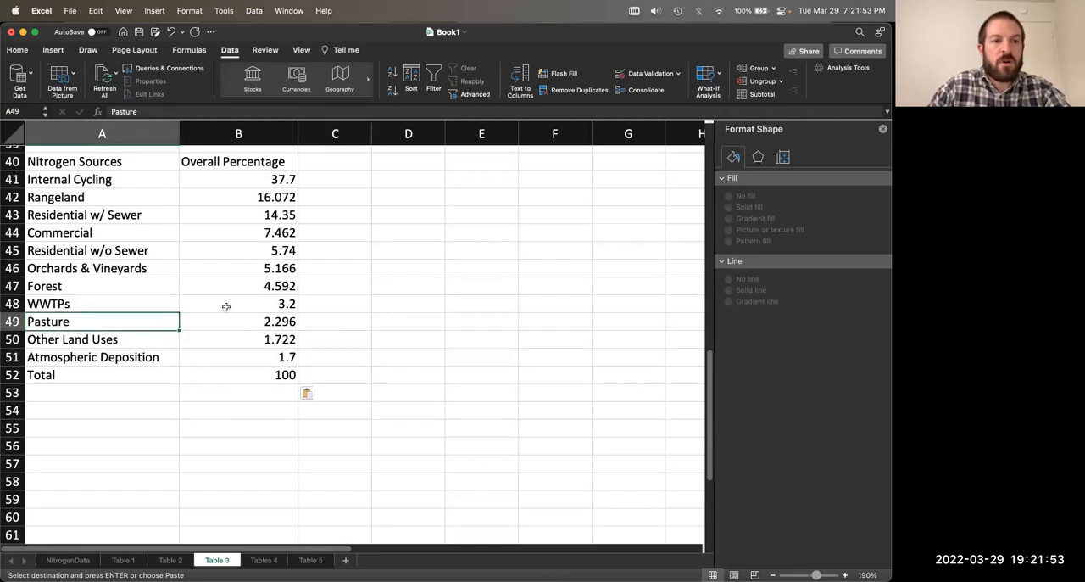
click(332, 328)
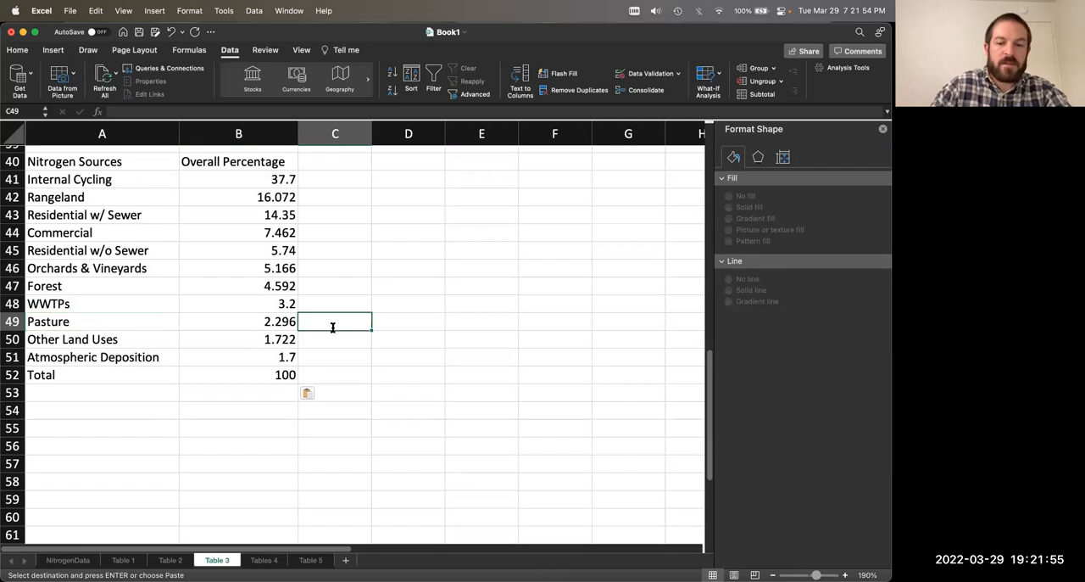
text(Other)
key(Return)
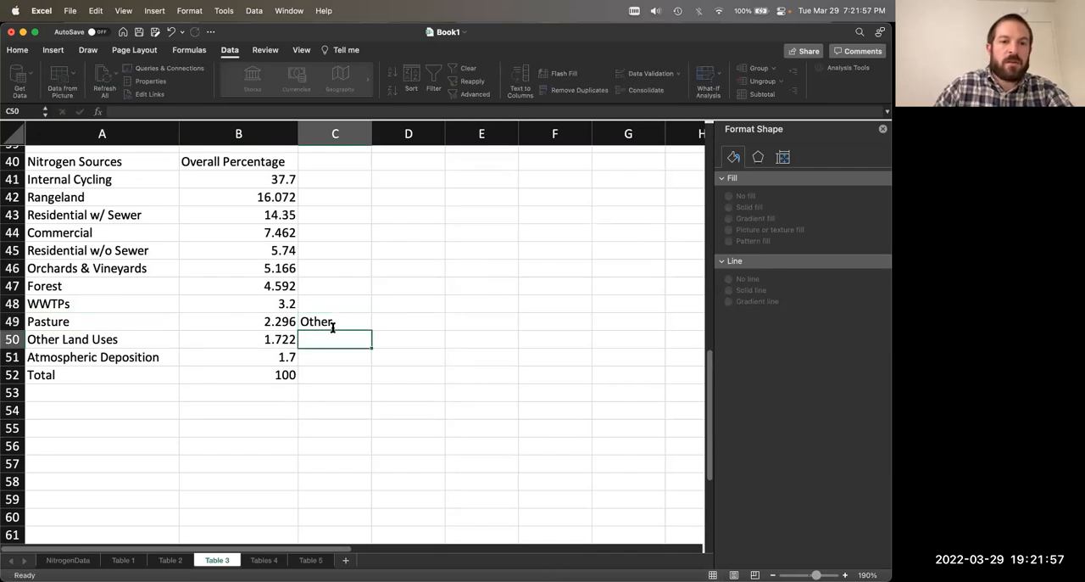
Step: Add up the Pasture, Other Land Uses and Atmospheric Deposition percentages in C49 with the formula =B49+B50+B51
click(332, 328)
text(=)
click(293, 323)
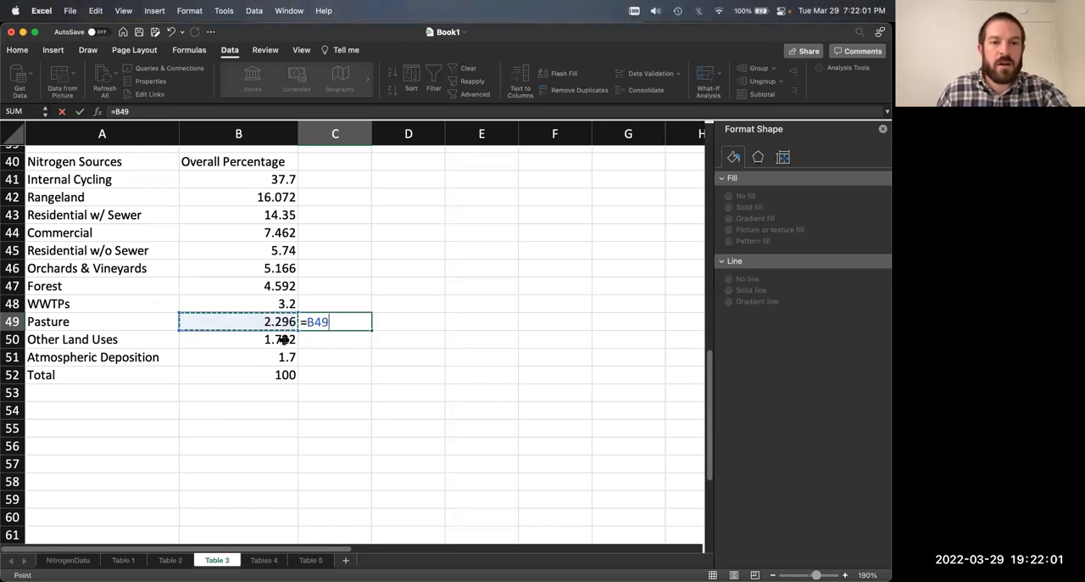
text(+)
click(280, 341)
text(+)
click(279, 360)
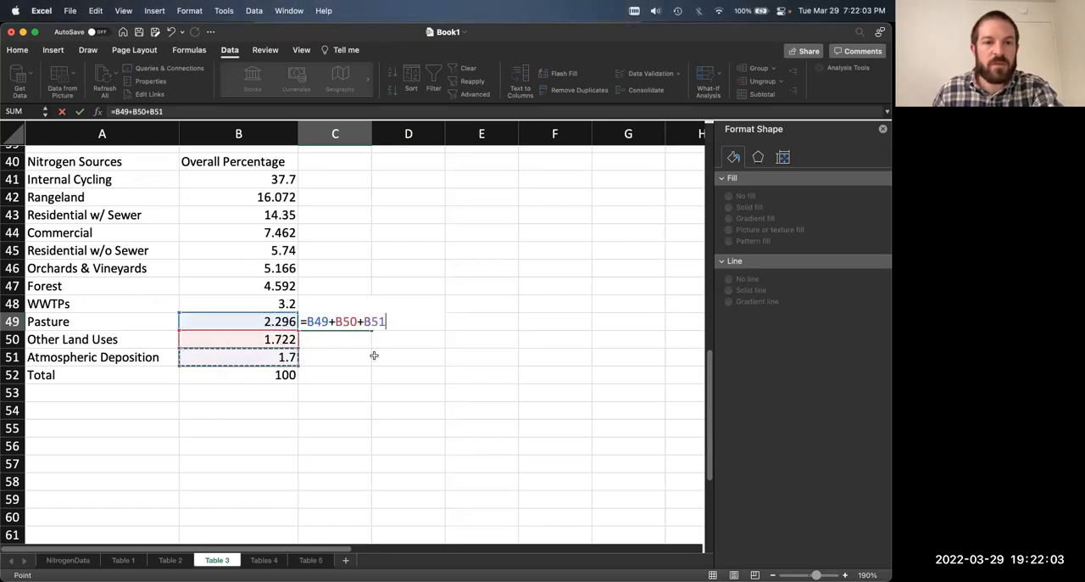
key(Return)
click(351, 323)
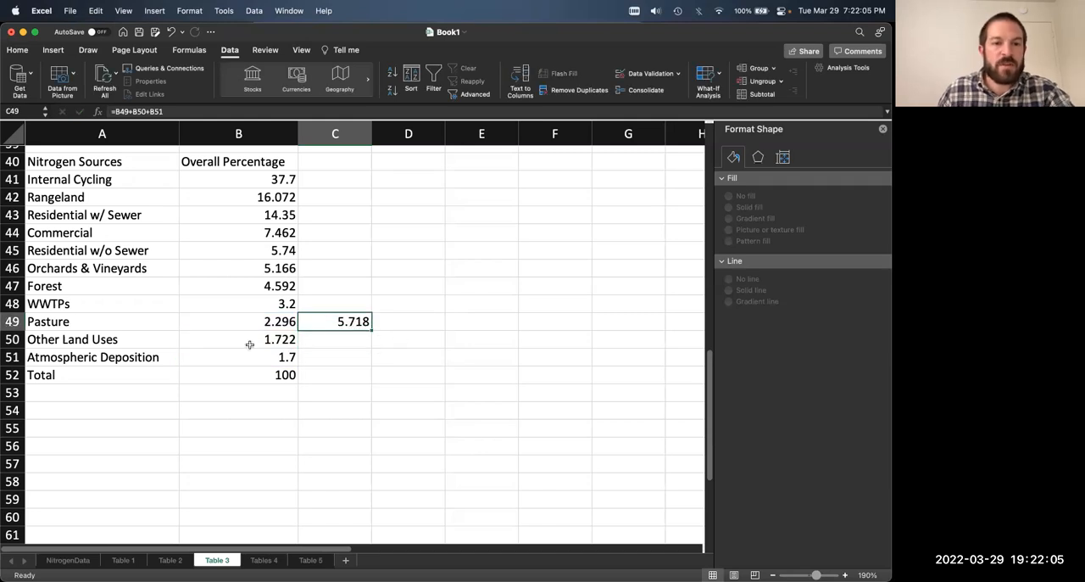
Step: Rename the Pasture entry in A49 to Other Land Uses and clear the source names in A50:A51
click(126, 321)
text(Oth)
key(Return)
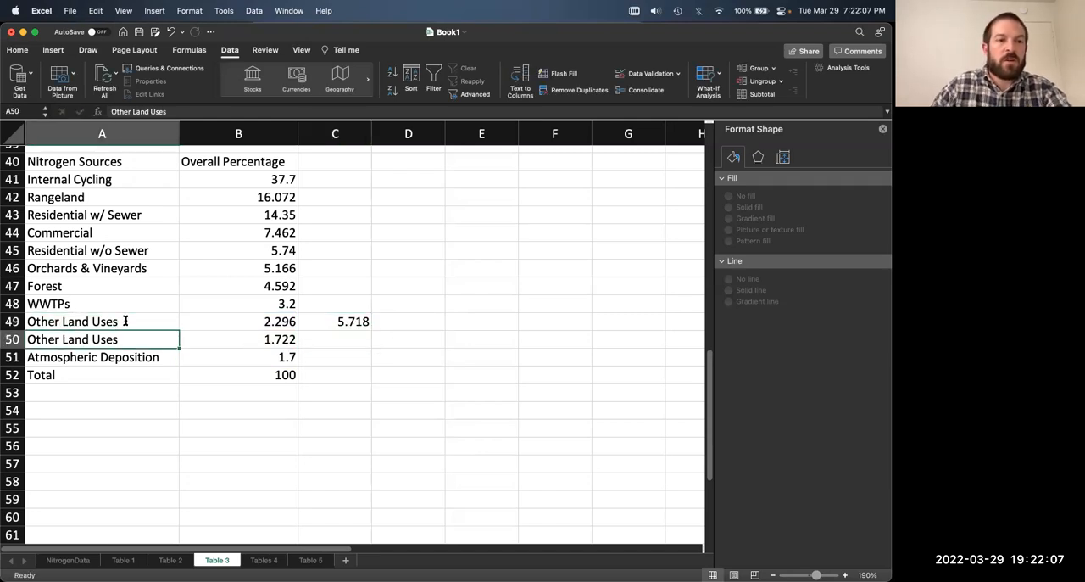
click(126, 320)
drag(81, 342, 101, 358)
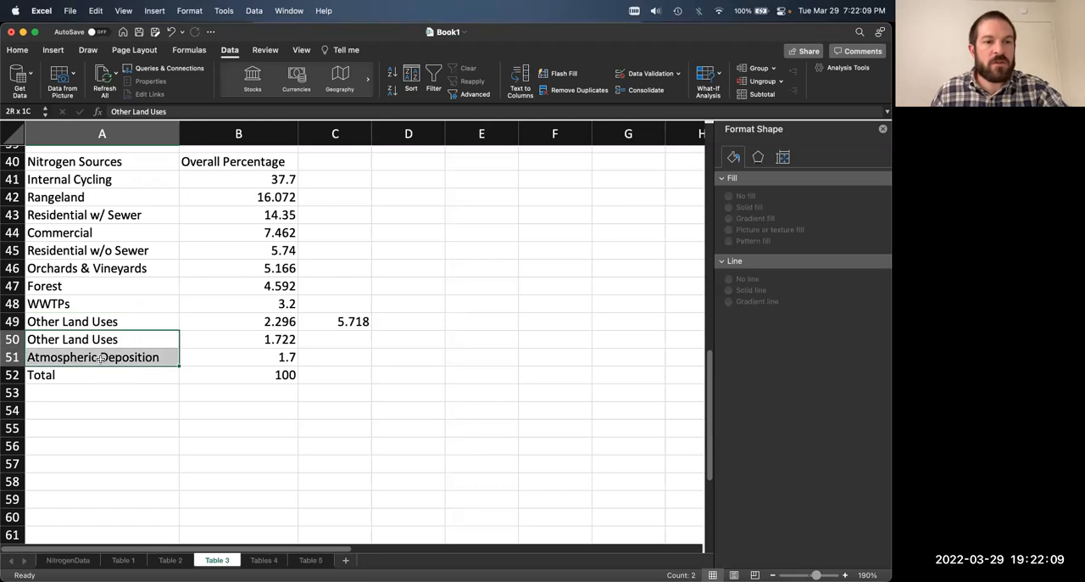
key(Delete)
Step: Set the Other Land Uses percentage in B49 to 5.7
click(349, 321)
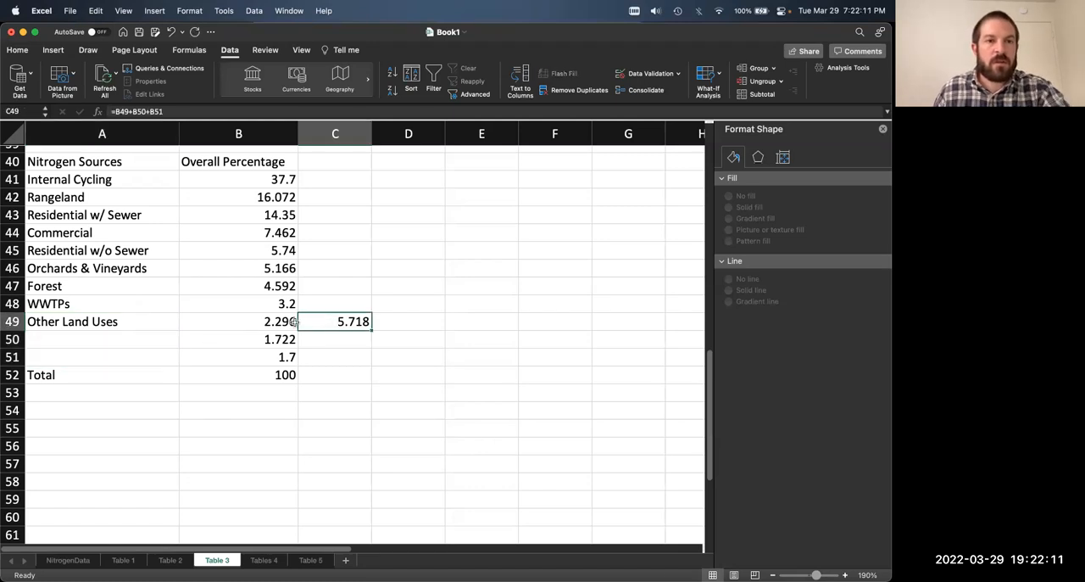
click(241, 323)
text(5.7)
key(Return)
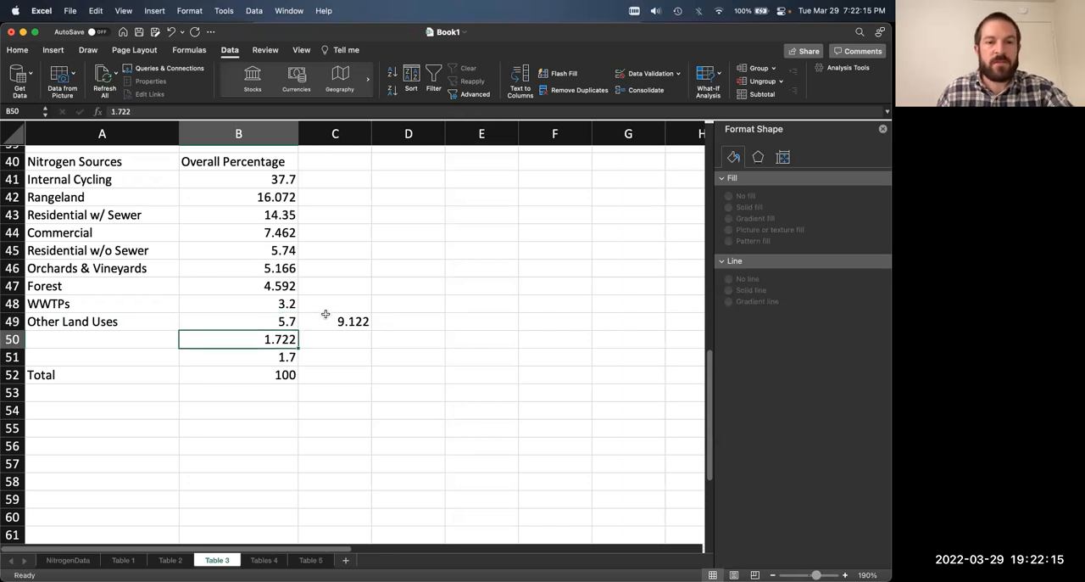
Step: Delete the leftover rows 50 and 51 from the copied table and clear the helper sum in C49
key(Delete)
drag(12, 339, 15, 354)
right_click(17, 355)
click(81, 434)
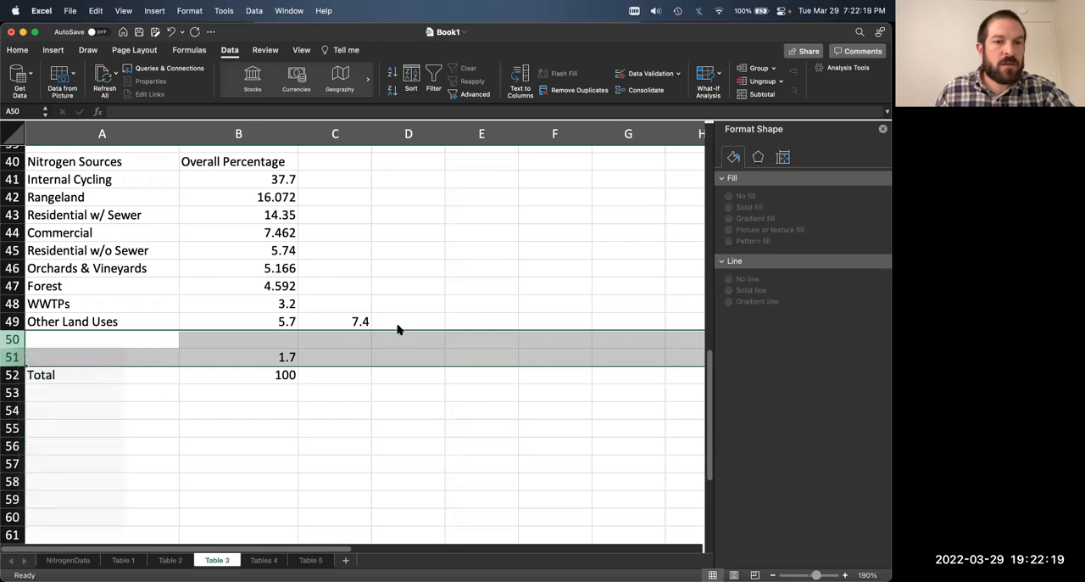
click(347, 321)
key(Delete)
click(399, 392)
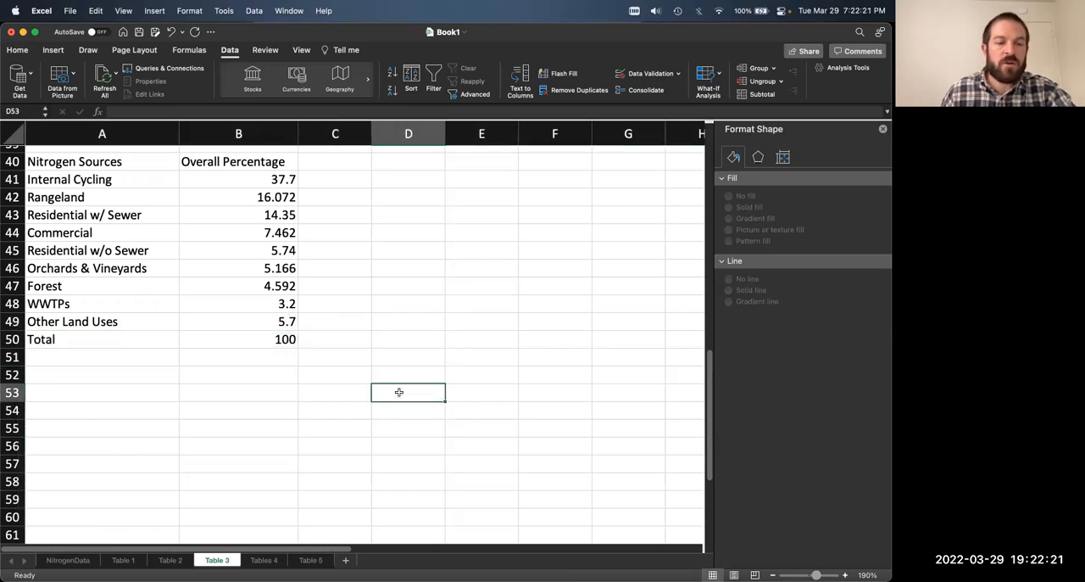
Step: Format the percentages in B41:B49 as Number with one decimal place
click(280, 340)
scroll(389, 359, up, 4)
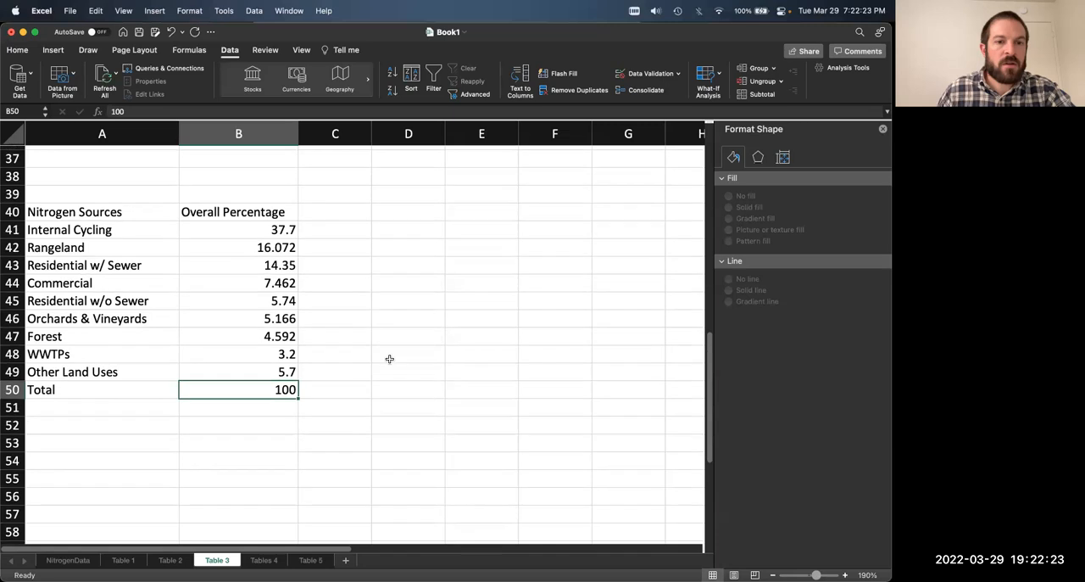
click(383, 360)
drag(245, 245, 270, 384)
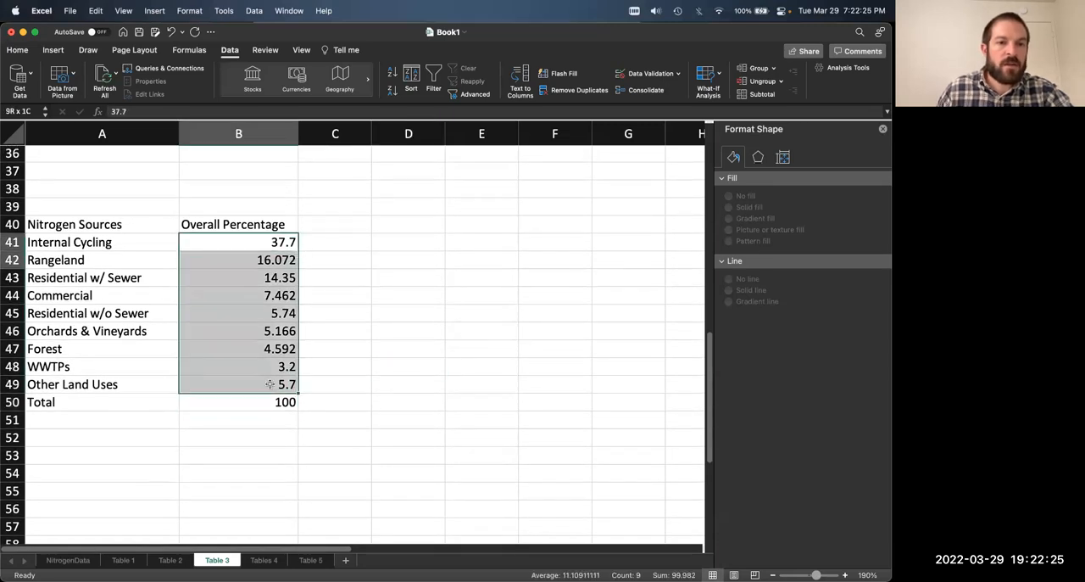
key(super+1)
click(343, 147)
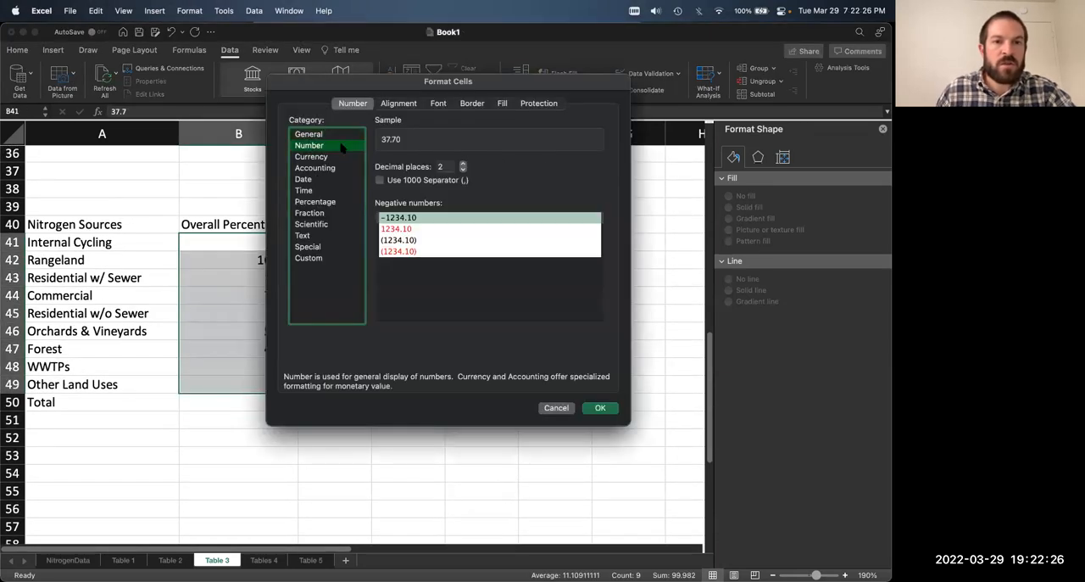
click(464, 172)
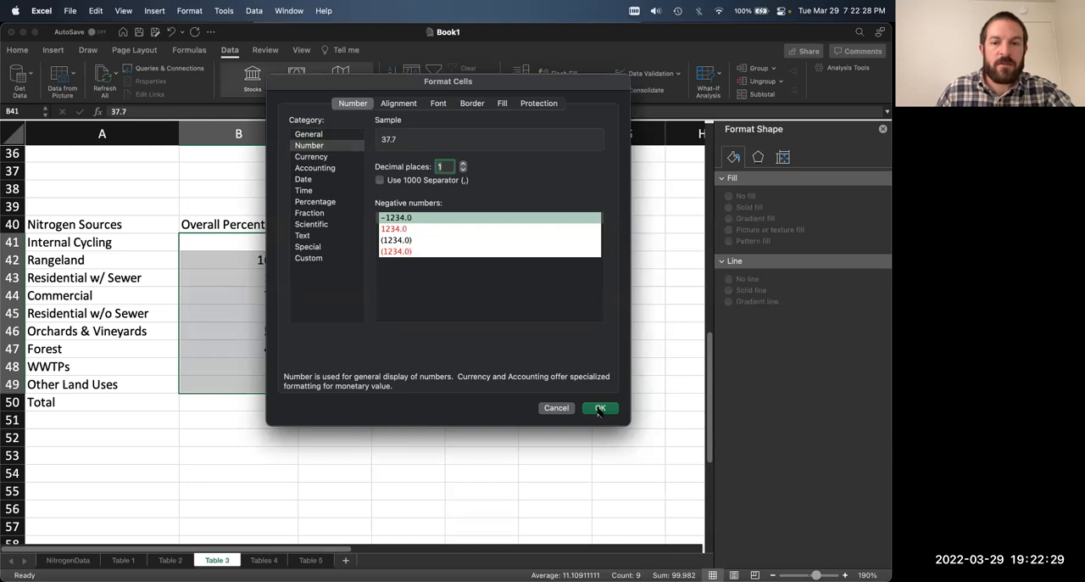
click(600, 410)
text(d)
click(385, 451)
key(super+z)
click(384, 387)
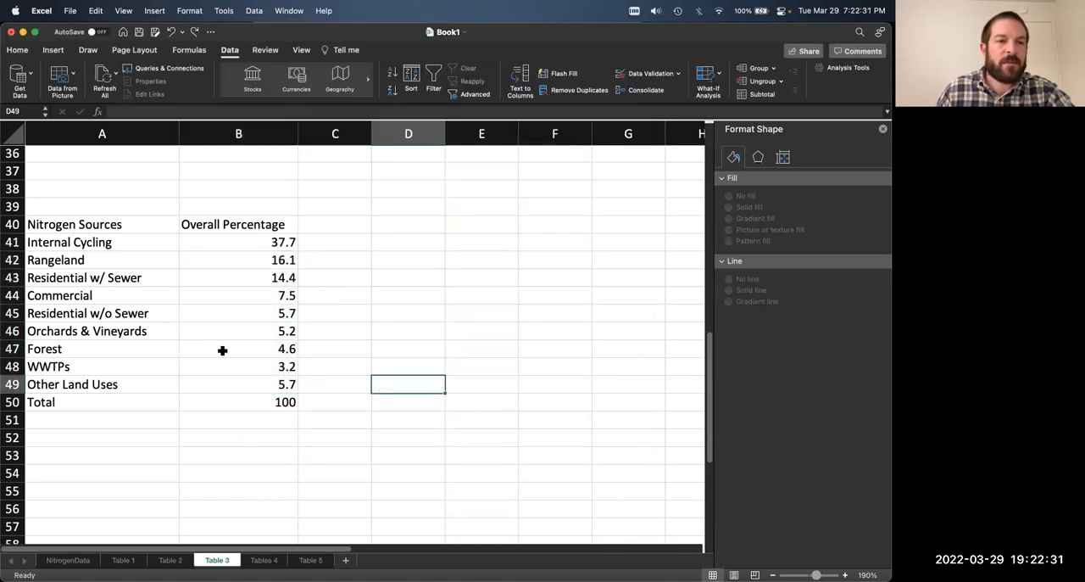
scroll(222, 350, up, 1)
drag(69, 229, 103, 245)
click(263, 387)
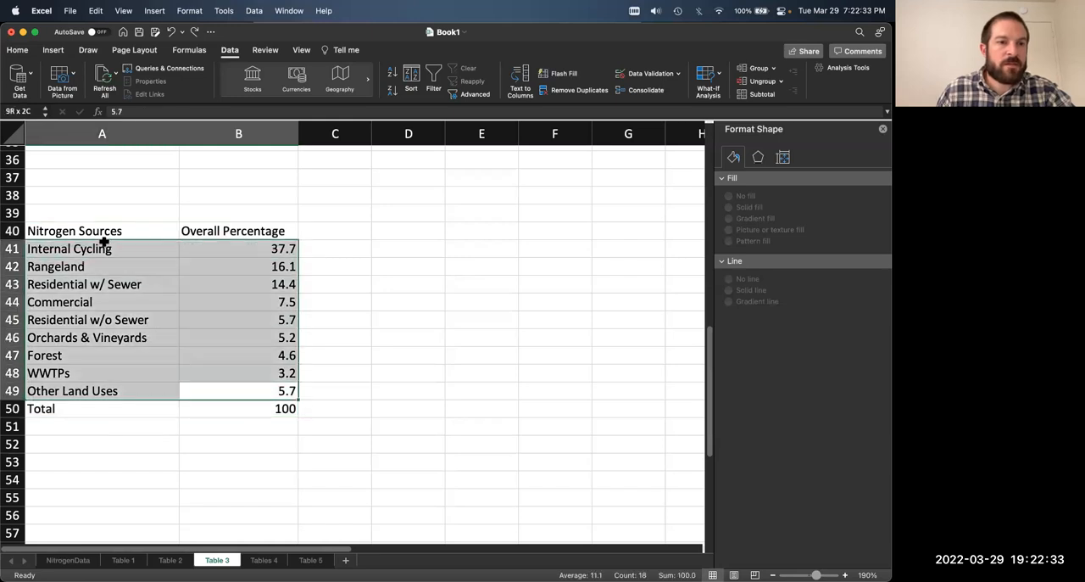
click(17, 50)
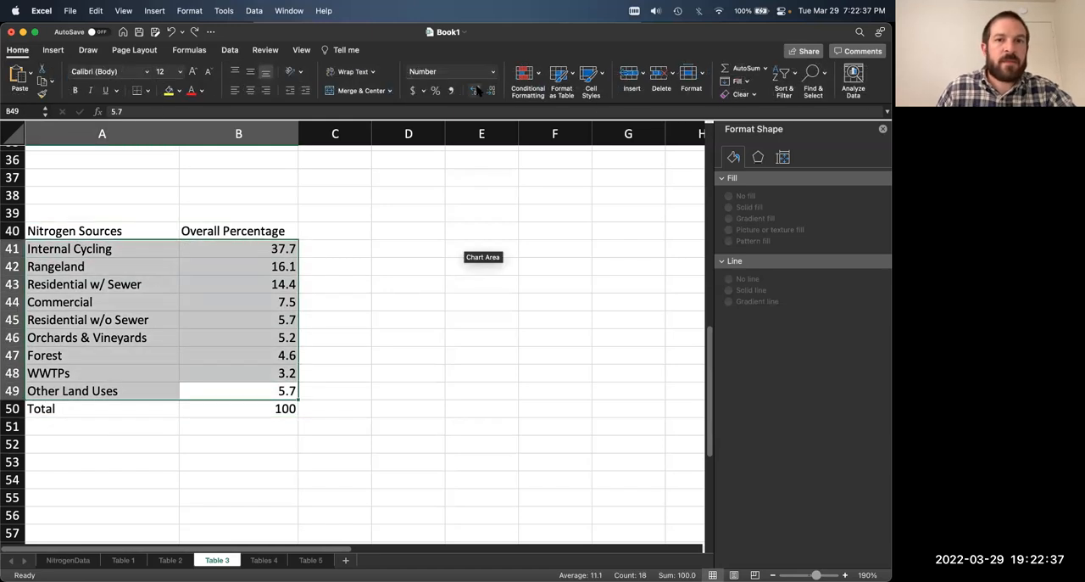
click(54, 50)
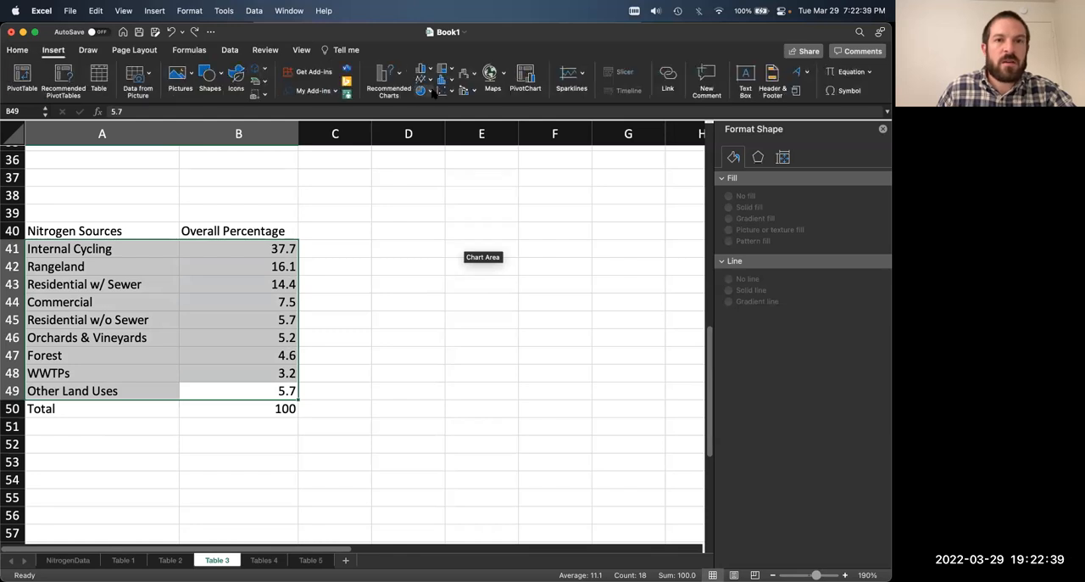
click(433, 91)
click(398, 75)
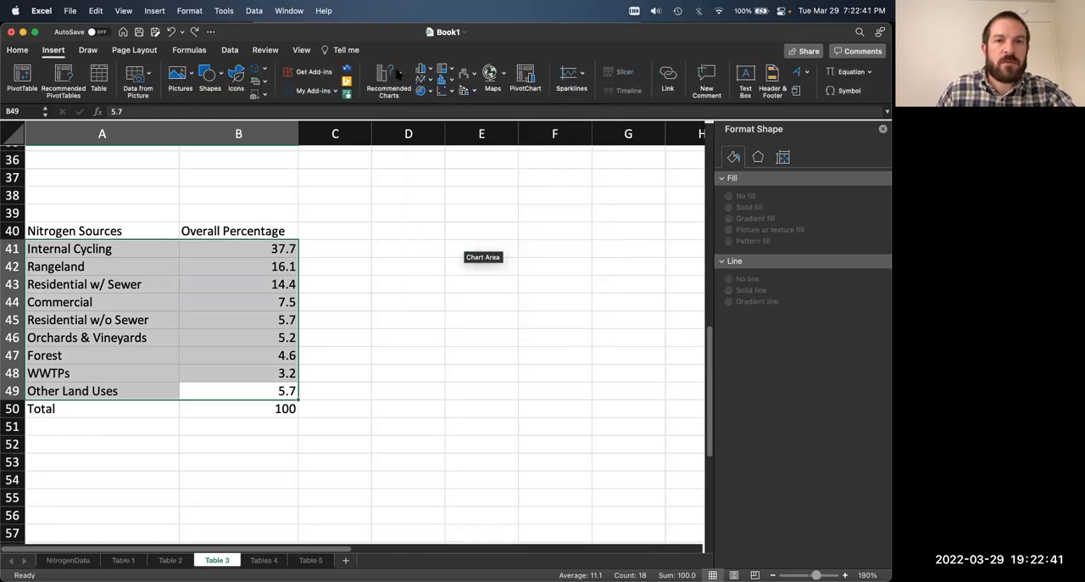
click(398, 75)
scroll(440, 261, down, 2)
scroll(440, 261, up, 2)
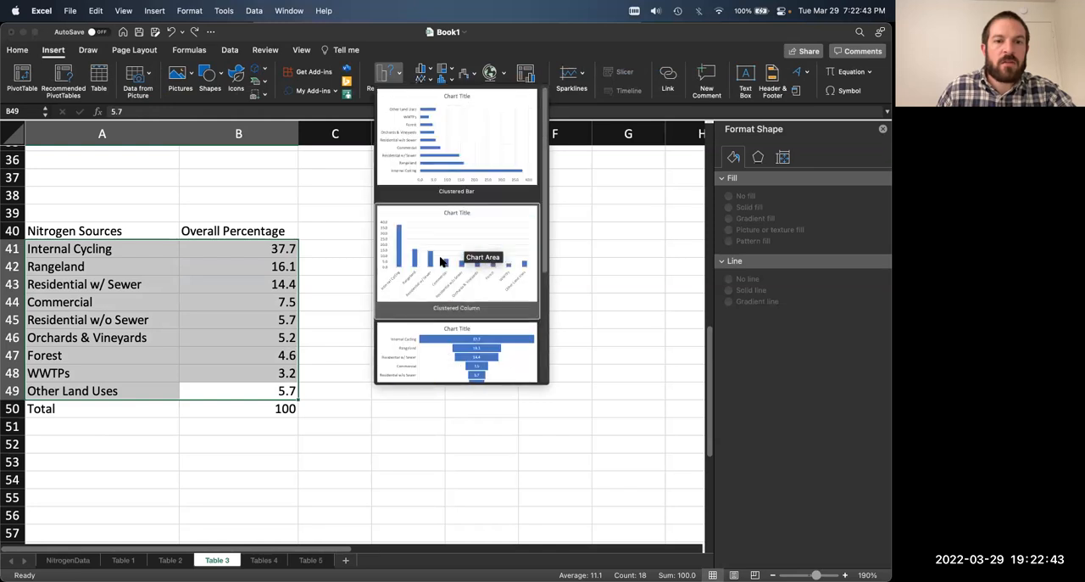
click(326, 223)
Step: Insert a pie chart of the condensed nitrogen source percentages in A40:B49, including the header row
drag(105, 227, 243, 393)
click(392, 77)
scroll(453, 252, down, 1)
scroll(452, 250, down, 2)
click(329, 225)
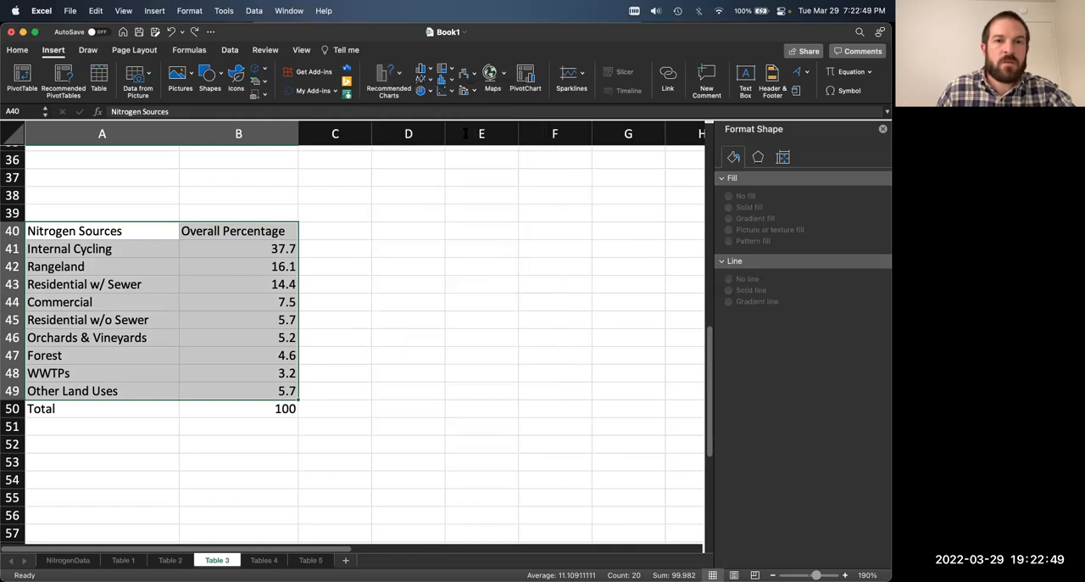
click(422, 90)
click(445, 157)
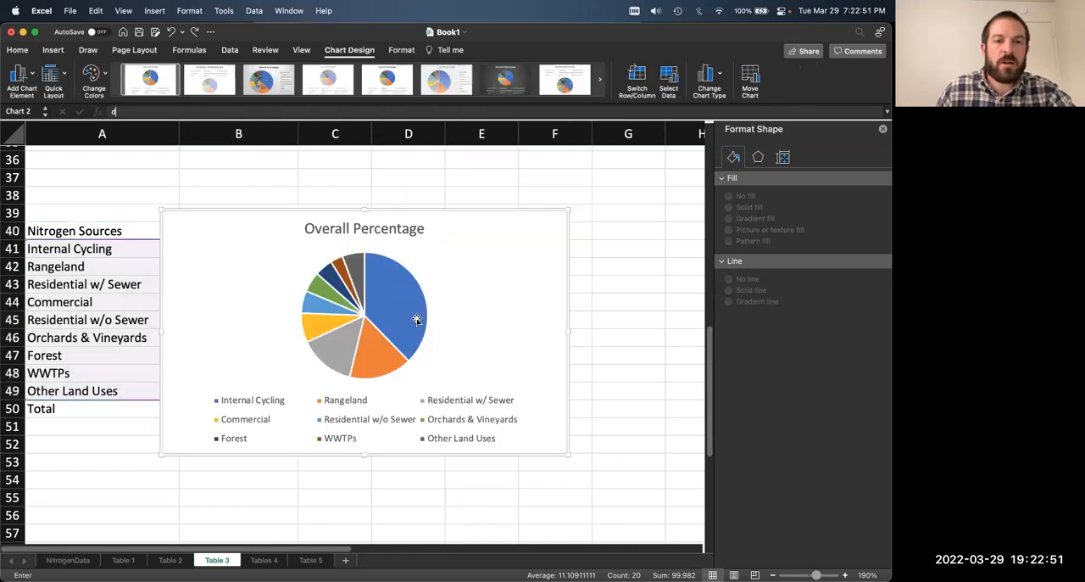
Step: Delete the legend from the condensed Overall Percentage pie chart
scroll(451, 340, down, 2)
click(461, 341)
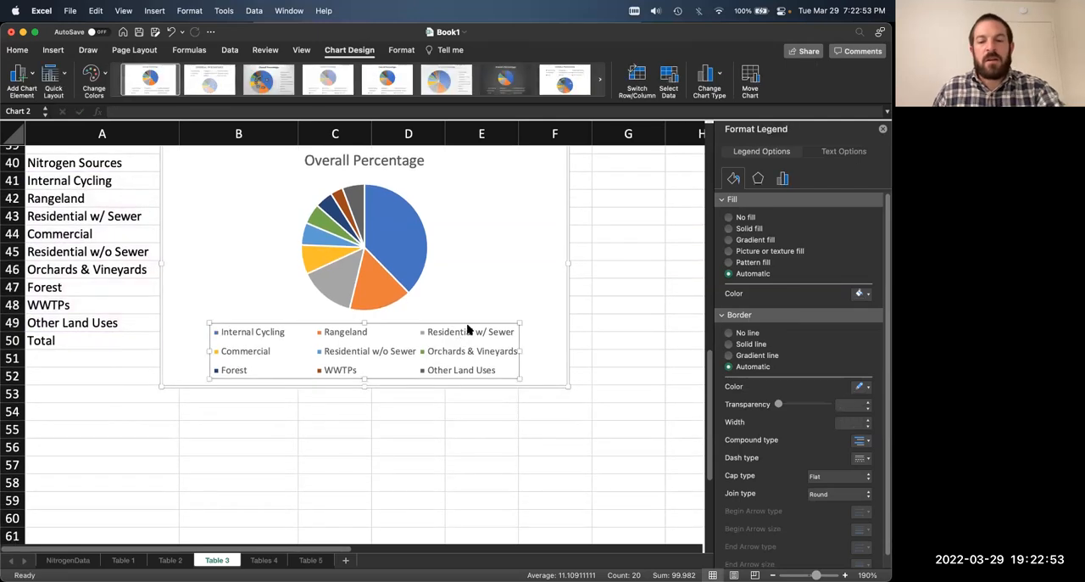
key(Delete)
Step: Move the condensed pie chart up just below the first pie chart and enlarge it to reach about row 53
scroll(501, 296, up, 5)
drag(443, 352, 432, 290)
scroll(524, 417, down, 2)
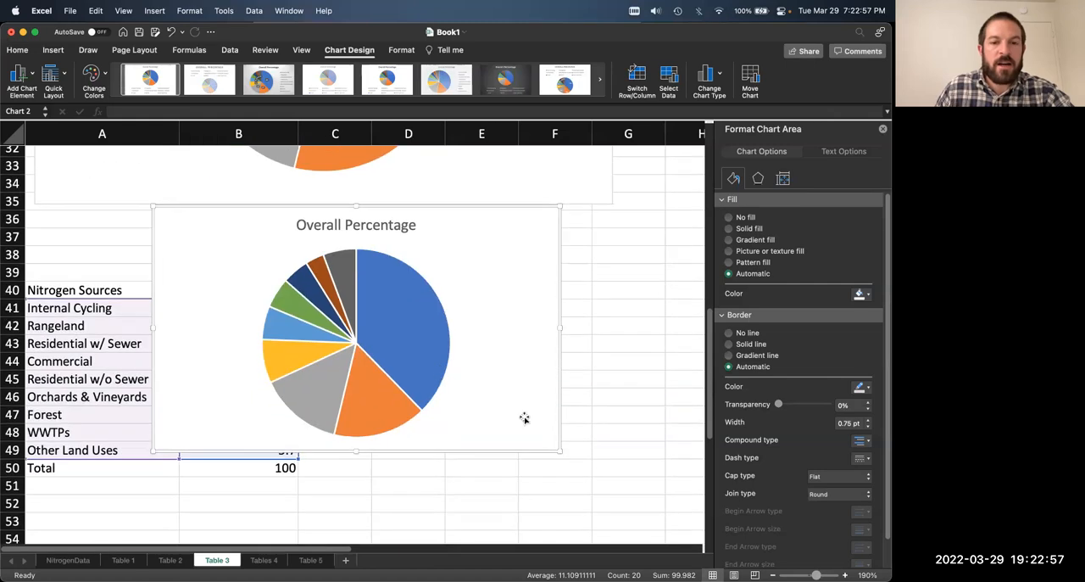
drag(562, 457, 646, 535)
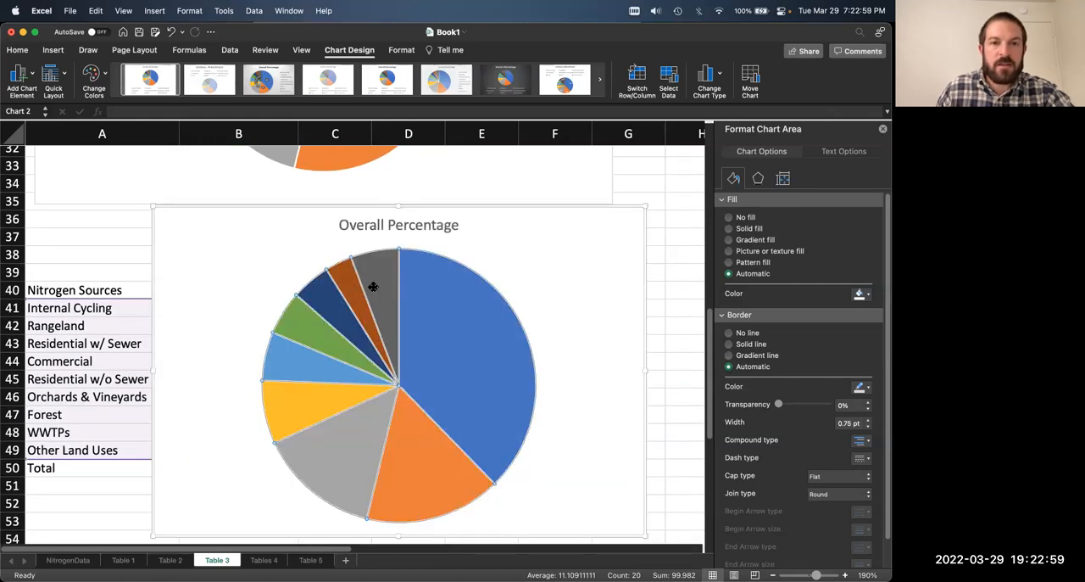
Step: Shorten the Other Land Uses name in A49 of the condensed table to Other
click(378, 275)
click(378, 275)
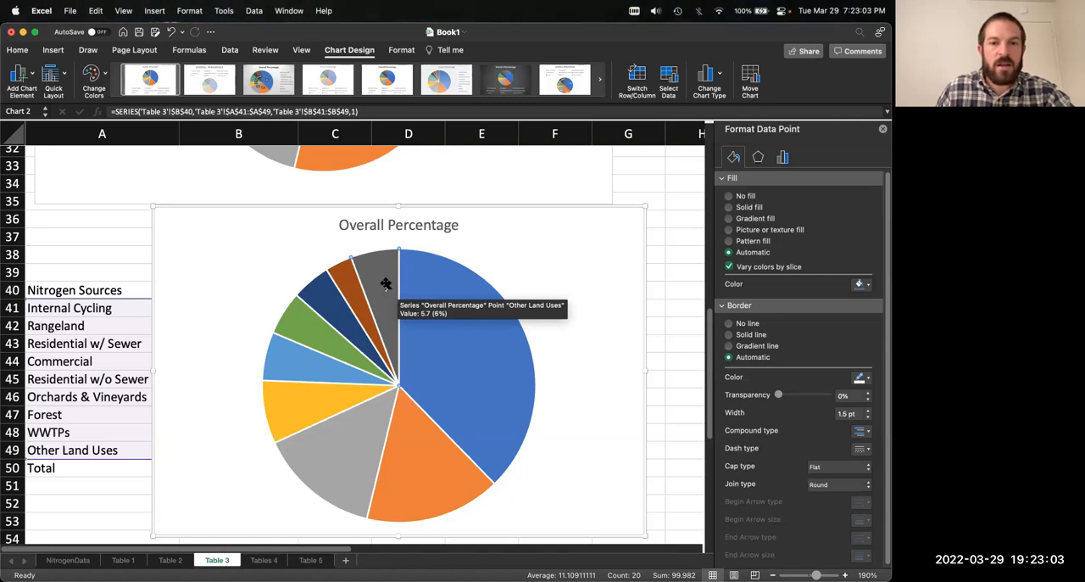
click(86, 451)
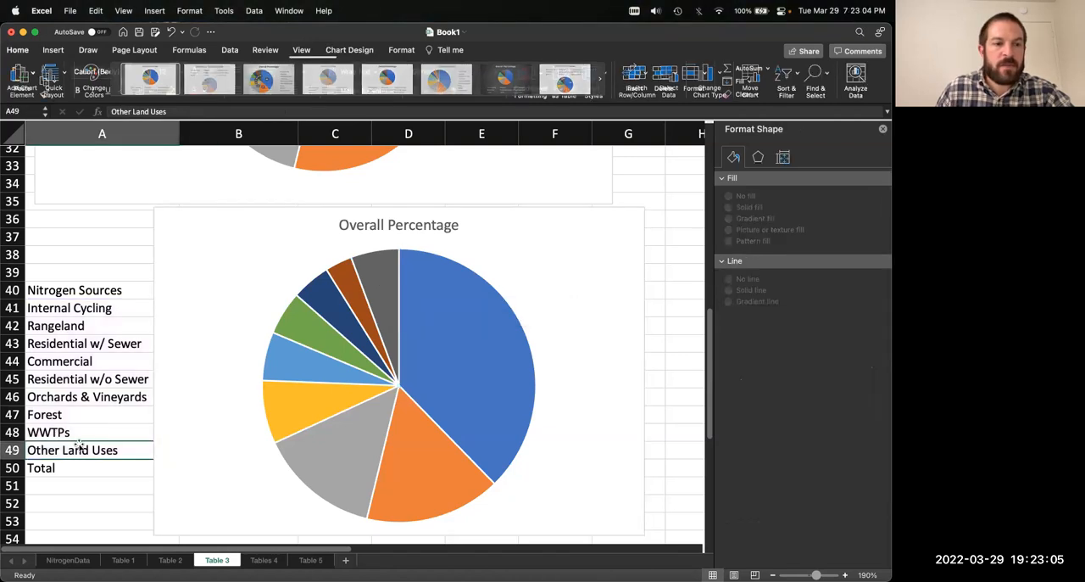
drag(128, 112, 167, 111)
key(BackSpace)
key(Return)
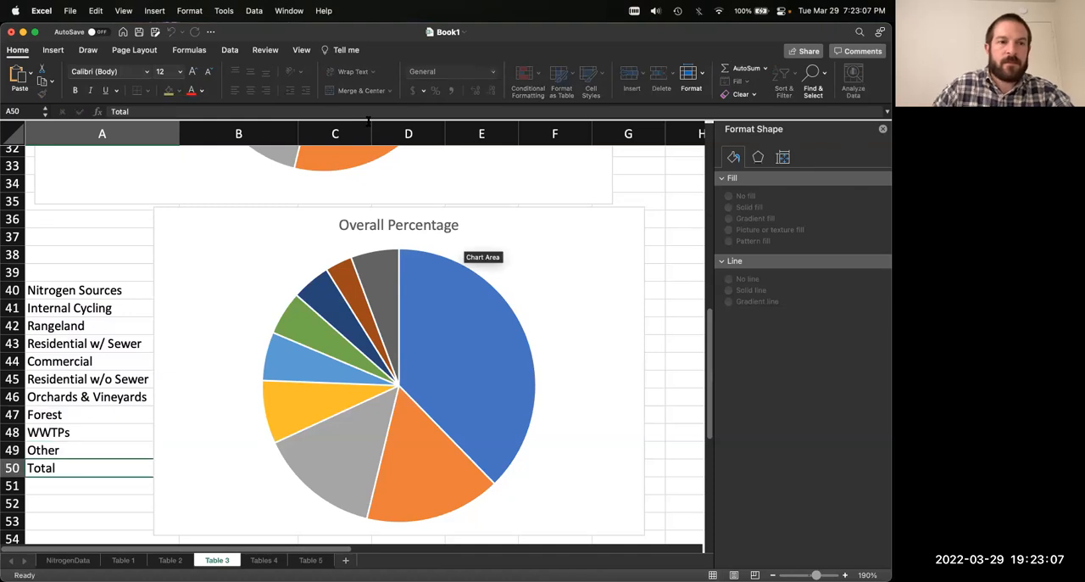
Step: Compare the slices of the condensed pie chart with the labelled Percentage of Nitrogen Load pie chart above it
click(374, 279)
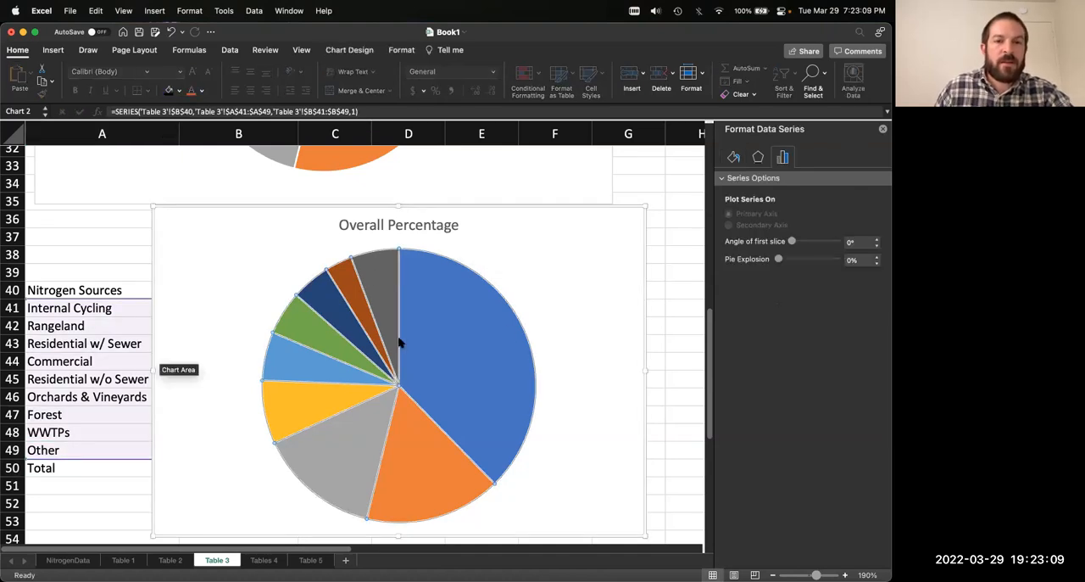
scroll(397, 343, up, 10)
scroll(400, 342, up, 1)
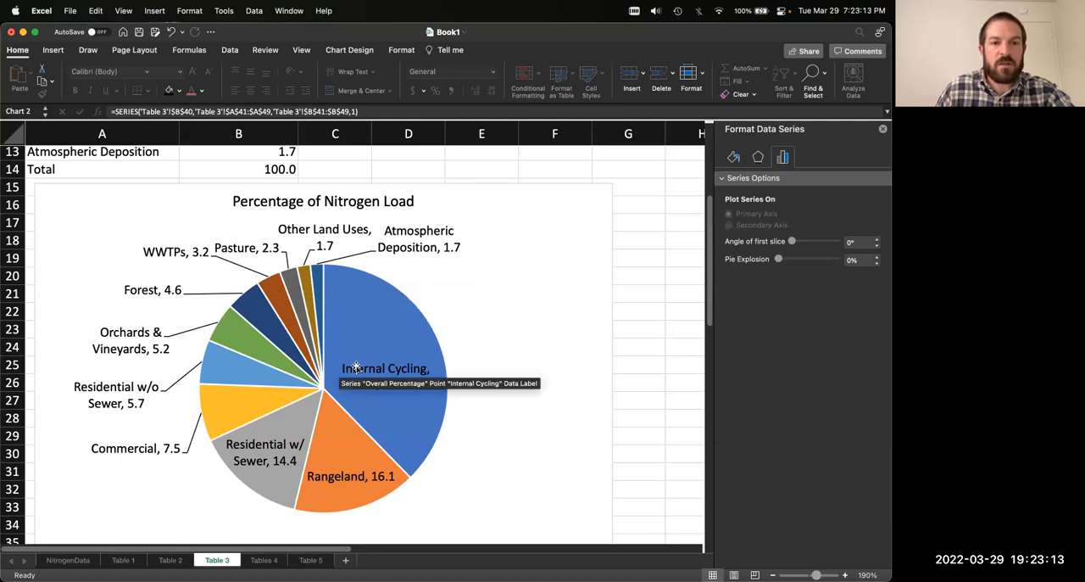
scroll(356, 367, down, 5)
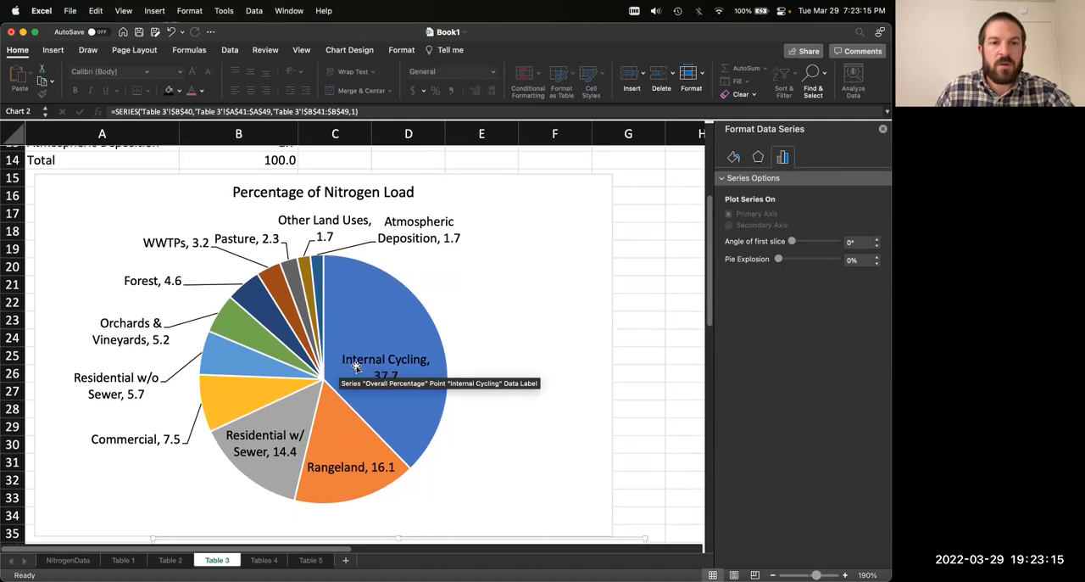
scroll(356, 367, down, 7)
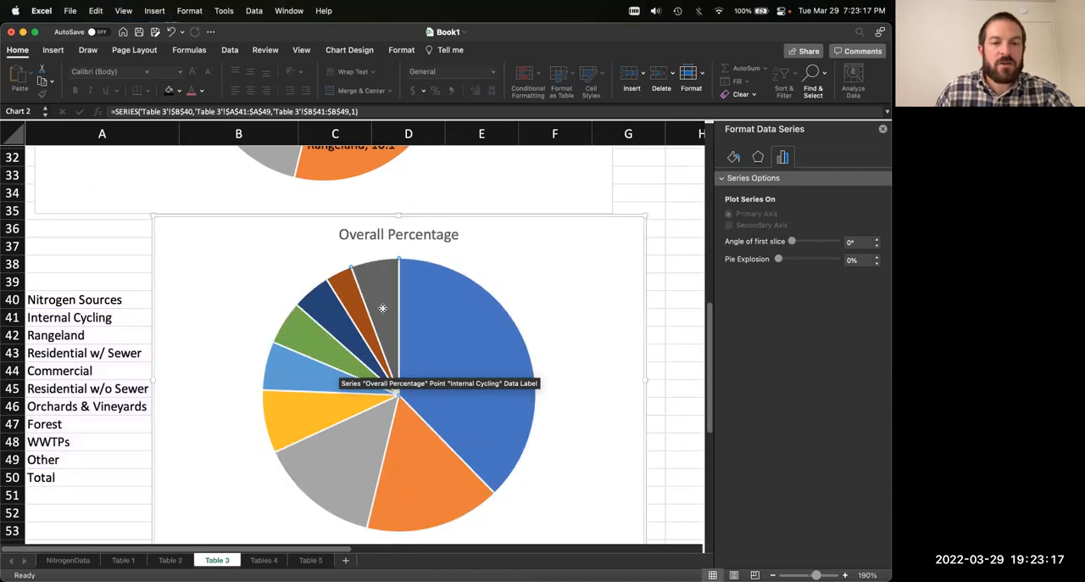
click(354, 299)
text(d)
key(Escape)
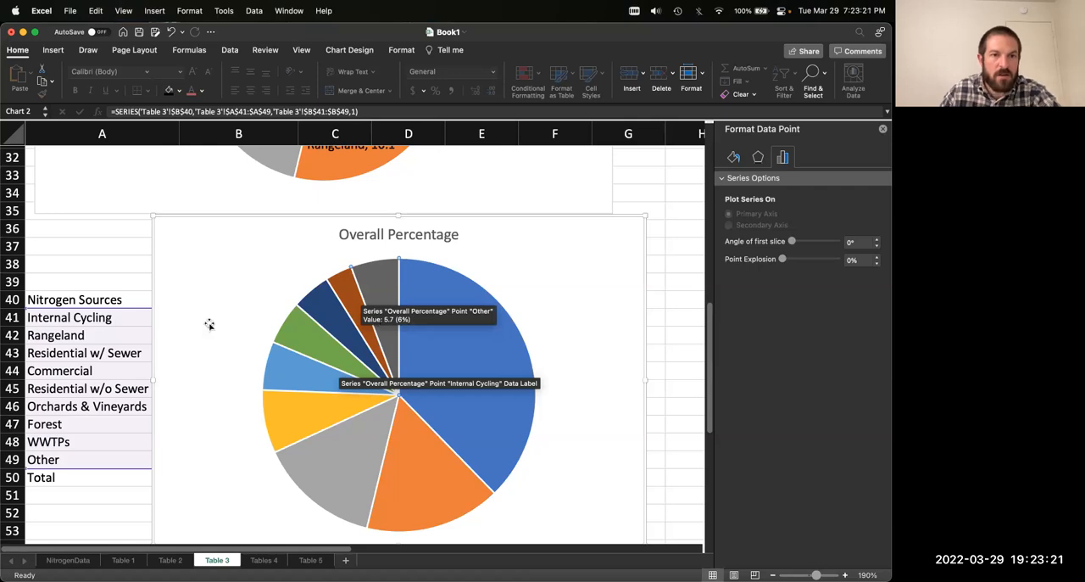
scroll(209, 322, up, 11)
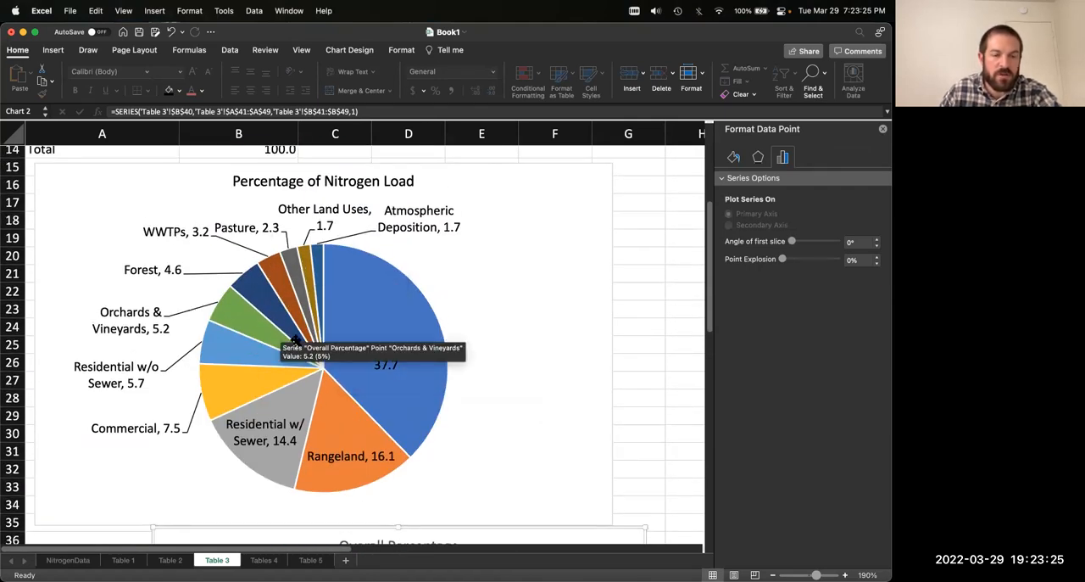
scroll(281, 331, down, 8)
scroll(218, 487, down, 3)
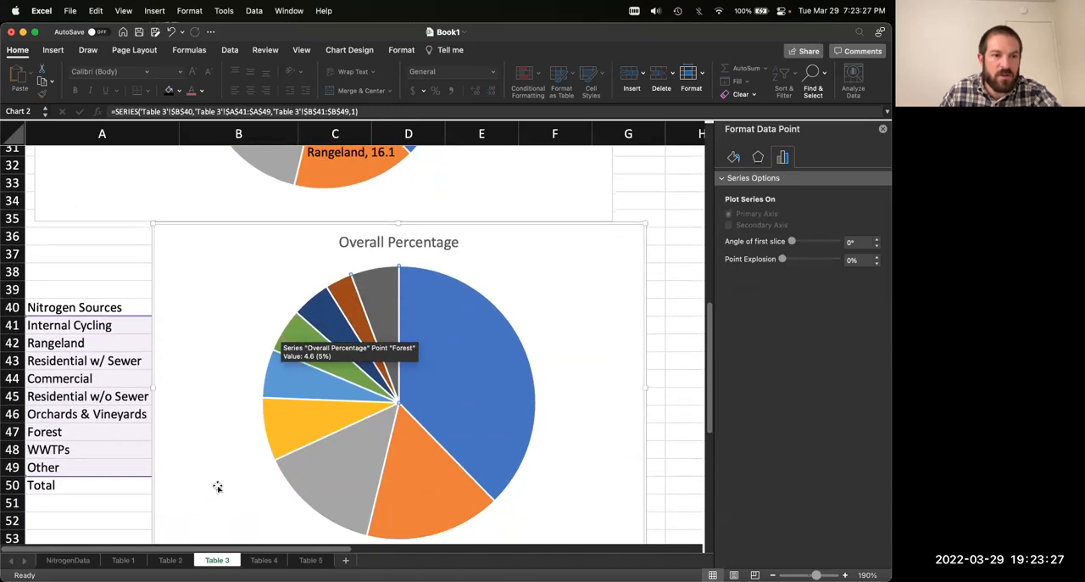
Step: Examine the Other and Residential w/o Sewer slices of the condensed pie chart and their values
drag(233, 237, 180, 215)
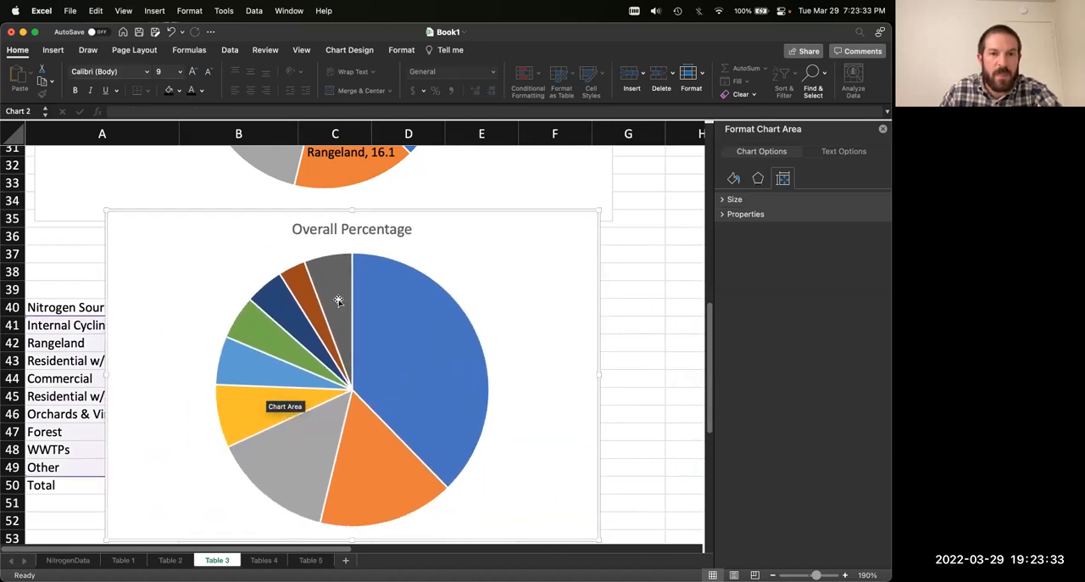
click(334, 291)
click(329, 285)
mouse_move(335, 290)
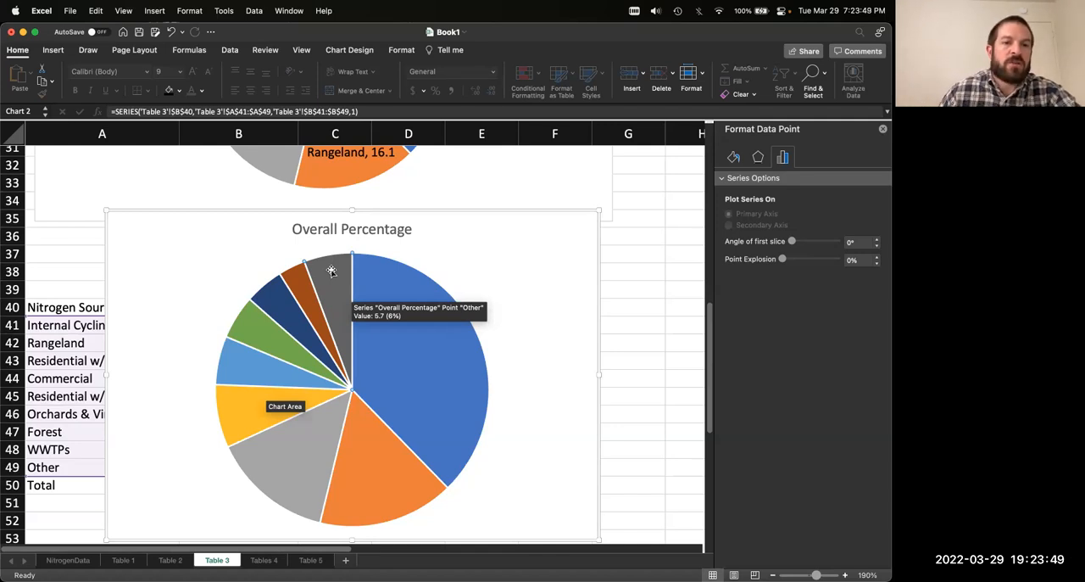
click(257, 367)
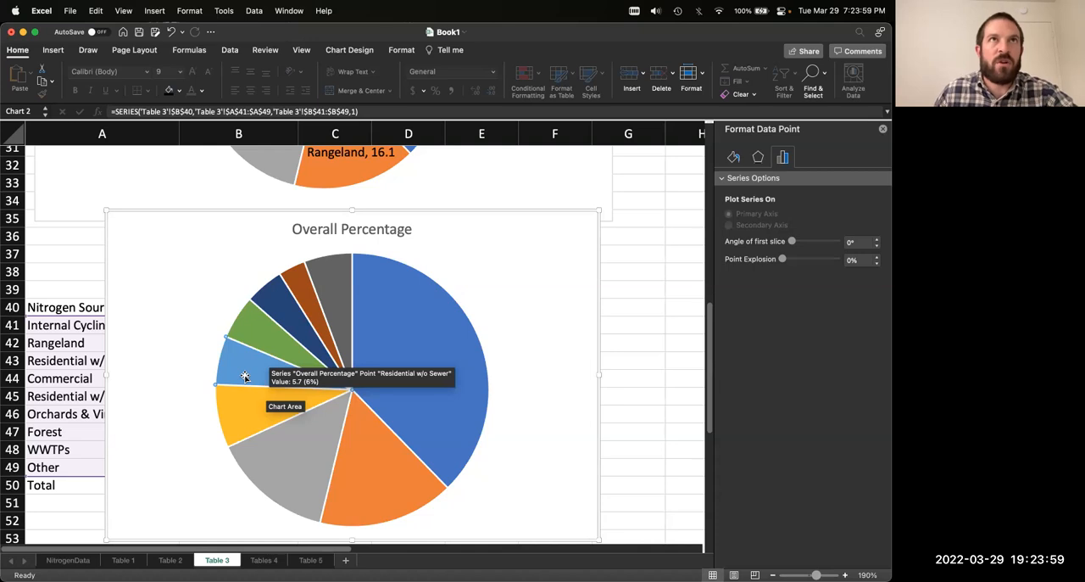
Step: Move the condensed pie chart beside the source names so that it clears column A
drag(167, 221, 112, 240)
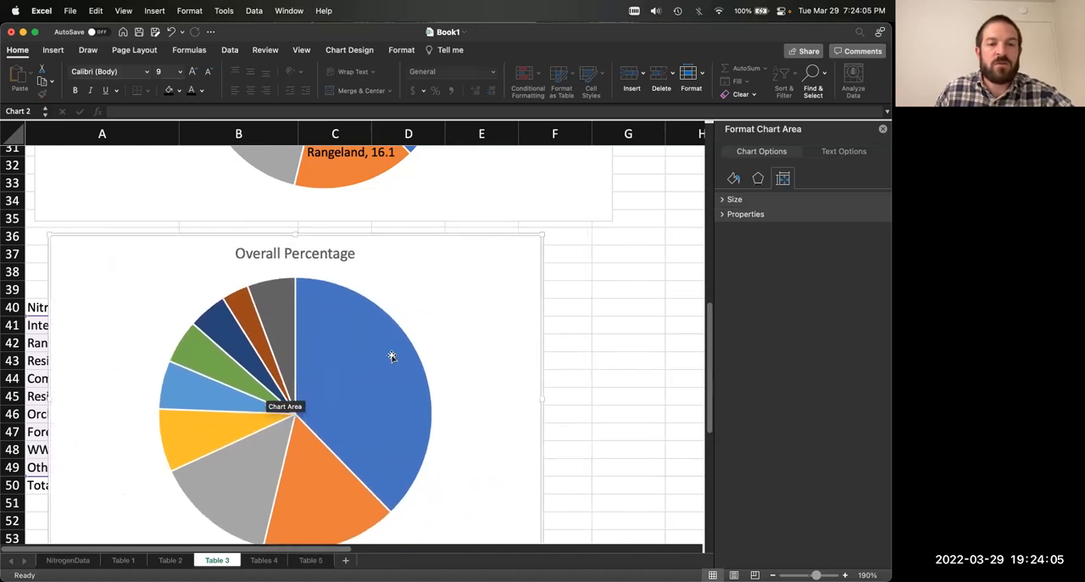
click(298, 312)
click(266, 316)
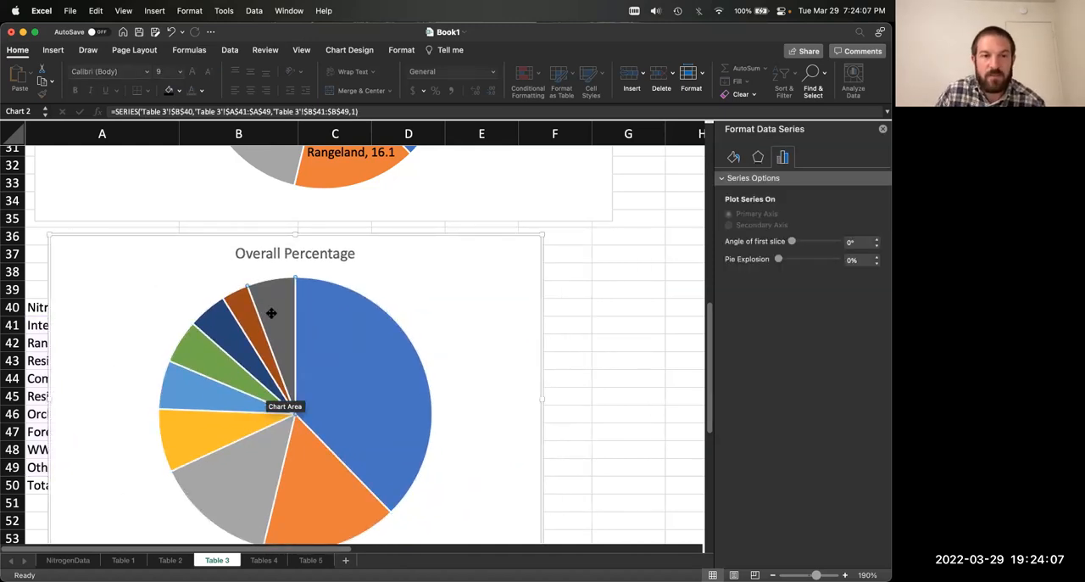
drag(395, 245, 547, 245)
Step: Review the Other entry among the condensed source names and compare it with the full Table 3 list
click(128, 308)
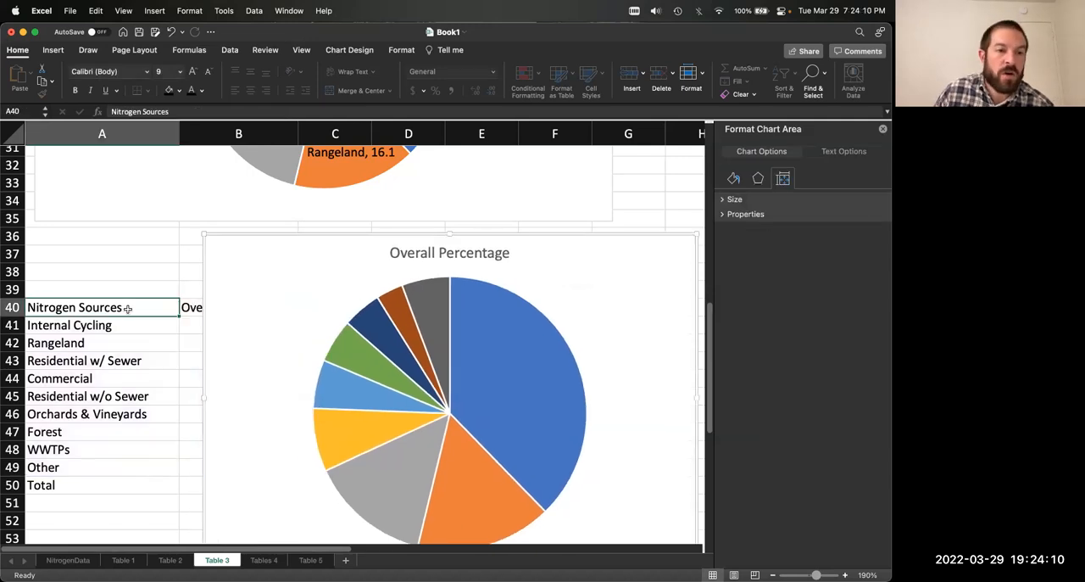
click(95, 469)
drag(189, 468, 104, 328)
click(108, 467)
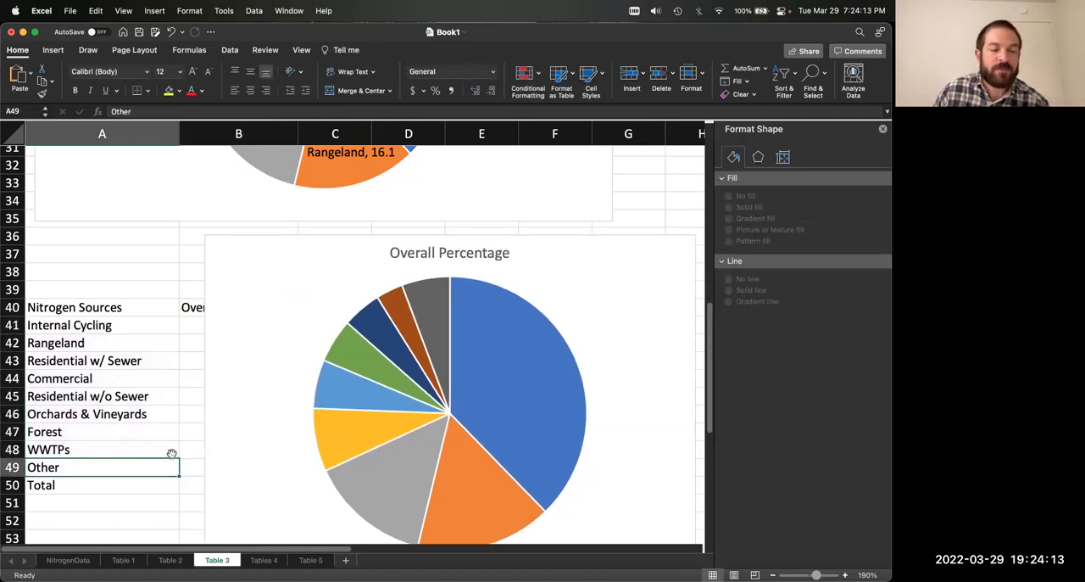
click(190, 466)
click(140, 459)
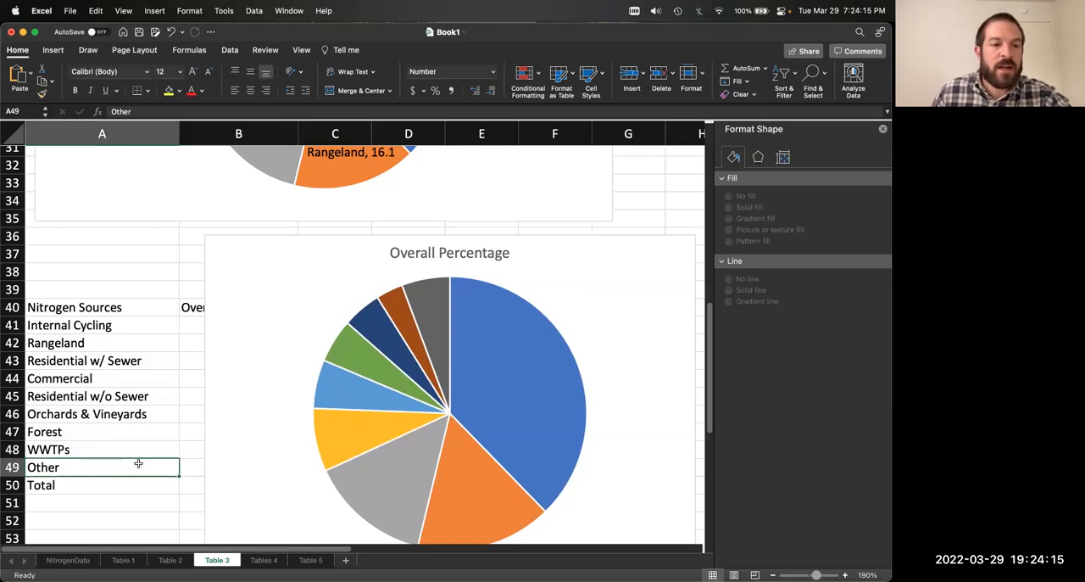
scroll(134, 458, up, 4)
scroll(135, 459, up, 10)
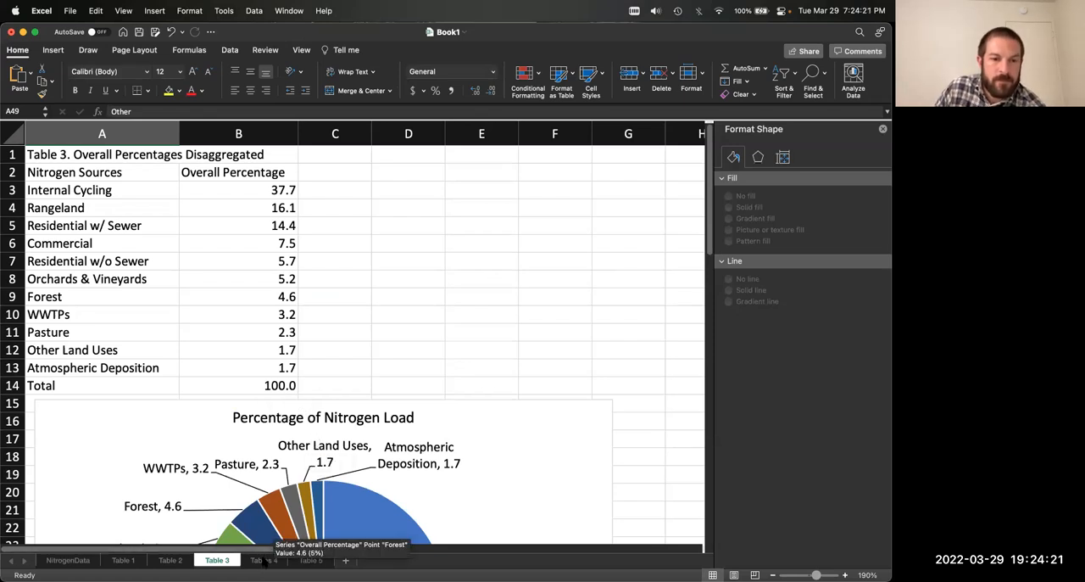
Step: Insert a clustered column chart of the nitrogen loads in A2:B13 on the Tables 4 worksheet, leaving out the Total row
click(263, 562)
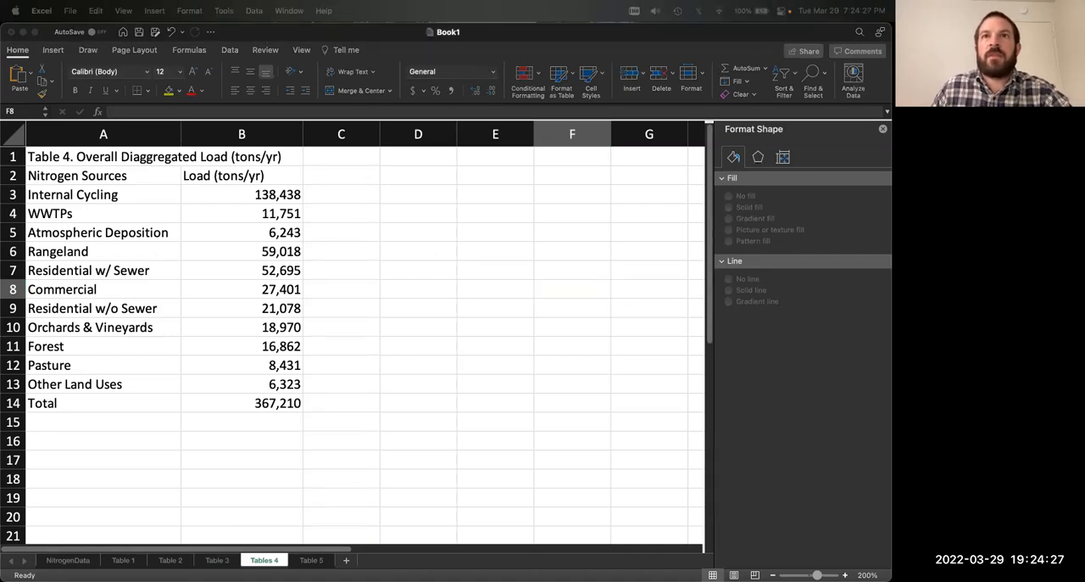
click(395, 234)
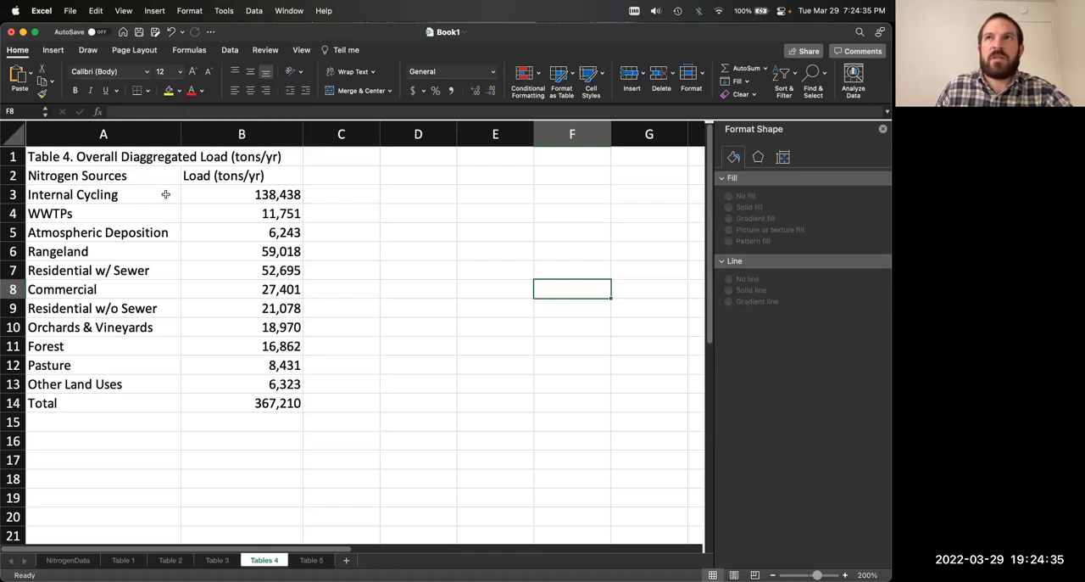
click(100, 202)
drag(91, 180, 291, 388)
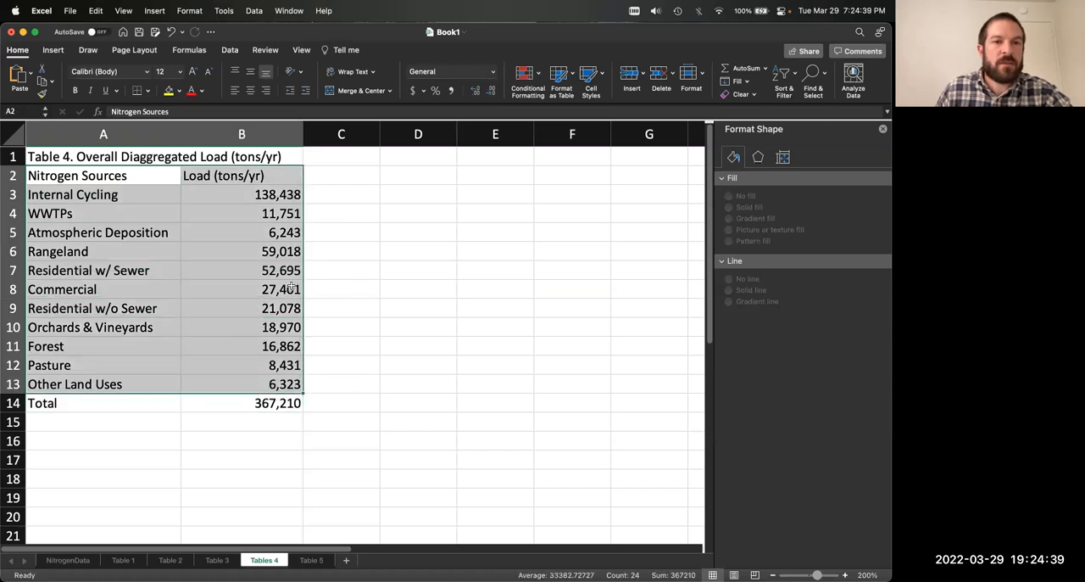
click(58, 51)
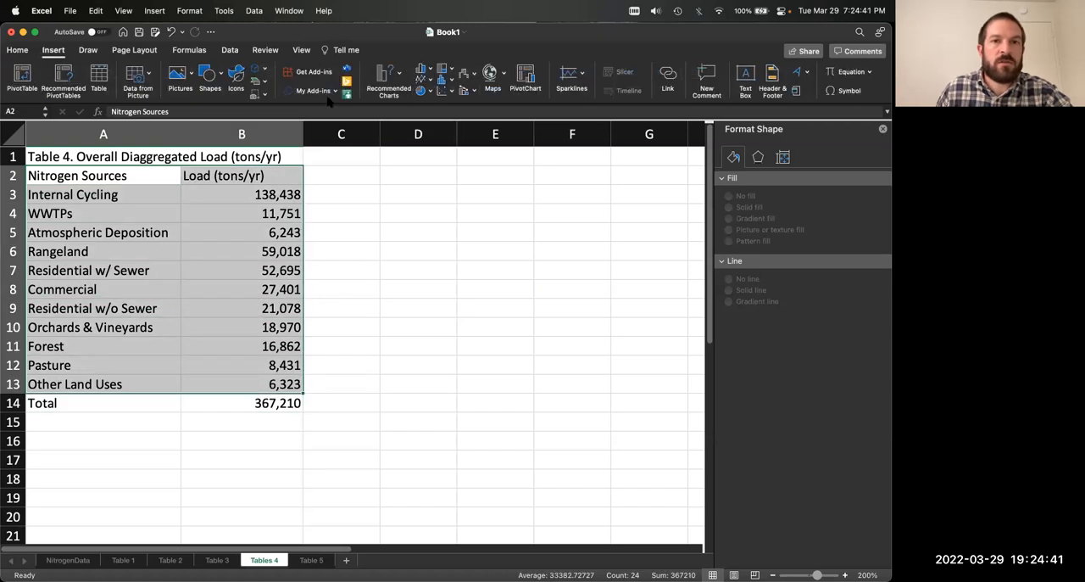
click(404, 76)
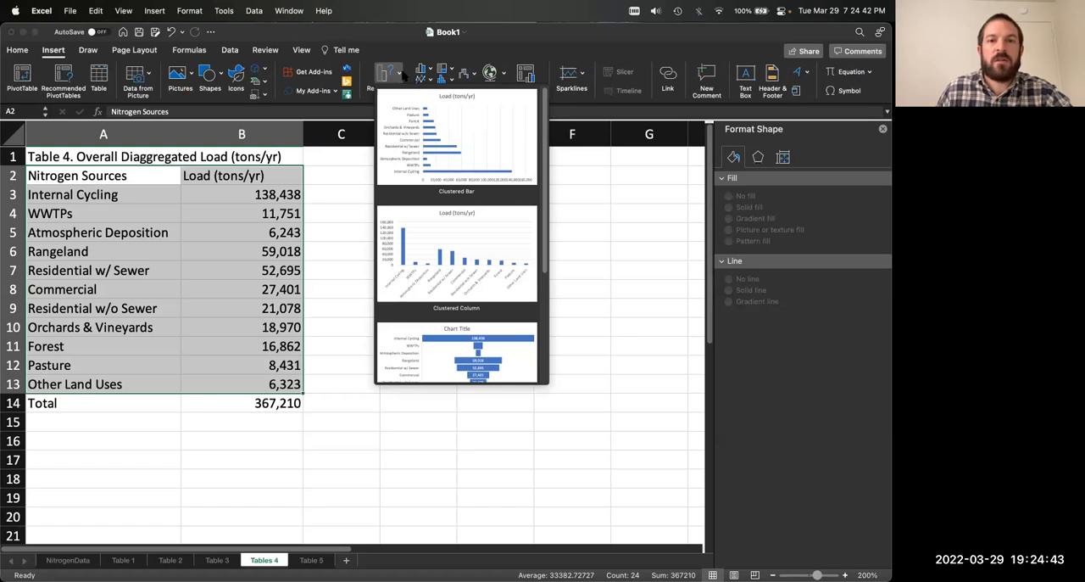
click(449, 249)
Step: Move the Load (tons/yr) column chart below the table so that it starts at about row 15
scroll(399, 317, down, 5)
drag(184, 305, 69, 514)
scroll(280, 437, down, 4)
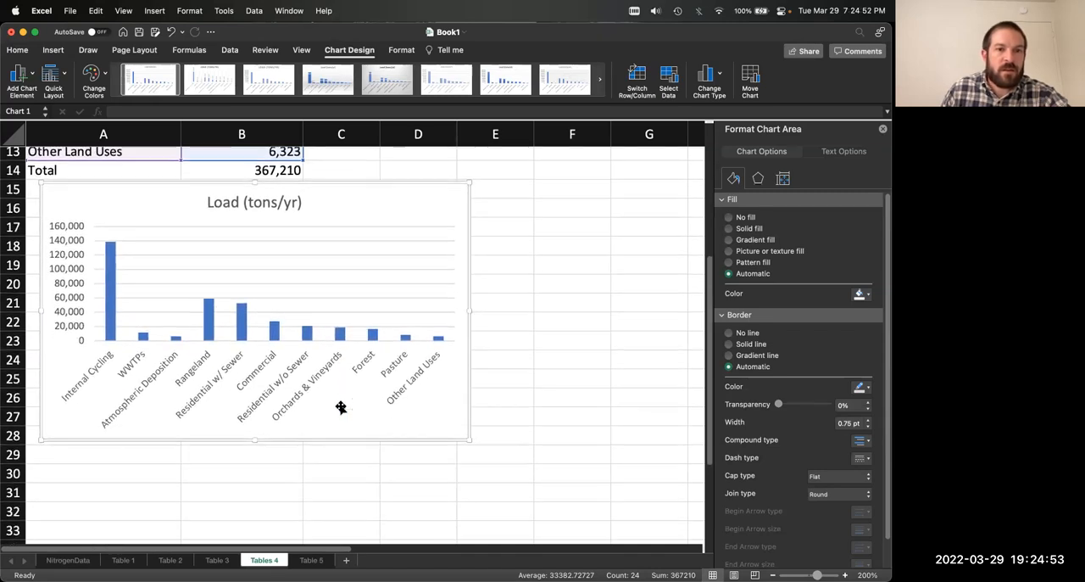
Step: Enlarge the Tables 4 column chart to span through column G and about row 34, and change its title to "Annual Nitrogen Load (tons/yr)"
scroll(341, 408, down, 2)
drag(471, 412, 692, 538)
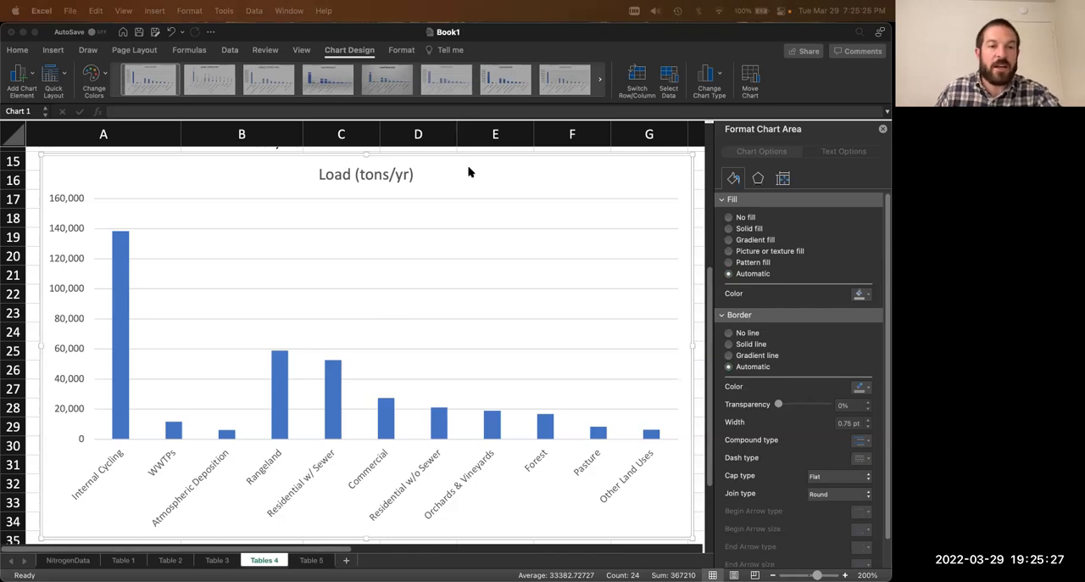
click(341, 174)
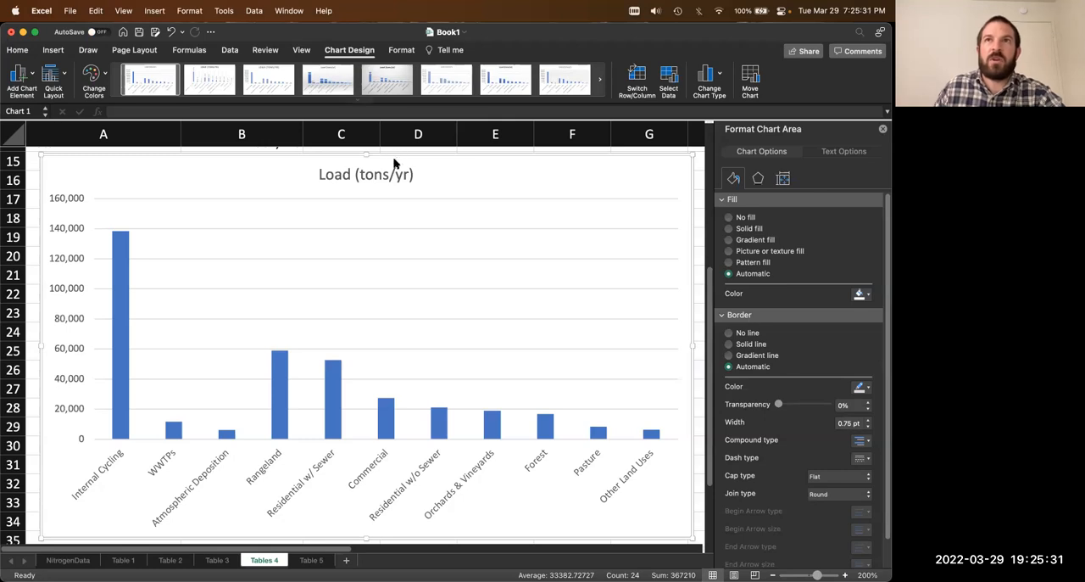
click(331, 178)
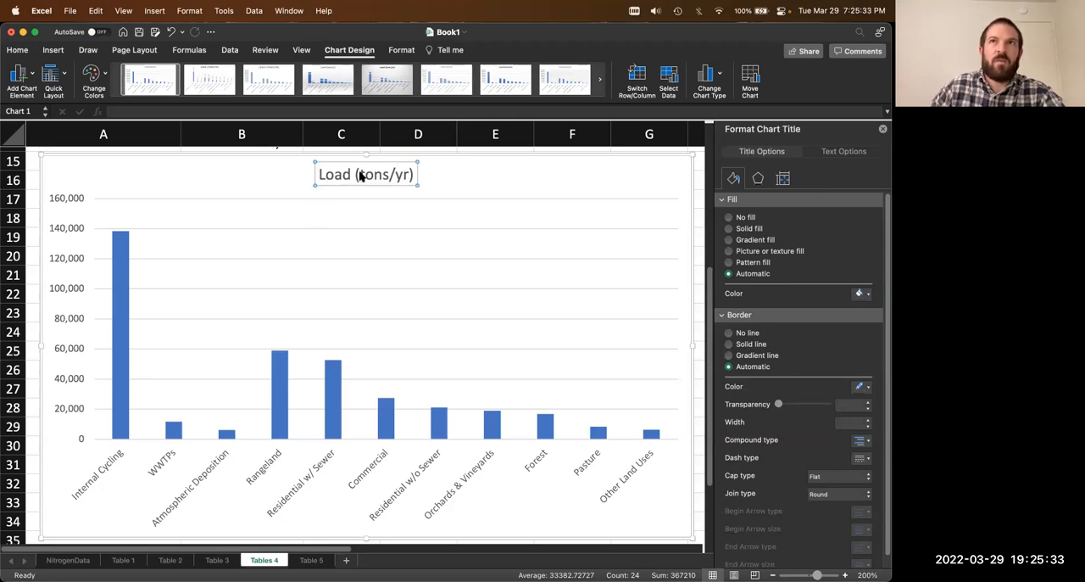
text(Annual Nitrogen)
click(587, 188)
click(360, 175)
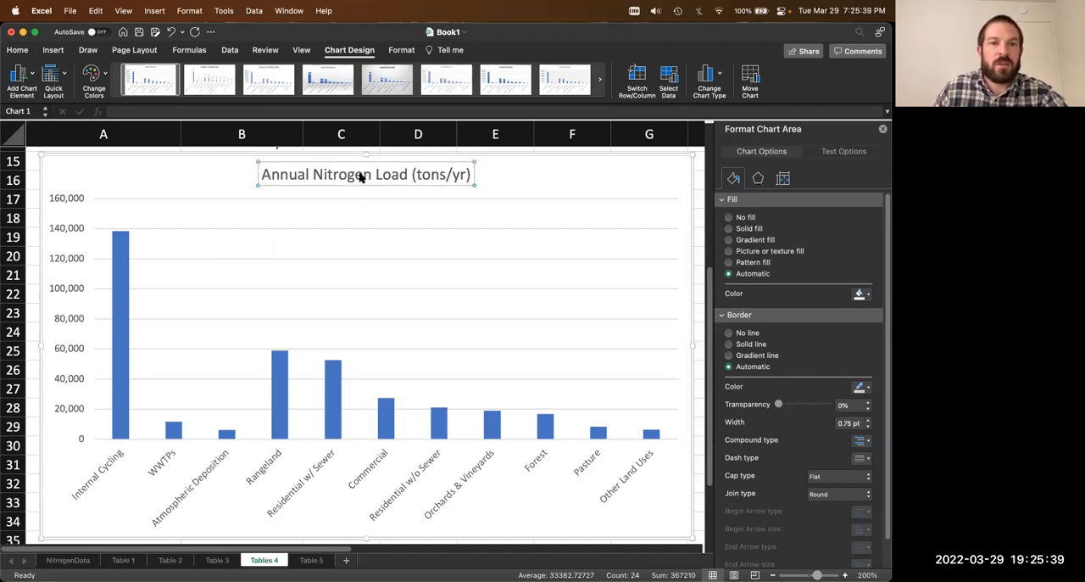
click(480, 176)
Step: Add value data labels at the outside end of the nitrogen load columns and show their label options
click(126, 242)
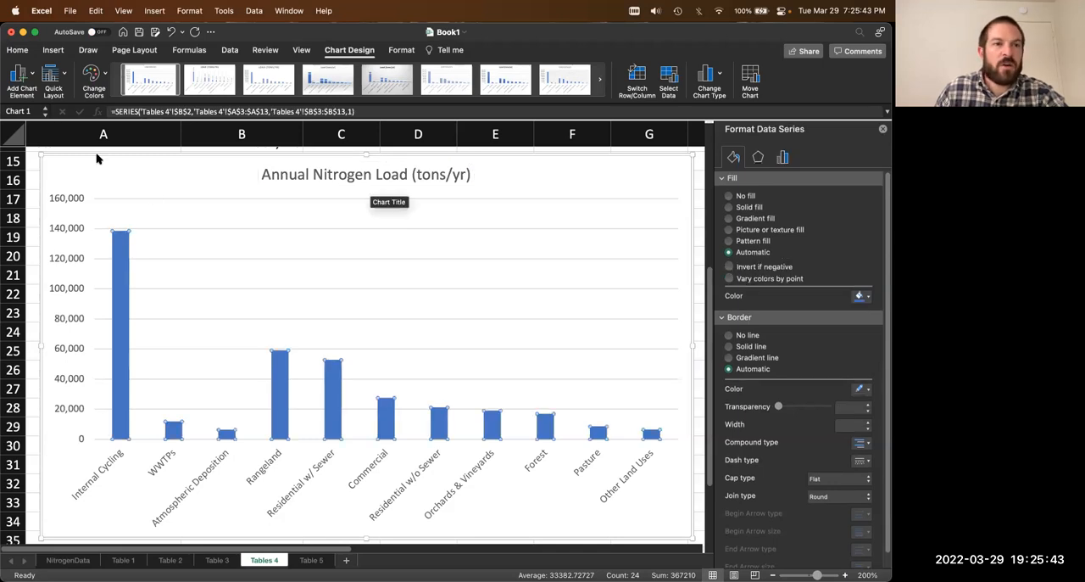
click(19, 75)
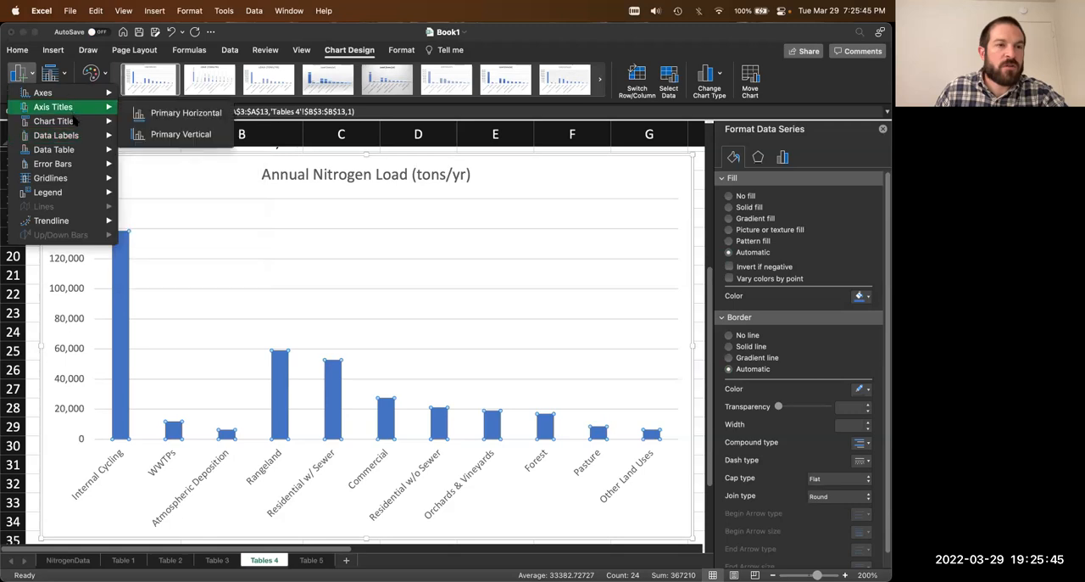
mouse_move(74, 136)
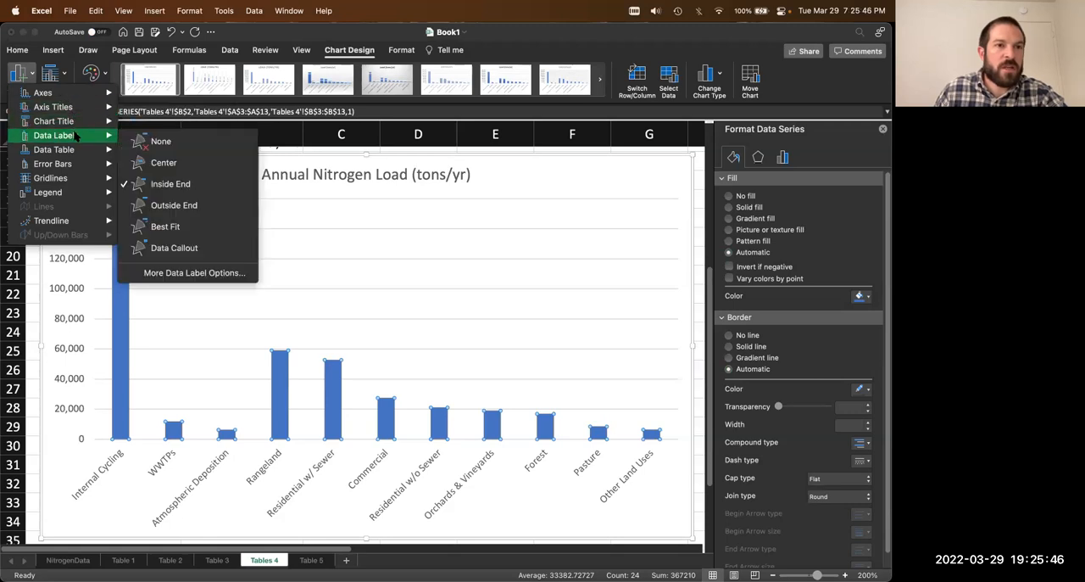
click(204, 274)
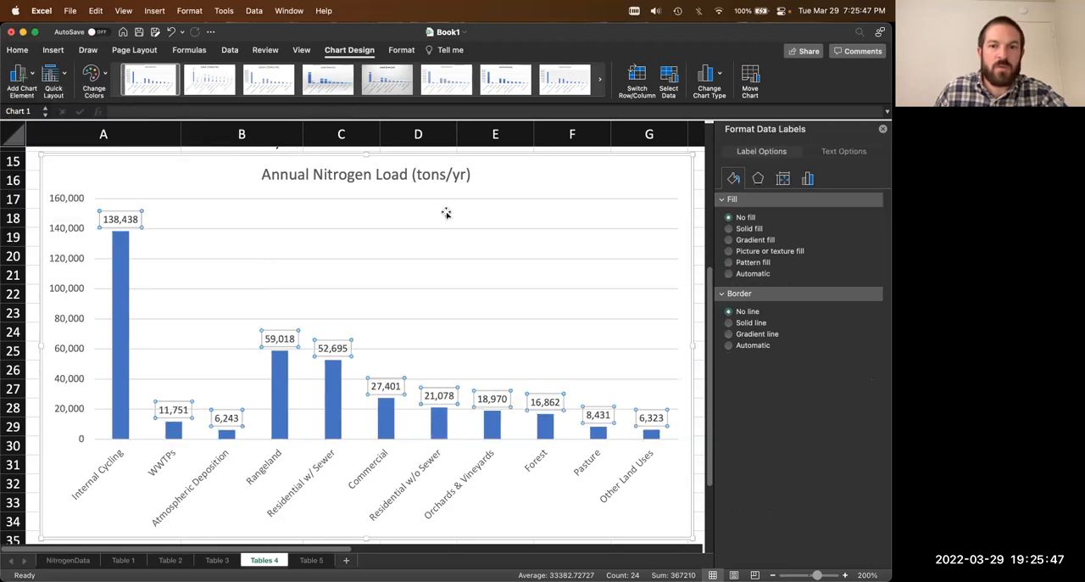
click(808, 179)
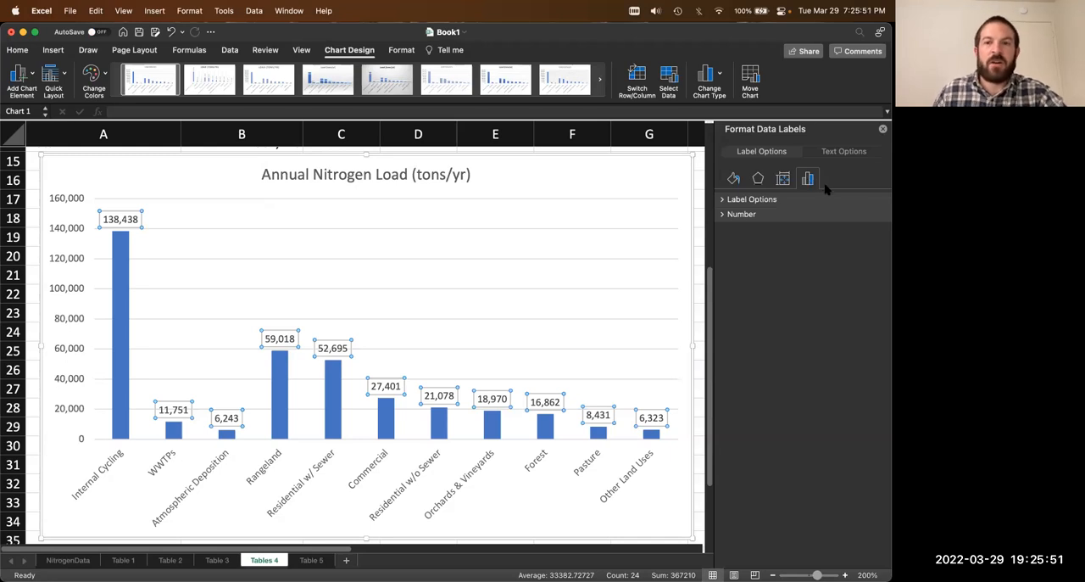
click(723, 200)
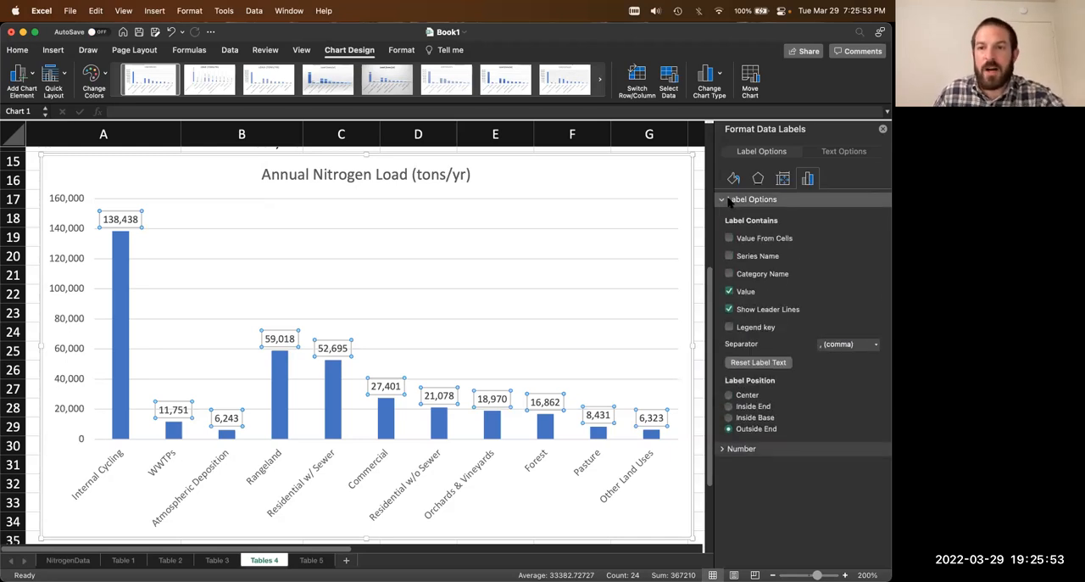
Step: Try the data labels without values and with the legend key, reverting each change
click(743, 294)
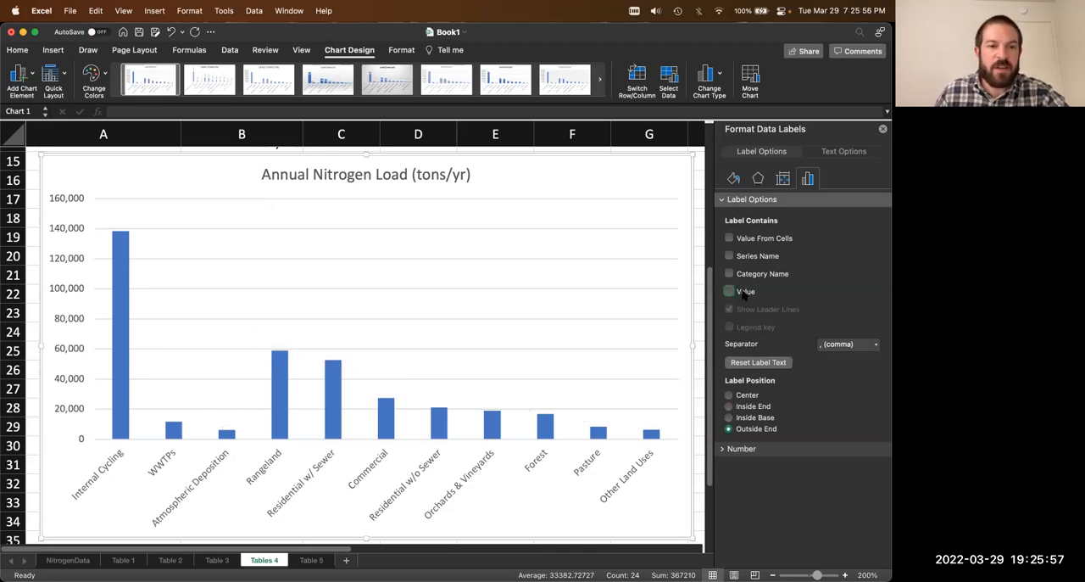
click(743, 294)
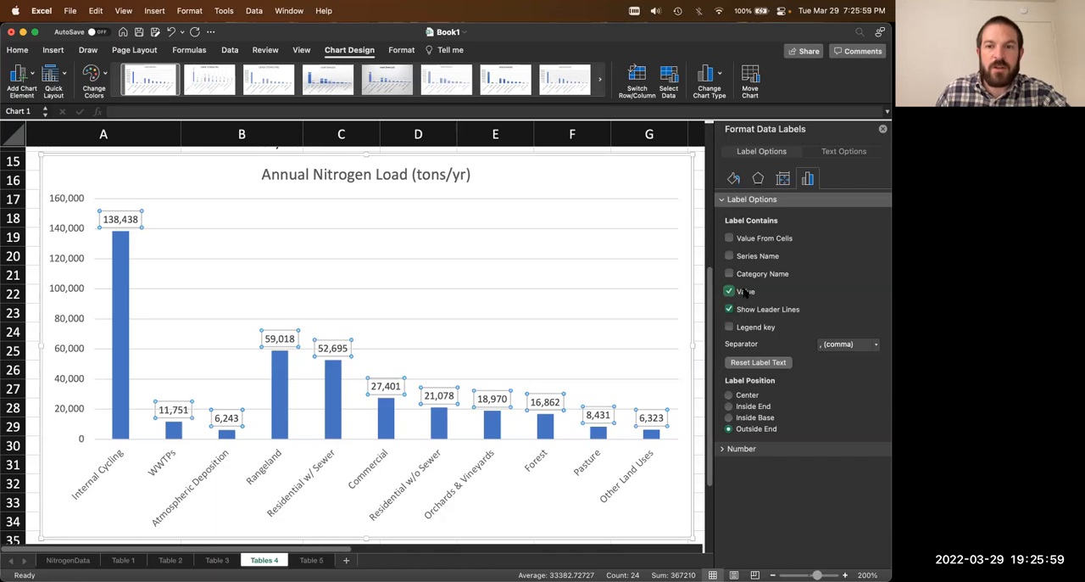
click(748, 330)
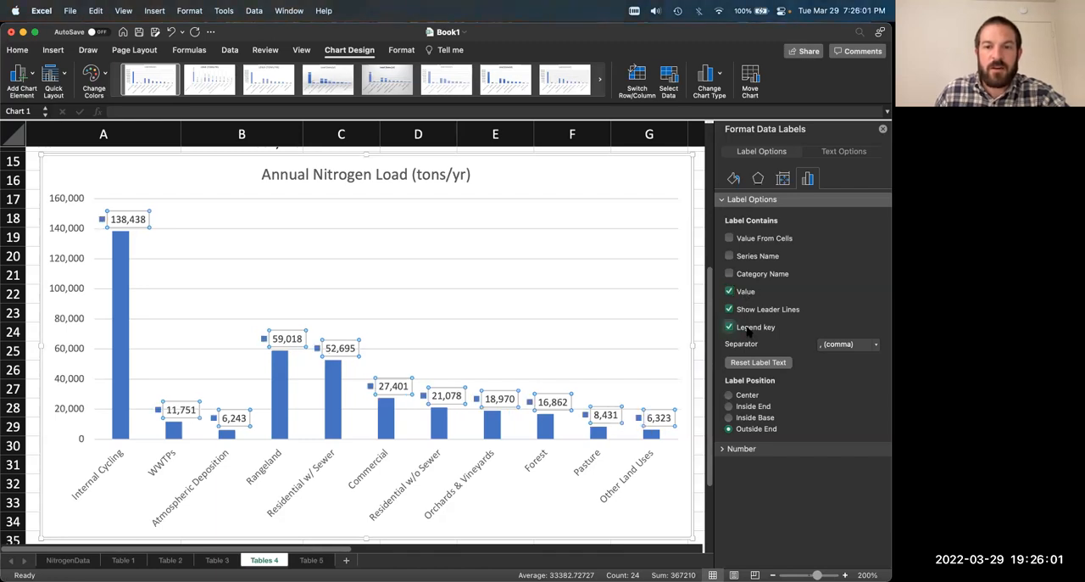
click(748, 330)
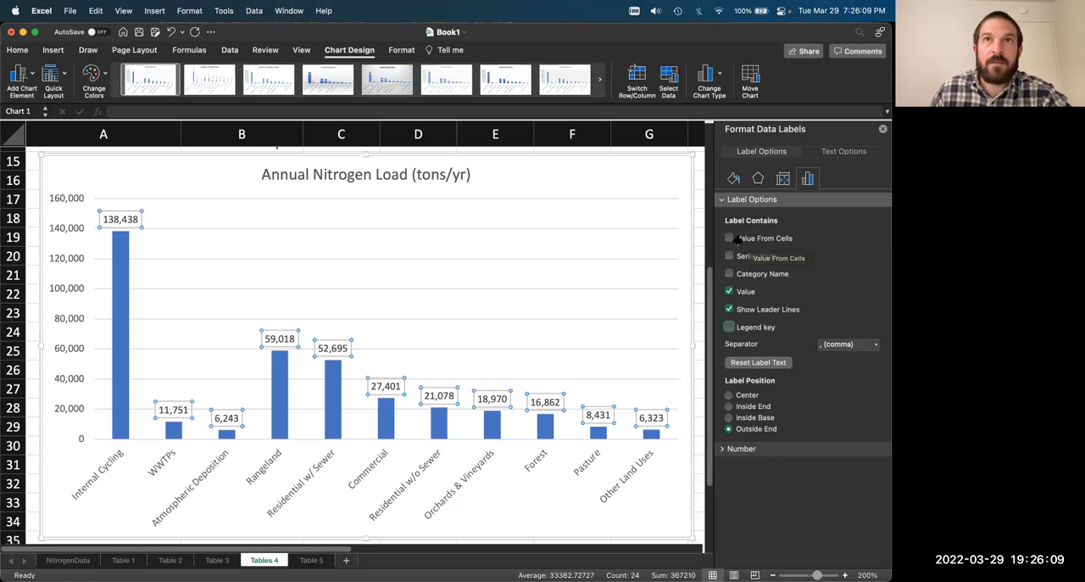
Step: Add a primary horizontal axis title to the nitrogen load chart reading "Load Sources"
click(533, 183)
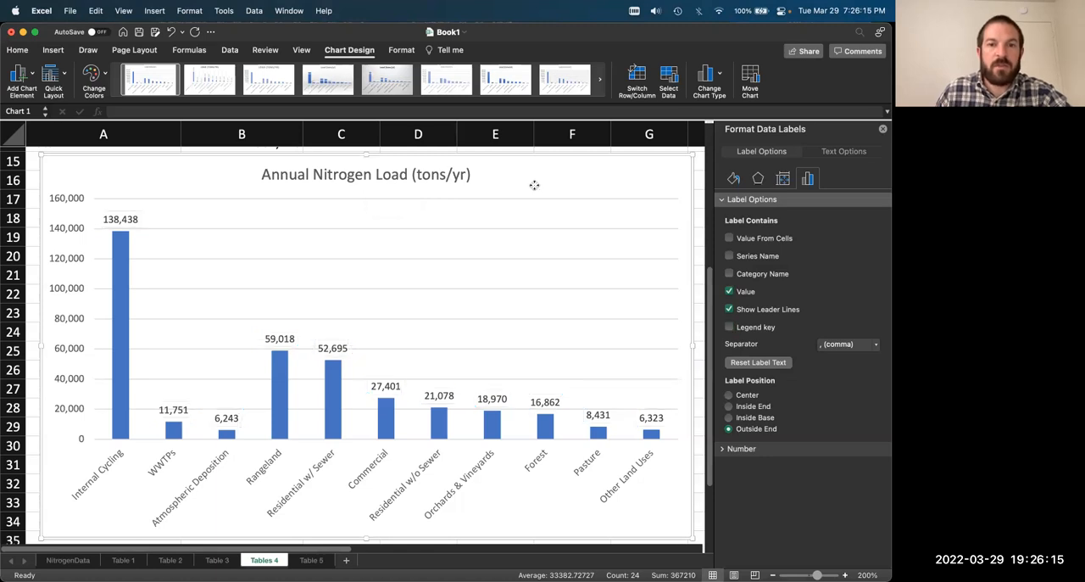
click(31, 78)
mouse_move(67, 108)
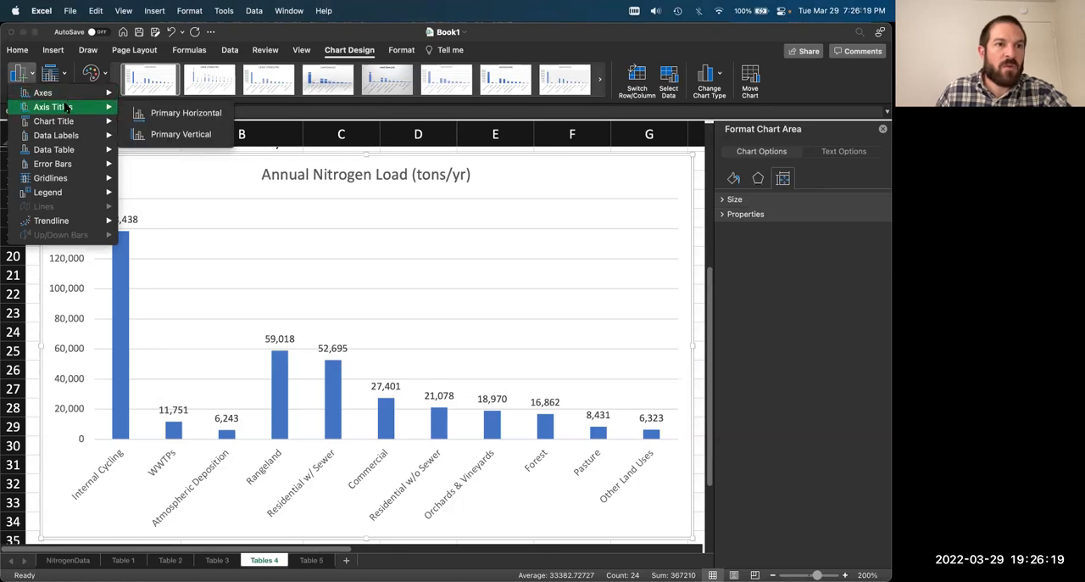
click(200, 117)
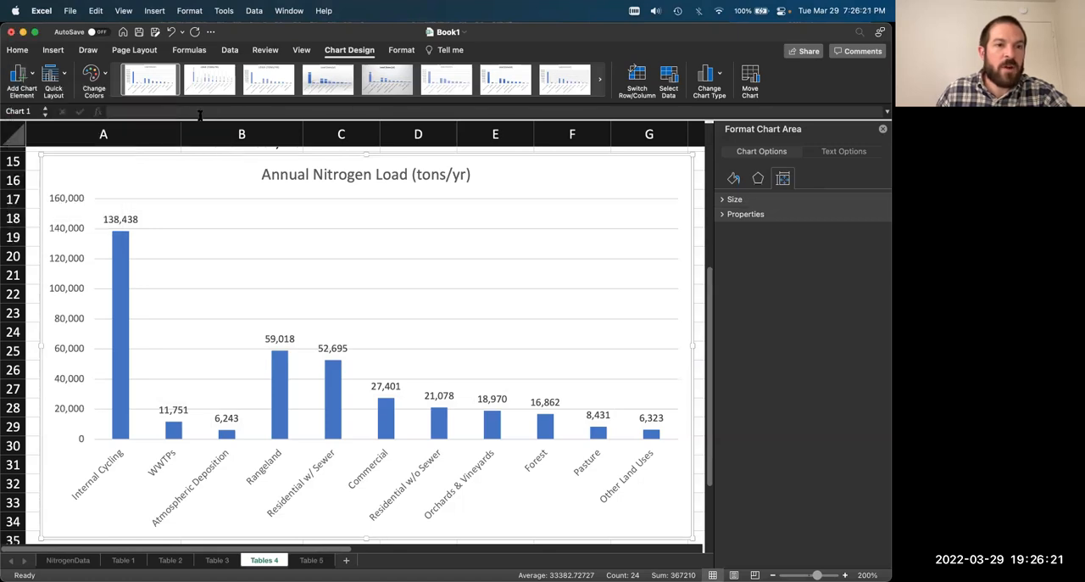
double_click(381, 514)
triple_click(380, 515)
text(Load Sources)
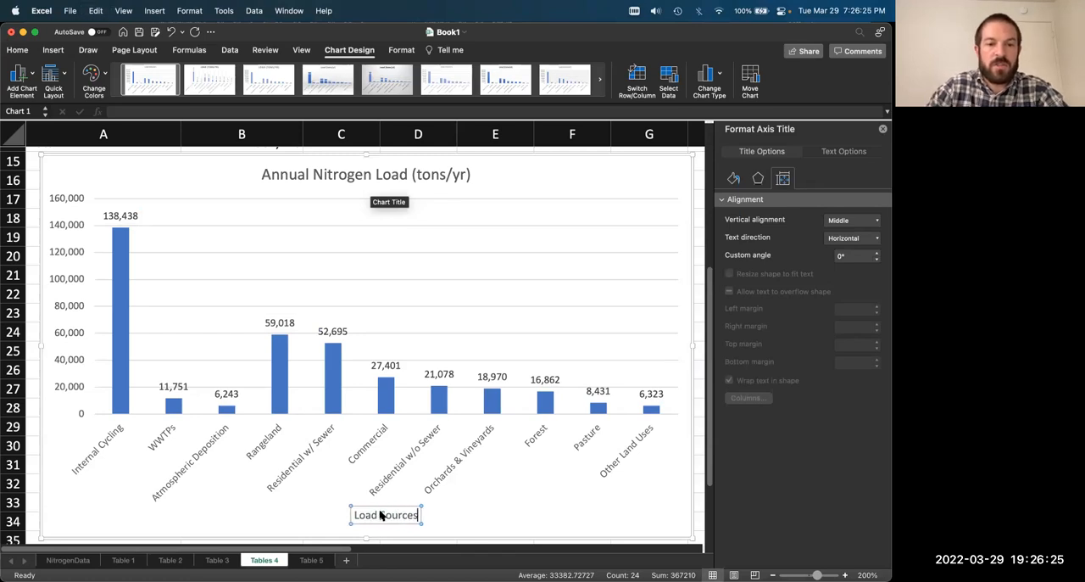
click(128, 173)
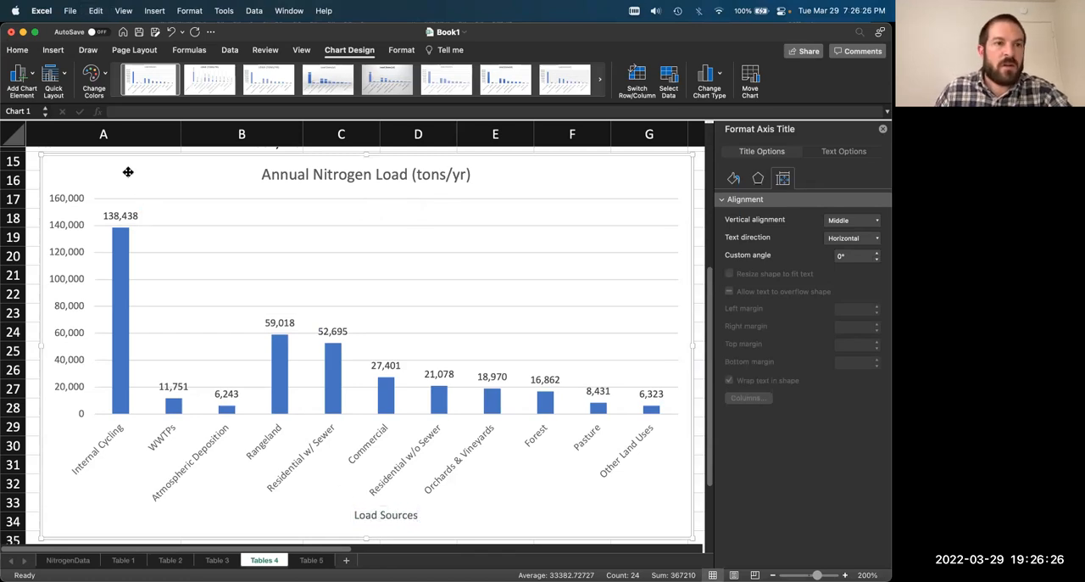
Step: Add a primary vertical axis title to the nitrogen load chart reading "Nitrogen (tons/yr)"
click(36, 76)
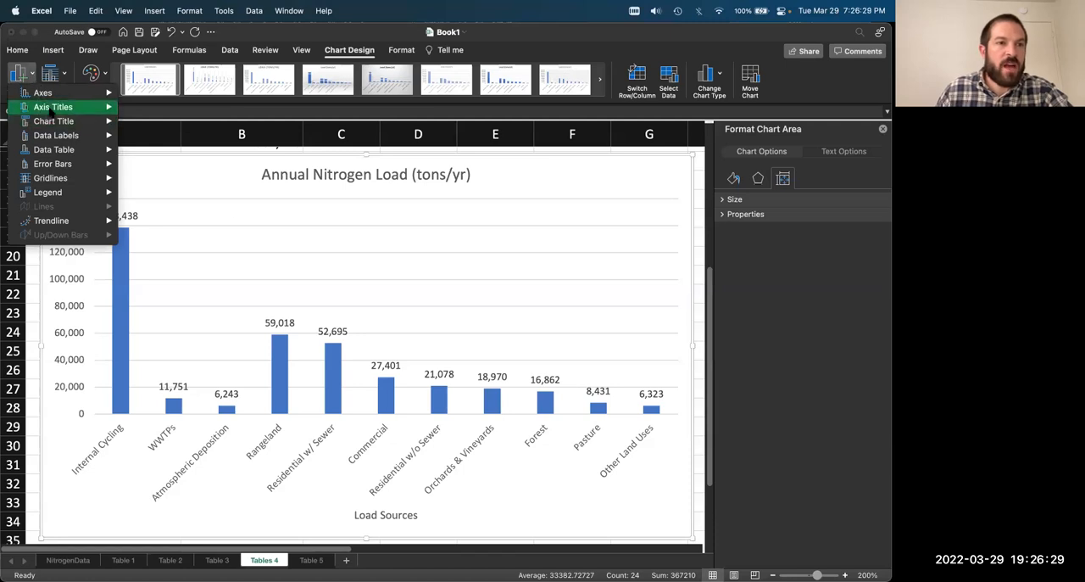
mouse_move(53, 107)
click(174, 135)
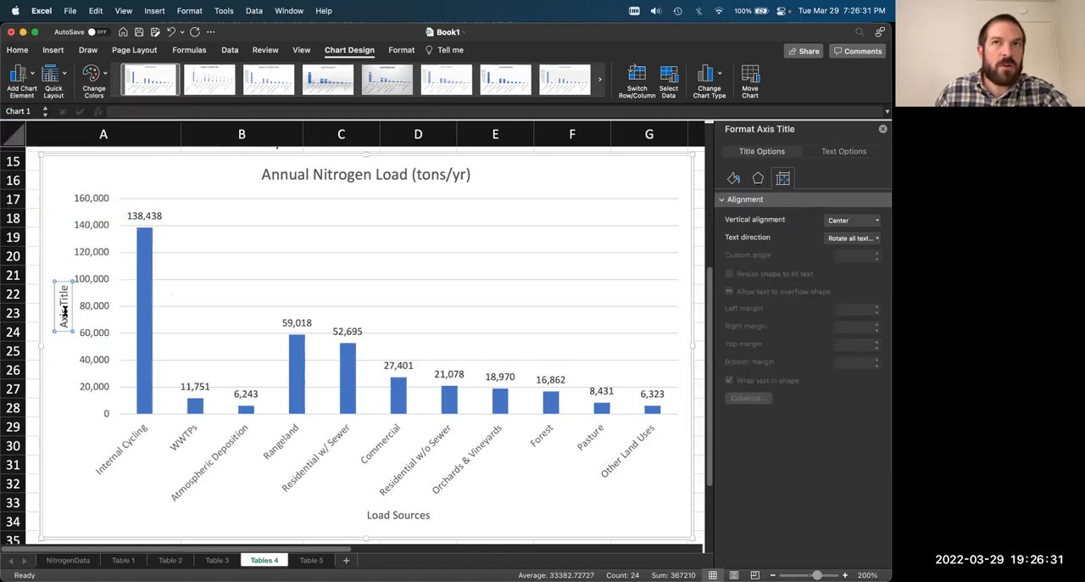
text(Nitro)
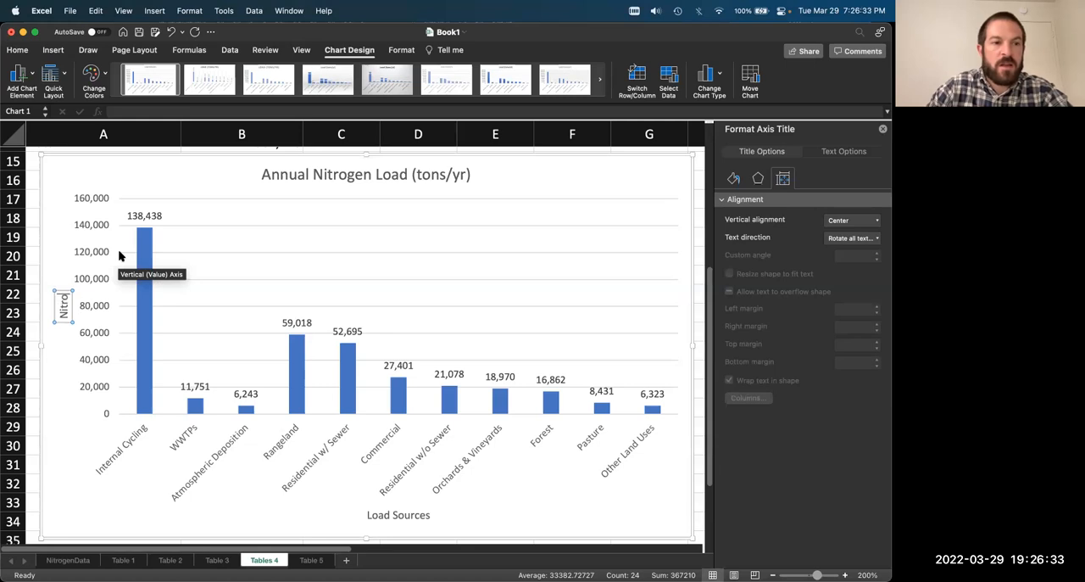
text(gen (tons/yr))
key(Return)
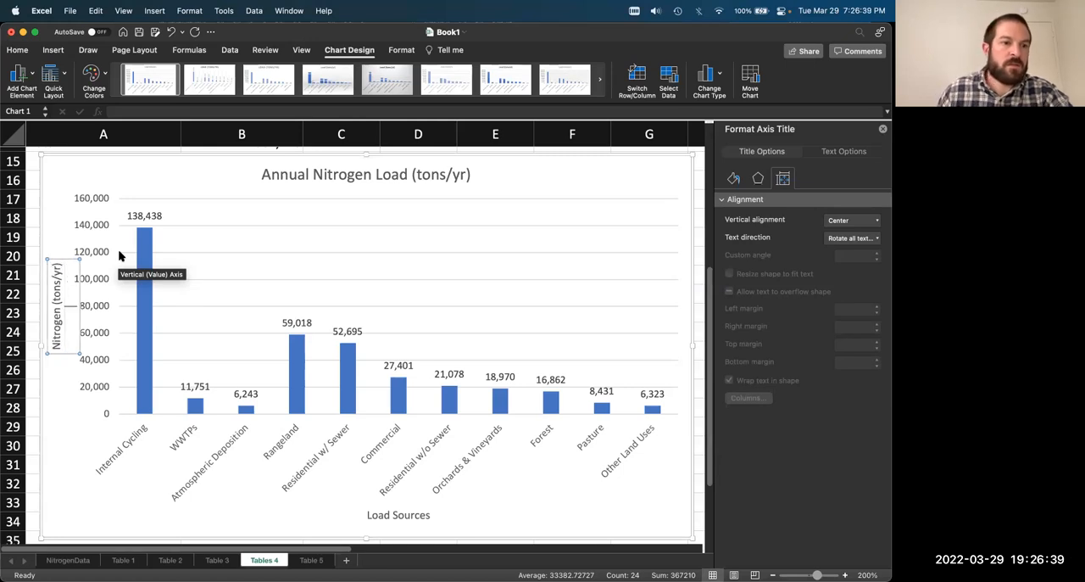
click(124, 301)
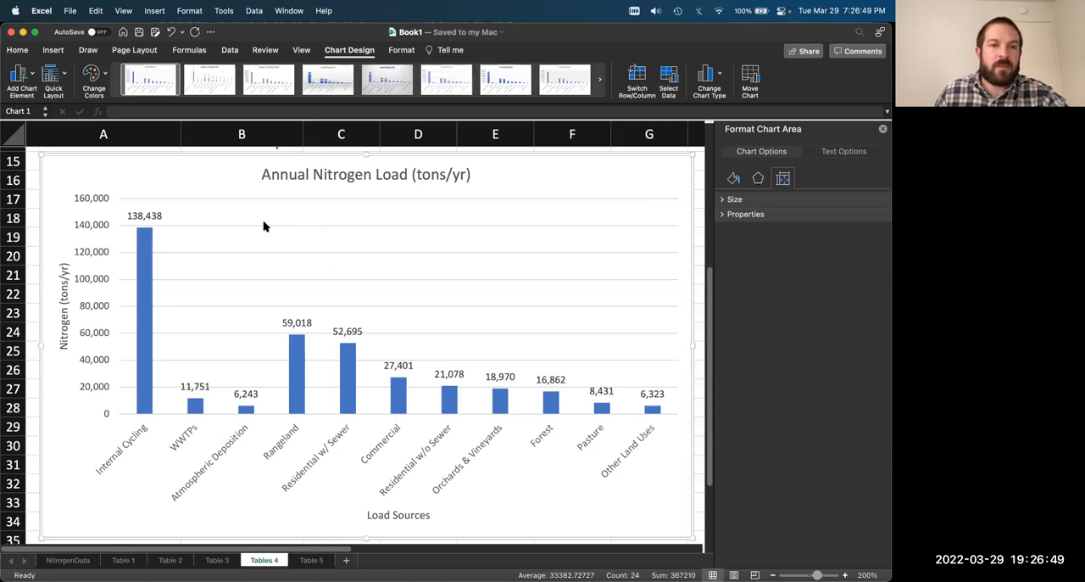
Step: Examine the Internal Cycling column and the individual land-use columns from Rangeland to Other Land Uses in the chart
click(142, 323)
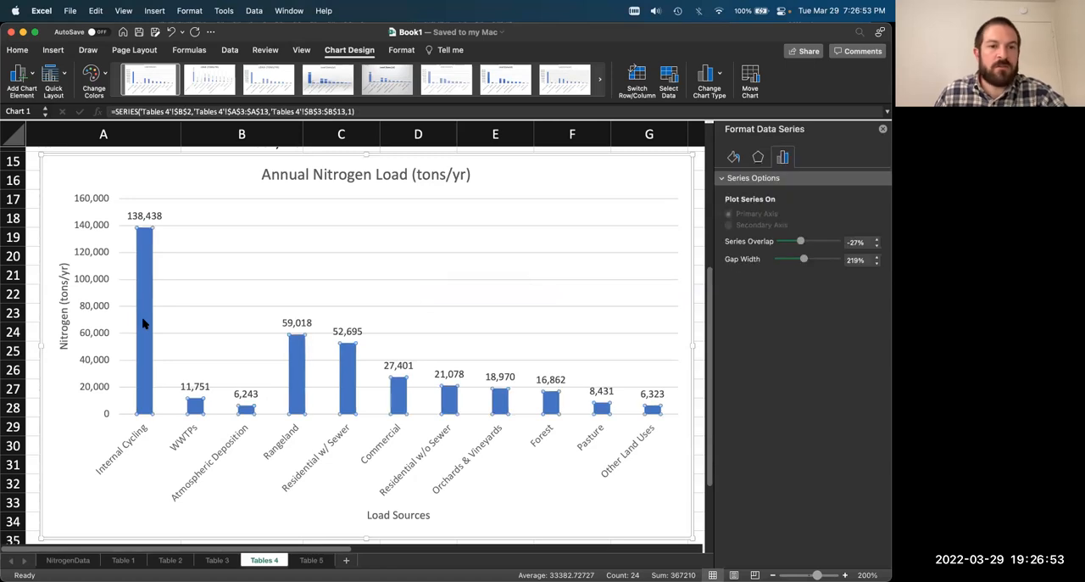
click(172, 181)
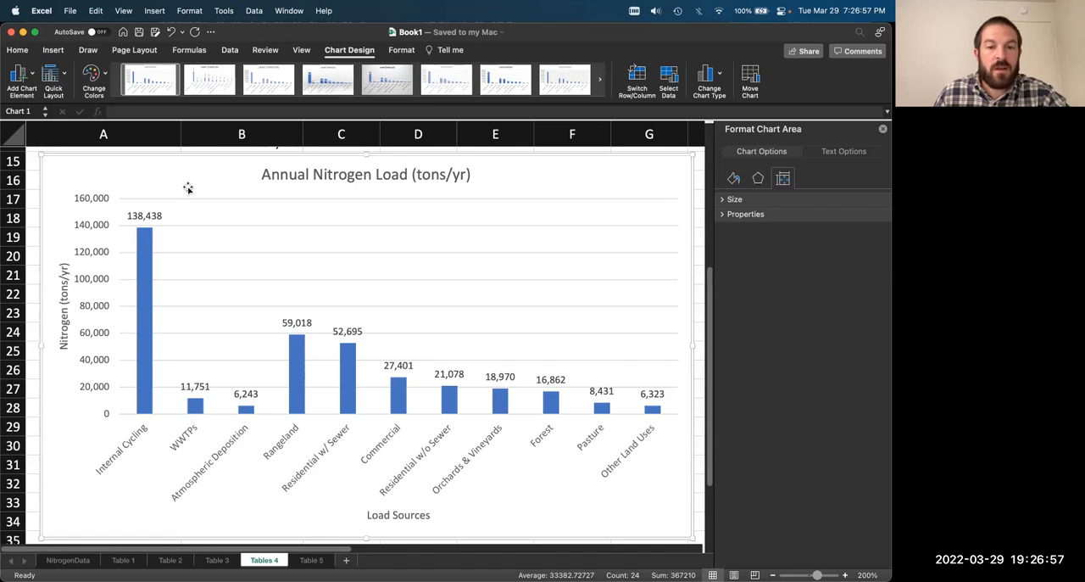
click(295, 390)
click(297, 390)
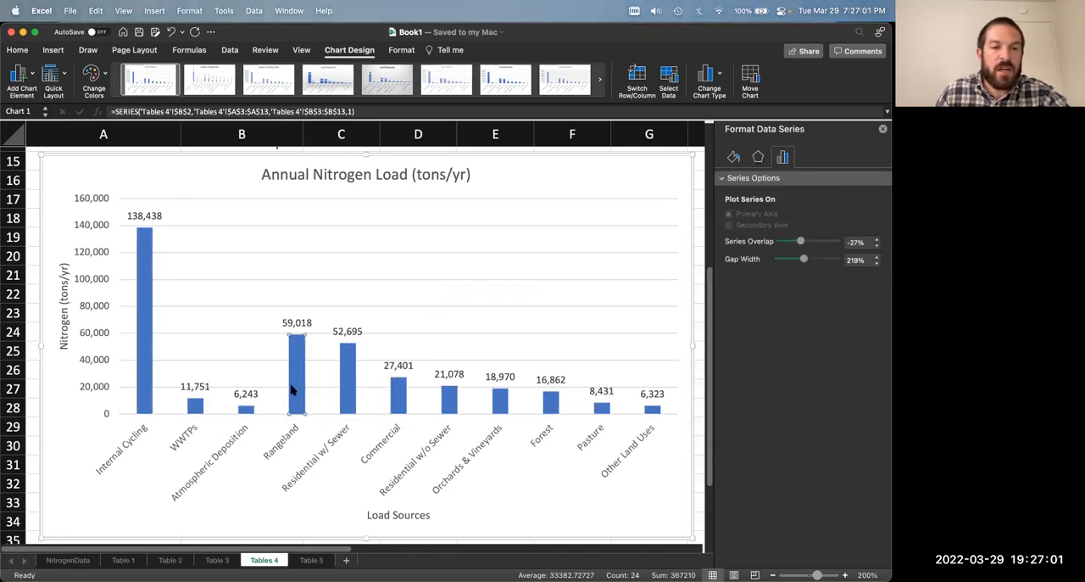
click(350, 387)
click(397, 400)
click(452, 403)
click(502, 405)
click(557, 404)
click(602, 409)
click(651, 411)
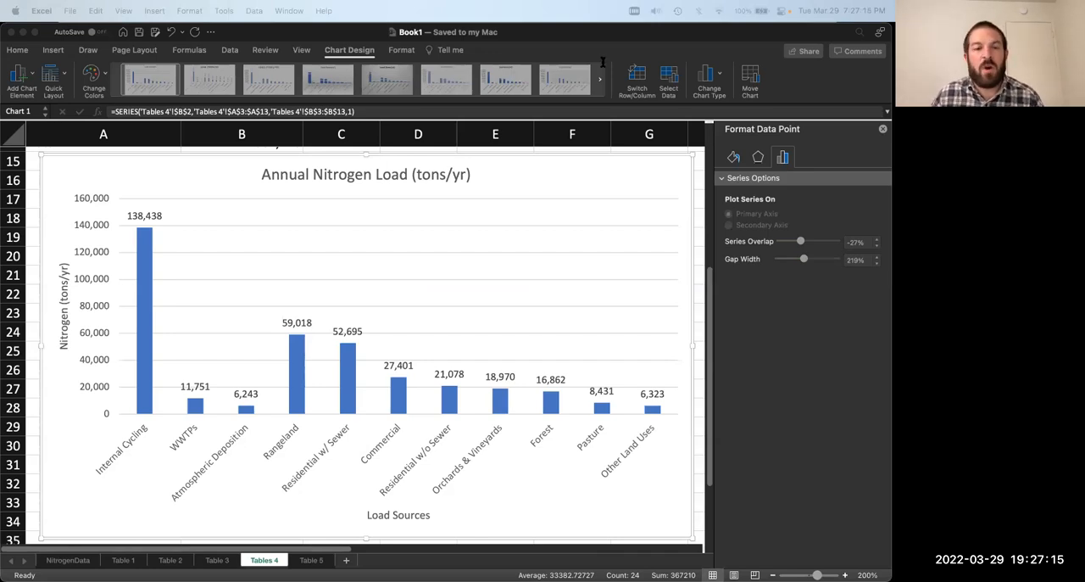
click(303, 383)
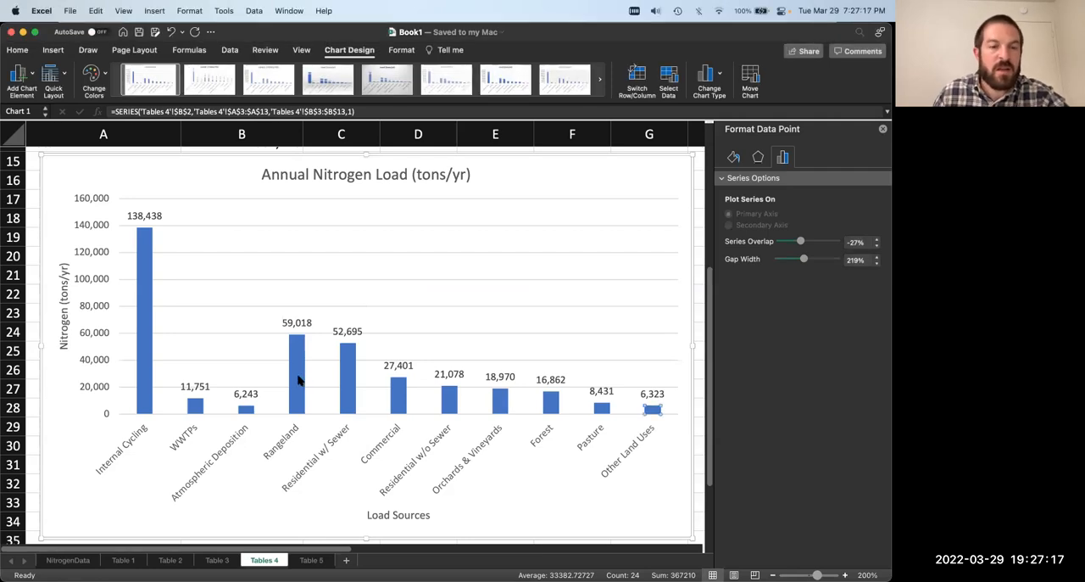
click(351, 382)
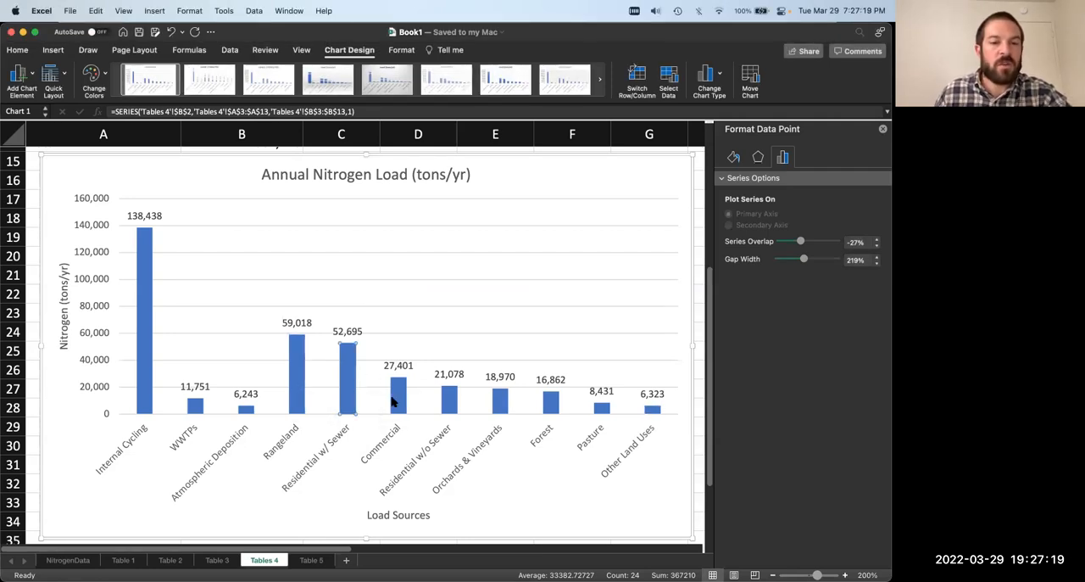
click(393, 390)
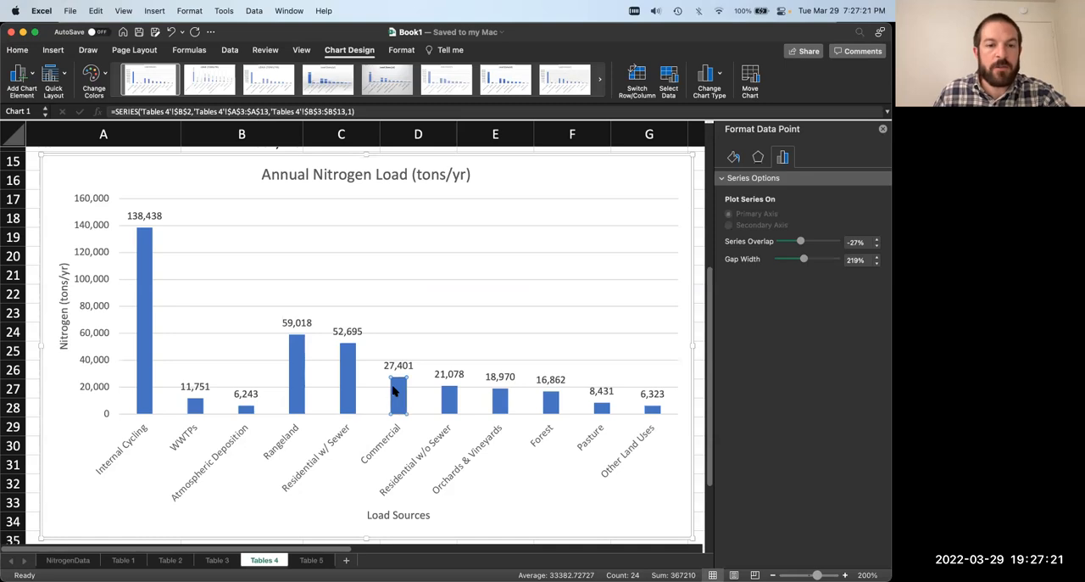
click(260, 508)
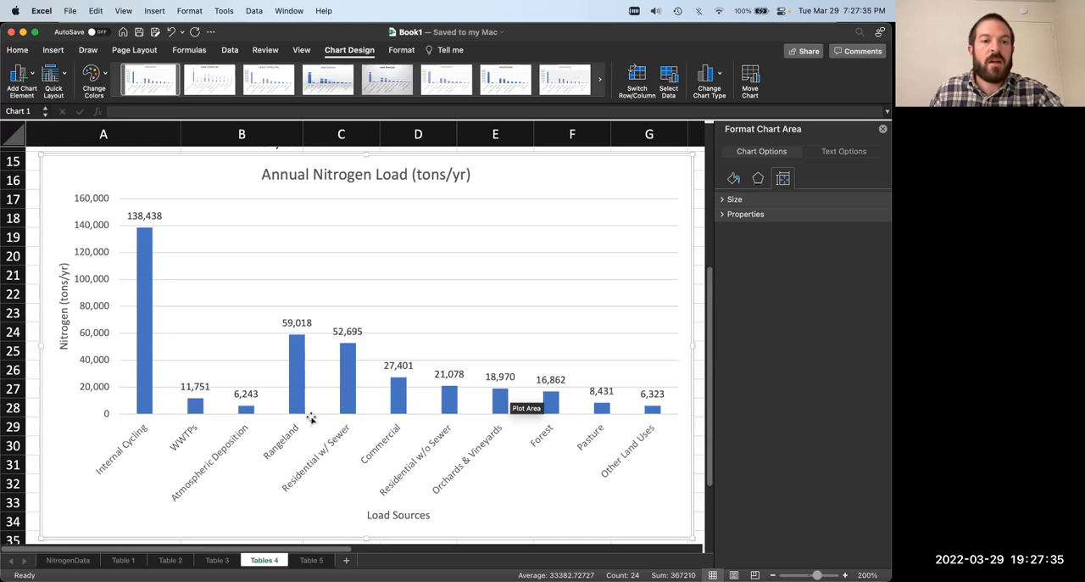
mouse_move(294, 396)
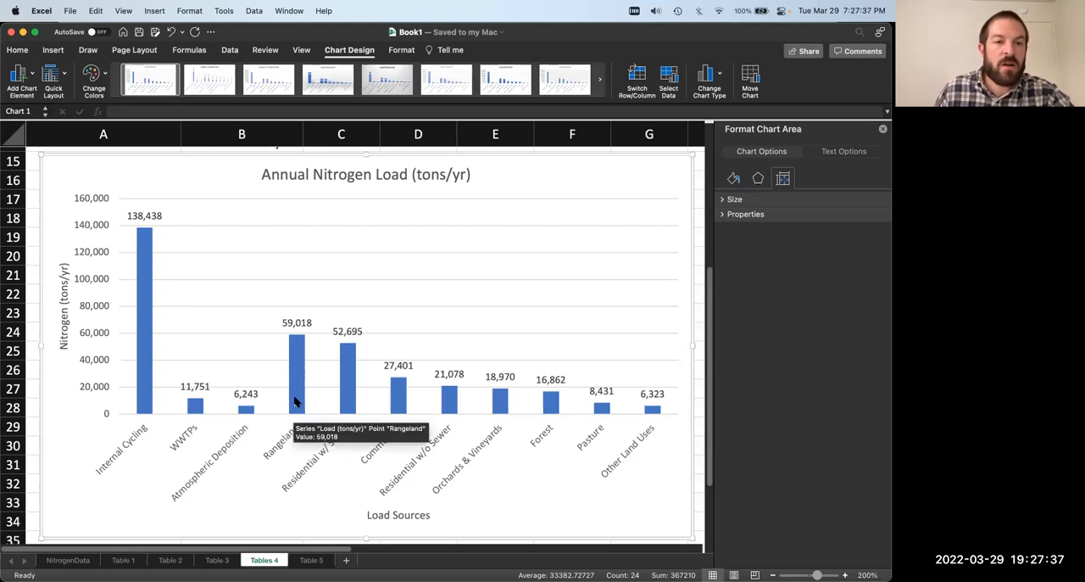
Step: Select only the WWTPs column in the chart and open its fill settings
click(196, 407)
click(197, 408)
click(734, 157)
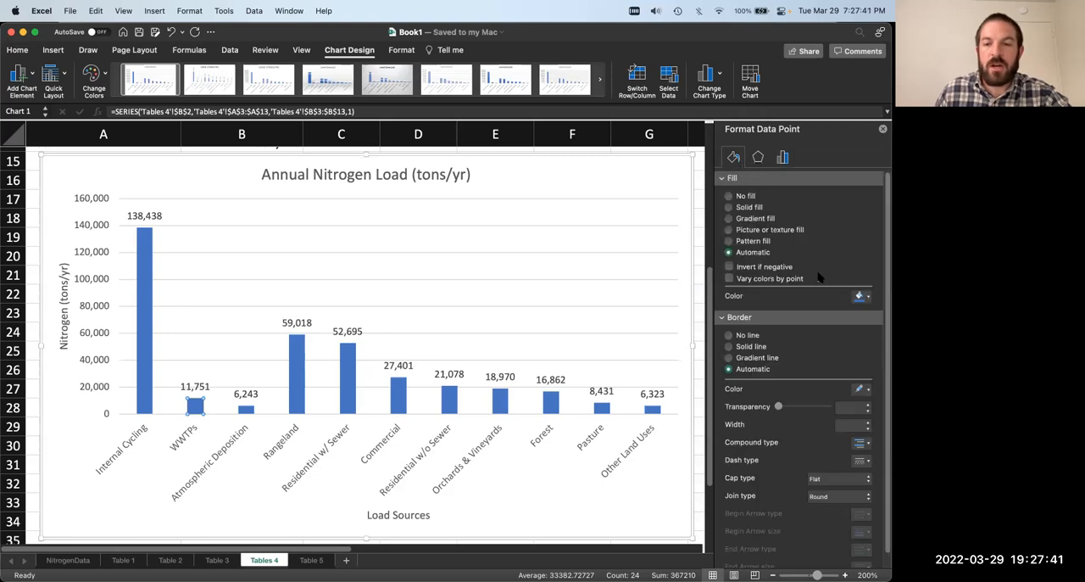
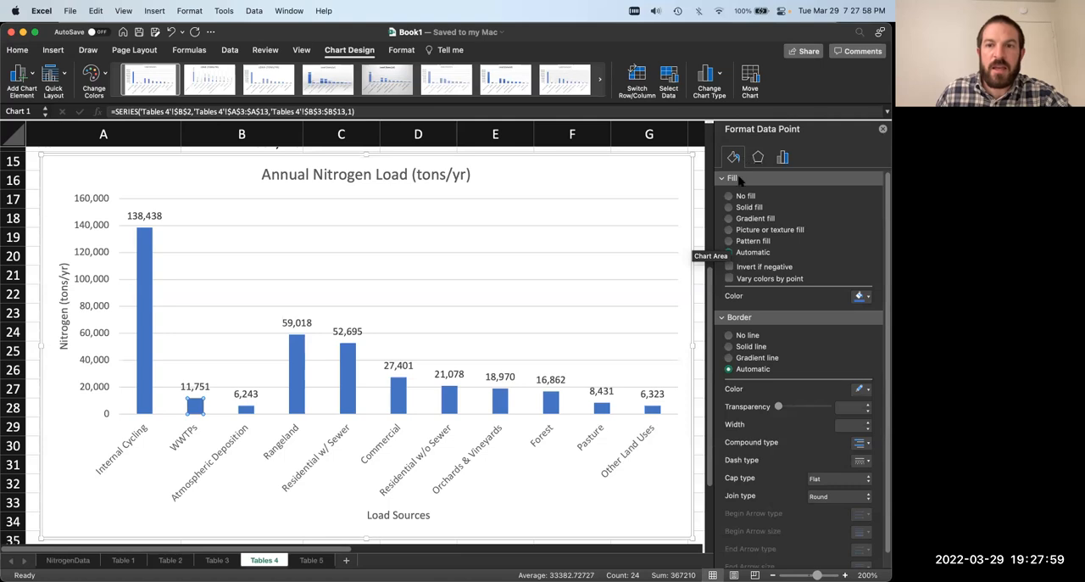
Step: Give the WWTPs bar in the nitrogen load chart a solid orange fill
click(750, 207)
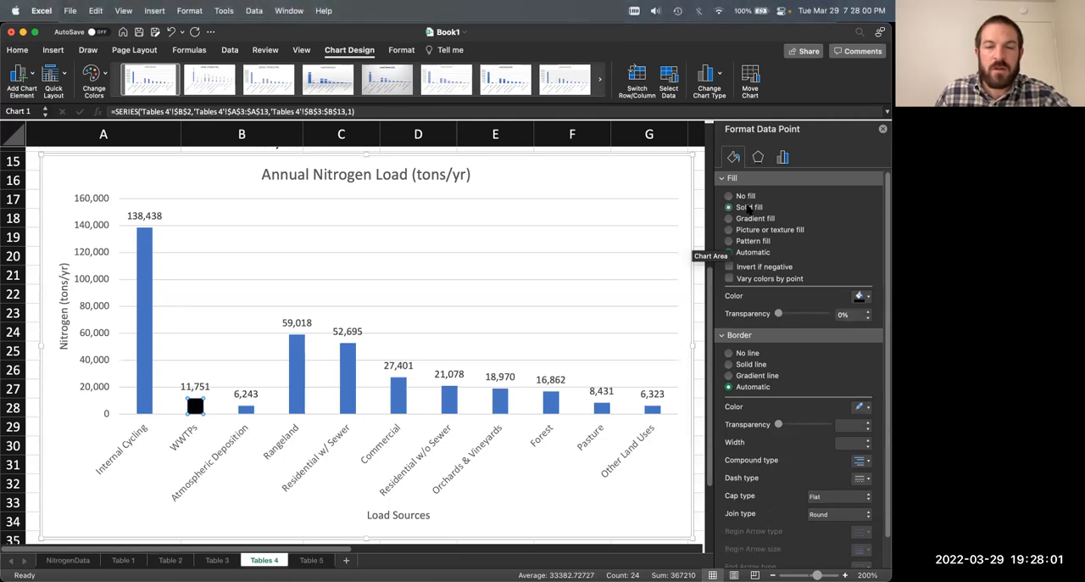
click(861, 297)
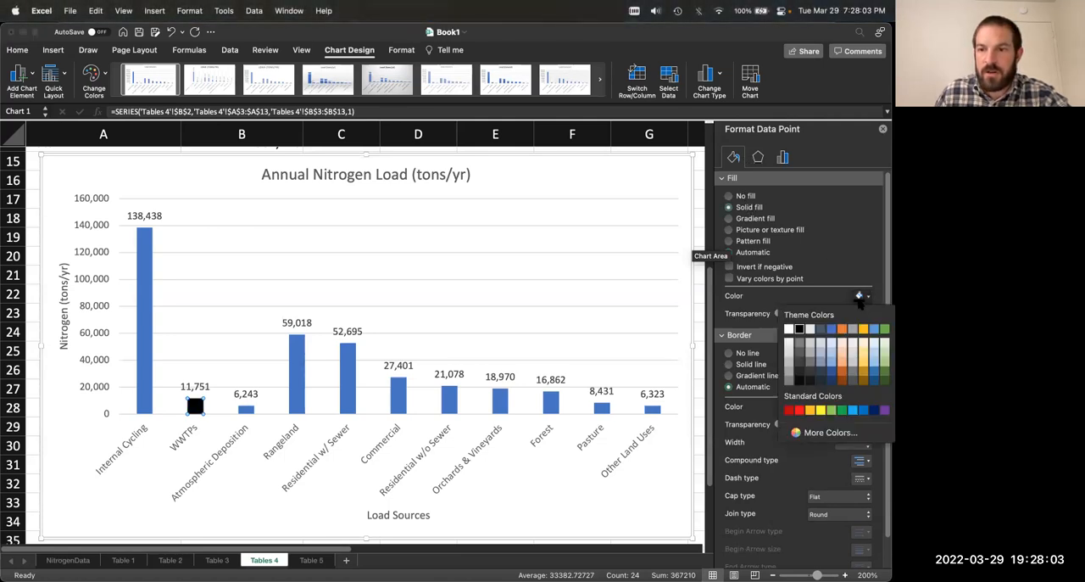
click(842, 329)
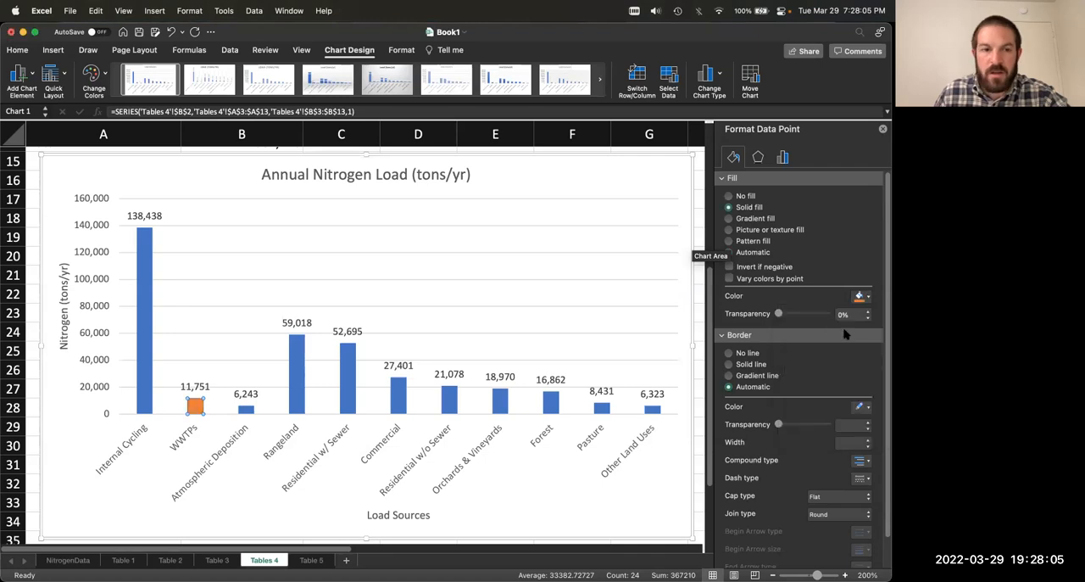
Step: Select only the Atmospheric Deposition bar and give it a solid gray fill
click(248, 413)
click(244, 410)
click(246, 409)
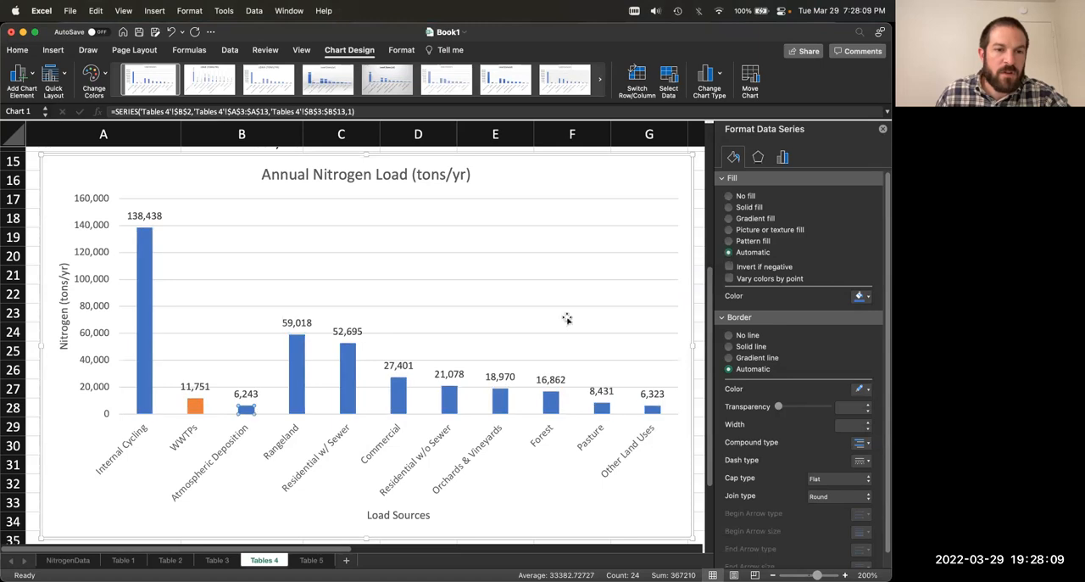
click(746, 207)
click(863, 296)
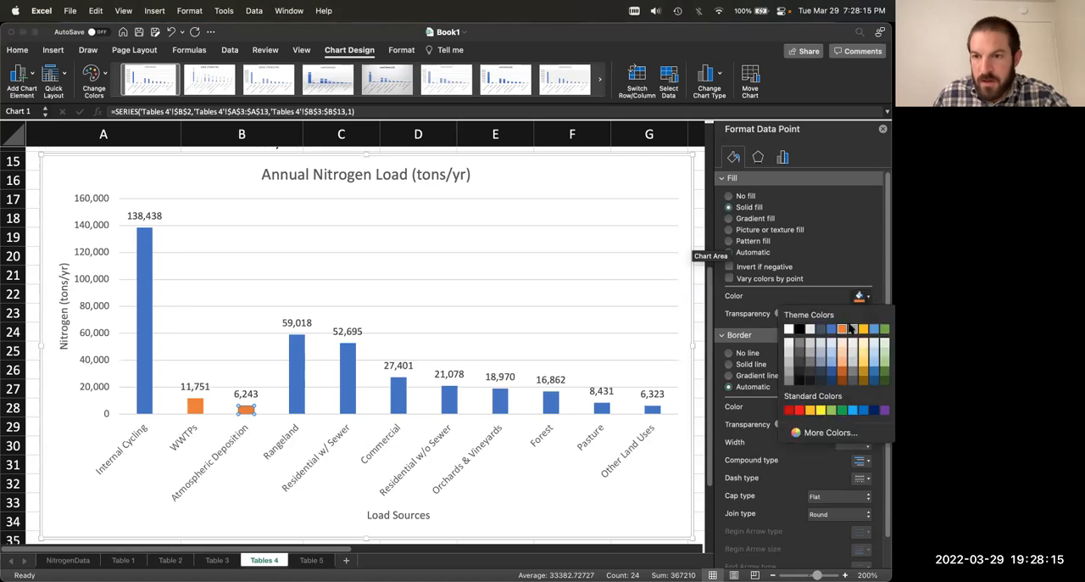
click(852, 329)
Step: Fill the Rangeland bar and the Residential w/ Sewer bar with the gold theme color, one bar at a time
click(431, 296)
click(297, 381)
click(355, 378)
click(307, 378)
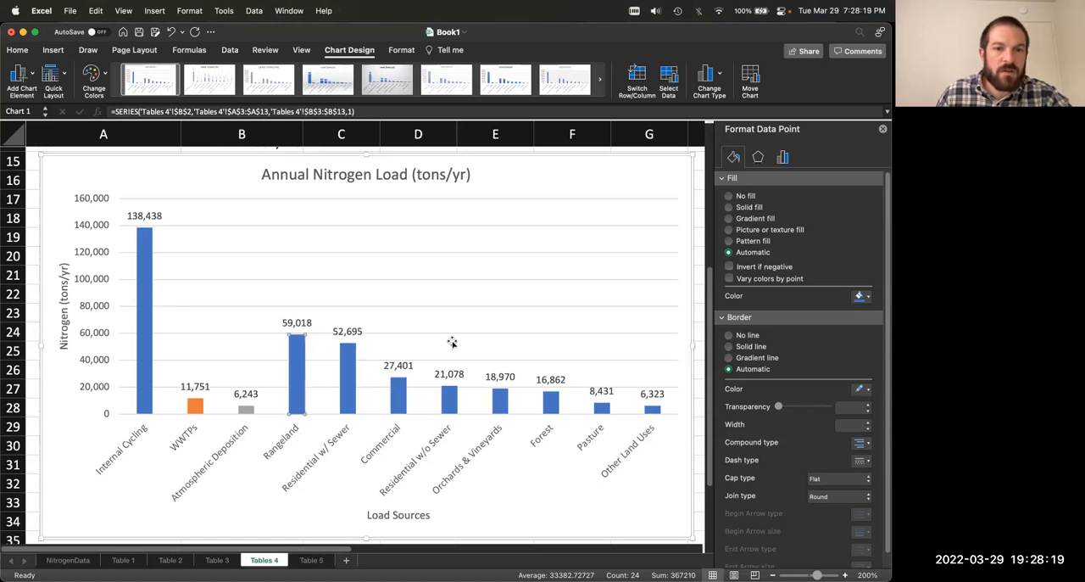
click(867, 297)
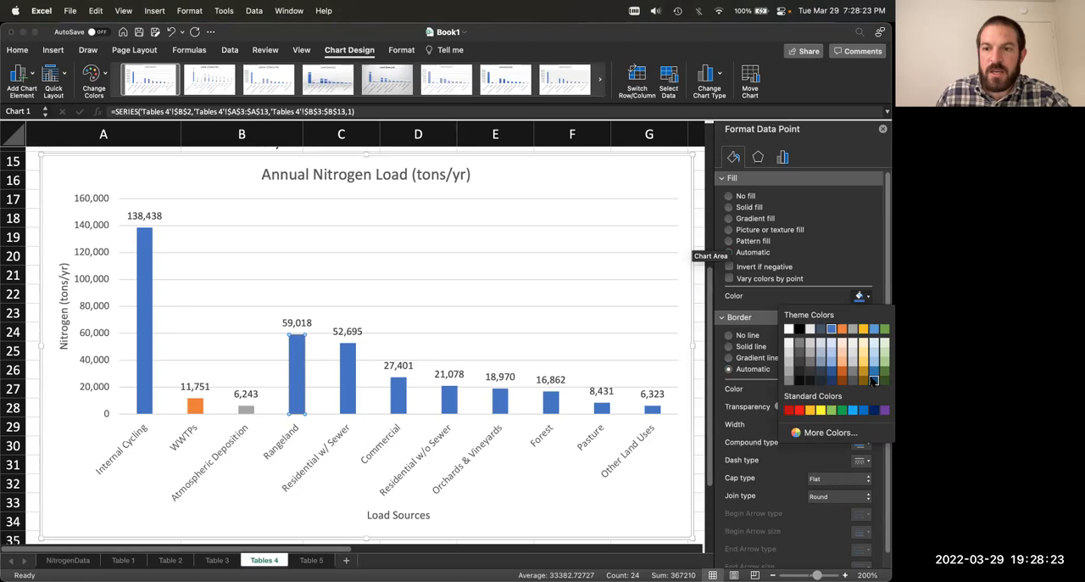
click(864, 328)
click(354, 375)
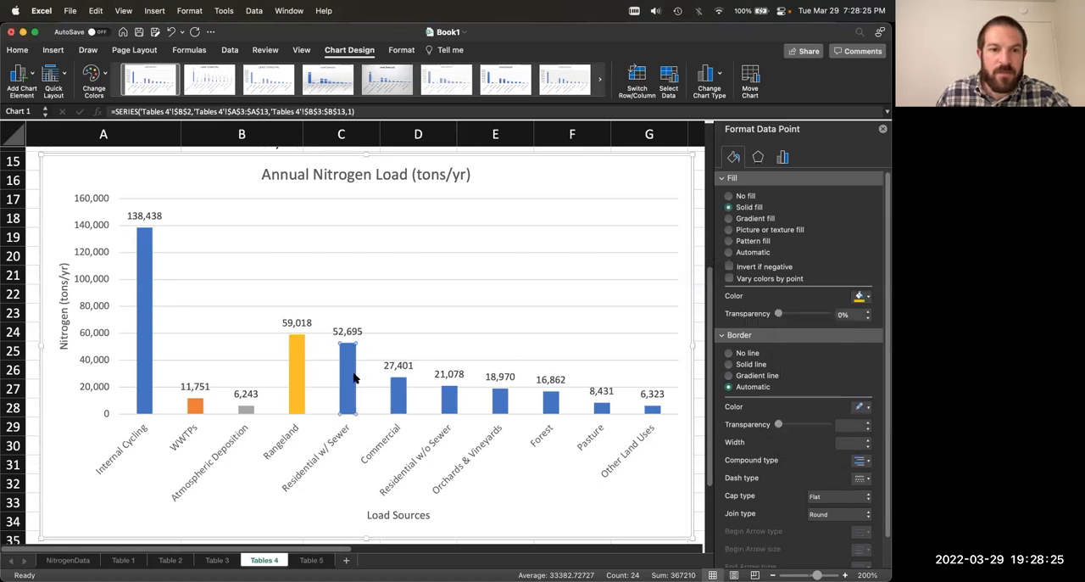
click(867, 296)
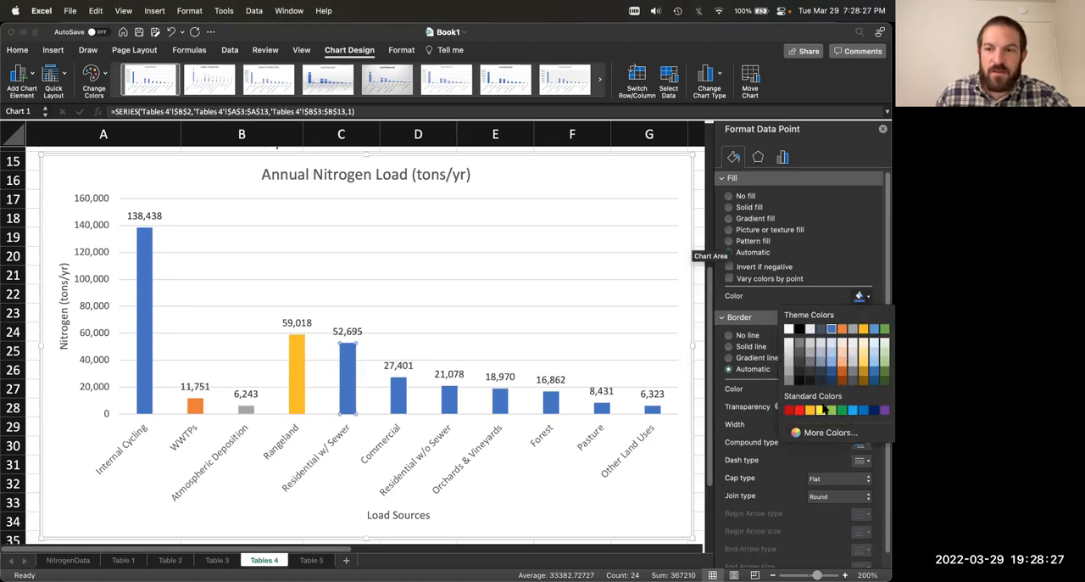
click(868, 337)
Step: Apply the same gold fill to the Commercial and Residential w/o Sewer bars individually
click(398, 394)
key(super+v)
key(super+z)
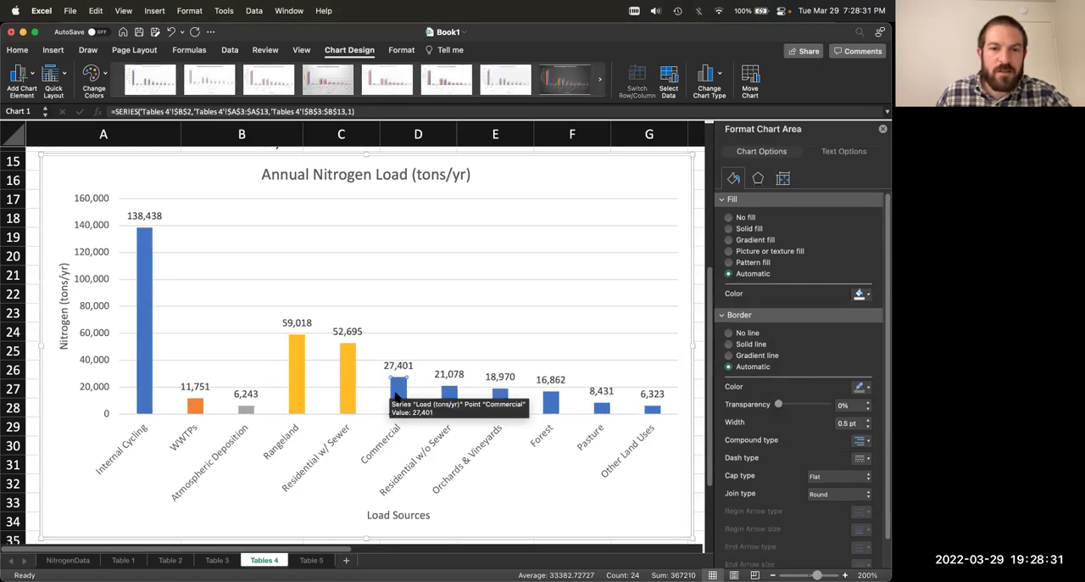
click(398, 394)
click(403, 392)
click(868, 296)
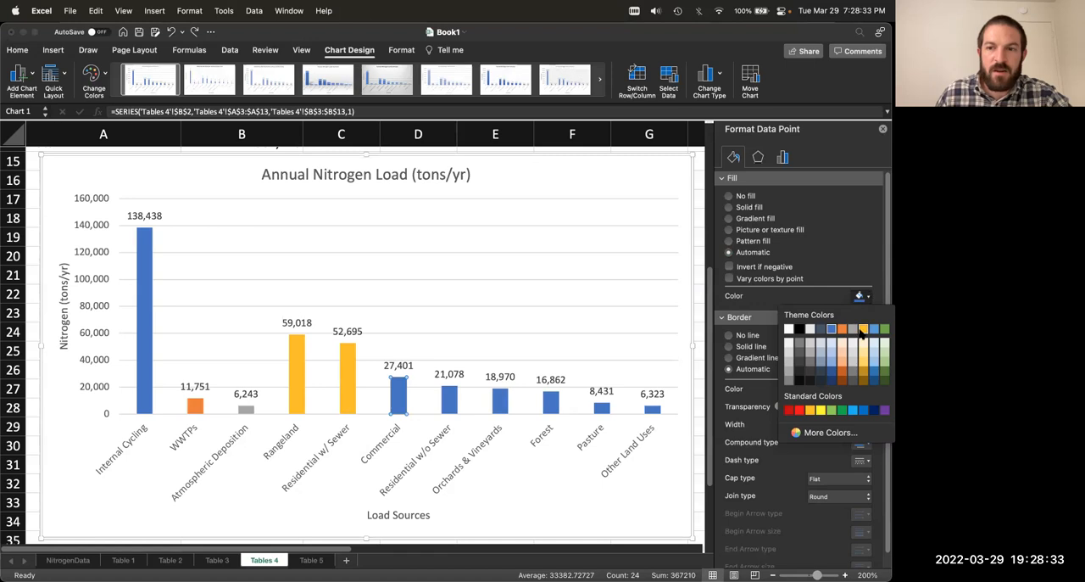
click(862, 330)
click(867, 296)
click(862, 330)
Step: Color the Orchards & Vineyards bar and the Forest bar gold
click(501, 395)
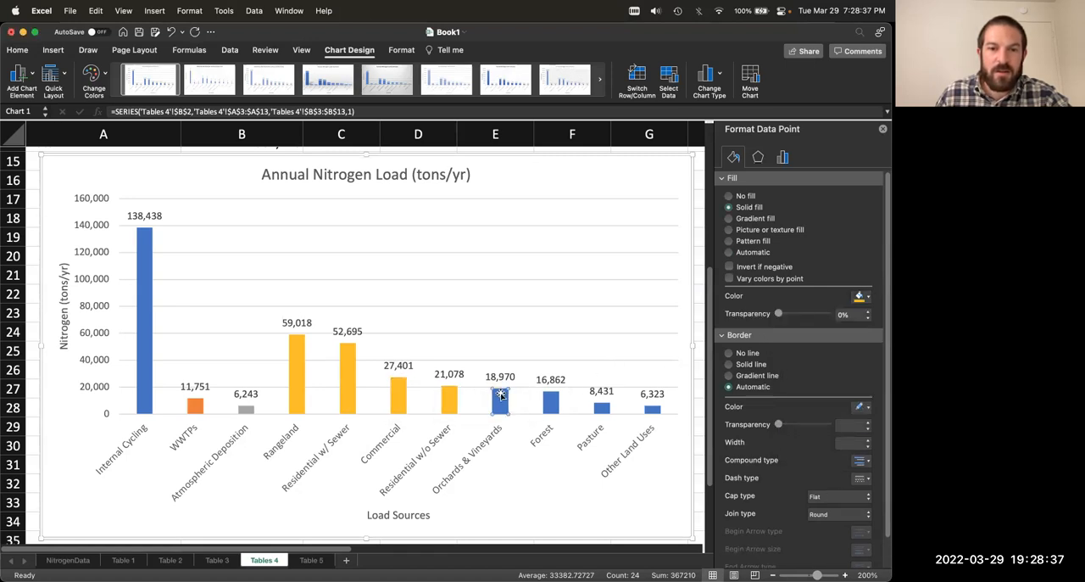
click(866, 296)
click(861, 330)
click(547, 408)
click(867, 295)
click(863, 332)
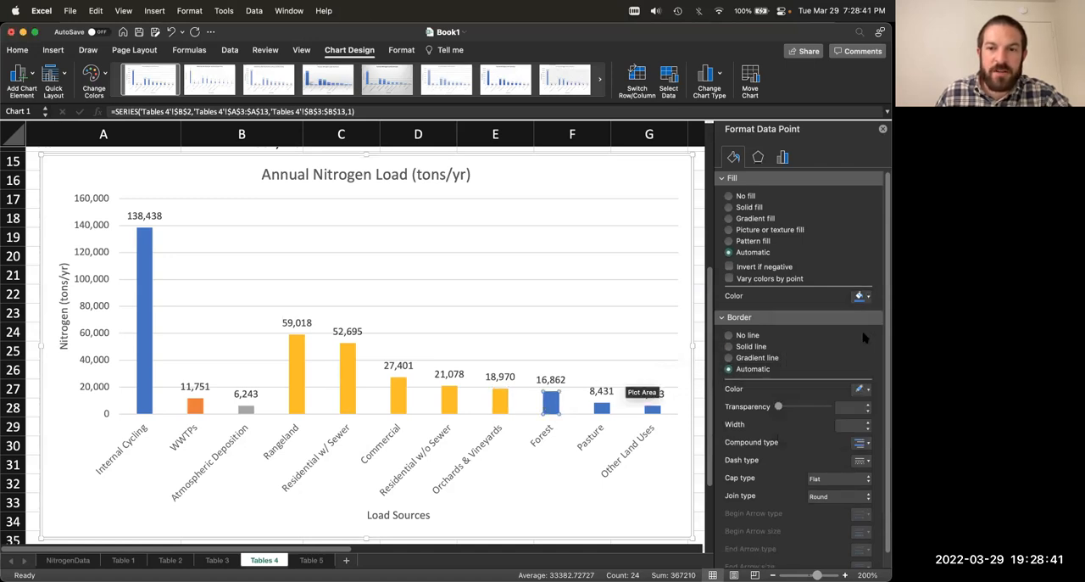
Step: Color the Pasture bar and the Other Land Uses bar gold to complete the overland group
click(602, 408)
click(866, 296)
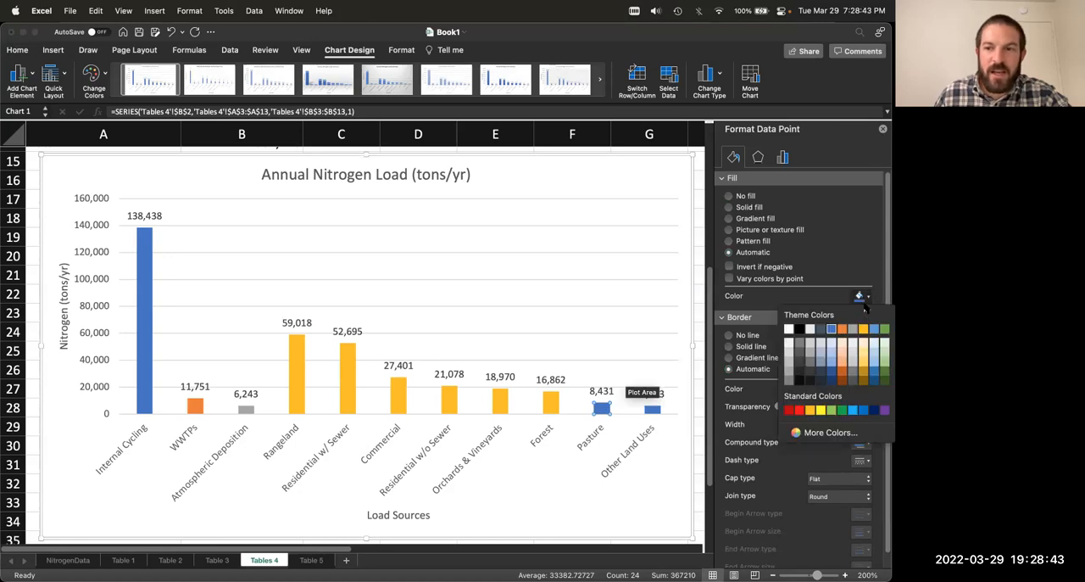
click(863, 329)
click(652, 409)
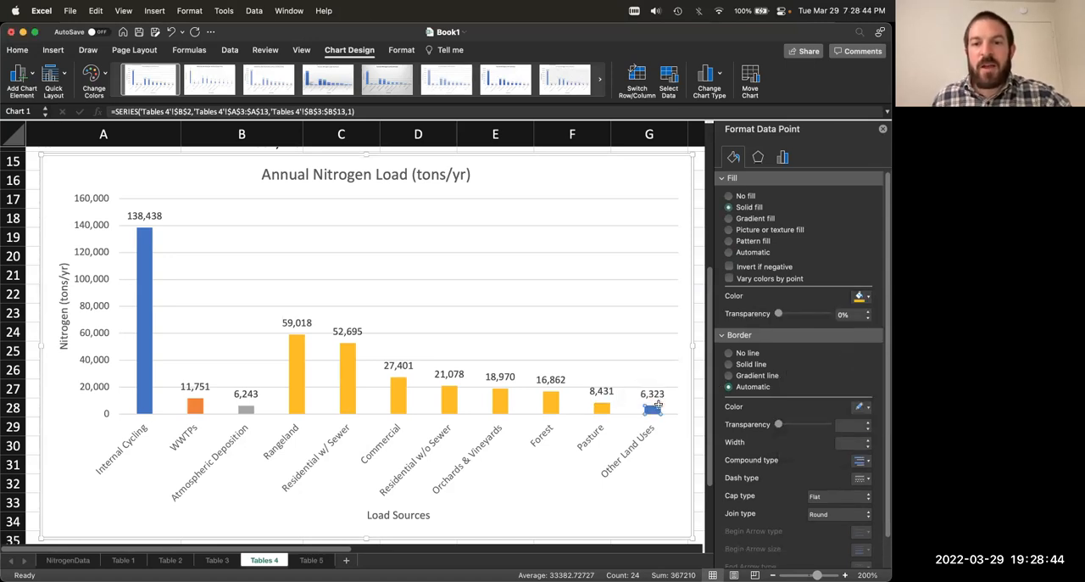
click(867, 296)
click(865, 329)
click(613, 323)
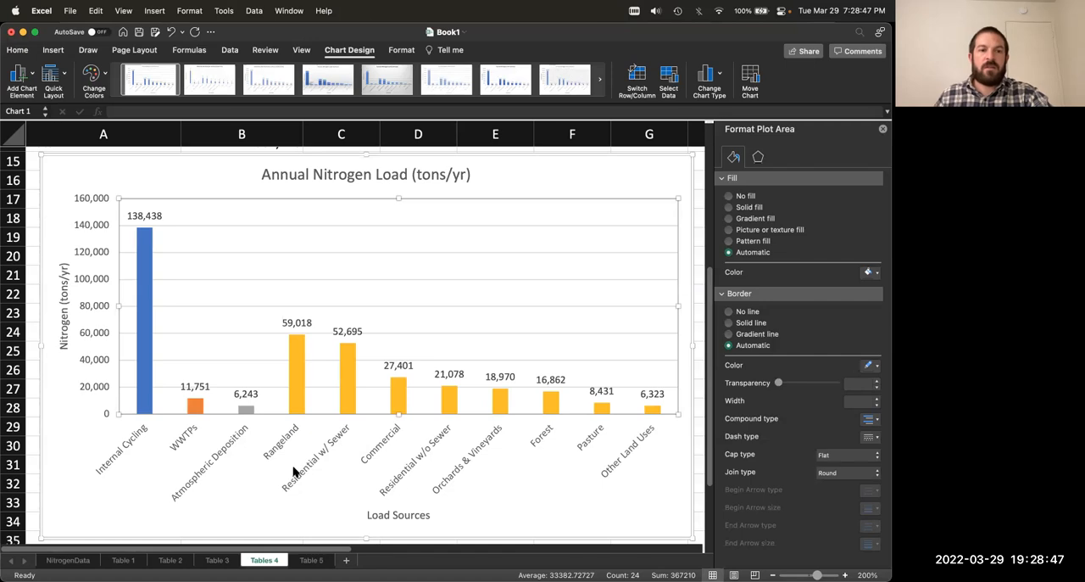
Step: Insert a left brace about 4.48 by 0.36 inches into the chart, lying horizontally with its point upward just above the gold bars
click(158, 509)
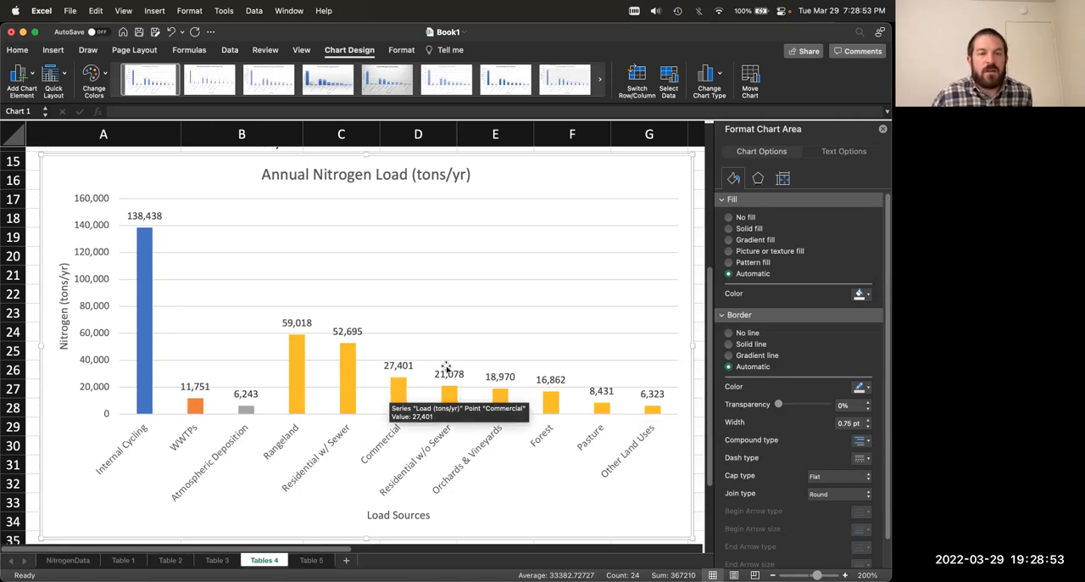
click(53, 50)
click(217, 78)
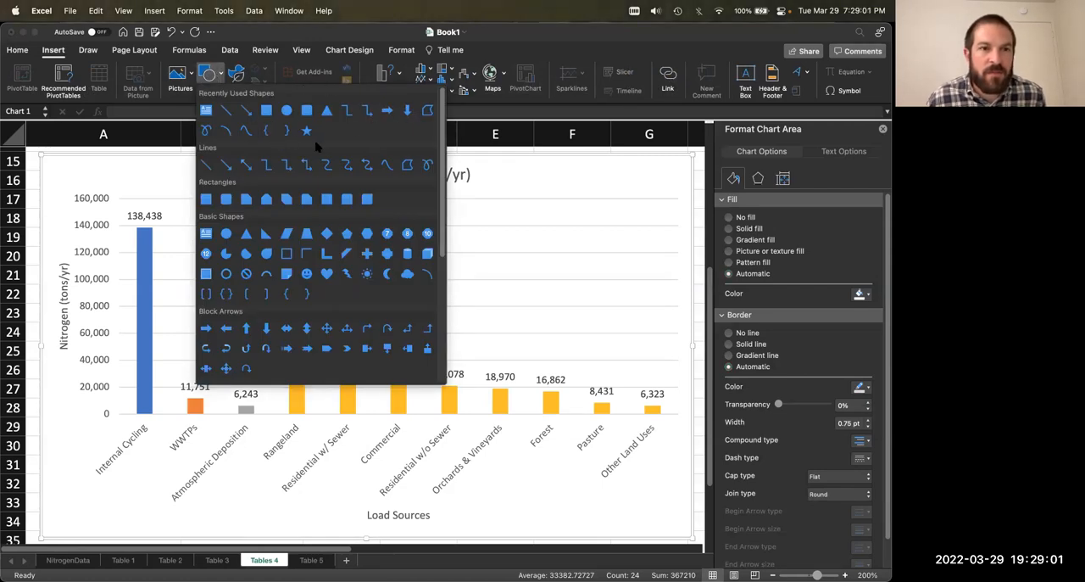
scroll(316, 222, down, 3)
scroll(317, 223, down, 6)
scroll(317, 222, up, 10)
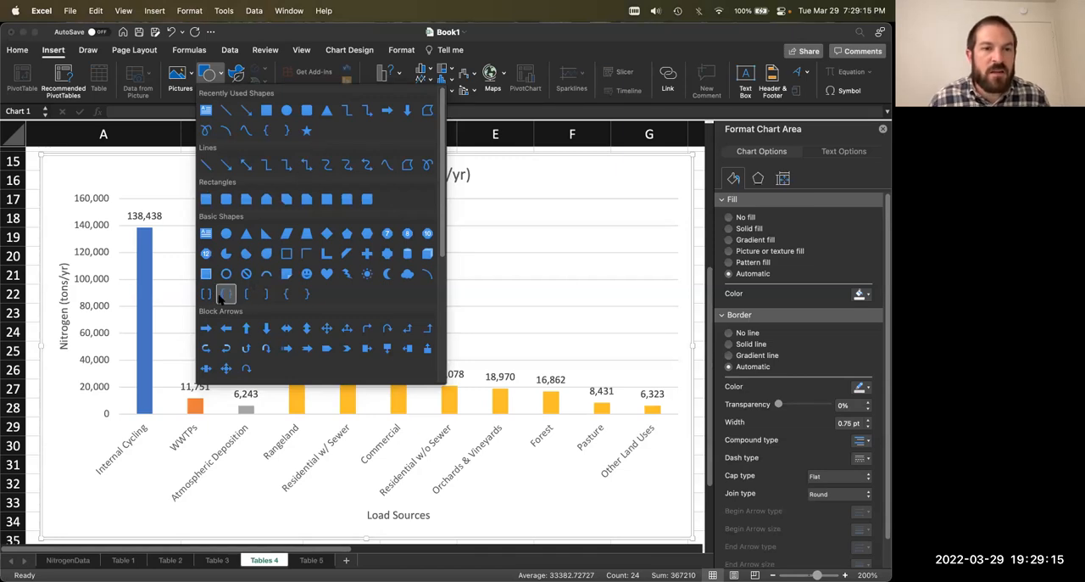
click(285, 294)
mouse_move(283, 274)
mouse_down()
mouse_move(484, 283)
mouse_move(382, 203)
mouse_move(333, 214)
mouse_move(350, 213)
mouse_move(373, 237)
mouse_move(377, 251)
mouse_move(362, 251)
mouse_move(424, 225)
mouse_move(660, 240)
mouse_up()
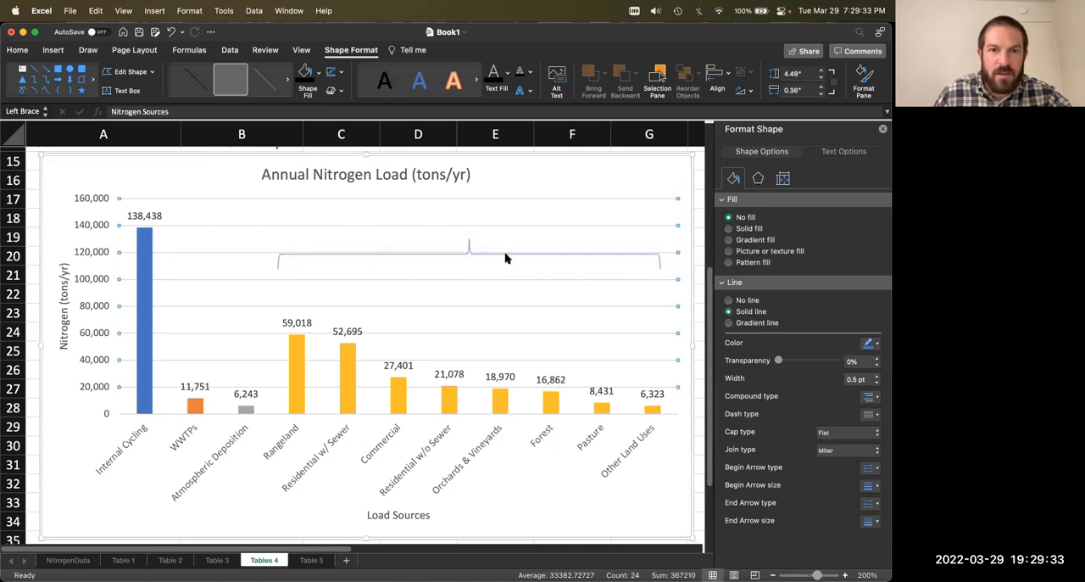
drag(493, 270, 501, 303)
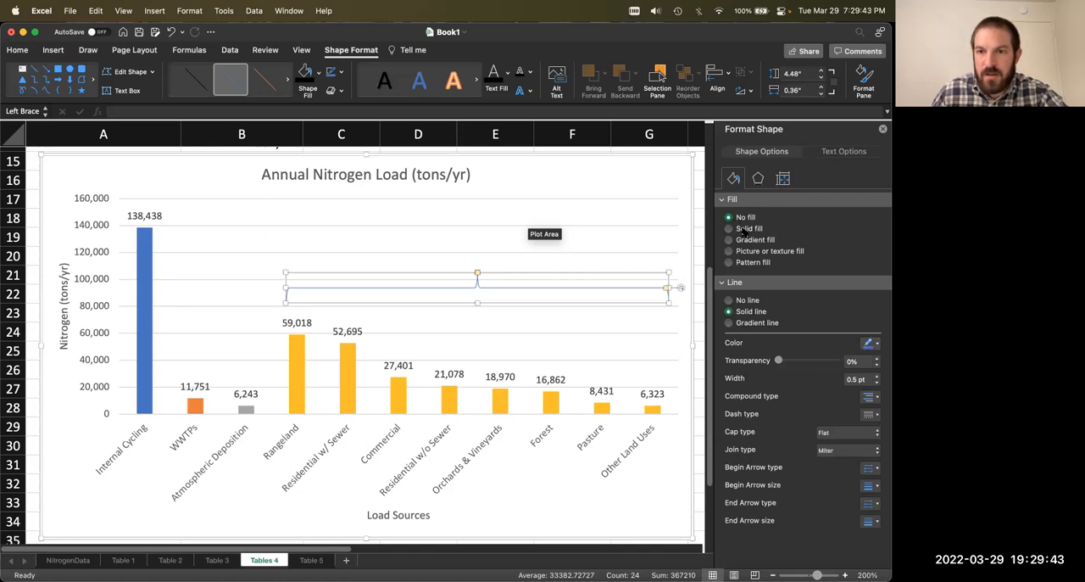
Step: Set the brace's outline to 2.25 pt wide and black
click(878, 376)
click(878, 377)
click(878, 376)
click(877, 377)
click(878, 376)
click(878, 377)
click(878, 377)
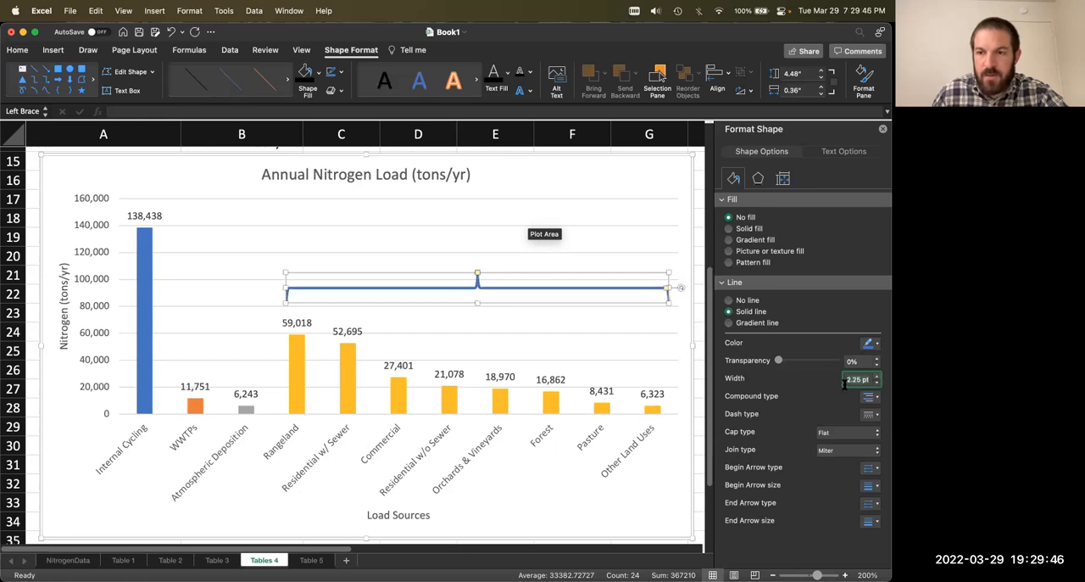
click(875, 343)
click(800, 374)
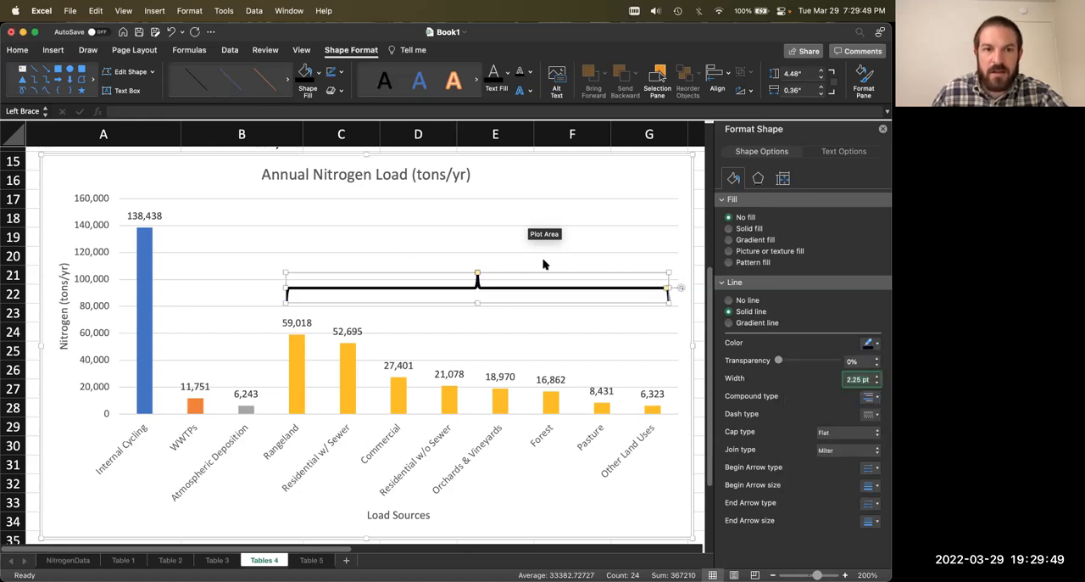
Step: Add a text box above the brace in the chart with the label "Overland Discharge"
click(52, 49)
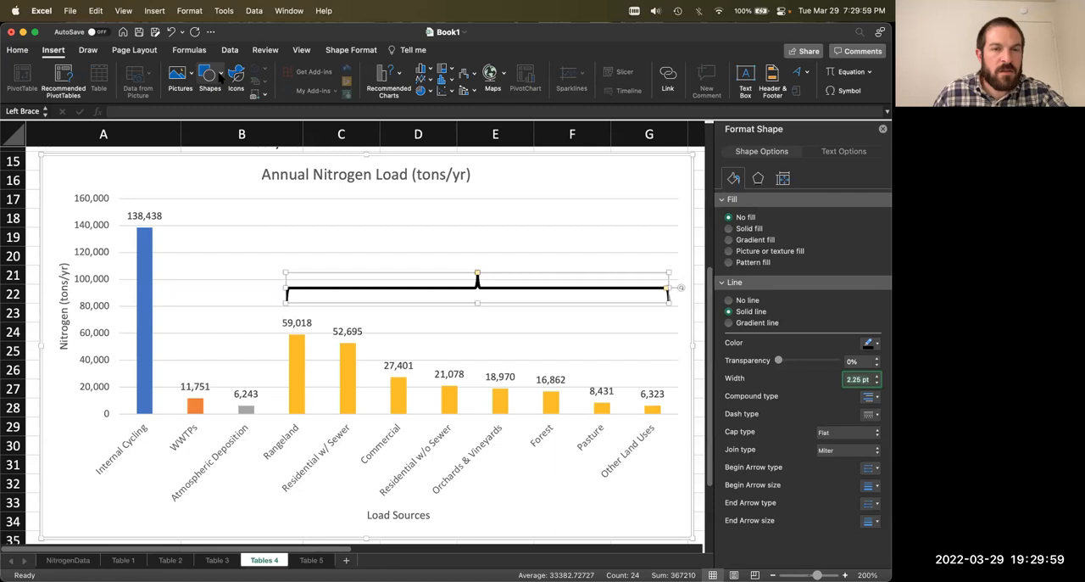
click(746, 76)
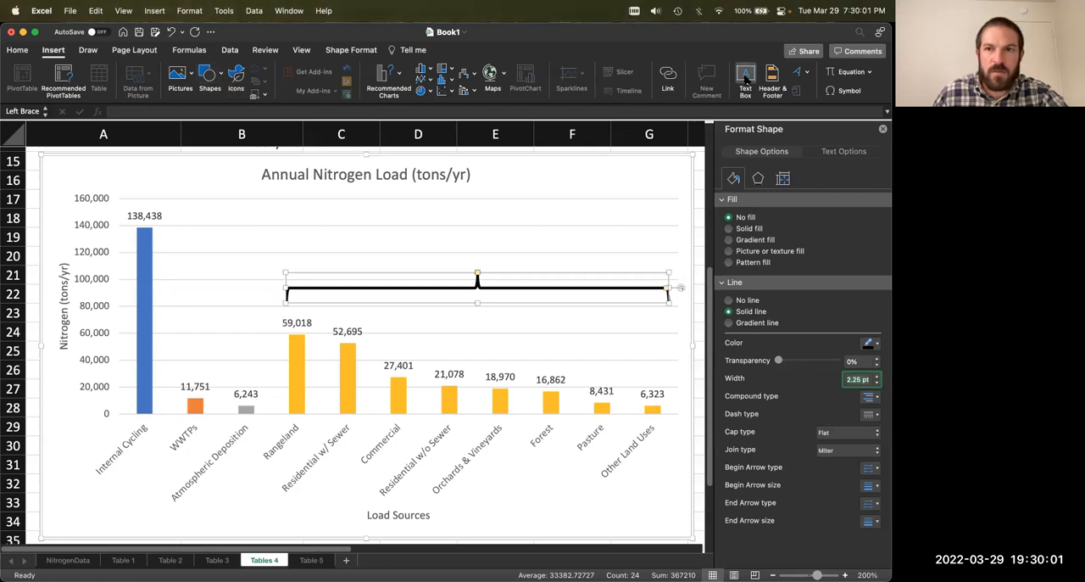
drag(449, 238, 535, 323)
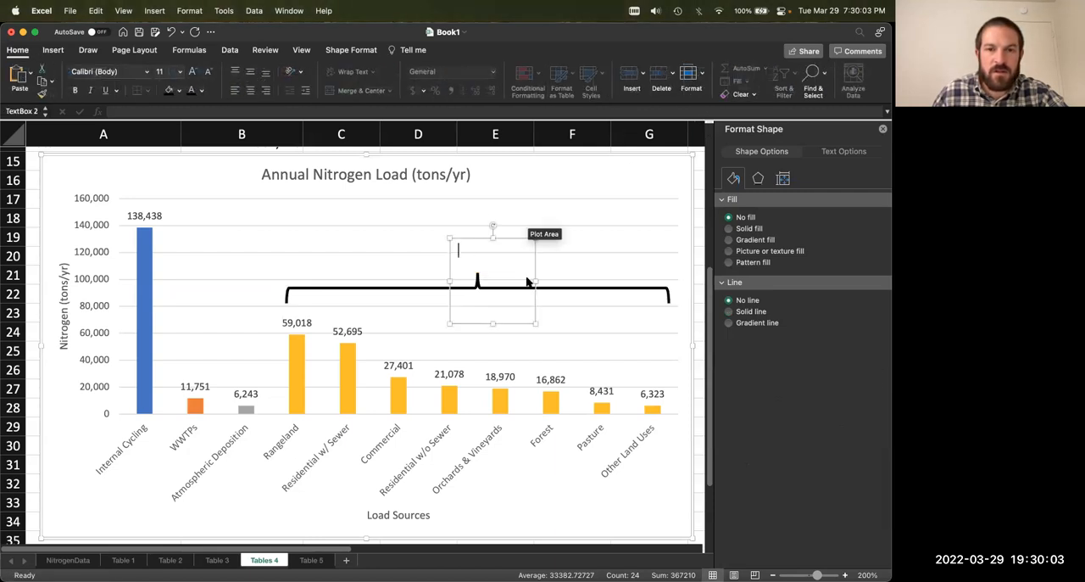
text(Overland Discharge)
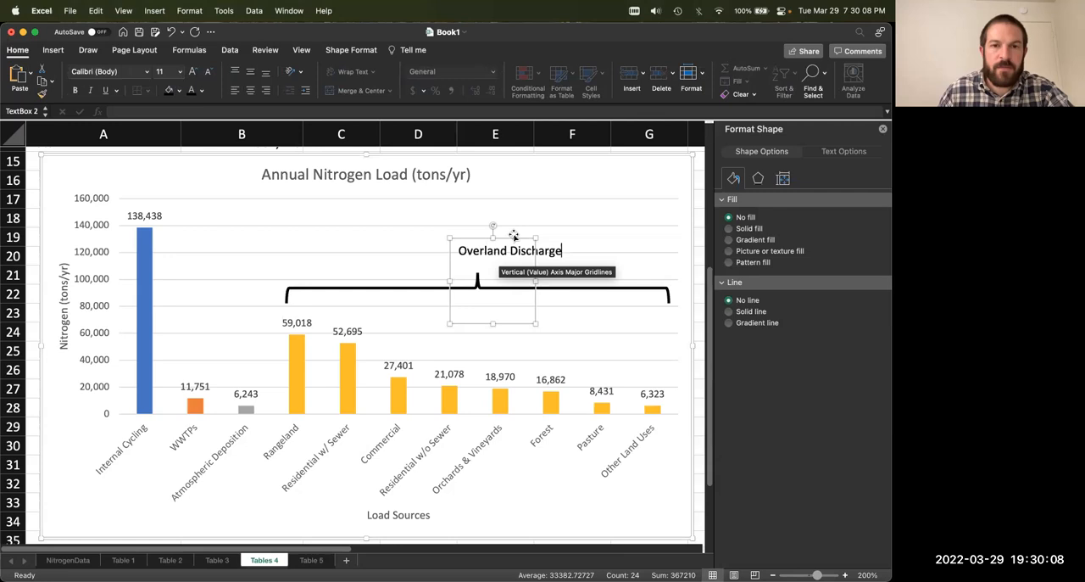
Step: Resize the "Overland Discharge" text box to fit on one line and center it directly above the brace's point
drag(514, 236, 479, 246)
drag(503, 339, 538, 272)
click(507, 252)
click(501, 252)
click(502, 250)
click(500, 250)
drag(496, 248, 500, 248)
click(506, 211)
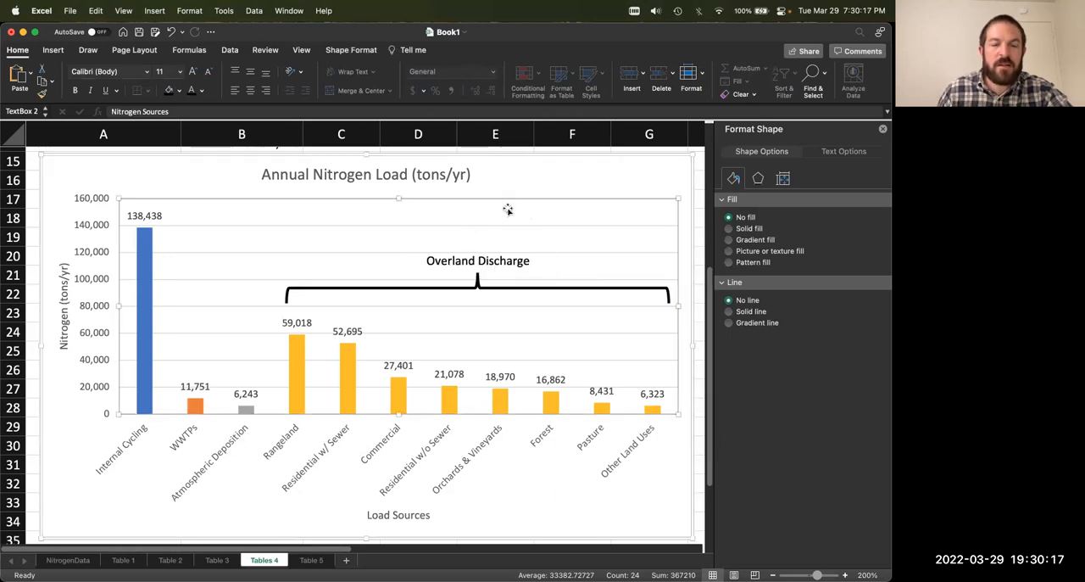
click(56, 180)
click(37, 186)
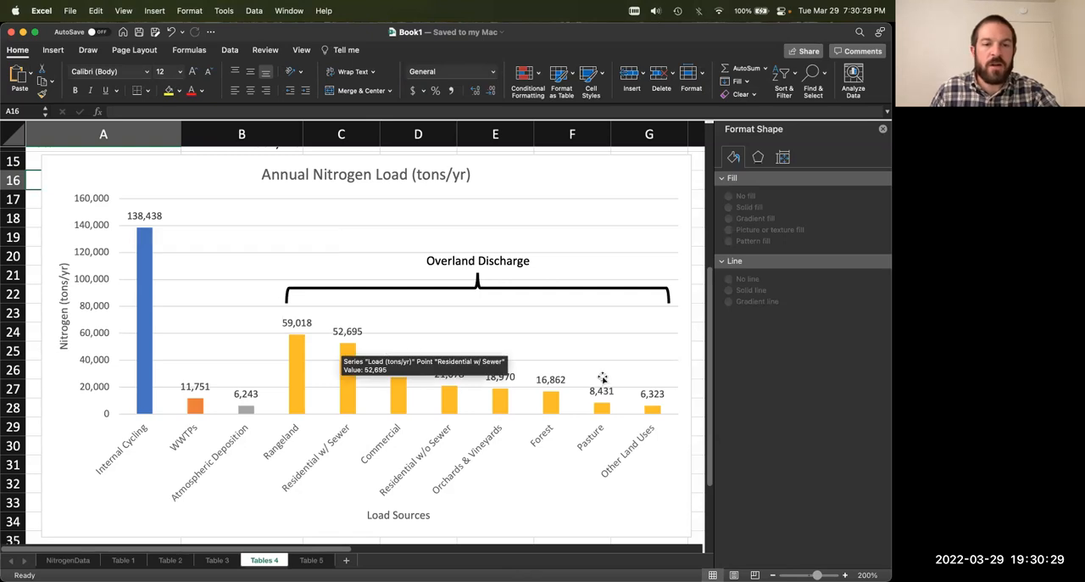
Step: Save the workbook with the finished Annual Nitrogen Load chart
click(119, 451)
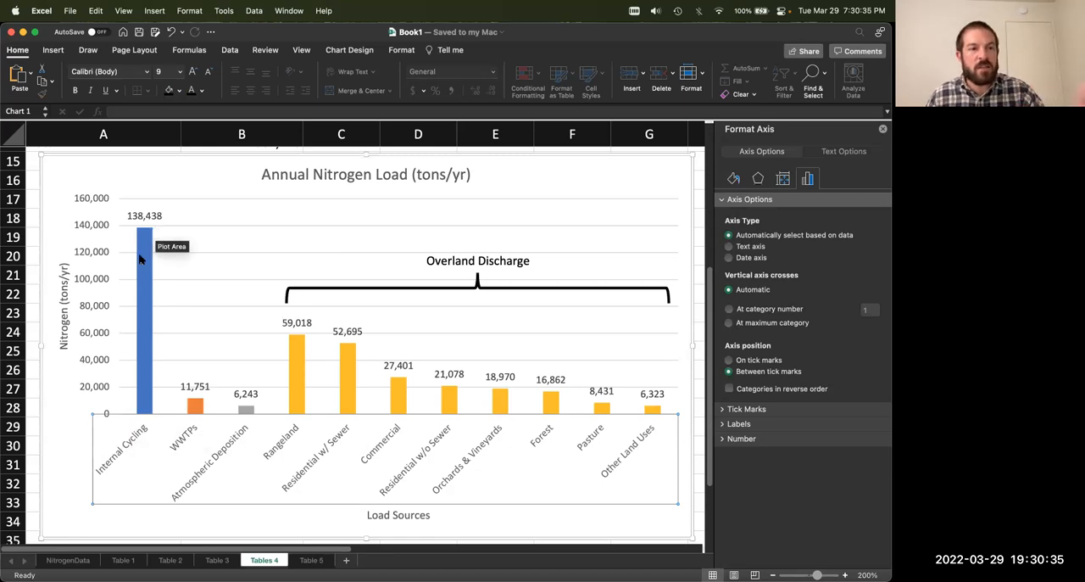
click(68, 466)
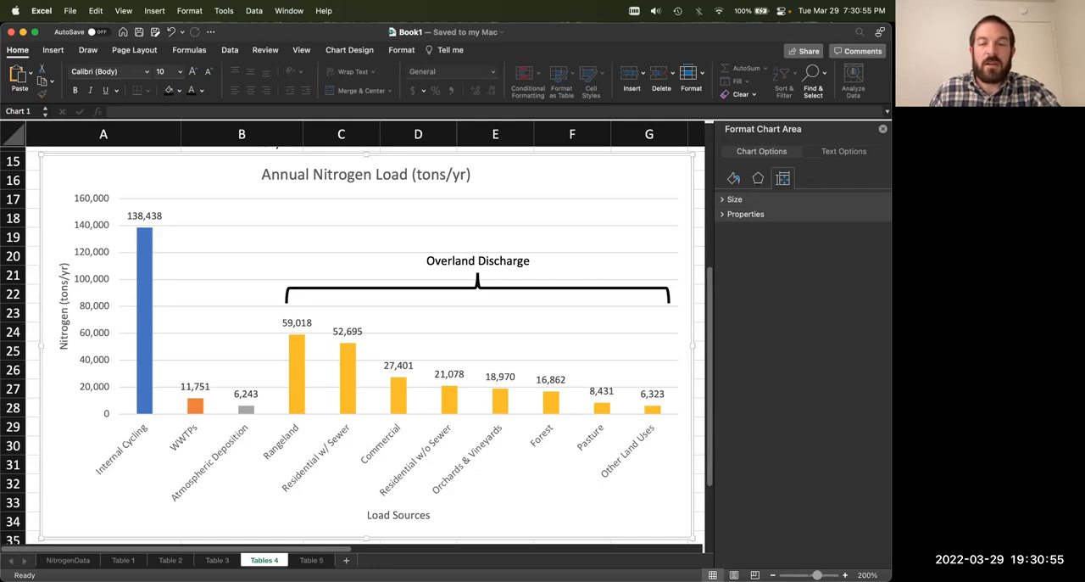
key(super+s)
scroll(106, 415, down, 1)
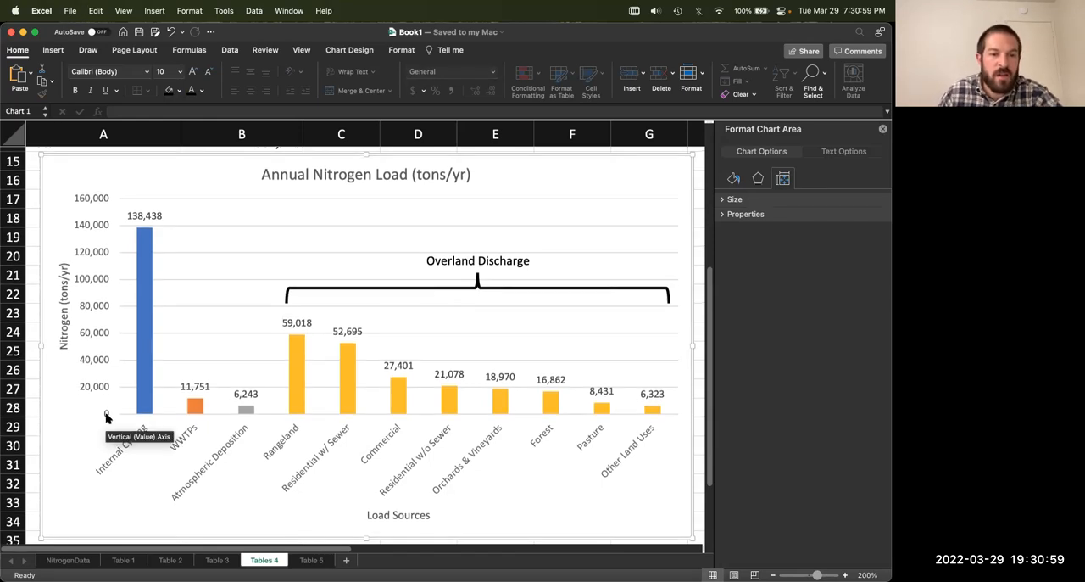
Step: Insert a column chart from the Table 5 nitrogen sources and their loads, including the headers but excluding the Total row
click(313, 559)
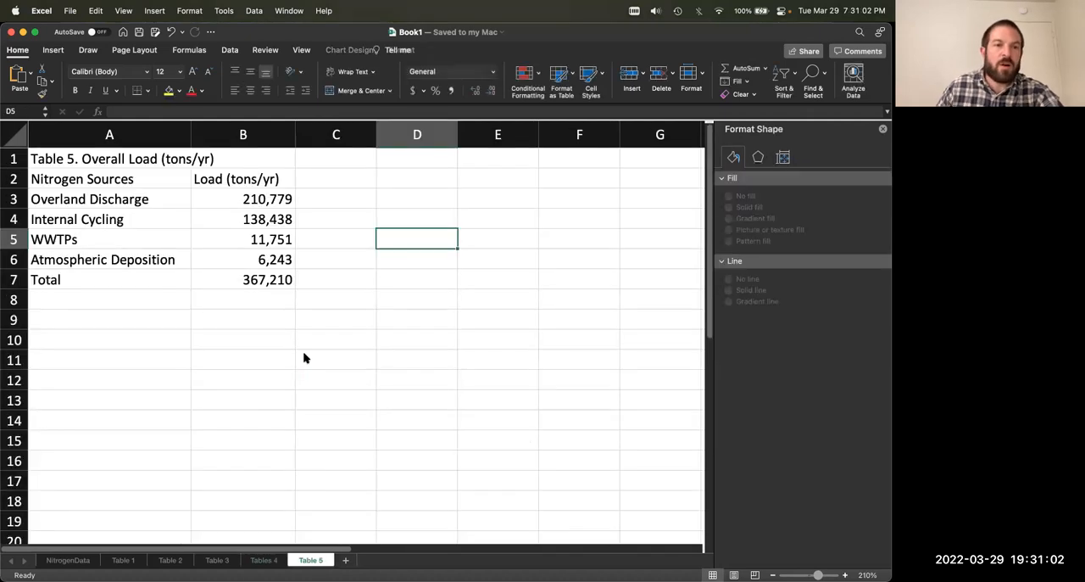
click(123, 182)
click(88, 195)
drag(250, 222, 258, 259)
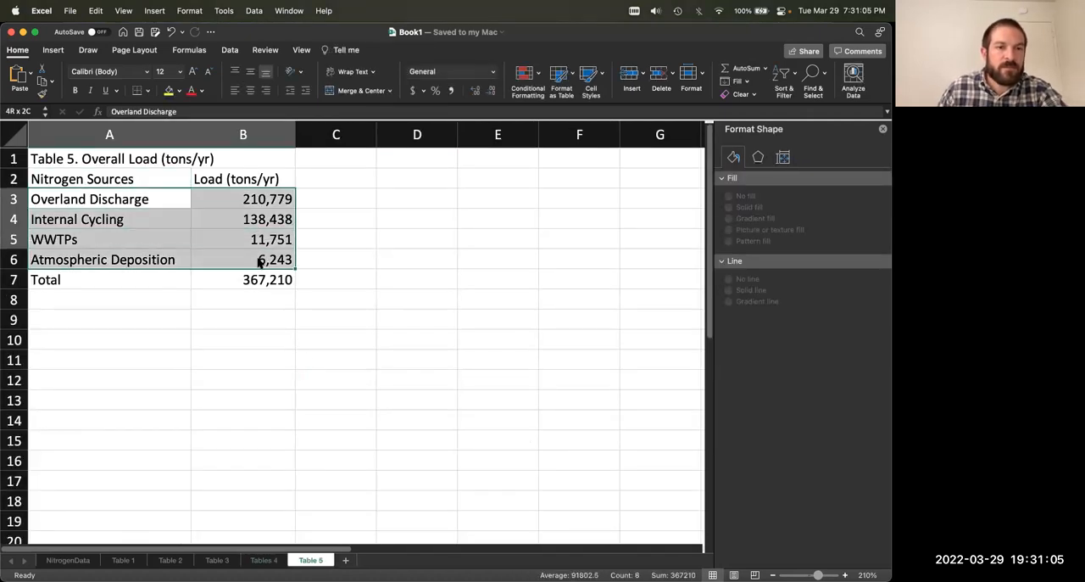
drag(145, 181, 209, 259)
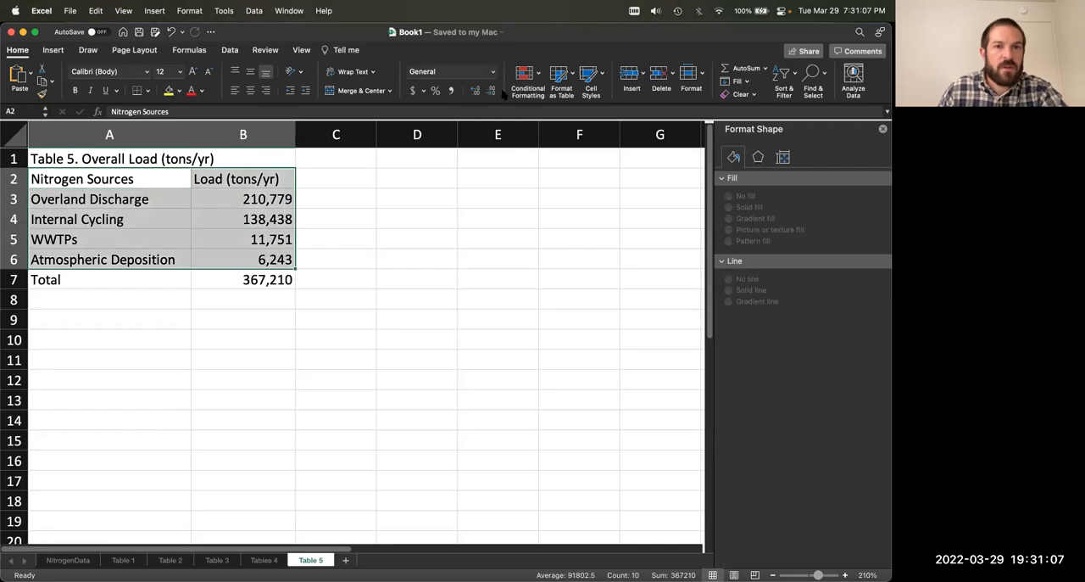
click(53, 50)
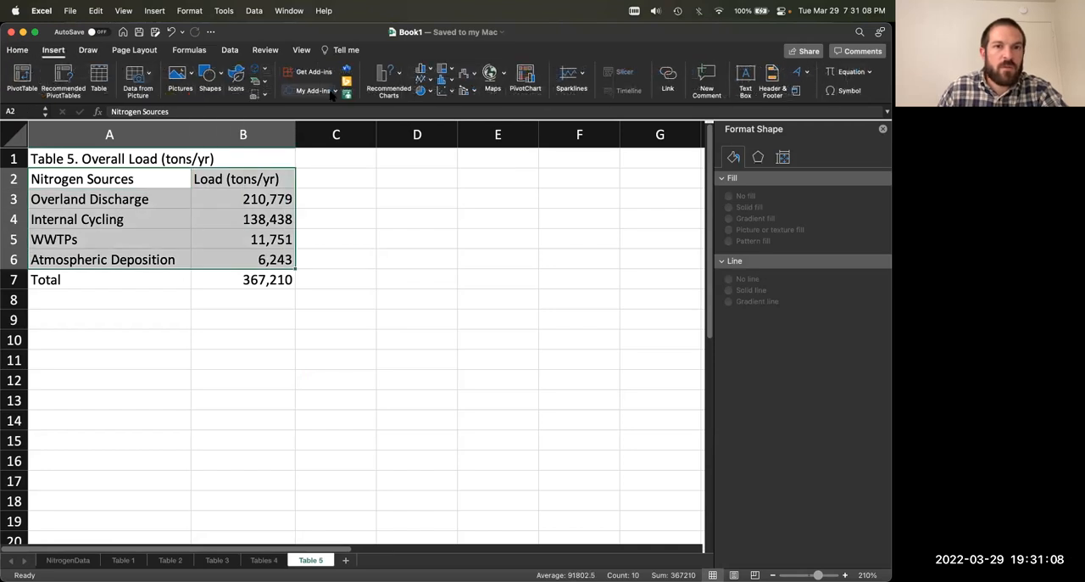
click(399, 77)
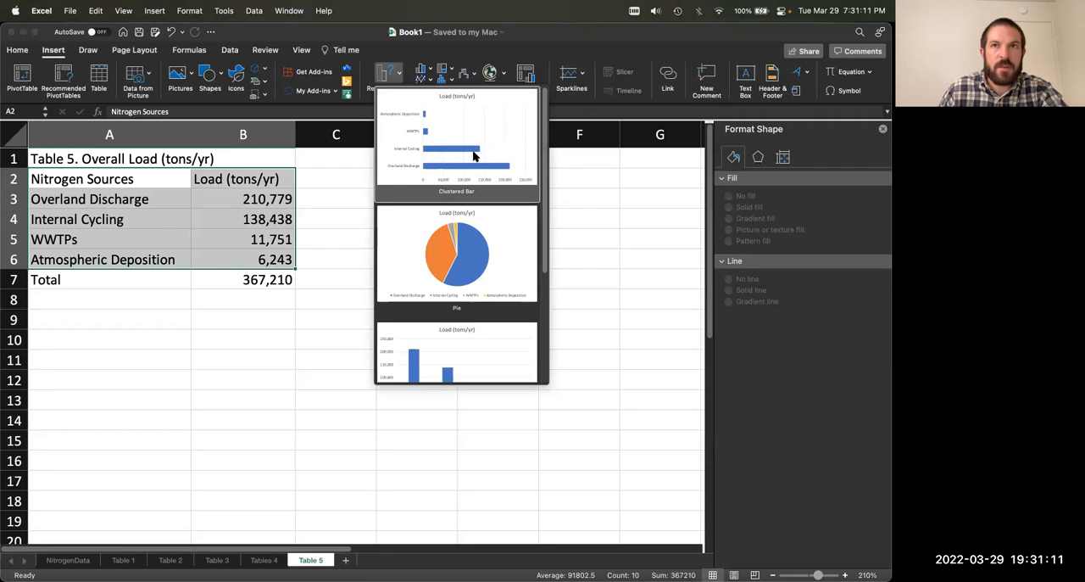
click(461, 355)
Step: Move the new chart below Table 5 and enlarge it to span about columns A to G and rows 9 to 27
drag(343, 223, 289, 305)
scroll(305, 307, down, 5)
drag(212, 171, 168, 184)
drag(487, 426, 681, 531)
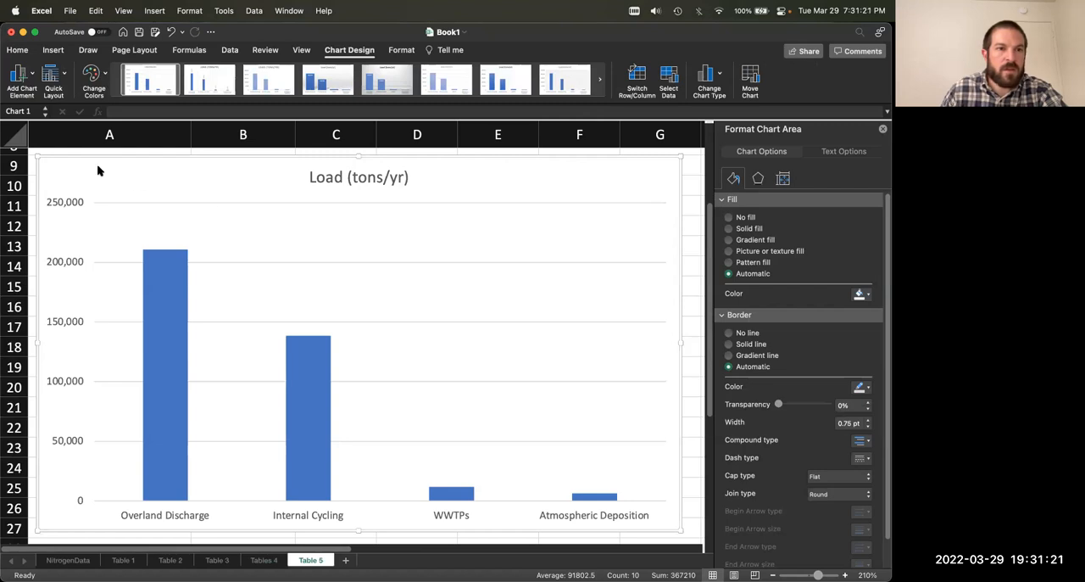
Step: Add a primary horizontal axis title to the chart reading "Load Sources"
click(32, 77)
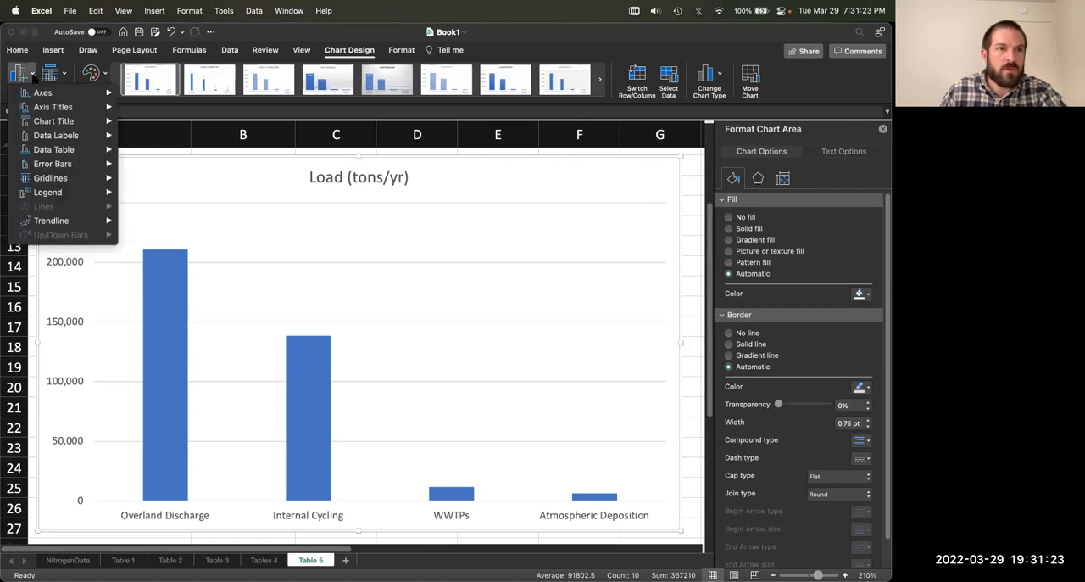
mouse_move(76, 111)
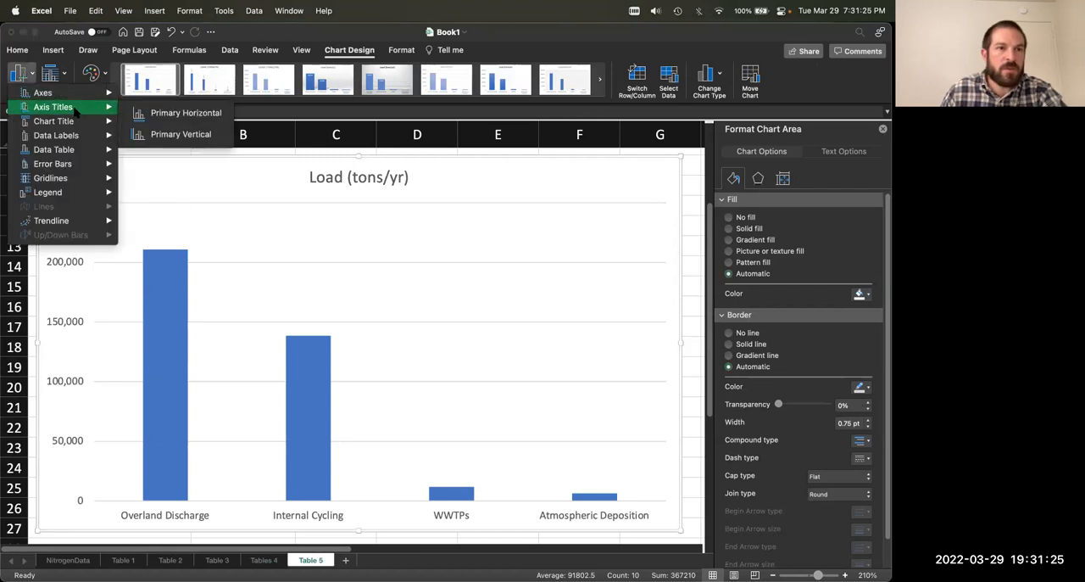
click(161, 112)
triple_click(376, 509)
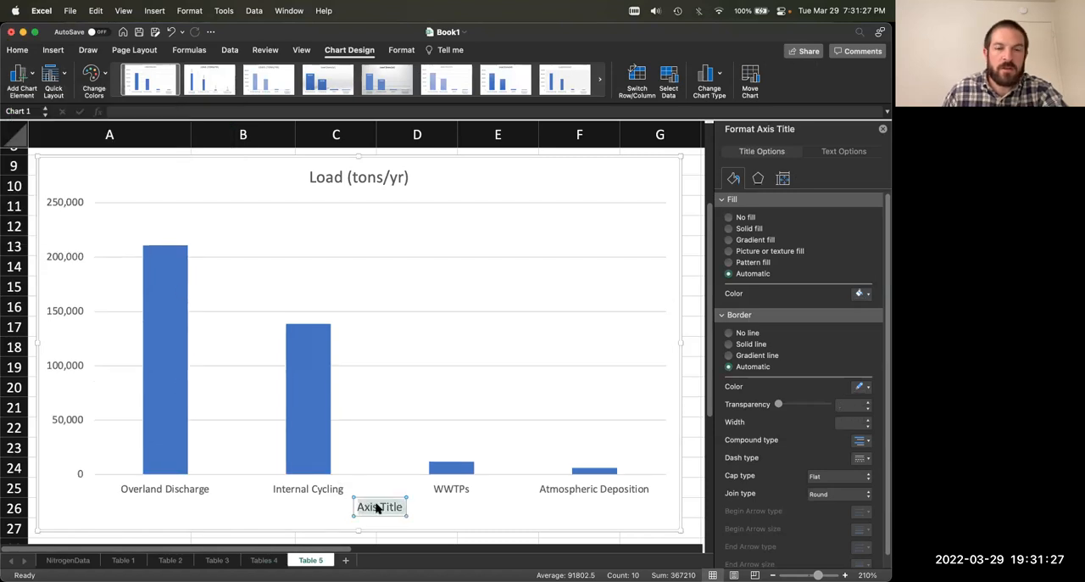
text(Load Sour)
text(ces)
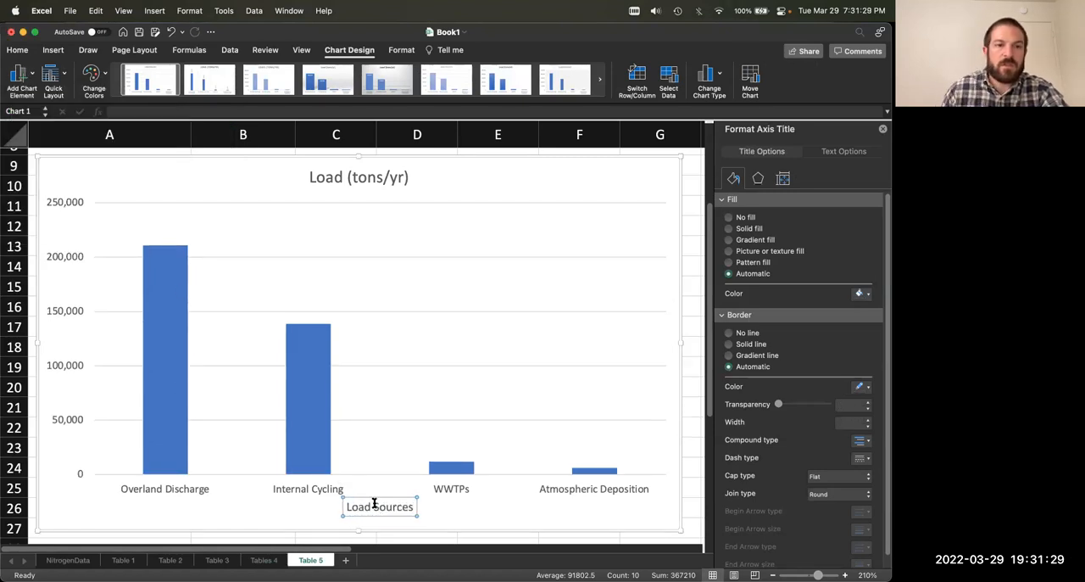
Step: Add a primary vertical axis title to the chart reading "Nitrogen (tons/yr)"
click(19, 75)
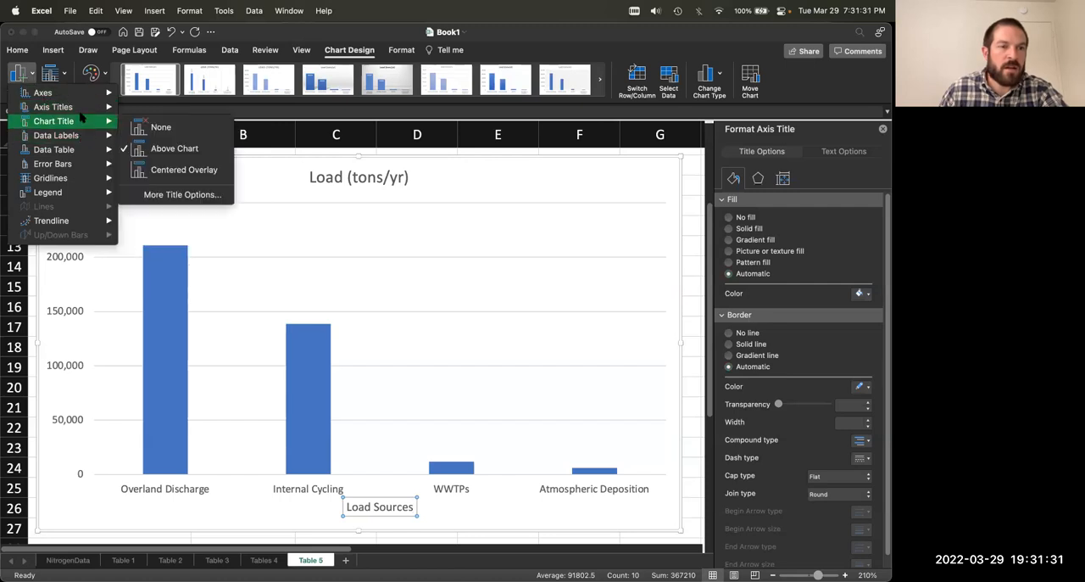
mouse_move(82, 113)
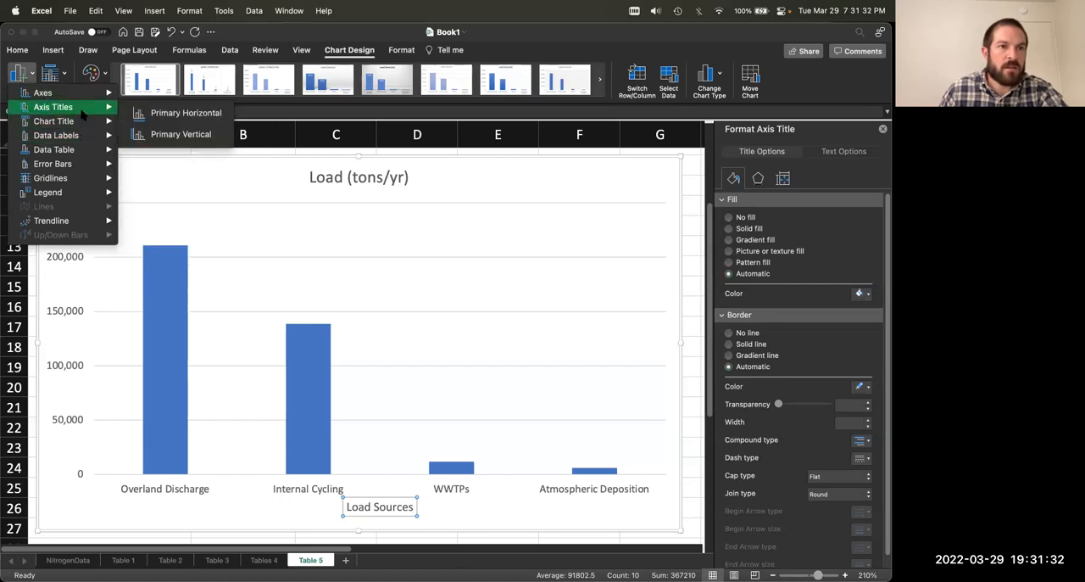
click(149, 133)
triple_click(59, 333)
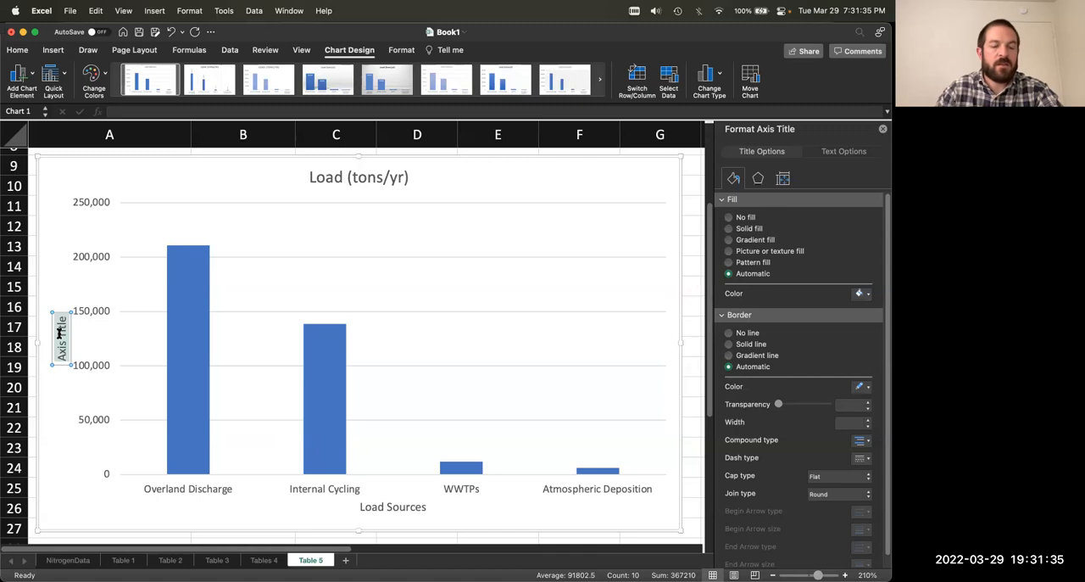
text(Nitrogen)
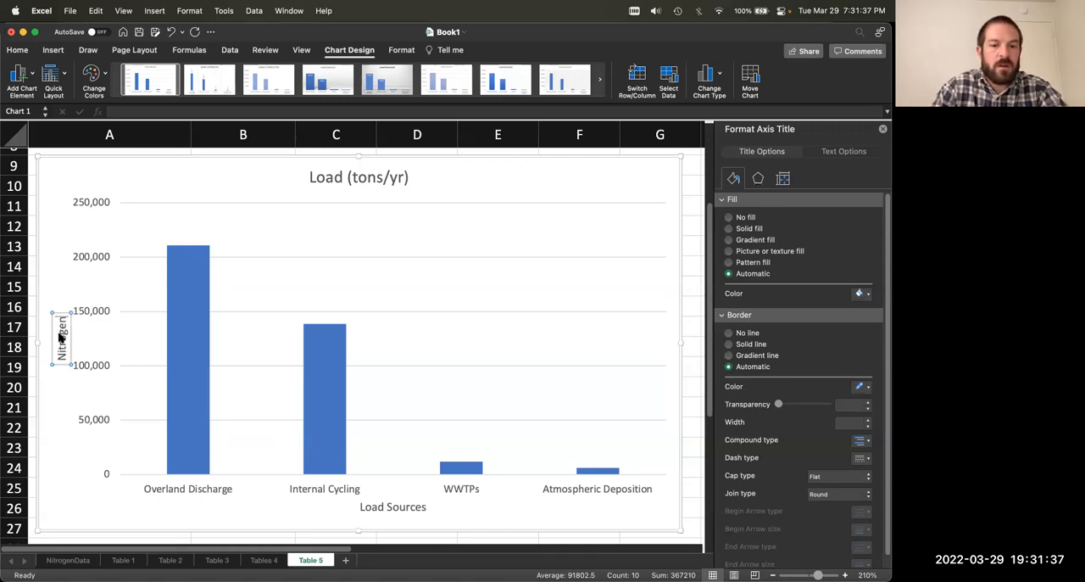
text( (tons/yr))
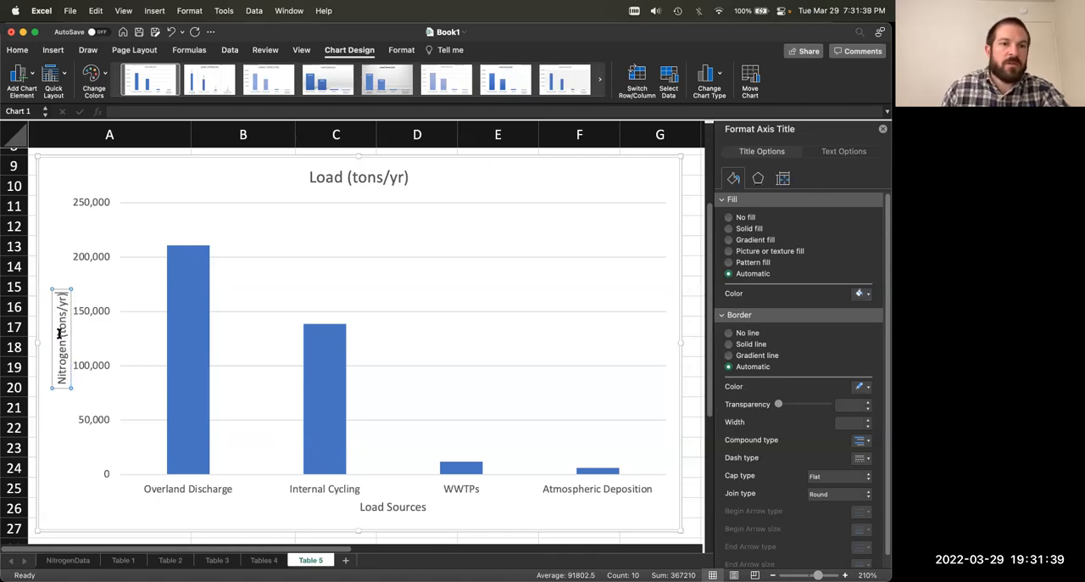
Step: Change the chart title to "Annual Nitrogen Load (tons/yr)"
click(340, 174)
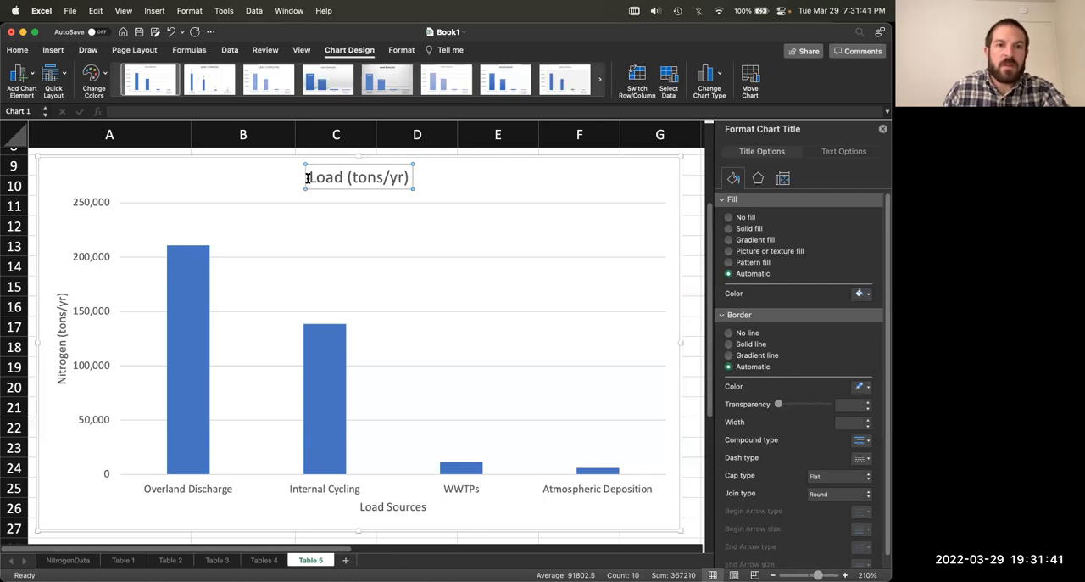
click(312, 177)
text(Annual Ntr)
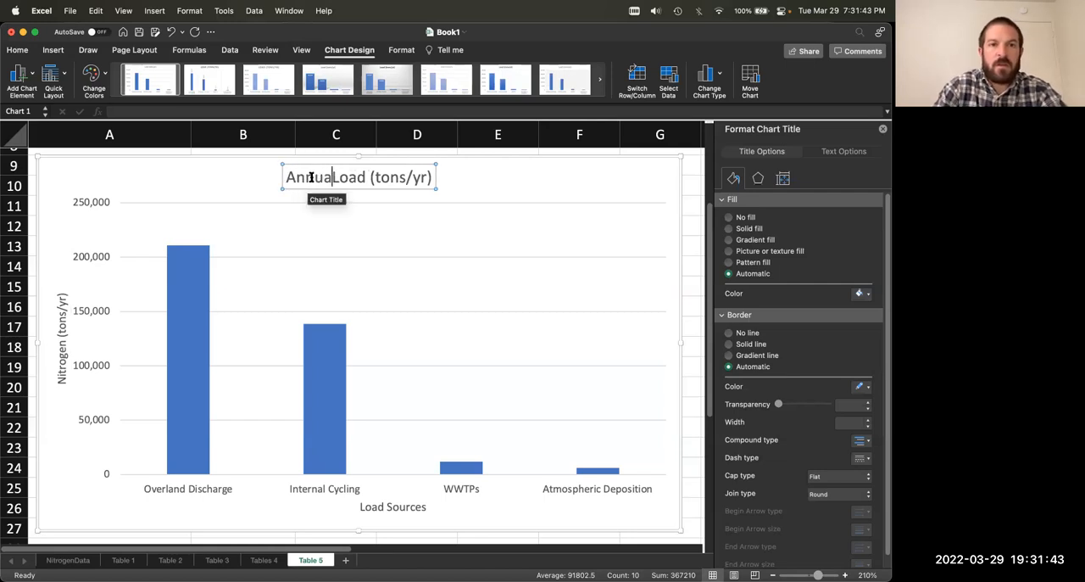
key(BackSpace)
key(BackSpace)
text(itrogen)
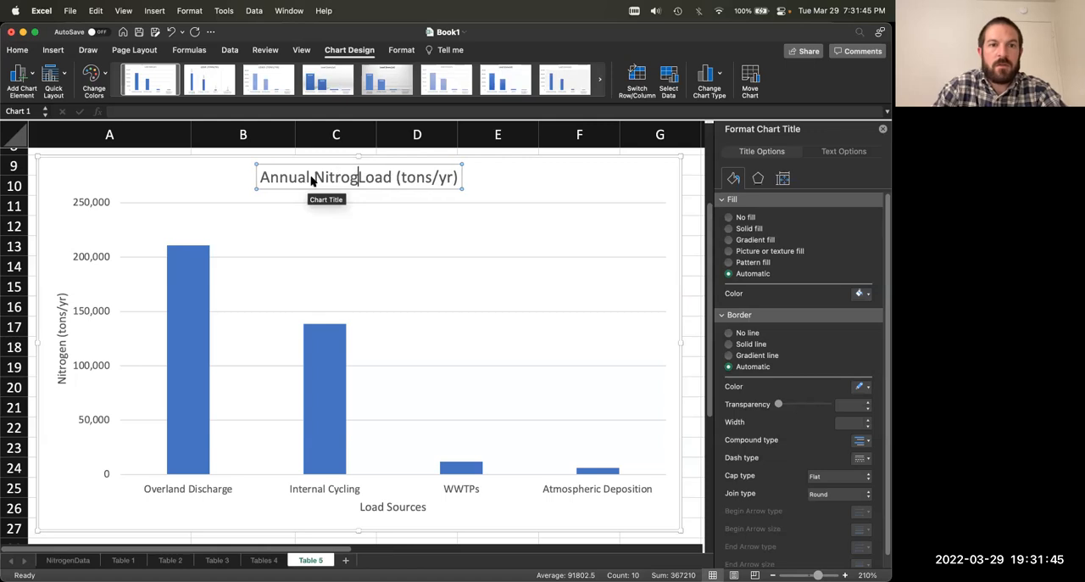
click(511, 174)
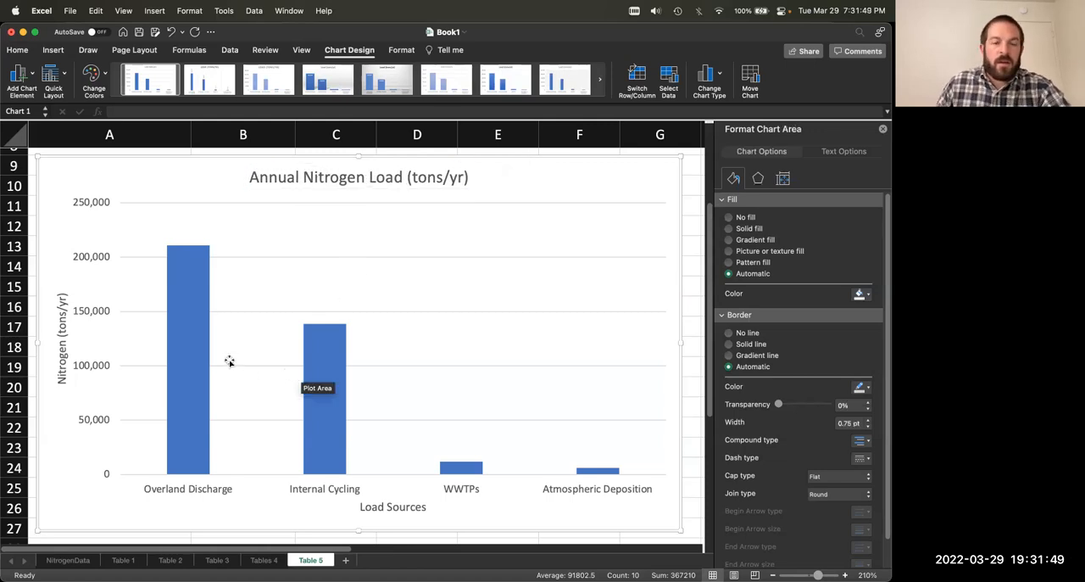
mouse_move(195, 364)
click(190, 383)
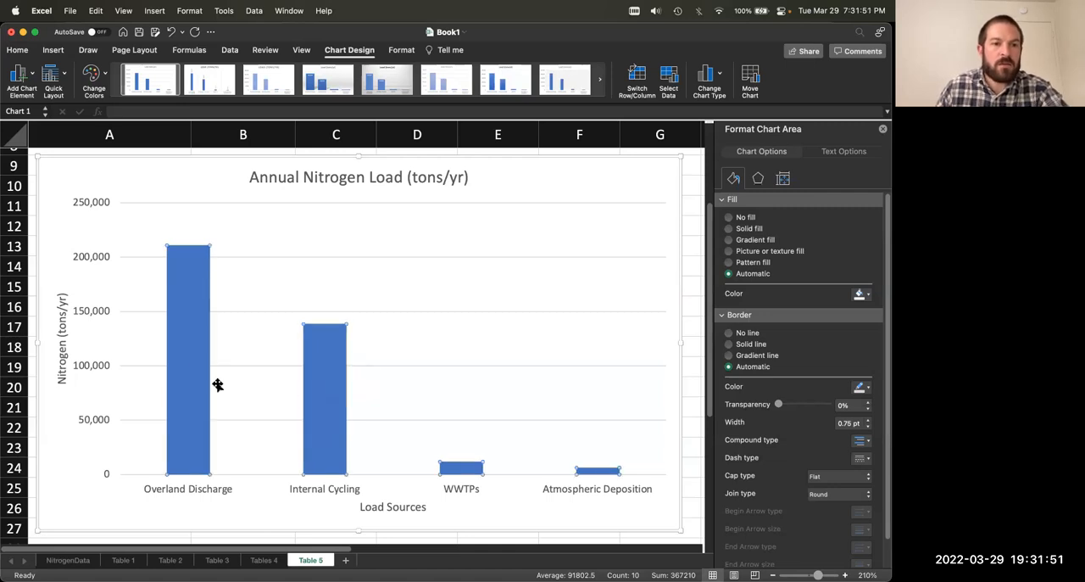
click(322, 395)
click(454, 469)
click(579, 476)
click(585, 471)
click(387, 450)
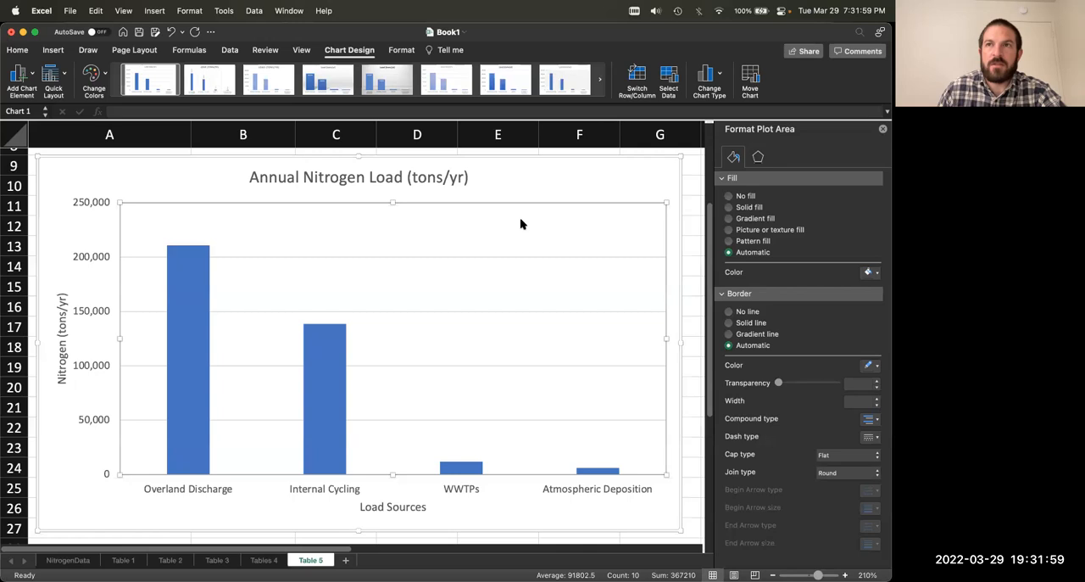
click(210, 188)
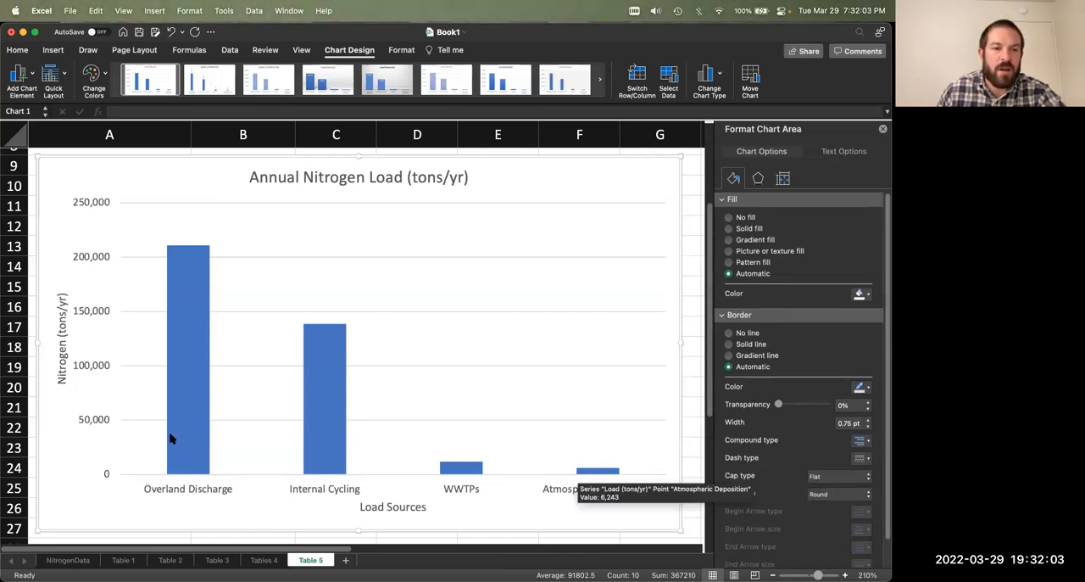
click(333, 427)
click(336, 422)
click(455, 466)
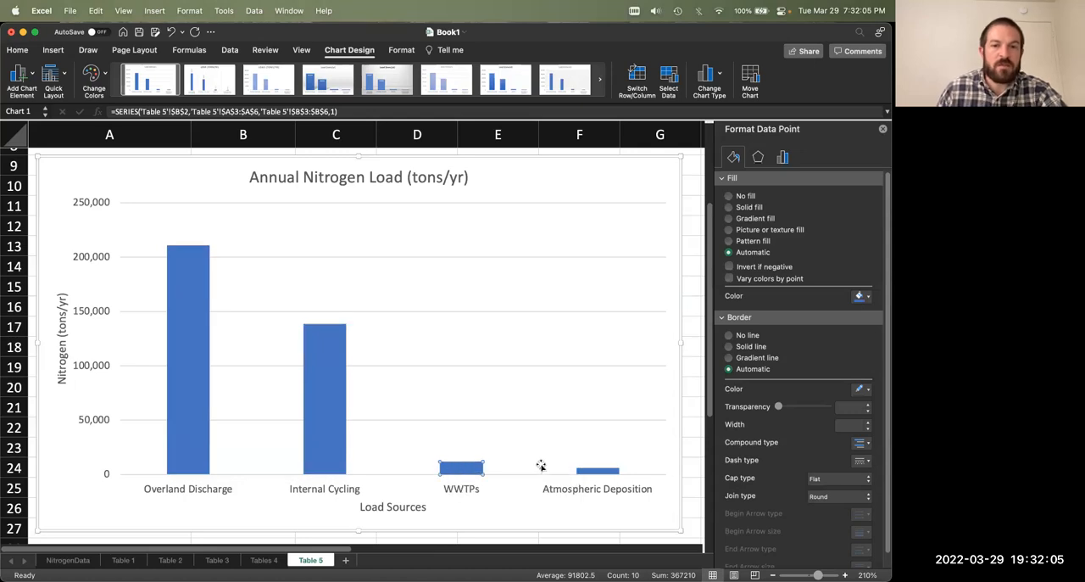
click(609, 472)
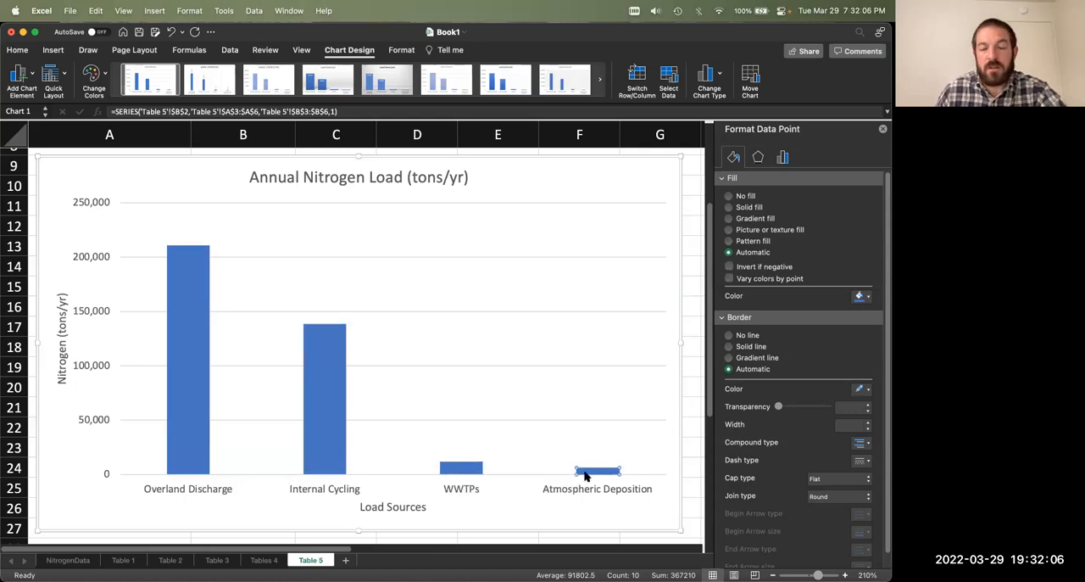
Step: Try adding an Outside End data label to only the Overland Discharge column
click(188, 412)
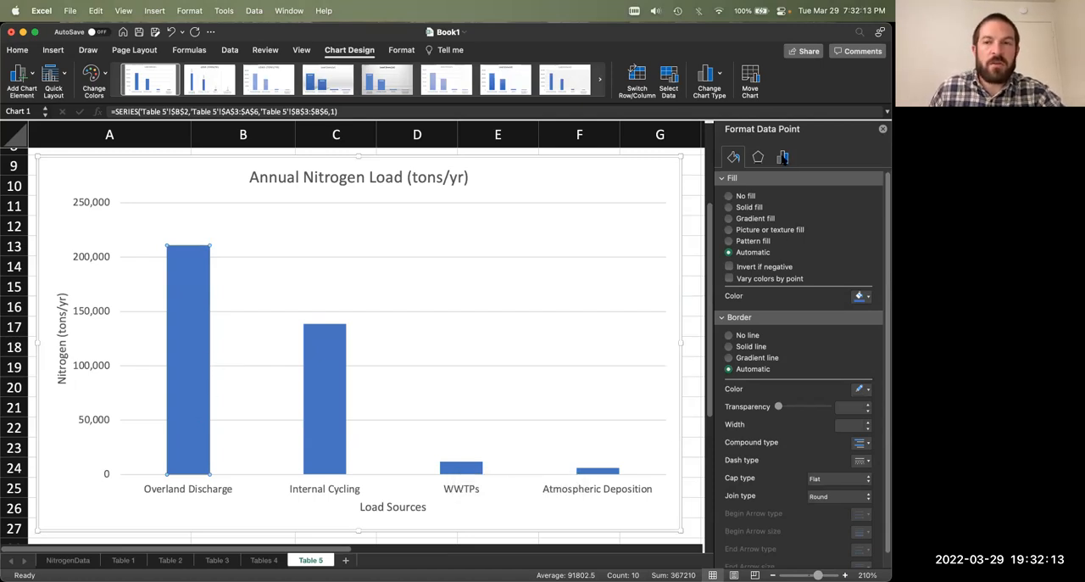
click(783, 157)
click(25, 73)
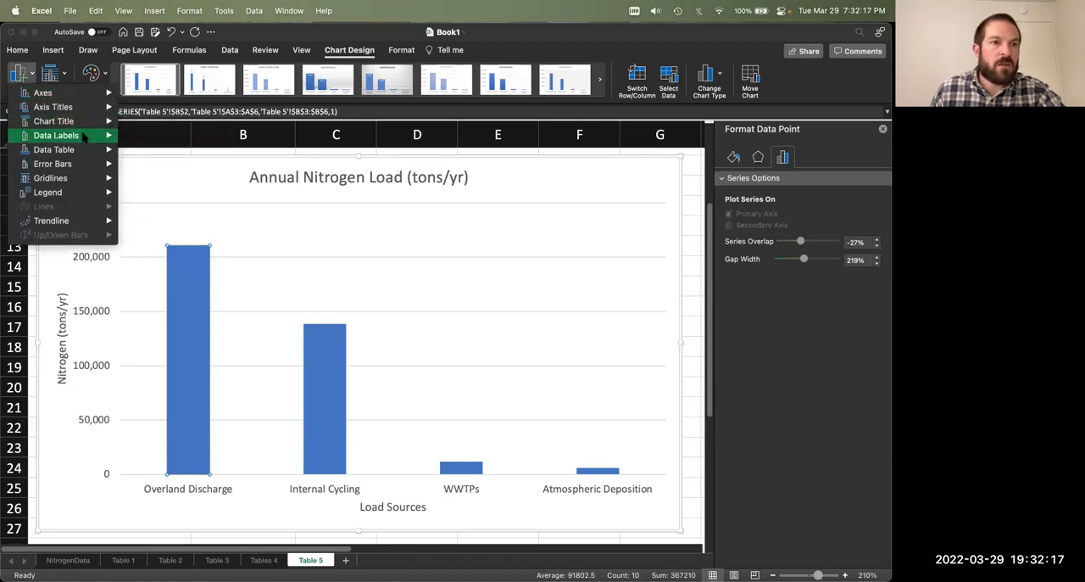
mouse_move(83, 136)
click(148, 273)
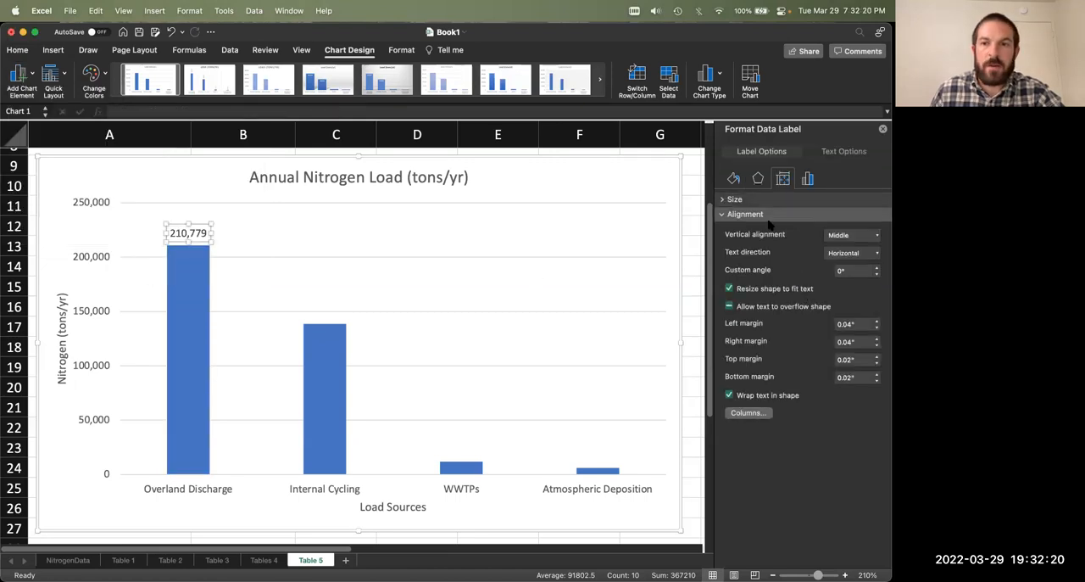
click(807, 179)
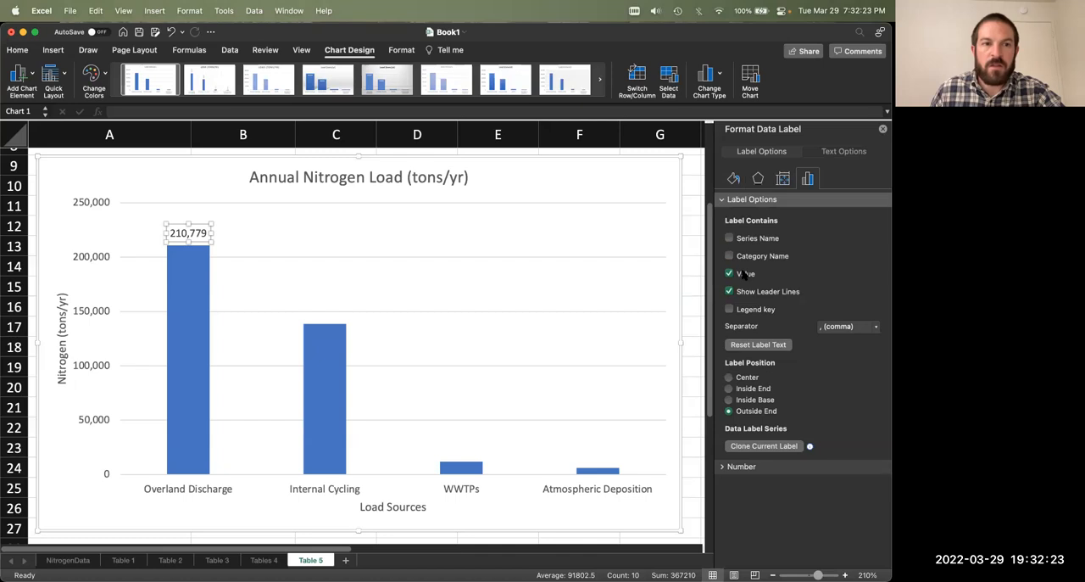
click(302, 235)
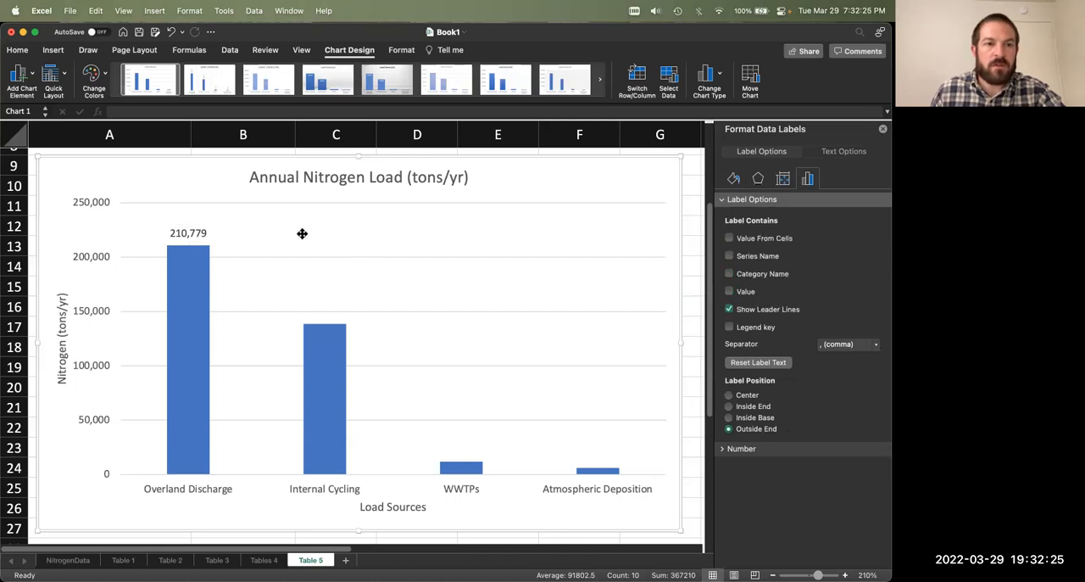
key(super+z)
click(301, 235)
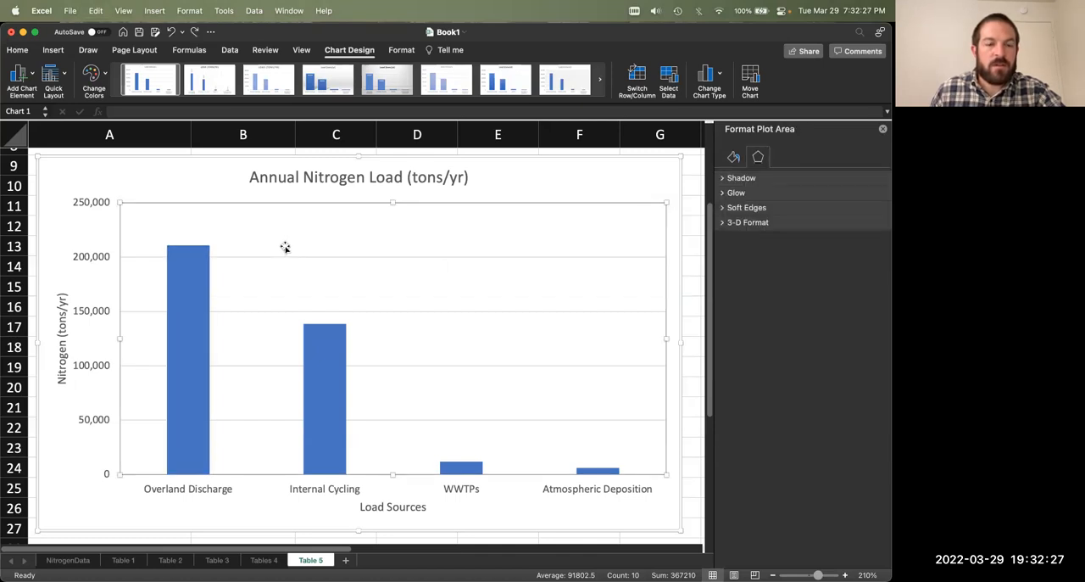
click(22, 78)
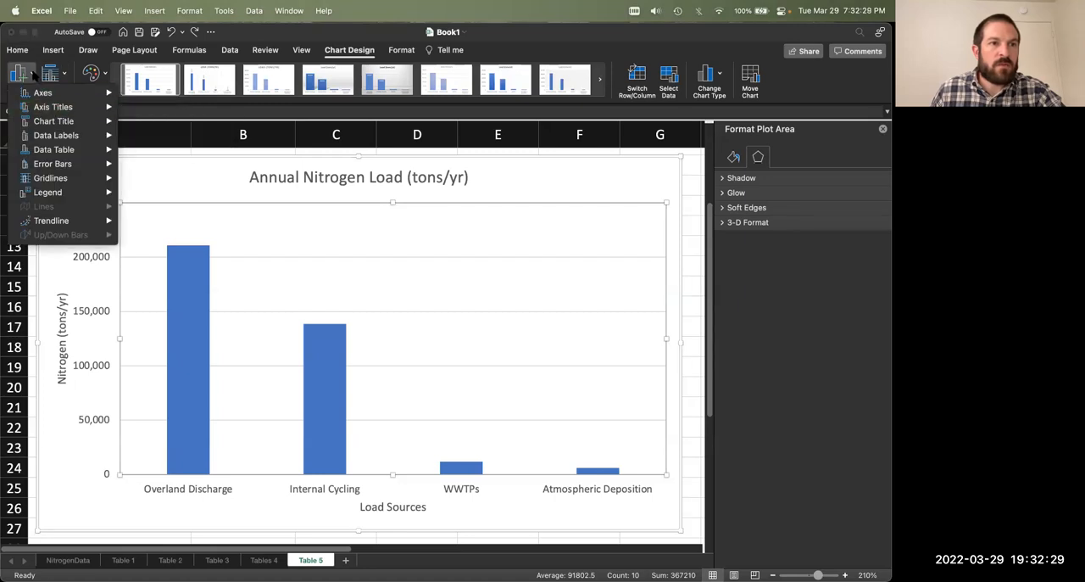
click(288, 221)
click(202, 259)
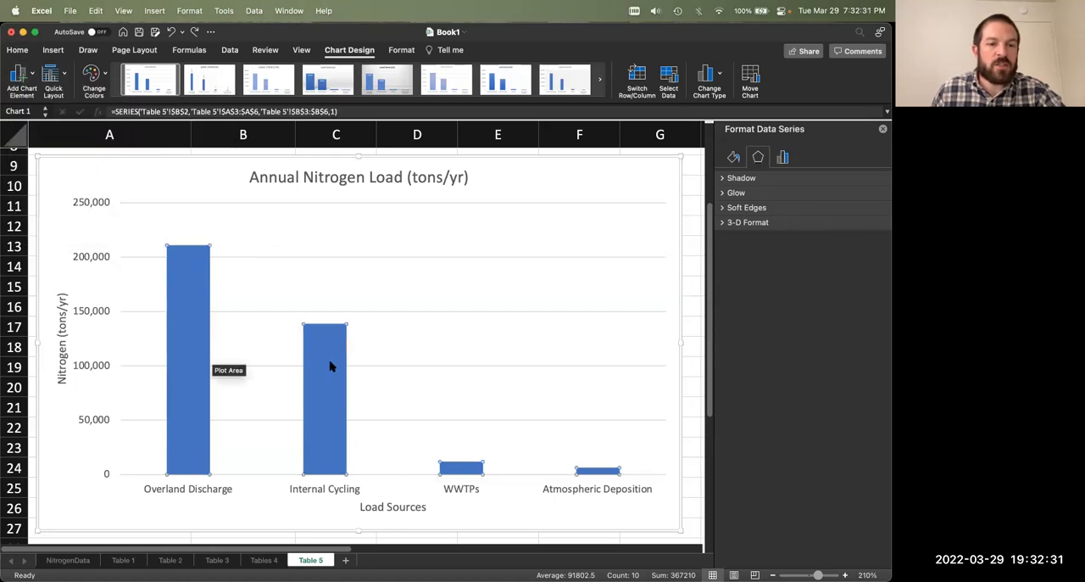
click(190, 253)
click(245, 222)
click(192, 282)
click(191, 281)
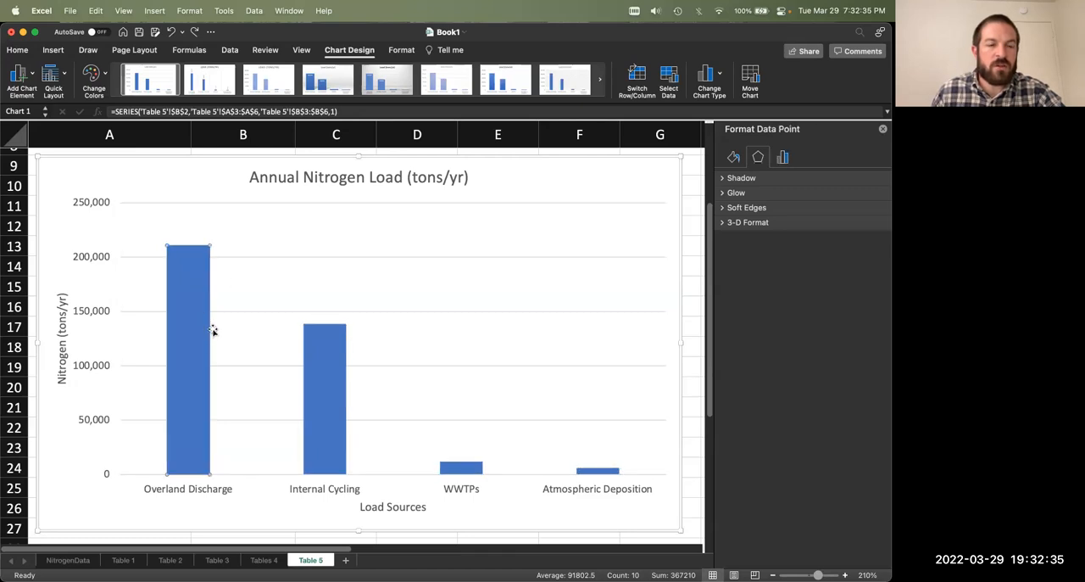
click(272, 236)
Step: Add Outside End data labels to the whole load series and open the label options
click(195, 301)
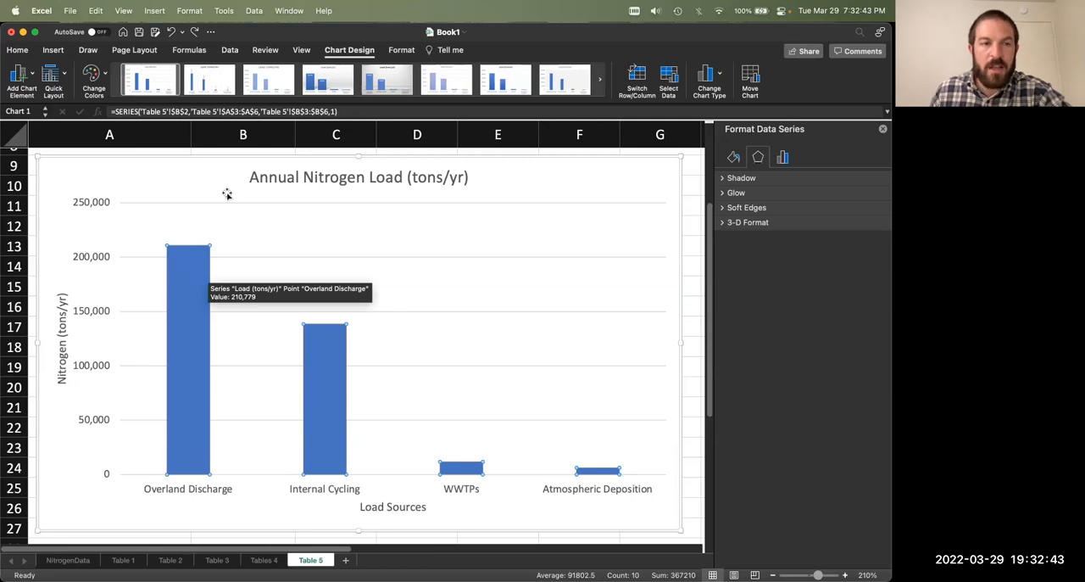
click(30, 73)
mouse_move(82, 123)
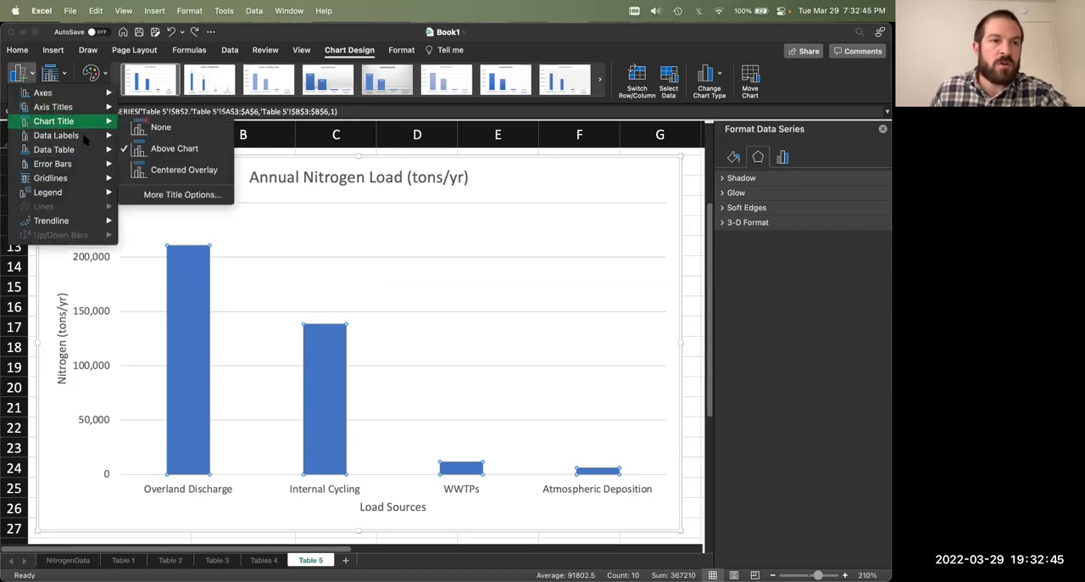
click(213, 273)
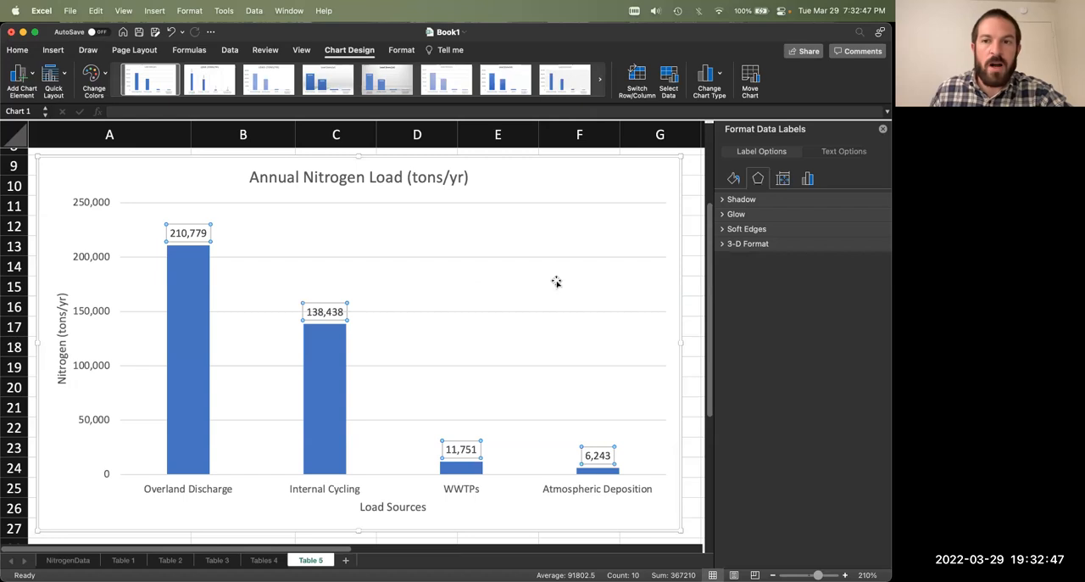
click(807, 178)
click(723, 199)
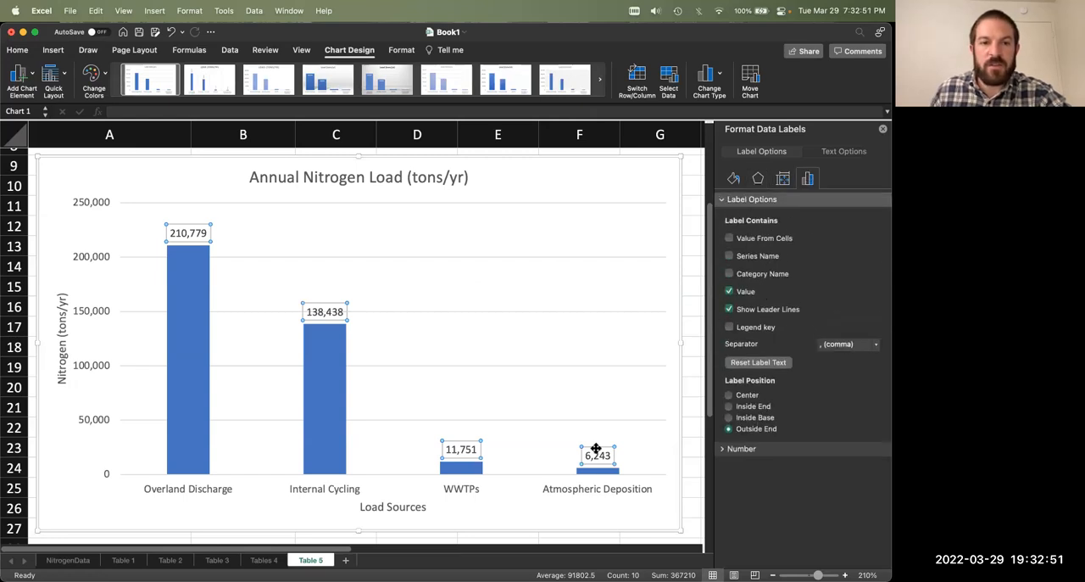
Step: Move the Internal Cycling data label slightly upward, clear of the 150,000 gridline
click(382, 336)
click(332, 307)
click(330, 303)
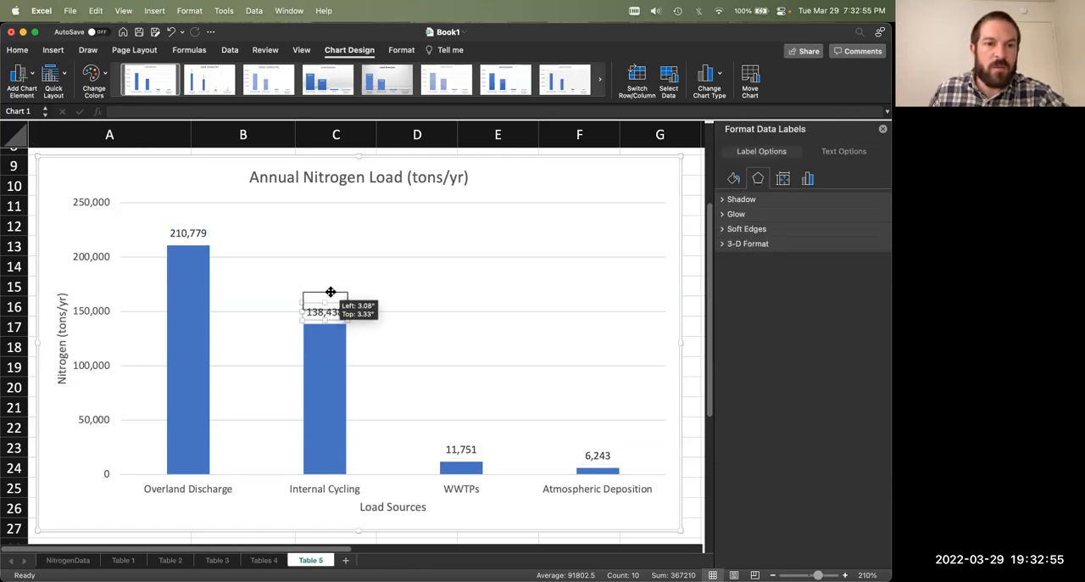
drag(331, 301, 331, 292)
click(330, 293)
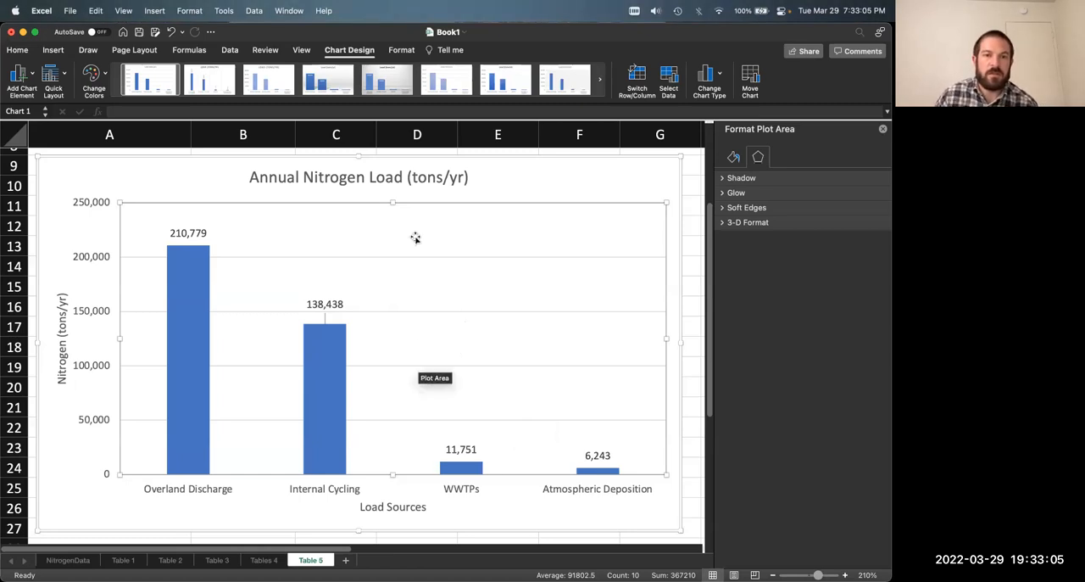
click(214, 176)
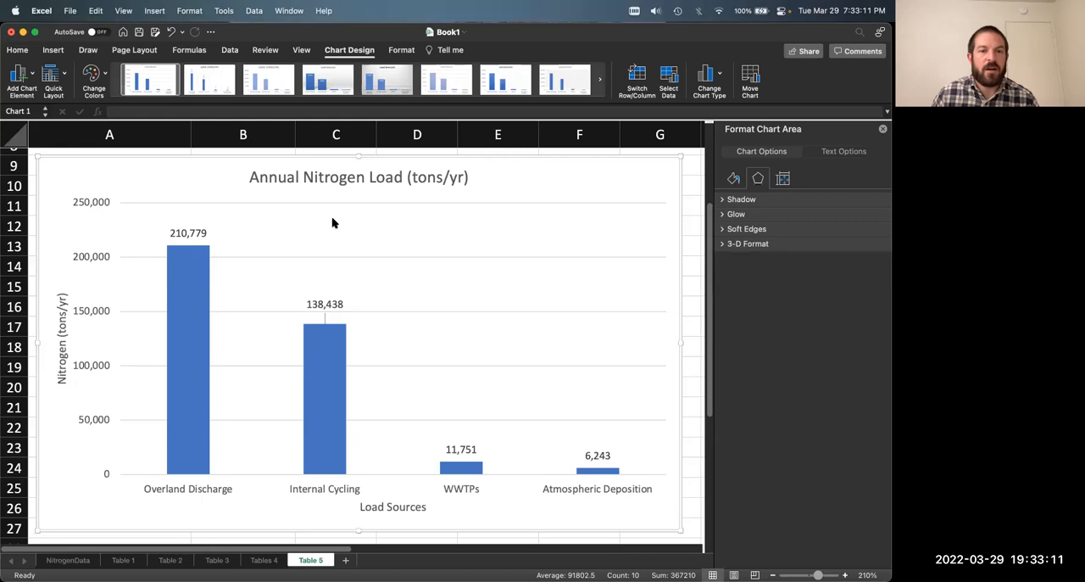
Step: Add a new worksheet after Table 5 and name it "Table 6"
scroll(331, 214, down, 1)
scroll(332, 215, up, 1)
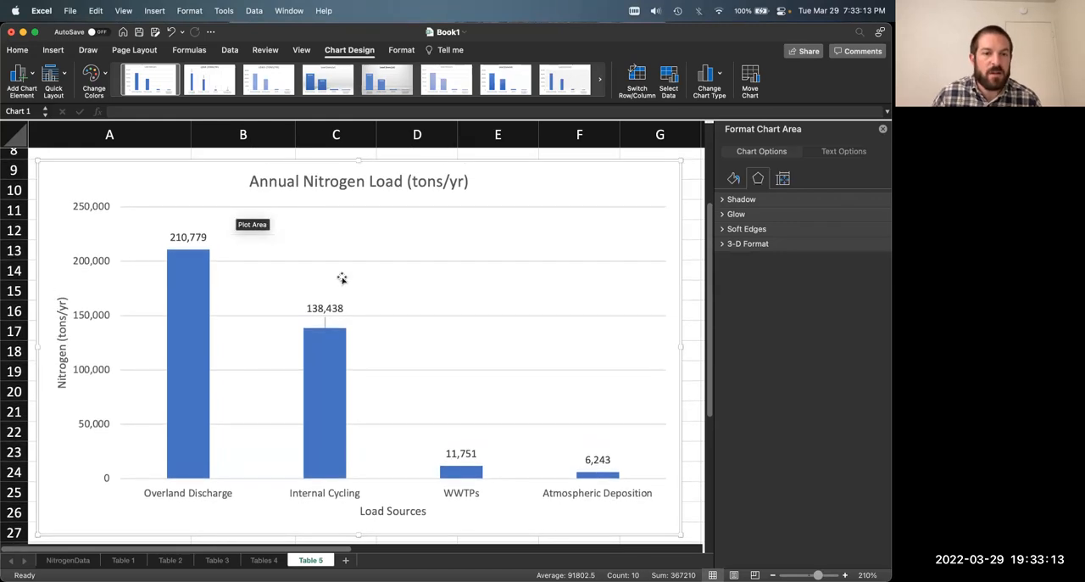
click(346, 562)
double_click(356, 560)
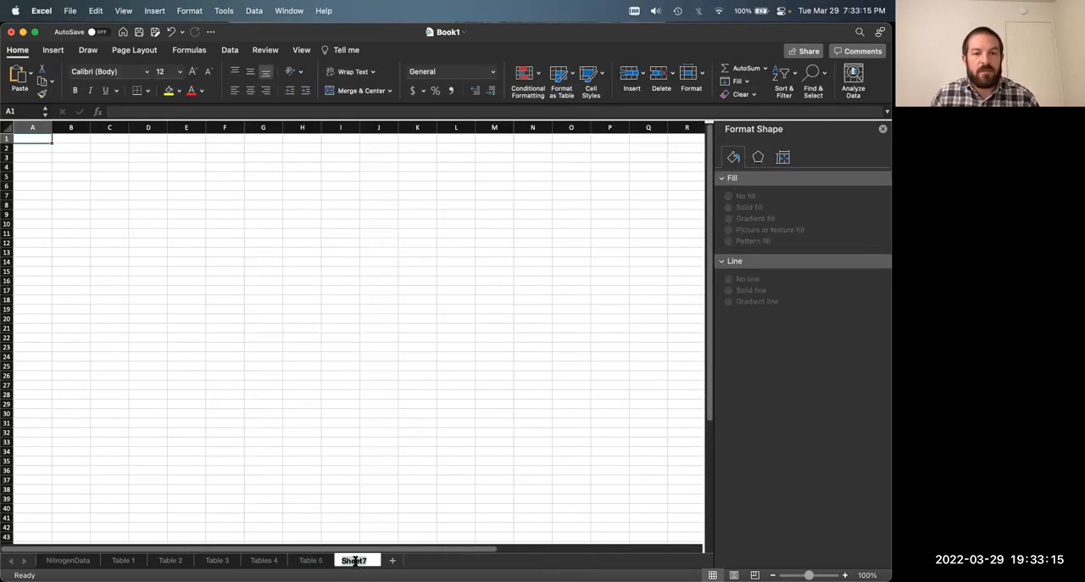
text(Table 6)
key(Return)
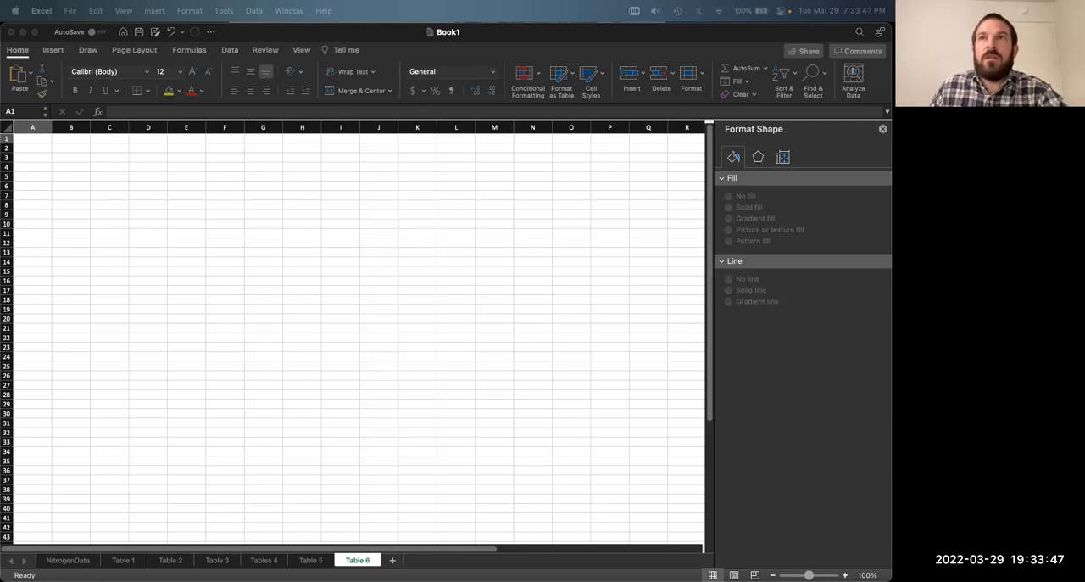
Step: Enter the title "Table 6. Nitrogen Load per Acre" in cell A1
click(398, 245)
click(845, 575)
click(845, 575)
click(844, 575)
click(844, 575)
click(845, 575)
click(845, 575)
click(845, 575)
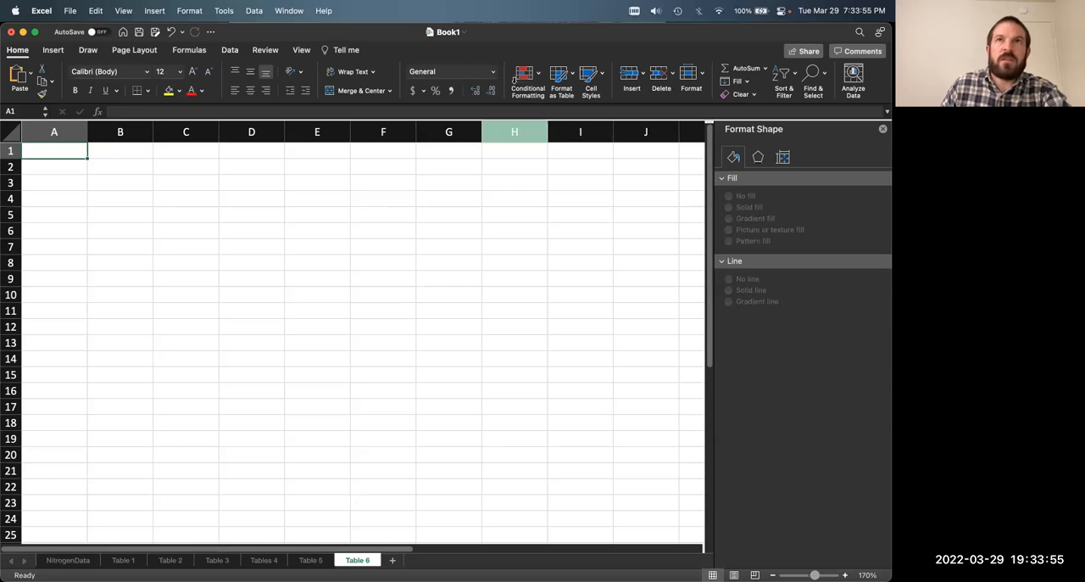
text(T)
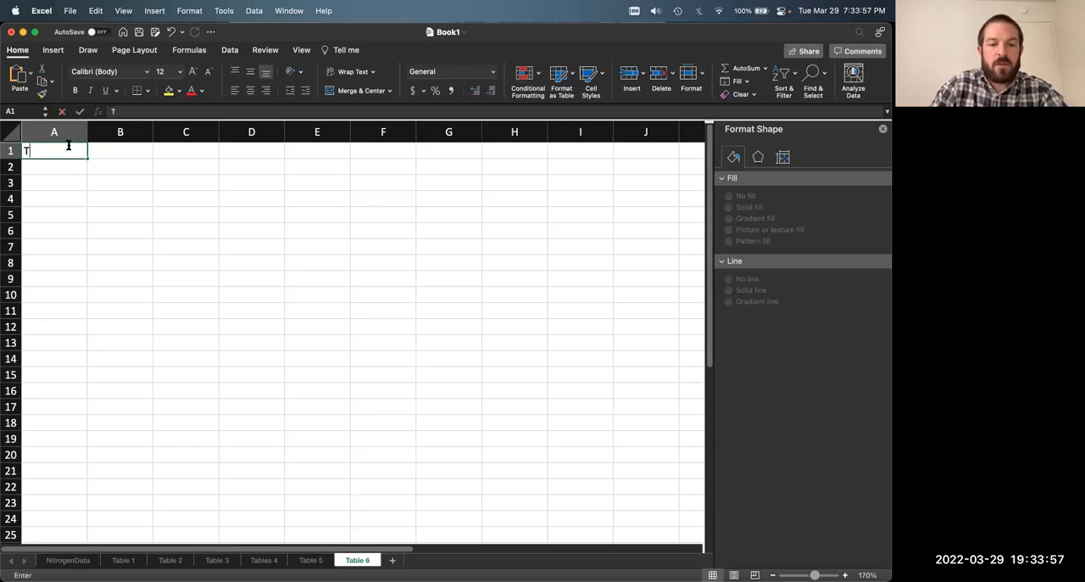
text(able 6. Nt)
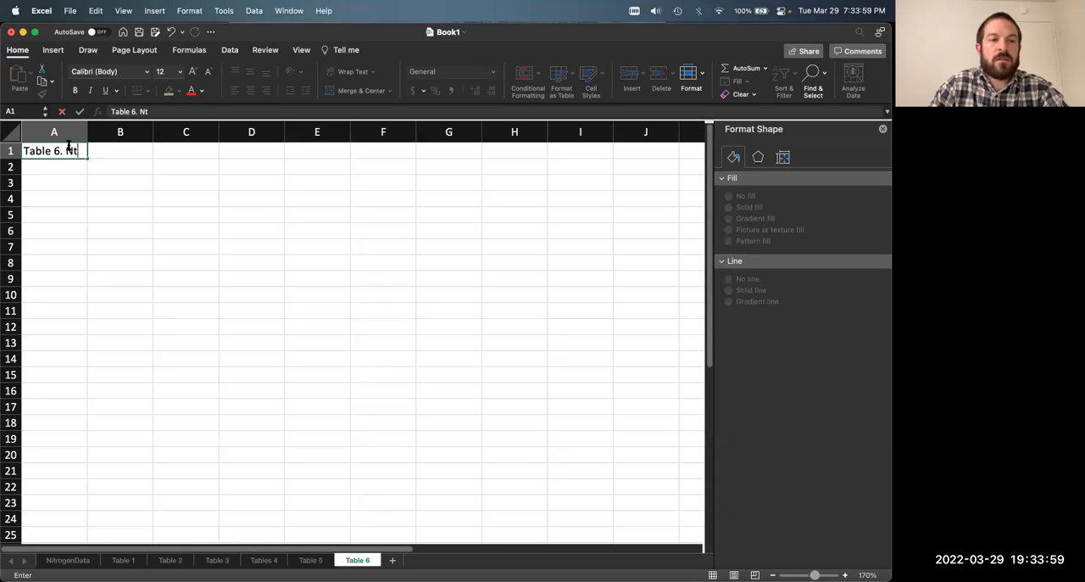
text(trogen Load per Acre)
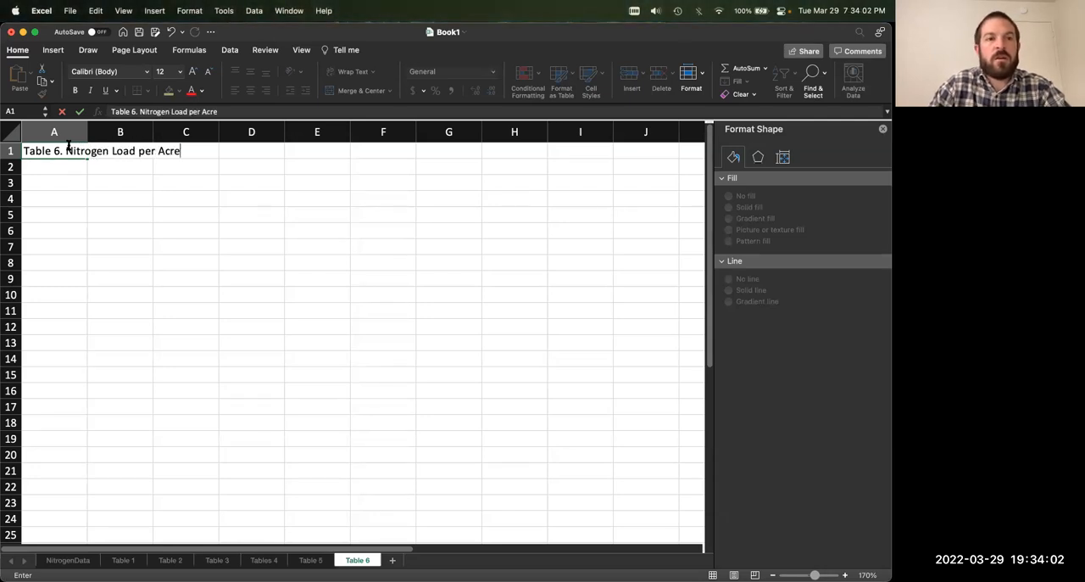
key(Return)
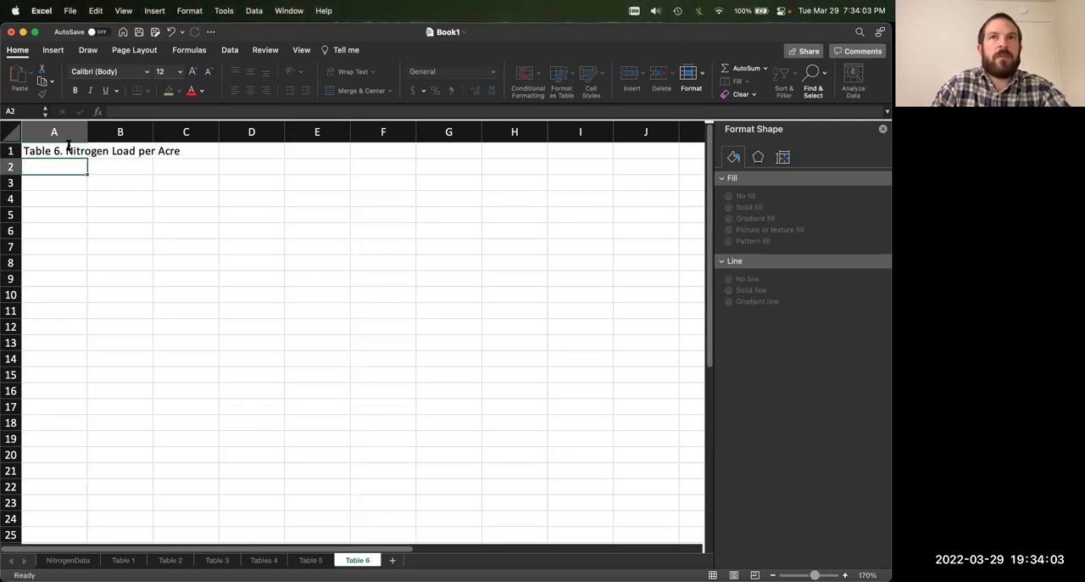
Step: Enter the row 2 headers "Nitrogen Sources", "Overland Load (tons/yr)" and "Acres" in columns A to C
text(Ni)
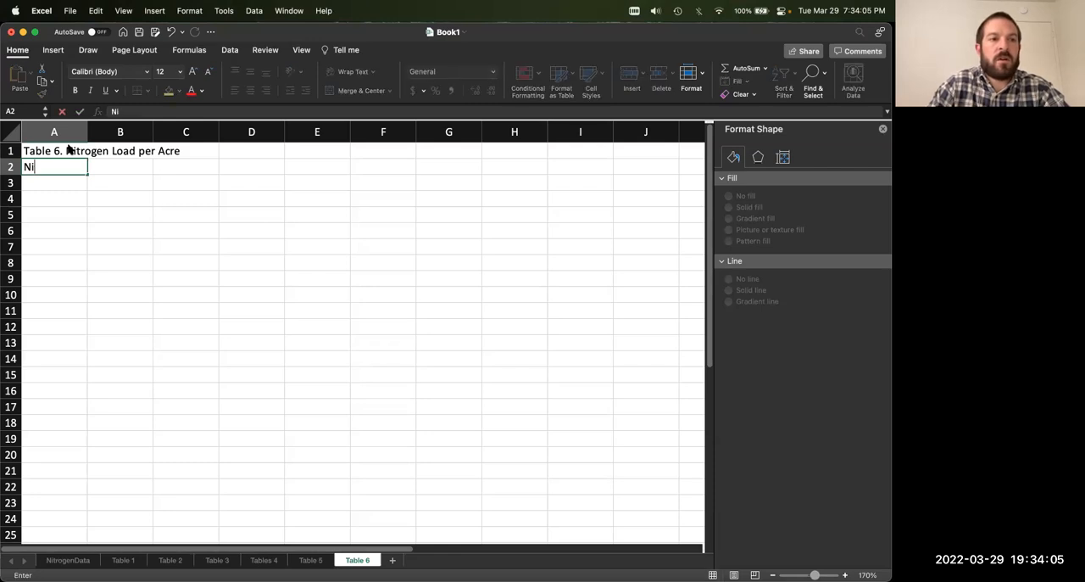
text(trogen Sources)
key(Return)
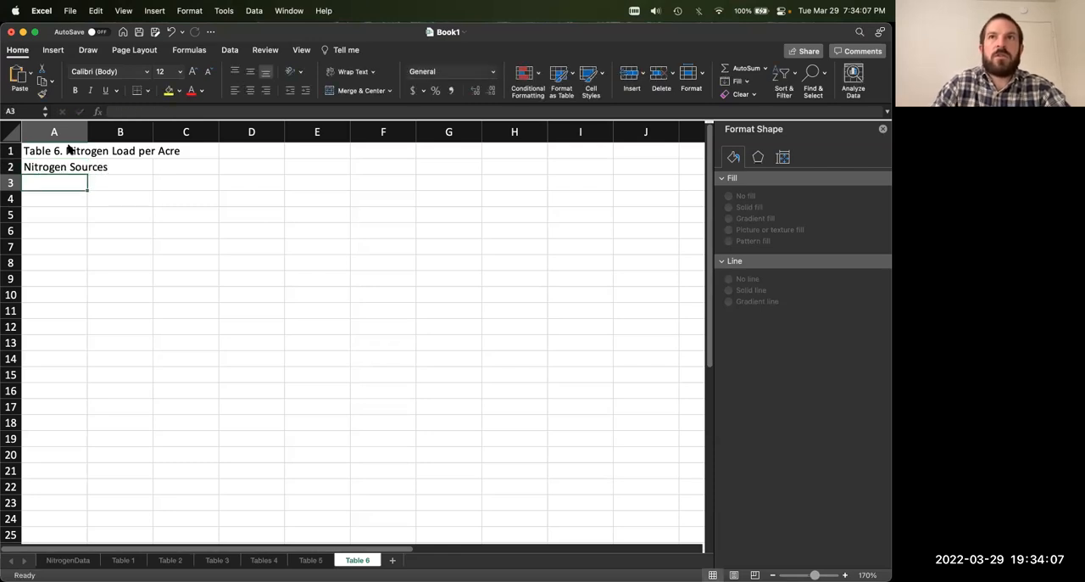
key(Up)
key(Right)
text(Overland L)
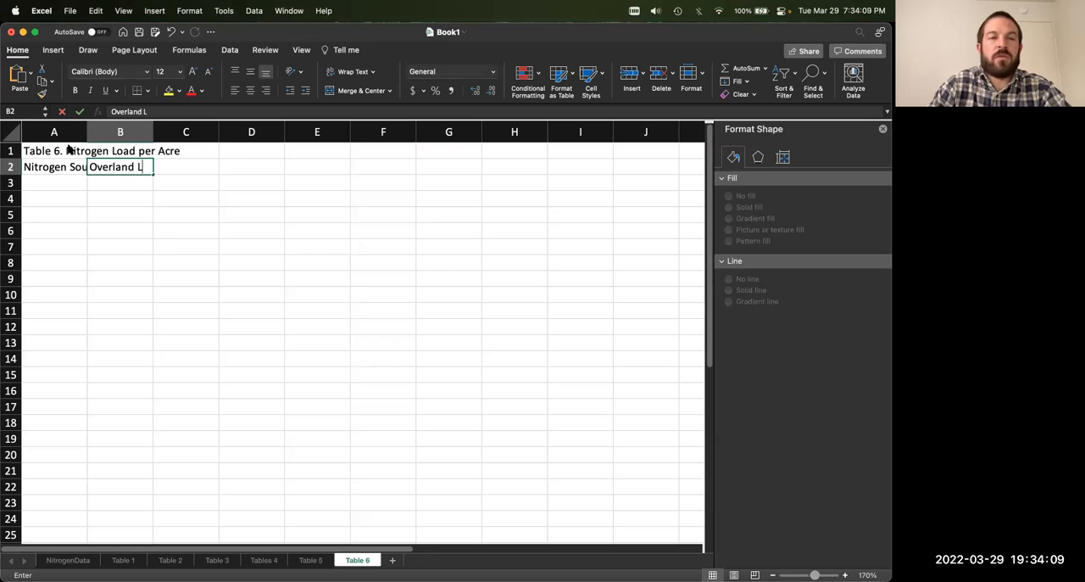
text(oad (tons/yr)
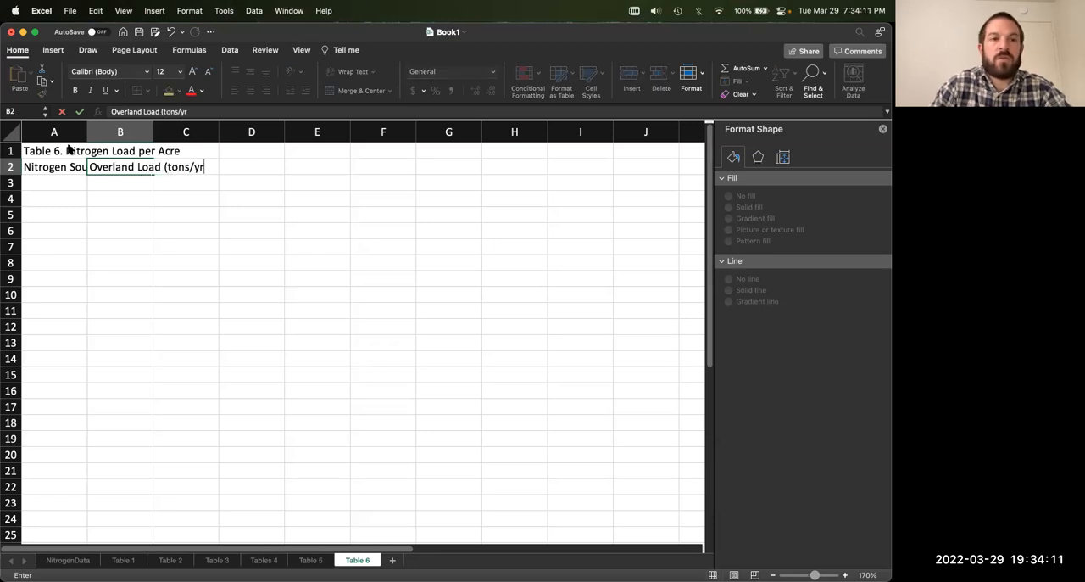
key(Tab)
text(Acres)
key(Return)
key(Up)
Step: Widen columns A and B so the Nitrogen Sources and Overland Load headers fit
drag(87, 132, 112, 135)
drag(178, 133, 237, 130)
click(280, 202)
click(88, 184)
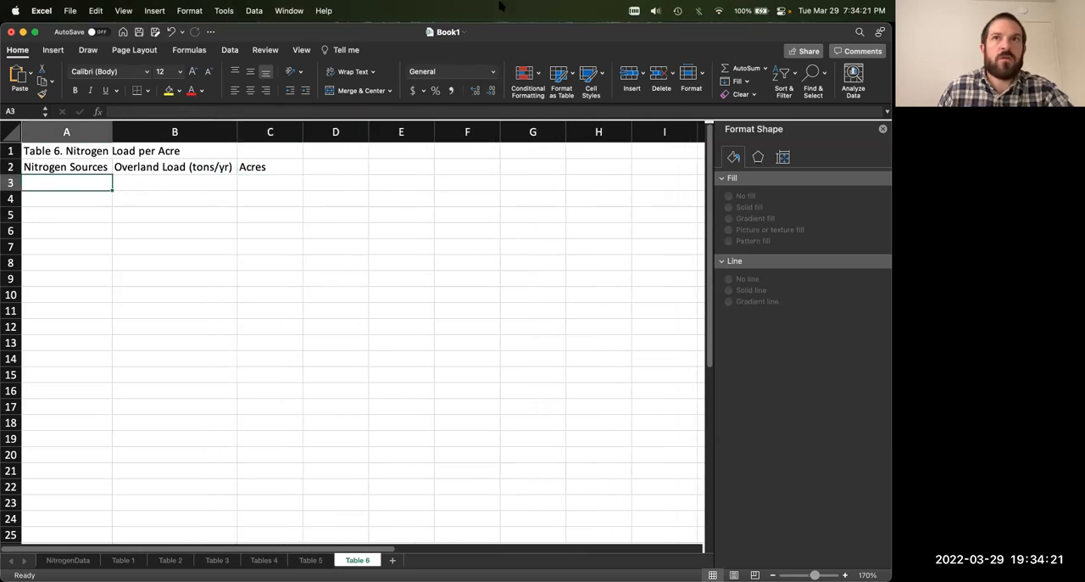
Step: Copy the source names from Rangeland to Other Land Uses on Tables 4 into Table 6 from A3 down, and widen column A
click(310, 560)
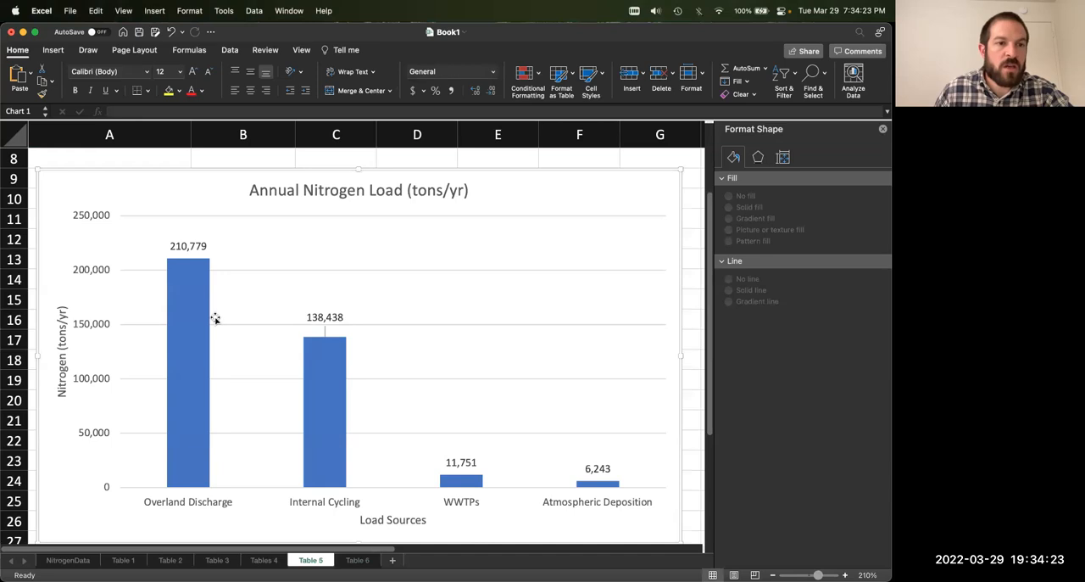
click(263, 561)
scroll(212, 377, up, 5)
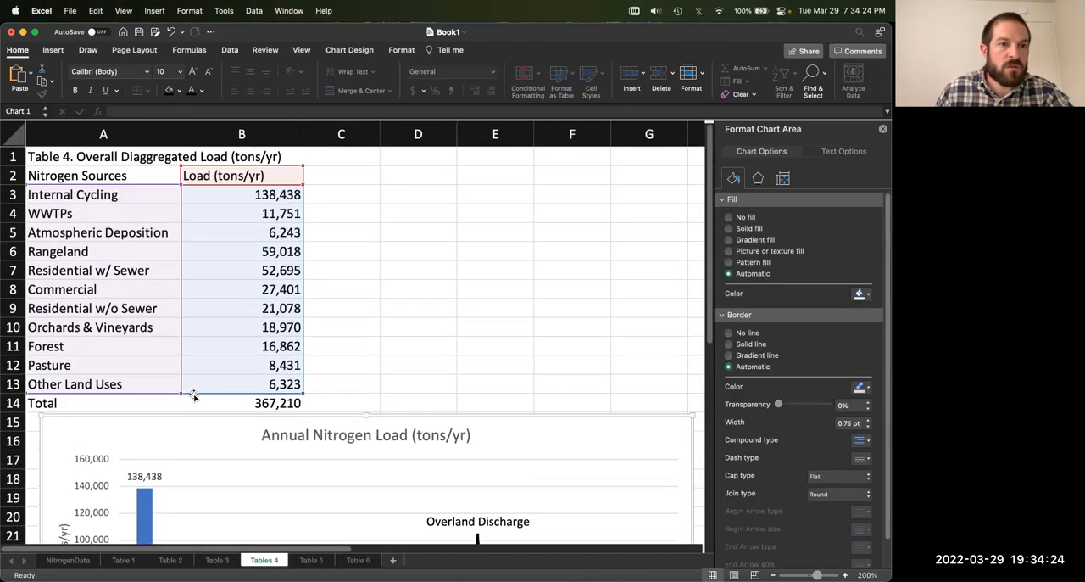
click(121, 250)
drag(111, 345, 102, 383)
key(super+c)
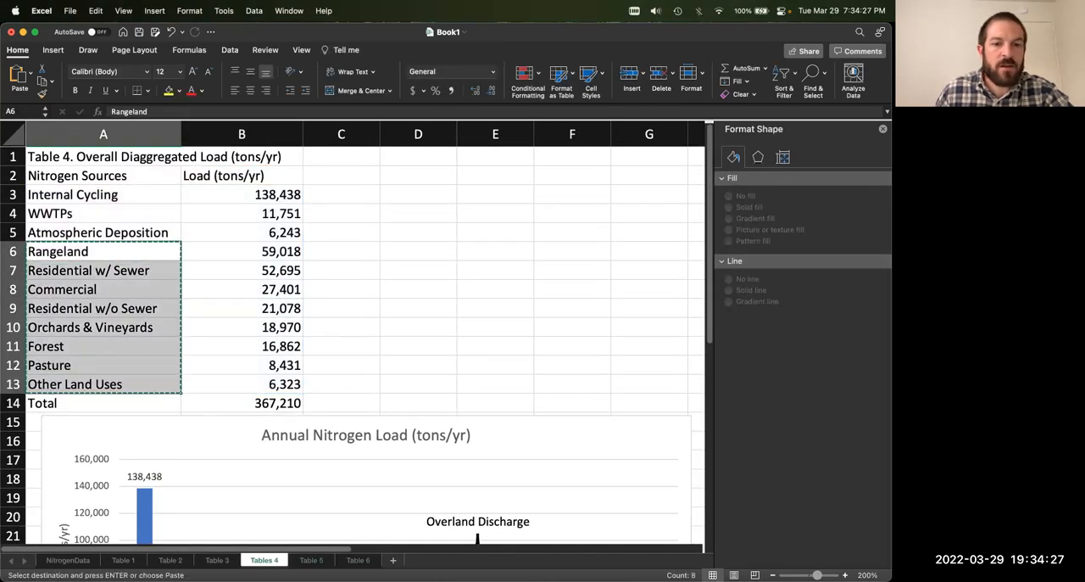
click(357, 560)
key(super+v)
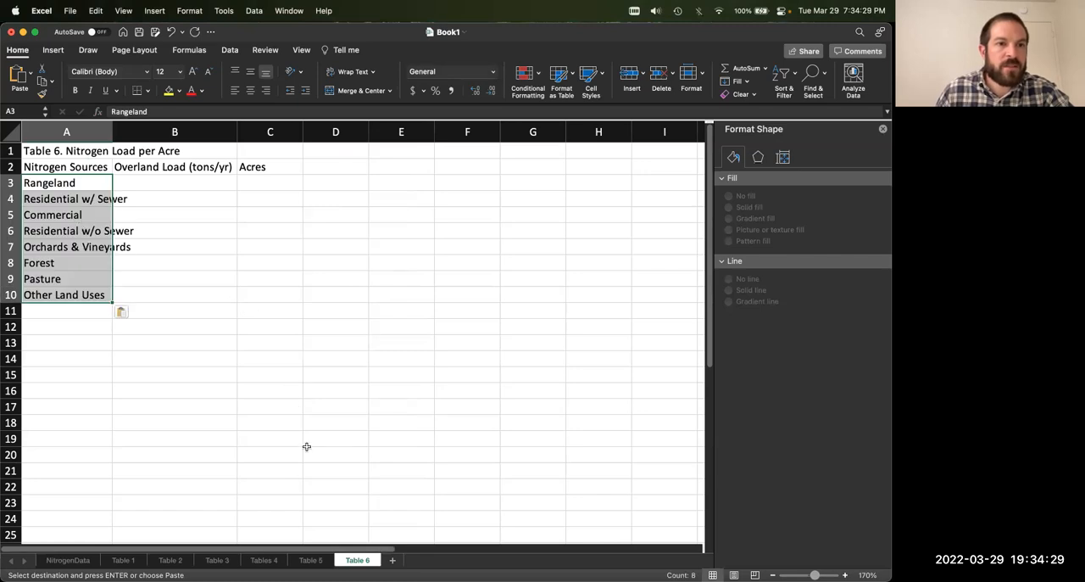
drag(113, 125, 133, 127)
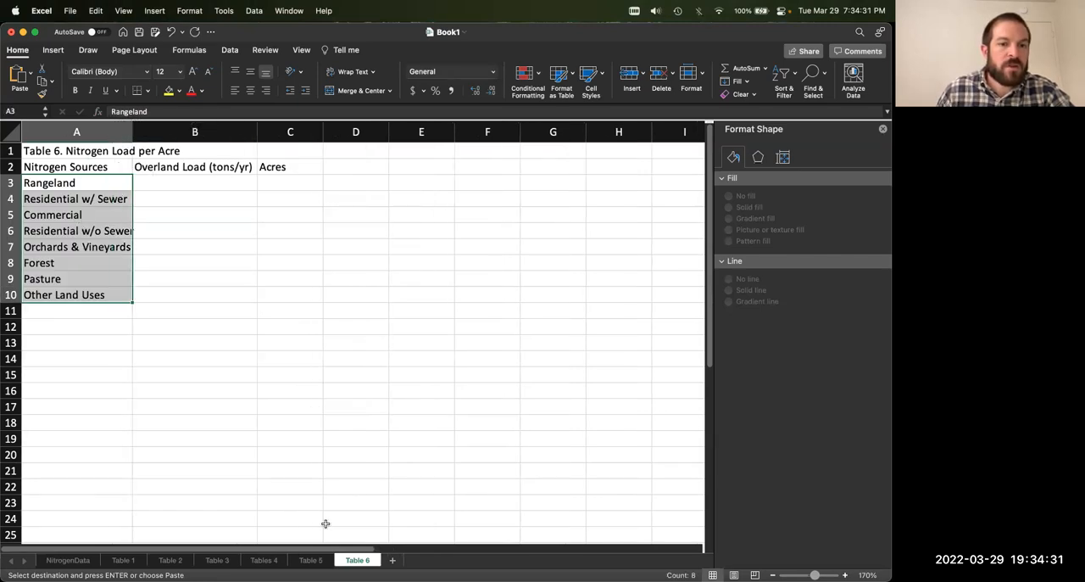
Step: Copy the load values for Rangeland through Other Land Uses from Tables 4 and return to the Table 6 sheet
click(311, 560)
scroll(285, 514, up, 5)
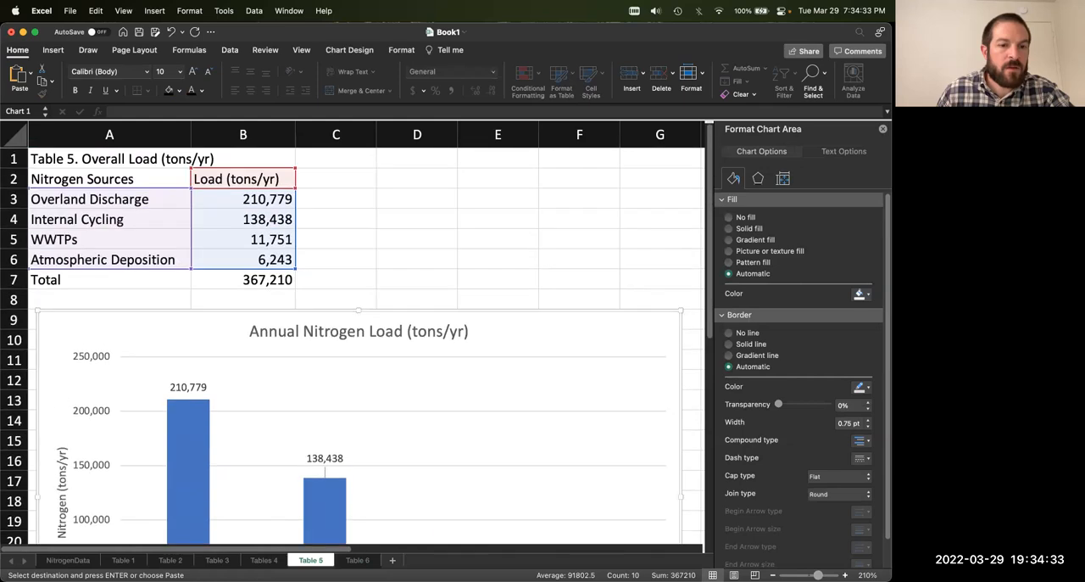
click(259, 561)
drag(218, 247, 225, 386)
click(357, 561)
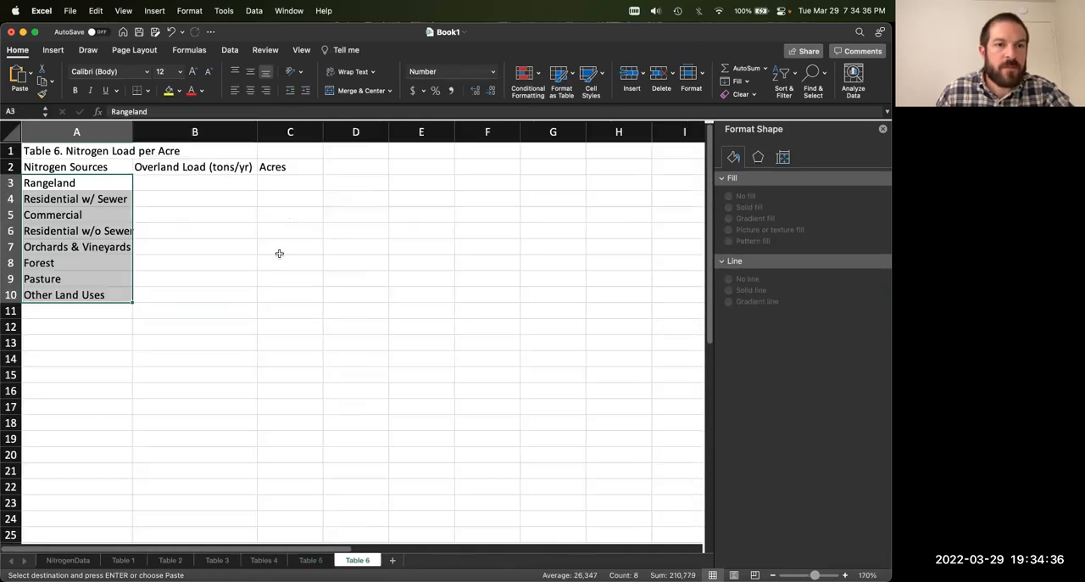
Step: Try a regular paste of the copied loads from B3 down, check the formula in B3, and undo the paste
click(162, 181)
key(ctrl+v)
click(365, 212)
click(217, 184)
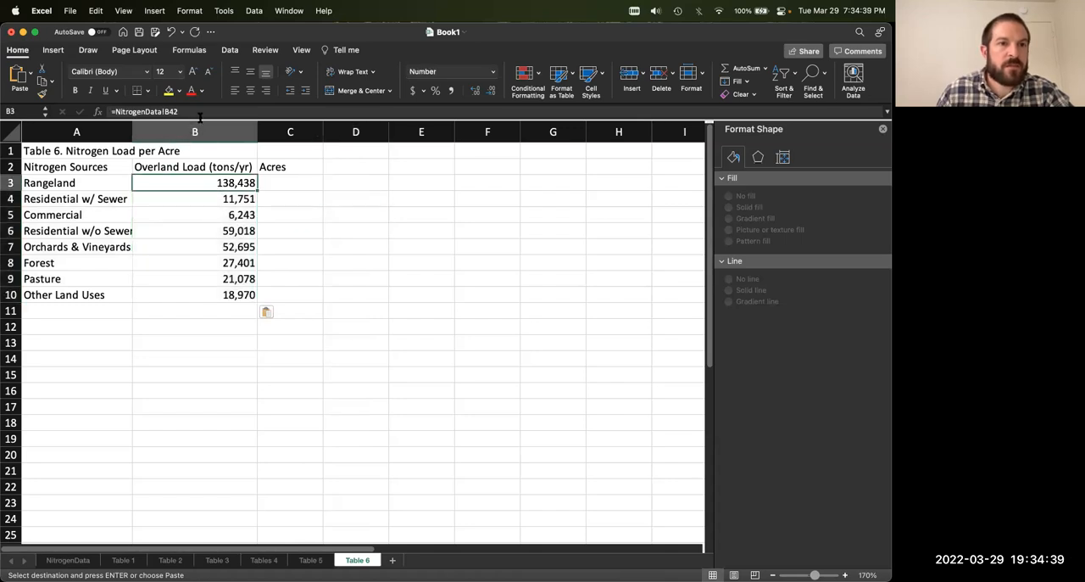
click(200, 117)
key(Escape)
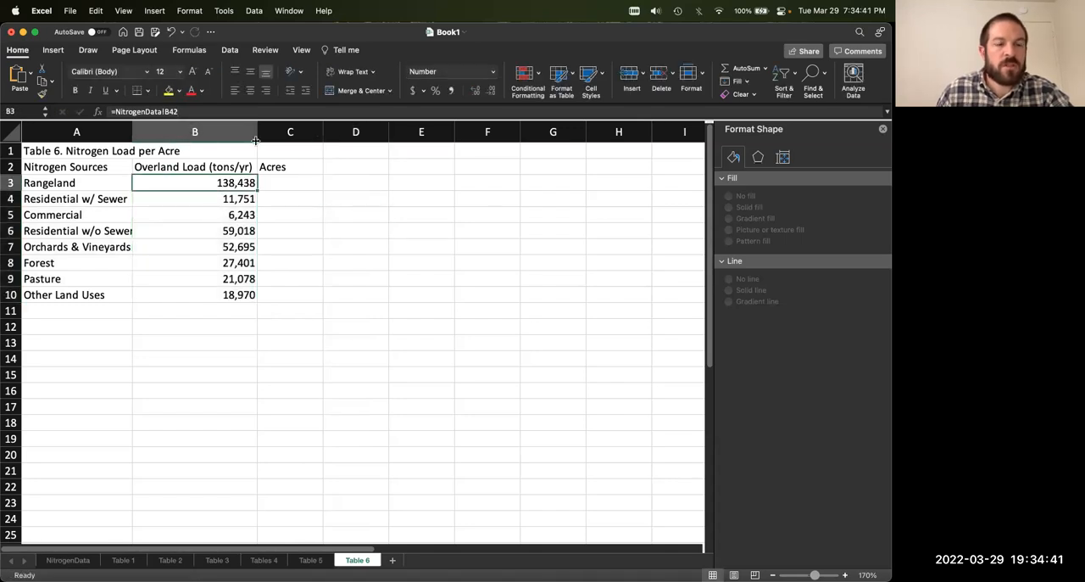
key(super+z)
Step: Paste the copied loads as values only into the Overland Load column, starting at B3
click(273, 198)
right_click(244, 183)
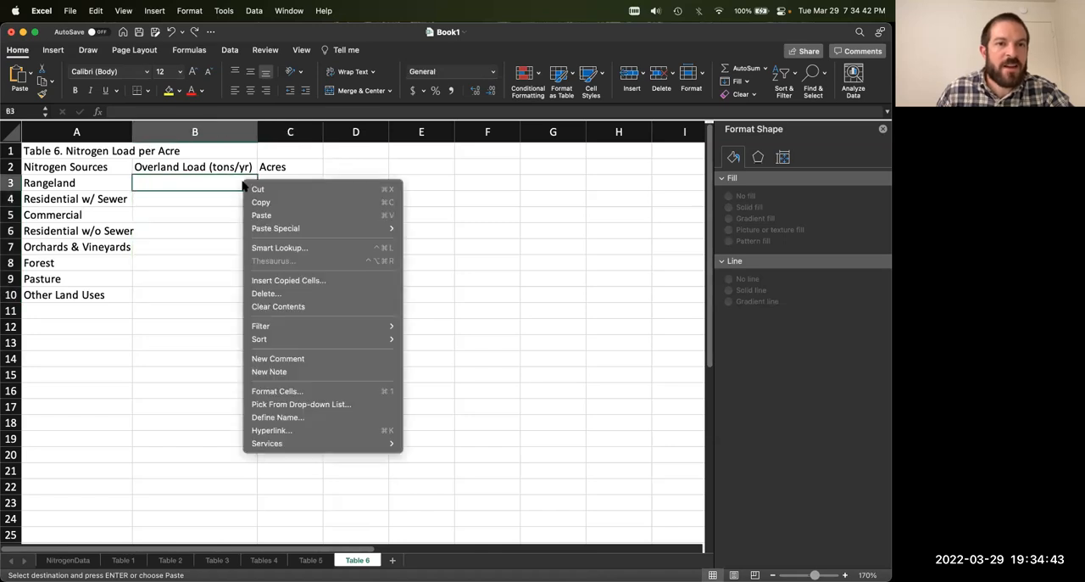
mouse_move(350, 232)
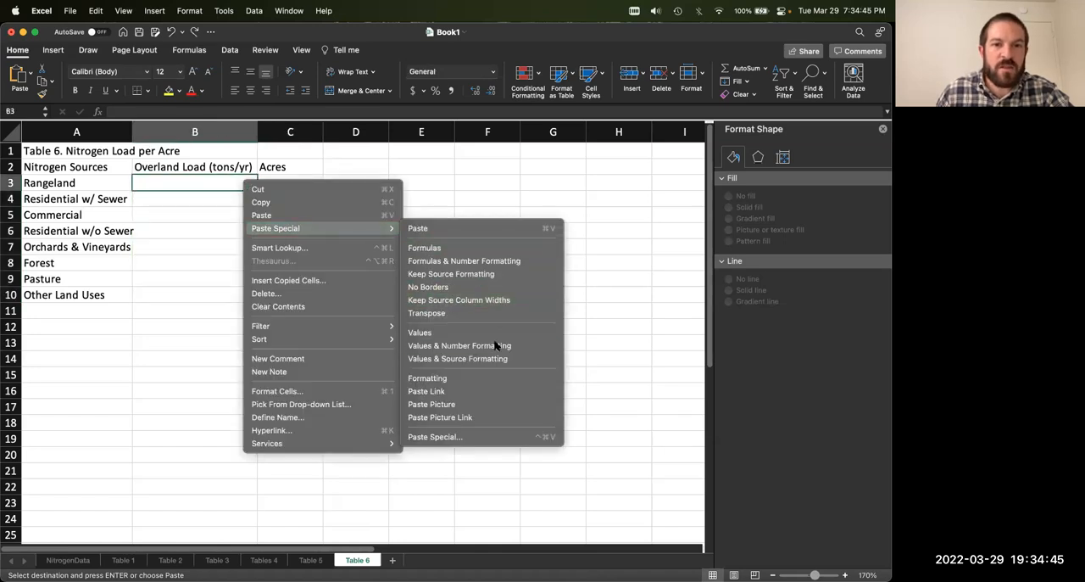
click(486, 333)
click(342, 246)
Step: Format the loads in B3:B10 as numbers with 0 decimal places and a thousands separator
drag(238, 180, 242, 295)
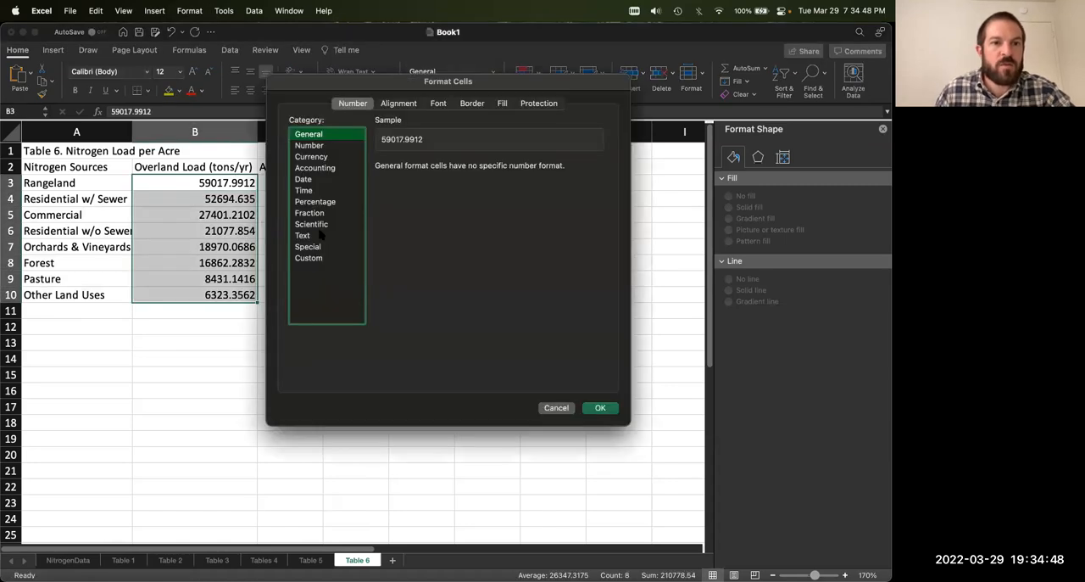
click(309, 145)
key(Tab)
key(Tab)
key(space)
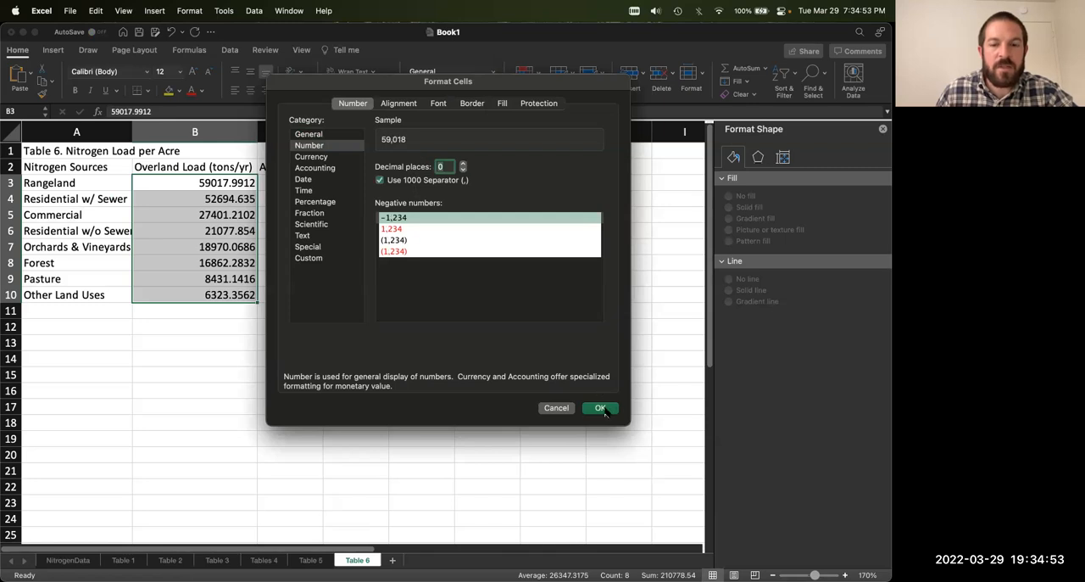
click(600, 407)
click(339, 333)
Step: Add a Total row in row 11 and sum the overland loads B3:B10 in B11
click(281, 179)
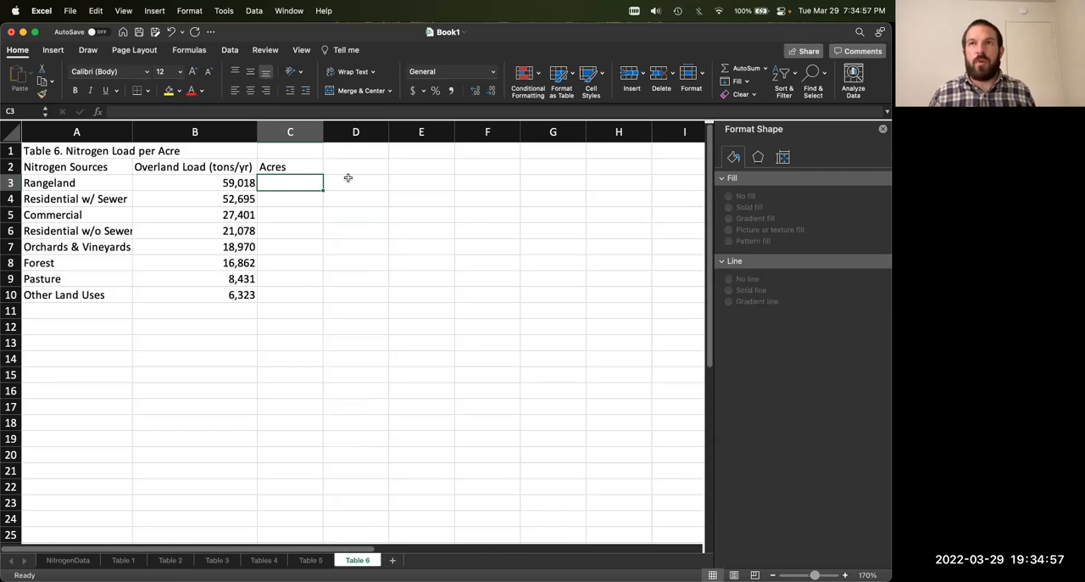
click(107, 310)
text(Total)
key(Return)
key(Up)
key(Right)
text(=sum()
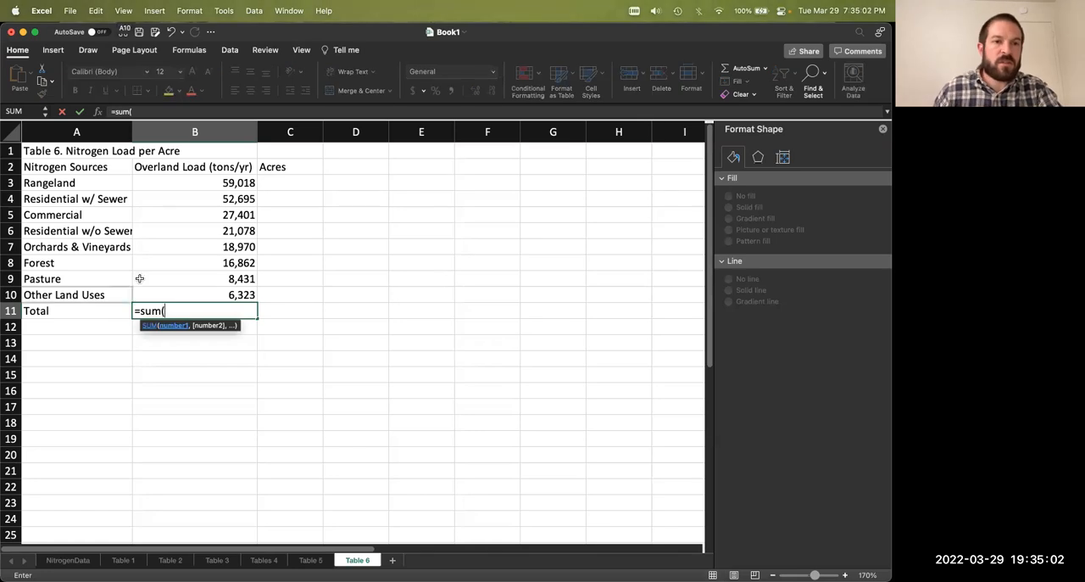
drag(211, 182, 218, 291)
key(Return)
Step: Enter the acres for Rangeland 21,767, Residential w/ Sewer 15,348, Commercial 8,577 and Residential w/o Sewer 9,857 in C3:C6
click(303, 182)
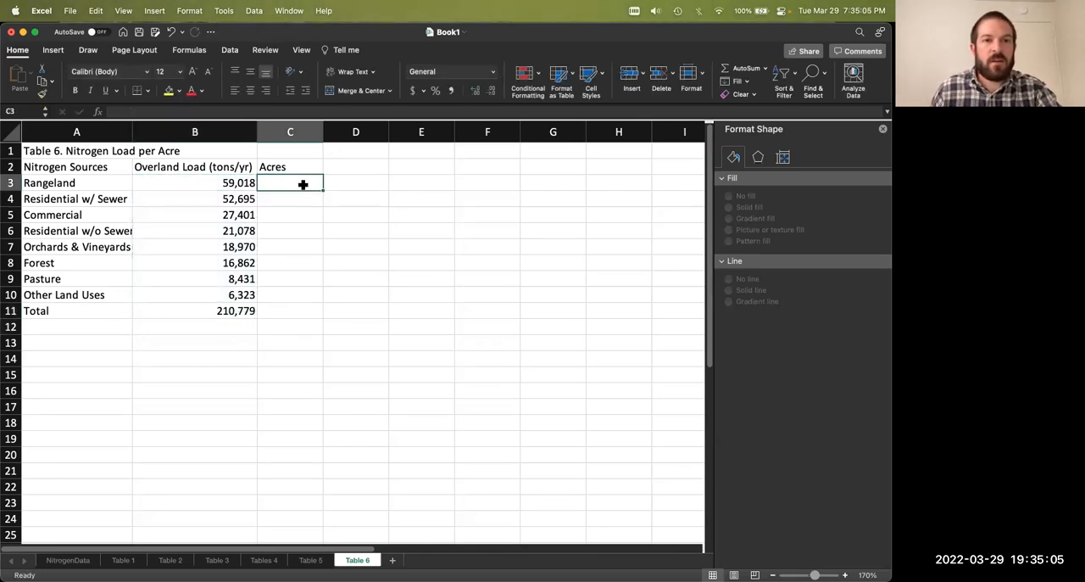
text(21,767)
key(Return)
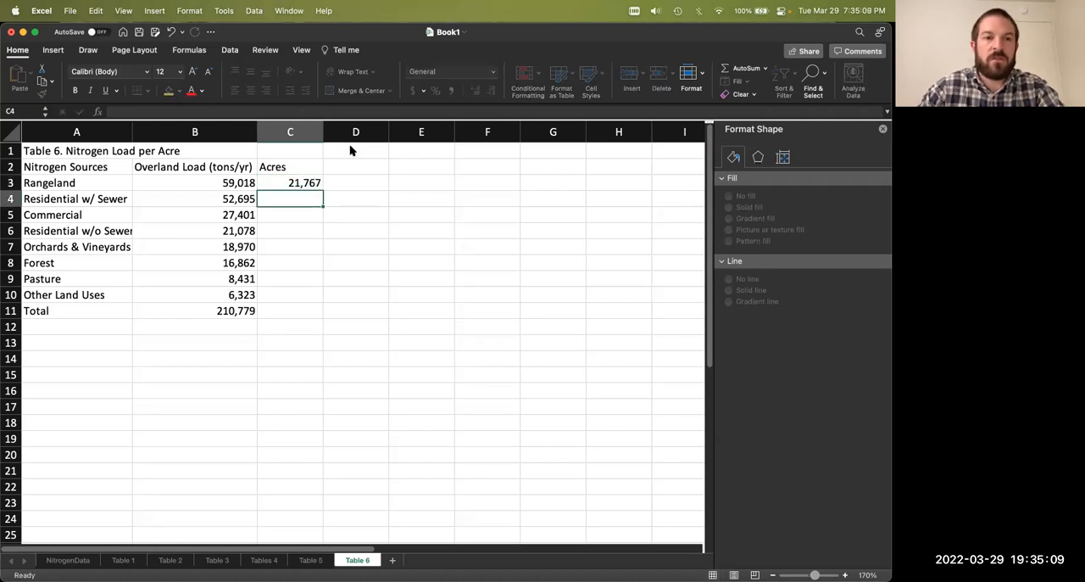
text(15)
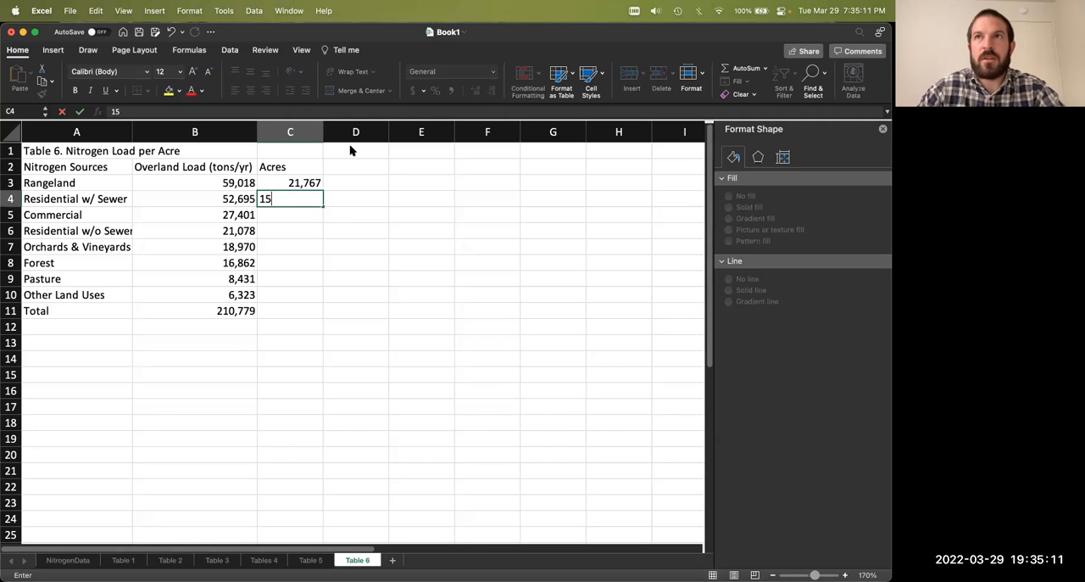
text(,34)
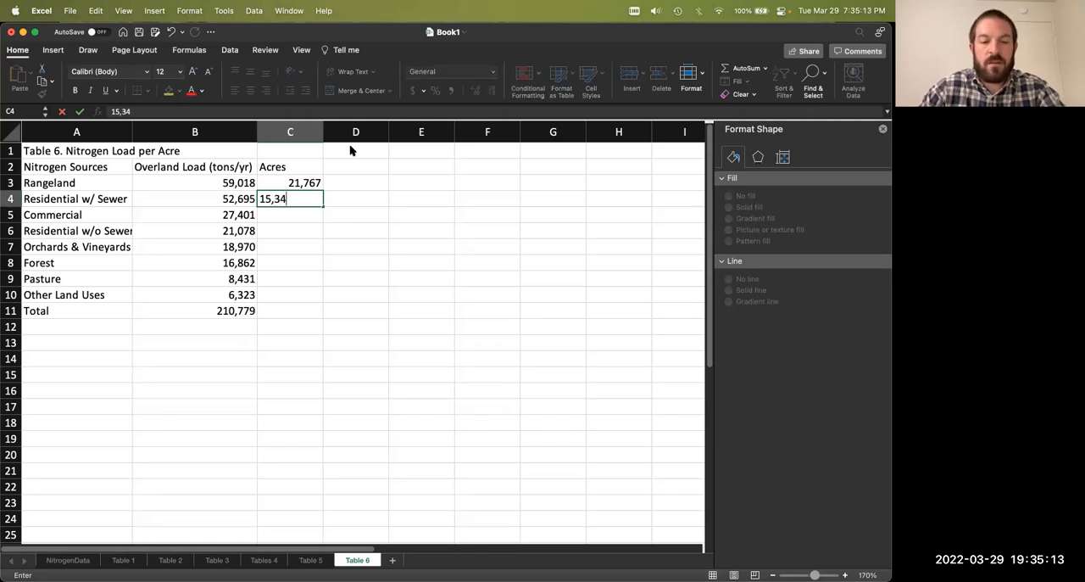
text(8)
key(Return)
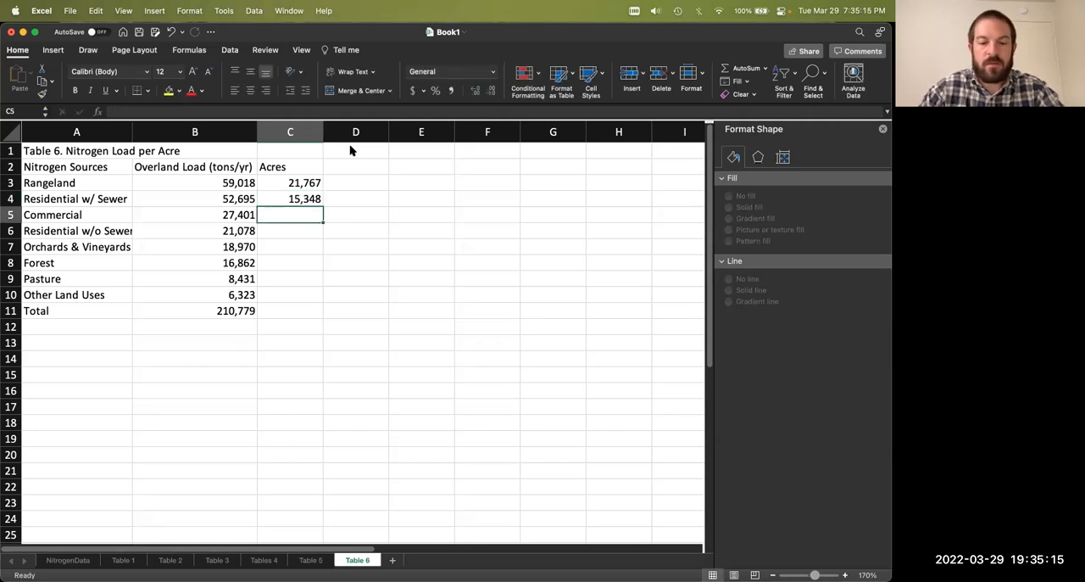
text(8,577)
key(Return)
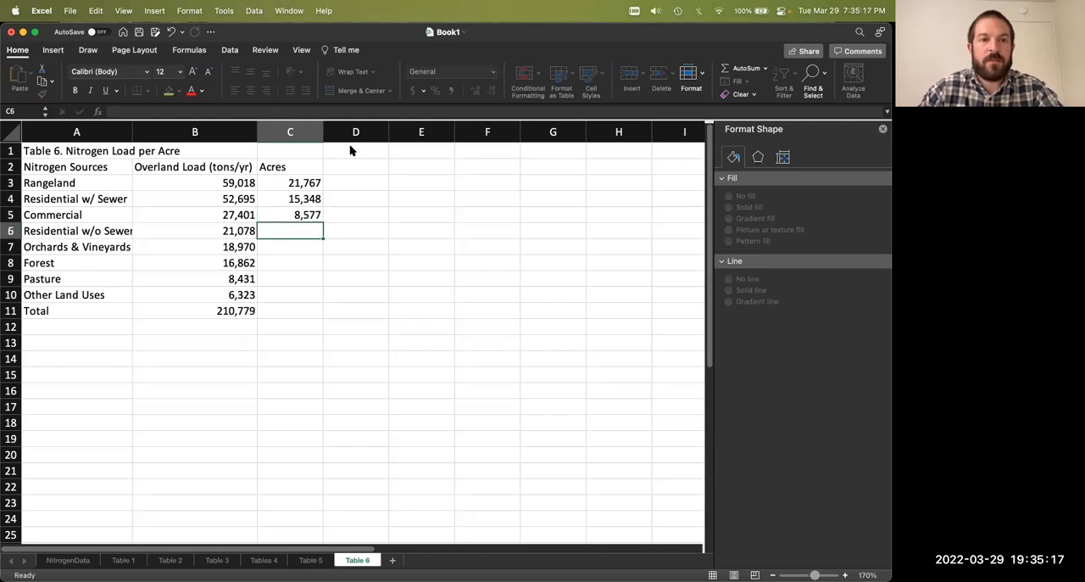
text(9,)
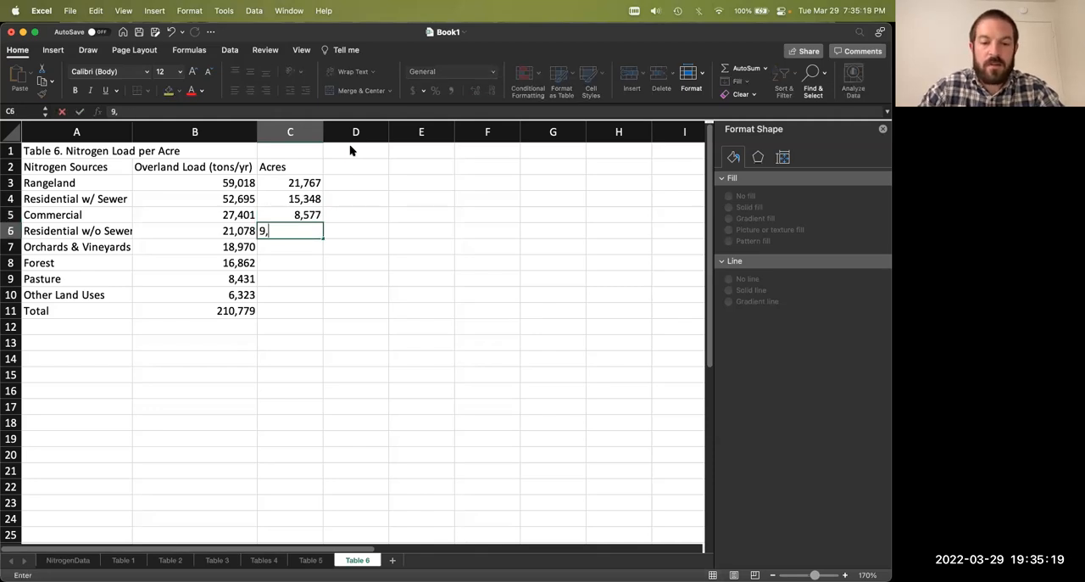
text(857)
key(Return)
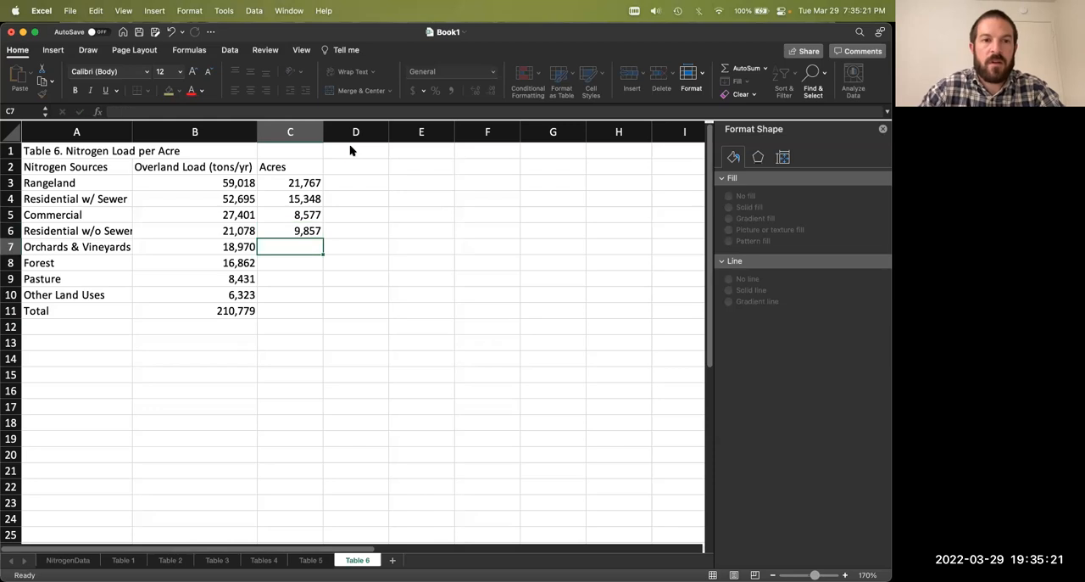
Step: Enter the acres for Orchards & Vineyards 12,825, Forest 48,315, Pasture 44,458 and Other Land Uses 1,461 in C7:C10
text(12,825)
key(Return)
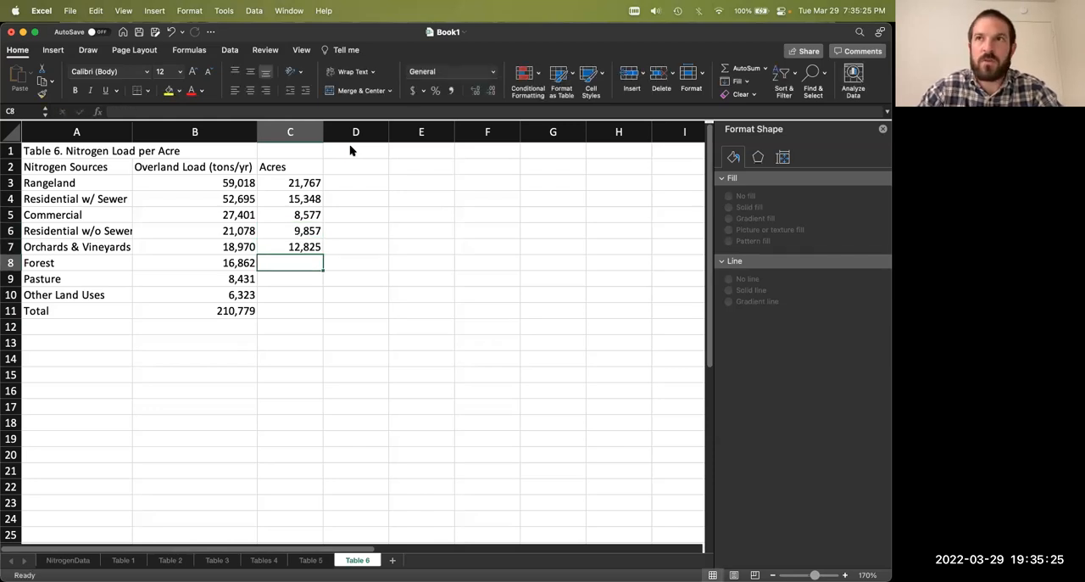
text(48,)
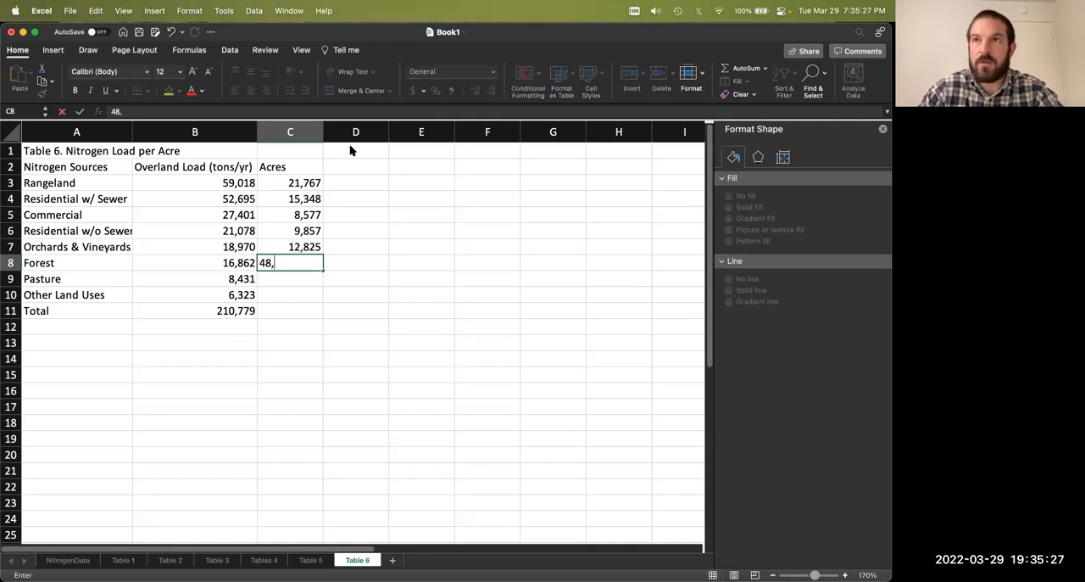
text(315)
key(Return)
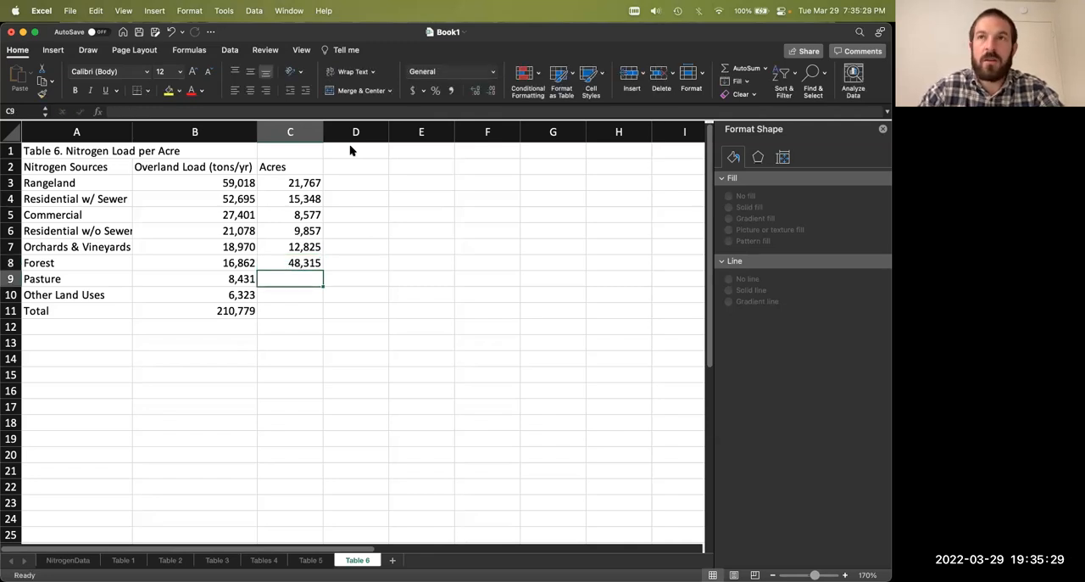
text(44,)
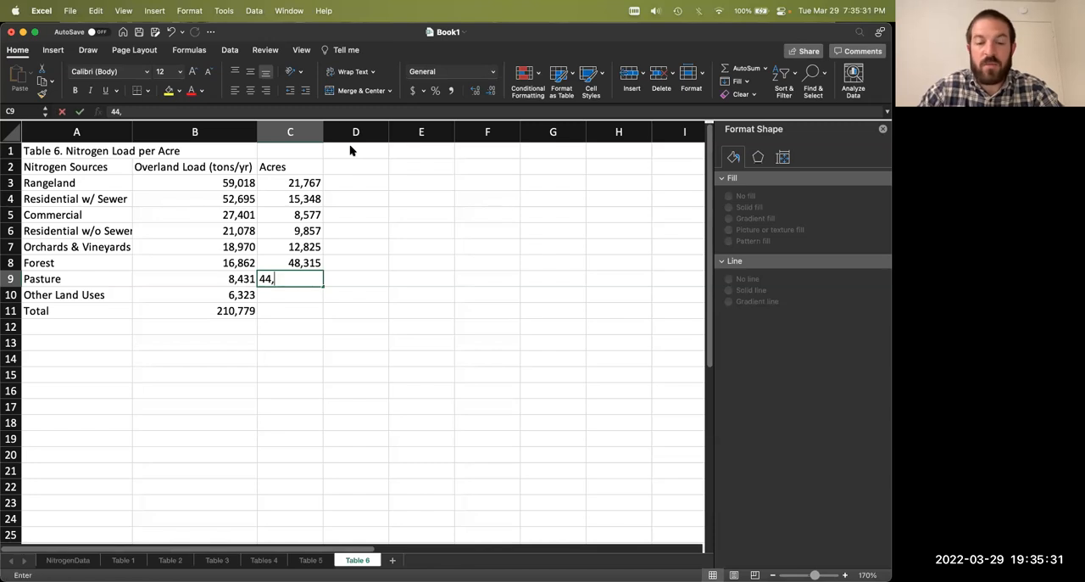
text(458)
key(Return)
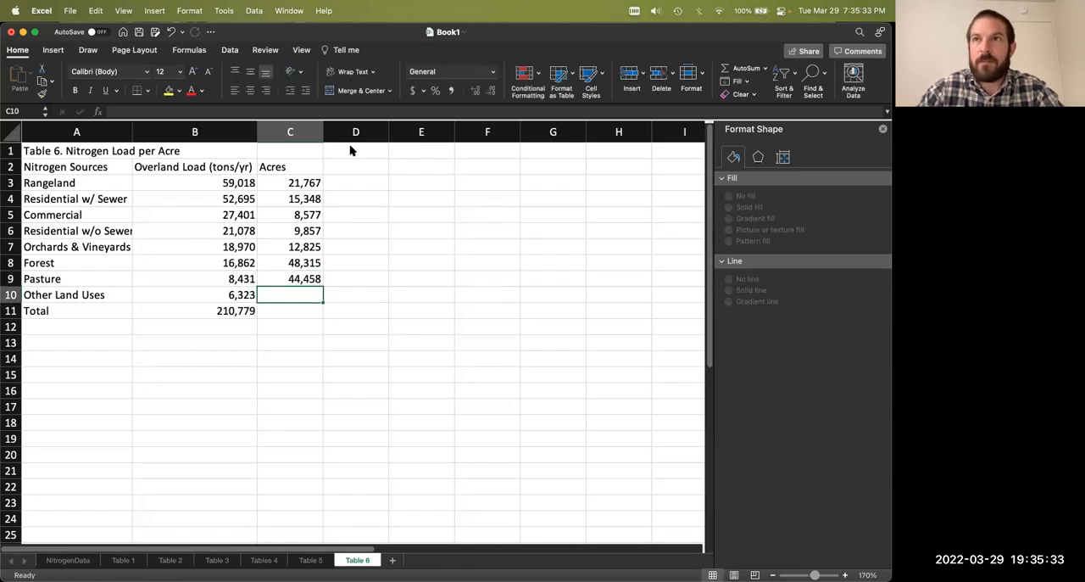
text(1,461)
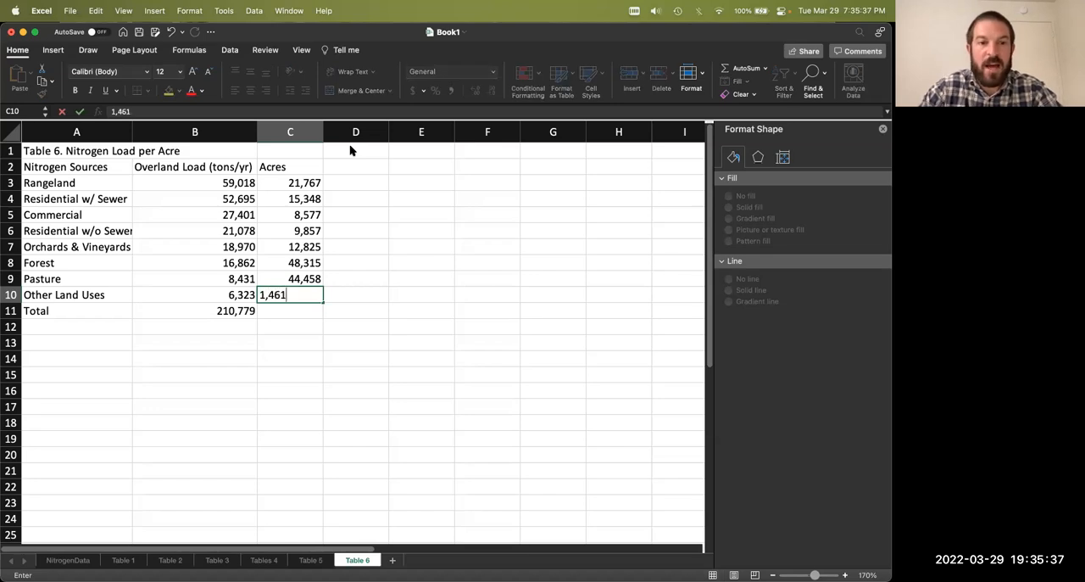
key(Return)
Step: Sum the acres C3:C10 in the Total row at C11
text(=sum()
drag(297, 182, 308, 295)
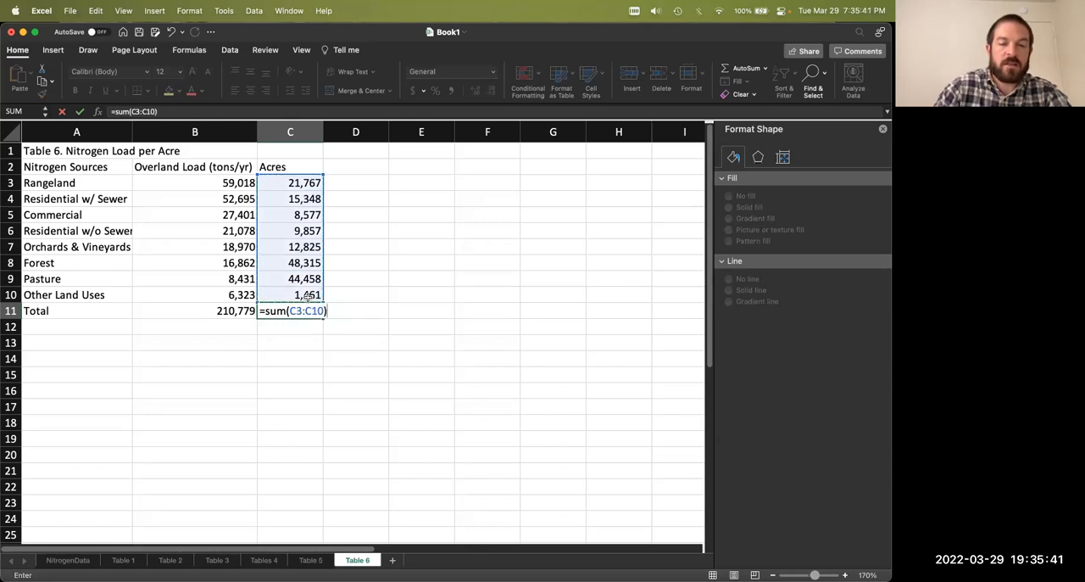
key(Return)
click(351, 313)
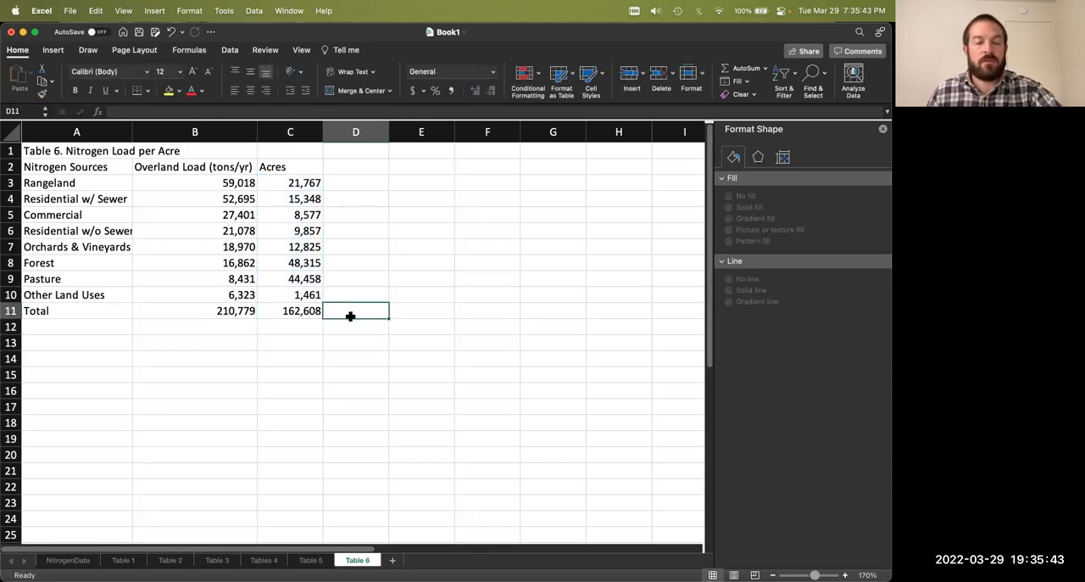
Step: Enter the column header "Nitrogen Tons/Yr/Acre" in D2 and widen column D to fit it
click(337, 166)
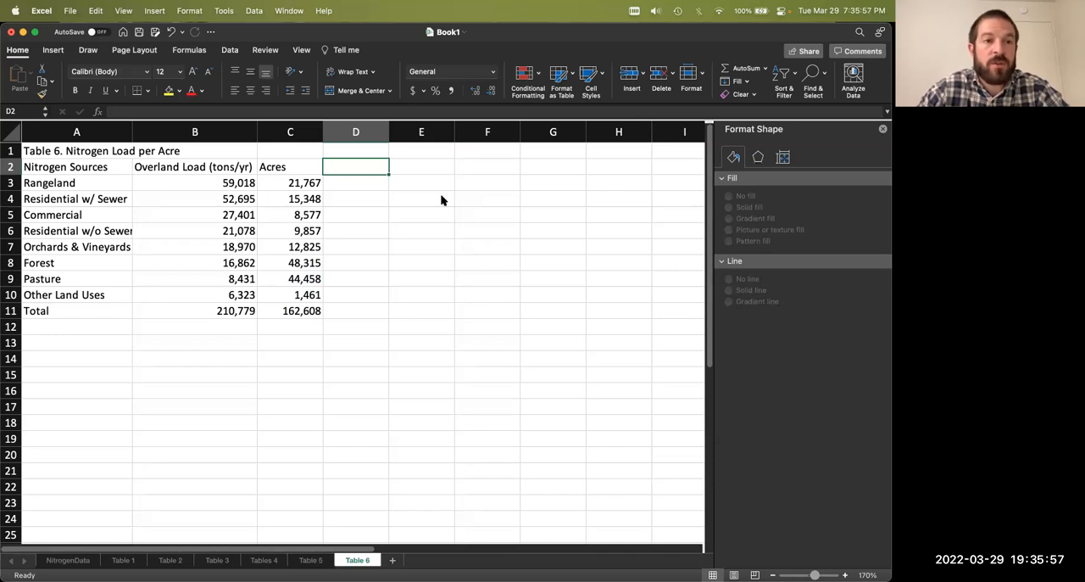
text(Nitrogen)
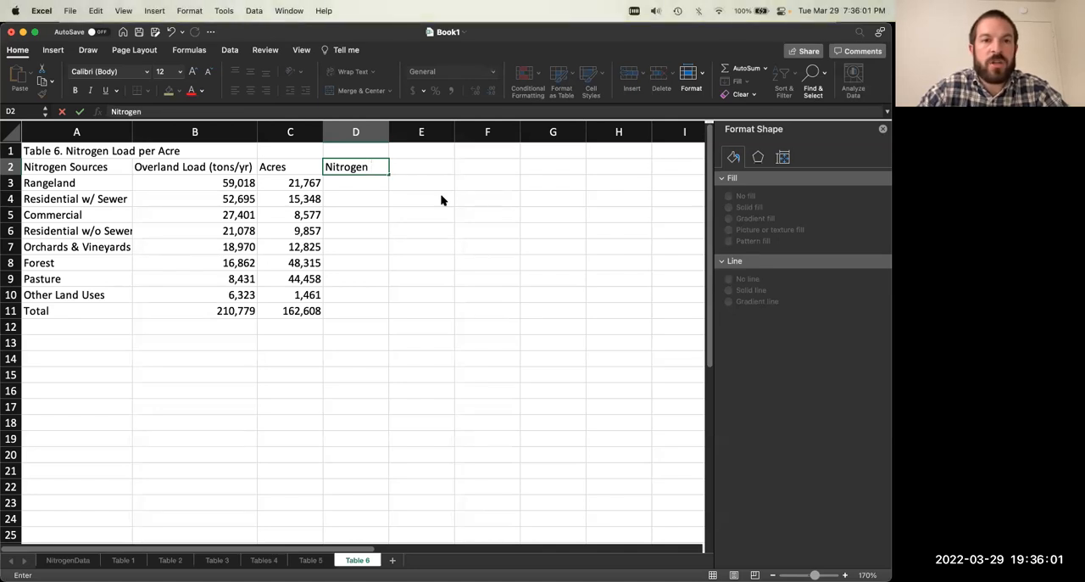
text( Tons/Yr/Acre)
key(Return)
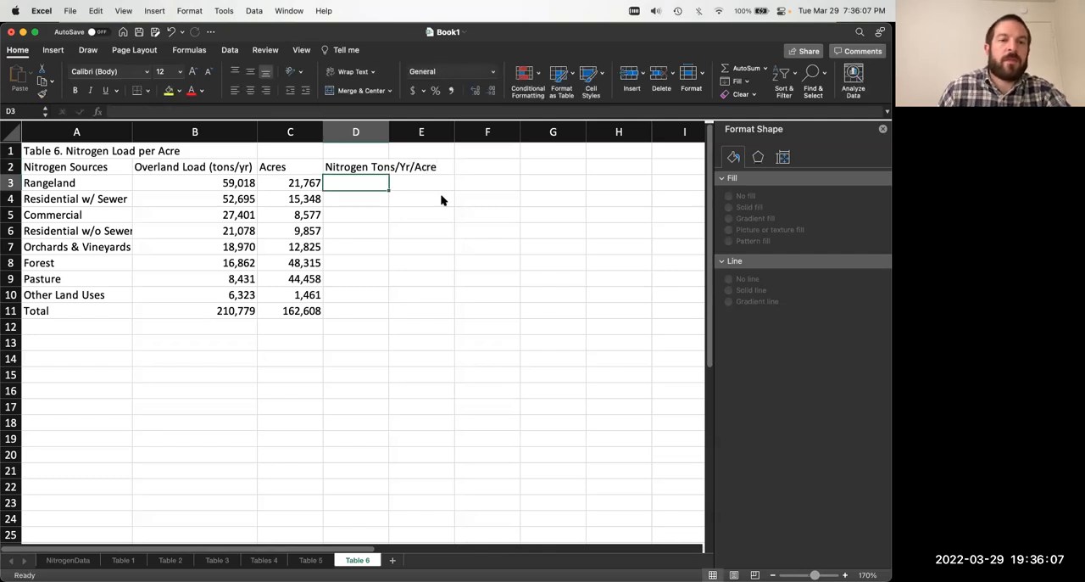
drag(389, 131, 438, 131)
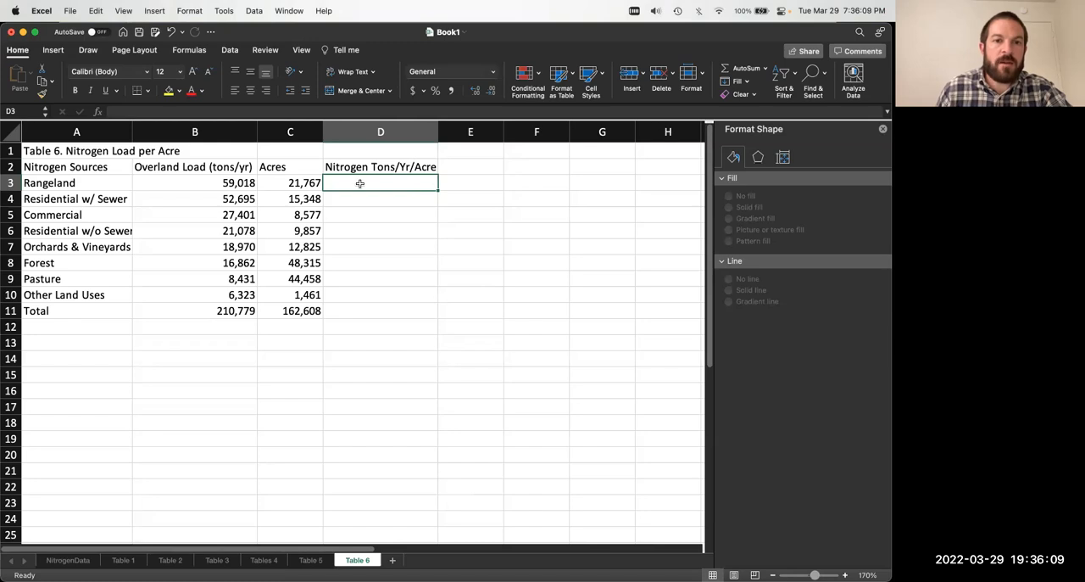
Step: Calculate load per acre in D3 with =B3/C3 and fill the formula down through the Total row, D11
text(=)
click(251, 183)
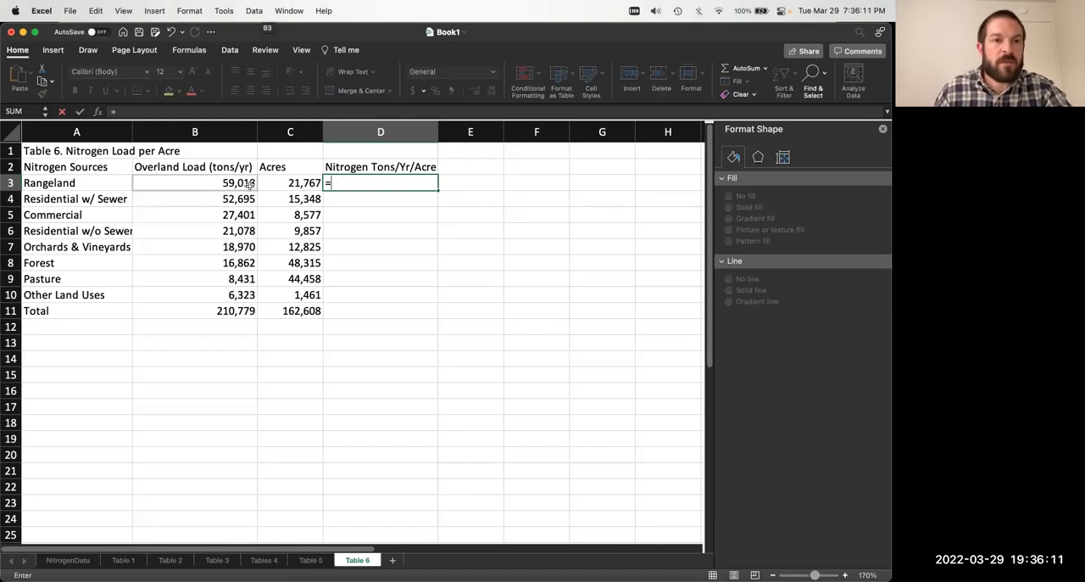
click(250, 183)
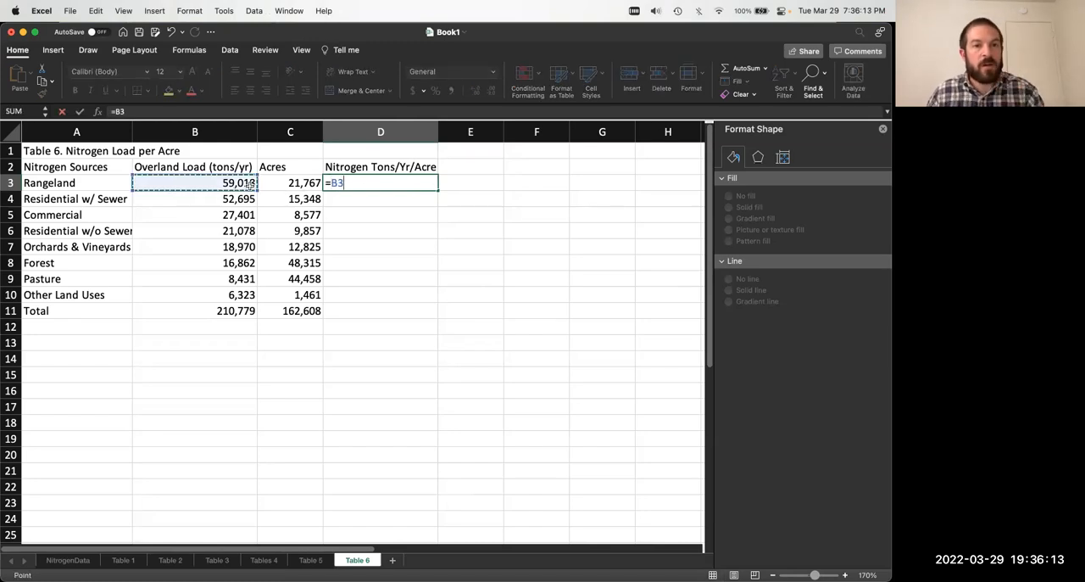
text(/)
click(284, 184)
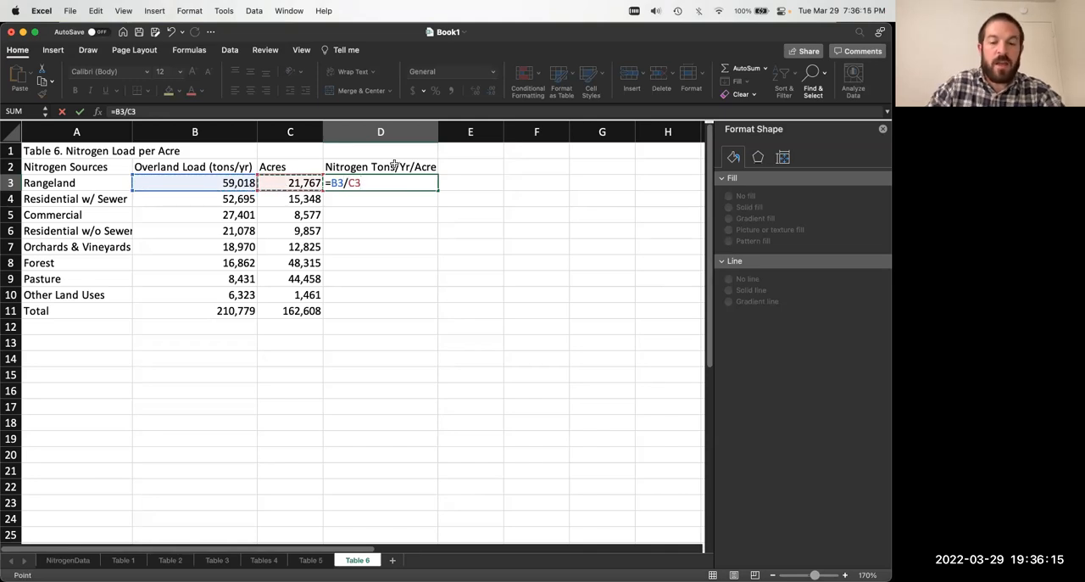
key(Return)
click(401, 183)
drag(433, 194, 441, 313)
Step: Format the per-acre values in D3:D11 as numbers with 2 decimal places and save the workbook
key(super+1)
click(333, 146)
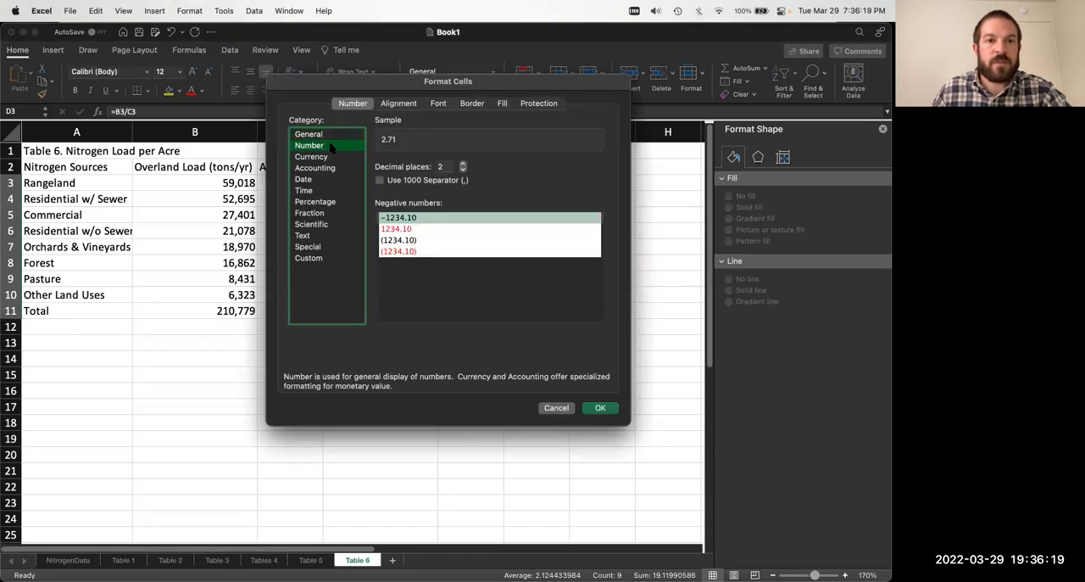
click(600, 408)
click(496, 359)
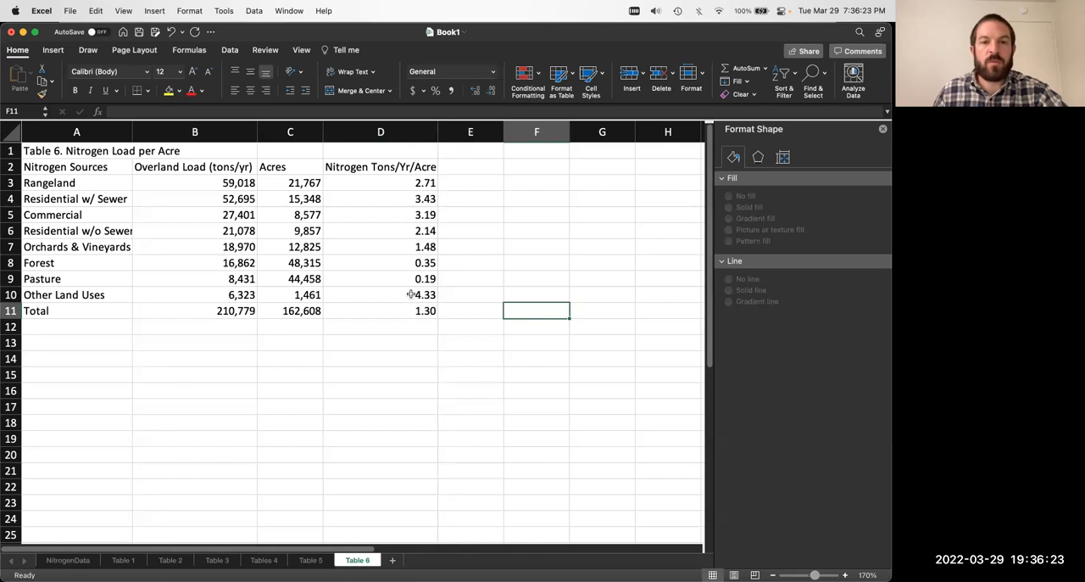
drag(373, 181, 405, 312)
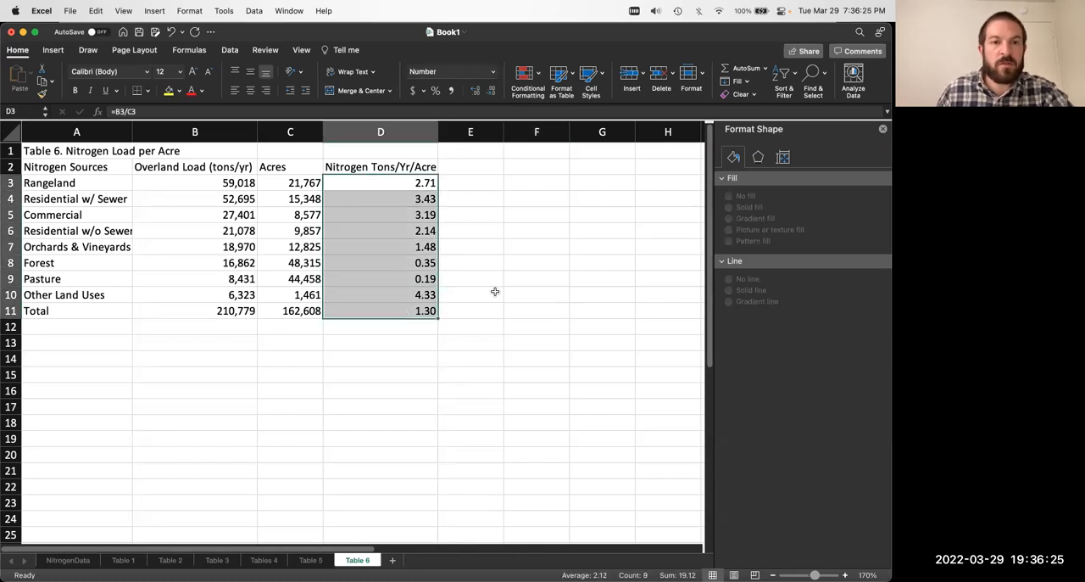
click(495, 292)
key(super+s)
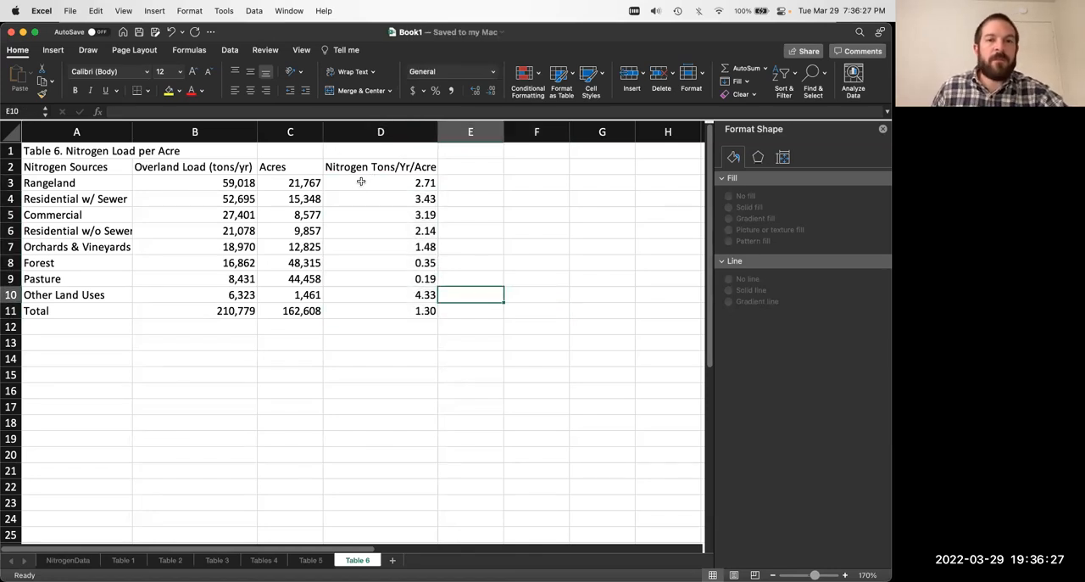
Step: Check the Rangeland per-acre formula in D3 against its load in B3 and its acres in C3
click(374, 183)
click(205, 186)
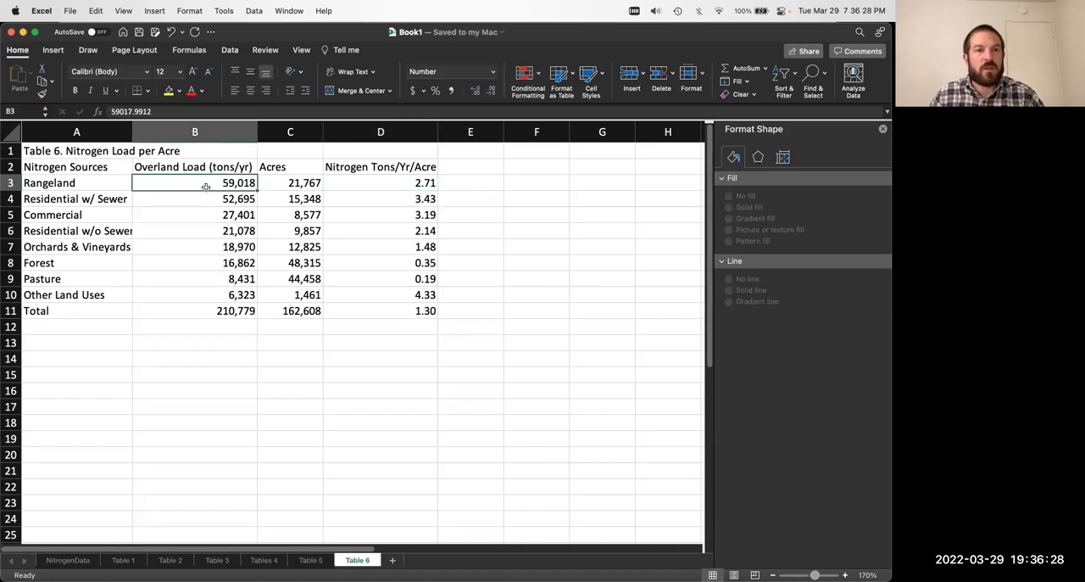
click(283, 184)
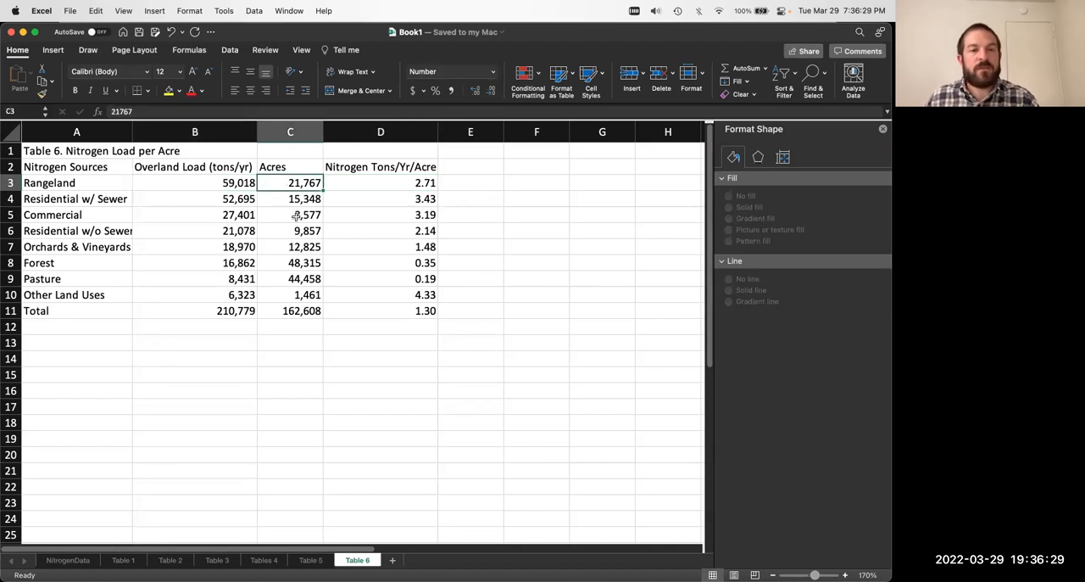
click(365, 184)
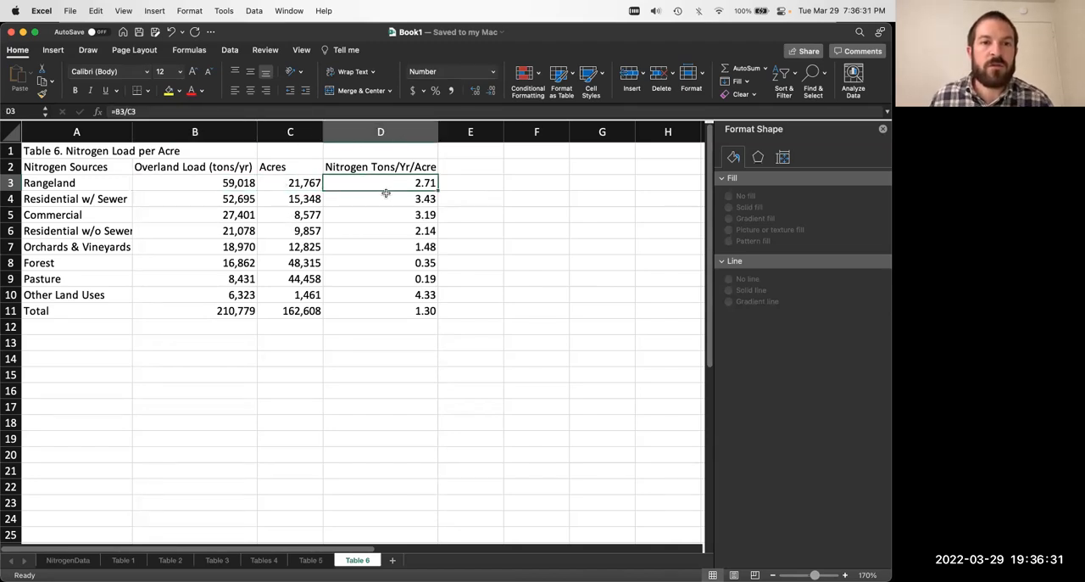
click(467, 245)
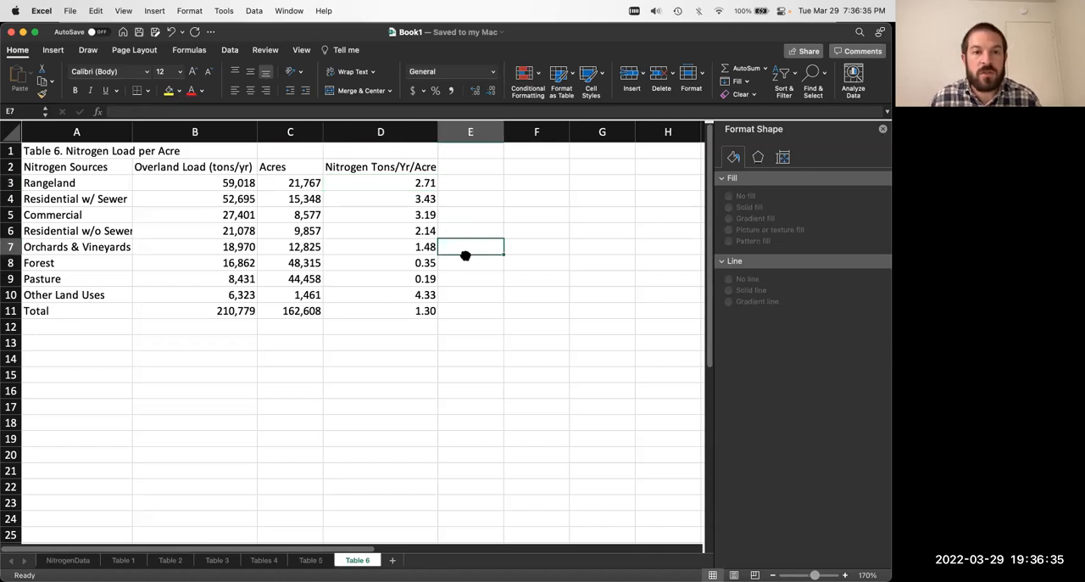
click(398, 183)
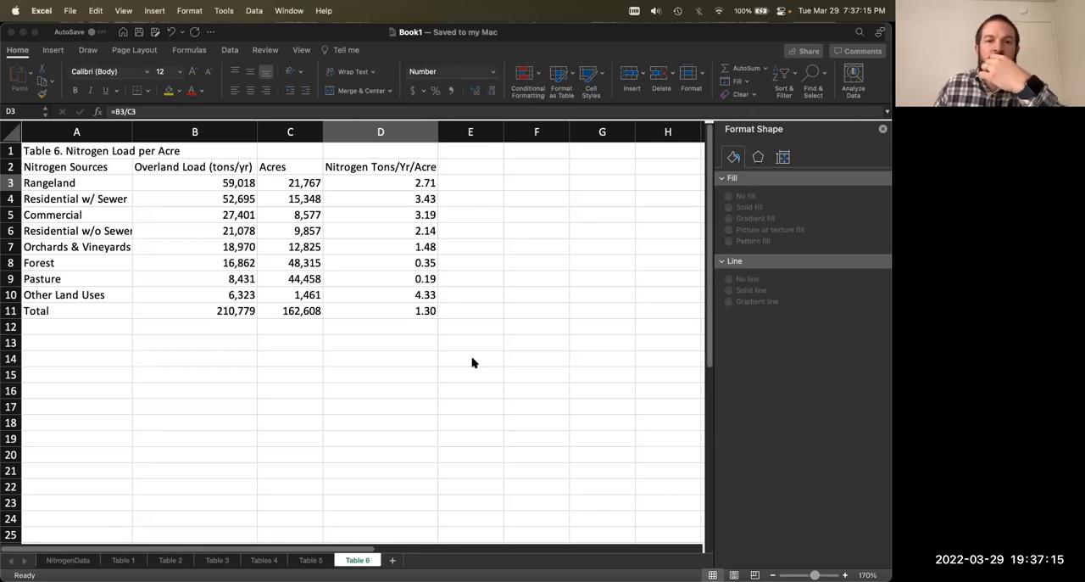
click(424, 185)
click(494, 201)
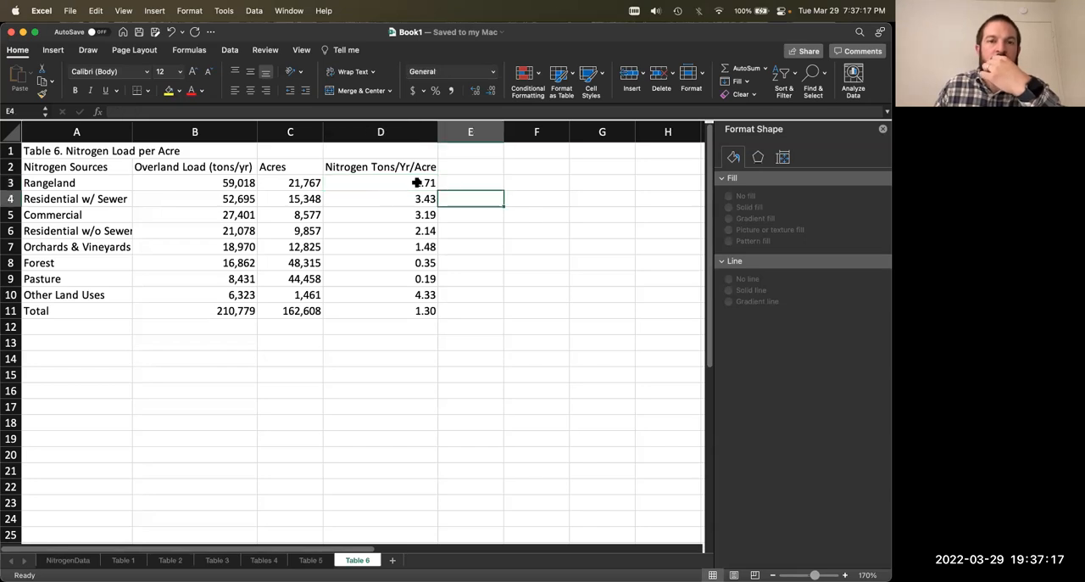
Step: Review the nitrogen tons per acre values in D3:D11, from Rangeland through Total
drag(409, 184, 415, 310)
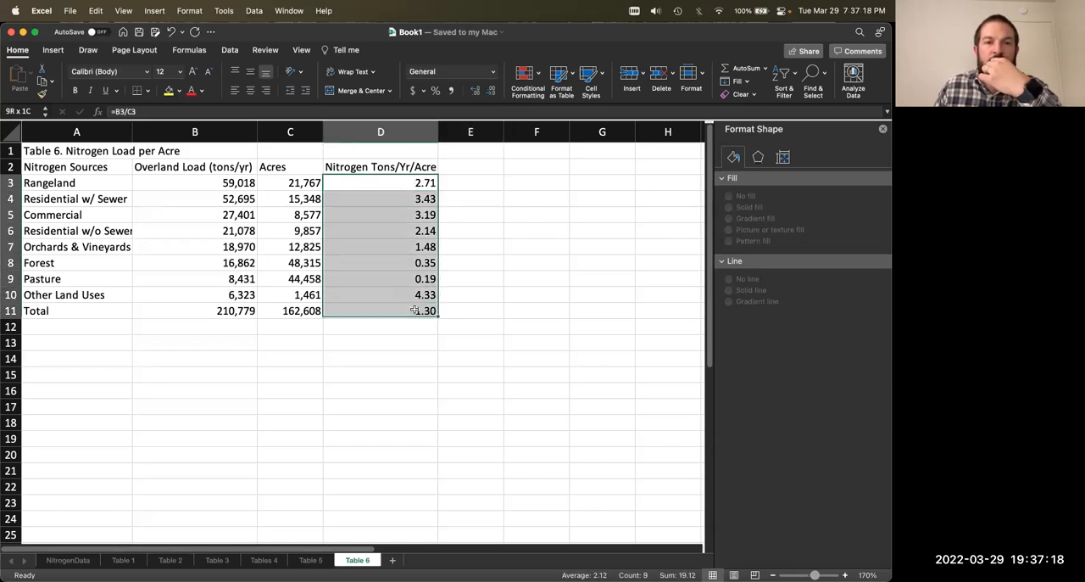
click(482, 307)
drag(408, 185, 416, 310)
click(473, 309)
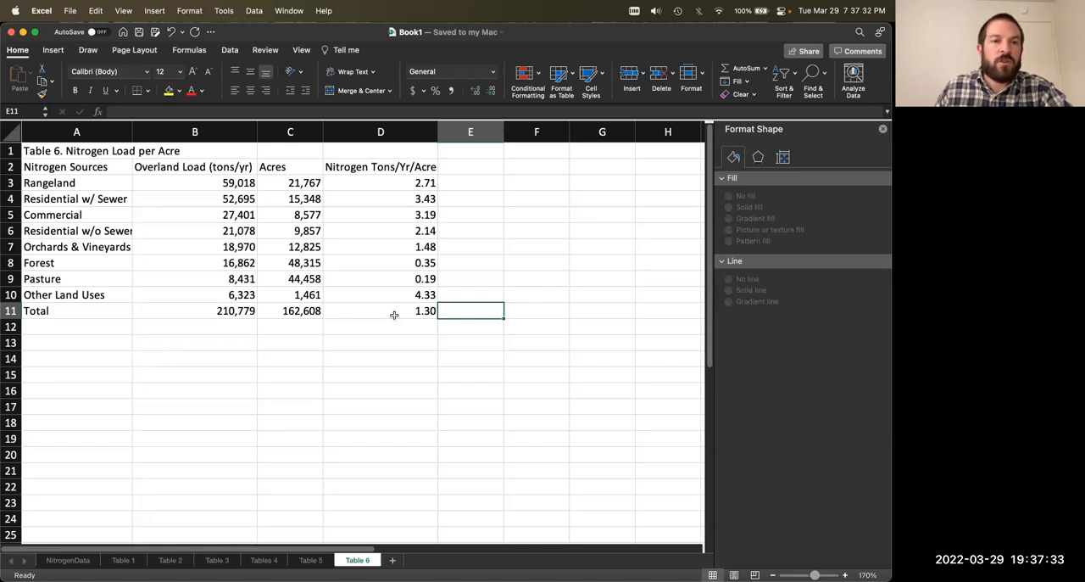
drag(394, 315, 119, 310)
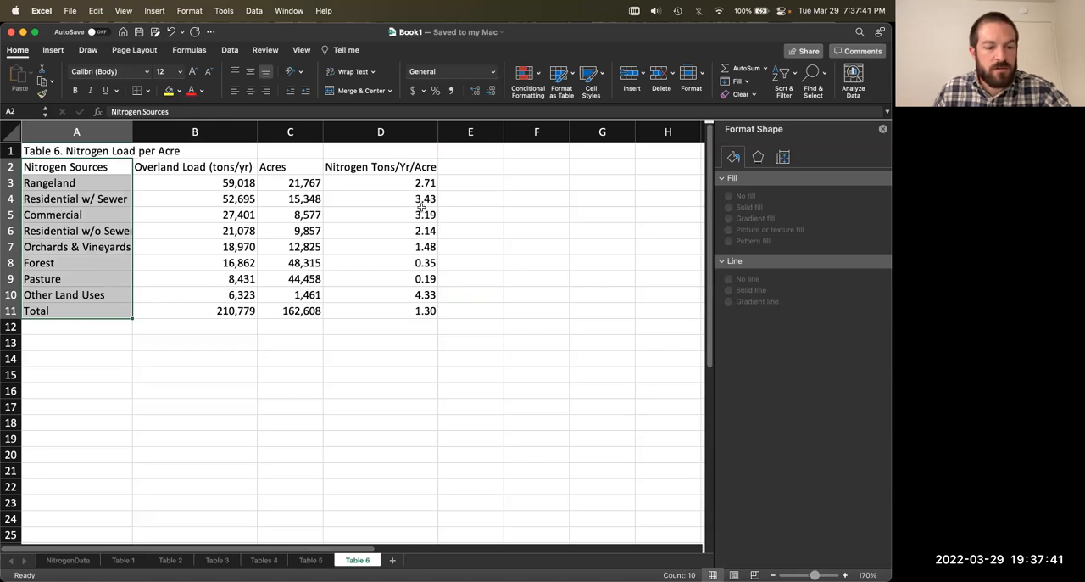
right_click(395, 163)
key(Escape)
drag(99, 167, 119, 310)
drag(392, 161, 371, 307)
super+drag(112, 166, 111, 313)
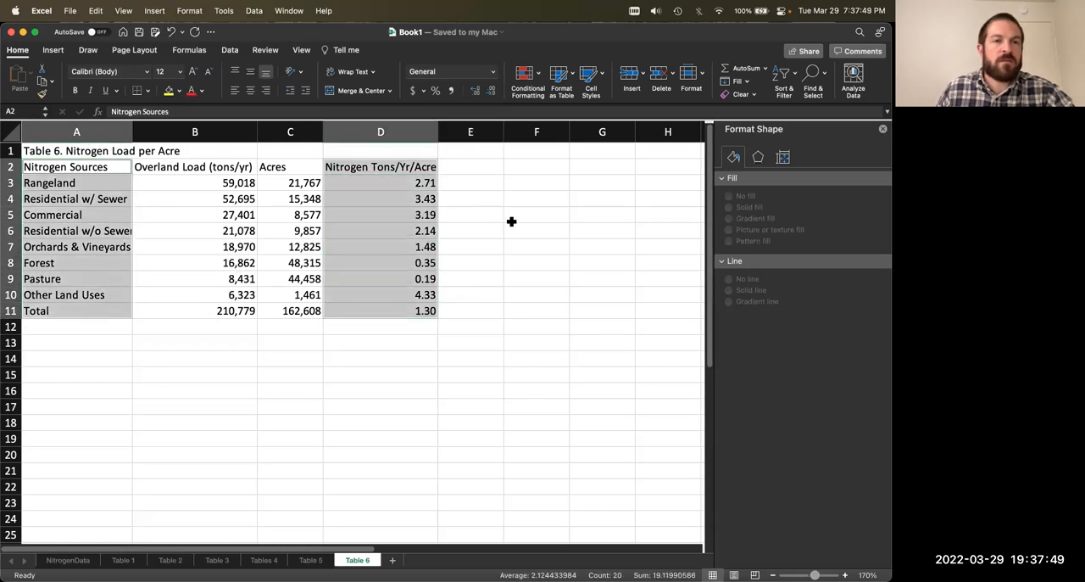
click(551, 246)
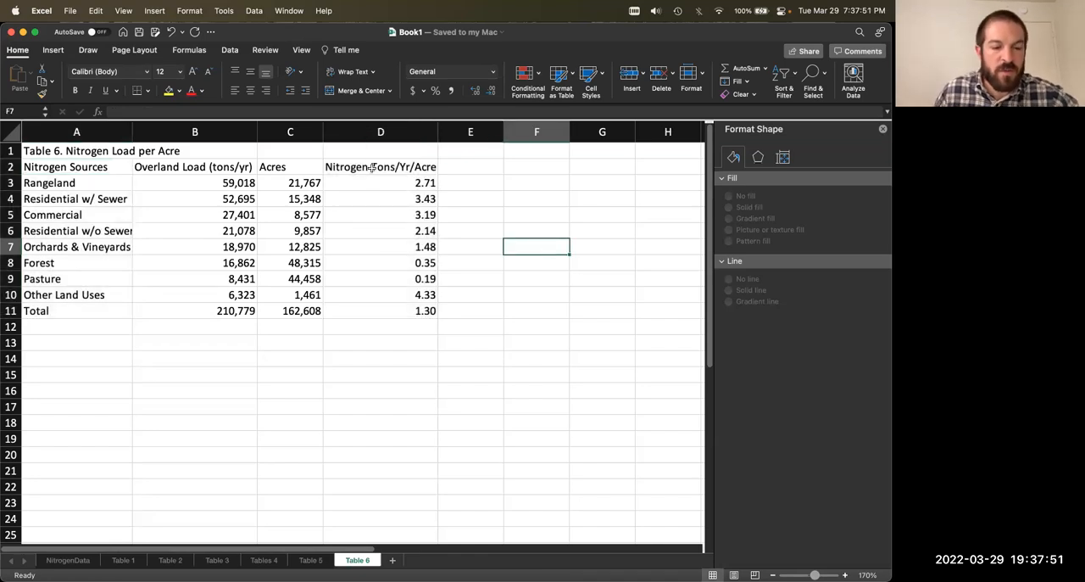
drag(373, 167, 396, 306)
super+drag(109, 168, 100, 311)
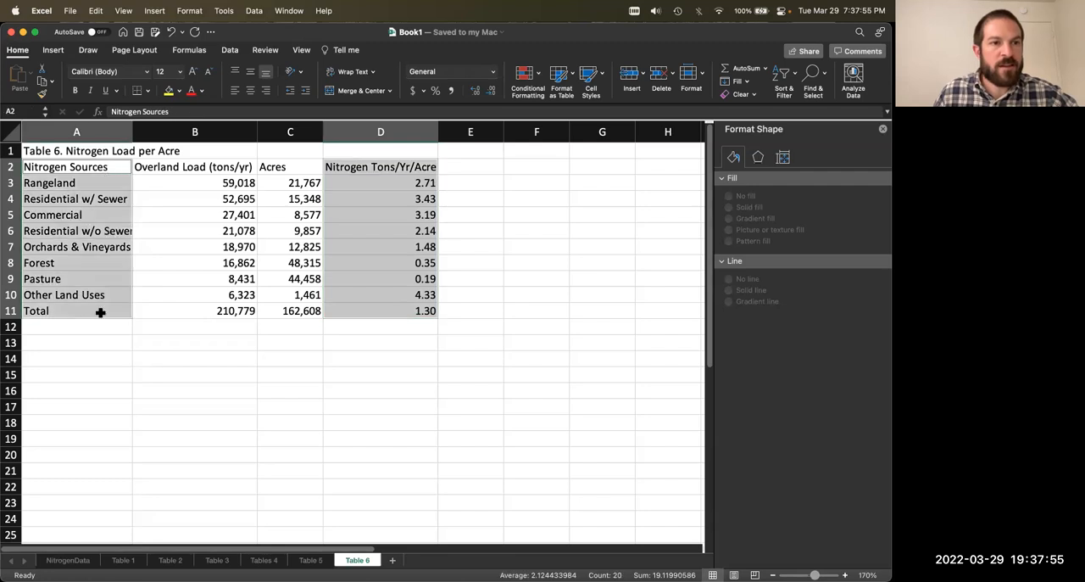
click(53, 49)
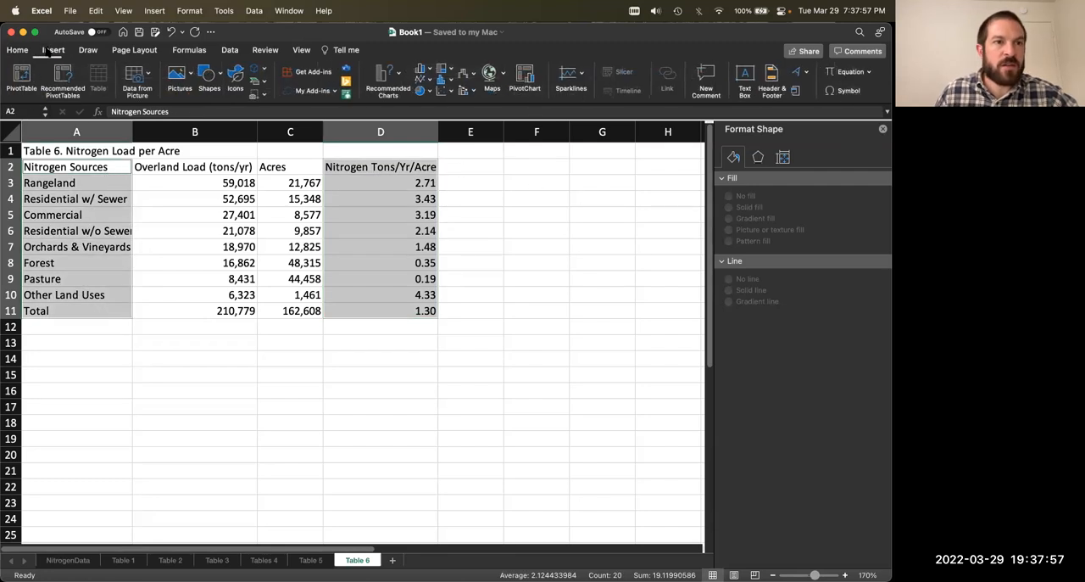
click(402, 77)
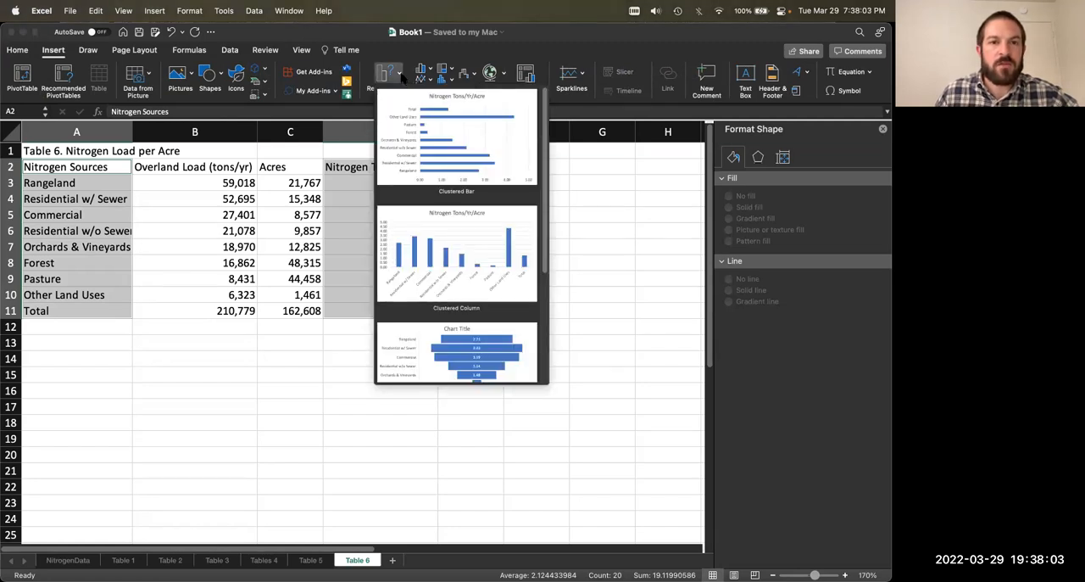
click(225, 215)
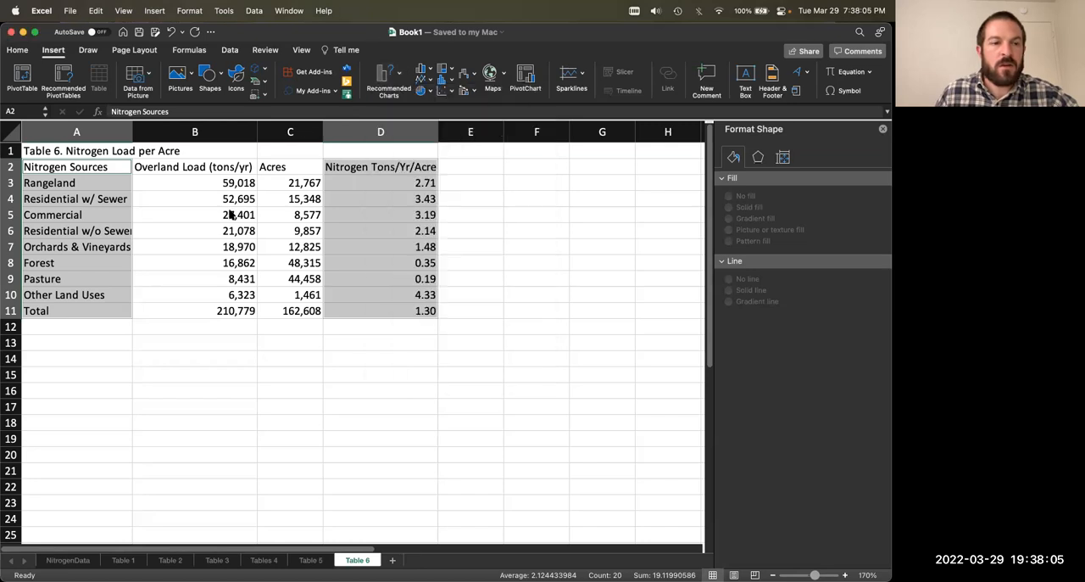
drag(68, 167, 91, 295)
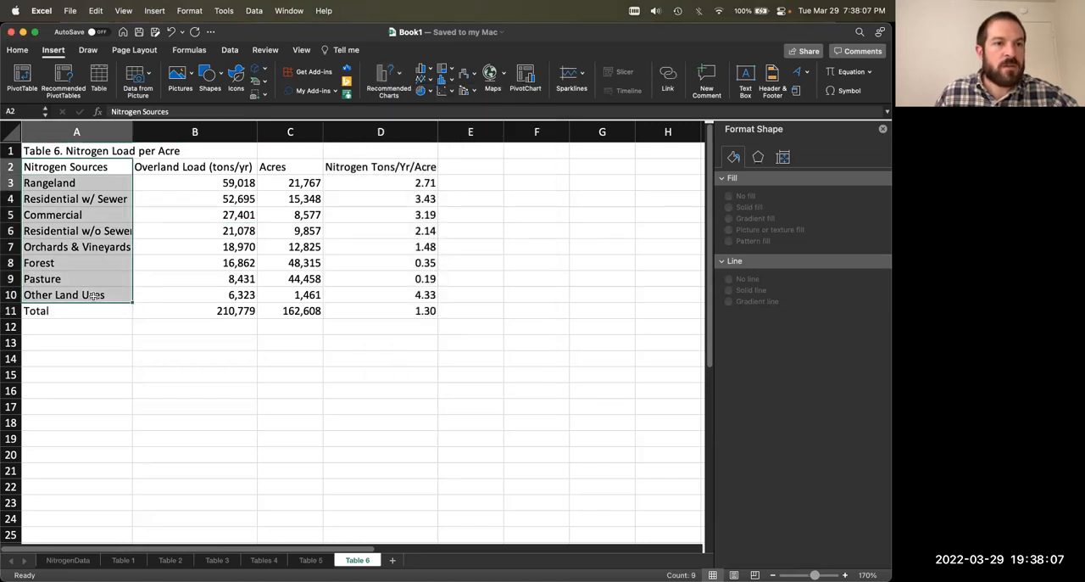
drag(356, 167, 372, 294)
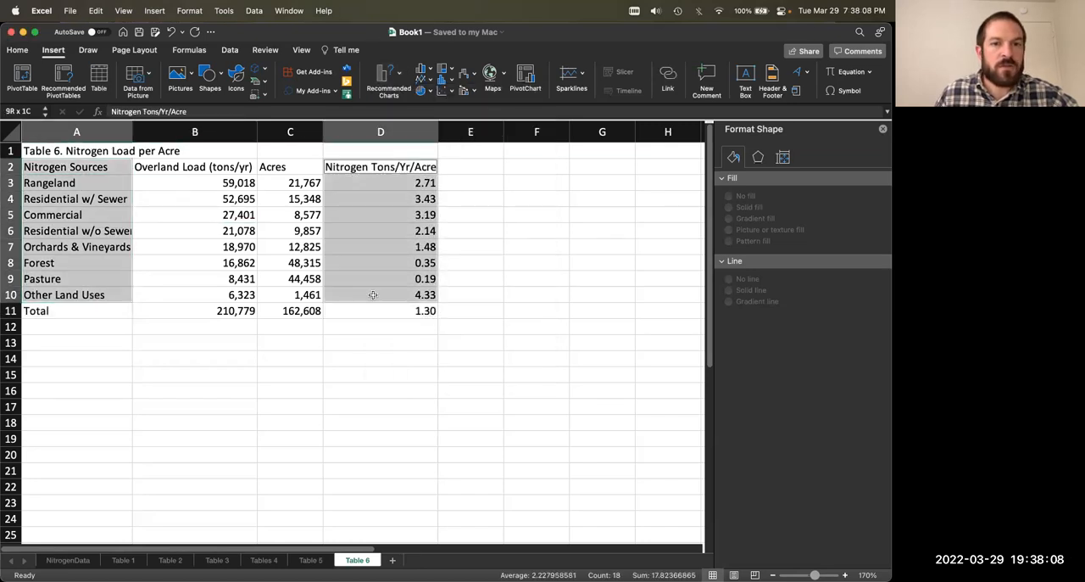
click(396, 77)
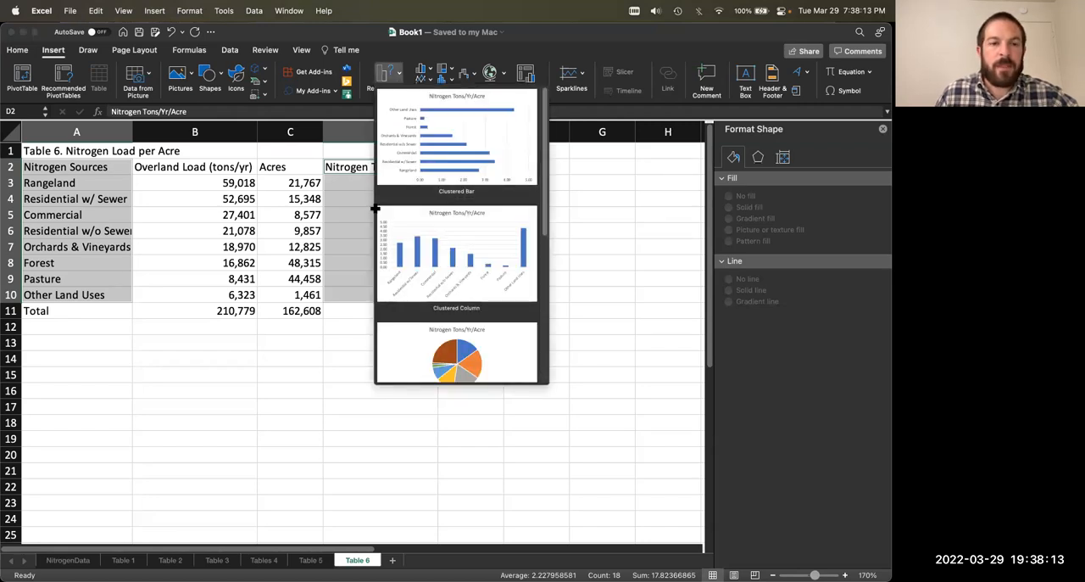
click(263, 333)
click(235, 283)
Step: Sort A2:D10 by Nitrogen Tons/Yr/Acre from largest to smallest, leaving the Total row out of the sort
drag(119, 167, 406, 295)
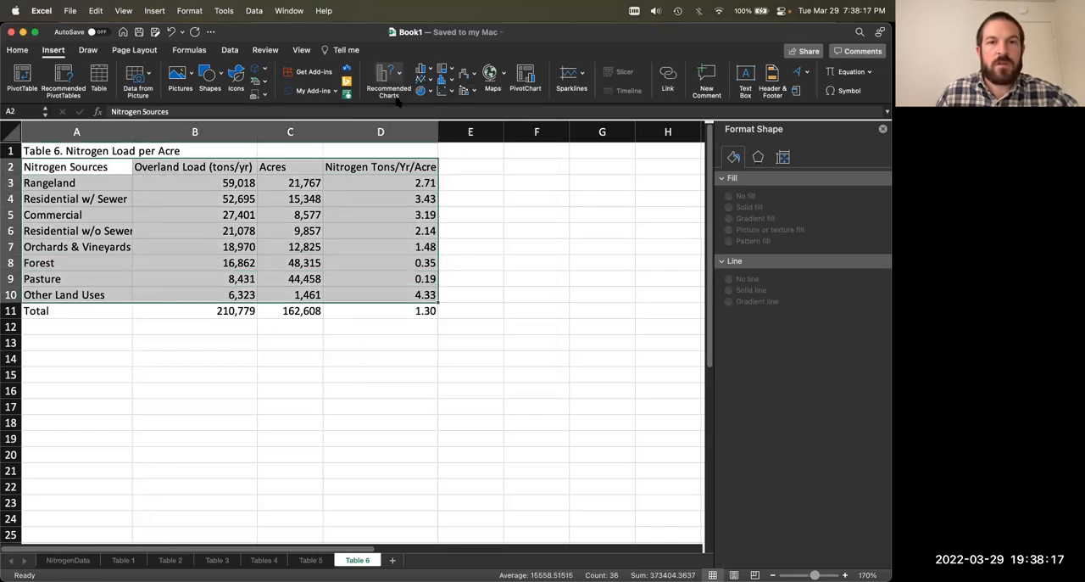
click(25, 50)
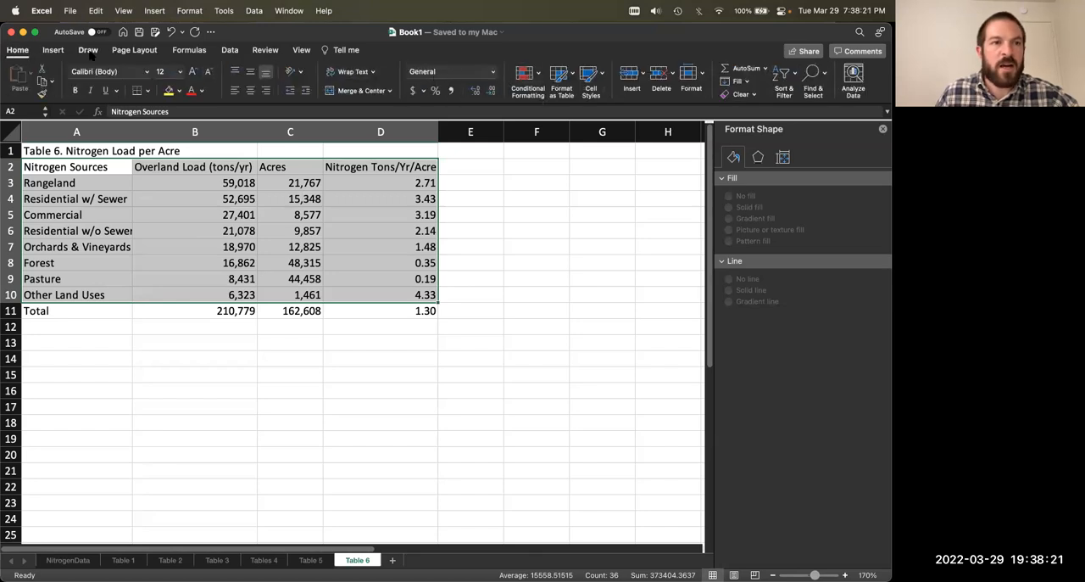
click(52, 50)
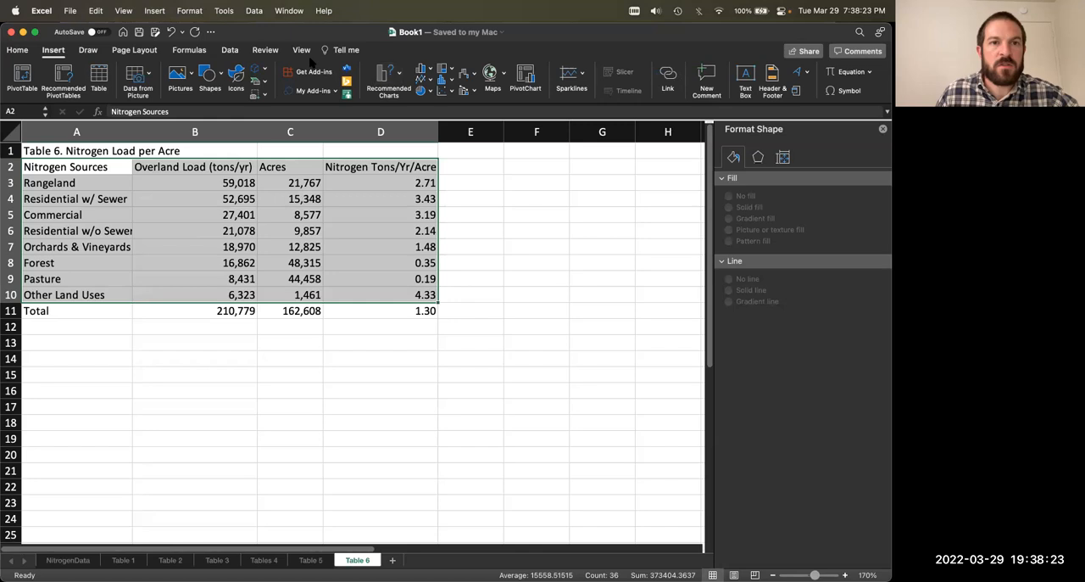
click(230, 50)
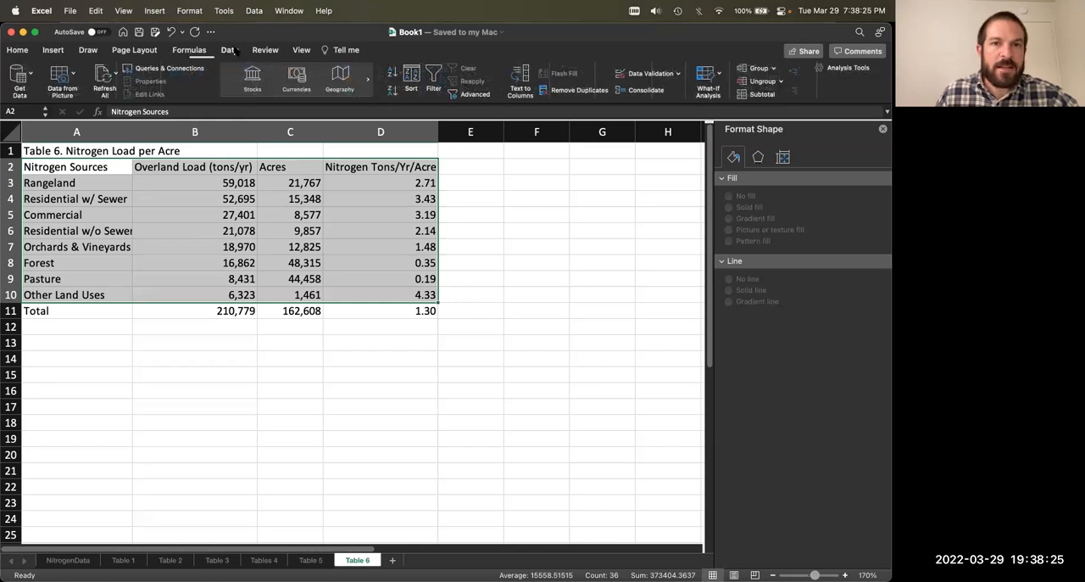
click(412, 80)
click(349, 92)
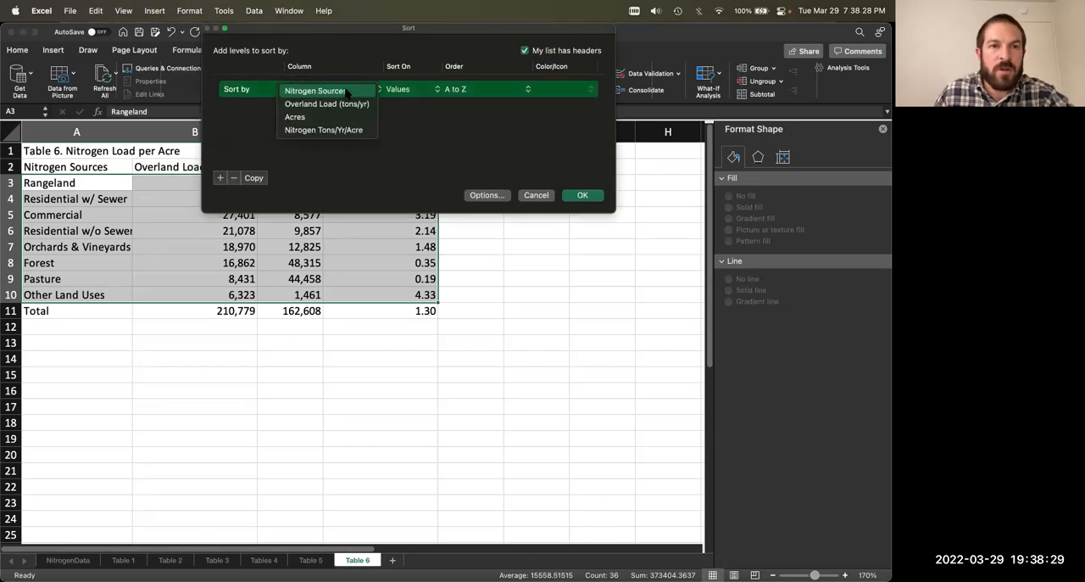
click(324, 129)
click(492, 90)
click(475, 103)
click(582, 196)
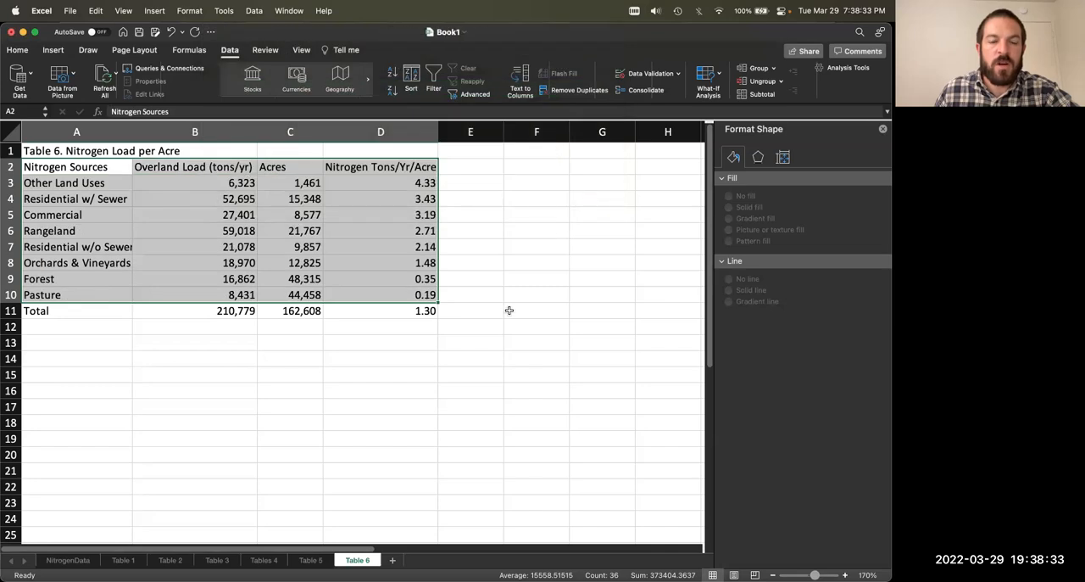
click(508, 310)
drag(81, 182, 407, 295)
click(504, 297)
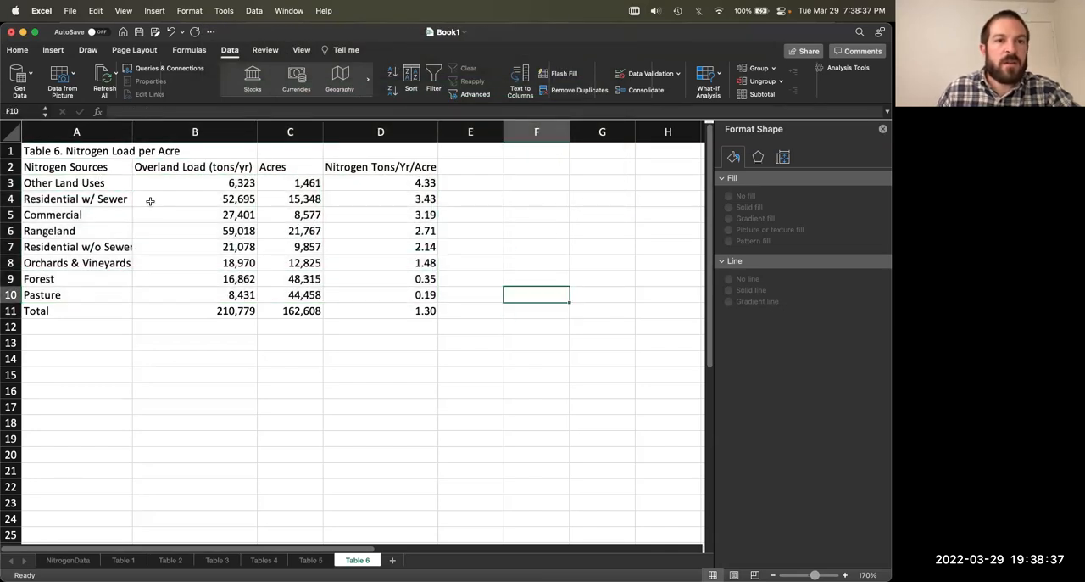
Step: Insert a clustered column chart of Nitrogen Tons/Yr/Acre by source from A2:A10 and D2:D10, excluding the Total row
drag(57, 182, 70, 296)
drag(69, 162, 74, 296)
drag(336, 174, 373, 294)
click(58, 50)
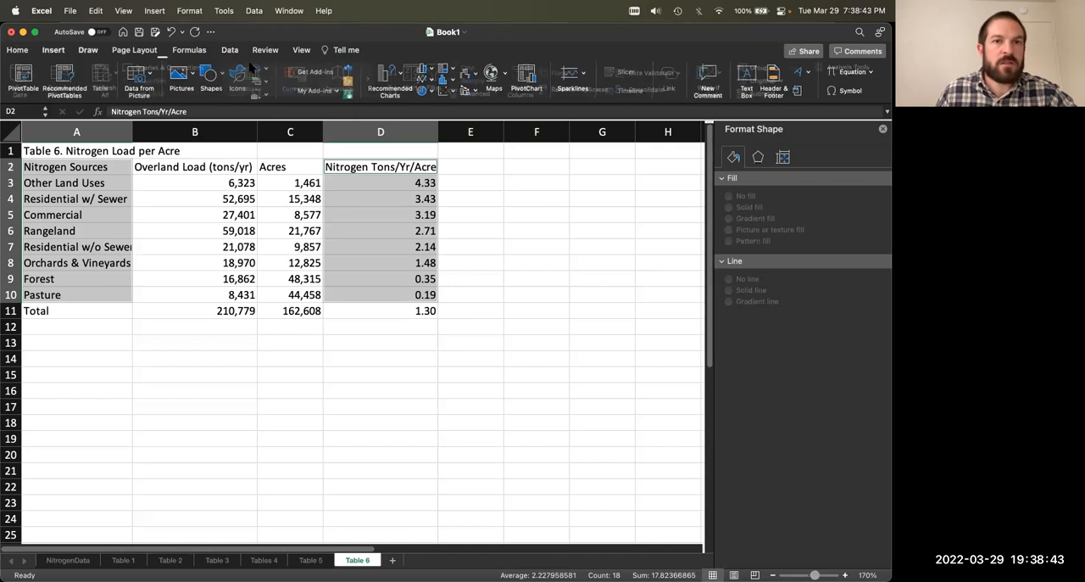
click(400, 74)
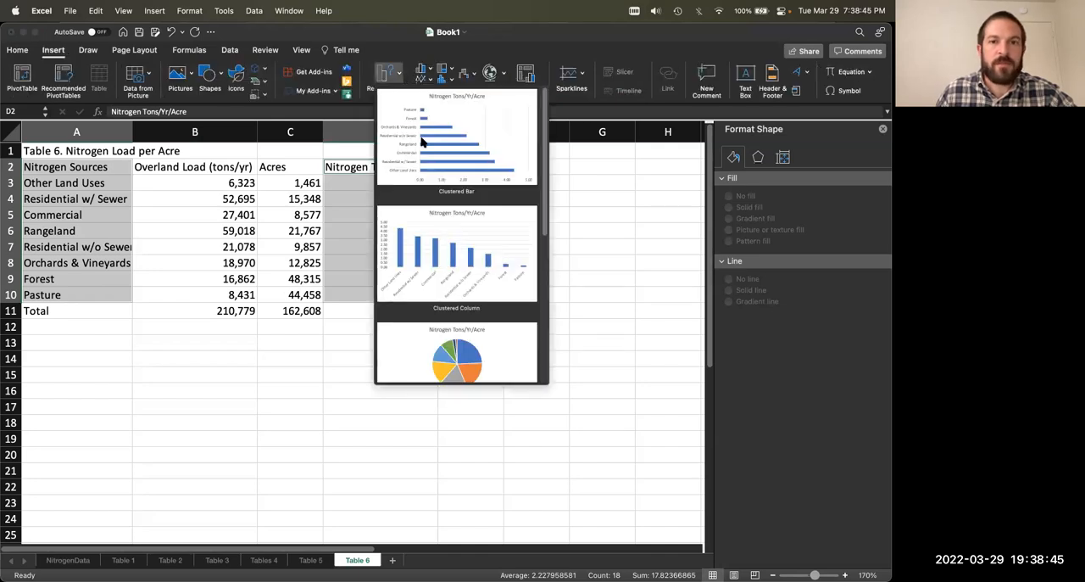
click(447, 238)
Step: Place the chart directly below the table and enlarge it to span about columns A to H and rows 12 to 35
drag(254, 255, 117, 352)
scroll(331, 271, down, 5)
scroll(331, 271, down, 2)
drag(400, 315, 682, 531)
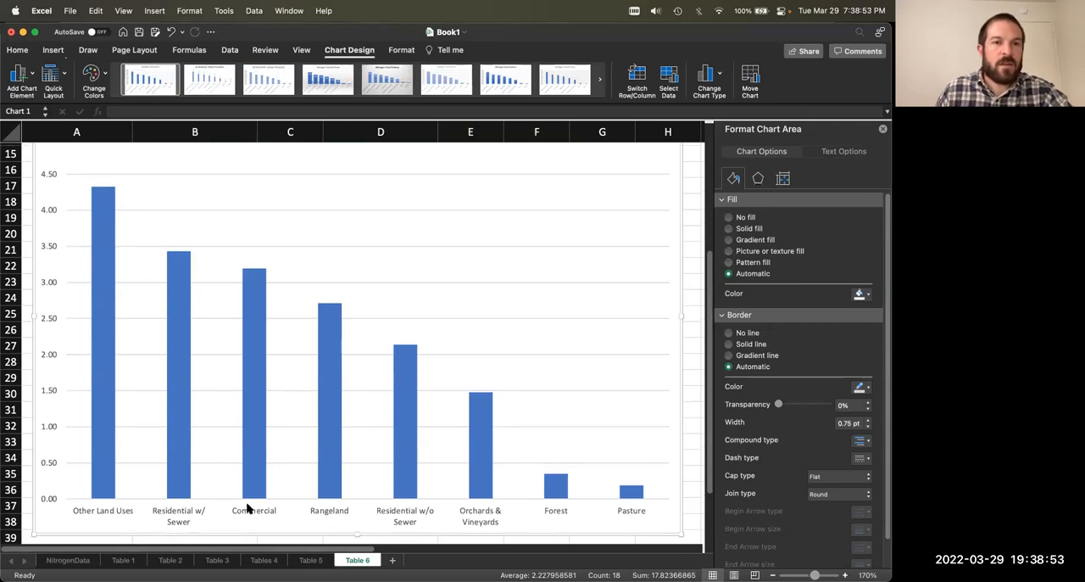
scroll(246, 508, up, 4)
scroll(393, 242, down, 4)
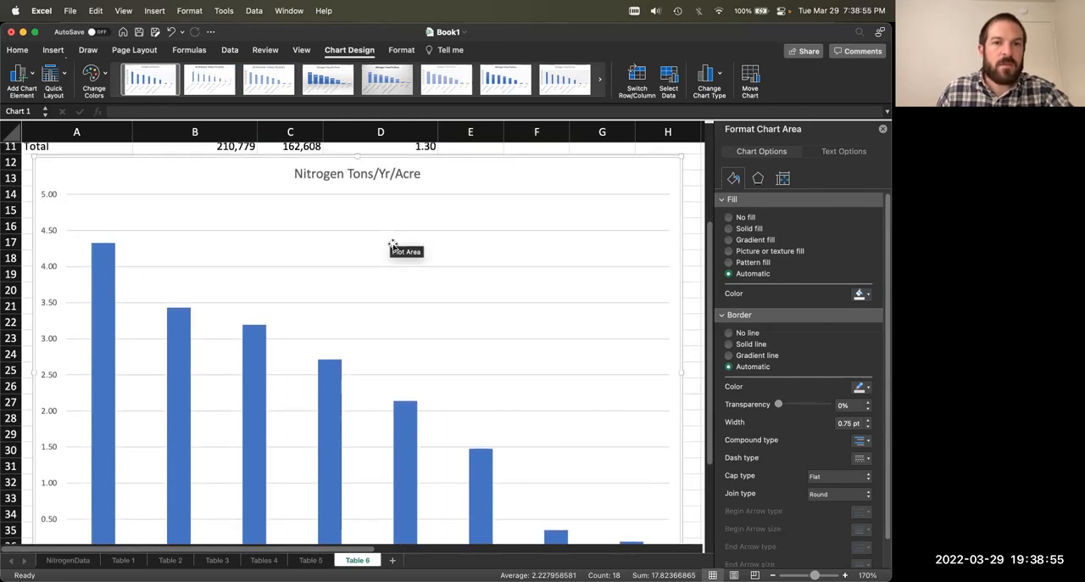
drag(680, 524, 667, 459)
scroll(566, 400, up, 5)
scroll(566, 399, down, 1)
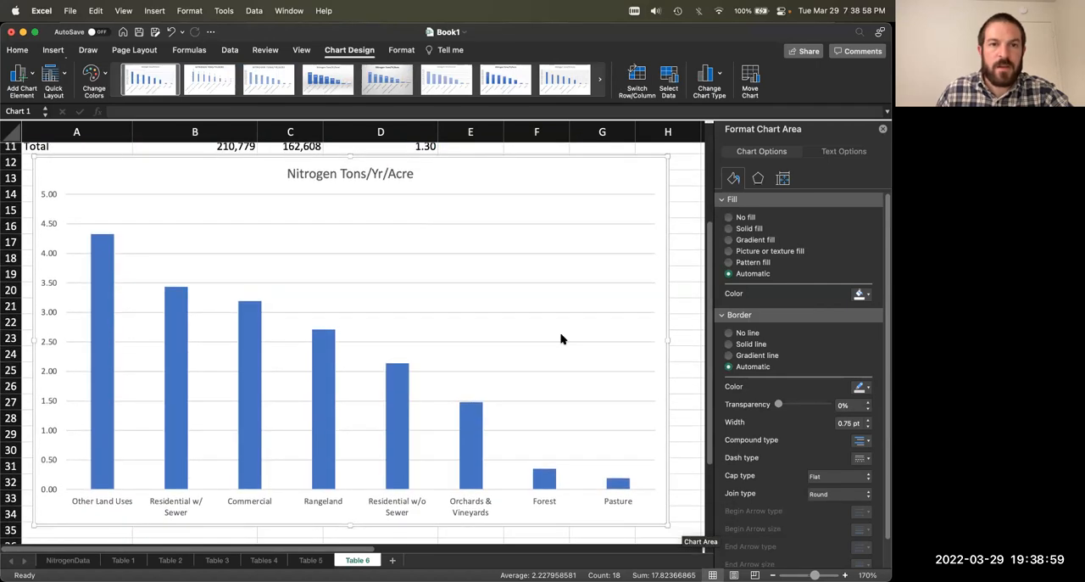
Step: Extend the chart title to read "Nitrogen Tons/Yr/Acre by Land Cover"
click(364, 175)
double_click(317, 173)
click(413, 174)
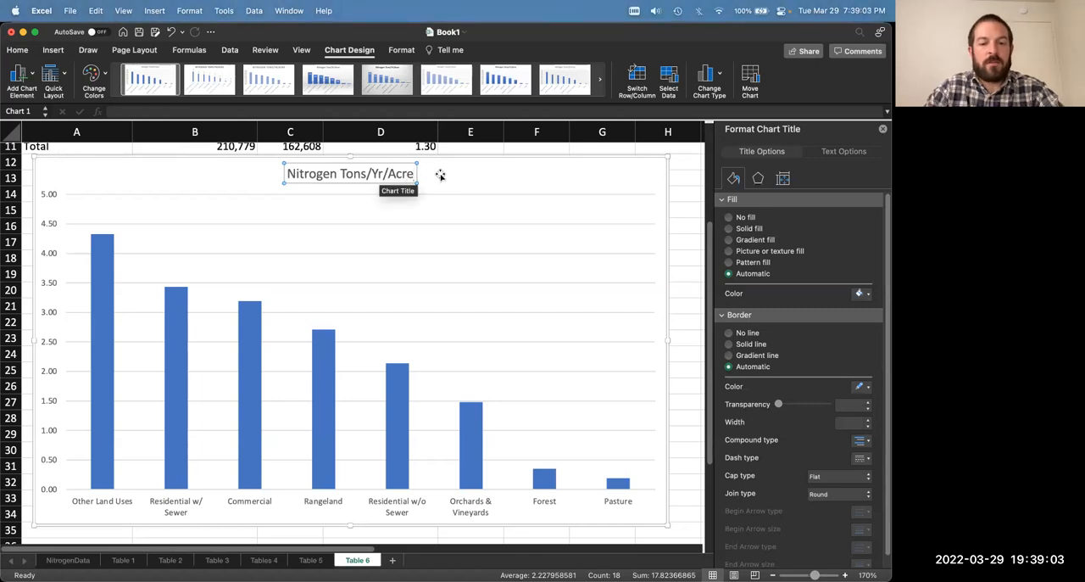
text(by)
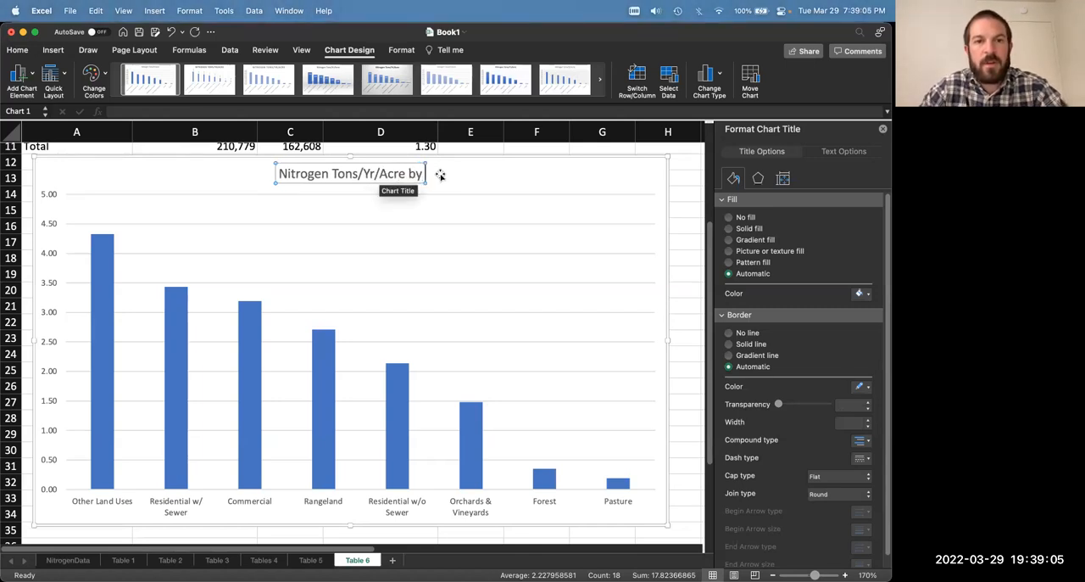
text( Land Cover)
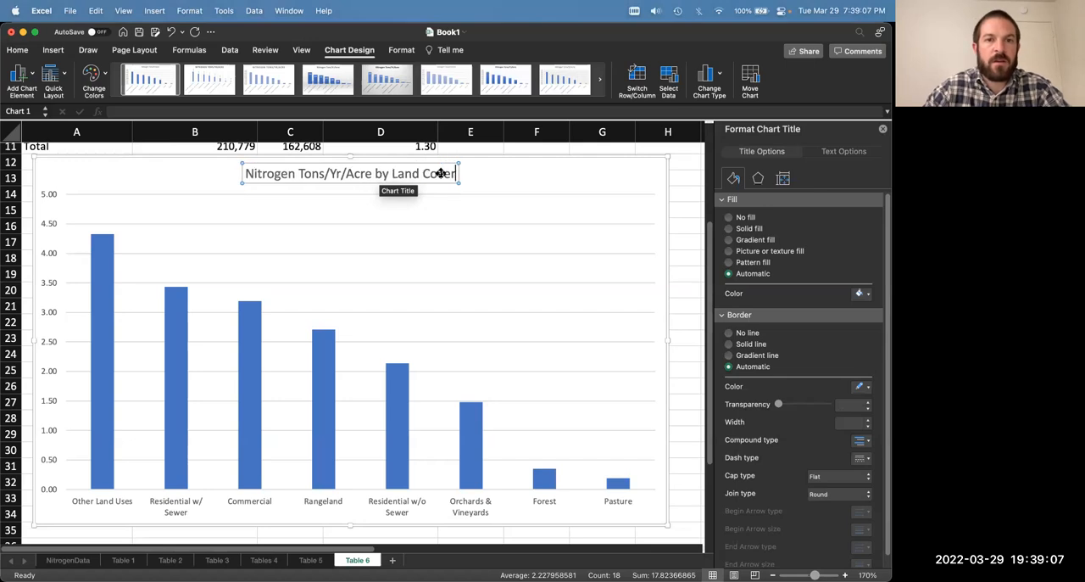
click(130, 173)
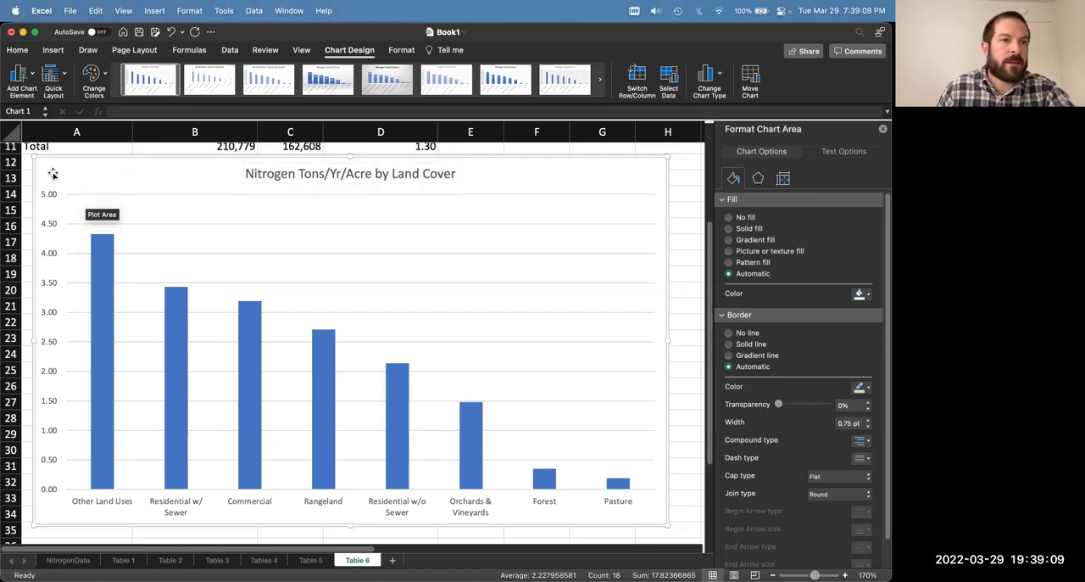
Step: Add a primary horizontal axis title reading "Overland Discharge Sources"
click(22, 78)
mouse_move(51, 113)
click(170, 112)
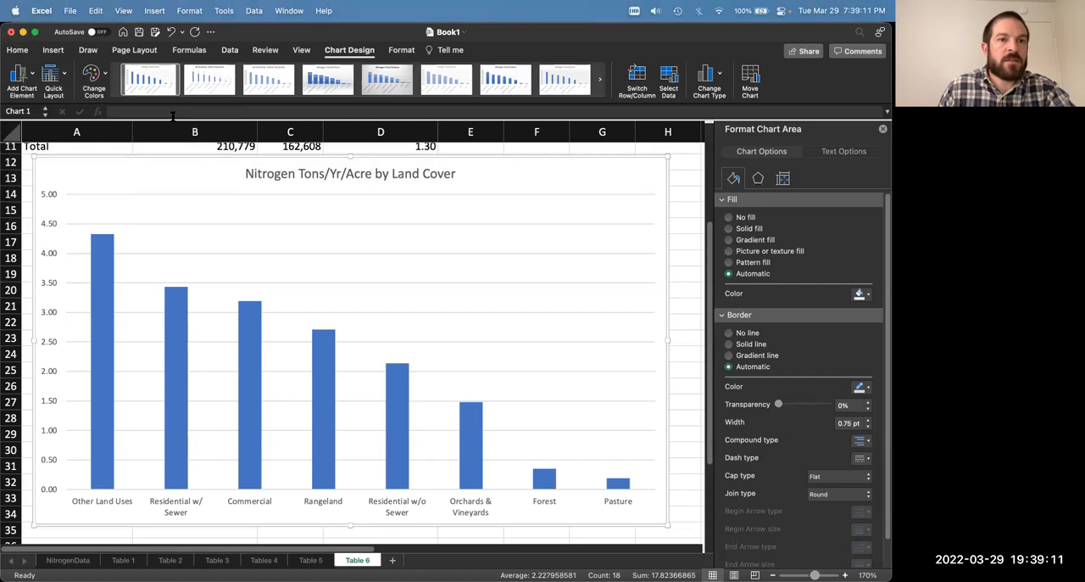
double_click(362, 507)
triple_click(362, 506)
text(Load Source)
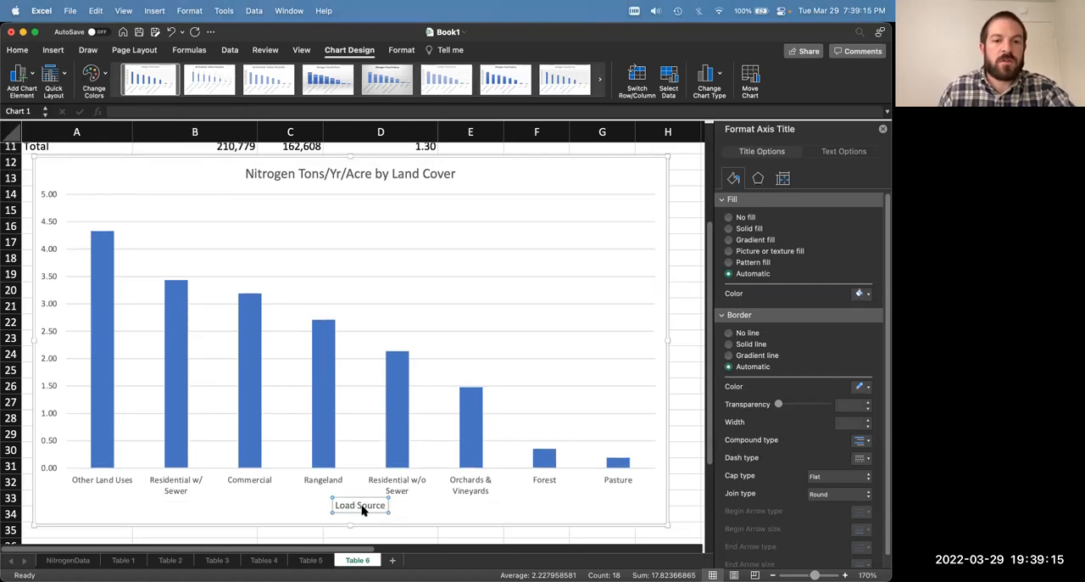
triple_click(362, 506)
text(Land Cover)
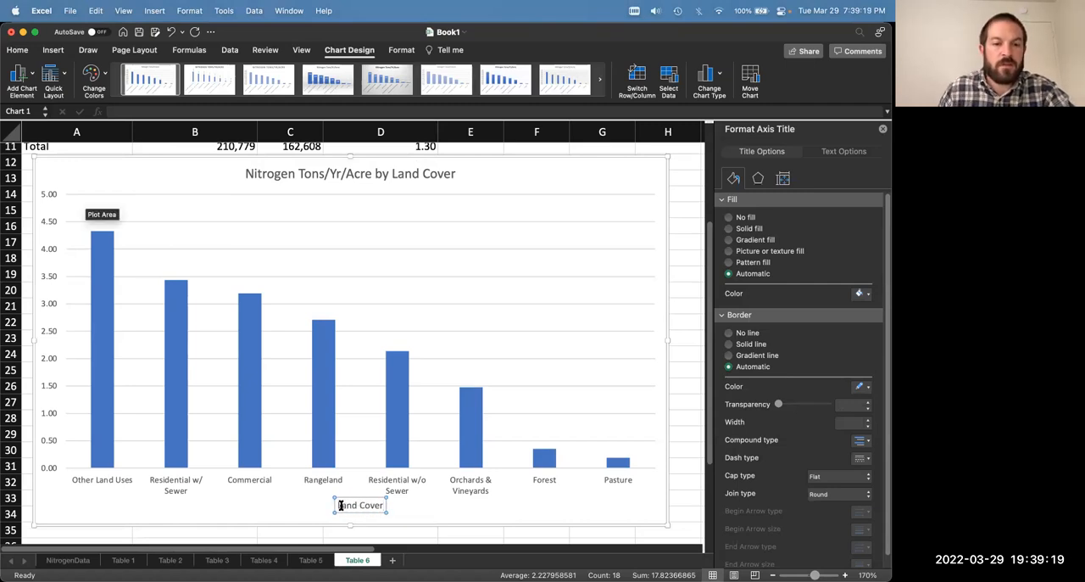
drag(337, 506, 387, 506)
text(Overland Discharge Sources)
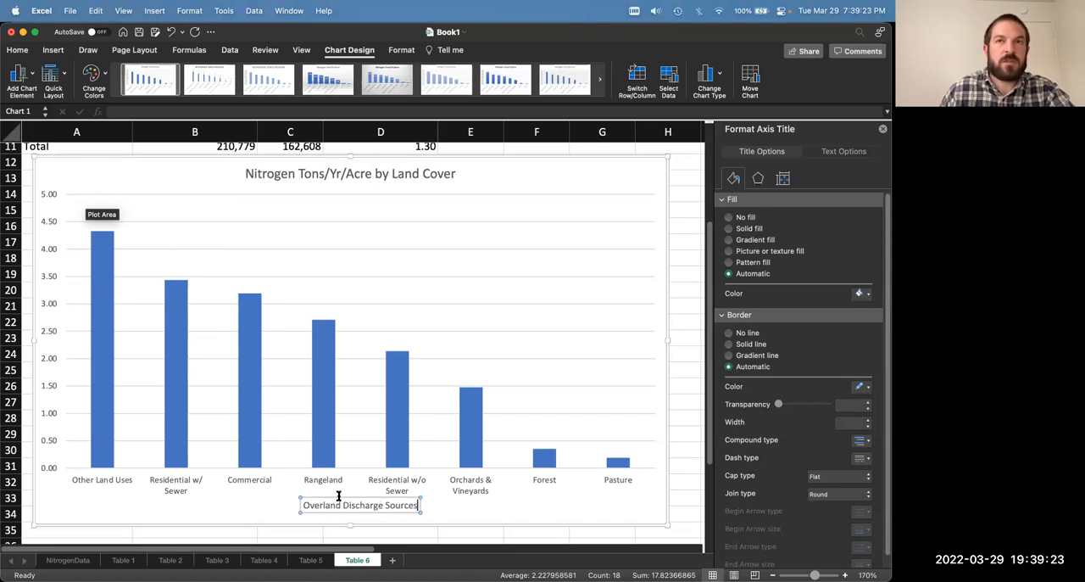
click(202, 195)
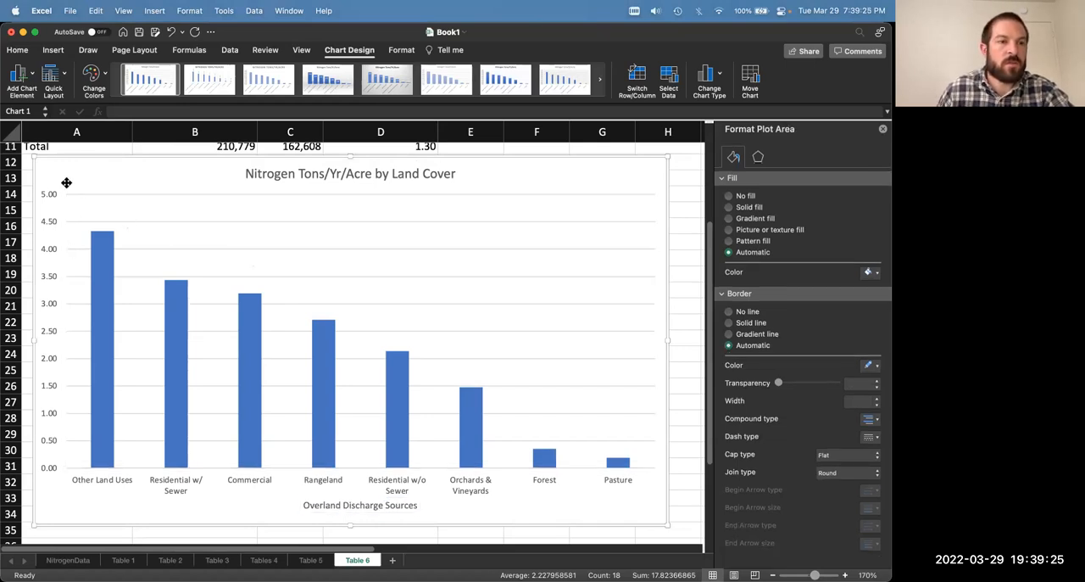
Step: Add a primary vertical axis title reading "Nitrogen (tons/yr/acre)" to the Table 6 chart
click(32, 78)
mouse_move(53, 107)
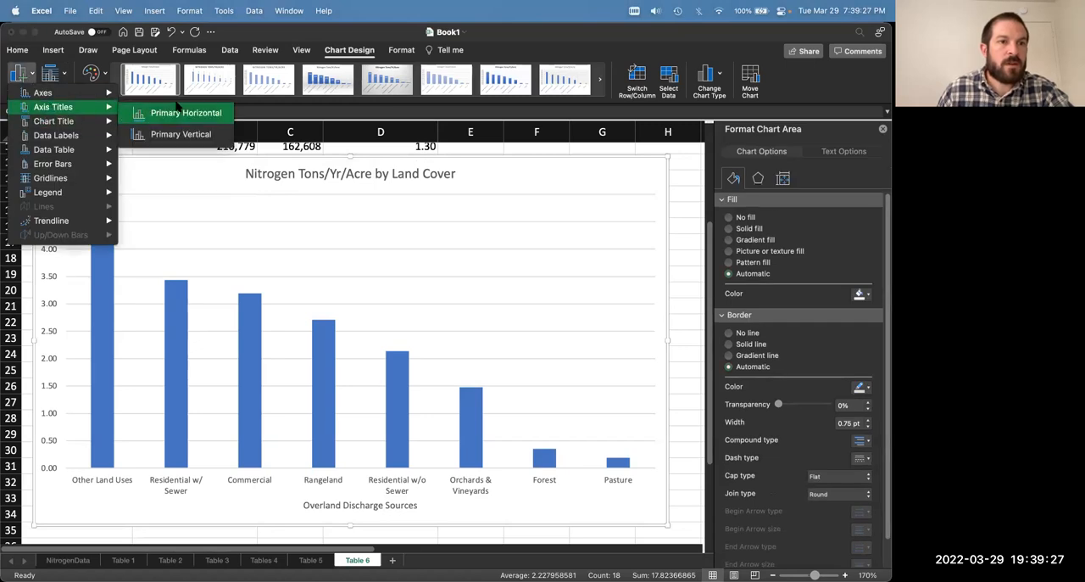
click(180, 134)
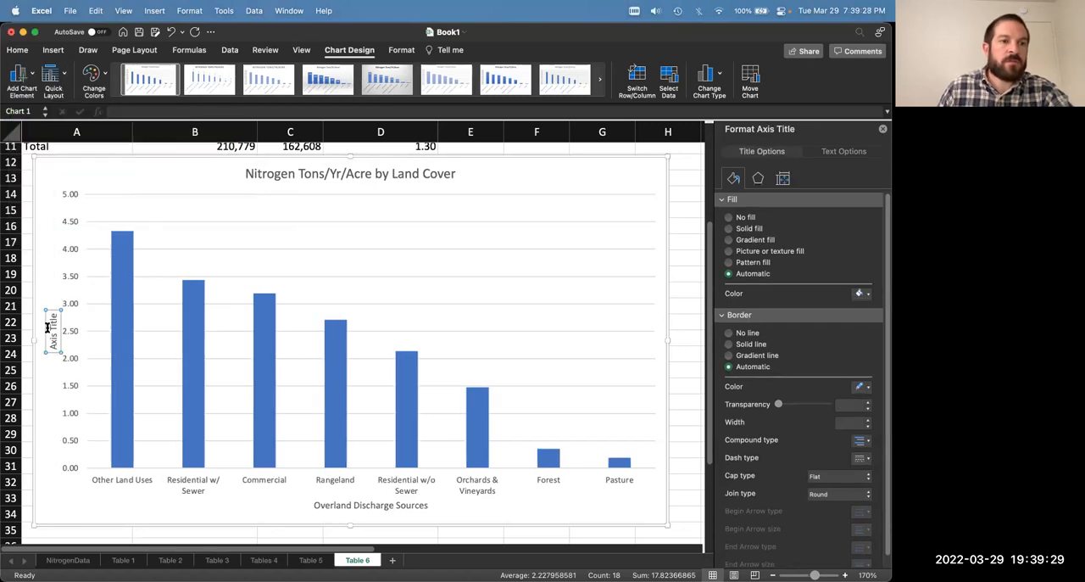
triple_click(55, 327)
text(Nitro)
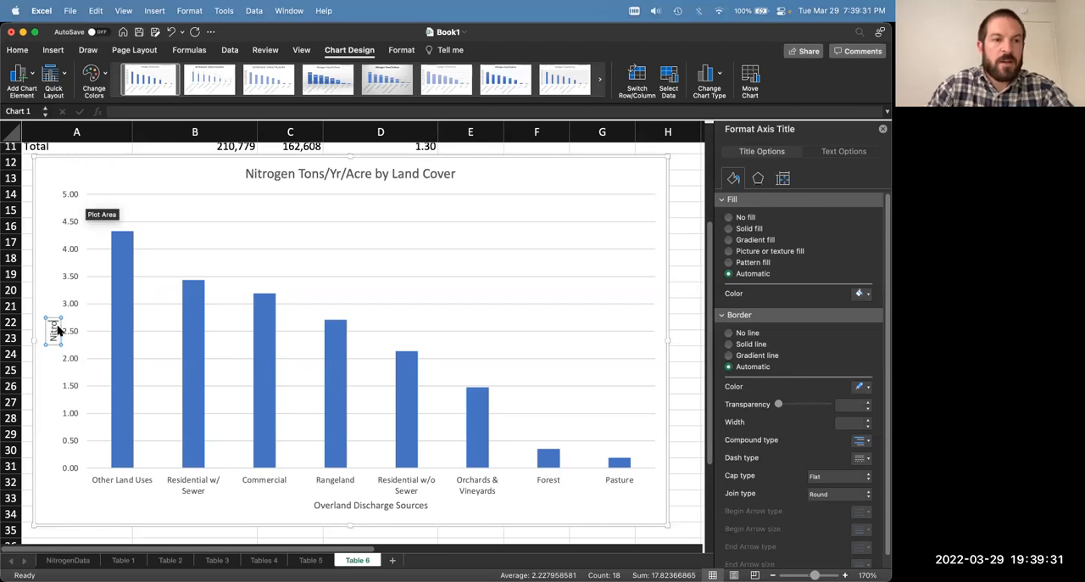
text(gen (tons/yr/acre))
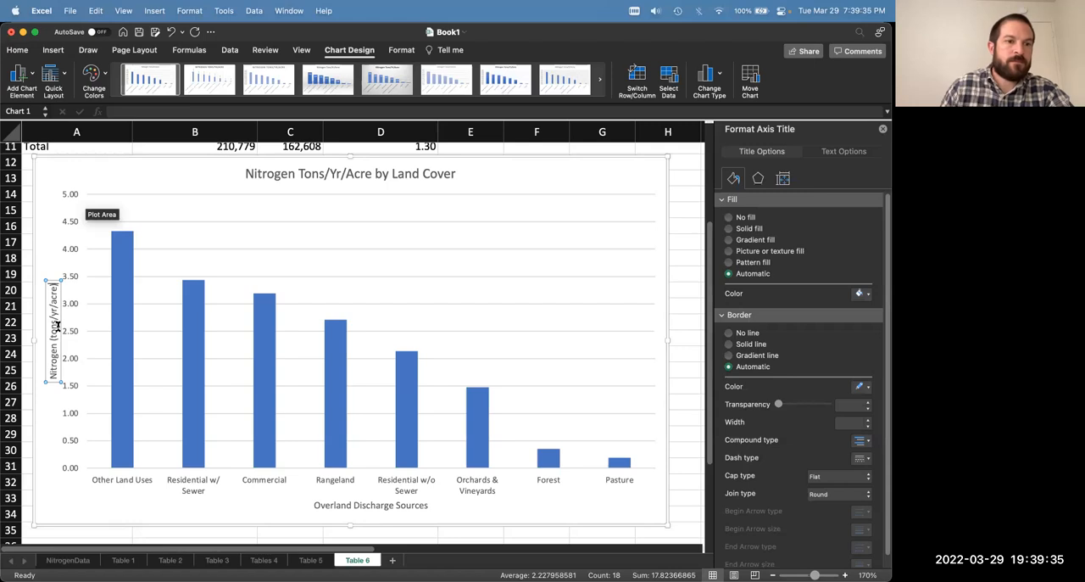
click(43, 240)
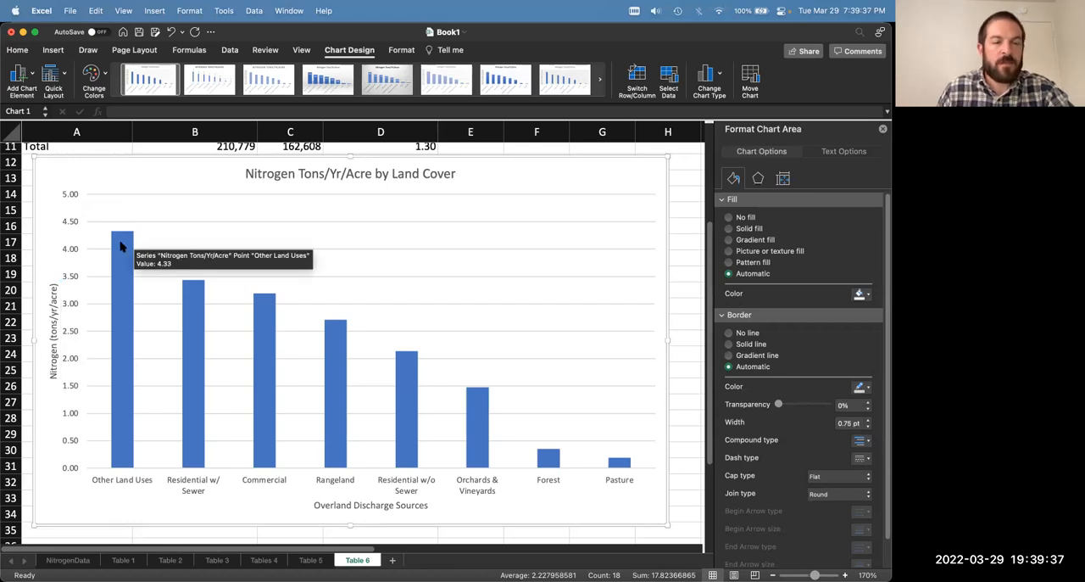
Step: Add value data labels at the outside end of the columns in the Table 6 chart
click(122, 246)
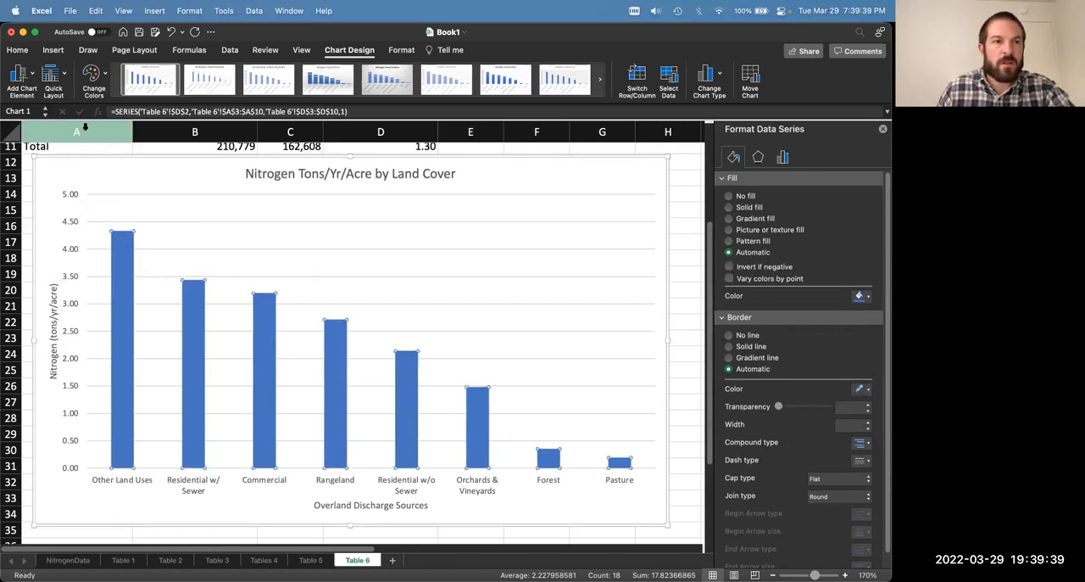
click(22, 75)
mouse_move(67, 135)
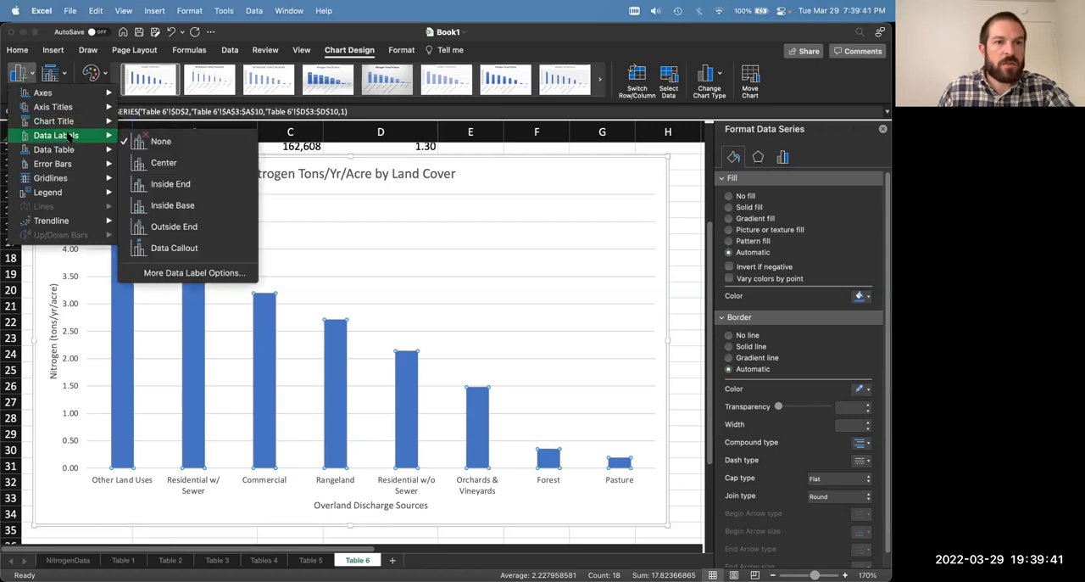
click(201, 273)
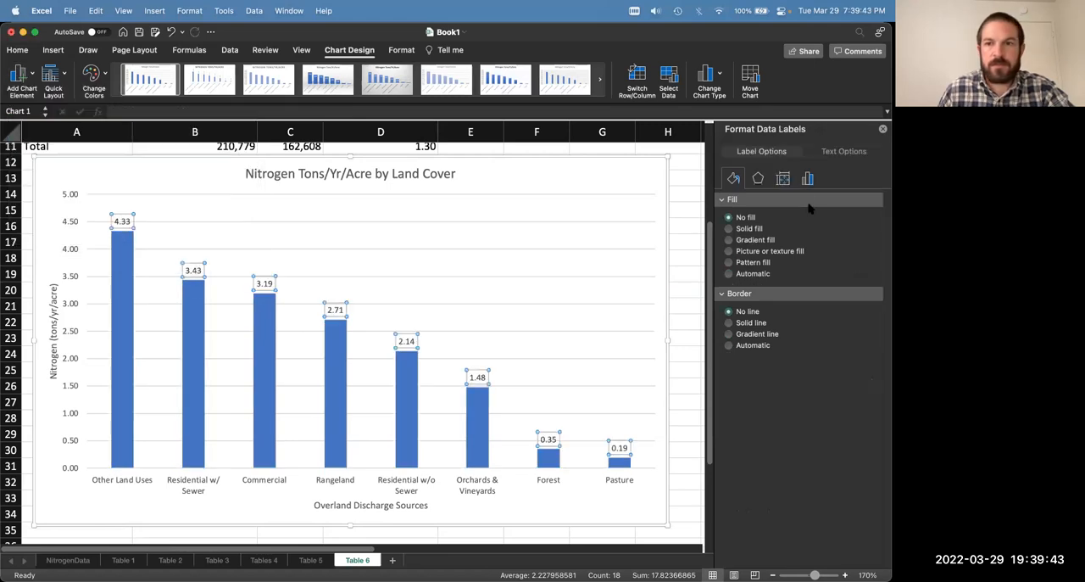
click(808, 179)
click(723, 200)
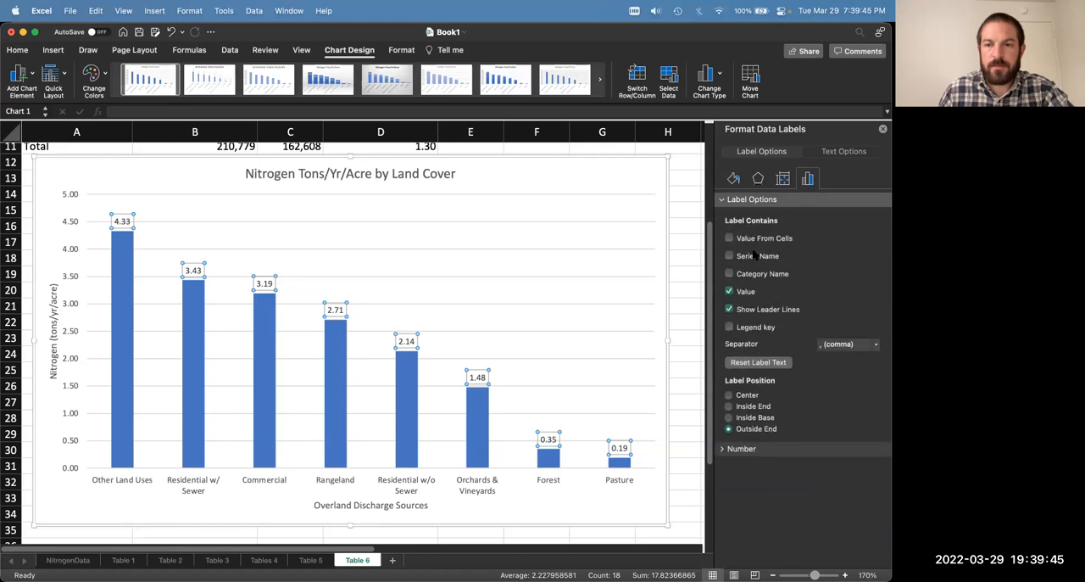
click(575, 425)
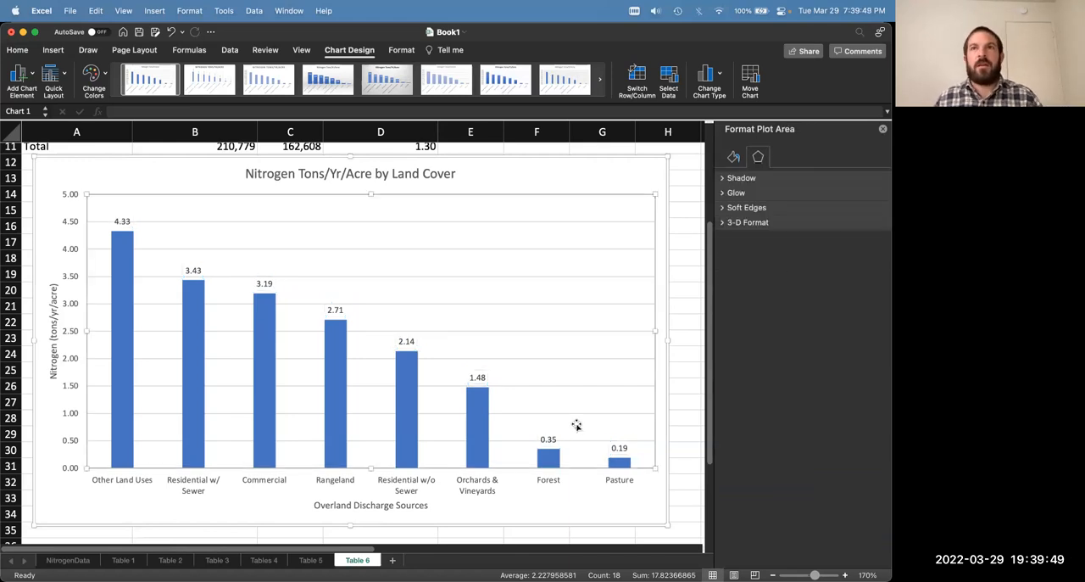
click(519, 178)
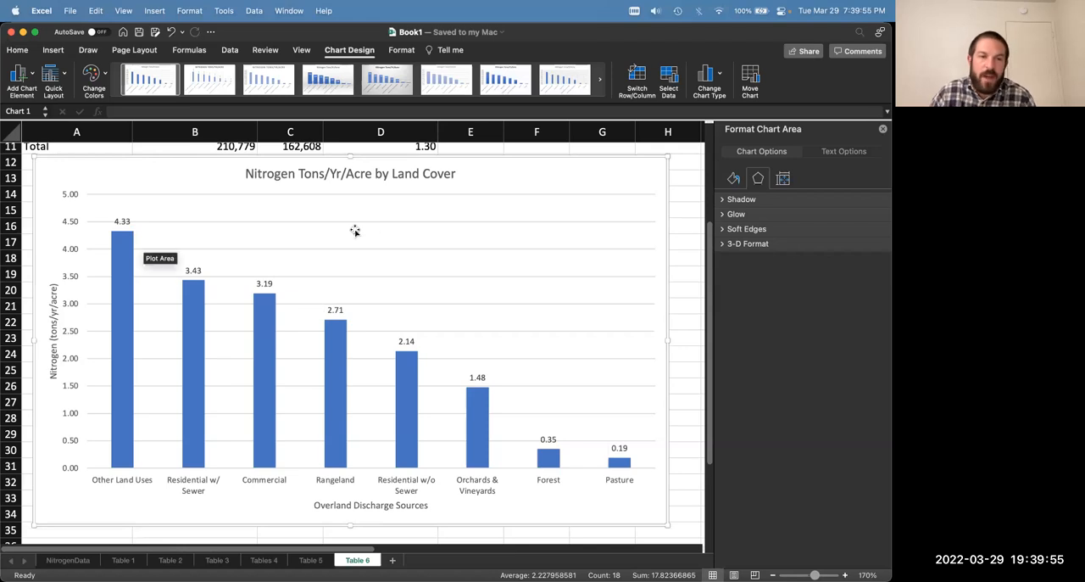
click(125, 313)
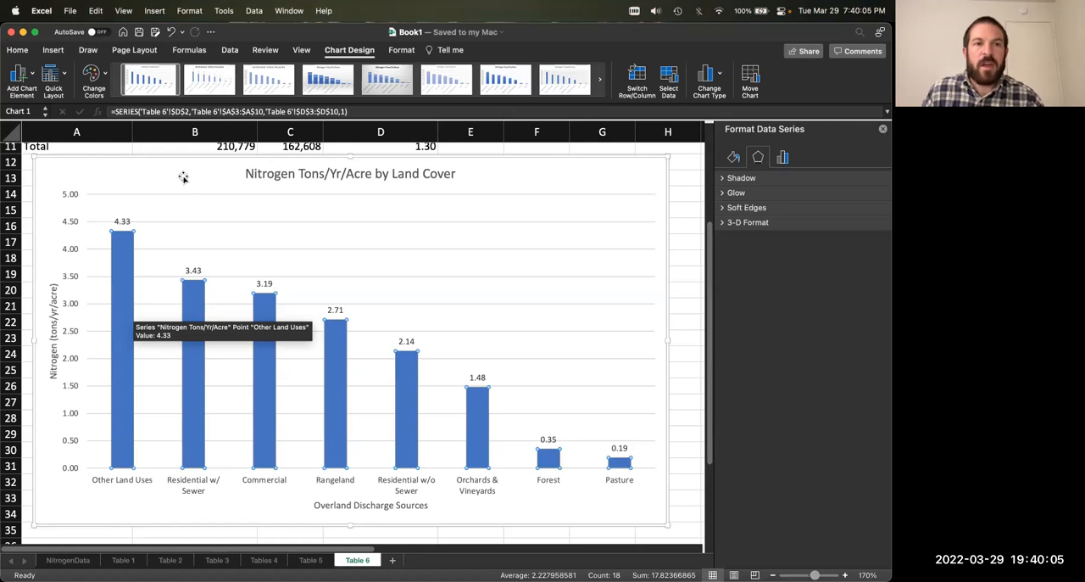
scroll(191, 196, up, 1)
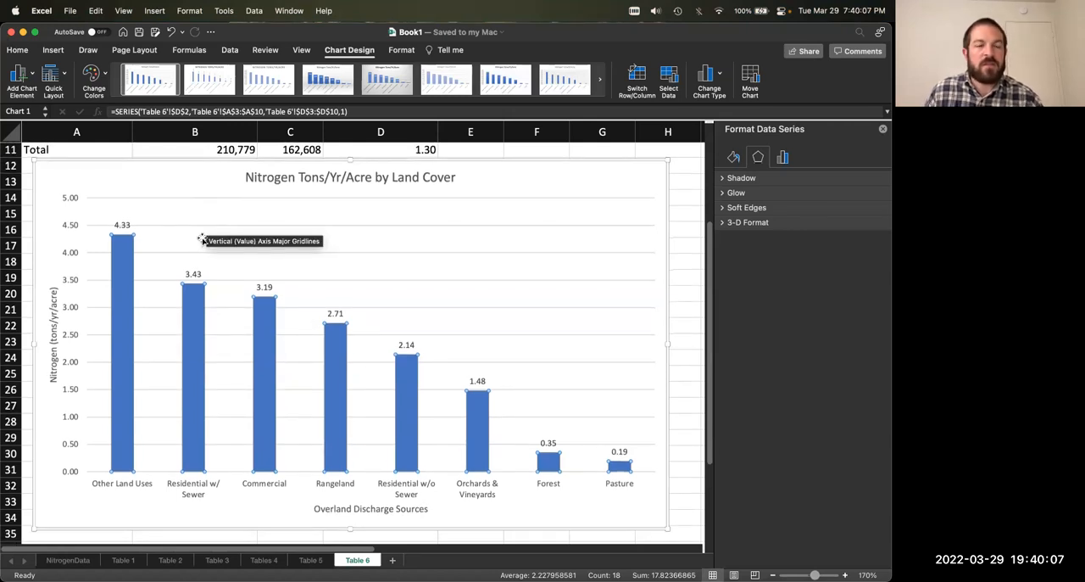
scroll(202, 239, down, 1)
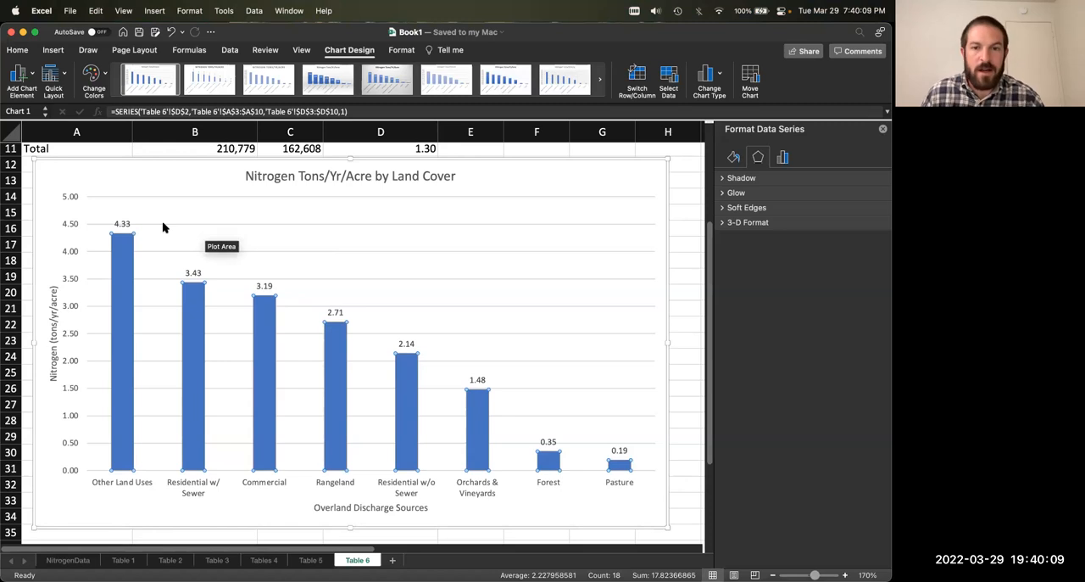
click(209, 182)
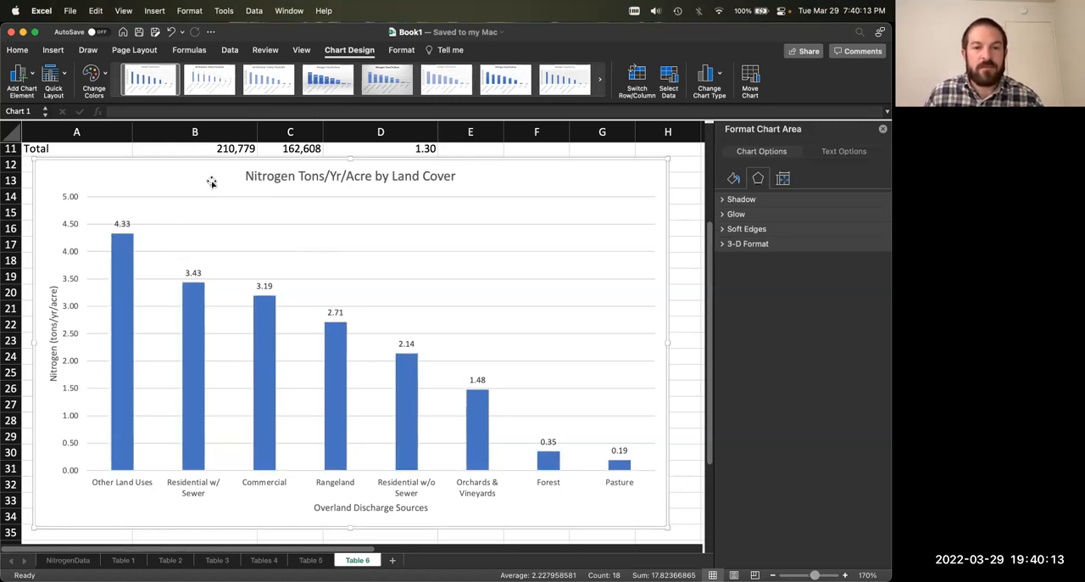
scroll(212, 347, up, 2)
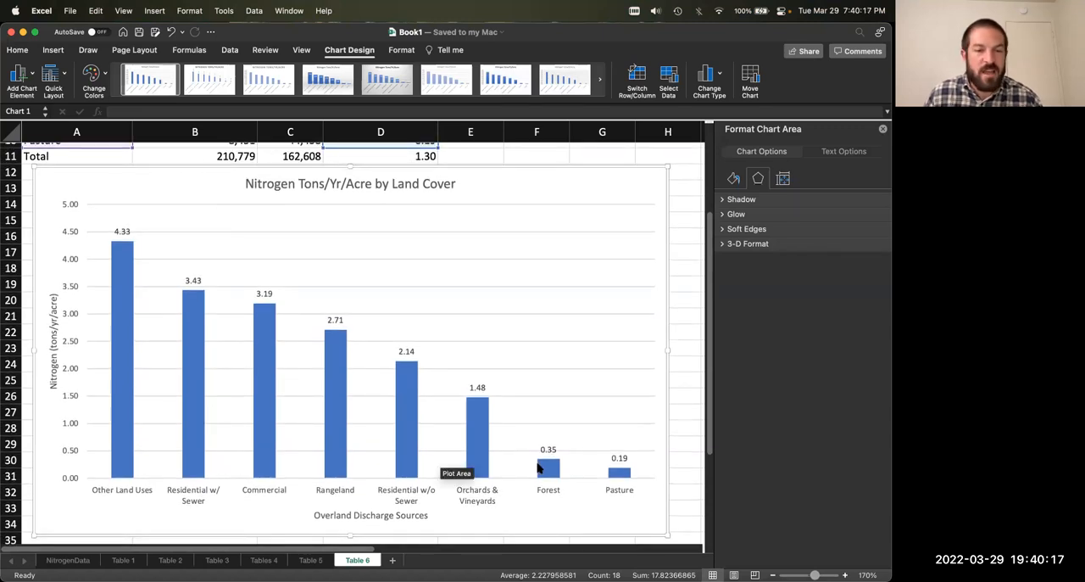
mouse_move(539, 468)
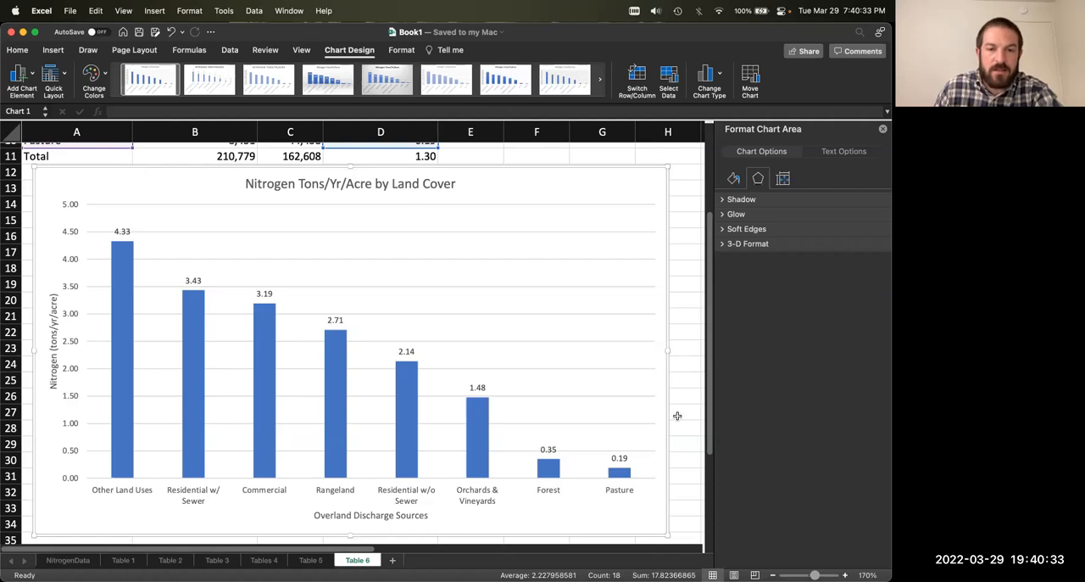
Step: Review the finished charts on the Table 5 and Tables 4 sheets, including the Overland Discharge grouping
click(310, 560)
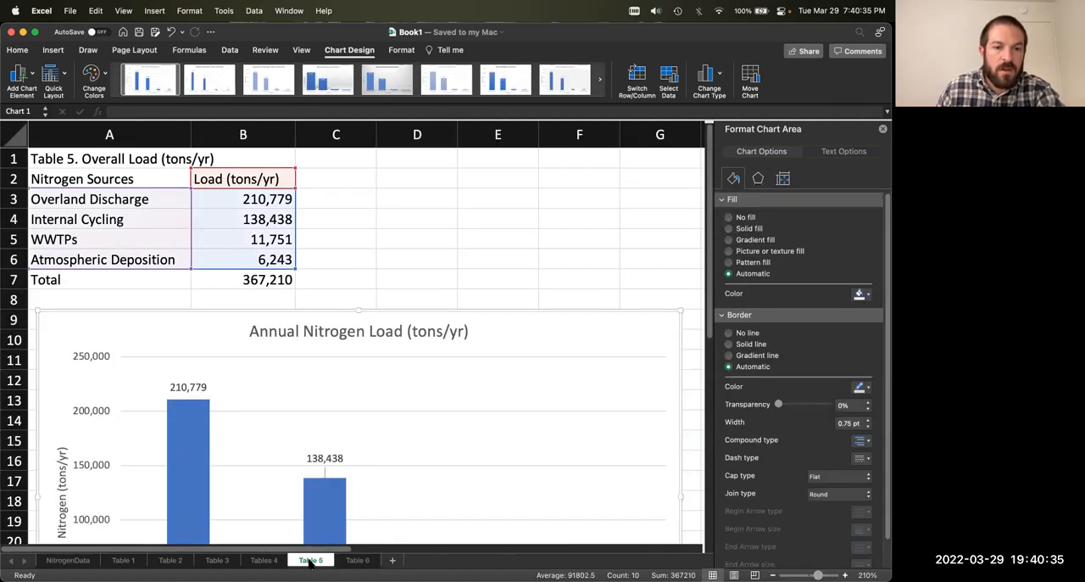
scroll(299, 514, down, 5)
scroll(299, 511, up, 3)
click(266, 560)
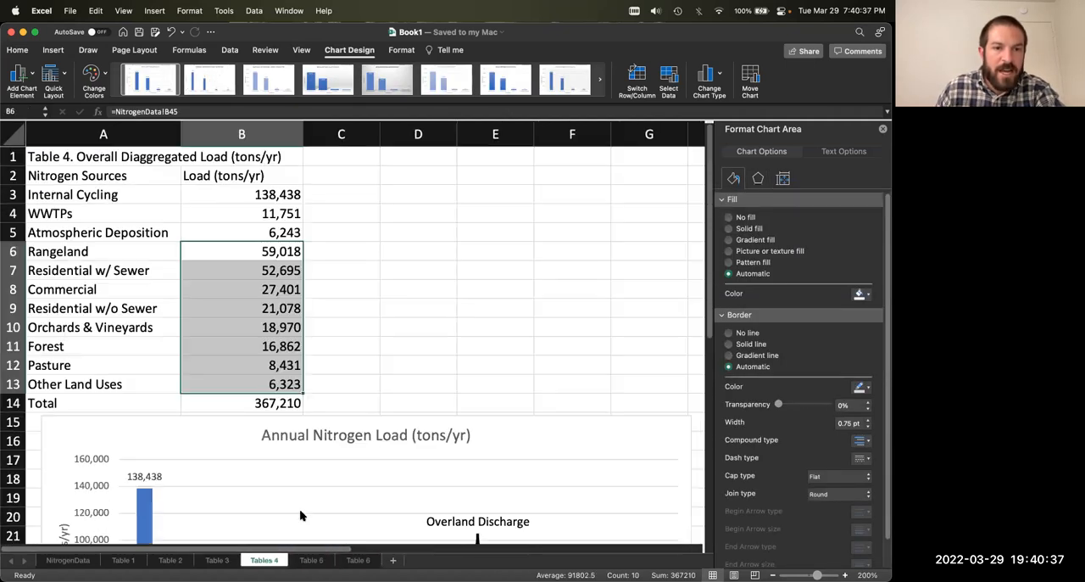
scroll(387, 433, down, 2)
scroll(386, 434, down, 5)
scroll(424, 381, up, 1)
scroll(473, 331, down, 1)
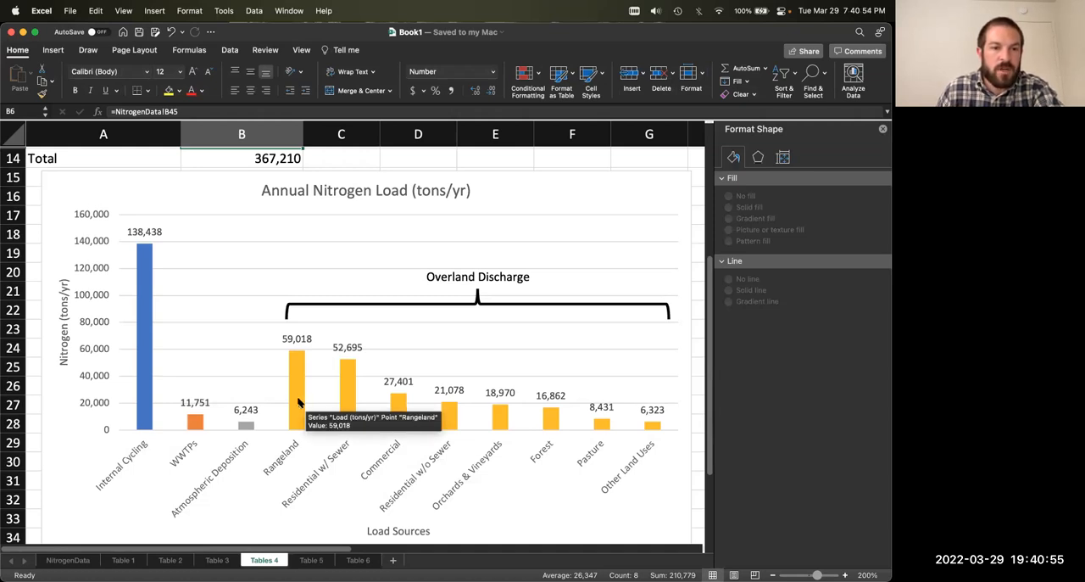
scroll(298, 402, up, 10)
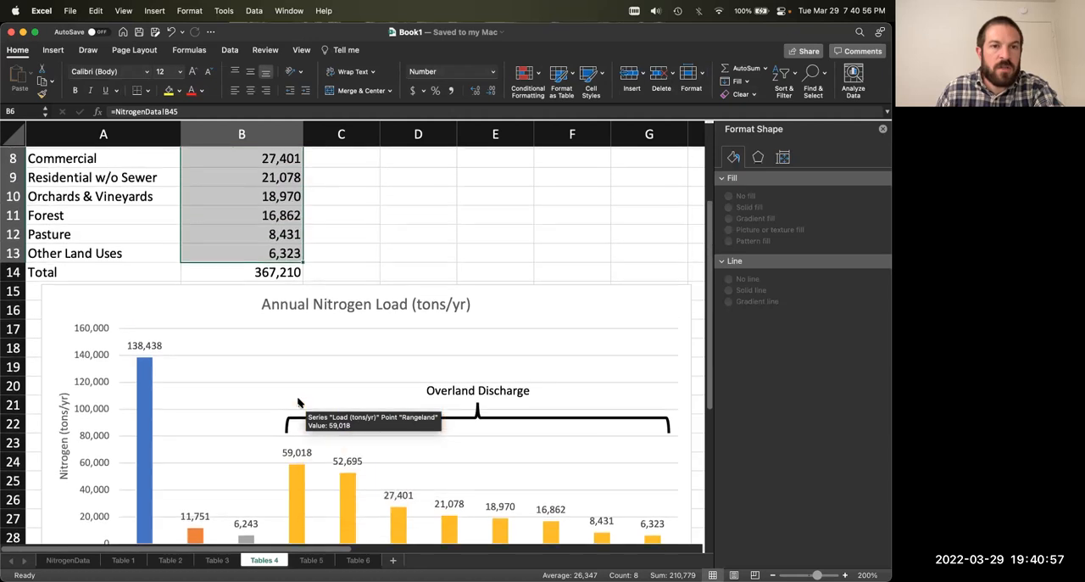
Step: Insert a 2-D stacked column chart from A2:B13 of the Tables 4 sheet, excluding the Total row
click(363, 329)
drag(284, 384, 153, 173)
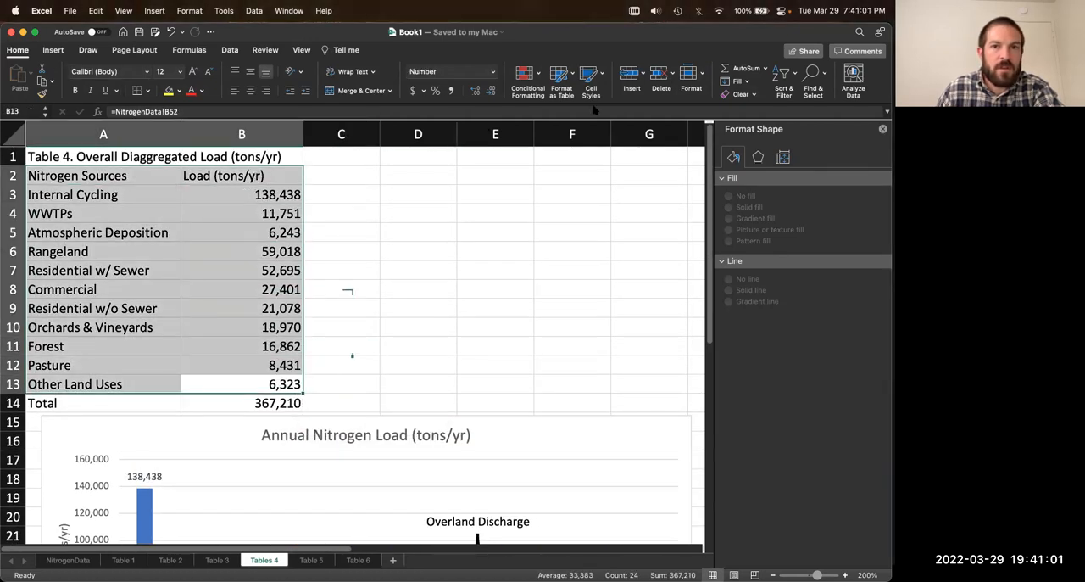
click(235, 51)
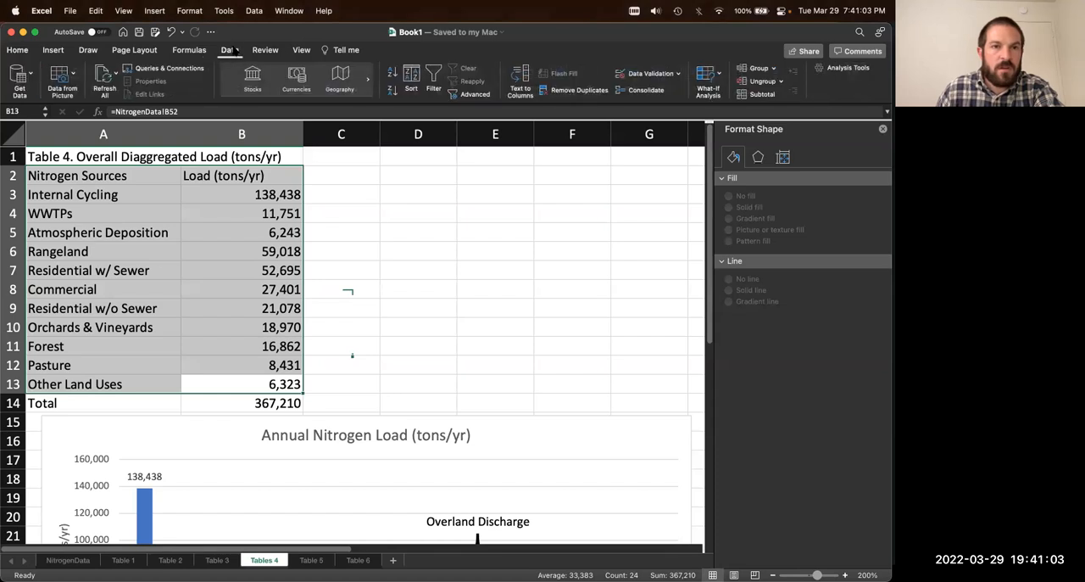
click(54, 50)
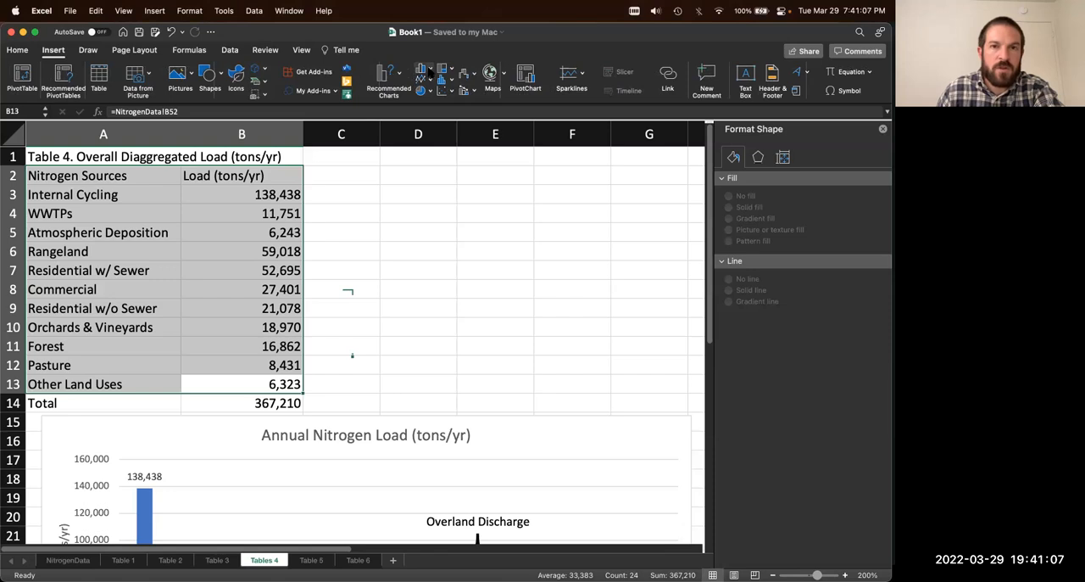
click(429, 70)
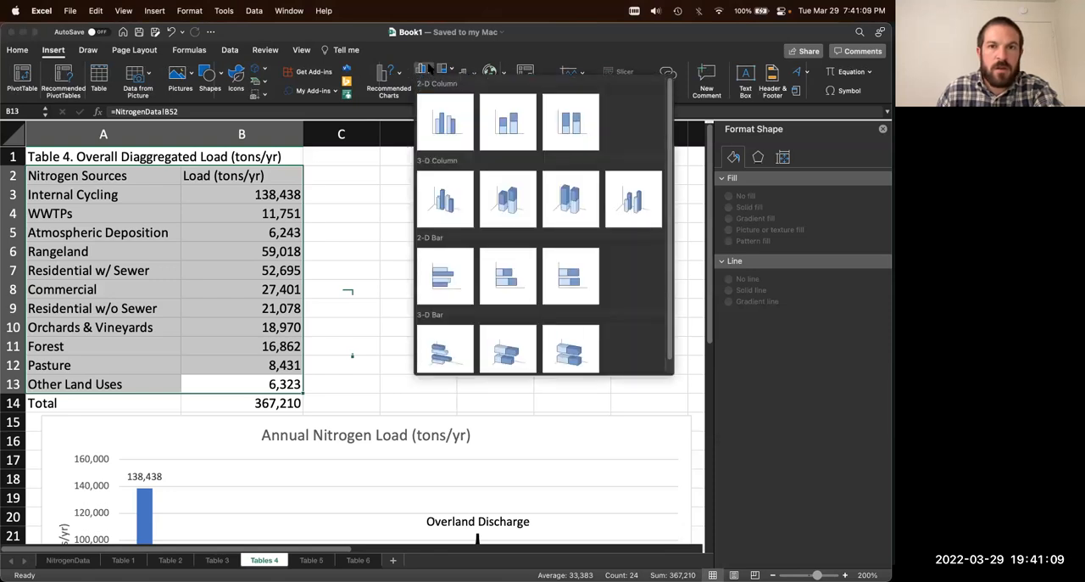
click(507, 125)
Step: Move the new chart beside the table and enlarge it to span about columns C to I and rows 1 to 21
drag(433, 234, 605, 171)
scroll(574, 319, right, 5)
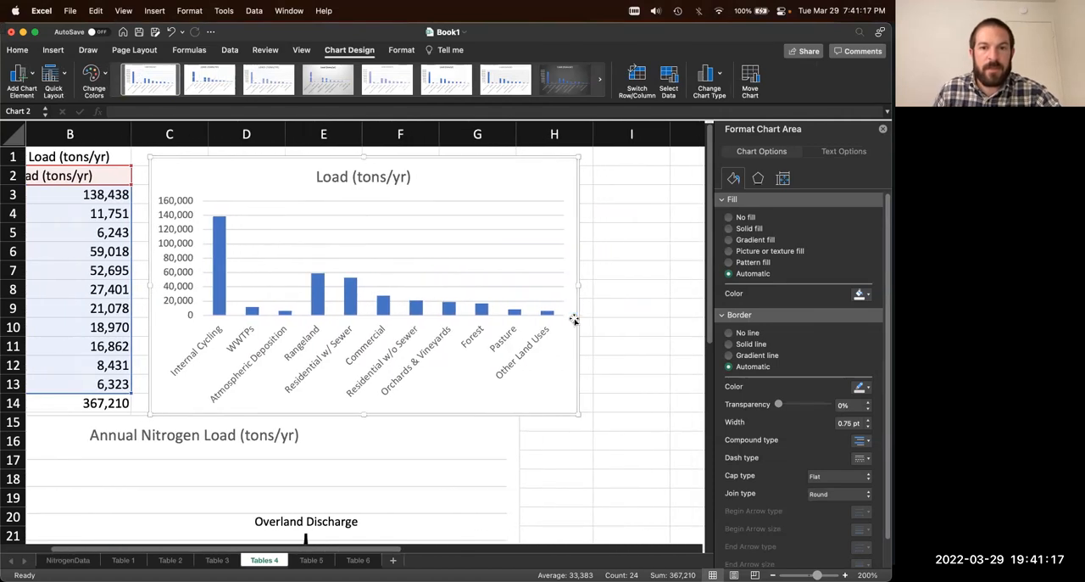
drag(583, 411, 649, 476)
click(566, 385)
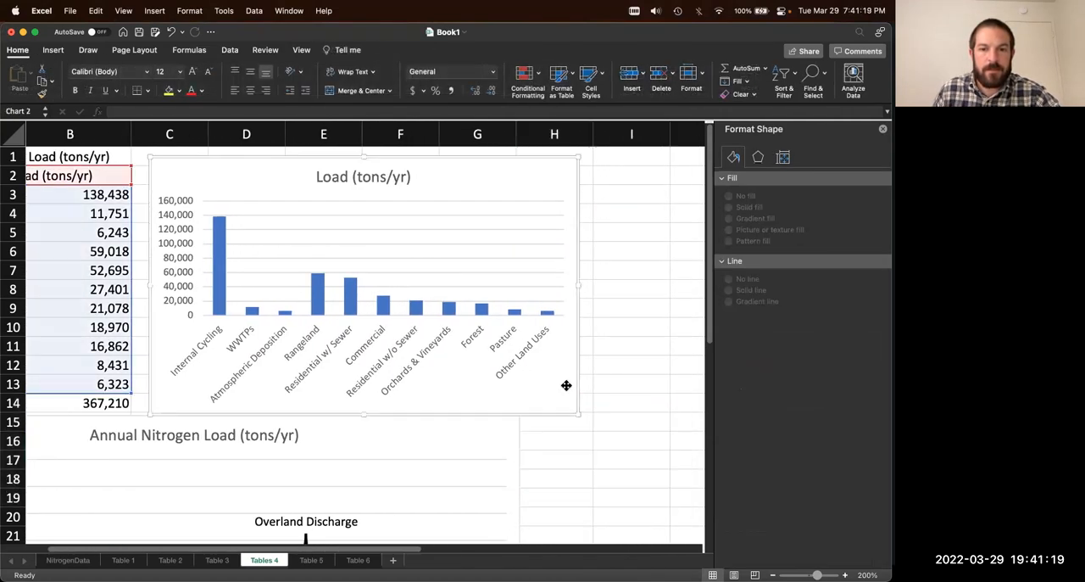
drag(579, 414, 687, 541)
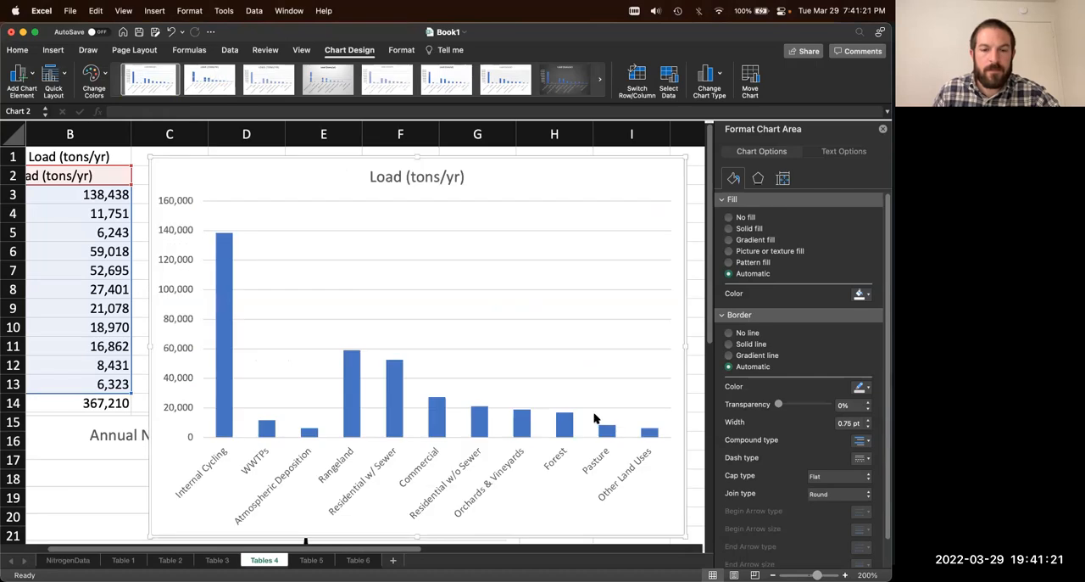
Step: Move the enlarged chart clear of the existing chart, to about columns H to N
scroll(421, 547, left, 1)
scroll(422, 547, right, 5)
drag(398, 179, 670, 172)
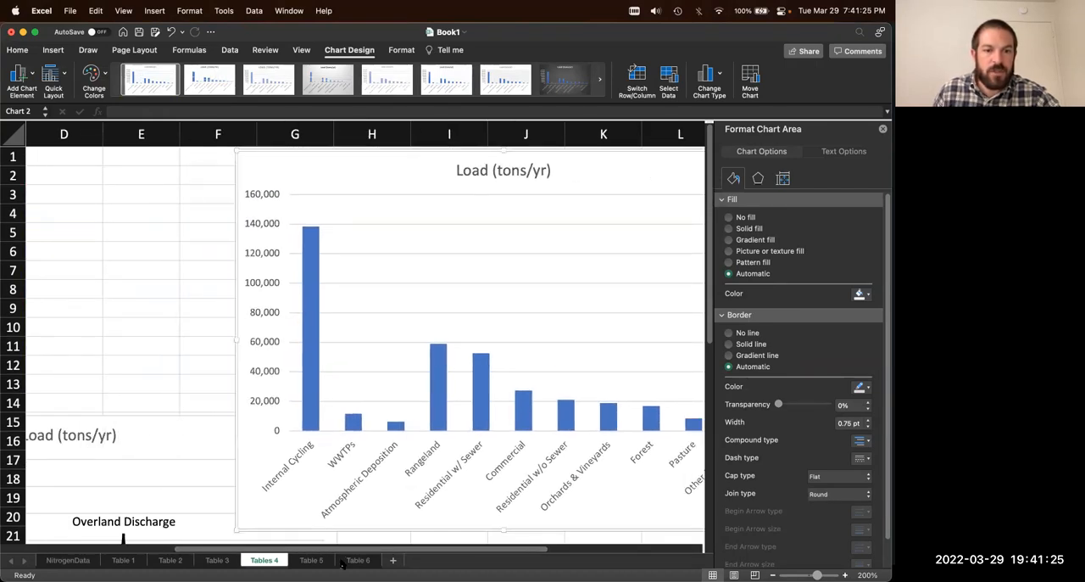
scroll(430, 551, right, 4)
drag(448, 182, 572, 174)
drag(560, 172, 560, 173)
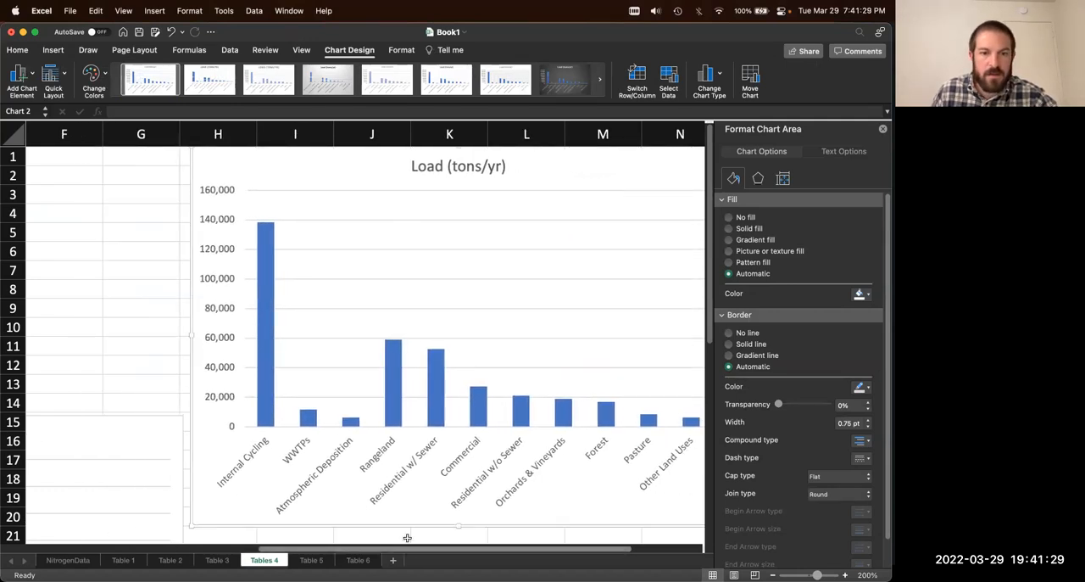
drag(407, 549, 470, 549)
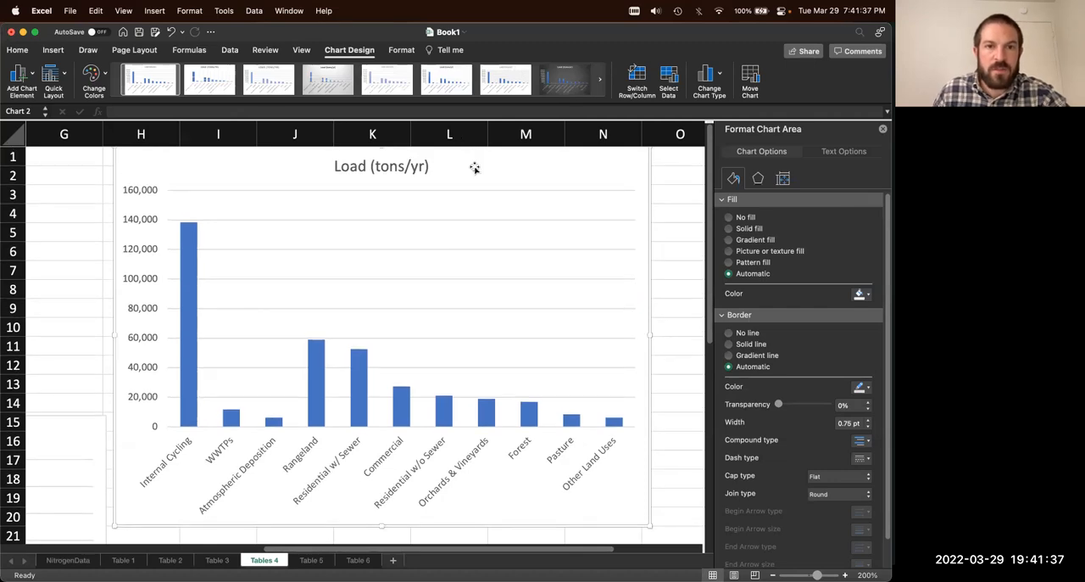
drag(483, 165, 491, 166)
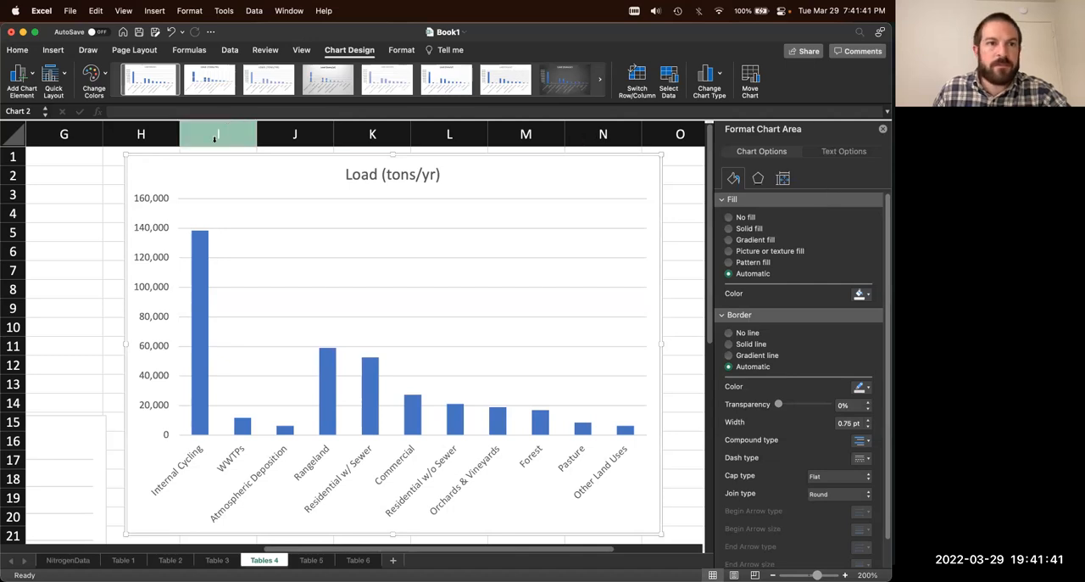
Step: Examine the stacked column chart's available chart elements, series options and alternative column chart types
click(31, 78)
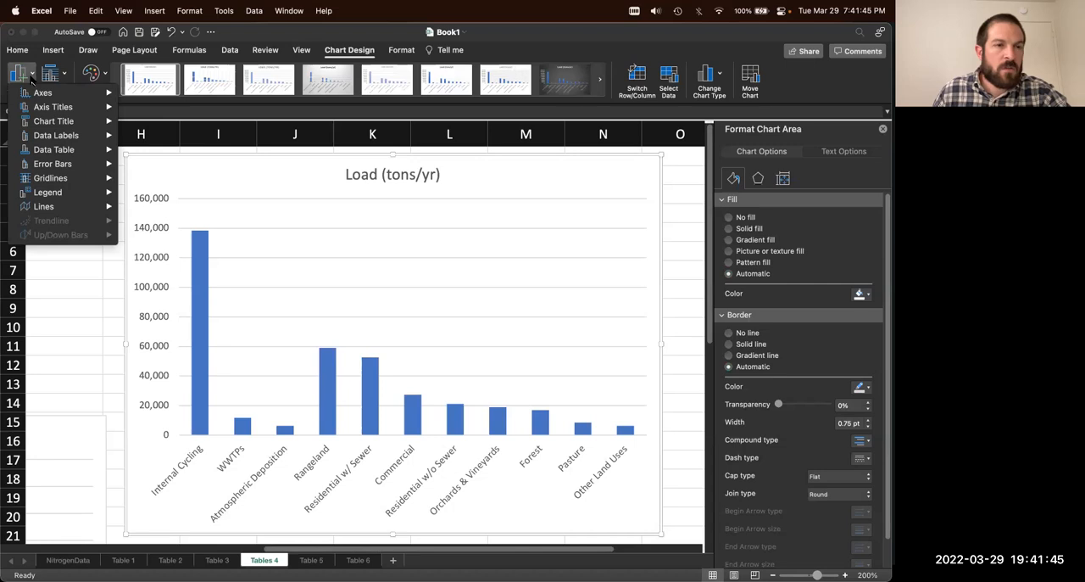
click(31, 78)
click(370, 389)
click(323, 386)
click(783, 157)
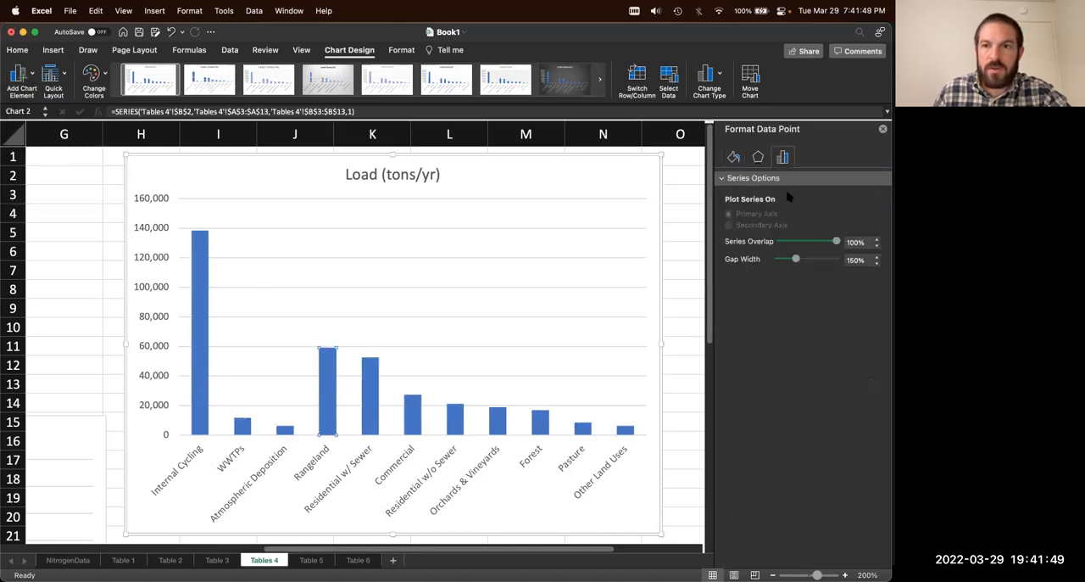
click(292, 341)
click(330, 377)
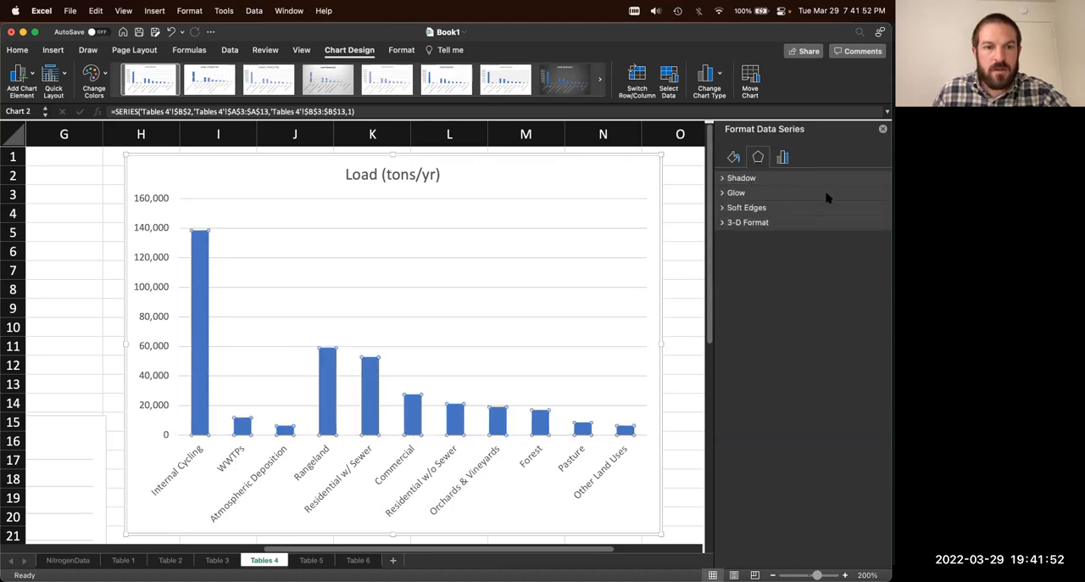
click(783, 158)
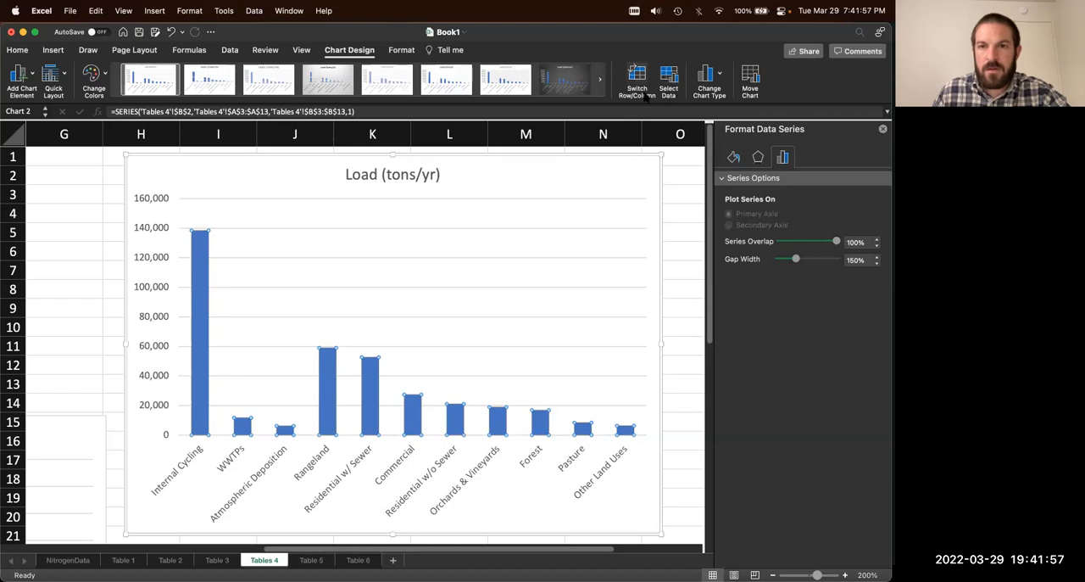
click(716, 75)
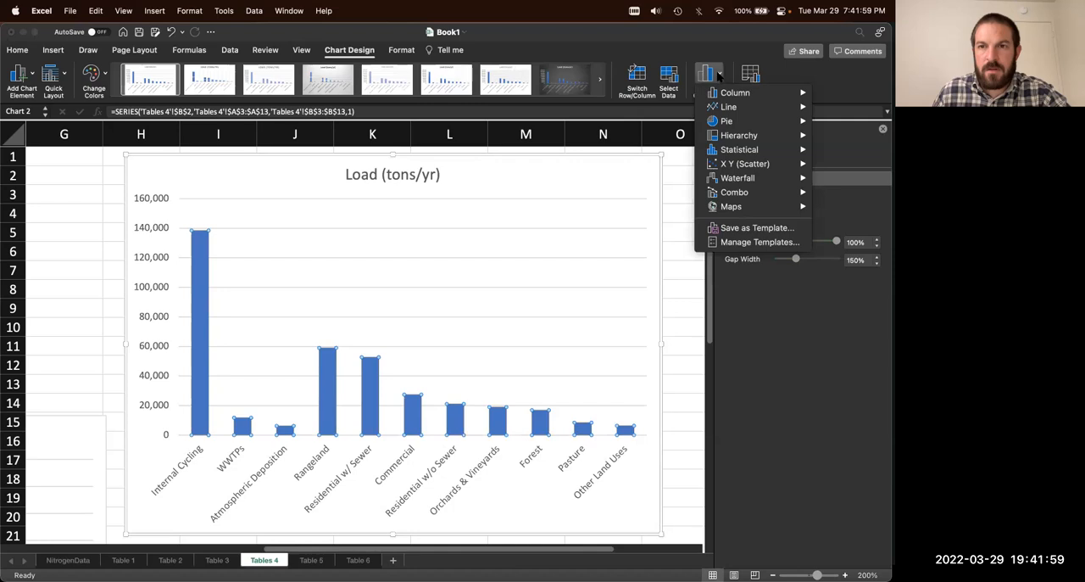
mouse_move(728, 92)
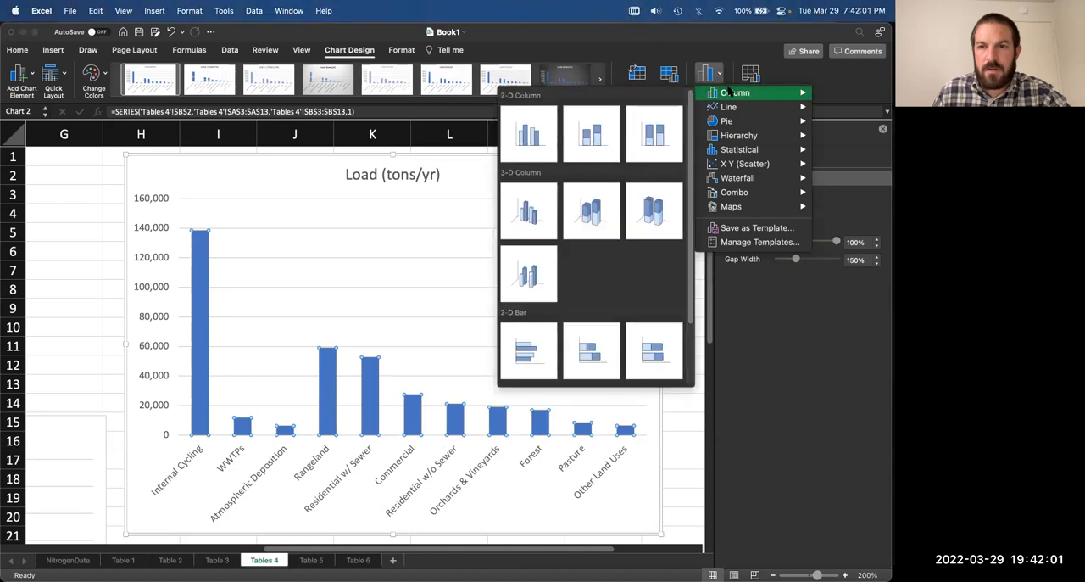
click(719, 76)
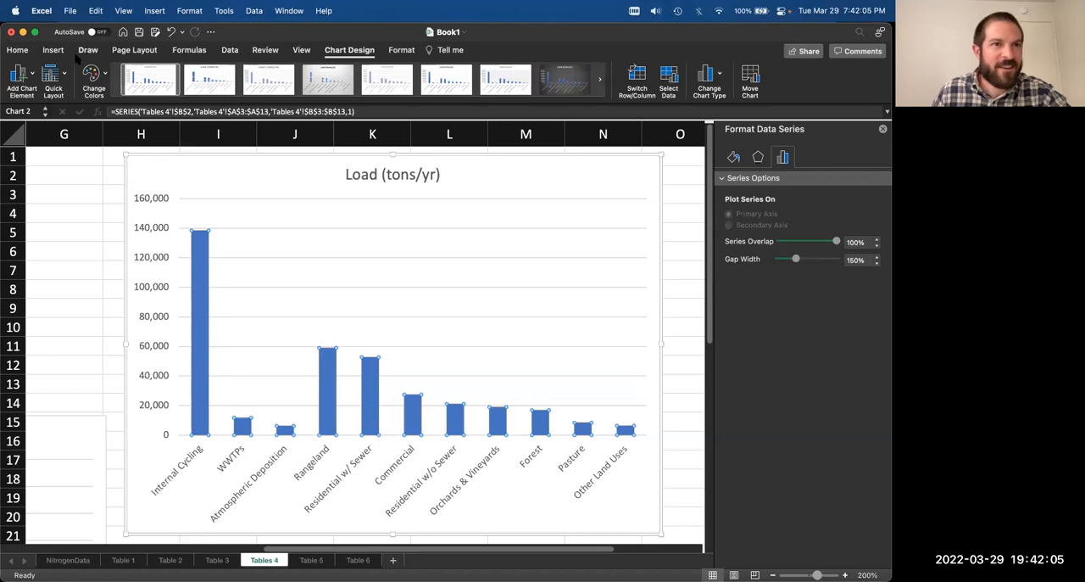
click(33, 76)
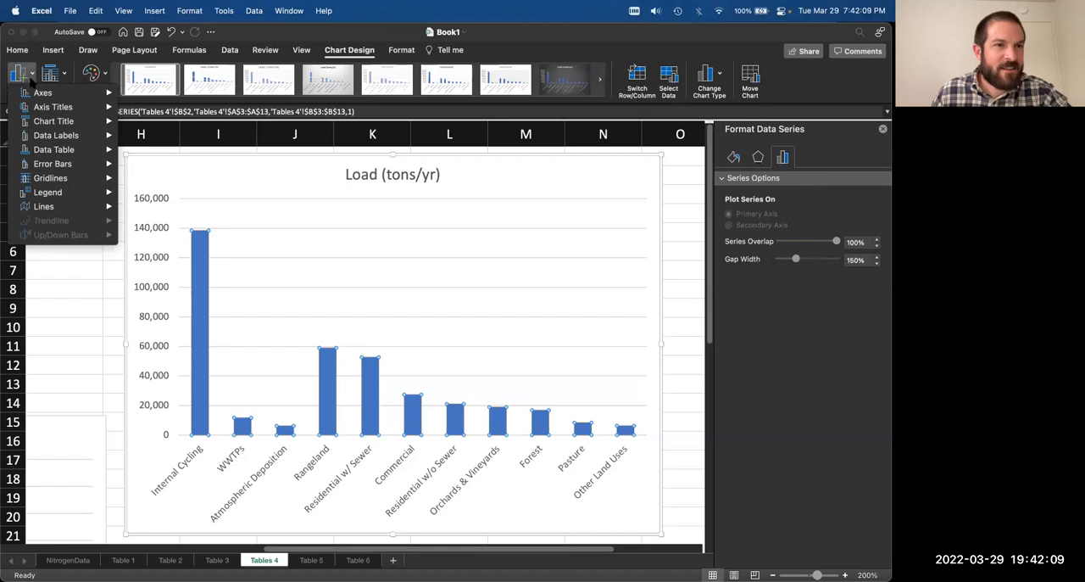
click(33, 76)
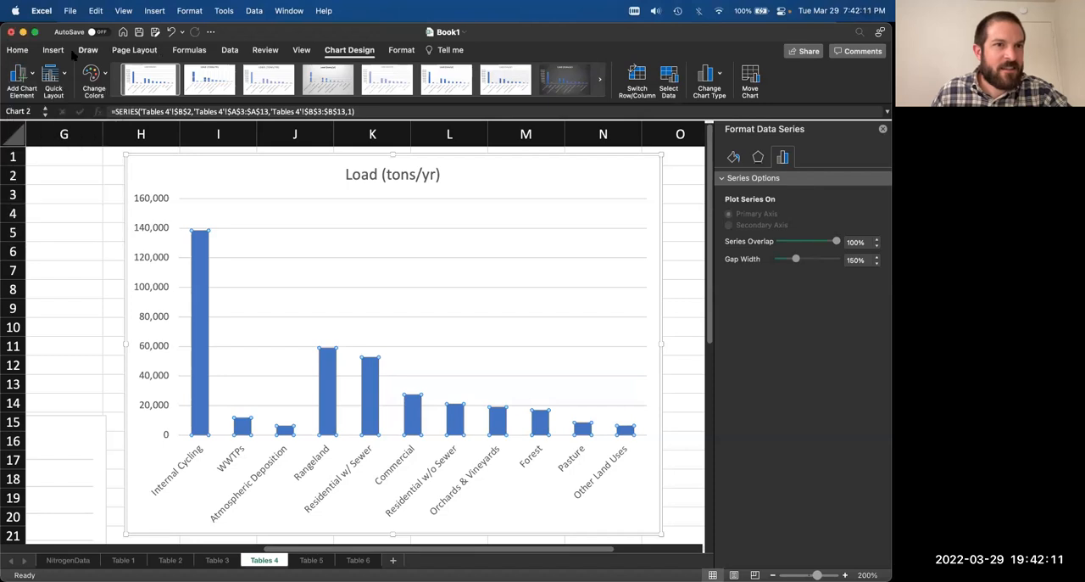
Step: Browse the recommended charts and the column chart types available for the nitrogen load data
click(52, 50)
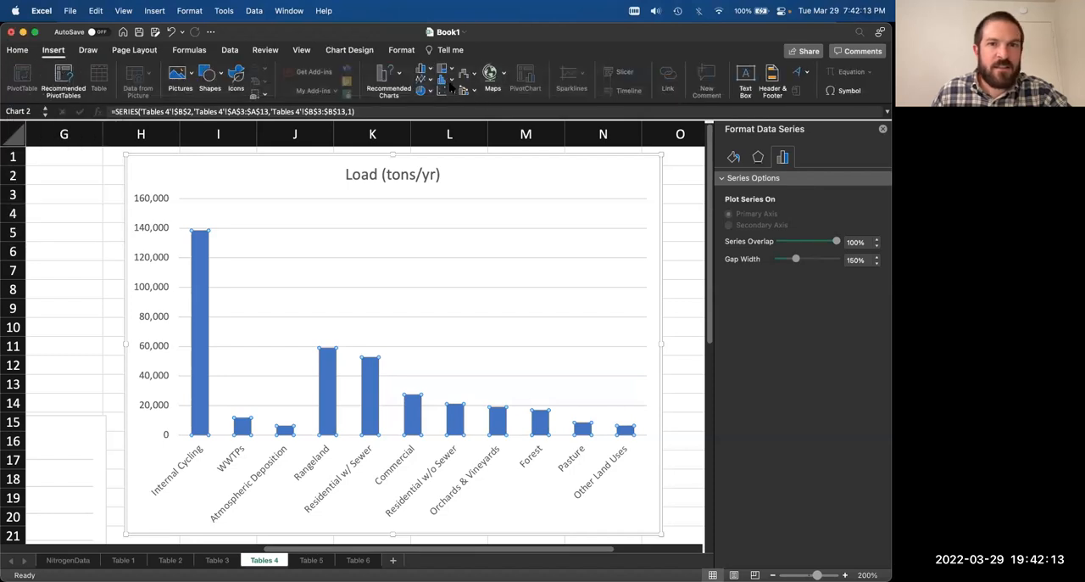
click(428, 70)
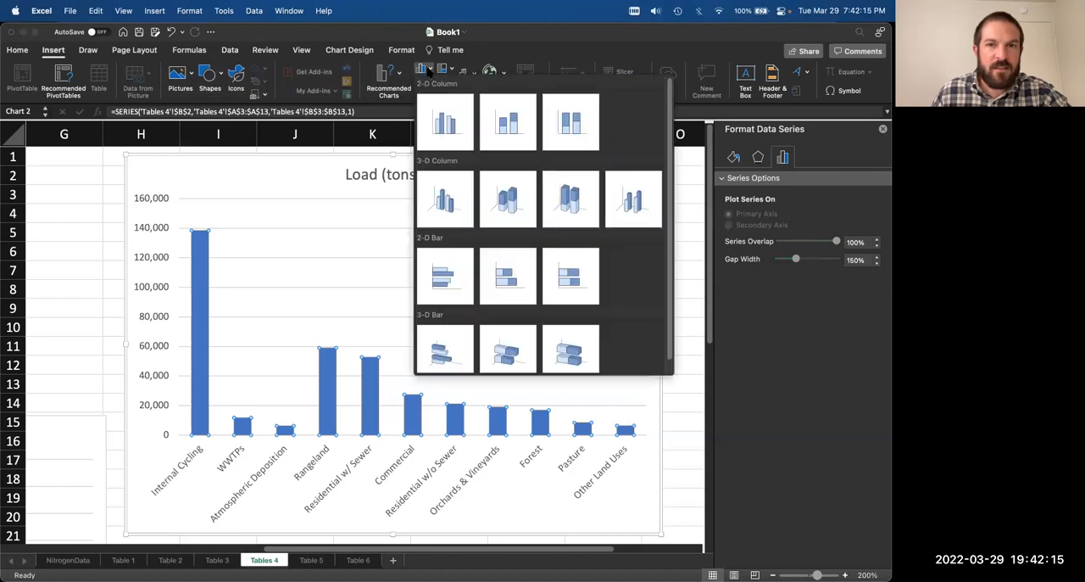
click(391, 74)
click(392, 74)
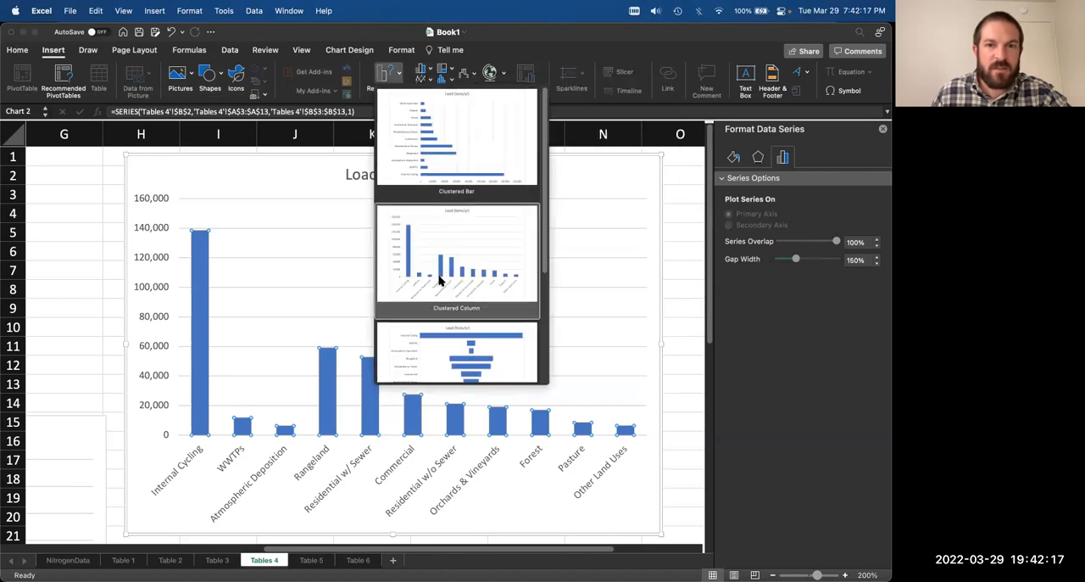
scroll(439, 280, down, 3)
scroll(439, 280, up, 3)
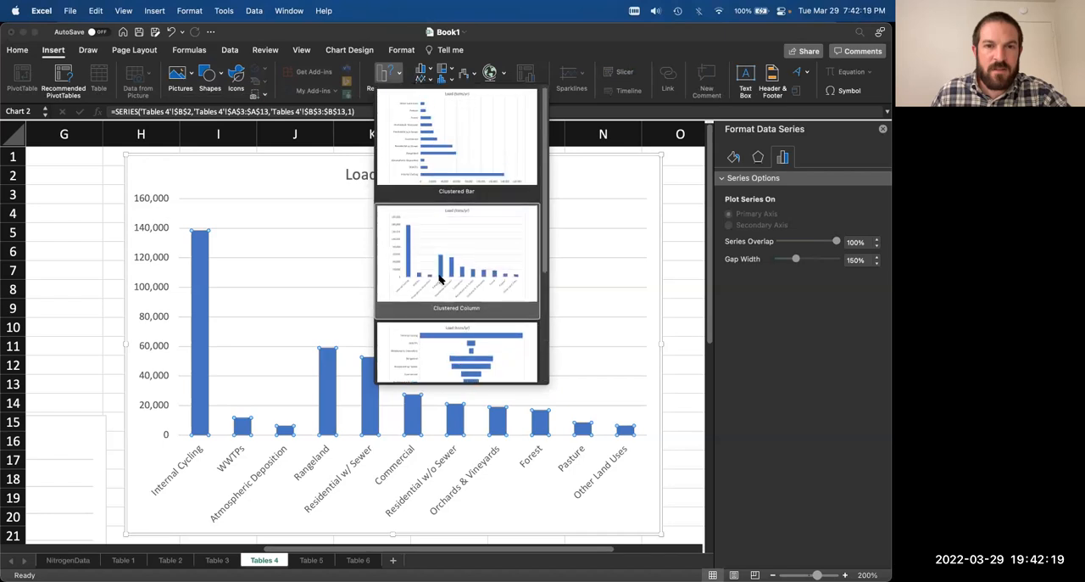
click(428, 73)
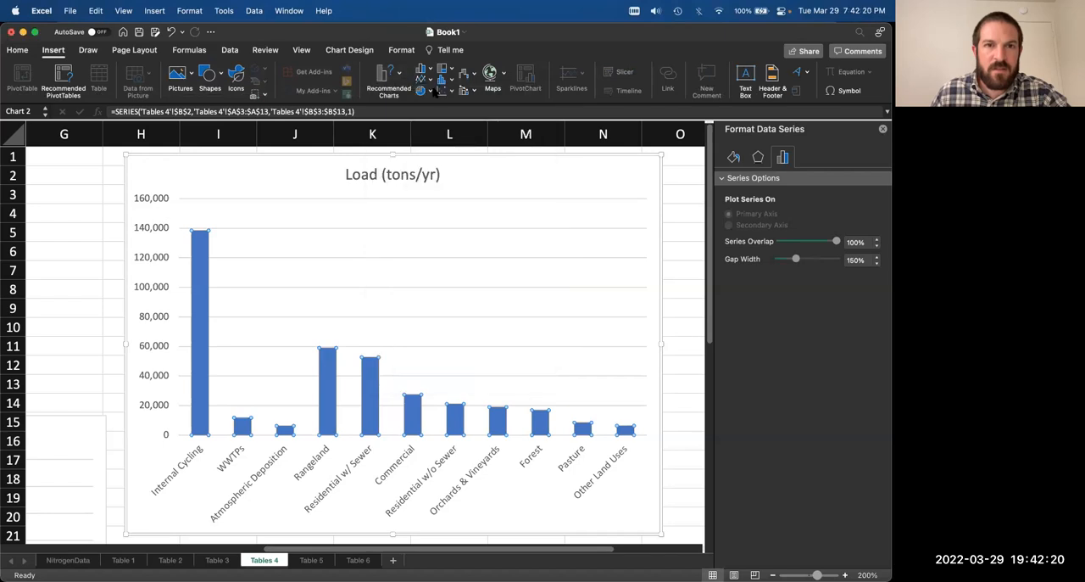
click(429, 74)
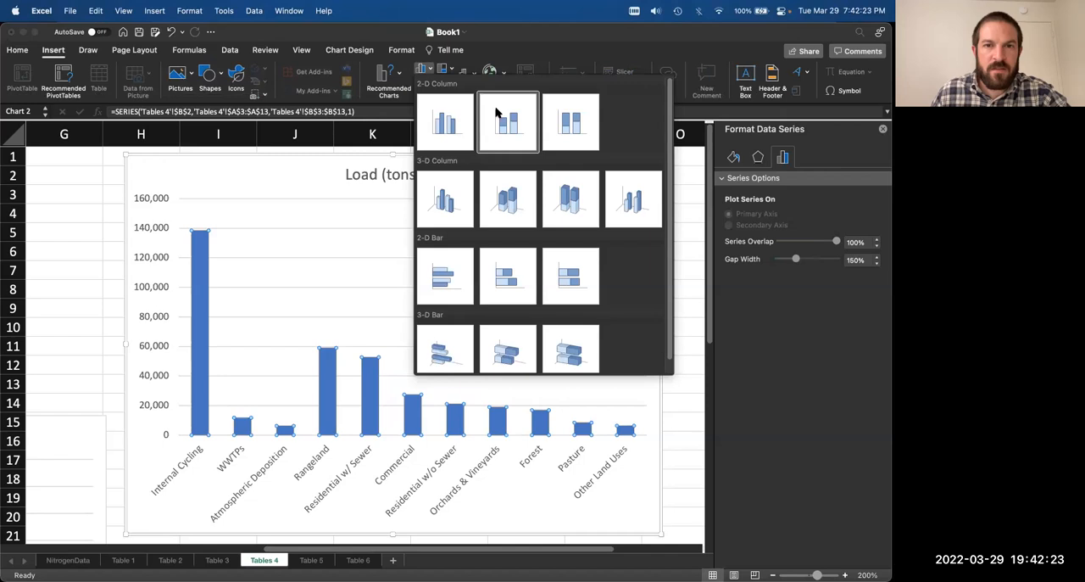
click(315, 175)
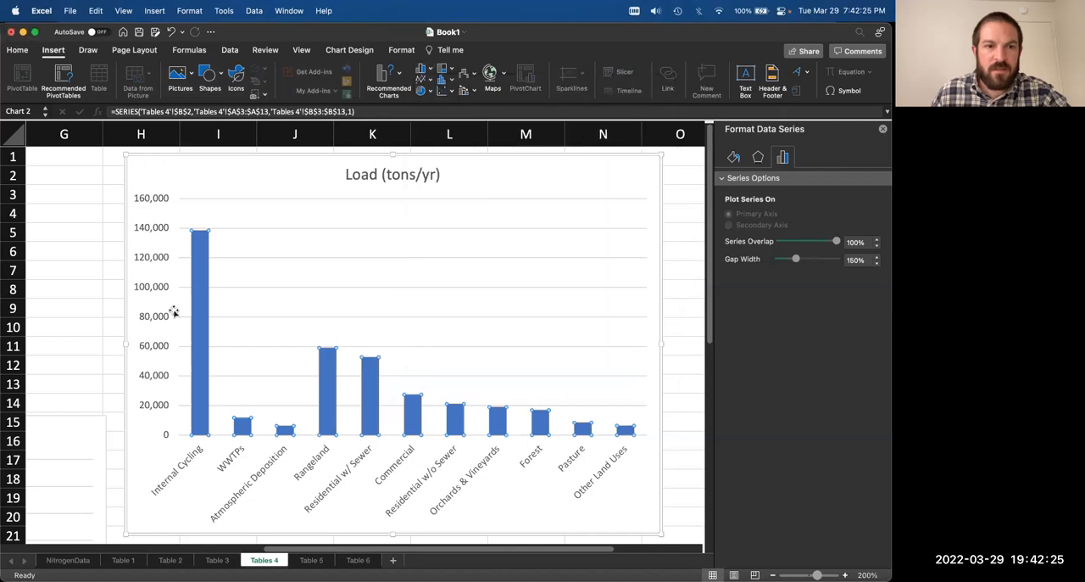
Step: Compare the stacked column chart with its source range in Table 4 on the Tables 4 sheet
scroll(179, 315, left, 3)
scroll(179, 314, left, 5)
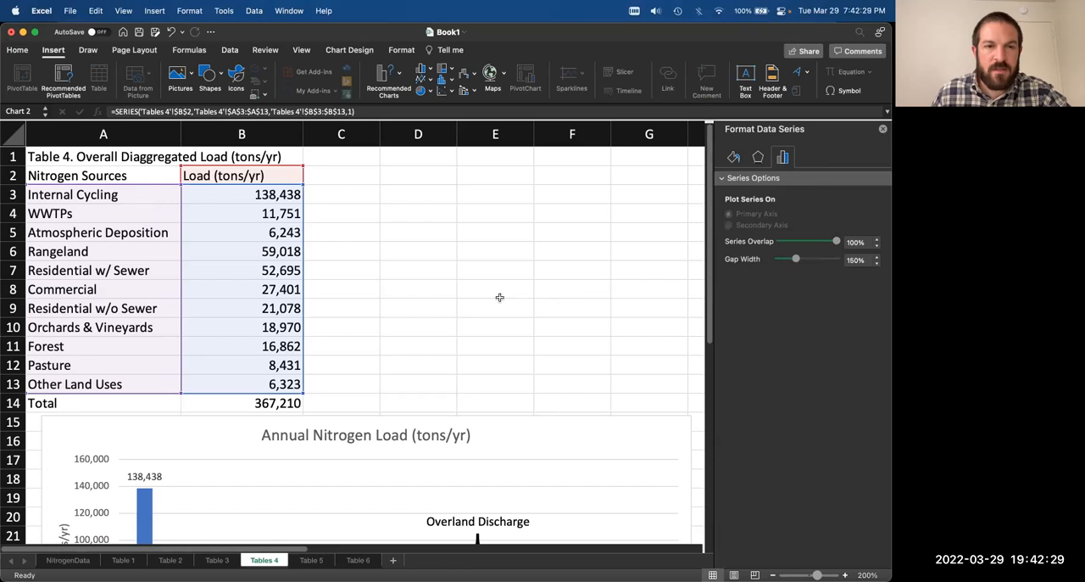
scroll(499, 297, right, 10)
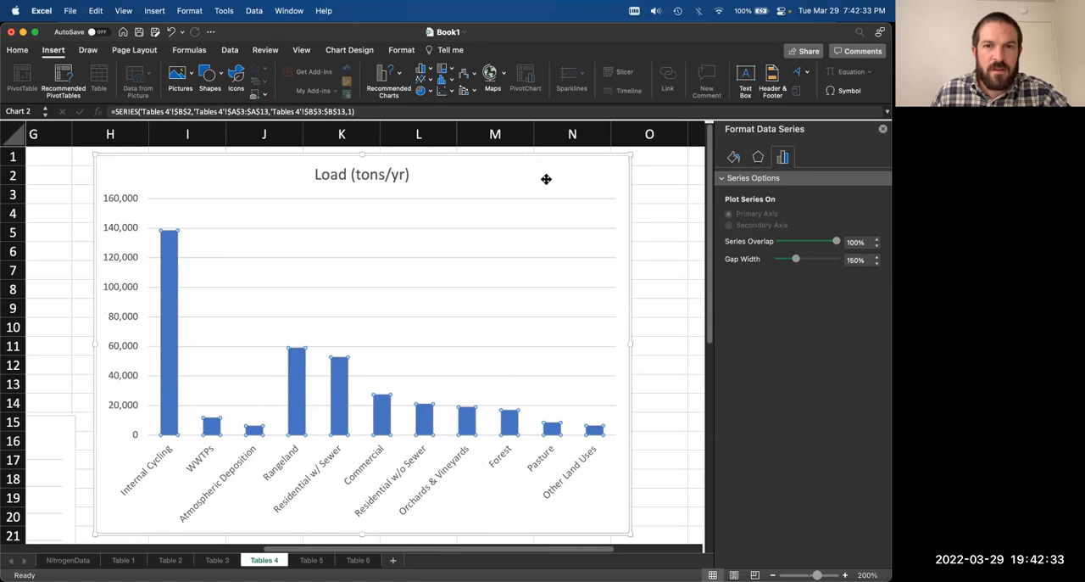
click(674, 175)
click(573, 180)
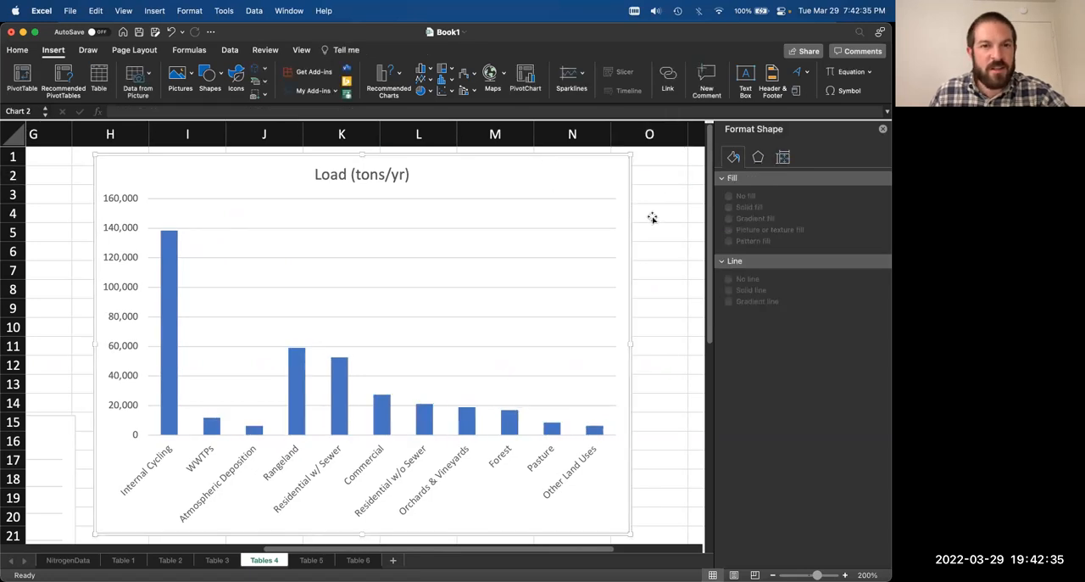
scroll(652, 217, down, 2)
scroll(652, 217, up, 2)
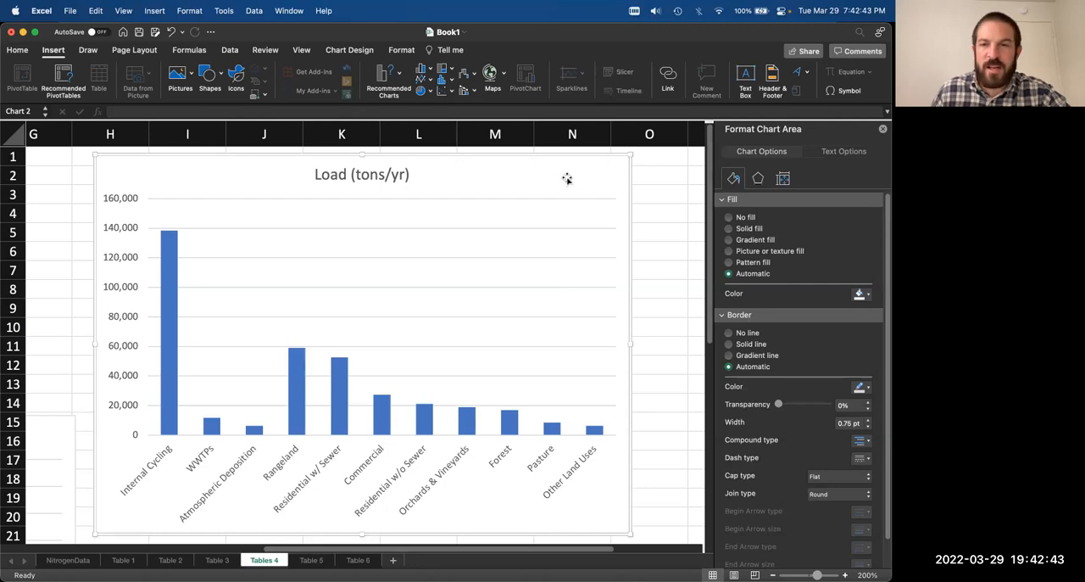
Step: Insert a Pie of Pie chart from A2:B13 of the Table 3 sheet, excluding the Total row
click(217, 559)
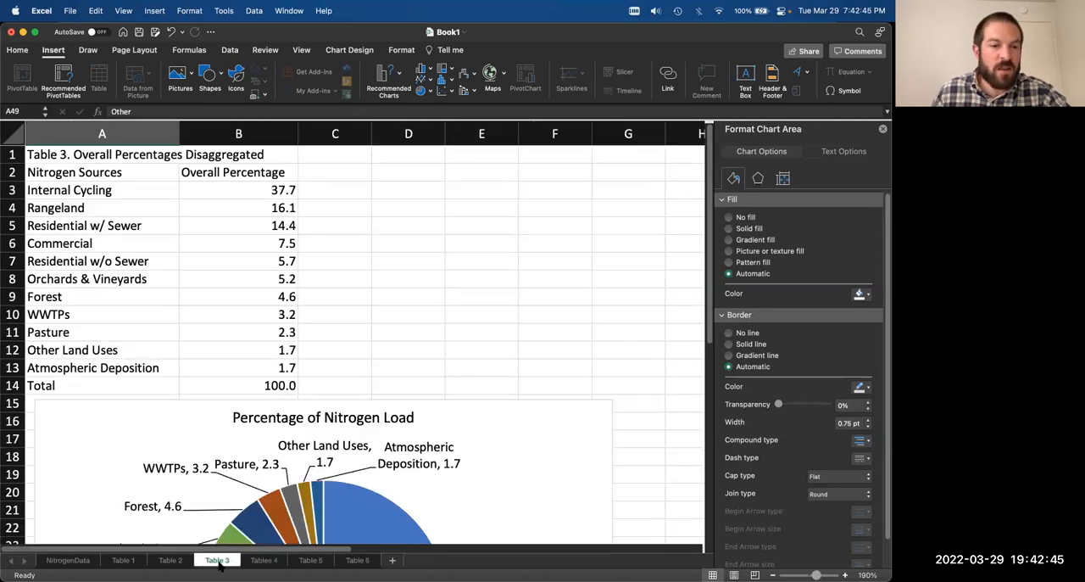
scroll(325, 490, down, 3)
scroll(325, 490, down, 3)
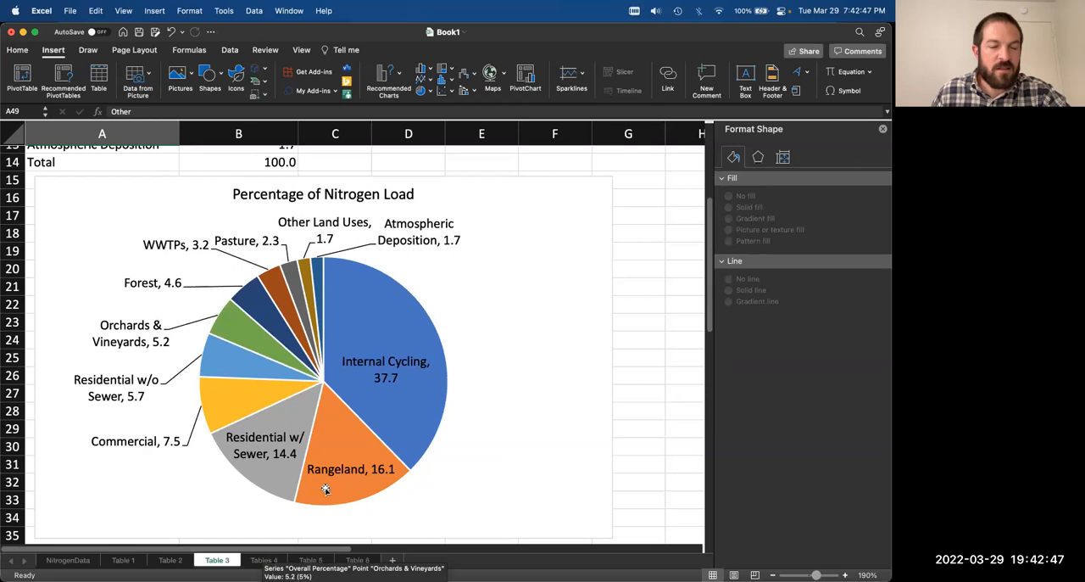
scroll(324, 490, up, 4)
scroll(325, 490, up, 2)
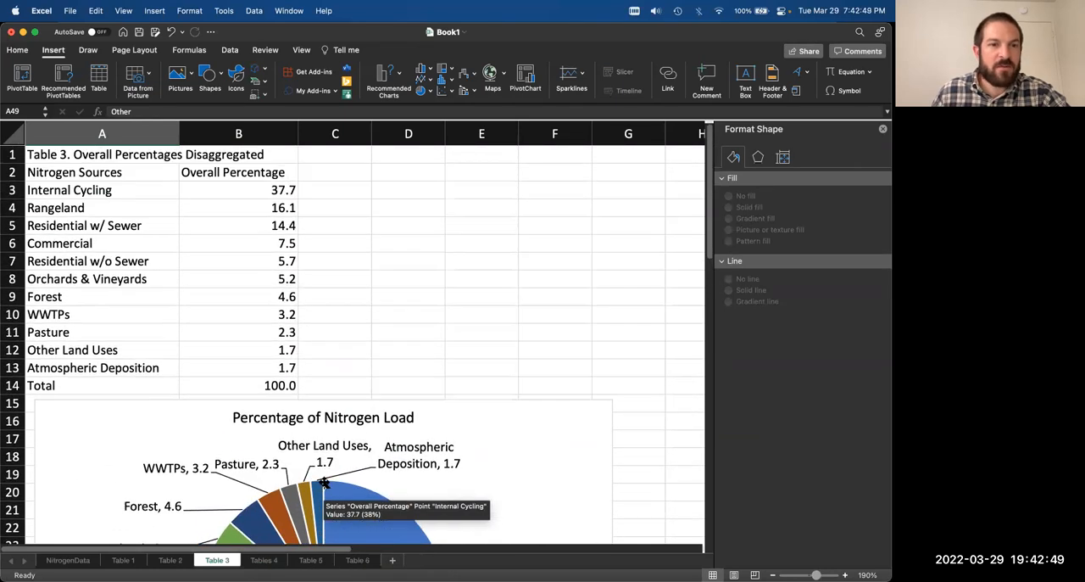
drag(284, 367, 109, 180)
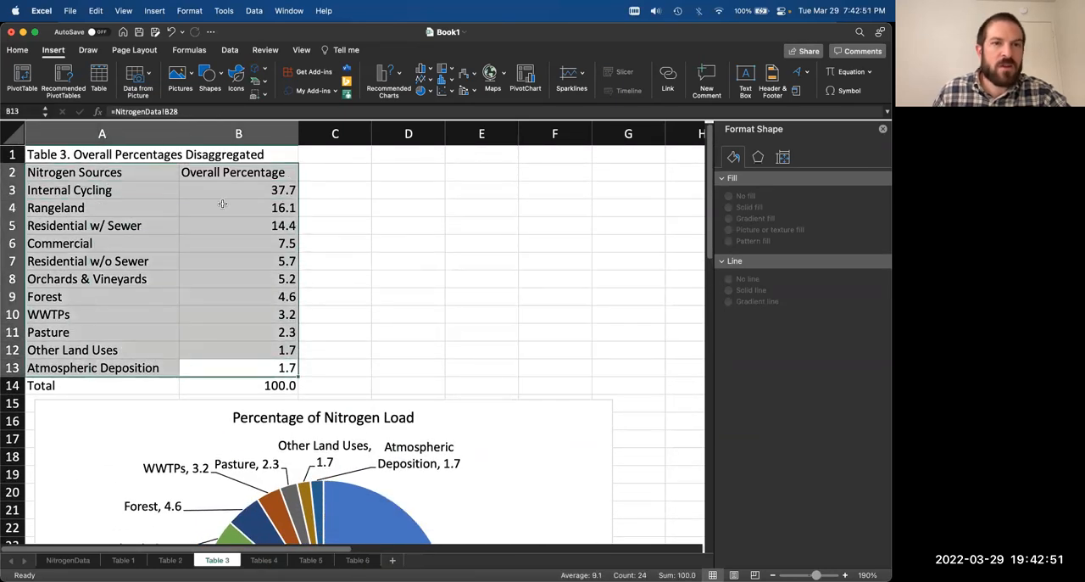
click(430, 93)
click(508, 145)
Step: Move the Pie of Pie chart clear of the table and existing pie, and enlarge it to about columns G to N, rows 1 to 21
drag(485, 268, 630, 181)
scroll(509, 394, right, 5)
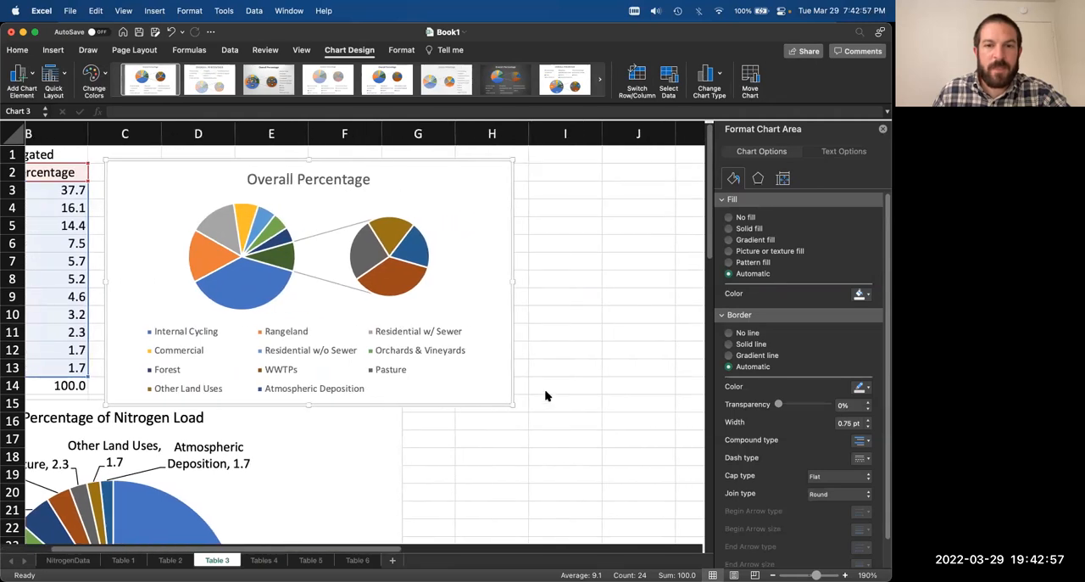
scroll(546, 396, right, 3)
drag(366, 229, 602, 197)
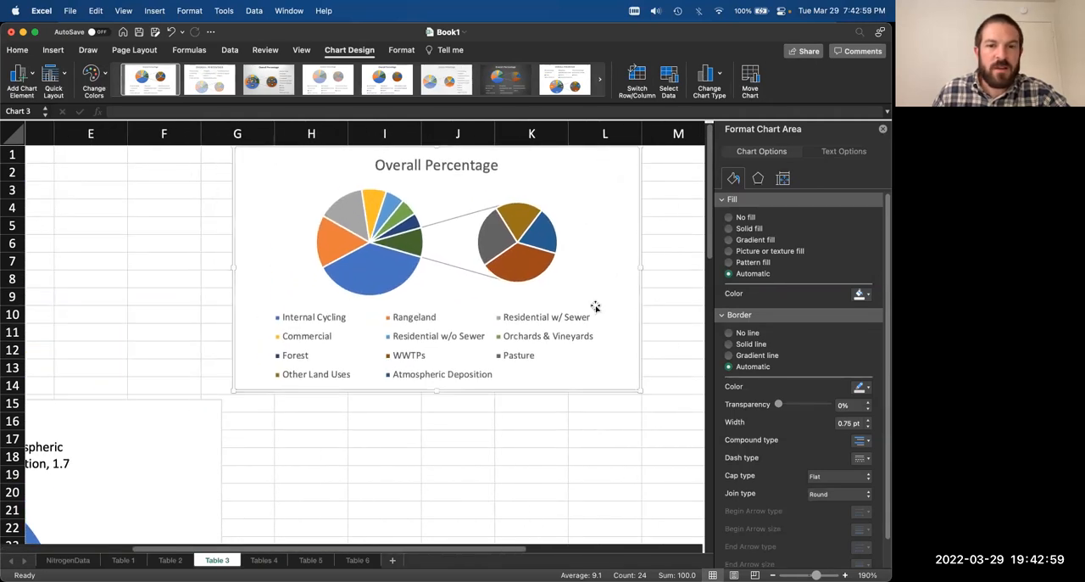
scroll(596, 306, right, 3)
drag(517, 391, 680, 524)
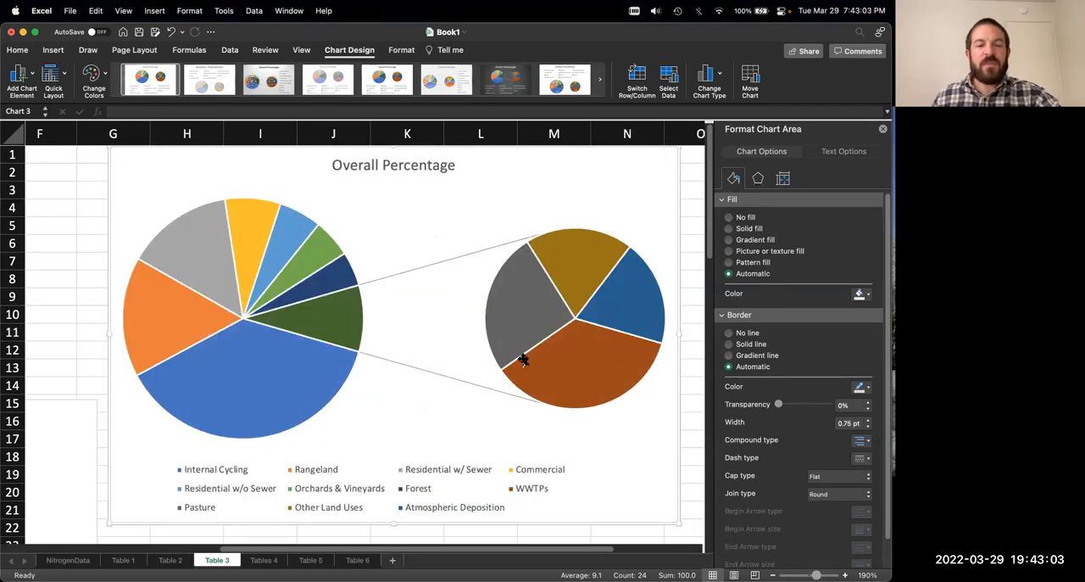
Step: Inspect the combined slice in the main pie and the series options of the Pasture slice in the second pie
click(349, 322)
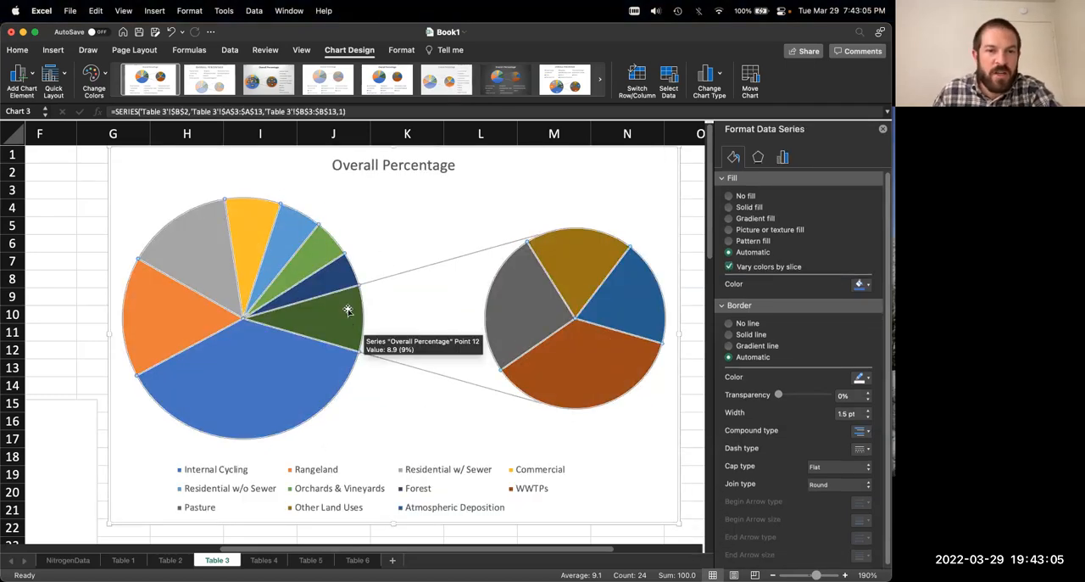
click(339, 322)
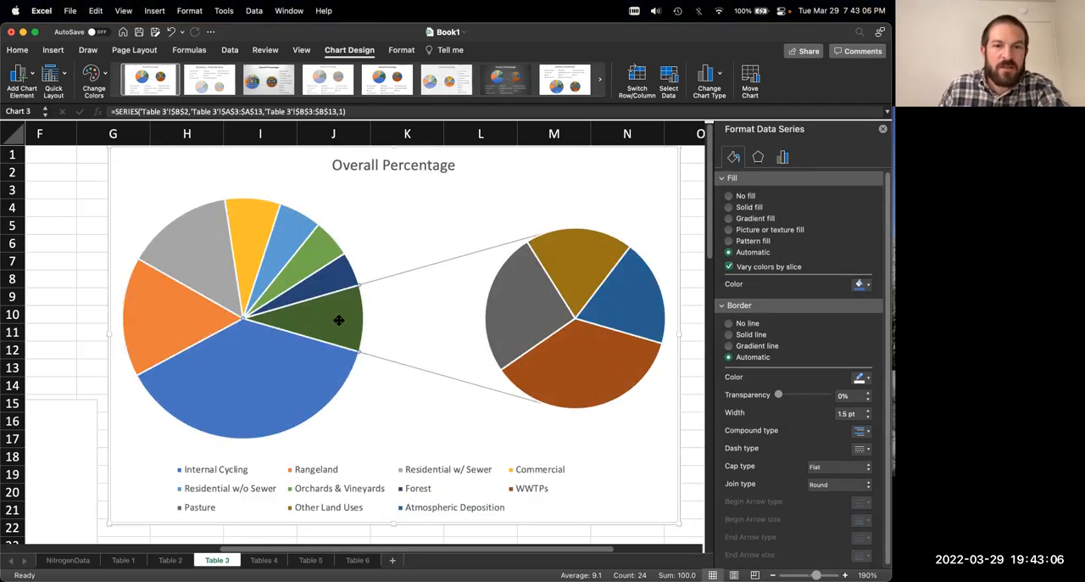
click(526, 318)
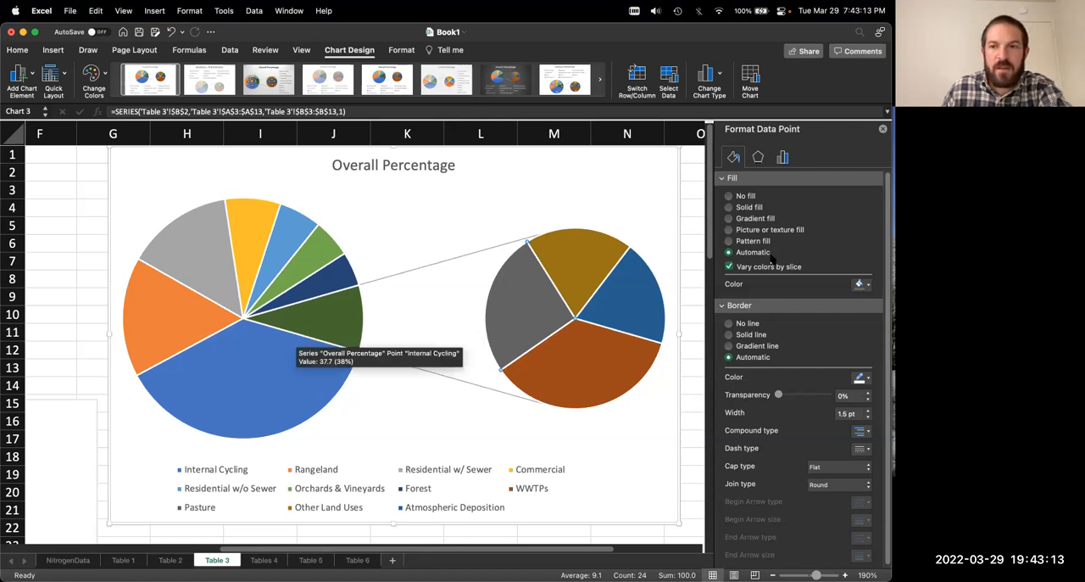
click(783, 157)
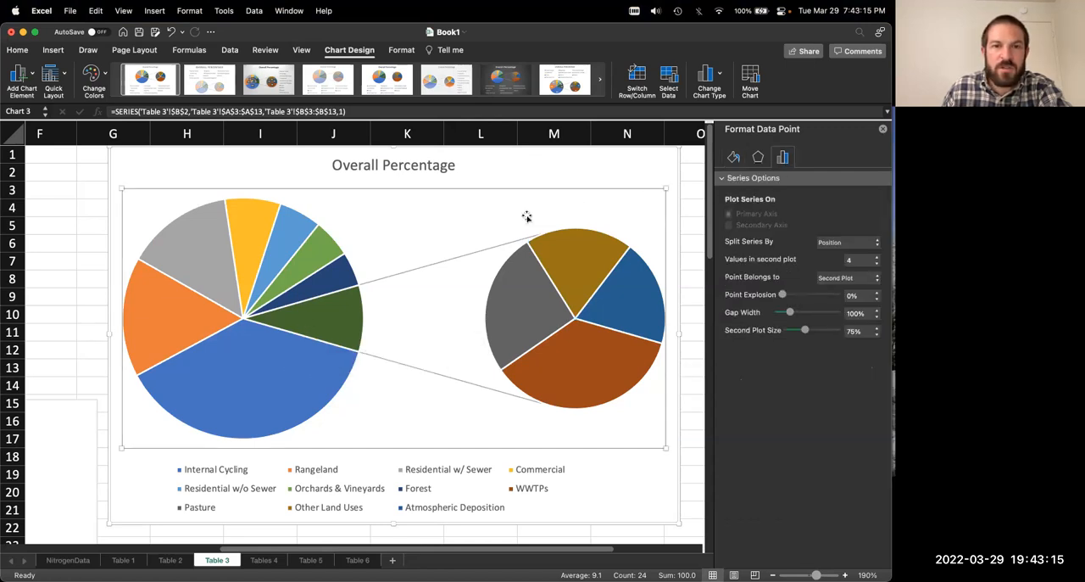
Step: Delete the Pie of Pie chart's legend and add best-fit data labels to its slices
click(228, 467)
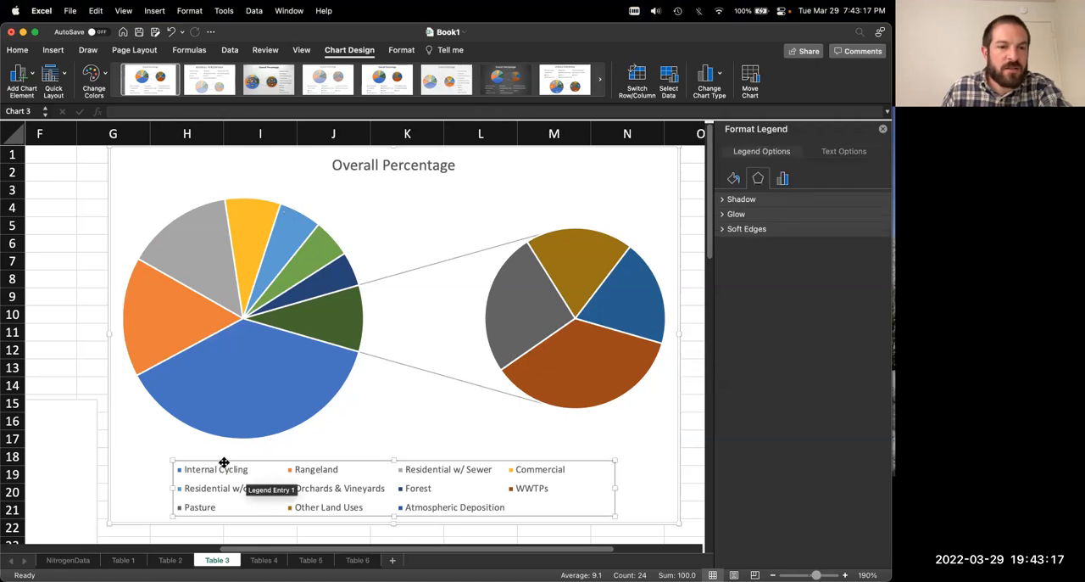
key(Delete)
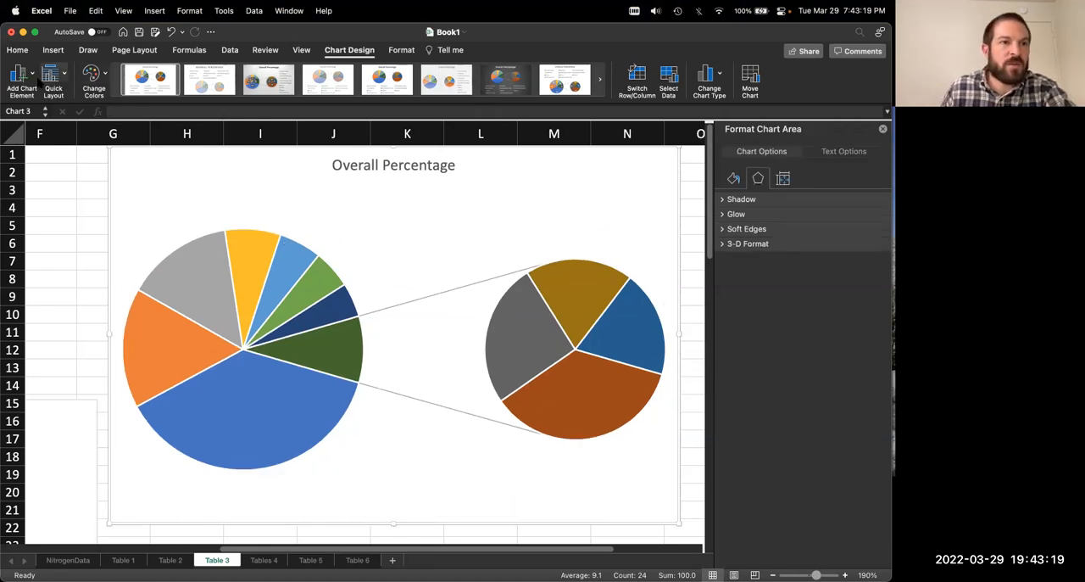
click(32, 76)
mouse_move(35, 106)
click(210, 245)
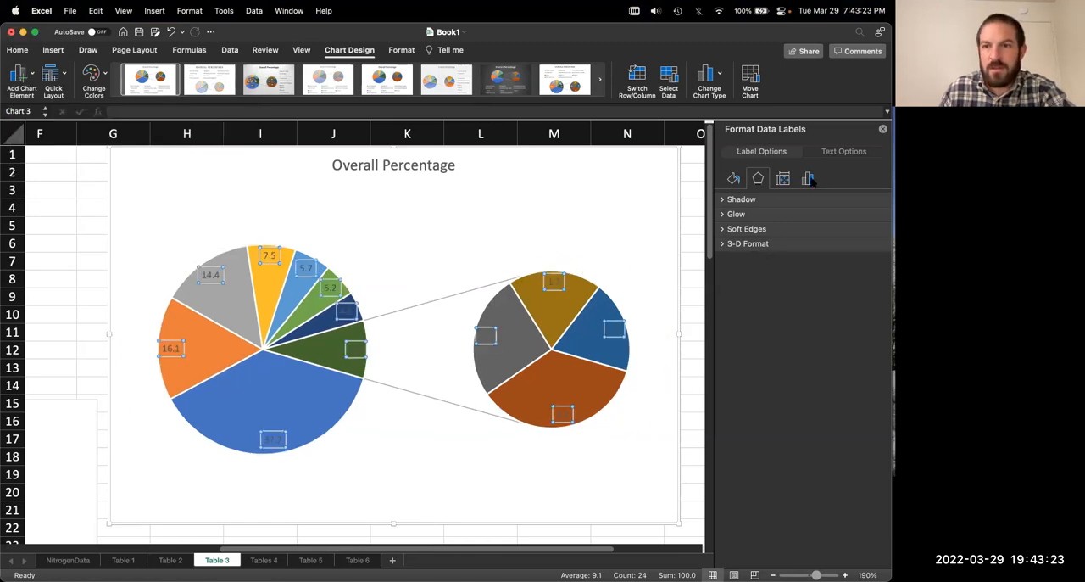
Step: Include the category name in the Pie of Pie chart's data labels and set their font color to black
click(809, 180)
click(729, 200)
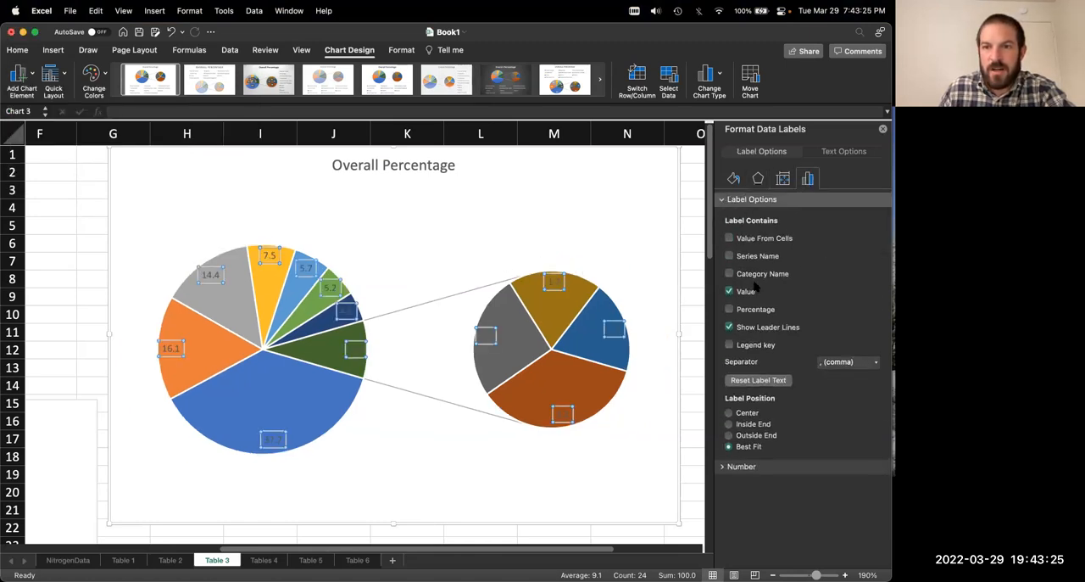
click(730, 274)
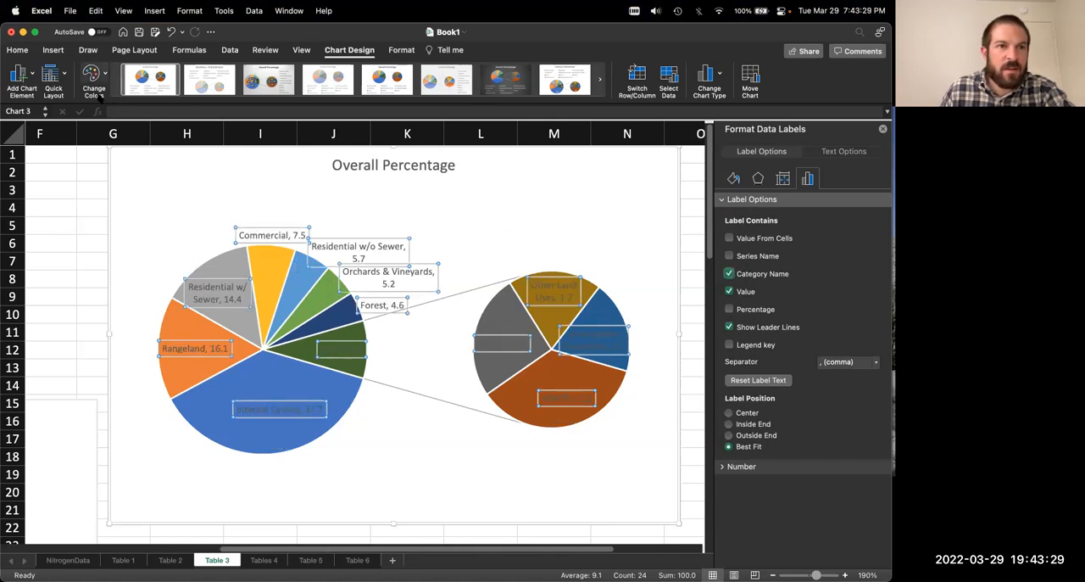
click(18, 50)
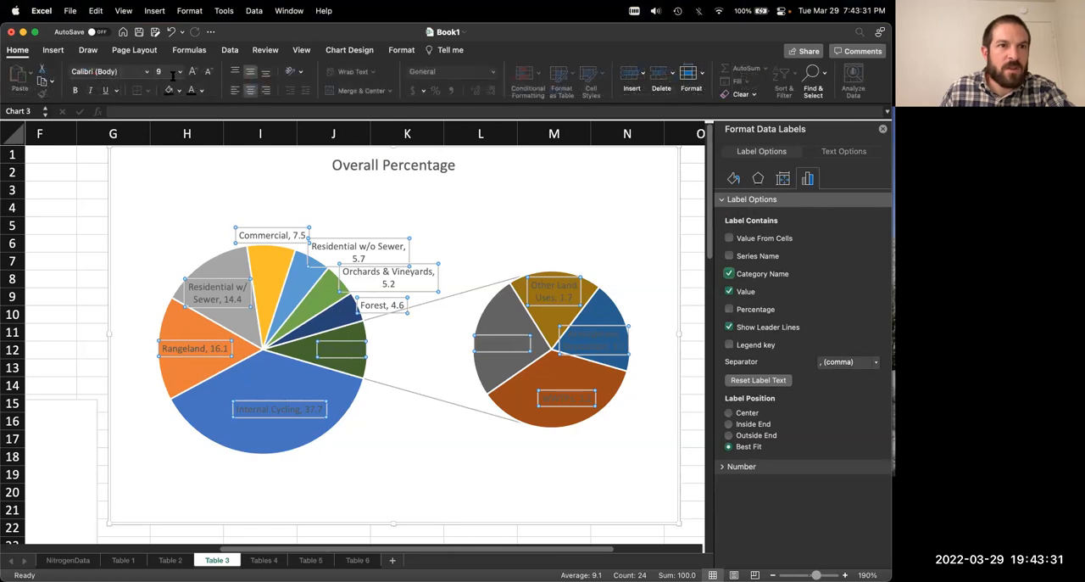
click(192, 90)
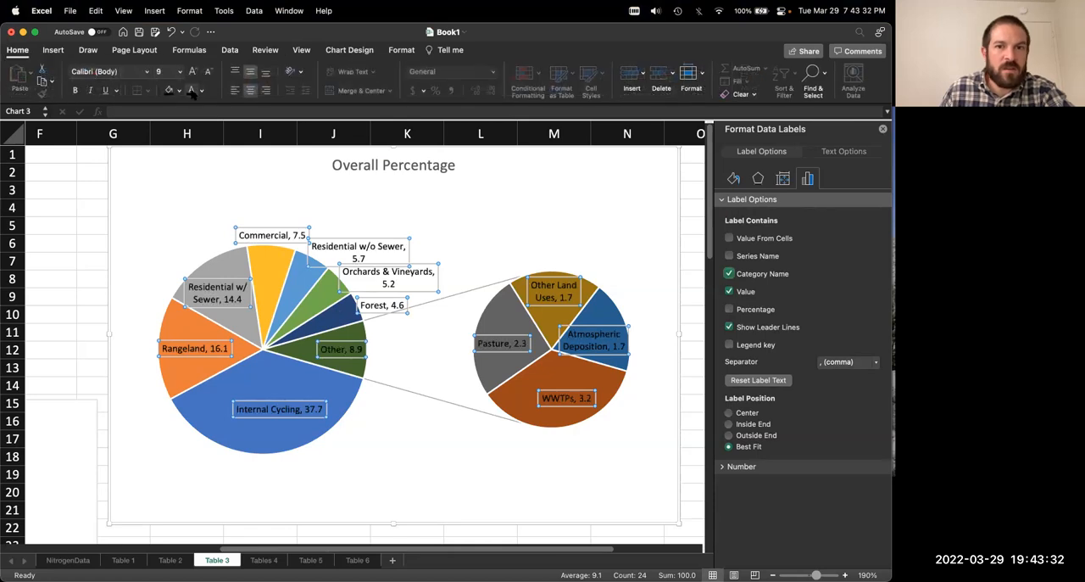
click(493, 227)
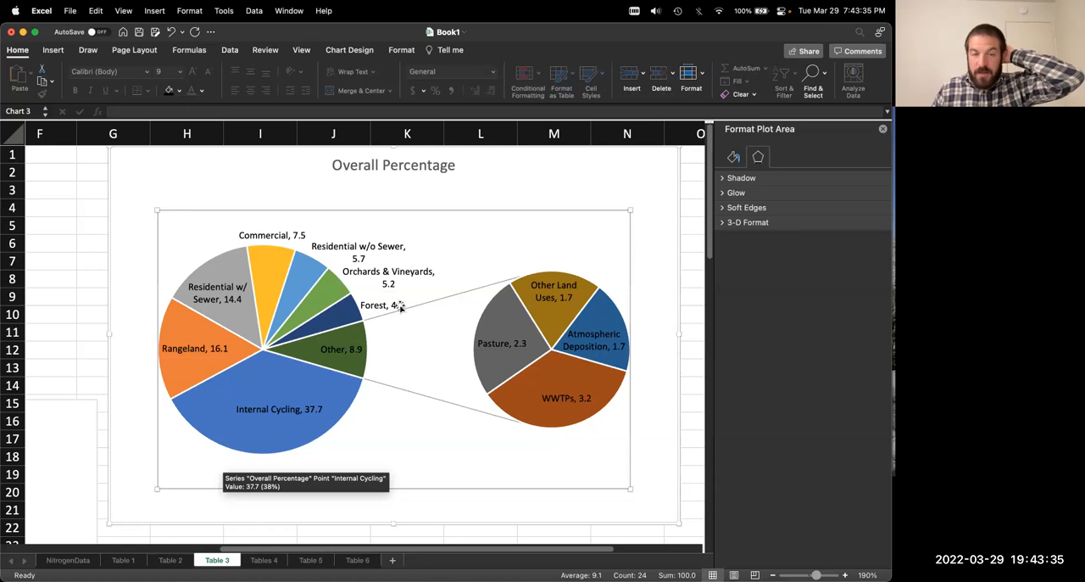
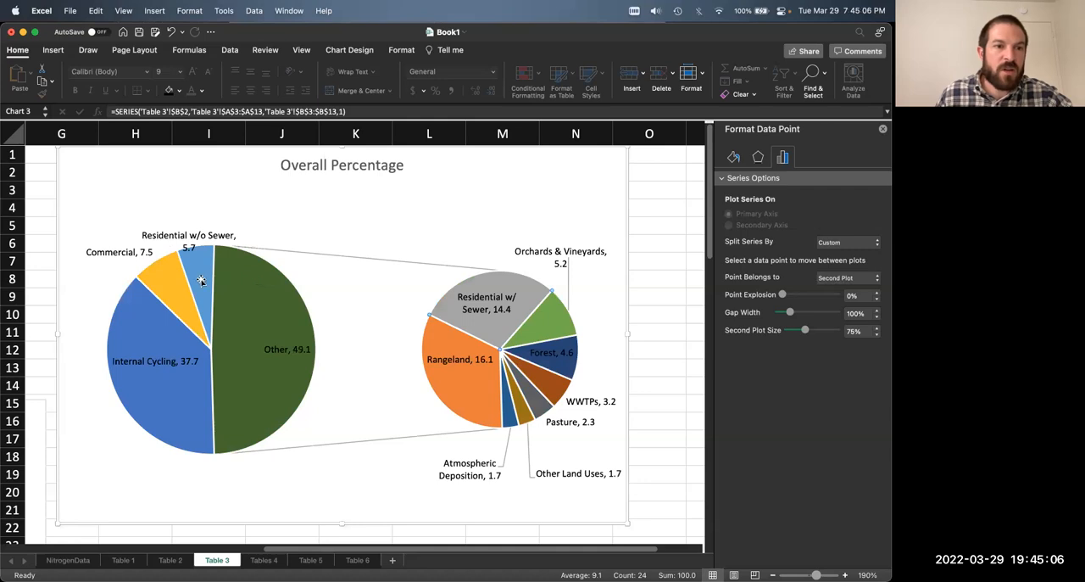
Step: Move the WWTPs and Atmospheric Deposition slices of the Pie of Pie chart to the first plot
click(848, 277)
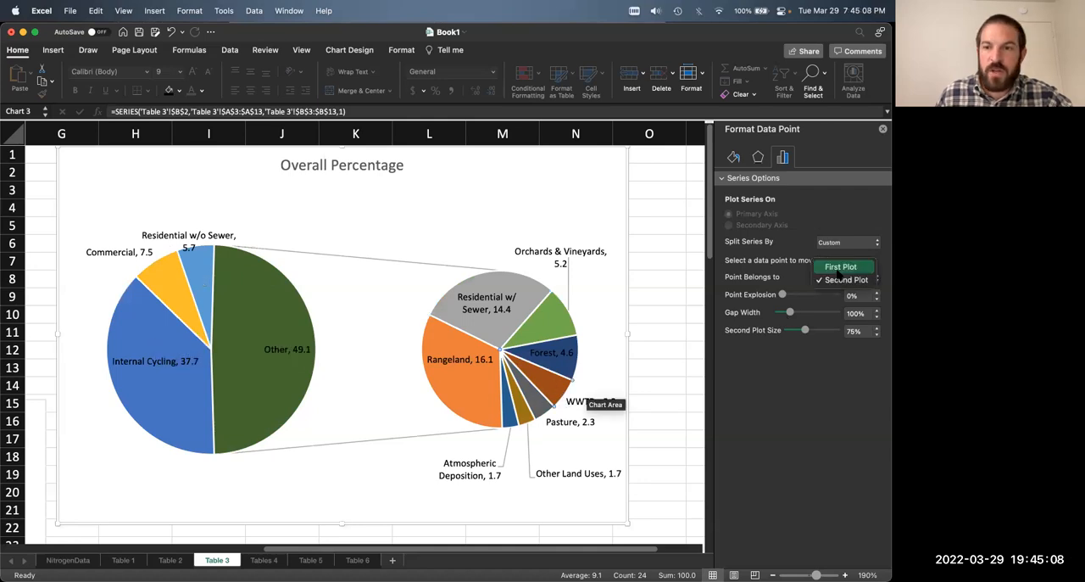
click(835, 285)
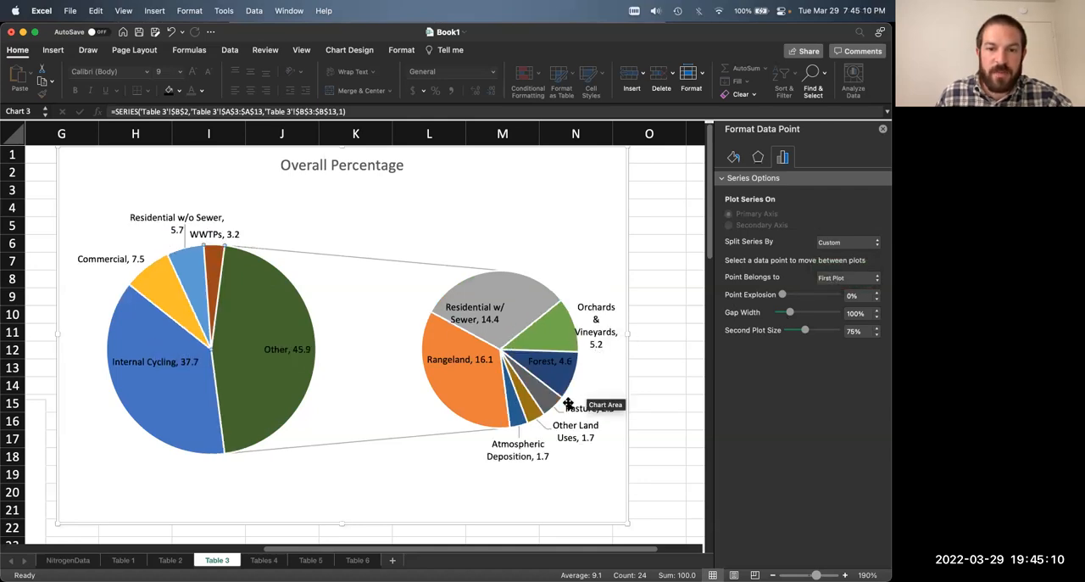
click(520, 420)
click(848, 277)
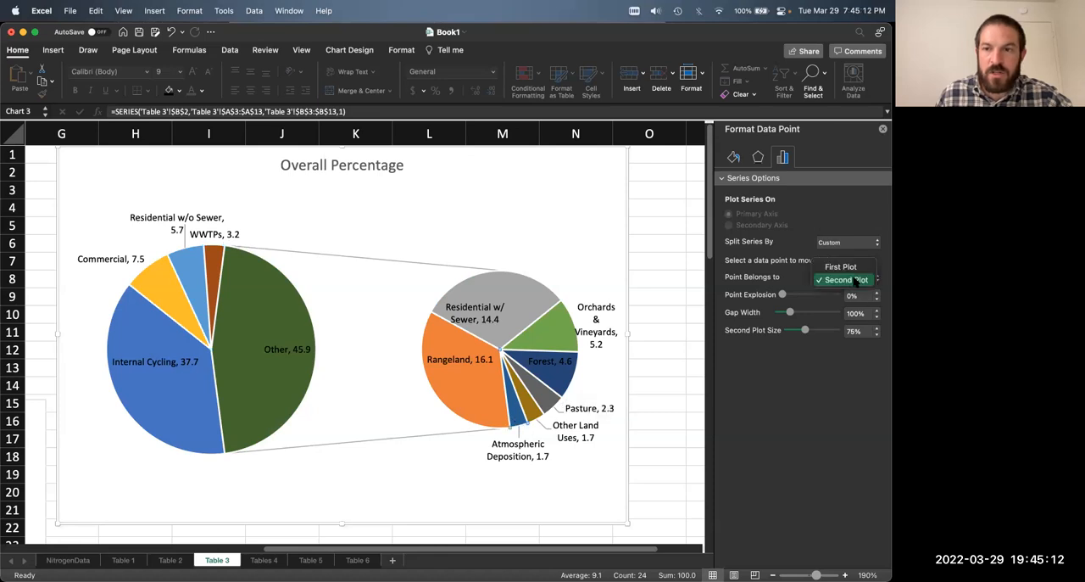
click(835, 268)
Step: Move the Residential w/o Sewer and Commercial slices of the Pie of Pie chart to the second plot
click(183, 273)
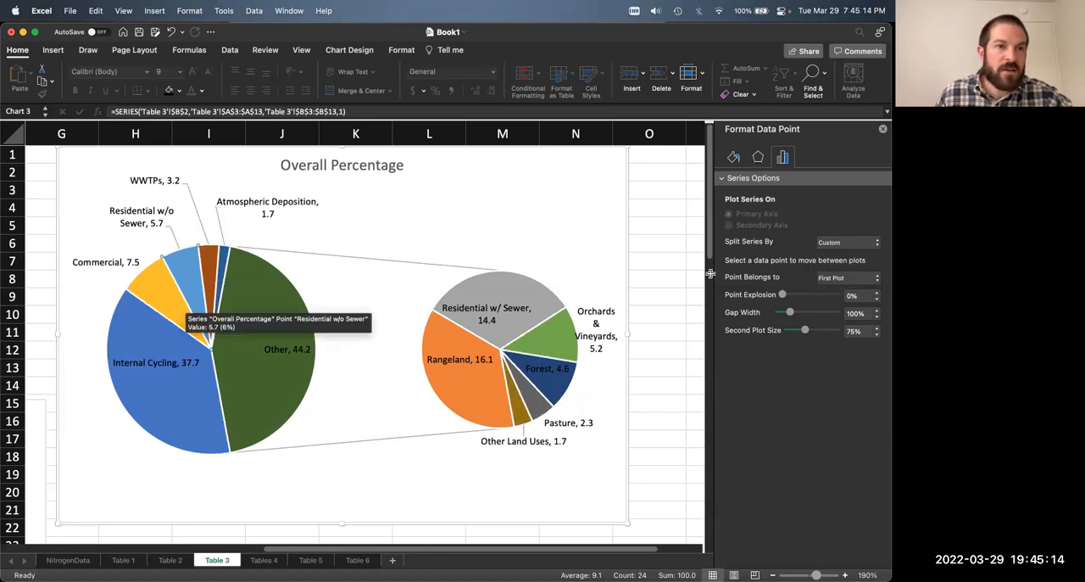
click(862, 277)
click(853, 294)
click(155, 274)
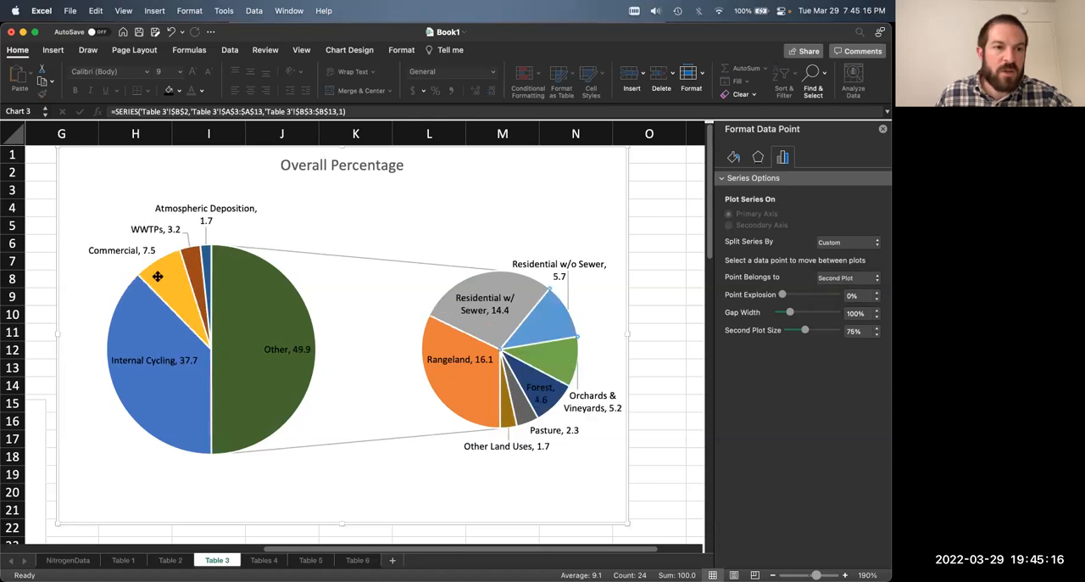
click(843, 278)
click(846, 293)
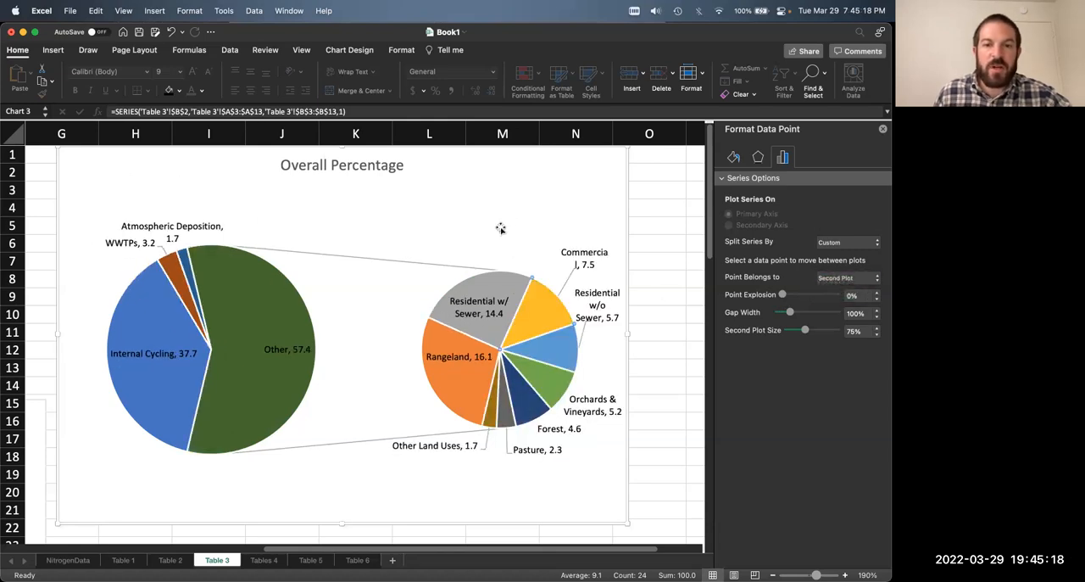
click(93, 263)
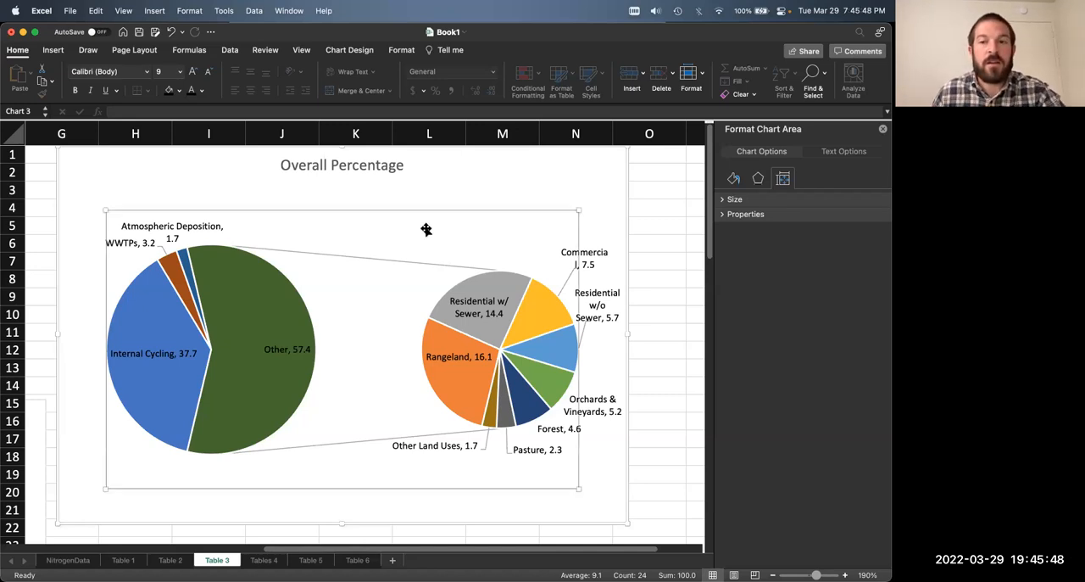
click(425, 230)
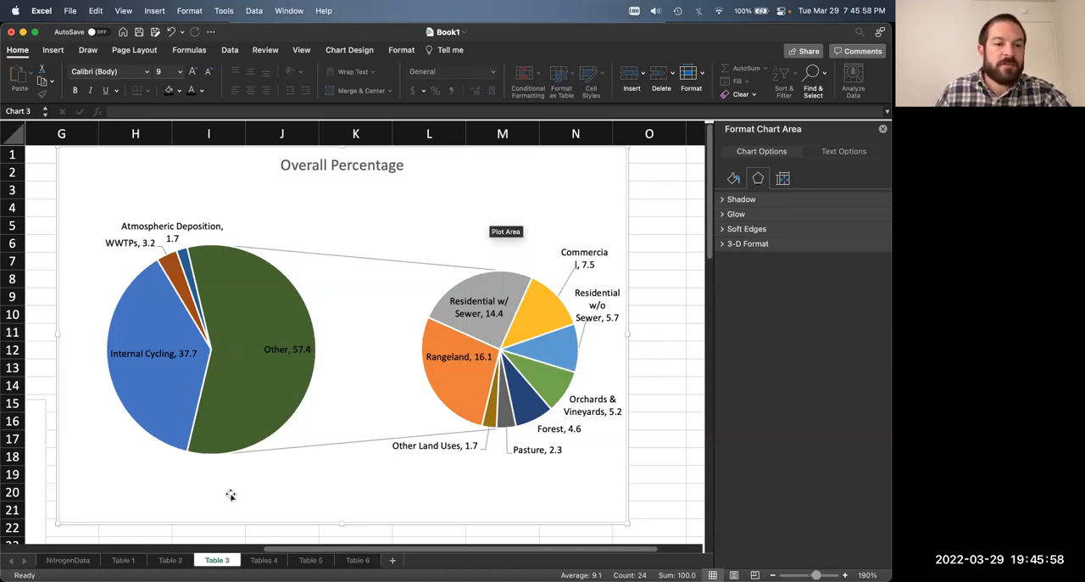
Step: On the Table 6 sheet, shift the Nitrogen Tons/Yr/Acre by Land Cover chart slightly up and to the right
click(358, 562)
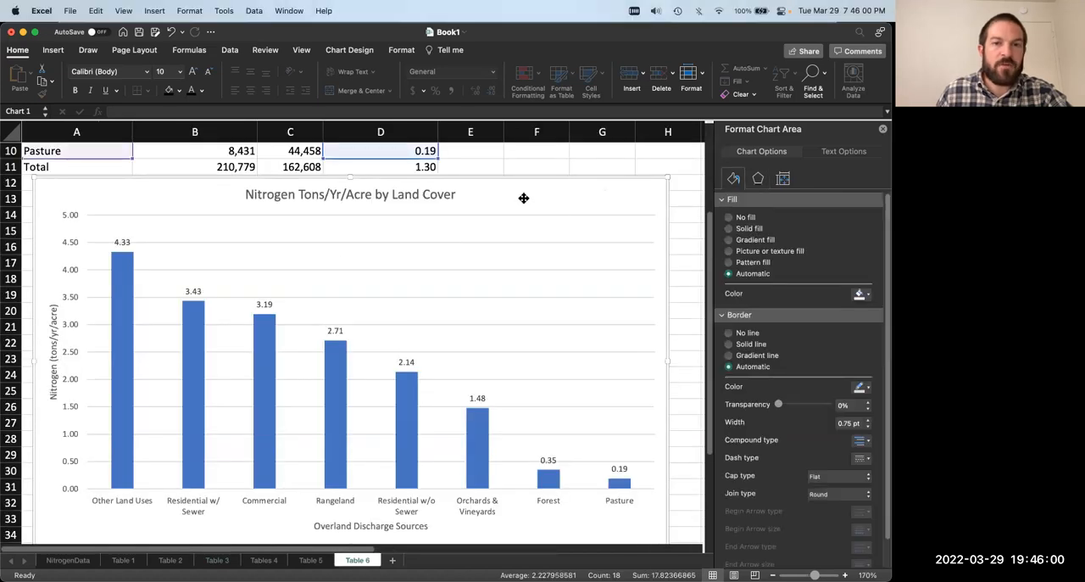
drag(551, 188, 561, 181)
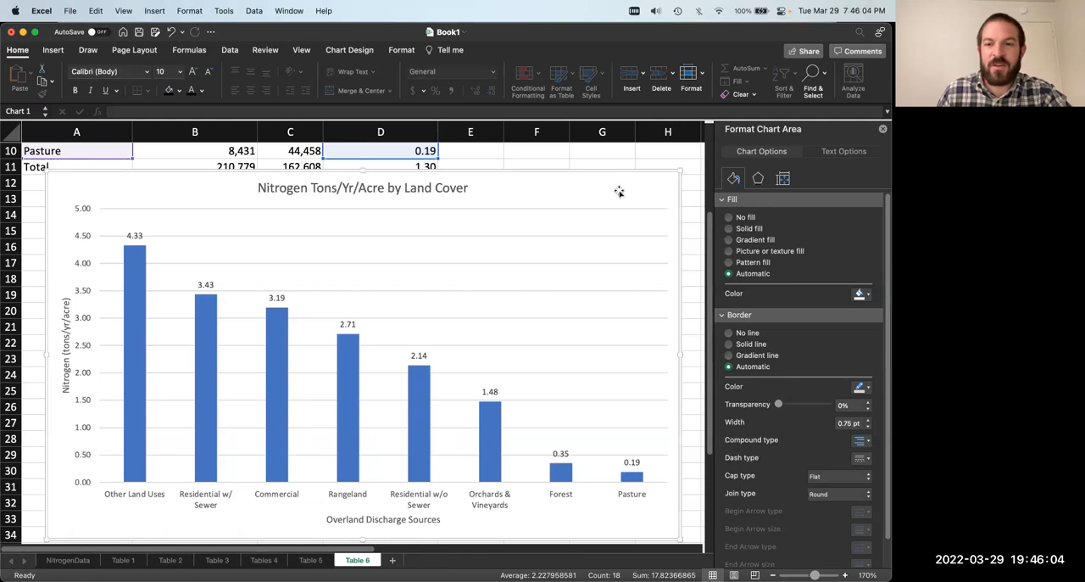
scroll(526, 234, up, 5)
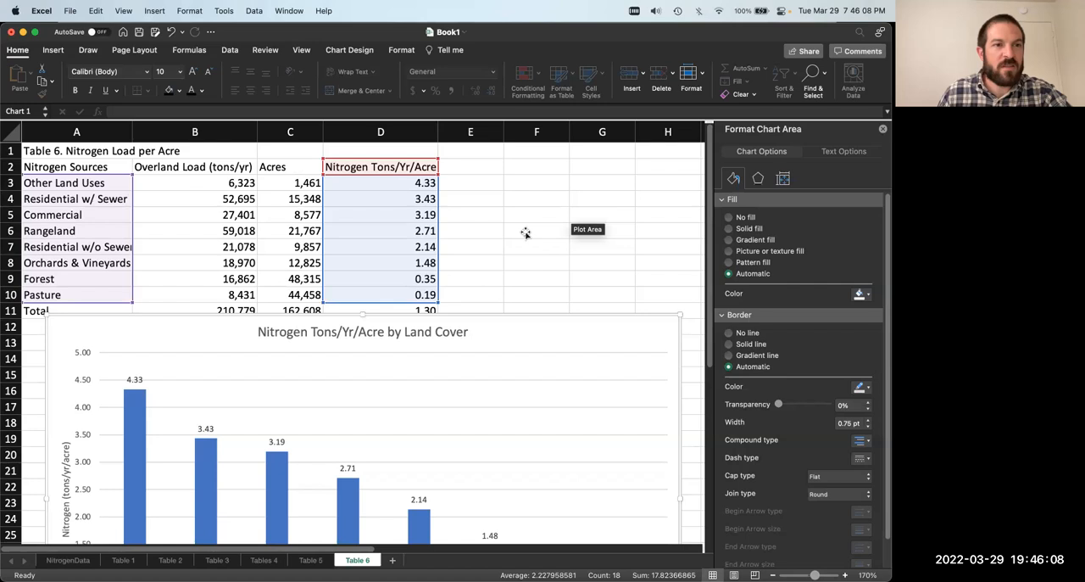
scroll(526, 234, down, 3)
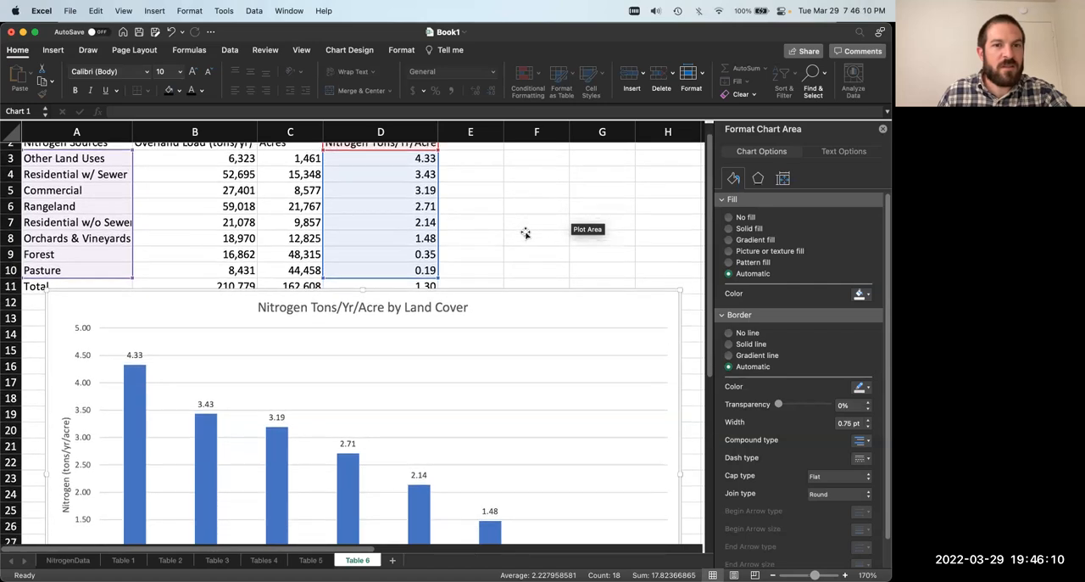
Step: On the Tables 4 sheet, examine the Load (tons/yr) chart's series and bar options and the chart elements available to add
click(304, 560)
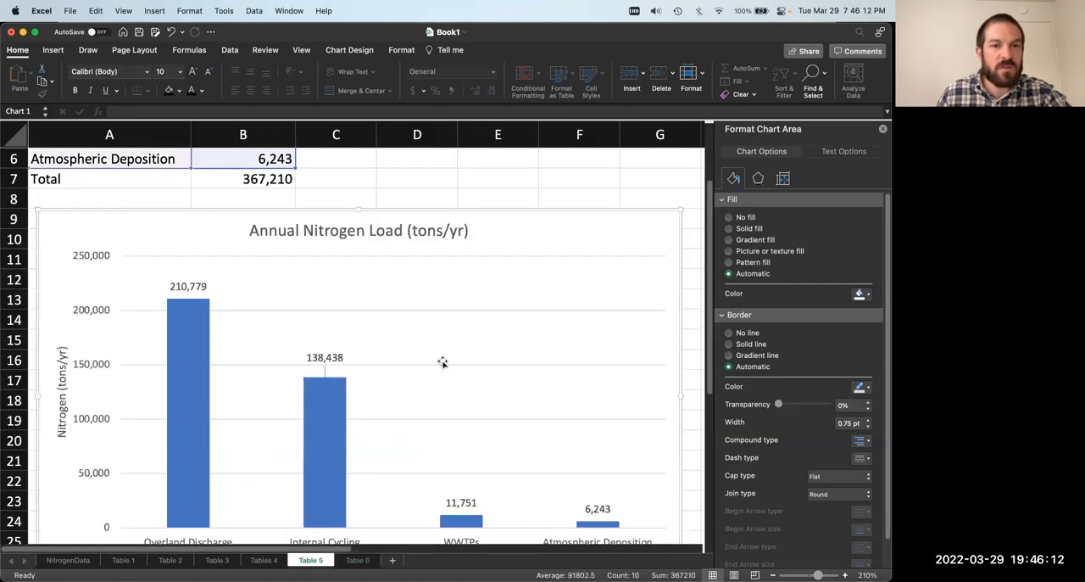
click(276, 561)
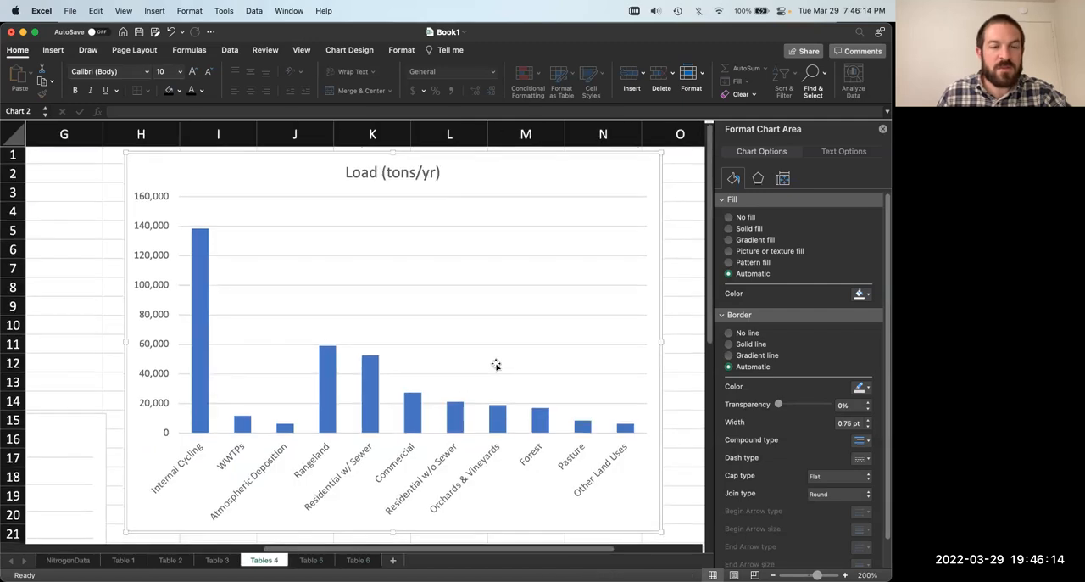
scroll(529, 340, right, 1)
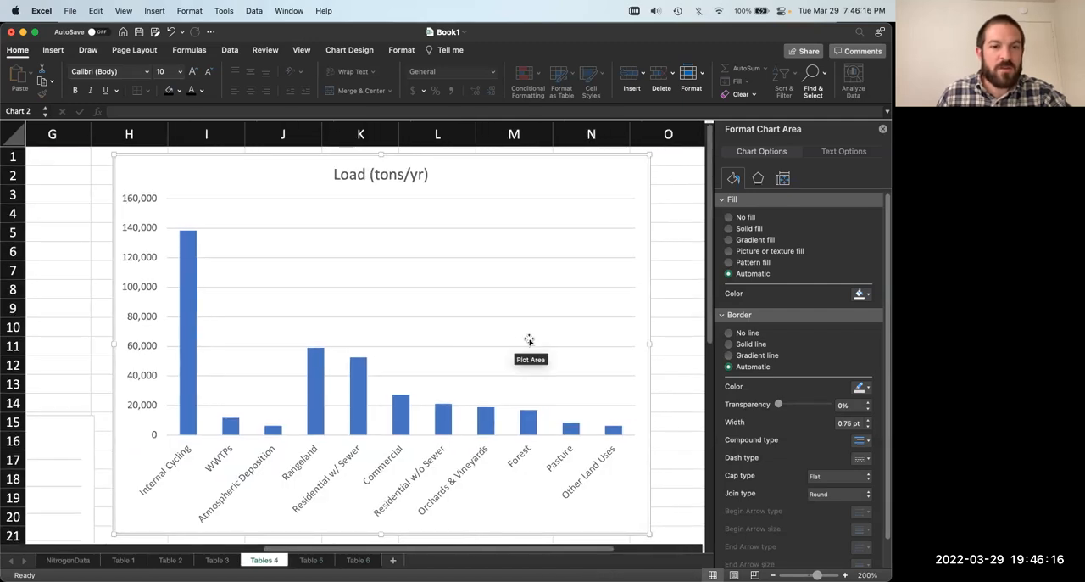
click(312, 379)
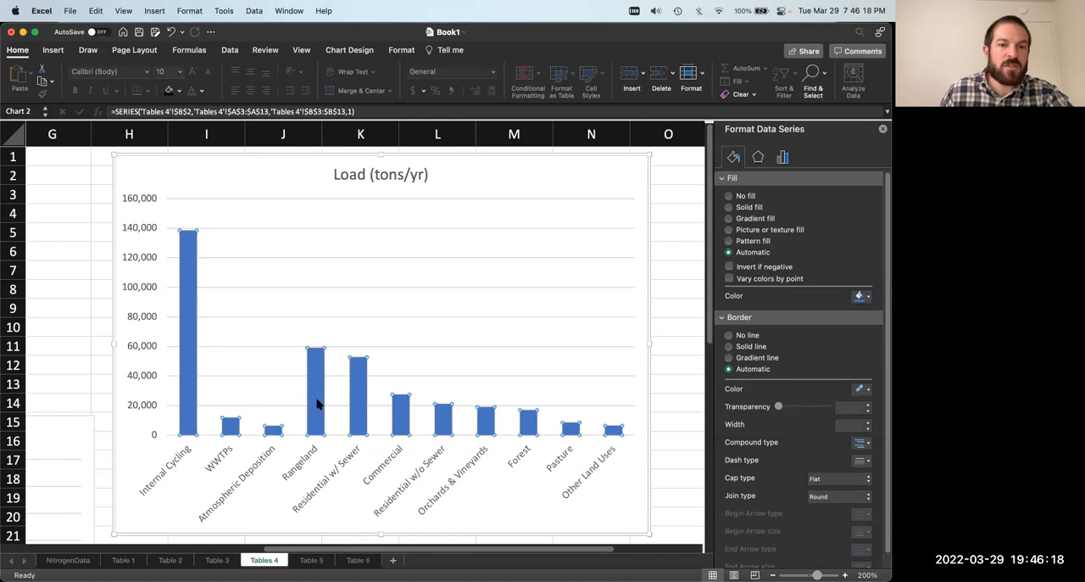
click(317, 405)
click(363, 383)
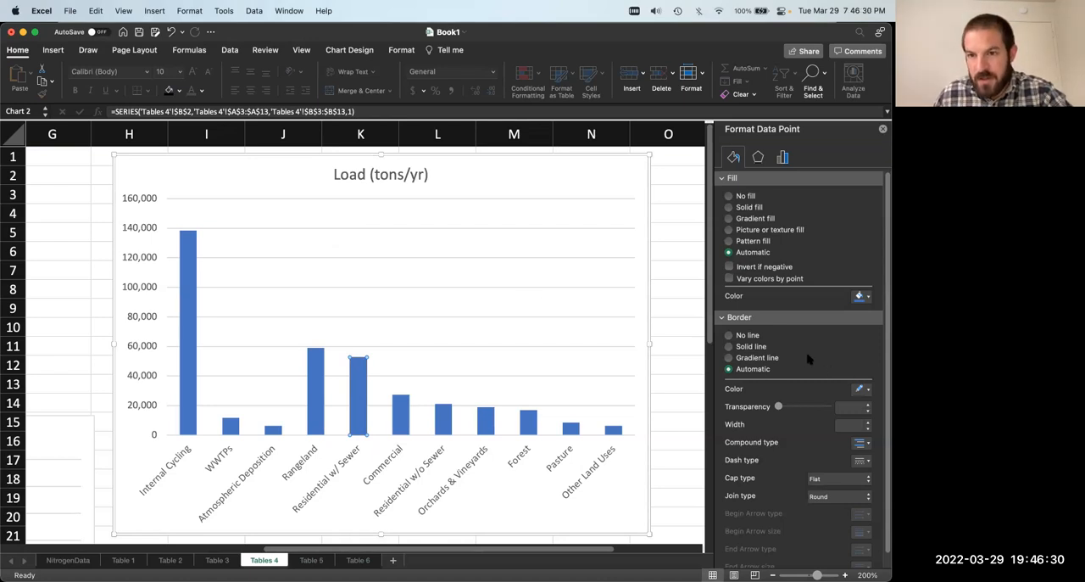
click(782, 158)
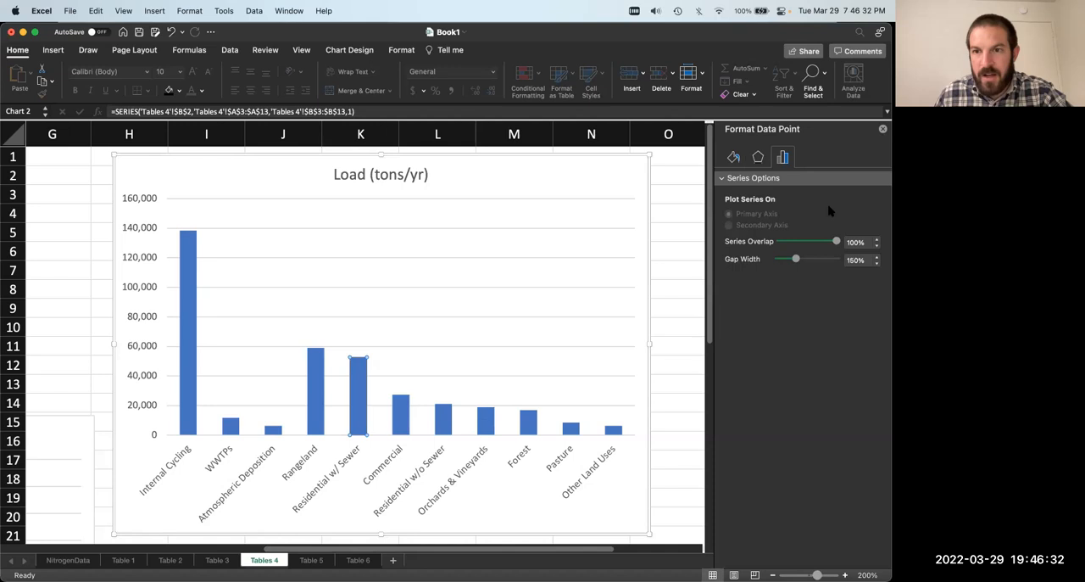
click(339, 334)
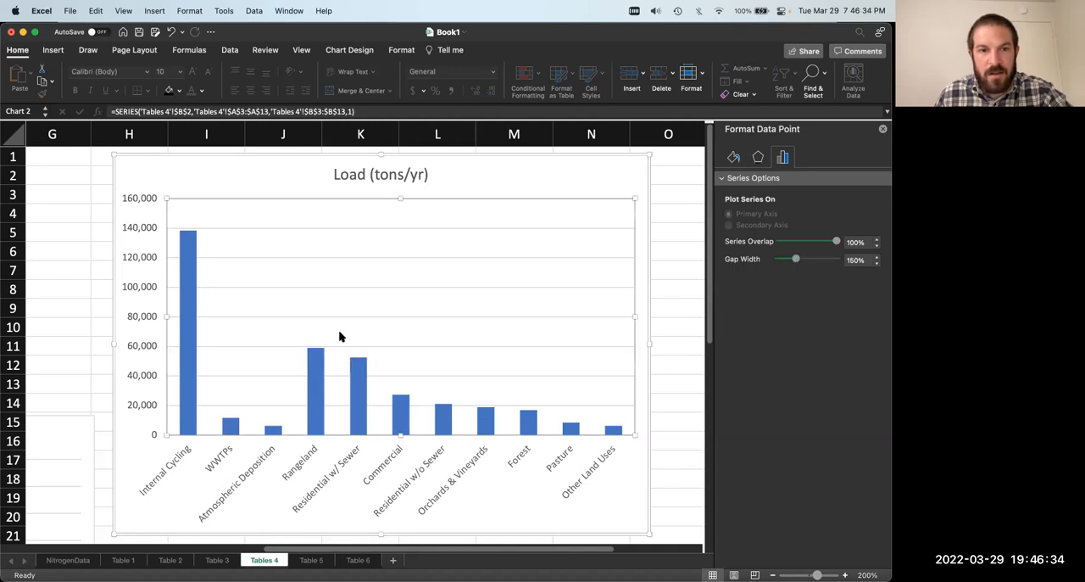
click(314, 365)
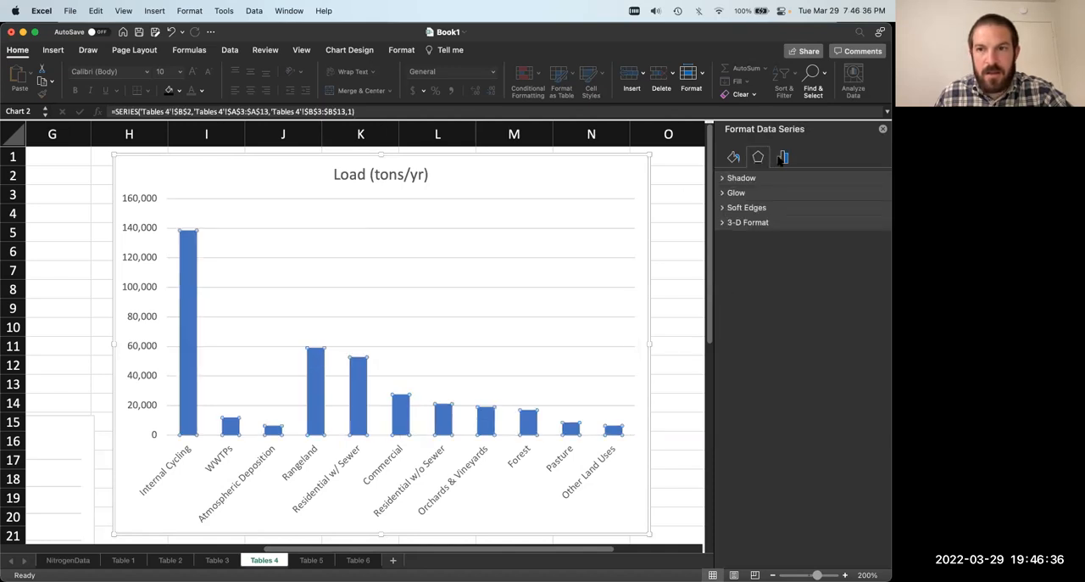
click(782, 157)
click(317, 302)
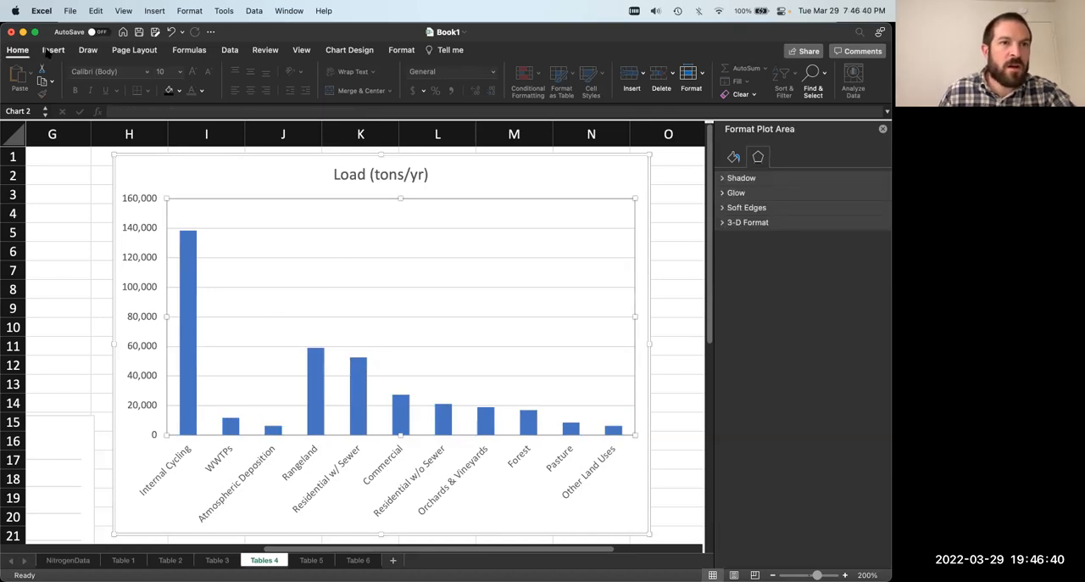
click(350, 50)
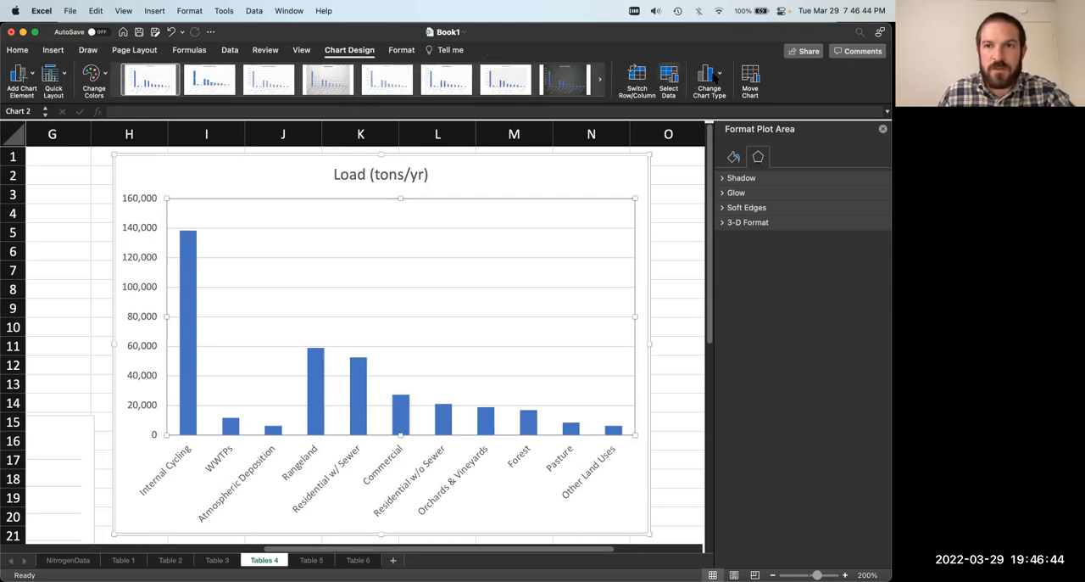
click(27, 76)
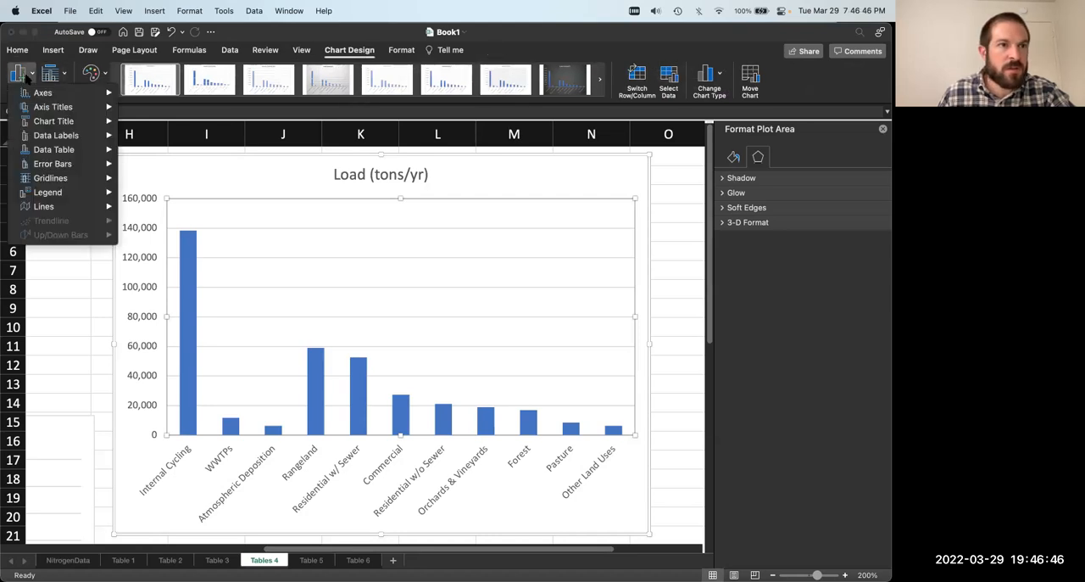
click(25, 77)
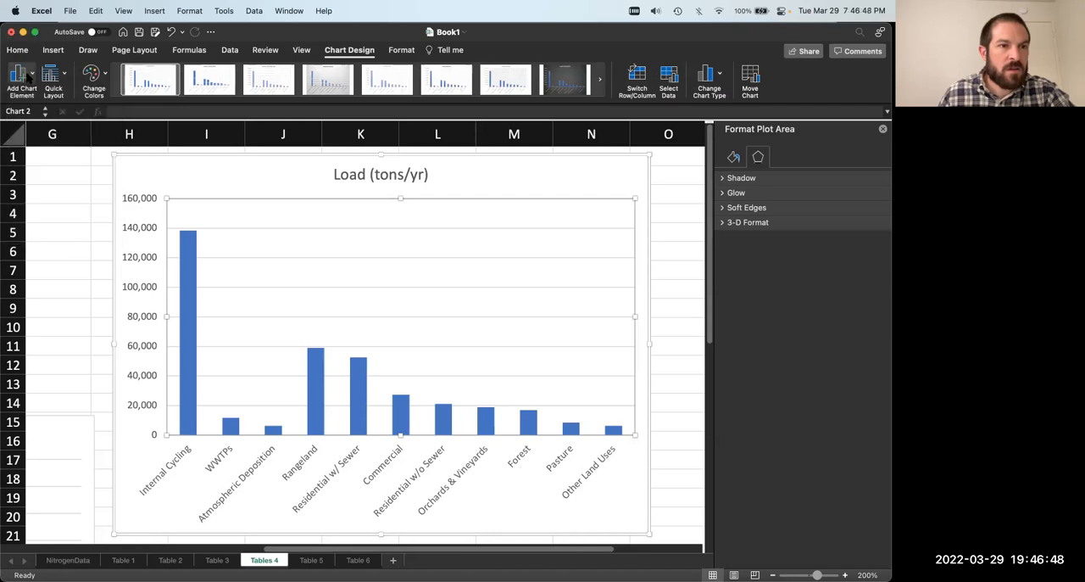
click(99, 177)
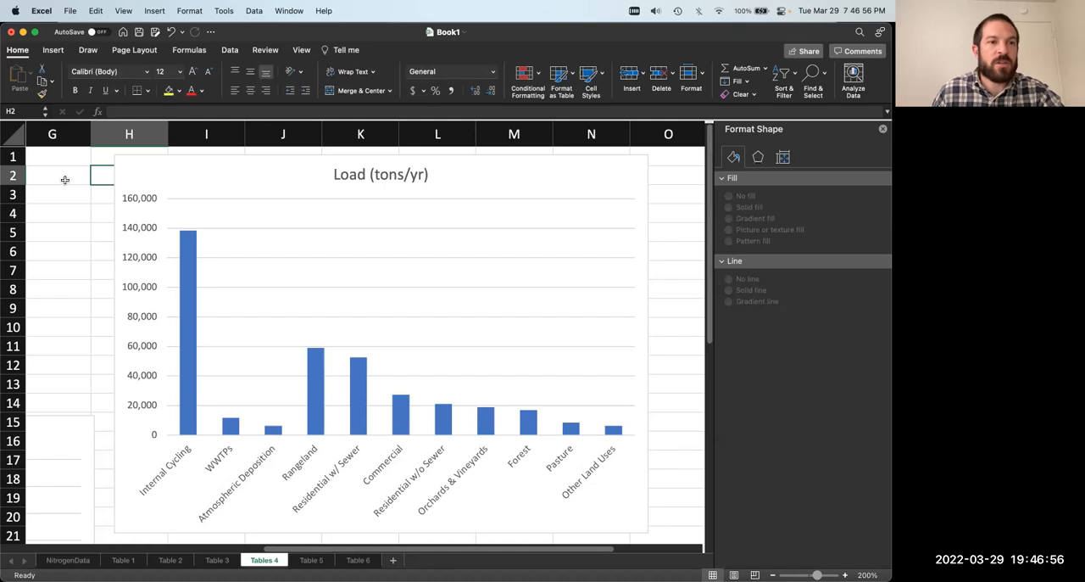
click(66, 179)
click(71, 189)
click(109, 191)
click(85, 178)
click(90, 189)
click(111, 178)
click(88, 175)
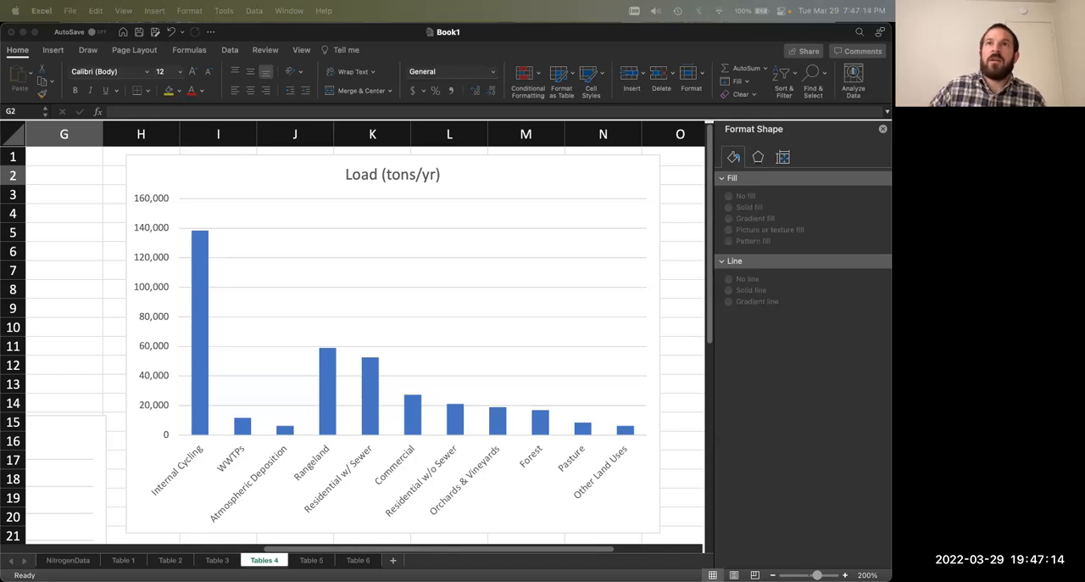
Step: Switch to the Exercise2 document in Word and review its tables, figures and instructions through the last page
drag(746, 0, 291, 11)
scroll(543, 373, down, 5)
scroll(544, 369, down, 20)
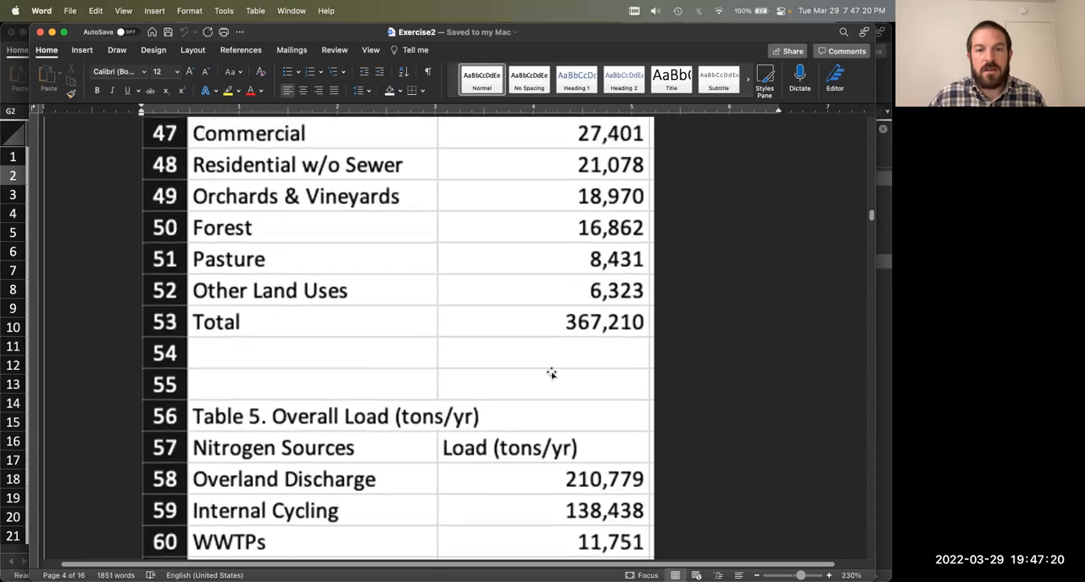
scroll(551, 373, down, 20)
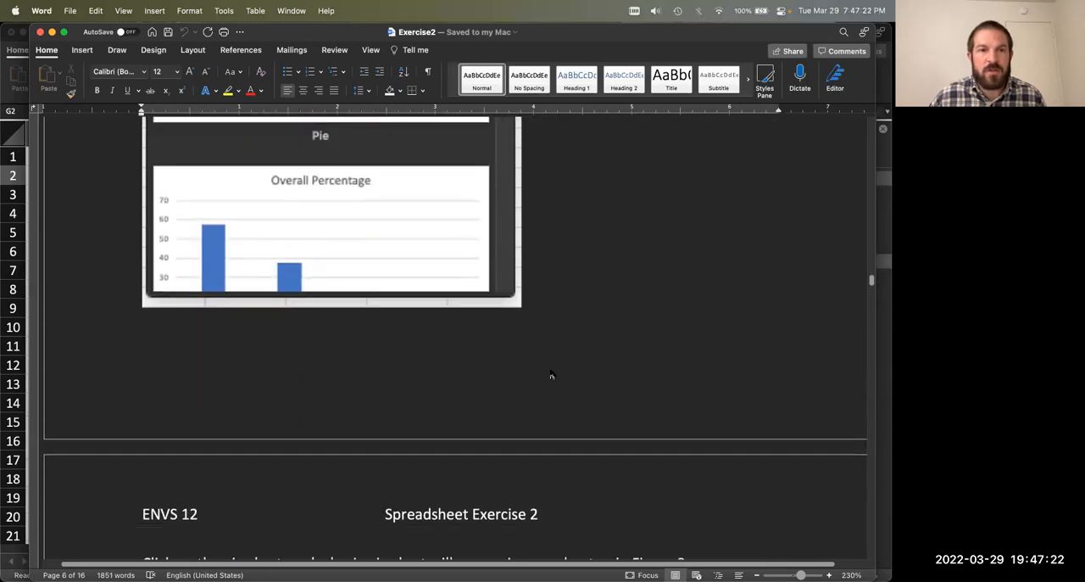
scroll(551, 373, down, 20)
scroll(553, 369, down, 20)
scroll(554, 369, down, 20)
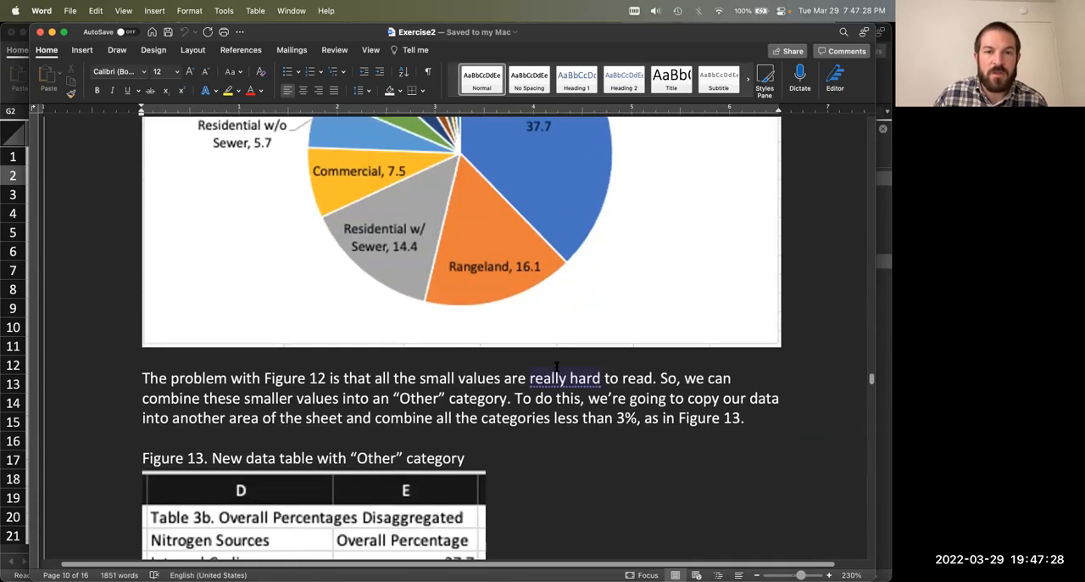
scroll(556, 367, down, 15)
scroll(870, 390, down, 20)
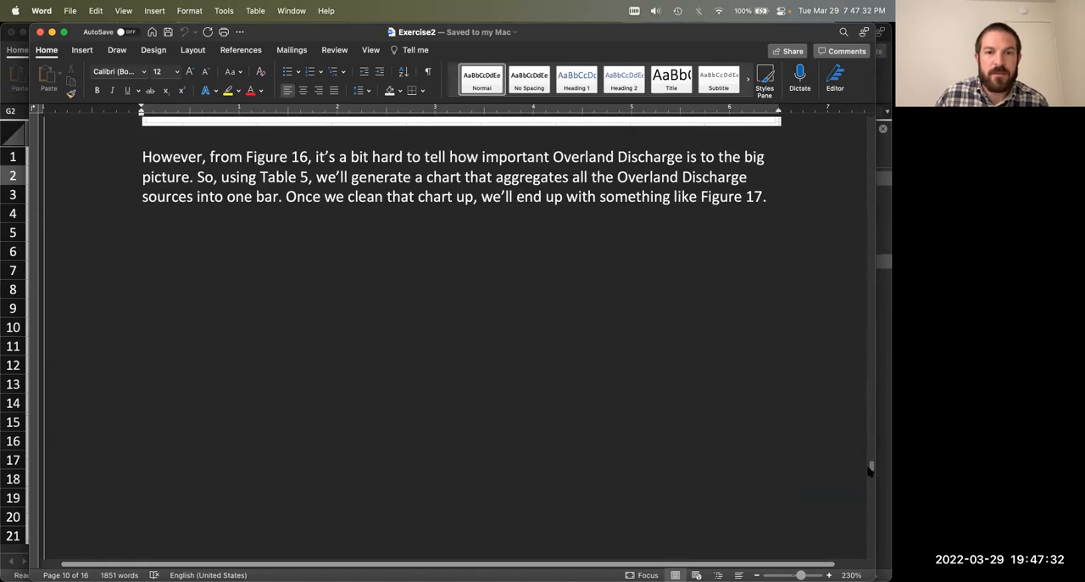
scroll(870, 469, down, 20)
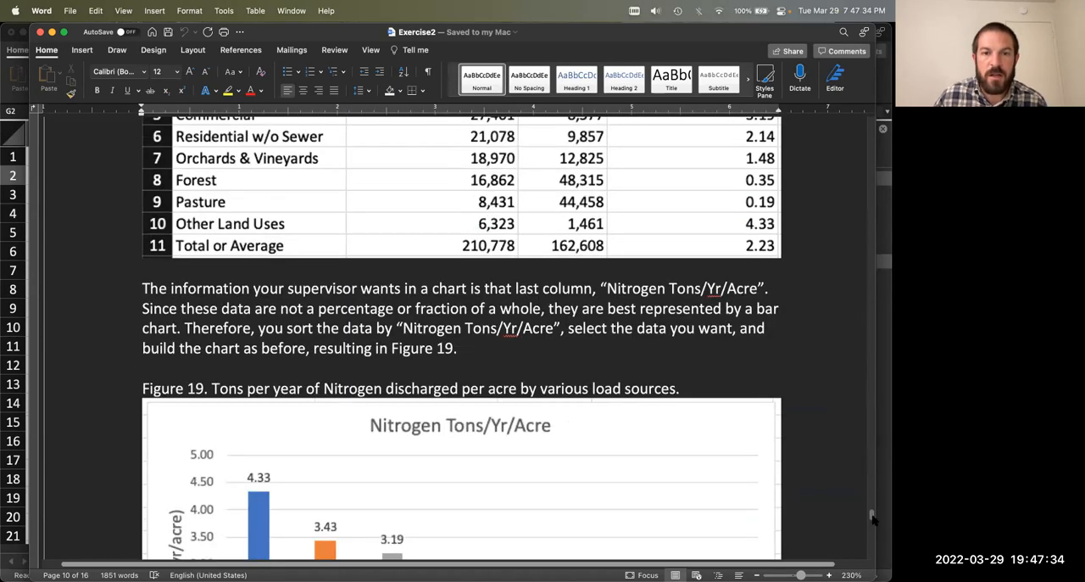
scroll(871, 518, down, 20)
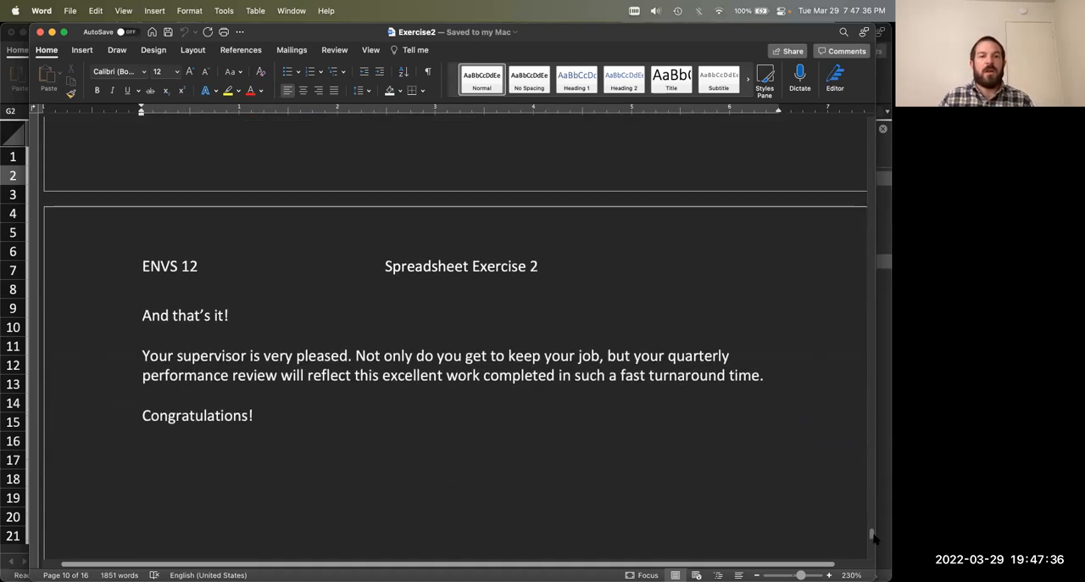
scroll(874, 536, down, 3)
click(449, 351)
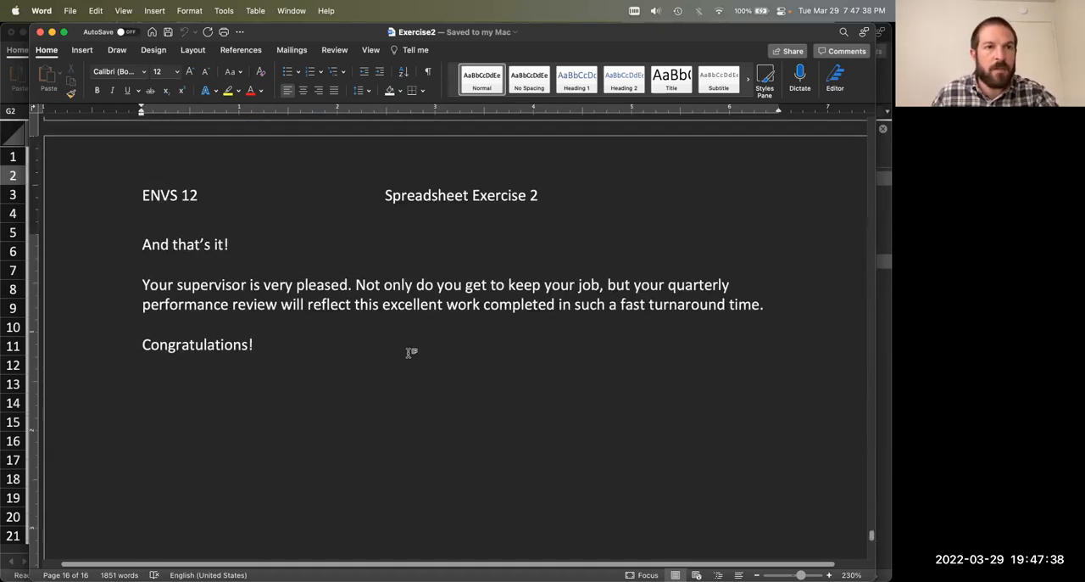
Step: Switch back to the Book1 workbook in Excel
key(super+Tab)
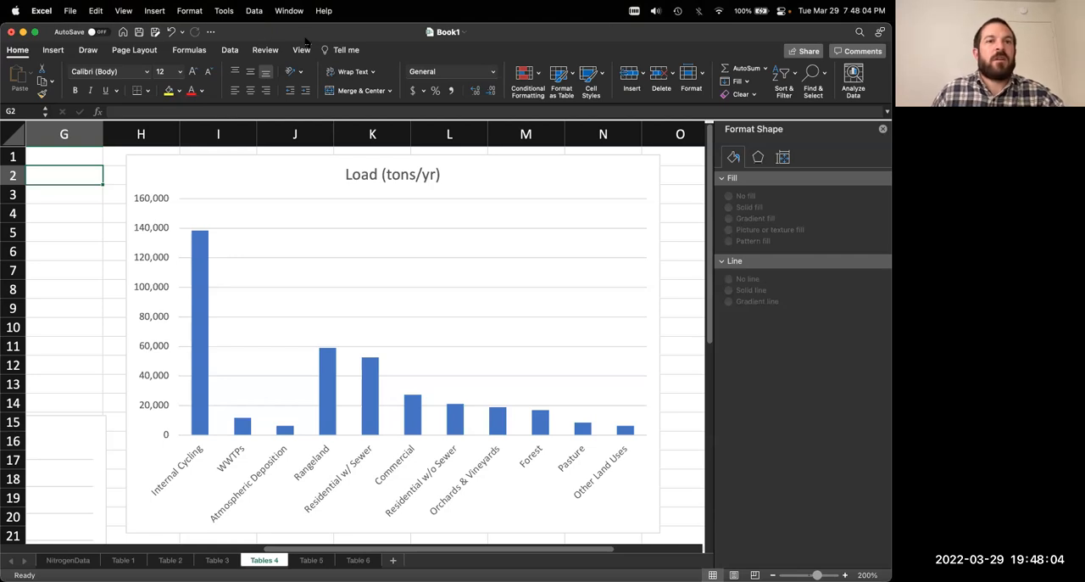
mouse_move(399, 33)
mouse_down()
mouse_move(400, 50)
mouse_move(394, 7)
mouse_move(390, 40)
mouse_move(388, 23)
mouse_up()
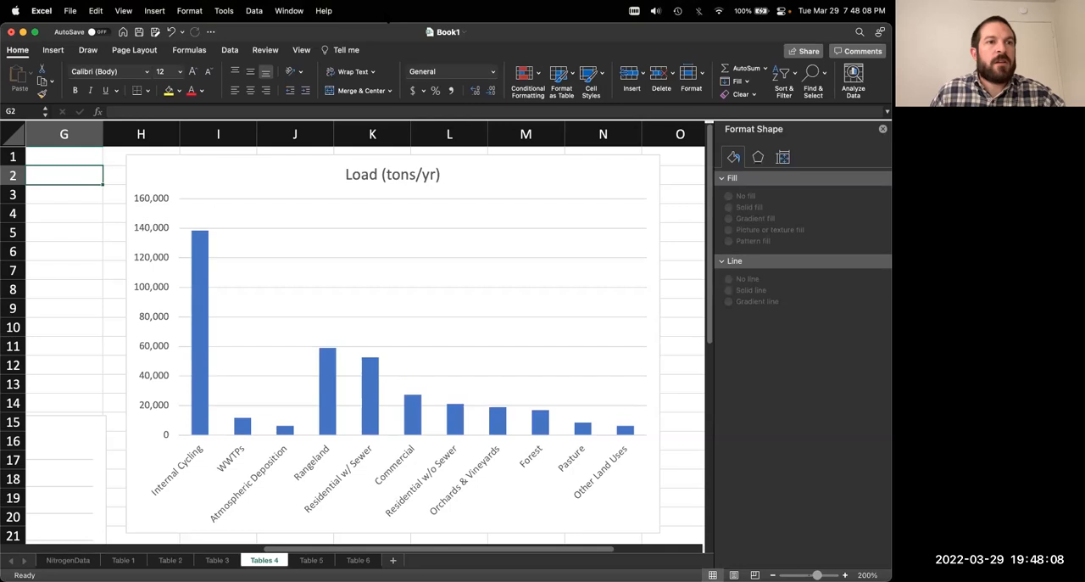